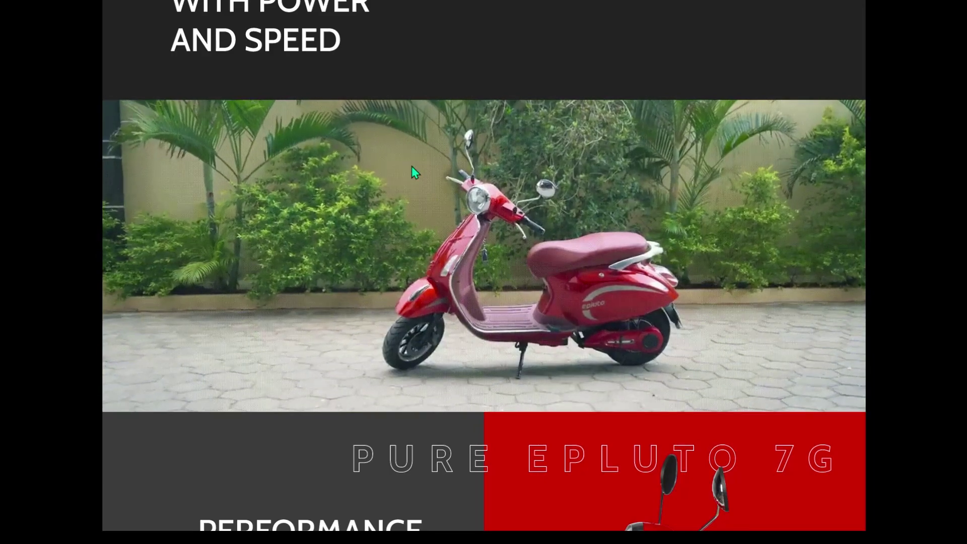
Step: Add a blank 1512 × 982 MacBook Pro 14" desktop frame beside Frame 1's scooter design
scroll(411, 167, "down", 1)
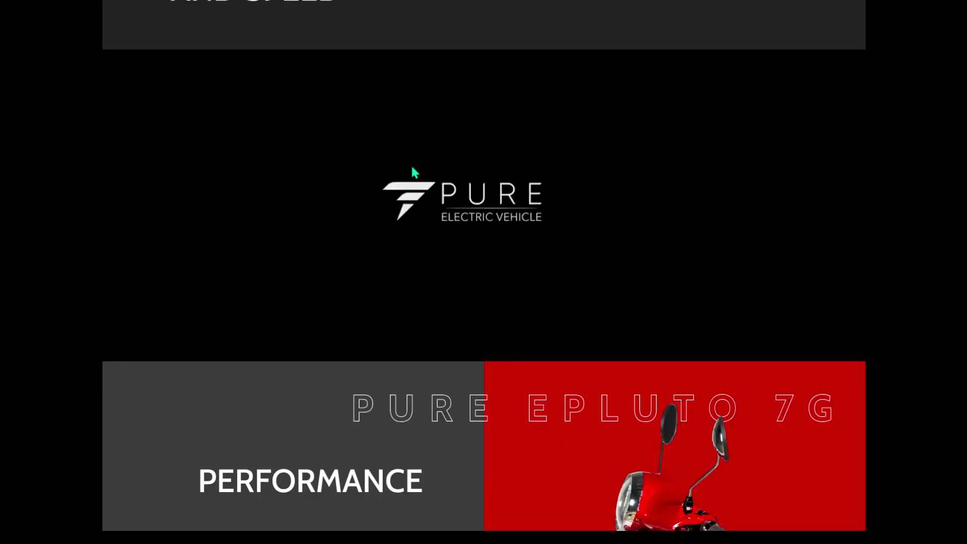
scroll(411, 167, "down", 3)
scroll(412, 167, "down", 5)
scroll(412, 168, "down", 2)
scroll(412, 171, "down", 2)
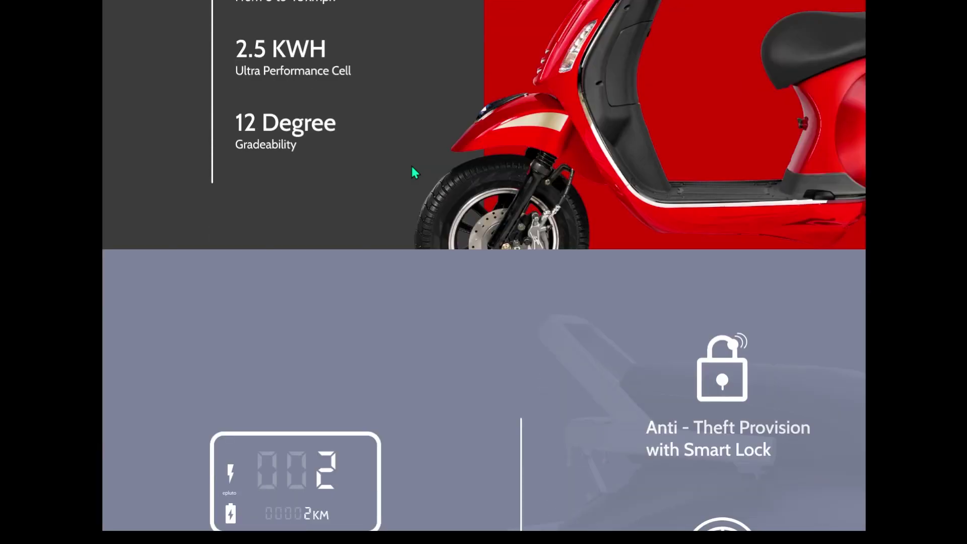
scroll(412, 171, "down", 2)
scroll(412, 171, "down", 2)
scroll(412, 171, "down", 3)
scroll(414, 172, "down", 2)
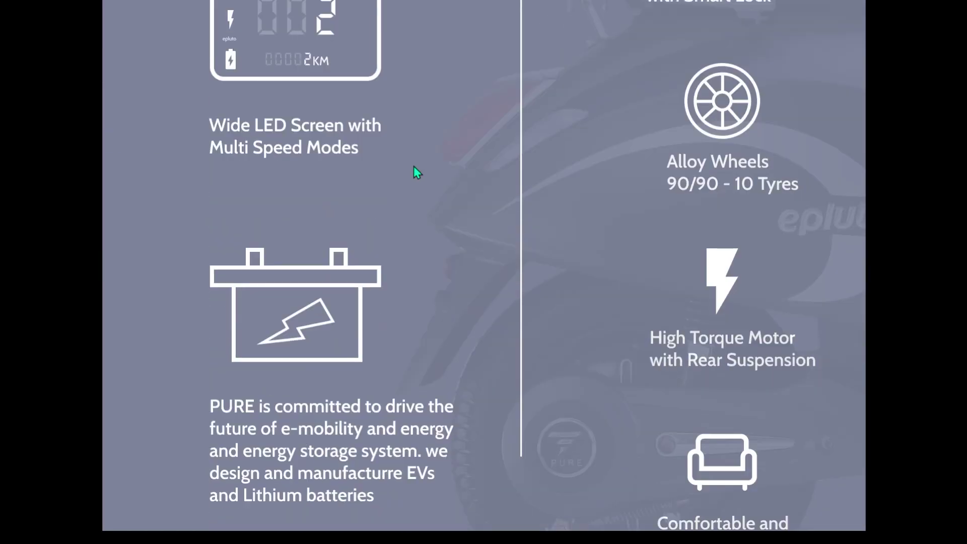
scroll(414, 167, "down", 3)
scroll(413, 167, "down", 2)
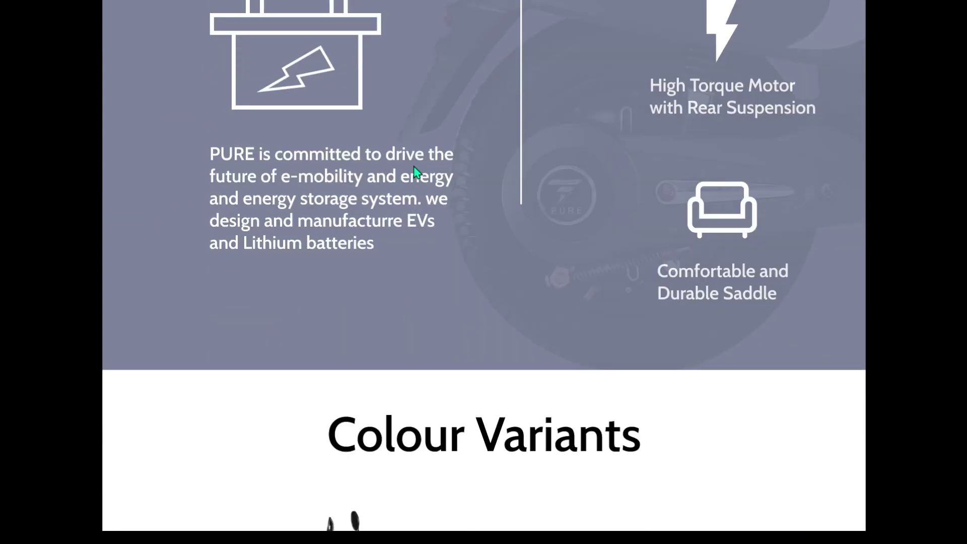
scroll(413, 167, "down", 3)
scroll(414, 168, "down", 3)
scroll(414, 167, "down", 3)
scroll(414, 168, "down", 2)
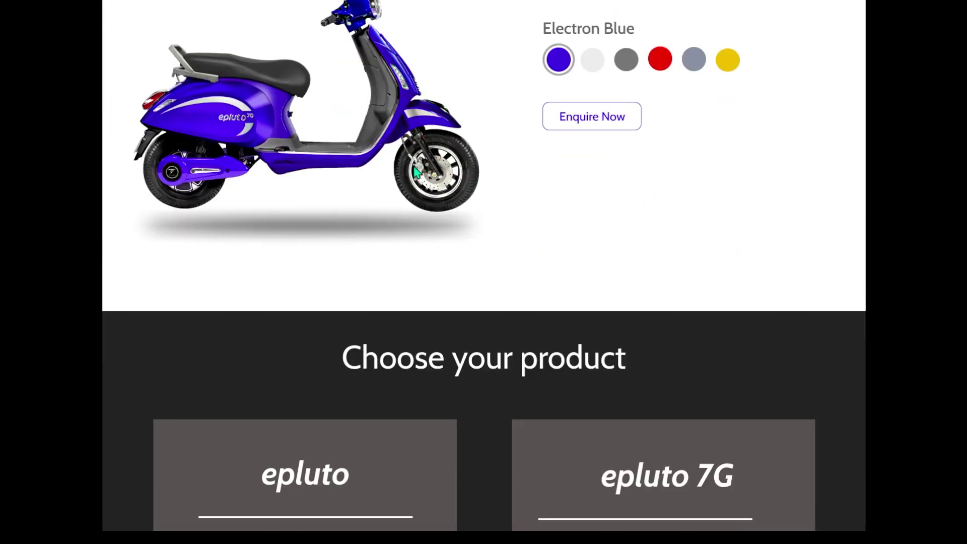
scroll(414, 172, "down", 2)
scroll(414, 171, "down", 3)
scroll(414, 171, "down", 1)
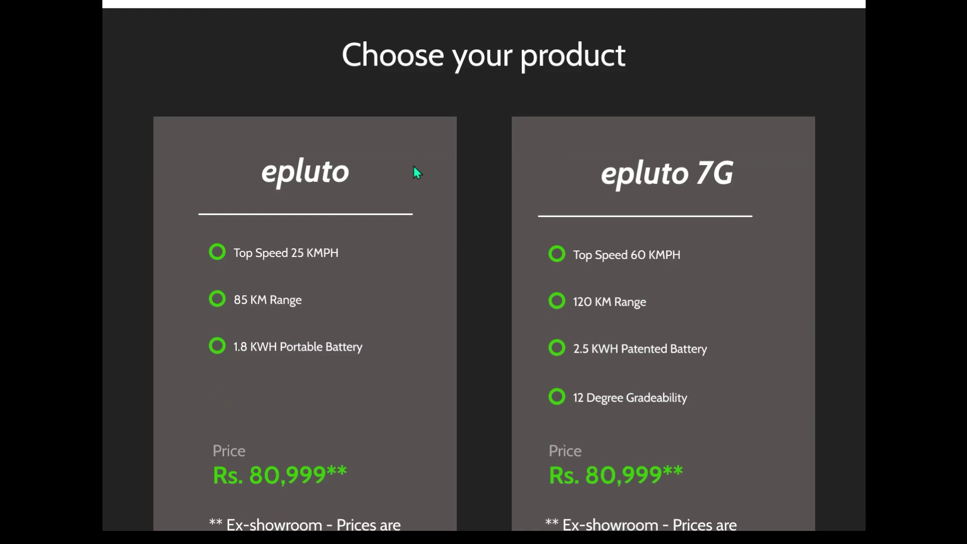
scroll(413, 170, "down", 1)
scroll(413, 167, "down", 3)
scroll(414, 167, "down", 3)
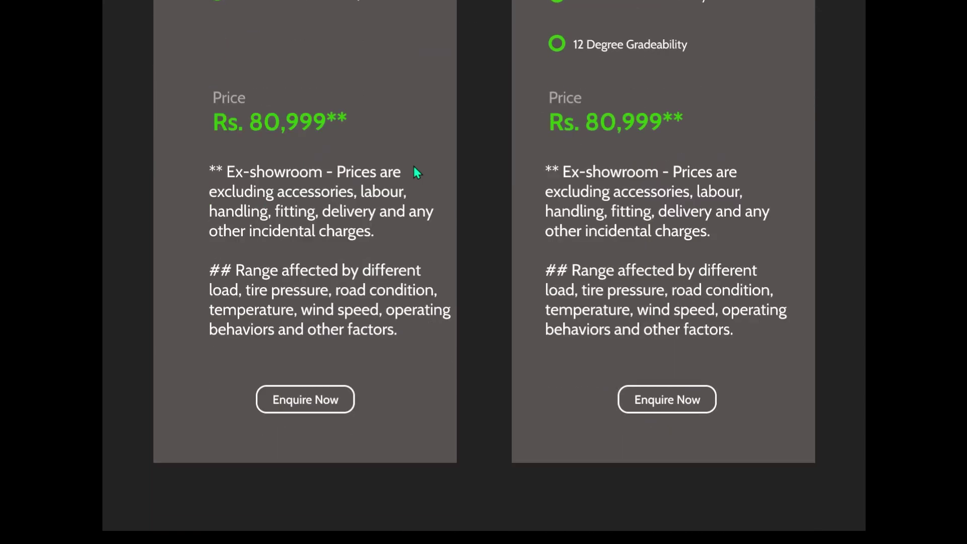
scroll(417, 173, "down", 3)
scroll(417, 173, "down", 2)
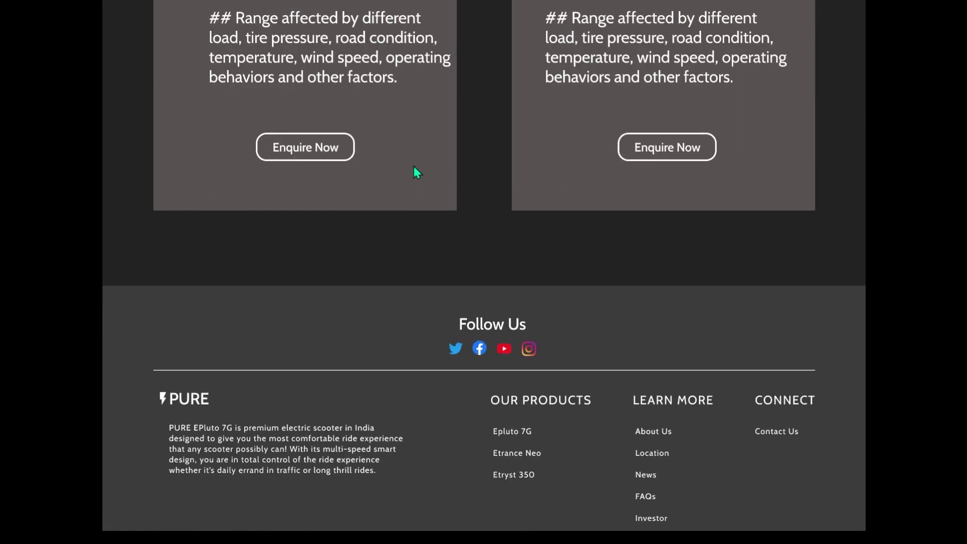
scroll(413, 166, "down", 1)
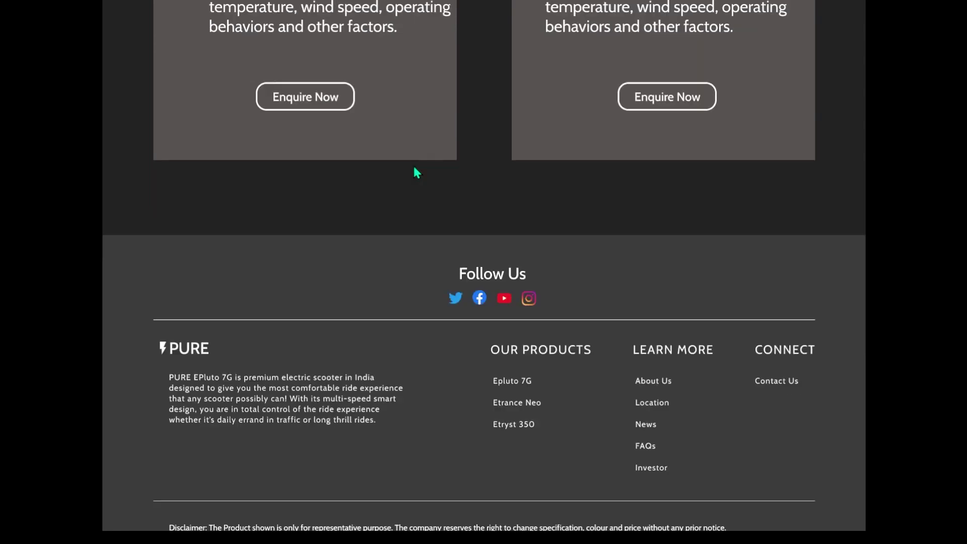
scroll(412, 164, "down", 1)
scroll(414, 168, "up", 6)
scroll(414, 169, "up", 7)
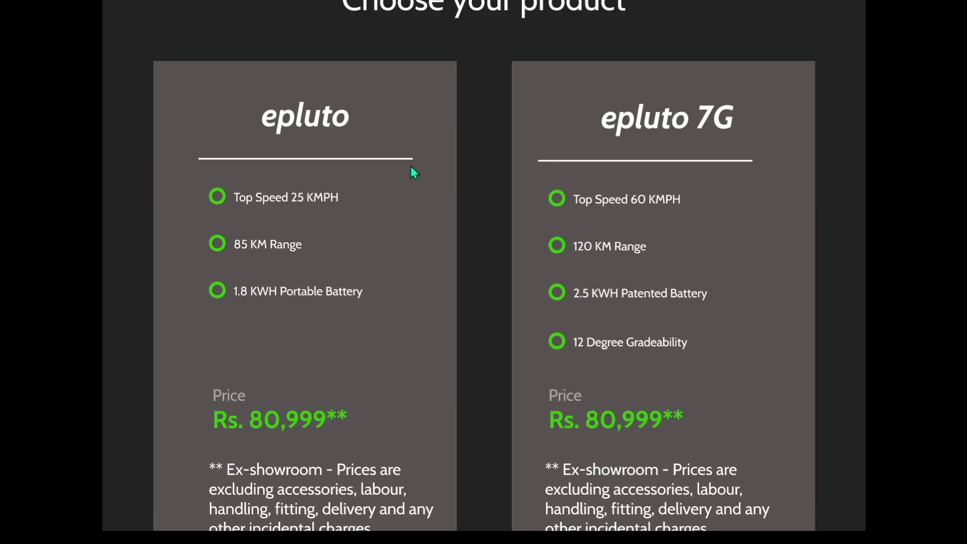
scroll(412, 169, "up", 8)
scroll(410, 167, "up", 8)
scroll(410, 166, "up", 5)
scroll(410, 166, "up", 6)
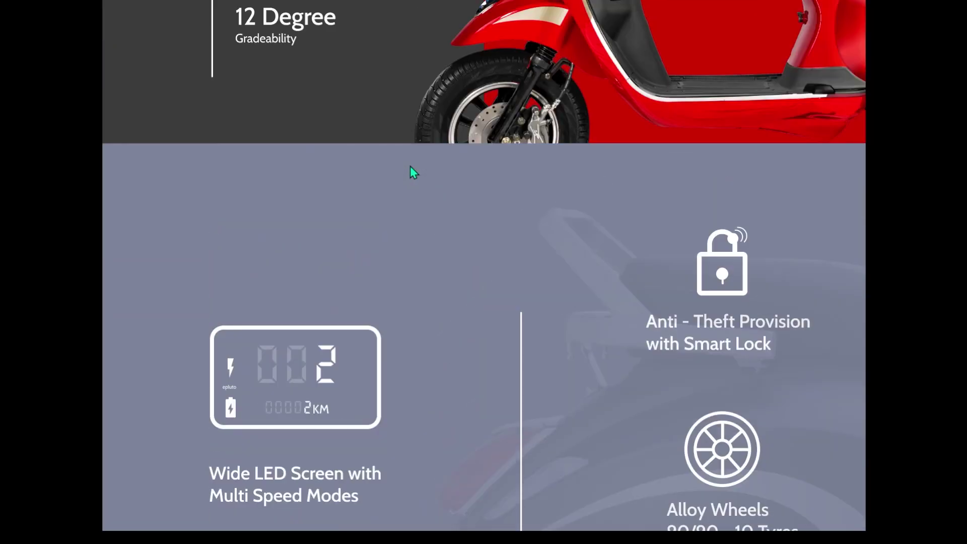
scroll(410, 166, "up", 8)
scroll(409, 165, "up", 6)
scroll(410, 169, "up", 5)
scroll(410, 168, "up", 5)
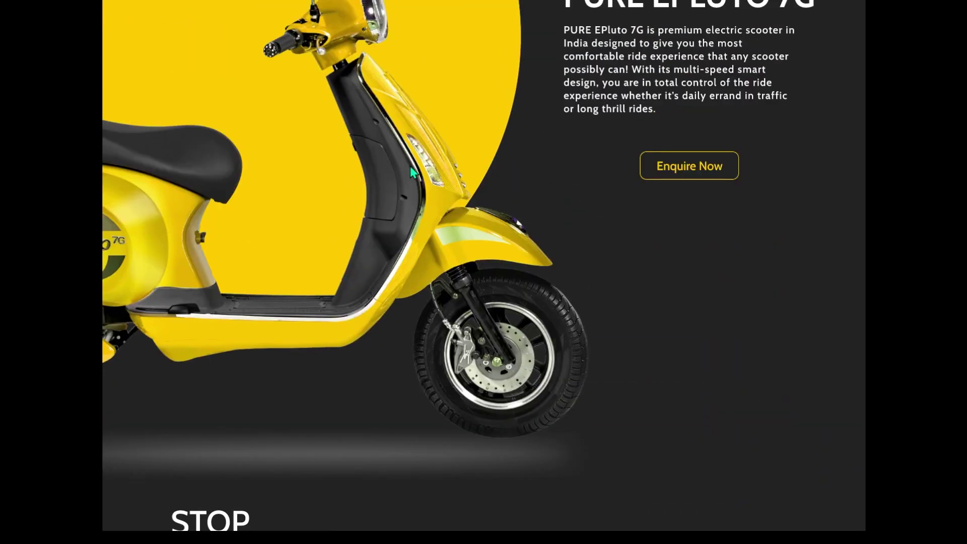
scroll(411, 169, "up", 3)
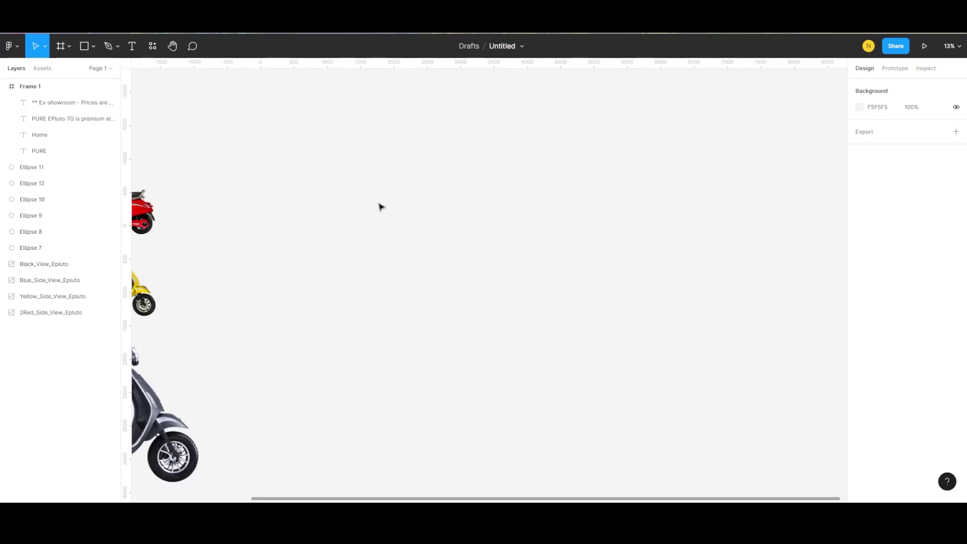
key("f")
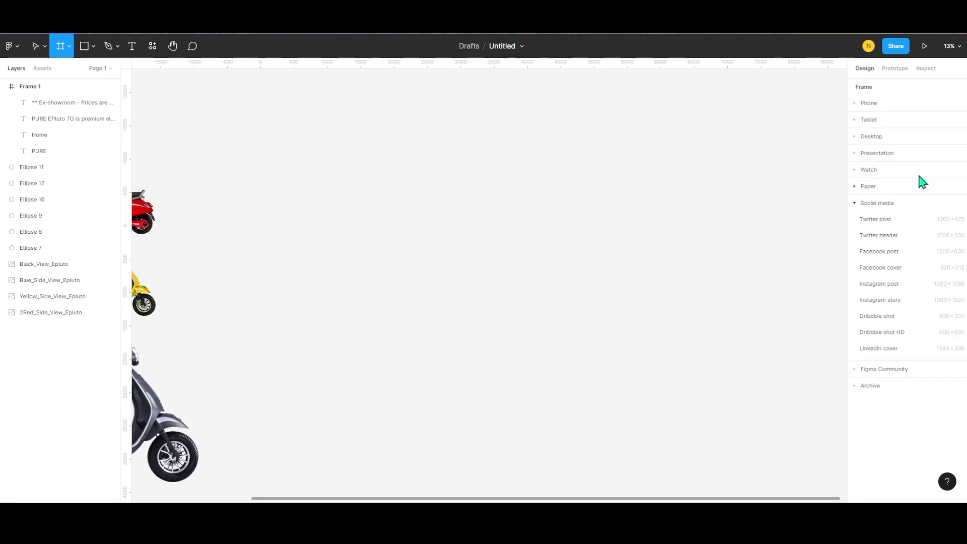
left_click(870, 136)
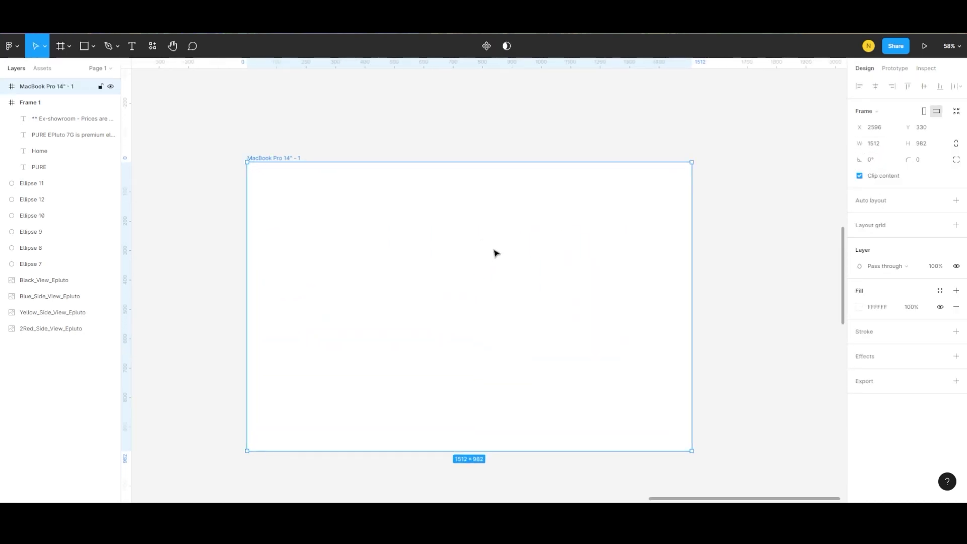
scroll(300, 210, "down", 3)
scroll(244, 226, "down", 2)
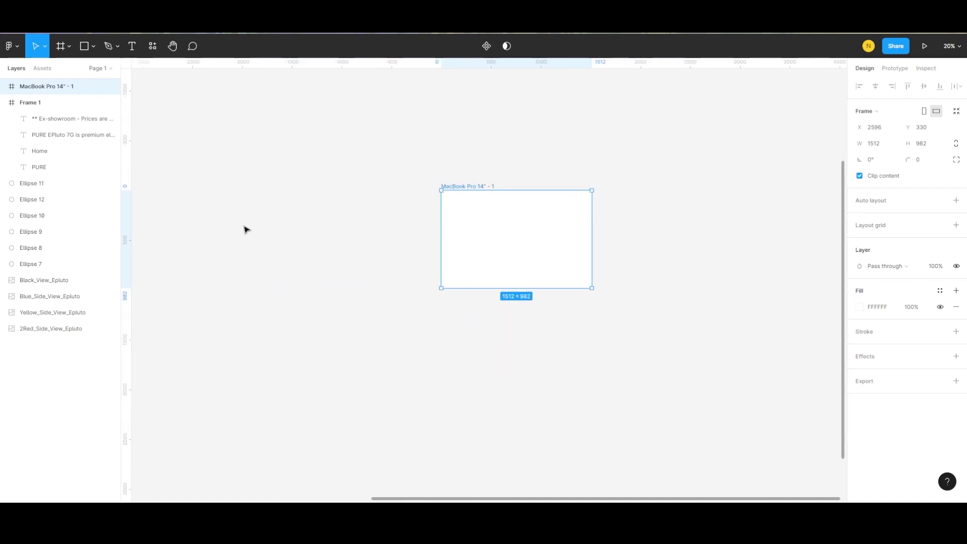
scroll(203, 274, "down", 3)
Step: Move the yellow Epluto side-view scooter image into the MacBook frame
scroll(203, 268, "left", 3)
left_click(205, 251)
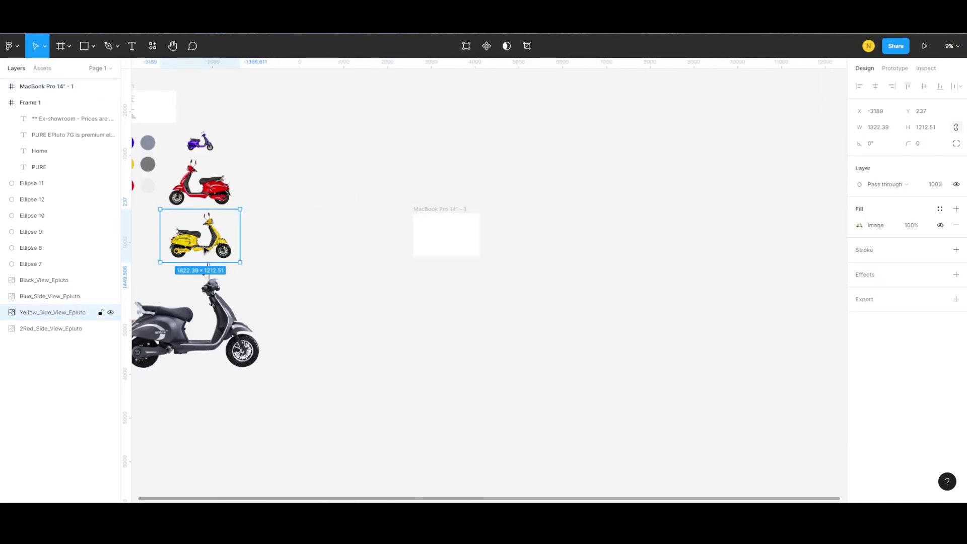
mouse_move(205, 250)
left_mouse_down()
mouse_move(435, 242)
mouse_move(421, 247)
mouse_move(452, 277)
left_mouse_up()
scroll(434, 242, "up", 5, "ctrl")
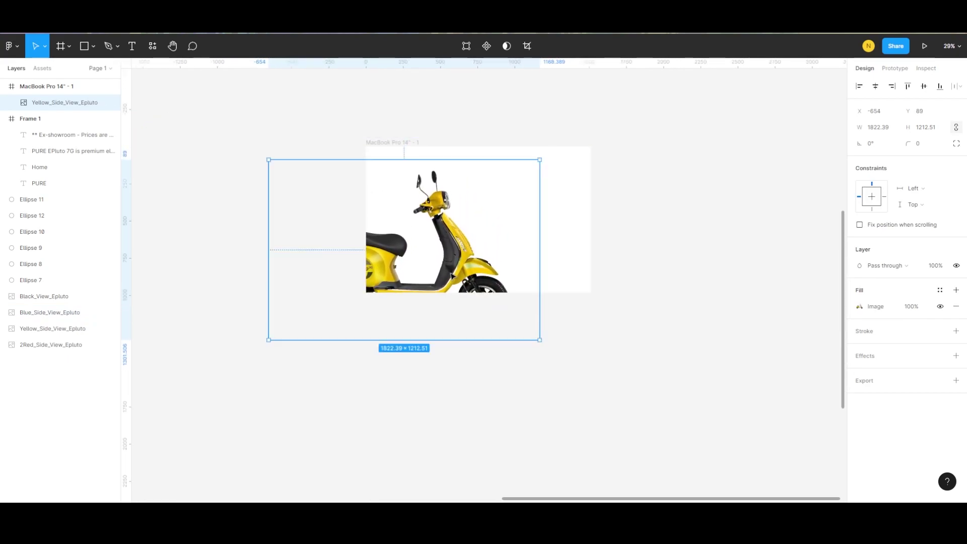
Step: Set the MacBook frame's fill to dark 232323 using the eyedropper
left_click(387, 121)
left_click(388, 145)
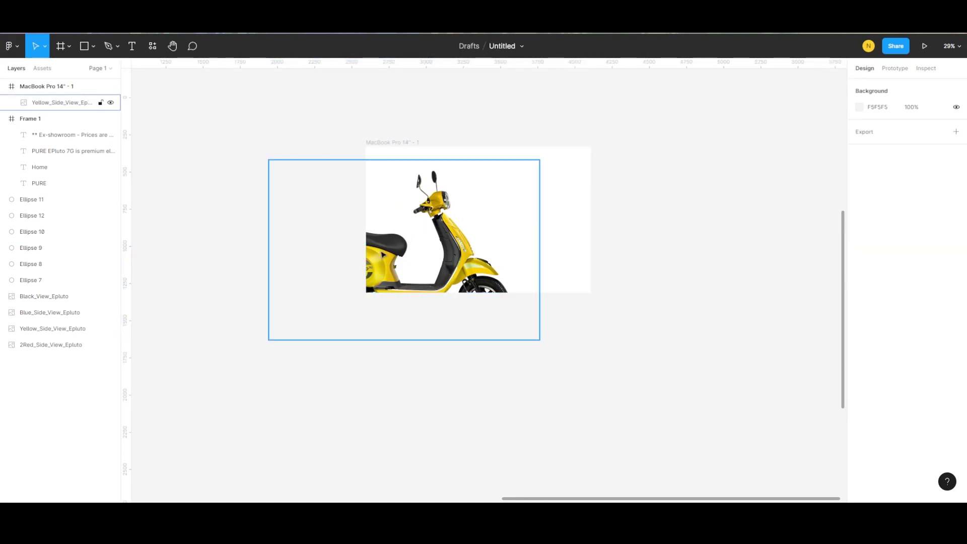
left_click(383, 254)
left_click(392, 143)
left_click(859, 307)
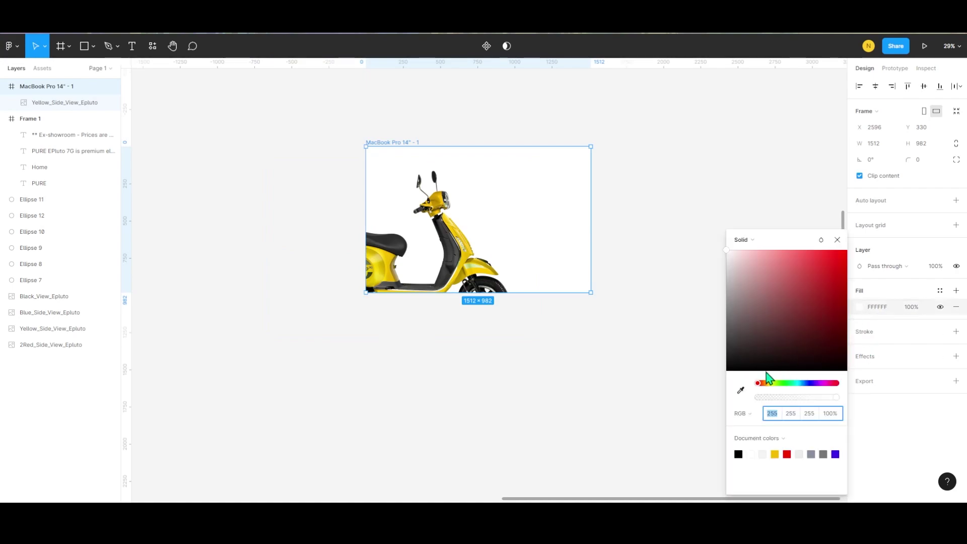
left_click(740, 390)
key("shift+2")
left_click(798, 107)
key("Escape")
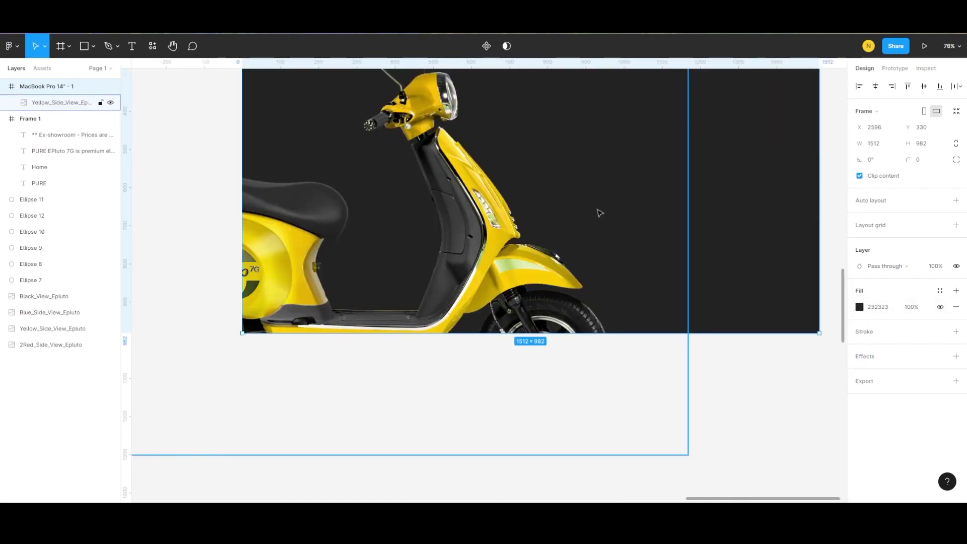
scroll(579, 251, "down", 5)
Step: Draw a circle beneath the scooter layer and fill it with yellow FFC900
left_click(563, 319)
left_click(94, 46)
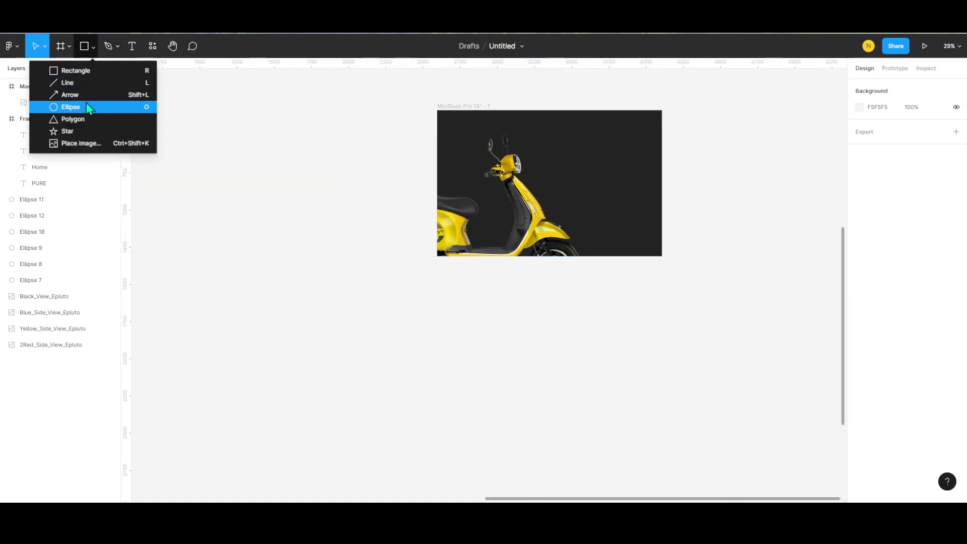
left_click(86, 103)
left_click_drag(403, 125, 541, 261)
left_click_drag(40, 89, 77, 127)
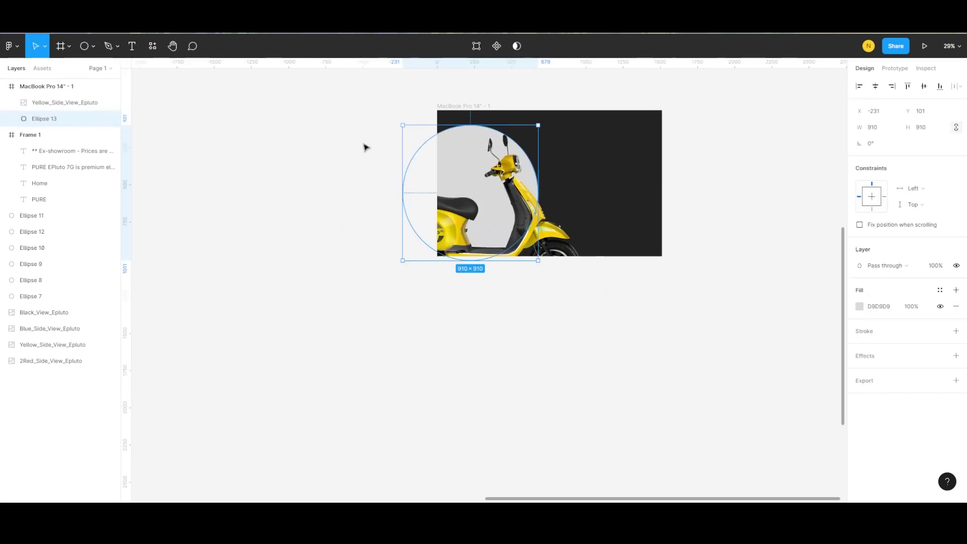
left_click(860, 307)
left_click(741, 390)
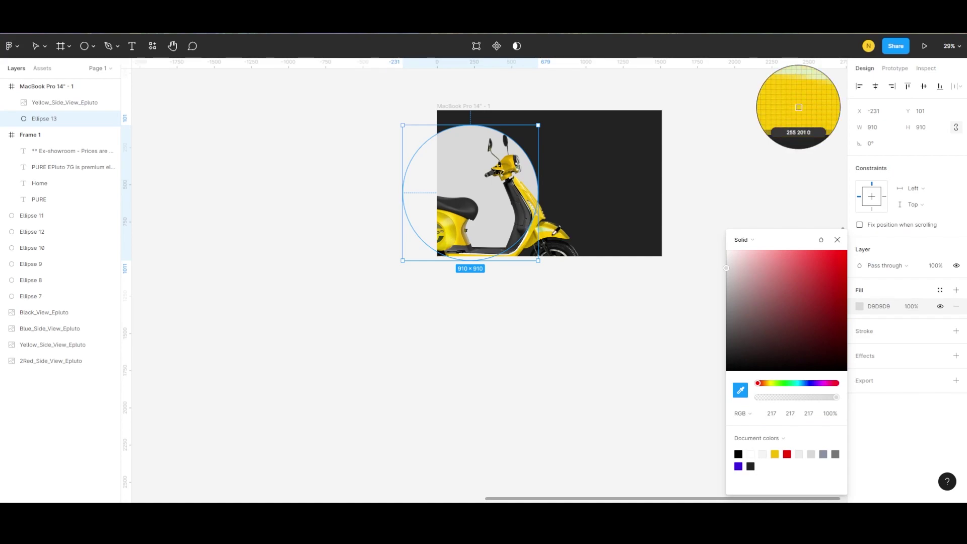
left_click(868, 45)
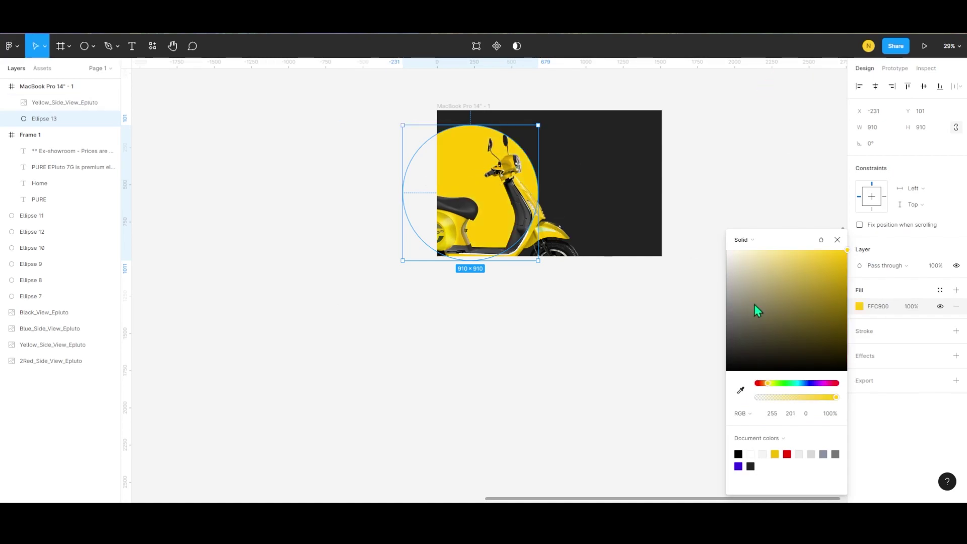
left_click(836, 241)
Step: Enlarge the circle to 1145 × 1145 so it bleeds off the frame's top-left edges
left_click_drag(538, 260, 552, 274)
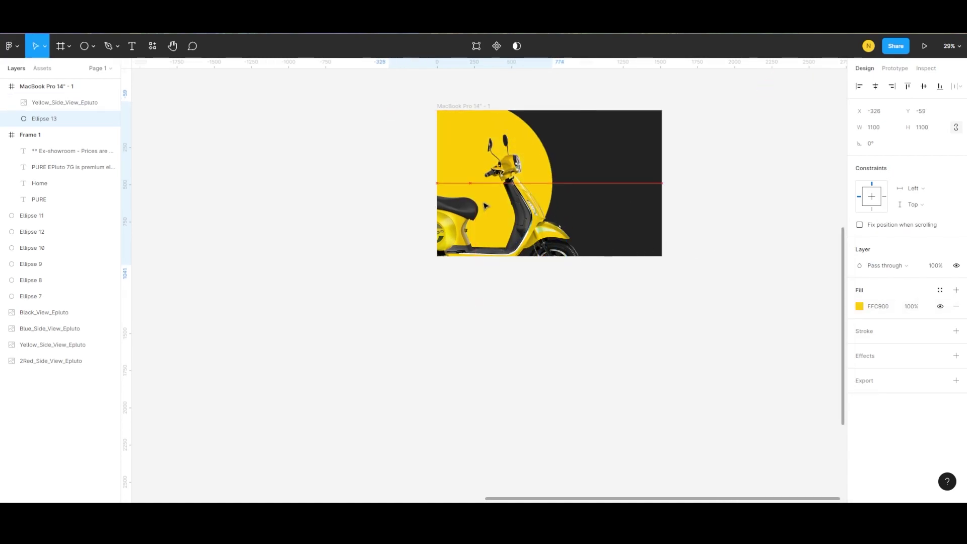
left_click_drag(486, 214, 483, 200)
left_click_drag(550, 259, 557, 266)
left_click_drag(476, 213, 481, 203)
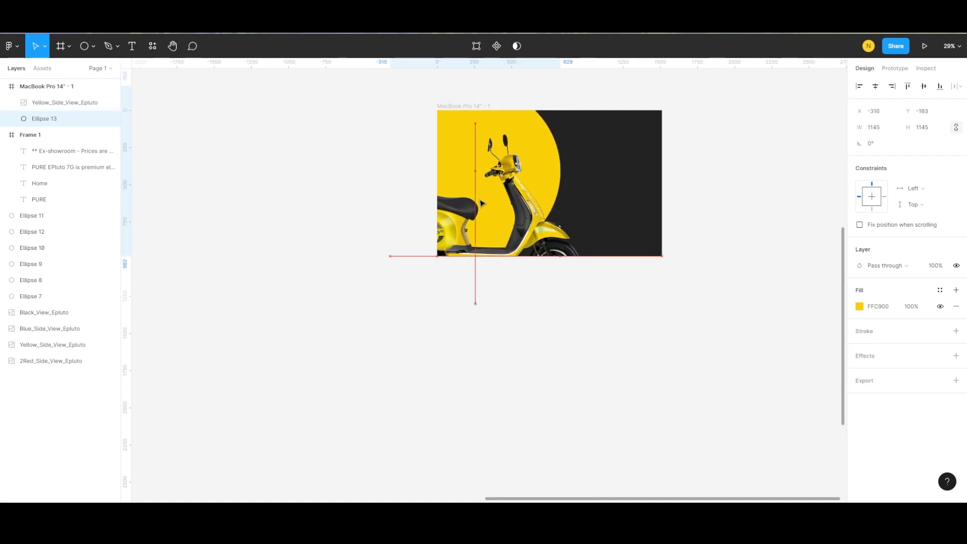
left_click(783, 144)
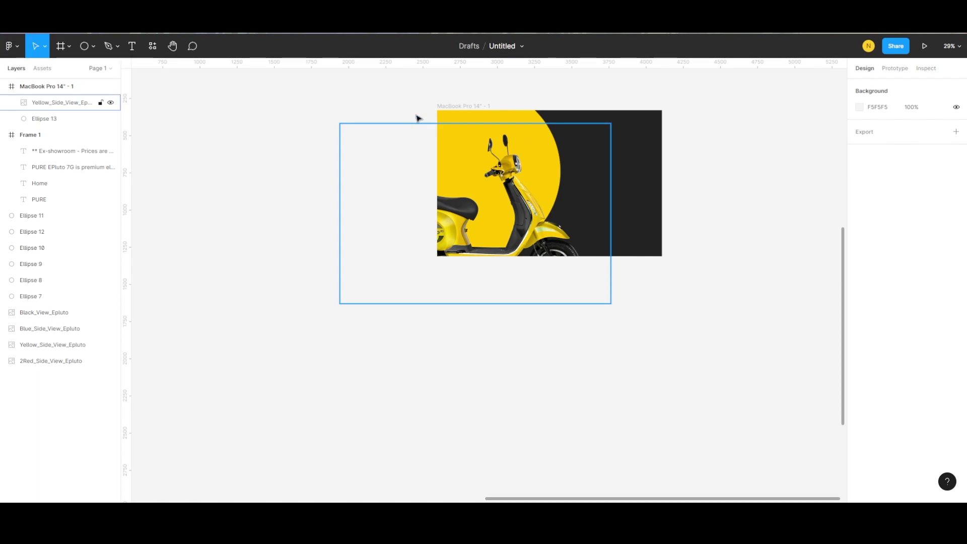
scroll(548, 106, "up", 5, "ctrl")
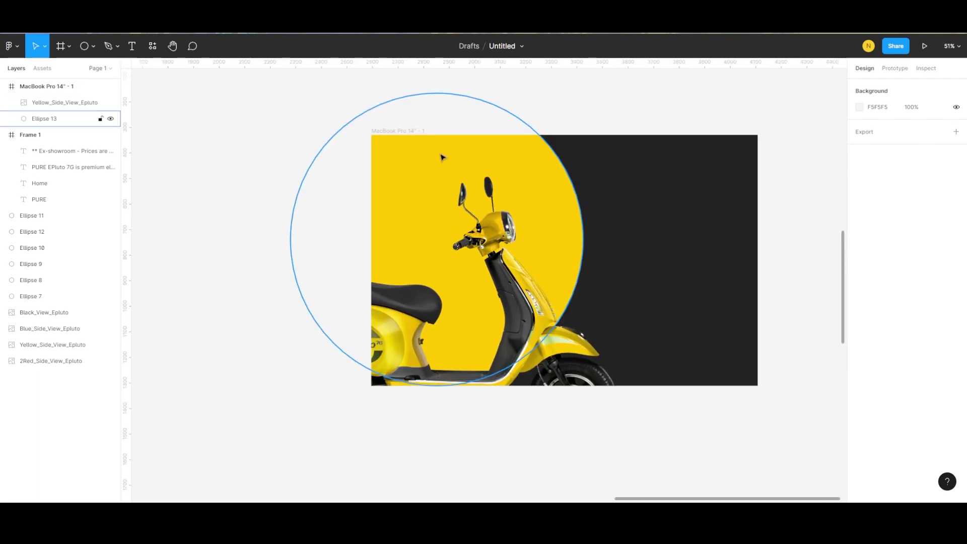
Step: Add a 12-column layout grid to the landing page frame
key("t")
left_click(395, 142)
type("PURE")
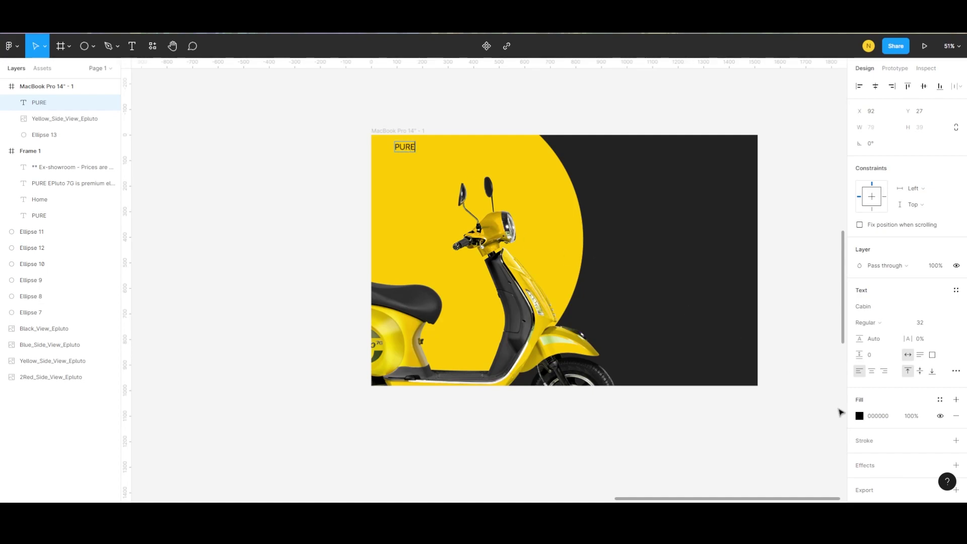
left_click(859, 415)
left_click(837, 240)
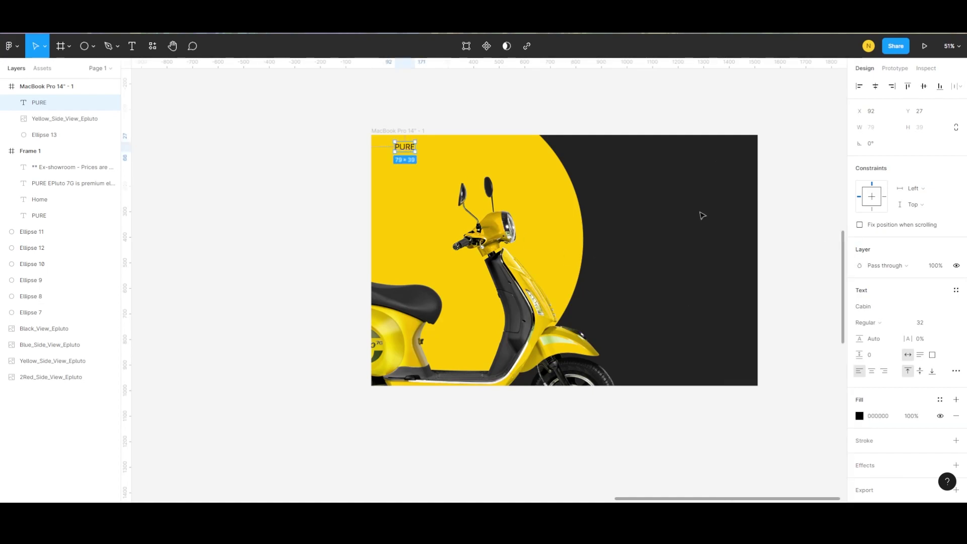
left_click(406, 130)
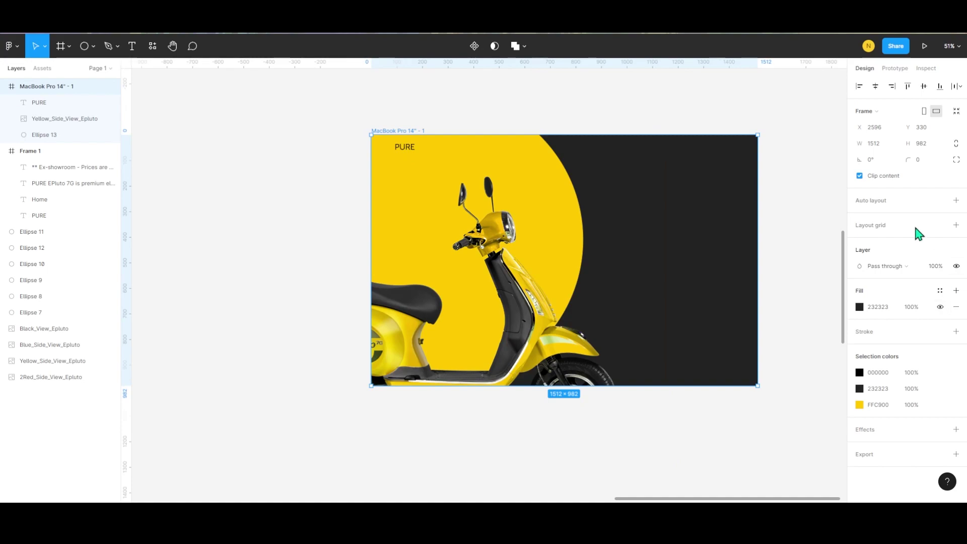
left_click(955, 225)
left_click(860, 241)
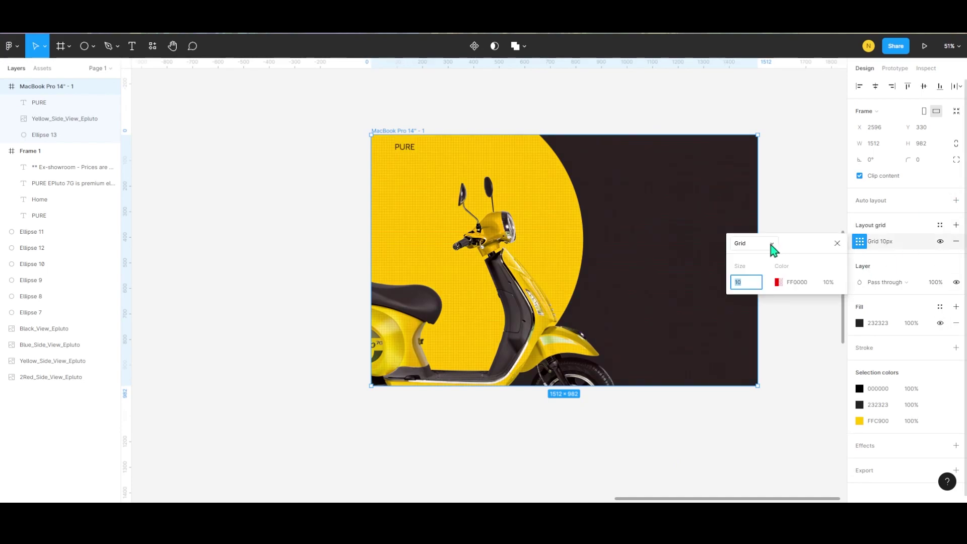
left_click(743, 243)
type("12")
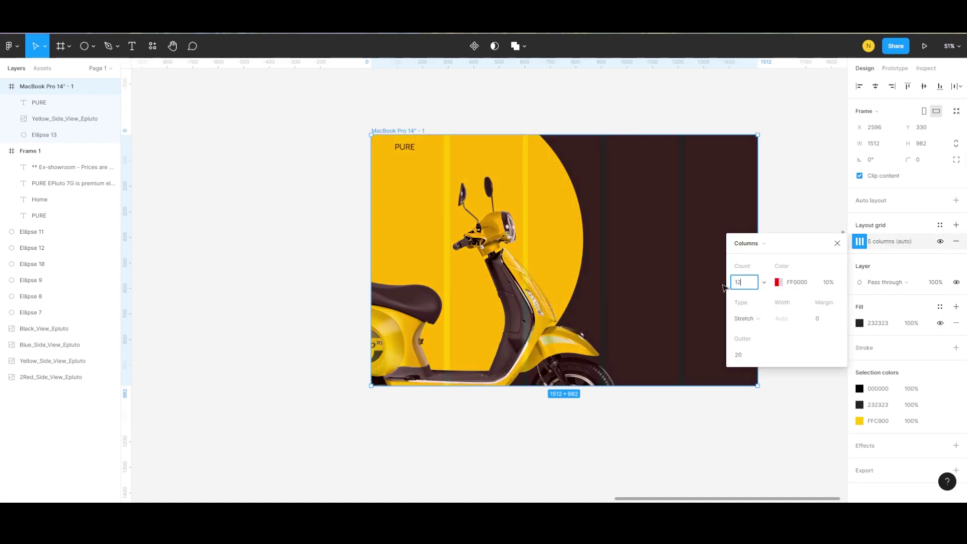
key("Return")
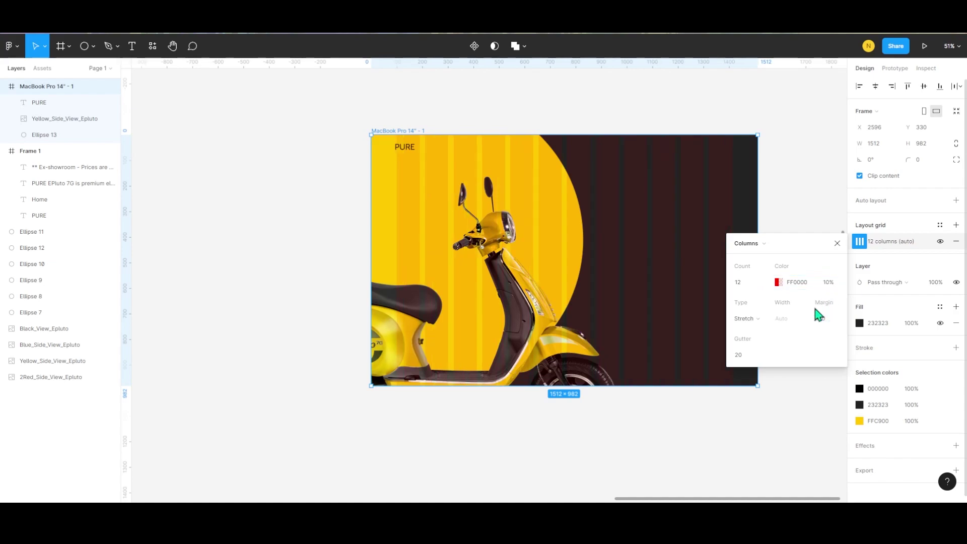
left_click(860, 242)
Step: Move the PURE logo right onto a grid column and nudge it down
scroll(389, 137, "up", 5)
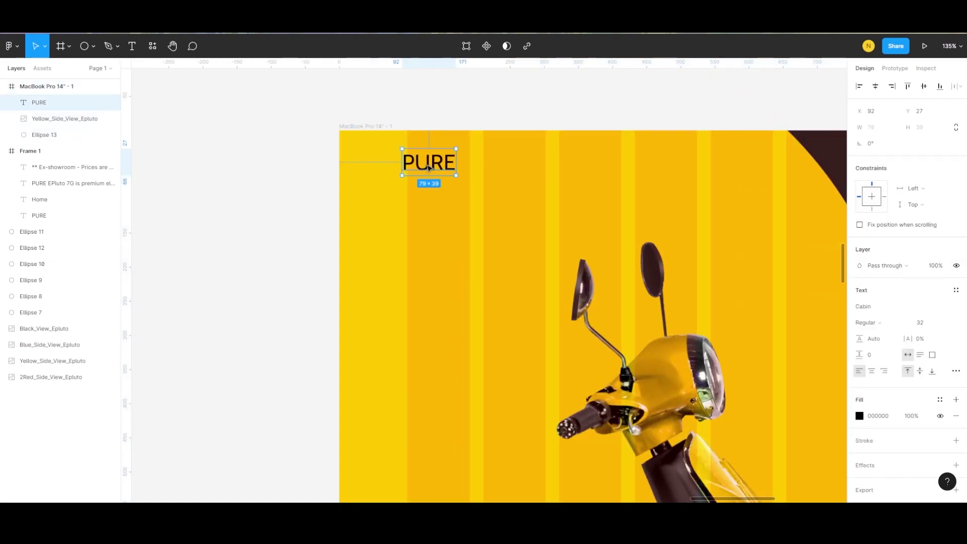
left_click_drag(429, 168, 456, 168)
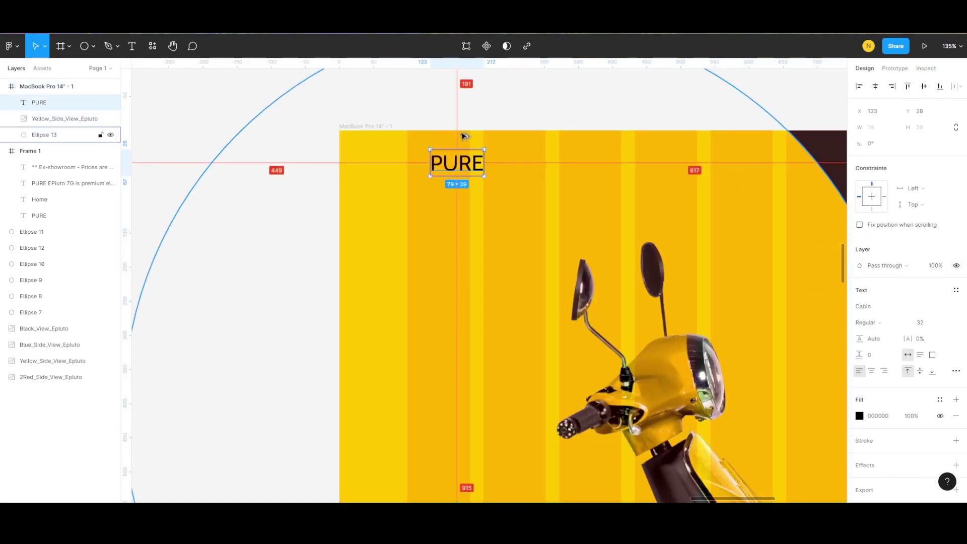
scroll(445, 144, "down", 5)
scroll(458, 138, "left", 3)
scroll(460, 129, "right", 3)
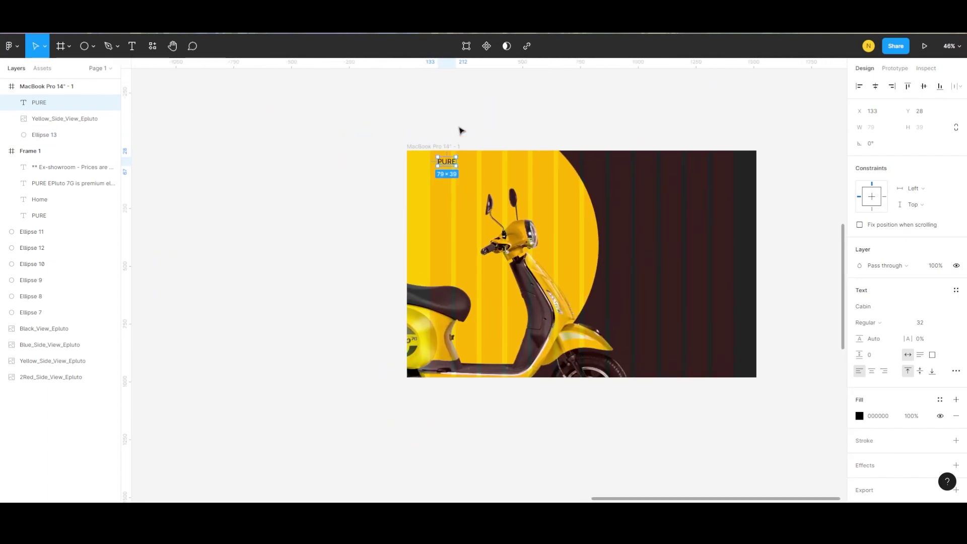
scroll(629, 185, "up", 2)
scroll(477, 182, "up", 5)
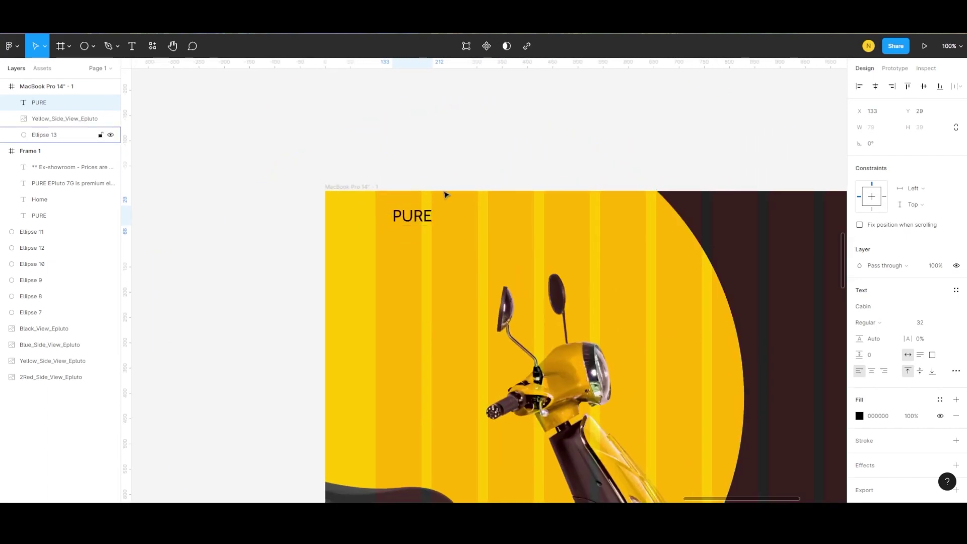
key("Down")
key("Down")
key("Down")
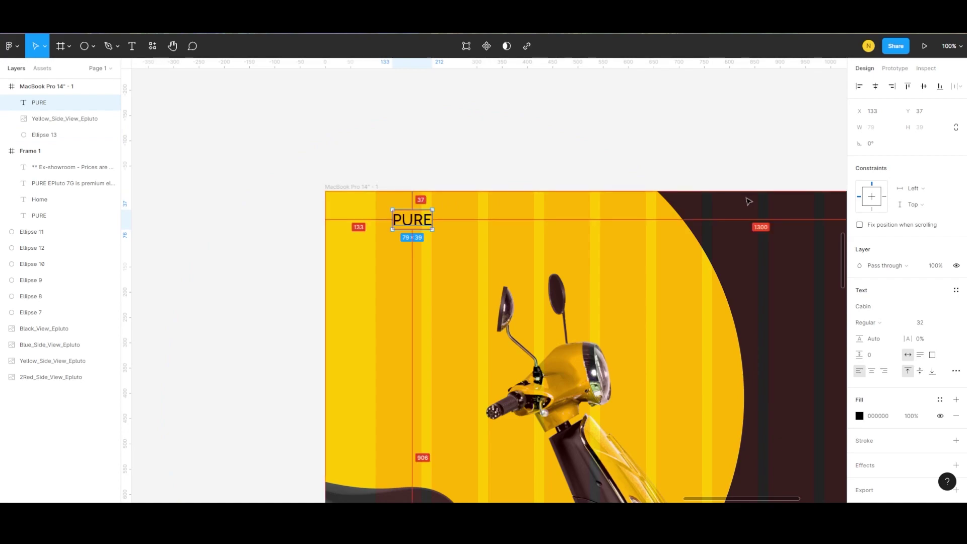
key("Down")
key("Down")
key("Down")
key("Down")
key("Down")
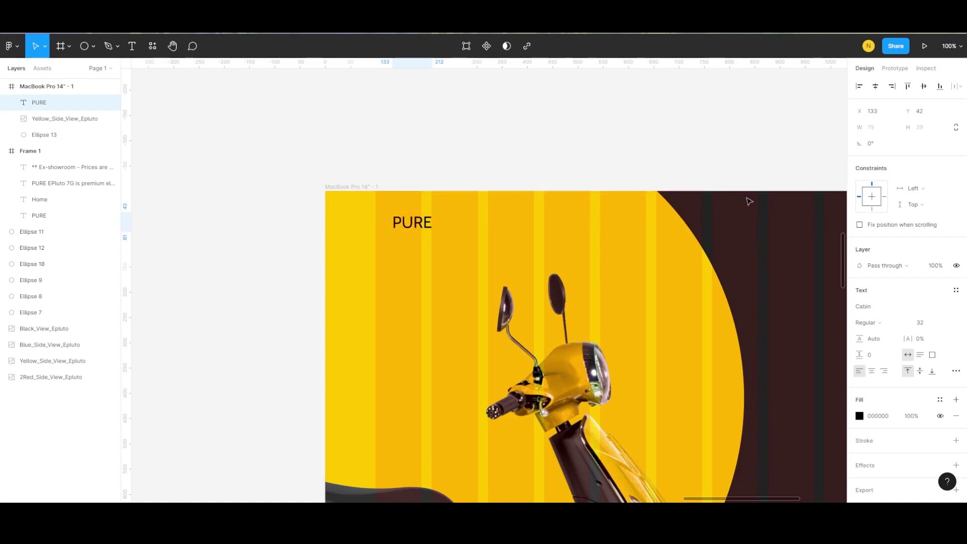
Step: Make the PURE wordmark white FFFFFF and Bold, then place a new header text box
left_click(860, 415)
left_click_drag(742, 330, 714, 213)
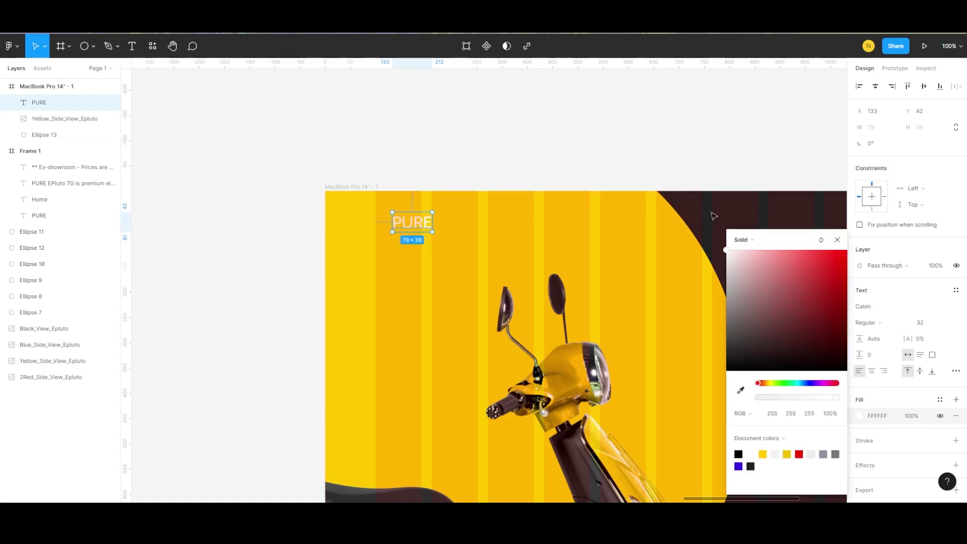
left_click(838, 240)
left_click(896, 323)
left_click(891, 359)
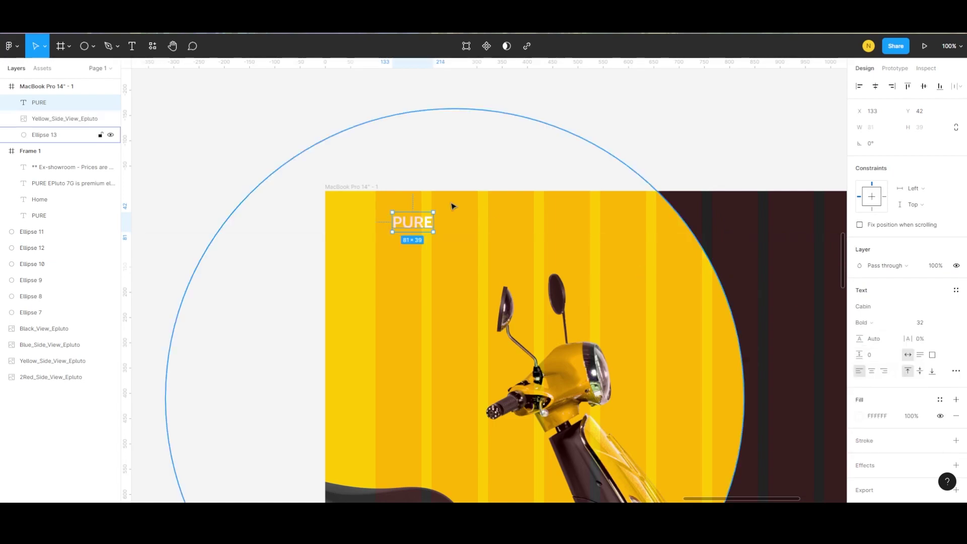
scroll(415, 190, "down", 3)
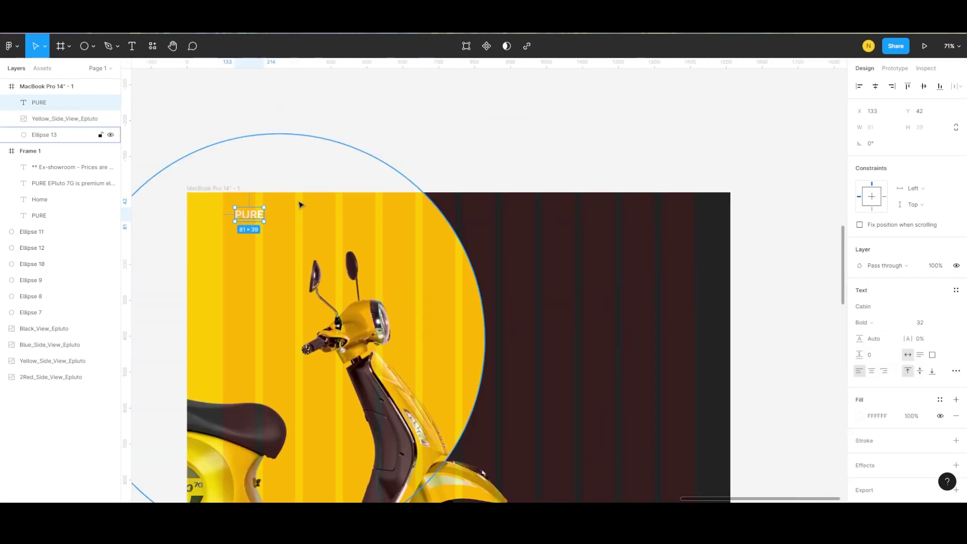
key("Escape")
key("t")
left_click(377, 218)
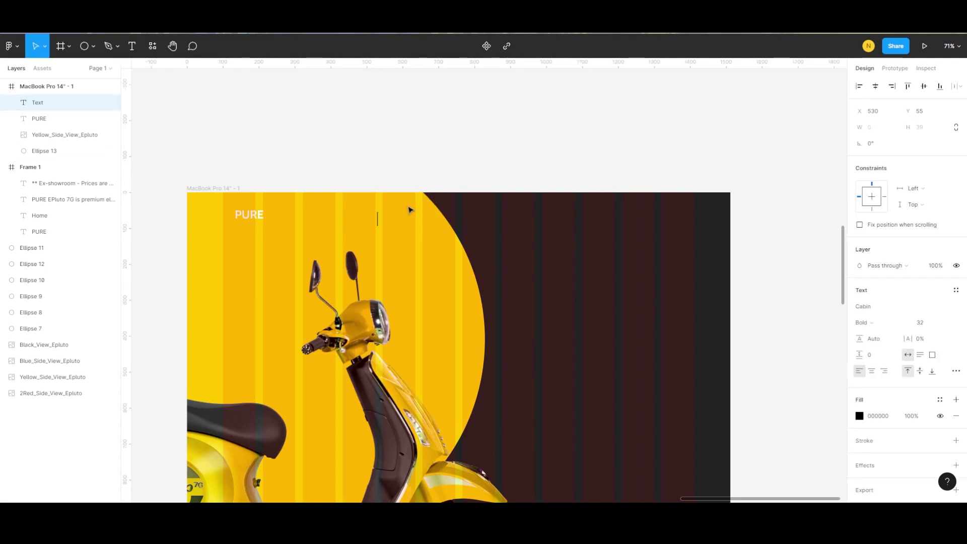
type("Home")
Step: Give the Home link Medium weight and size 24, lined up with PURE
key("Escape")
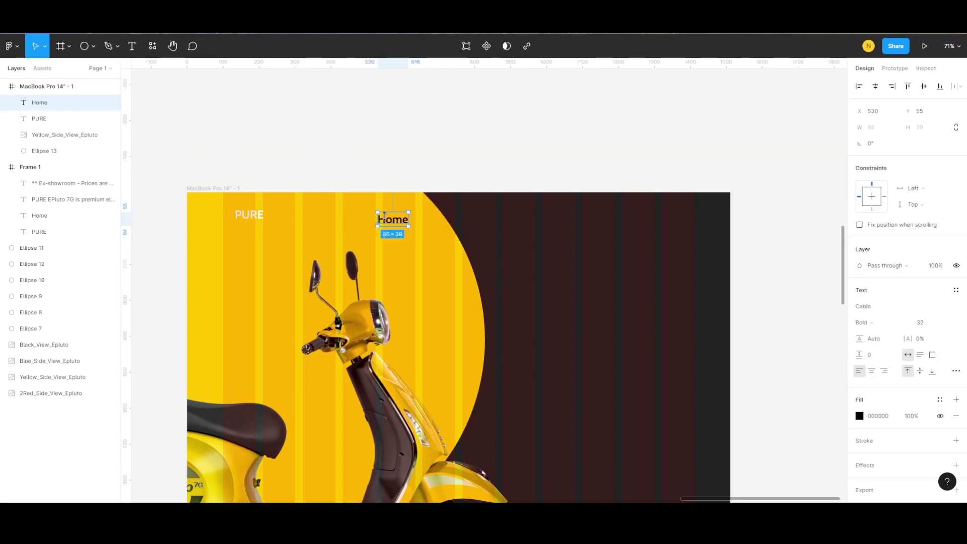
scroll(382, 225, "up", 5)
left_click(891, 323)
left_click(885, 296)
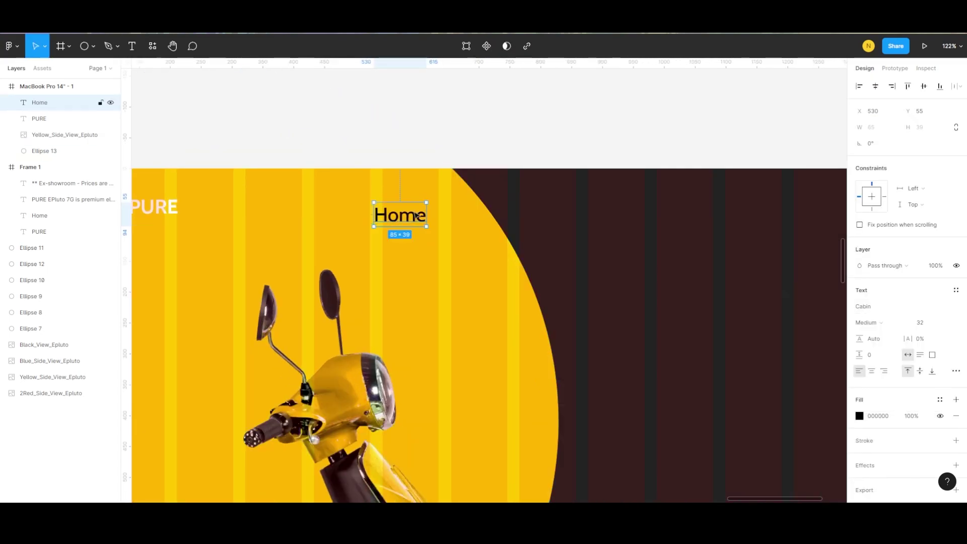
left_click_drag(399, 223, 479, 216)
left_click(413, 209)
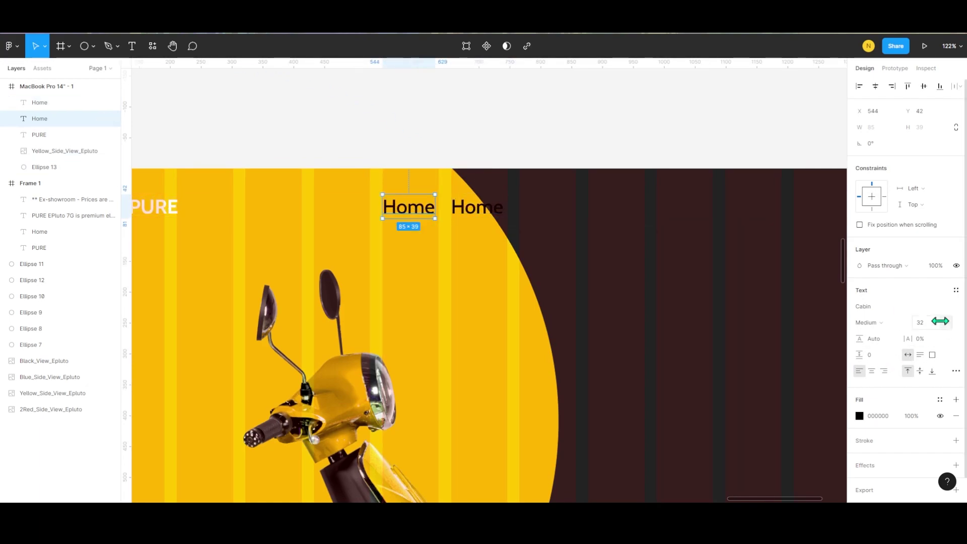
left_click(938, 323)
Step: Set the second Home copy to size 24 and make Home white
left_click(930, 300)
left_click(479, 207)
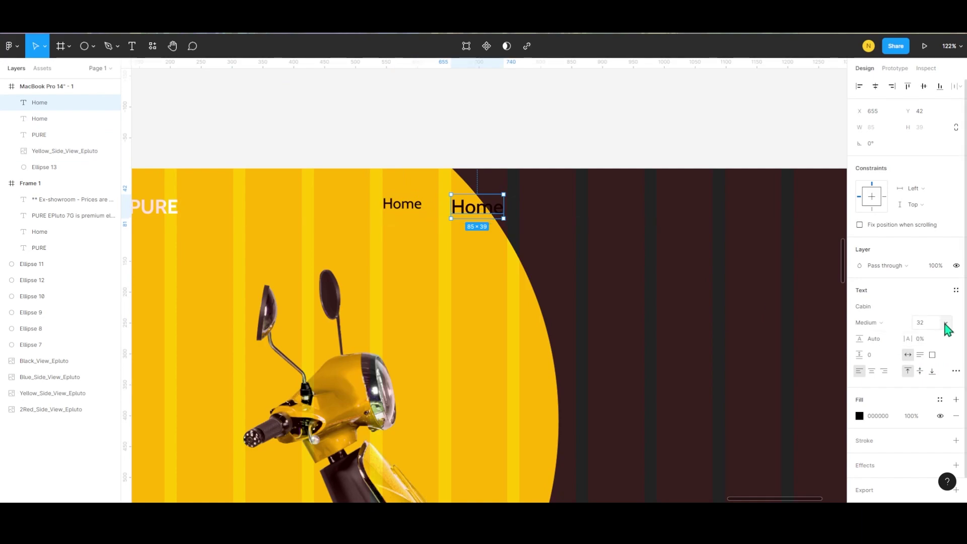
left_click(945, 322)
left_click(927, 314)
left_click(390, 208)
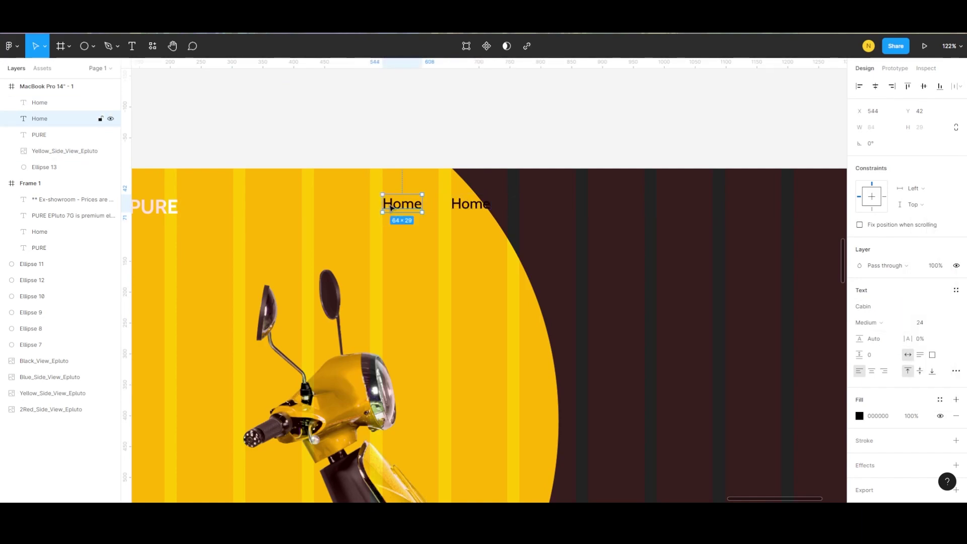
left_click(859, 416)
left_click_drag(751, 302, 727, 248)
key("Escape")
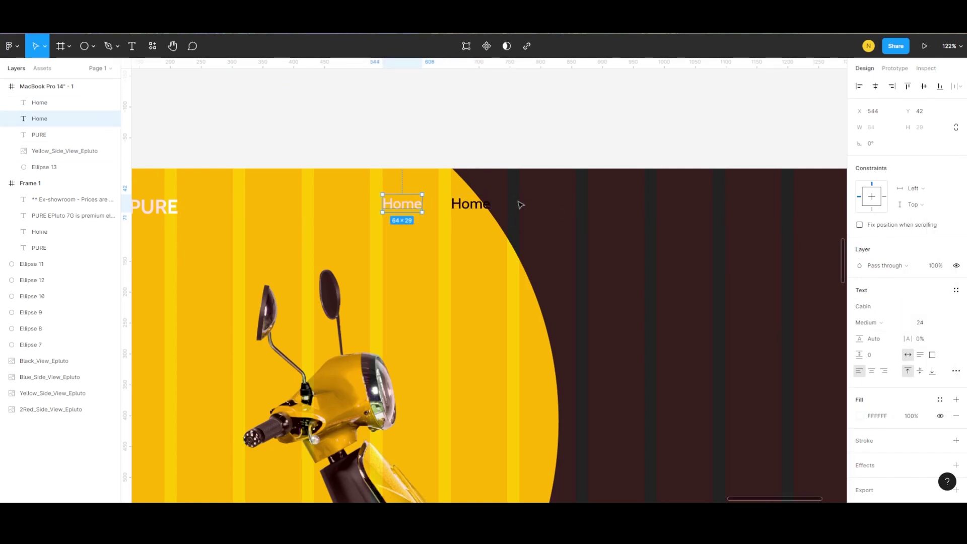
Step: Rename the second copy to Careers and make it white
double_click(484, 209)
type("Careers")
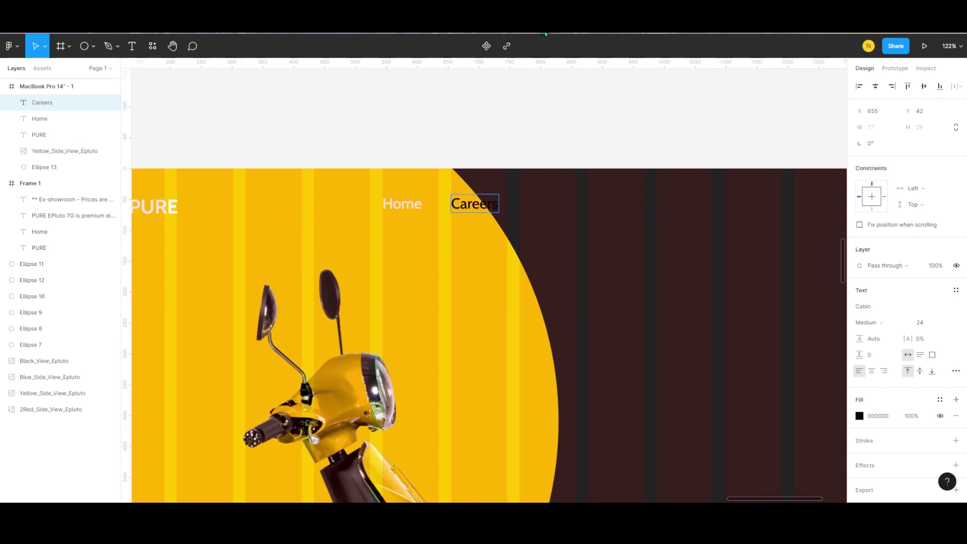
key("Escape")
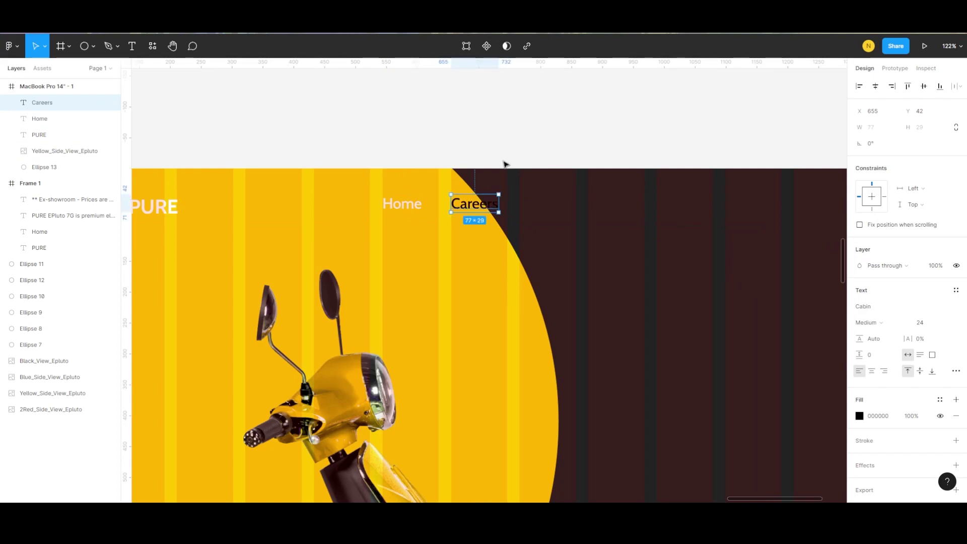
left_click(879, 322)
left_click(859, 415)
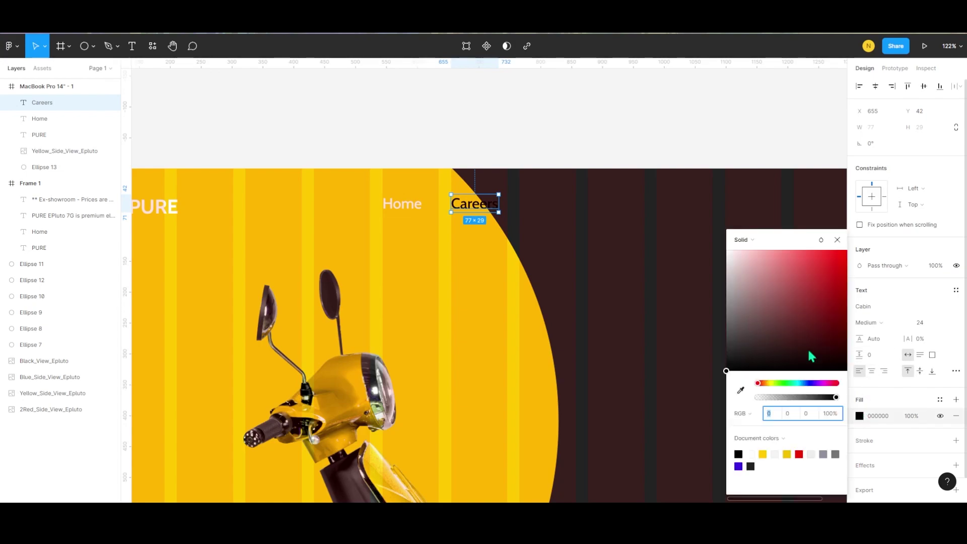
left_click_drag(809, 356, 727, 248)
left_click(838, 241)
Step: Duplicate Careers to the right and retype it as Contact Us
left_click_drag(484, 204, 554, 209)
double_click(546, 205)
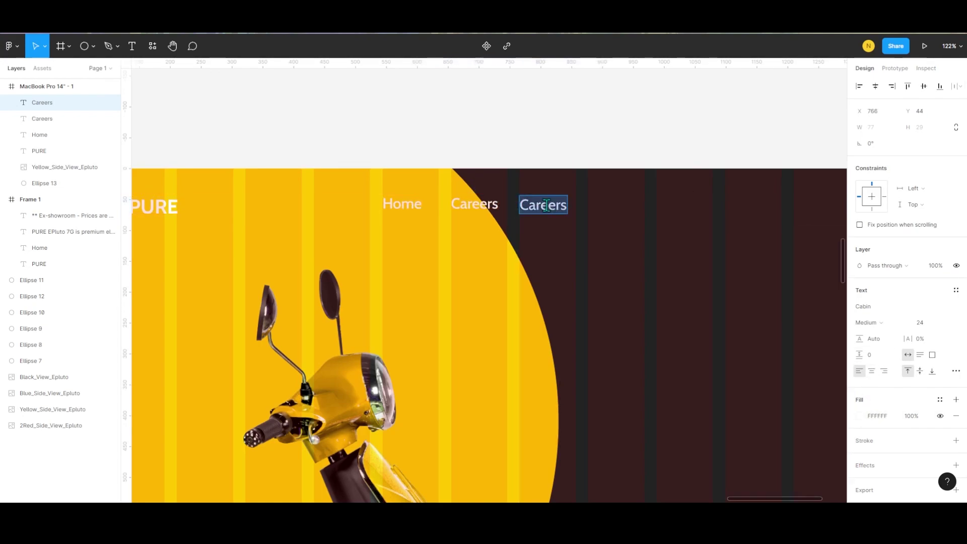
type("Contact Us")
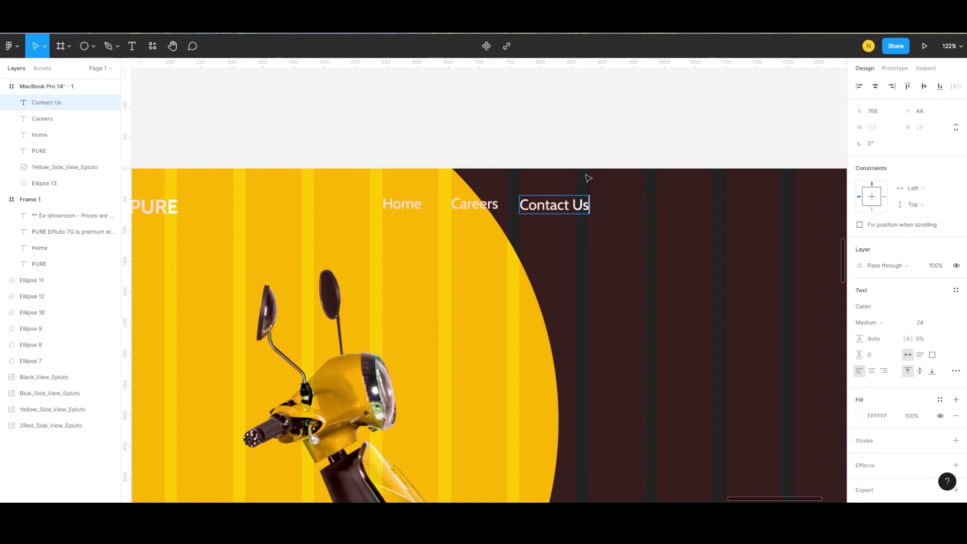
scroll(588, 178, "down", 5)
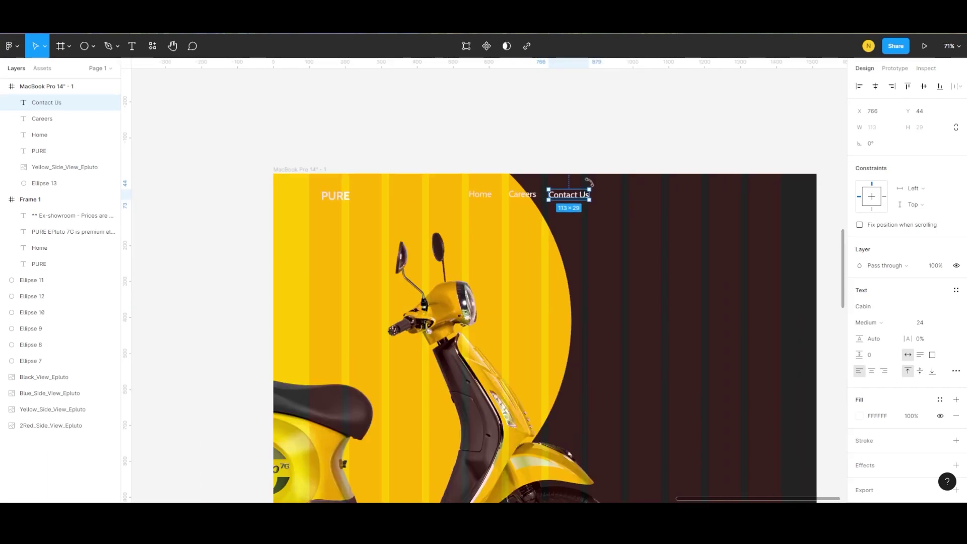
Step: Duplicate Contact Us to the far right and rename it Apply For Dealership
mouse_move(468, 194)
left_mouse_down()
mouse_move(660, 198)
mouse_move(648, 196)
left_mouse_up()
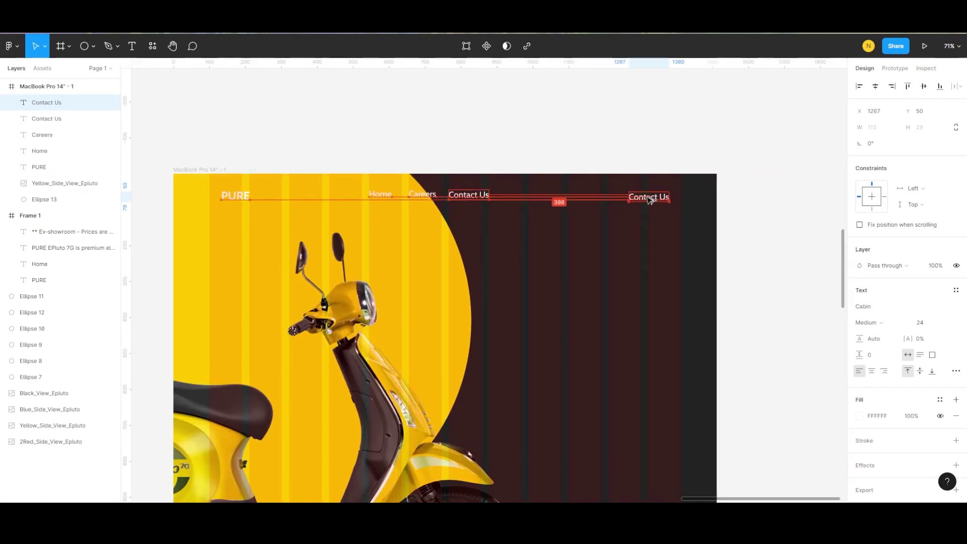
double_click(648, 197)
type("Apply For Dealership")
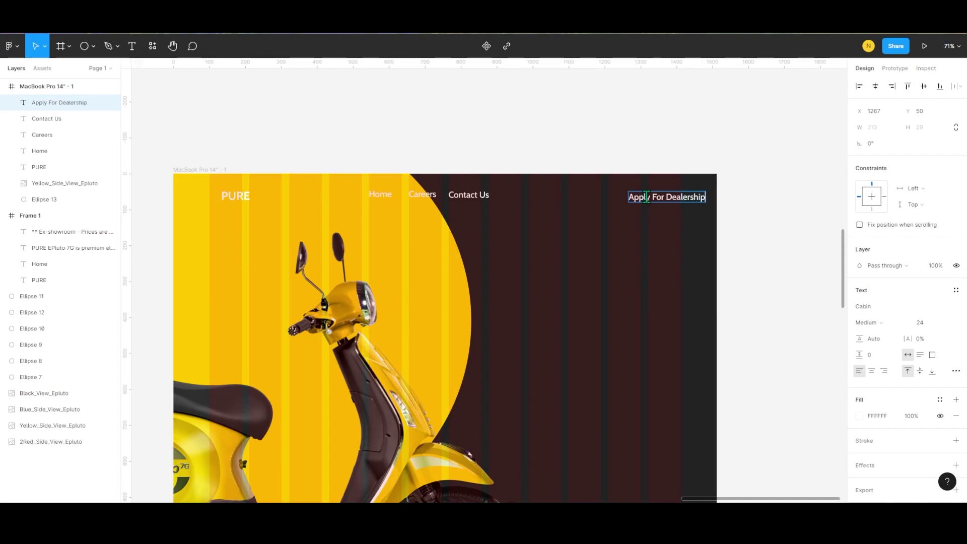
key("Escape")
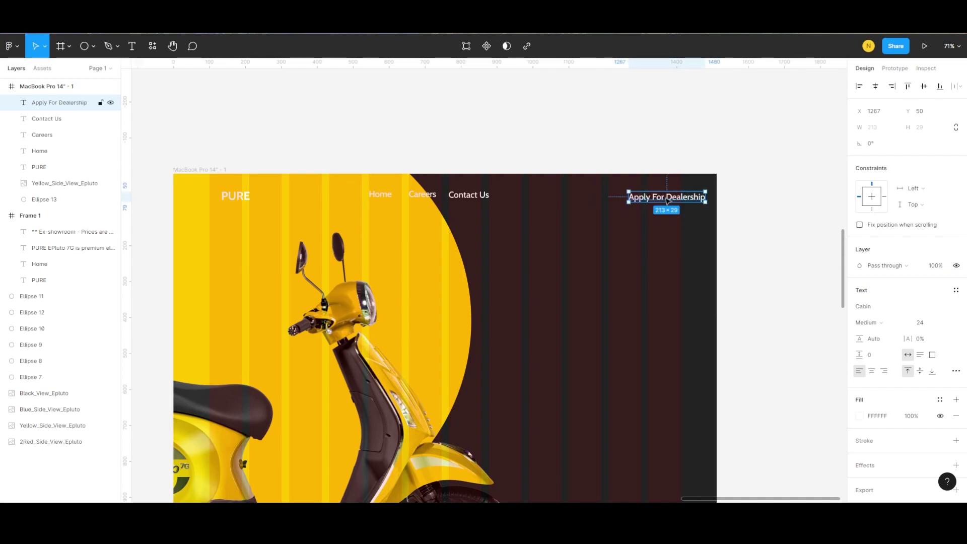
left_click_drag(667, 200, 642, 201)
scroll(444, 204, "up", 5)
Step: Align Contact Us and Apply For Dealership on the same row as Home and Careers
left_click(486, 189)
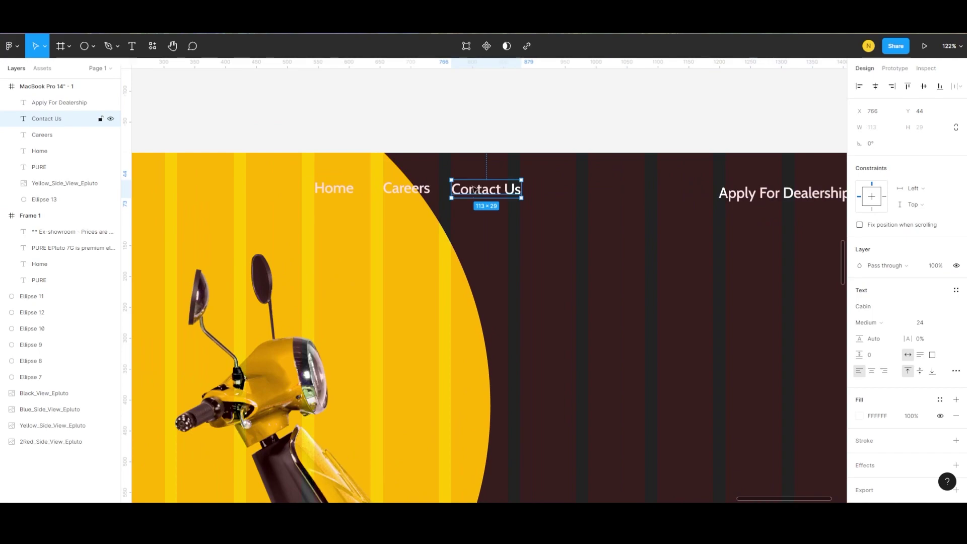
left_click_drag(506, 191, 507, 190)
left_click(407, 187)
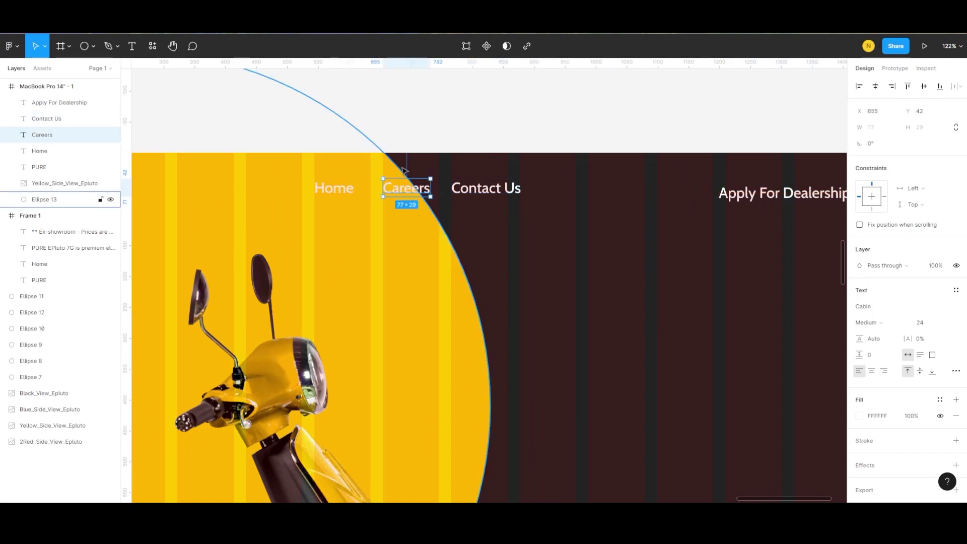
left_click(334, 187)
left_click(719, 194)
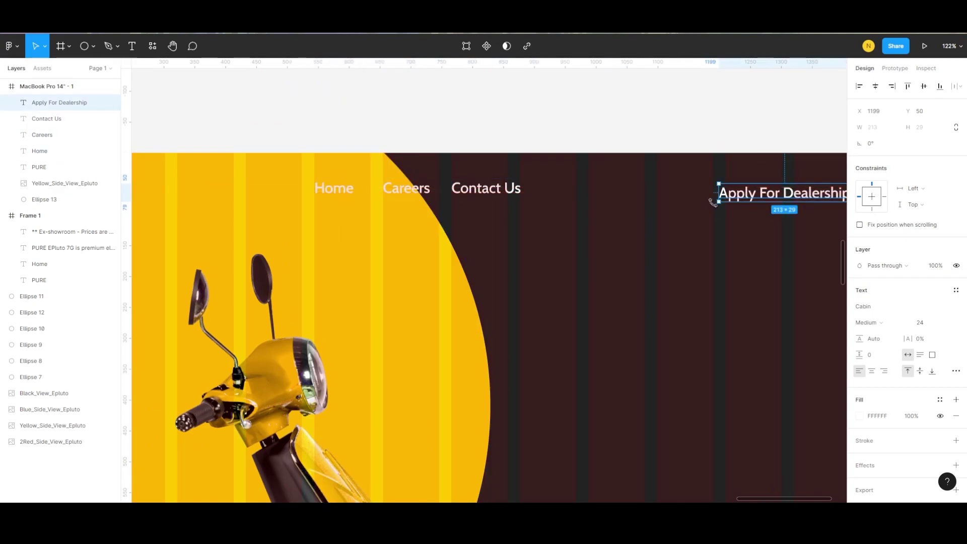
left_click_drag(717, 194, 739, 175)
key("shift+1")
Step: Draw a 279×56 rectangle over Apply For Dealership and send it behind the text
left_click(690, 153)
scroll(218, 125, "down", 1)
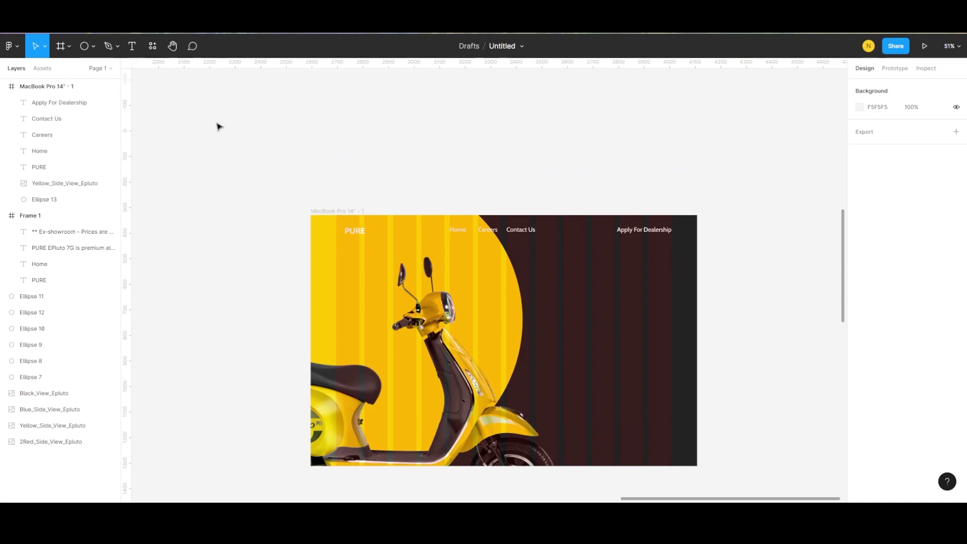
key("r")
left_click_drag(606, 223, 678, 238)
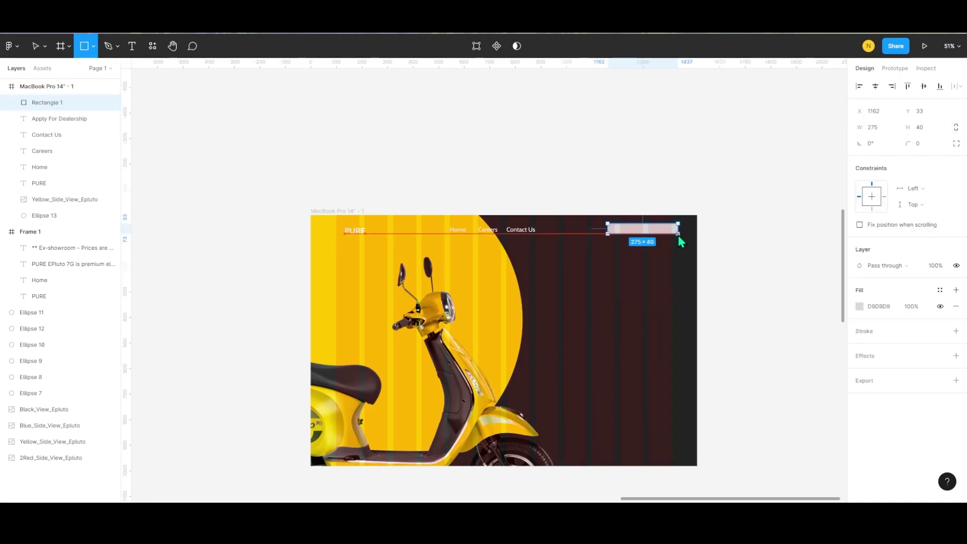
scroll(653, 239, "up", 5)
key("ctrl+[")
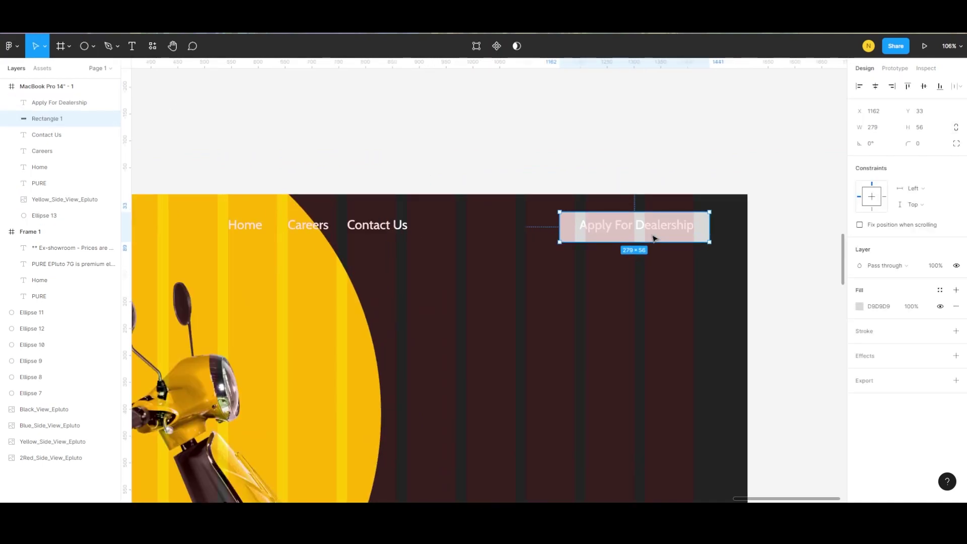
left_click_drag(569, 236, 554, 234)
Step: Fill the button rectangle with the scooter's yellow, FFC900
left_click(614, 224)
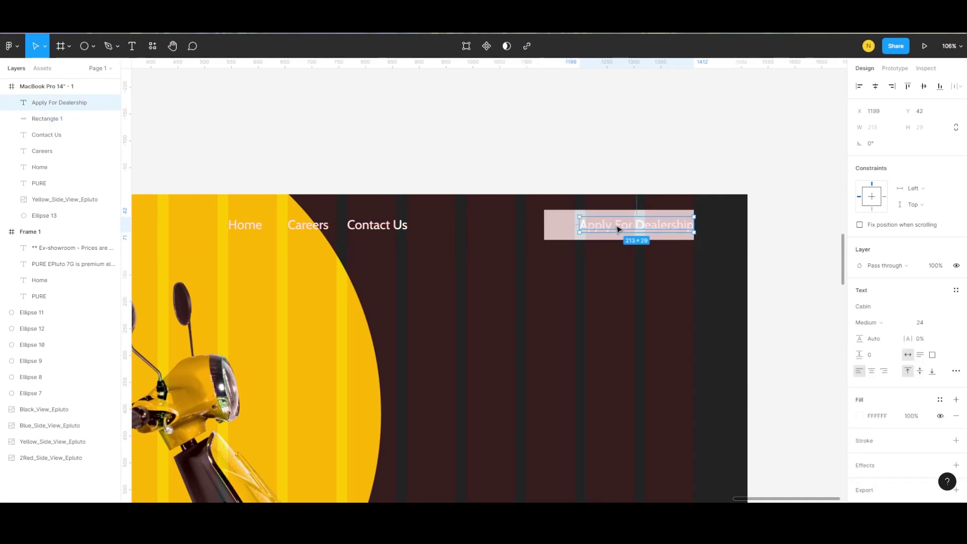
left_click(551, 223)
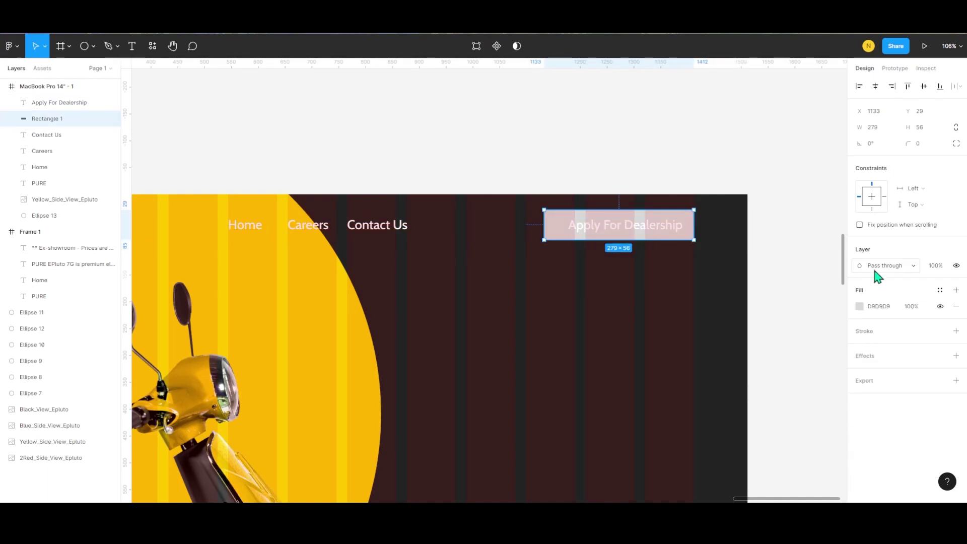
left_click(856, 308)
left_click(739, 392)
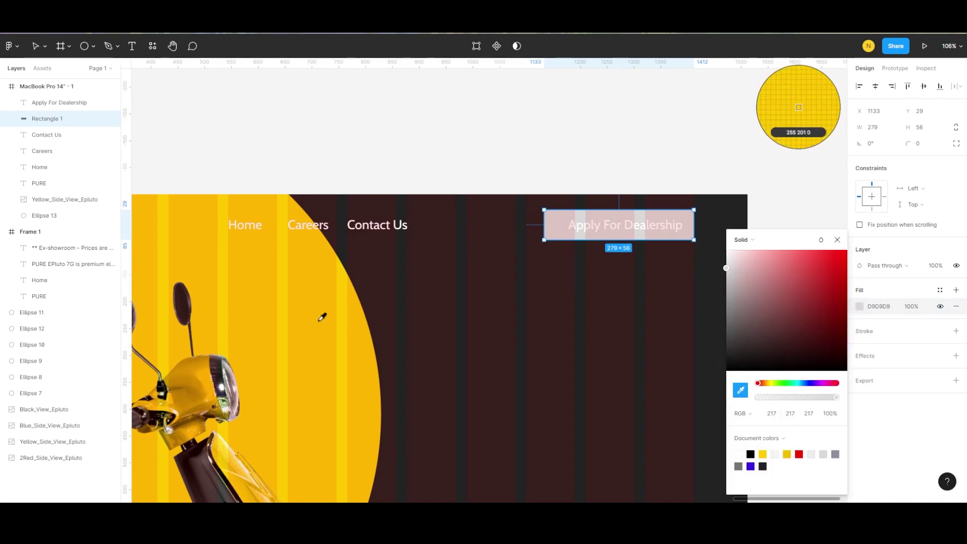
left_click(324, 317)
left_click(837, 240)
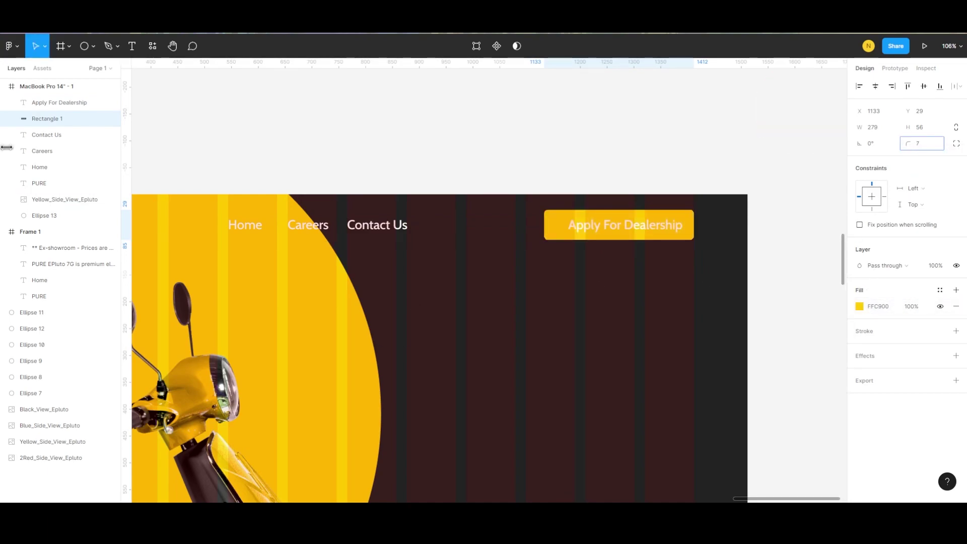
scroll(603, 220, "up", 4)
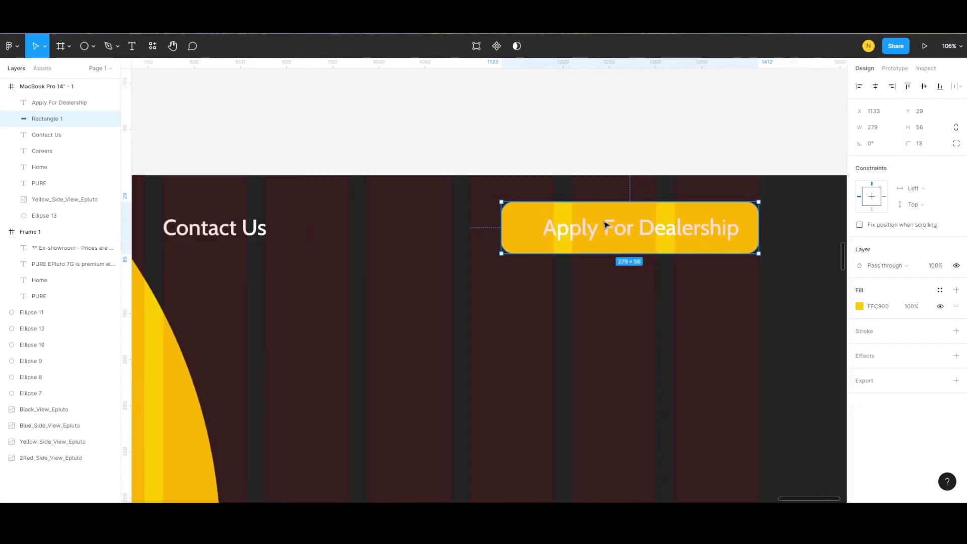
scroll(603, 220, "up", 2)
Step: Centre the Apply For Dealership text on the yellow rectangle, horizontally and vertically
left_click(622, 234)
left_click_drag(617, 233, 623, 237)
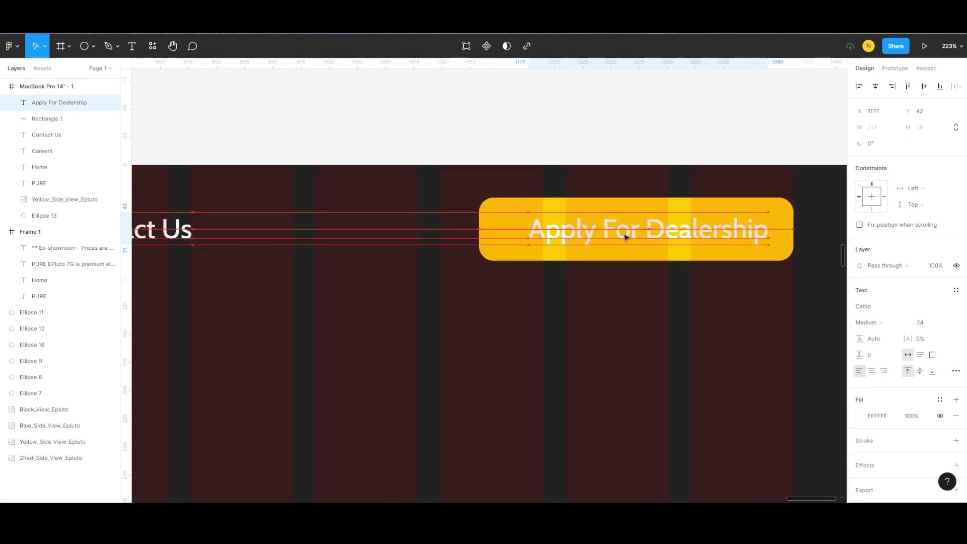
left_click(491, 212, "shift")
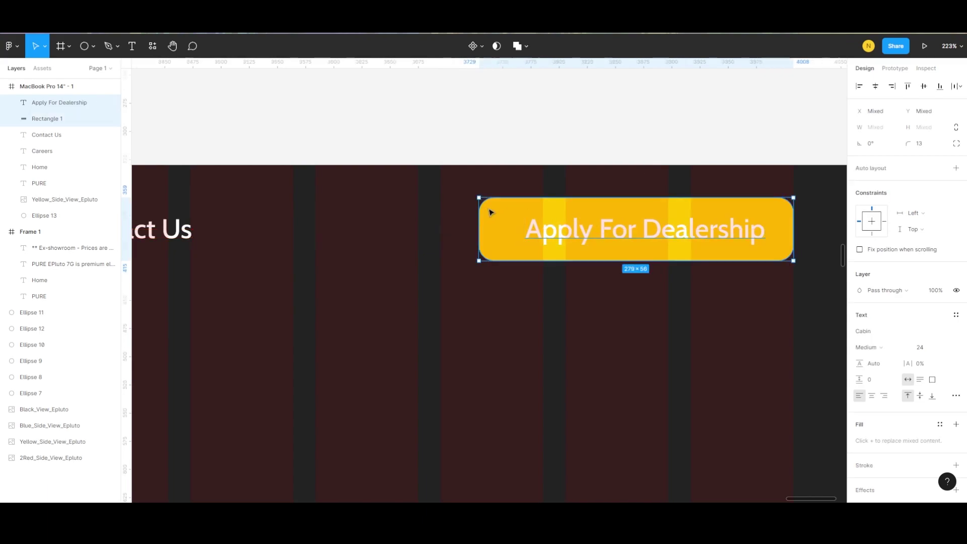
left_click(925, 88)
left_click(876, 86)
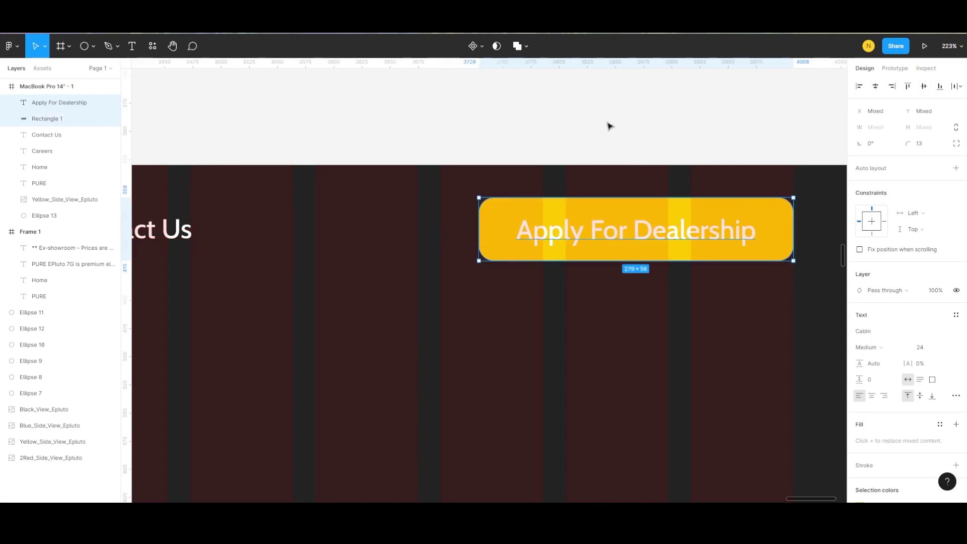
scroll(600, 166, "down", 5)
left_click(756, 171)
scroll(585, 218, "up", 5)
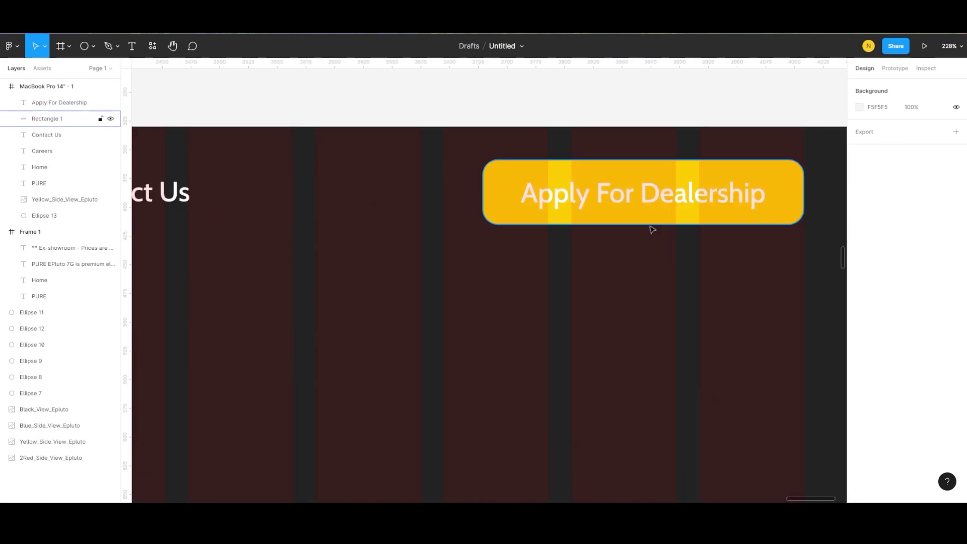
scroll(652, 230, "down", 5)
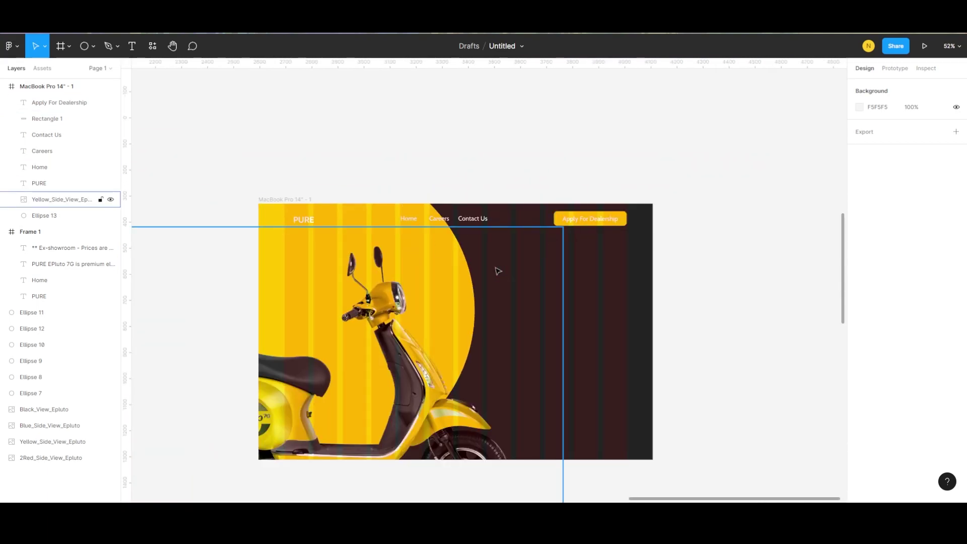
Step: Duplicate the PURE text onto the dark area and change it to PURE EPLUTO 7G
scroll(519, 254, "down", 1)
scroll(587, 259, "up", 5)
scroll(587, 259, "left", 2)
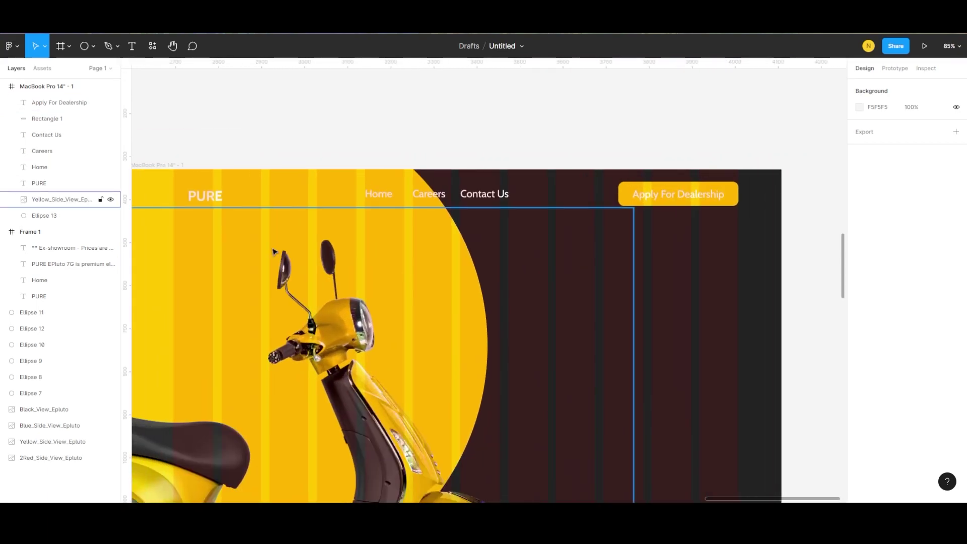
left_click(206, 200)
left_click_drag(202, 200, 520, 307)
type("PURE EPLUTO")
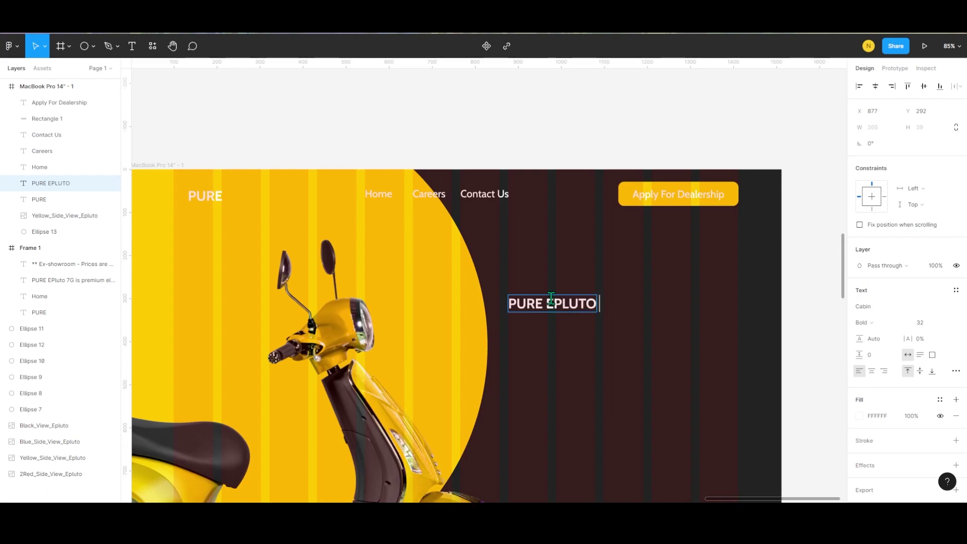
type("G")
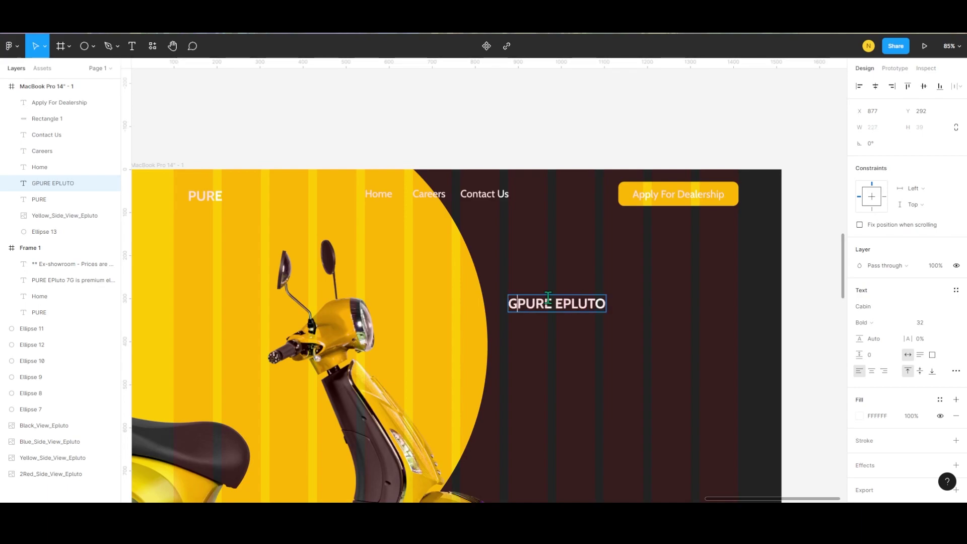
key("BackSpace")
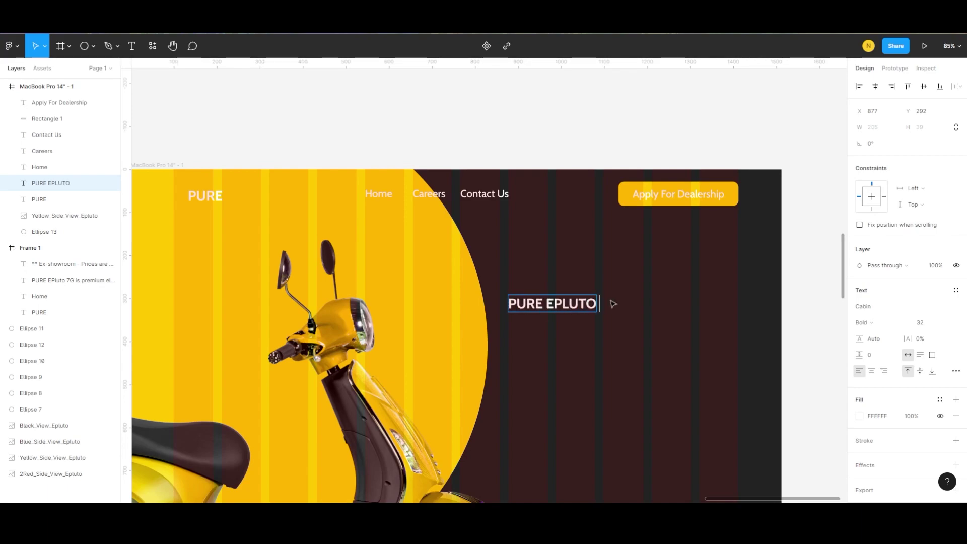
type("7G")
key("Escape")
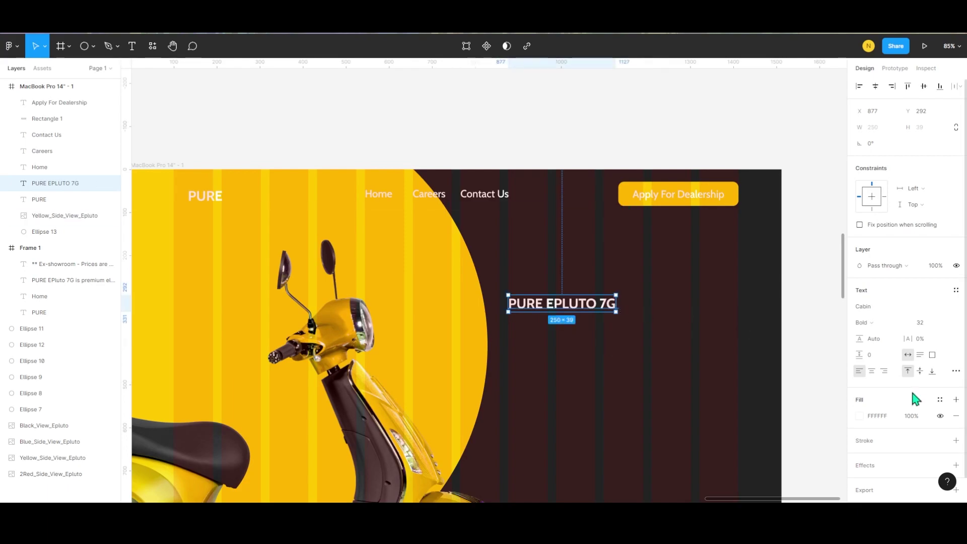
Step: Set the heading to font size 64 and move it to the right side
left_click(947, 327)
left_click(926, 372)
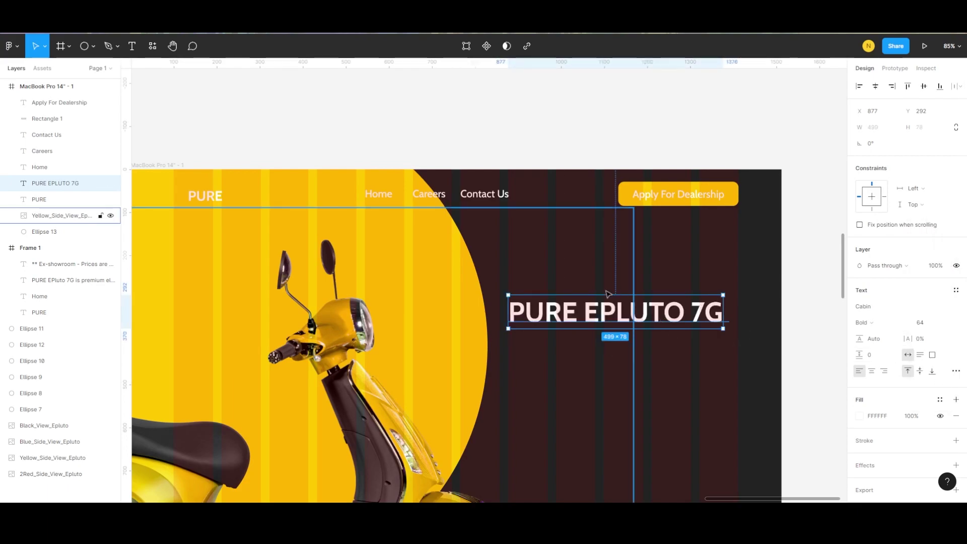
scroll(606, 289, "down", 5)
left_click(752, 248)
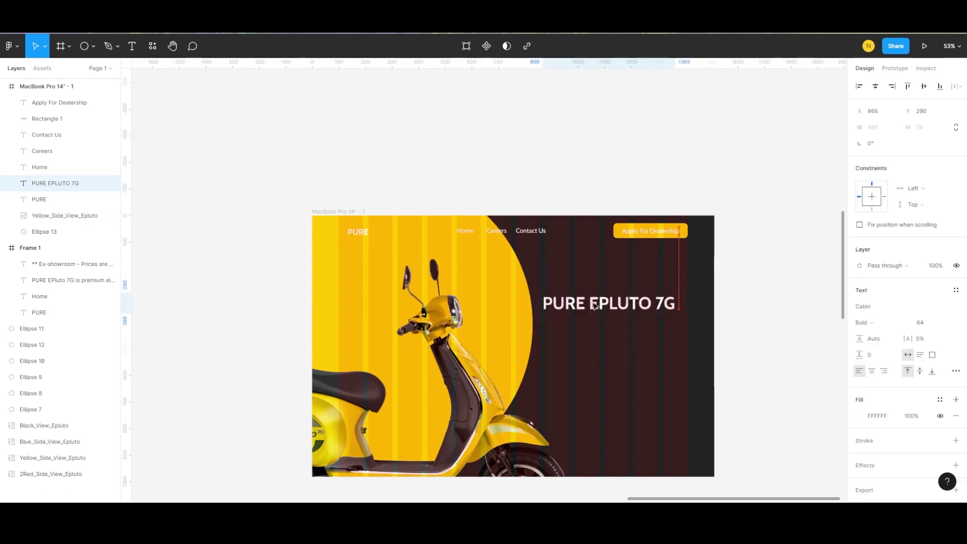
left_click_drag(601, 305, 608, 304)
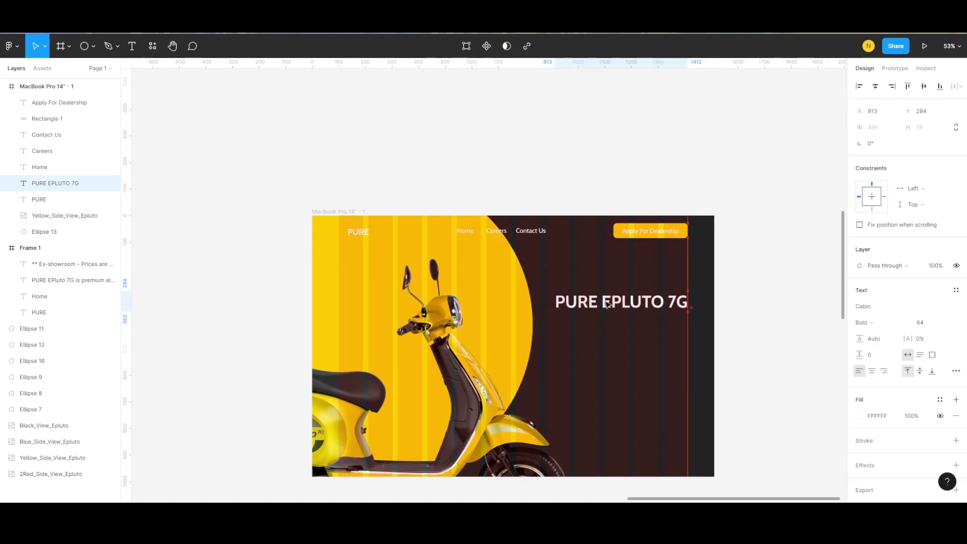
Step: Add a Your Dream Ride text box and move it above the heading
scroll(674, 275, "up", 5)
key("Escape")
key("t")
left_click(602, 305)
type("Your")
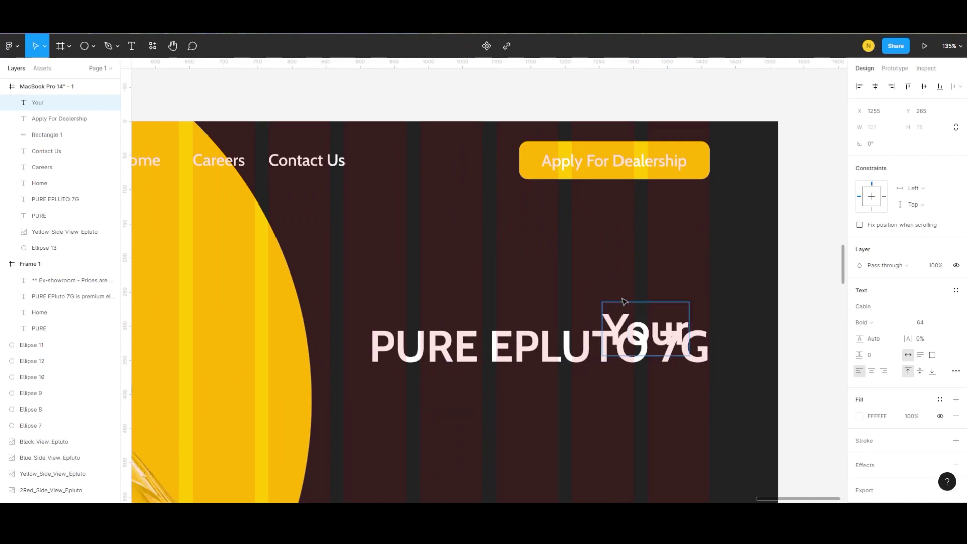
type(" Dream")
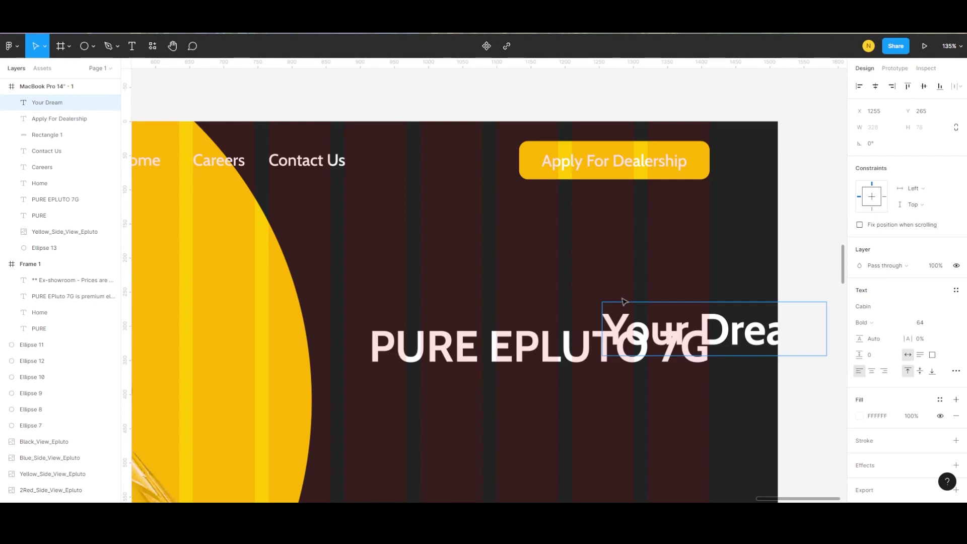
key("Escape")
scroll(625, 290, "down", 5, "ctrl")
left_click_drag(703, 315, 591, 291)
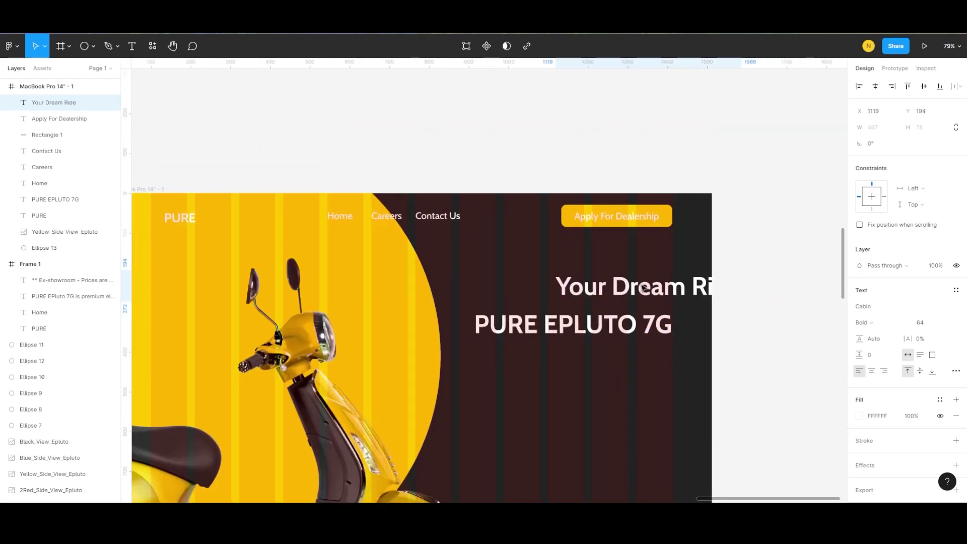
Step: Set the tagline to size 20, right-aligned with the heading
left_click(948, 328)
left_click(931, 253)
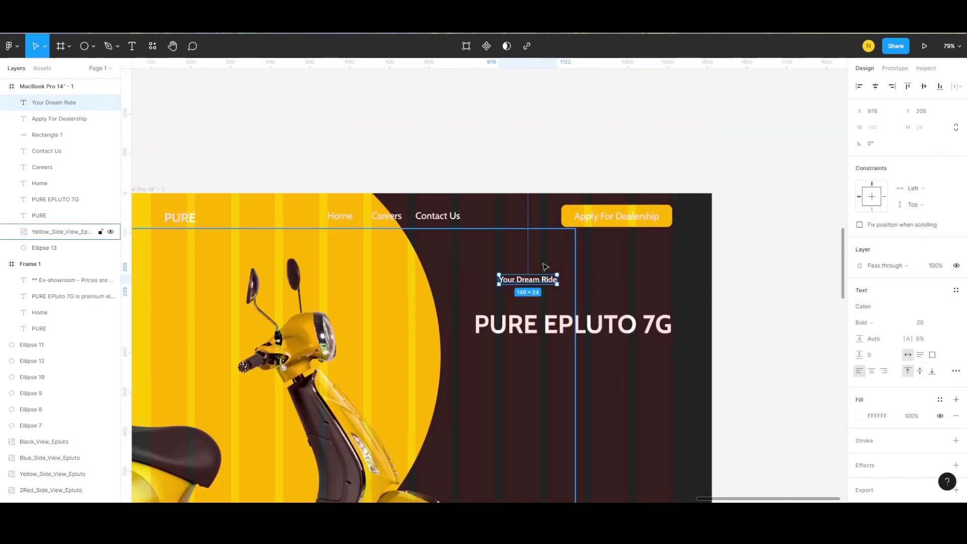
left_click_drag(521, 282, 636, 304)
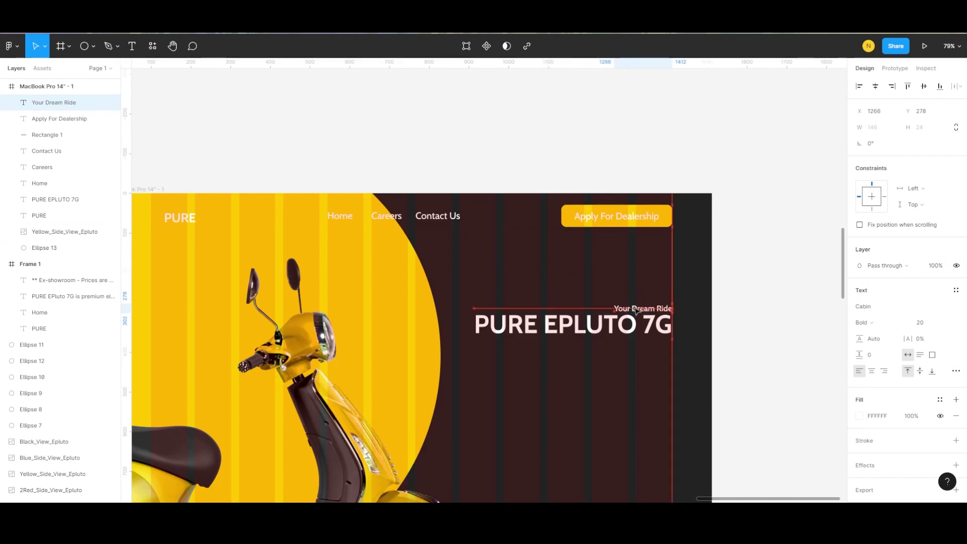
Step: Fill the Your Dream Ride tagline with the scooter yellow FFC900
left_click(859, 415)
left_click(741, 391)
left_click(798, 107)
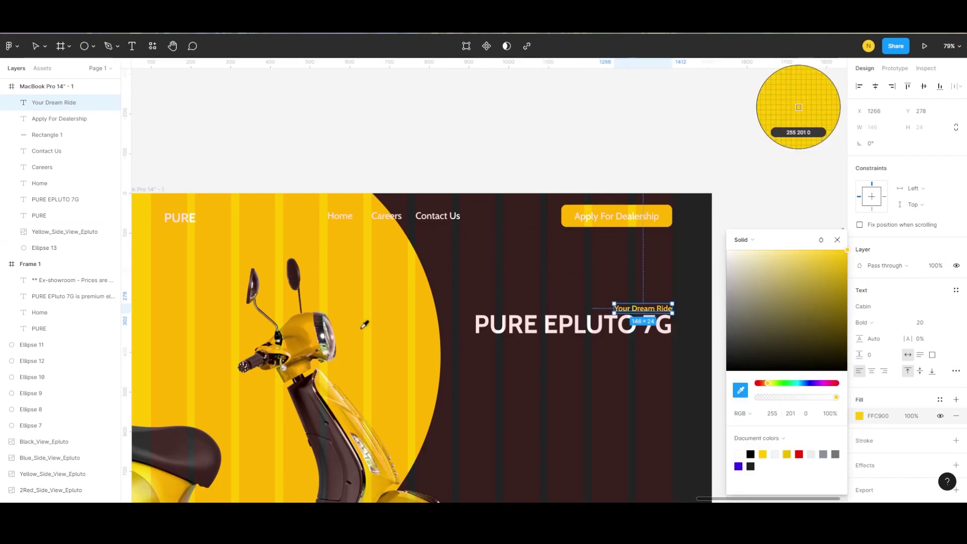
left_click(836, 240)
key("Escape")
scroll(670, 302, "up", 5, "ctrl")
scroll(670, 312, "up", 2, "ctrl")
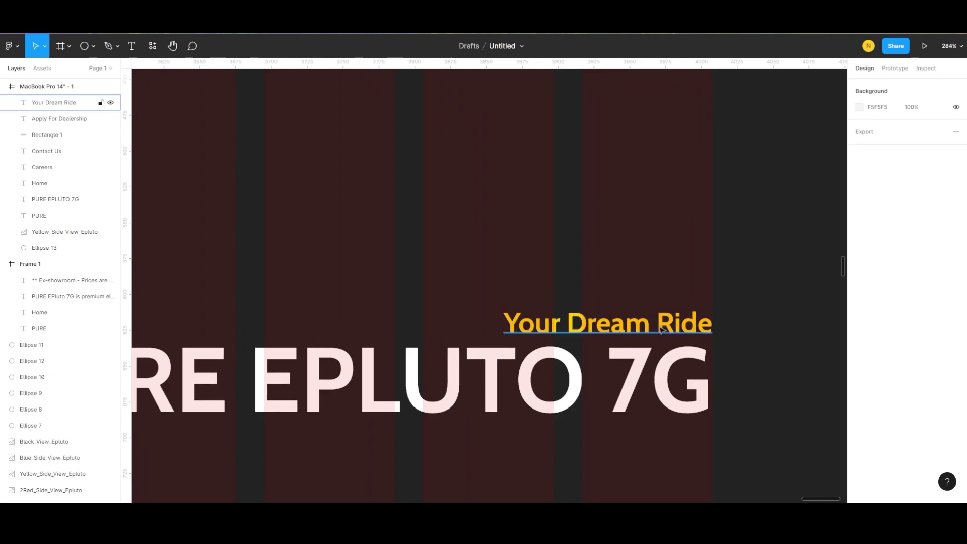
Step: Zoom out to view the whole frame and select the yellow scooter image
left_click(665, 330)
scroll(629, 318, "down", 3, "ctrl")
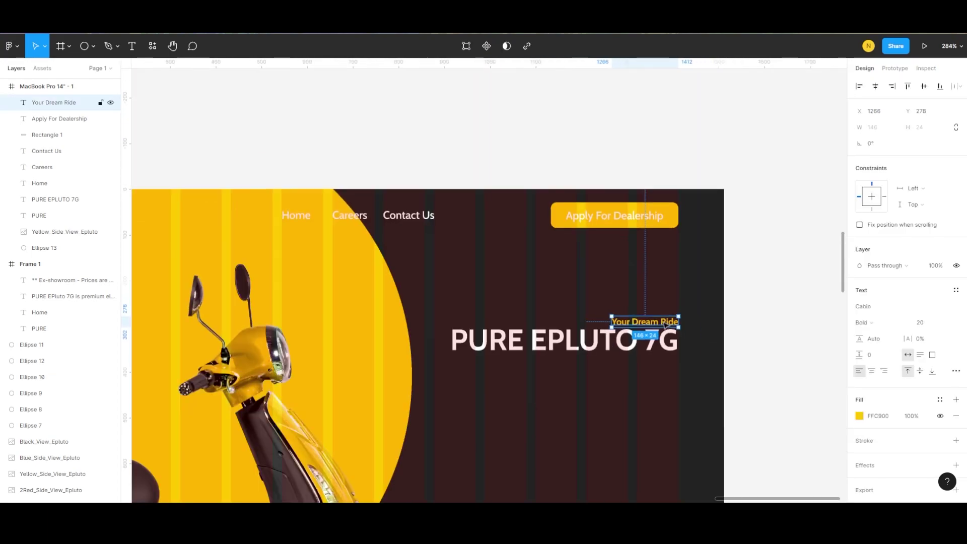
scroll(588, 305, "down", 5, "ctrl")
key("Escape")
scroll(579, 312, "down", 1, "ctrl")
left_click(64, 231)
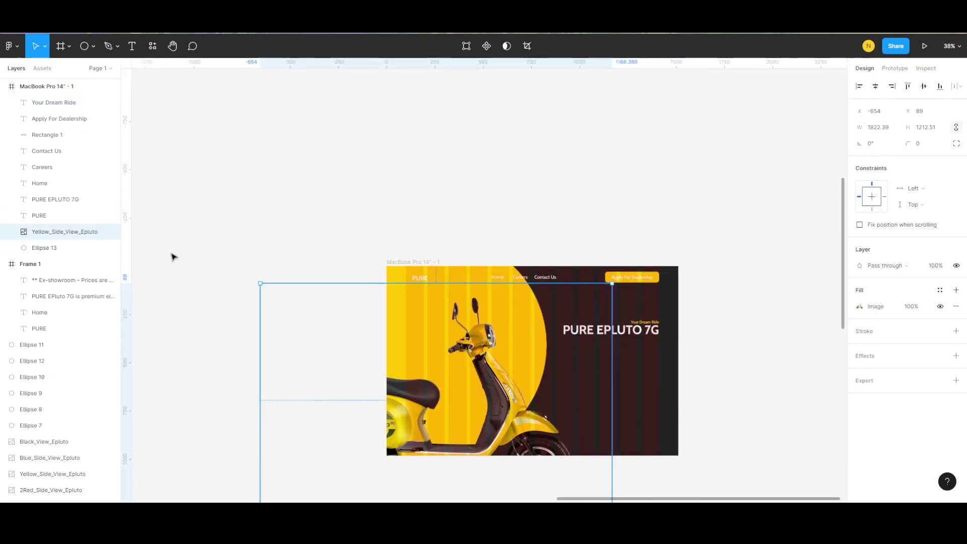
Step: Lock the yellow scooter image and select the description paragraph to copy
left_click(100, 232)
scroll(606, 335, "up", 3, "ctrl")
scroll(606, 334, "down", 2, "ctrl")
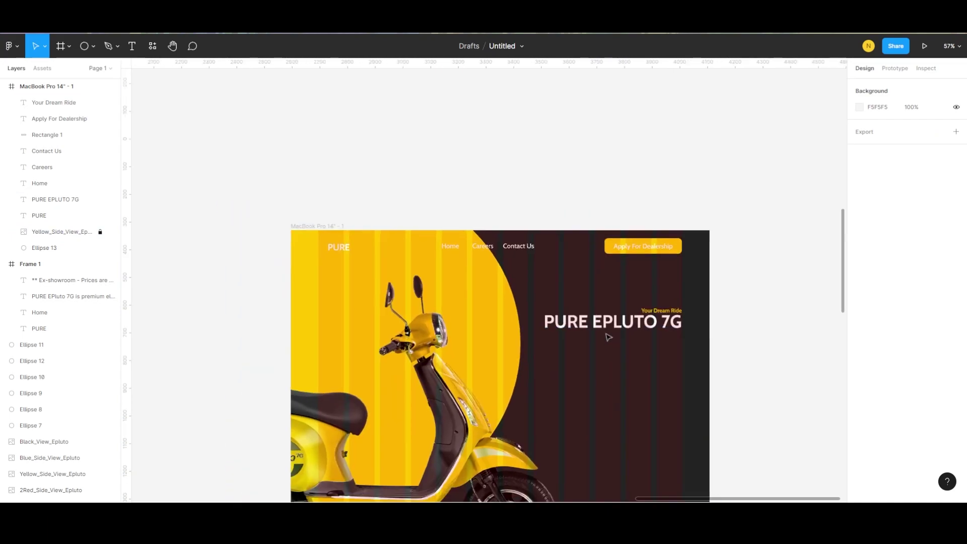
scroll(610, 336, "down", 1, "ctrl")
scroll(268, 274, "down", 3, "ctrl")
scroll(268, 275, "left", 5)
scroll(182, 231, "down", 4, "ctrl")
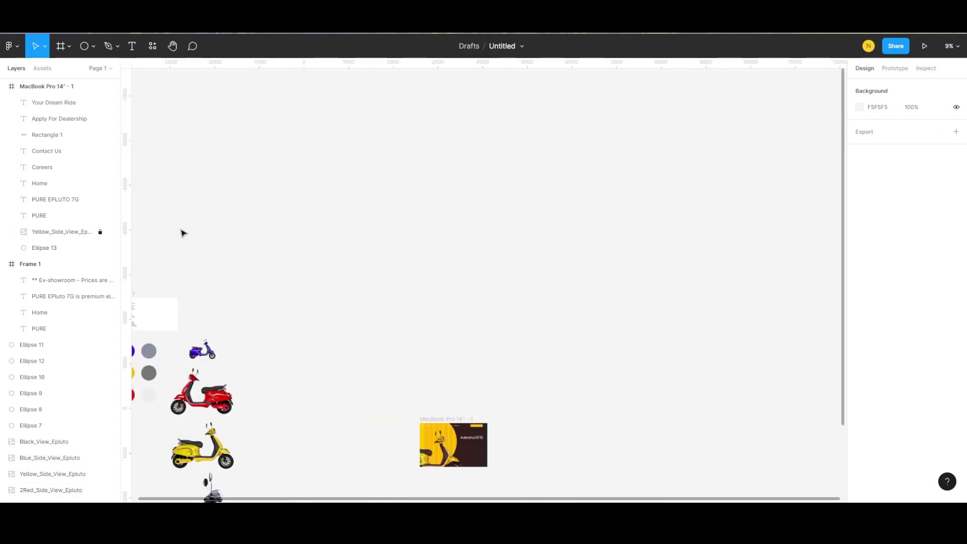
scroll(173, 307, "left", 2)
scroll(210, 305, "up", 5, "ctrl")
left_click(70, 296)
Step: Paste the description paragraph under the PURE EPLUTO 7G heading
scroll(443, 324, "right", 5)
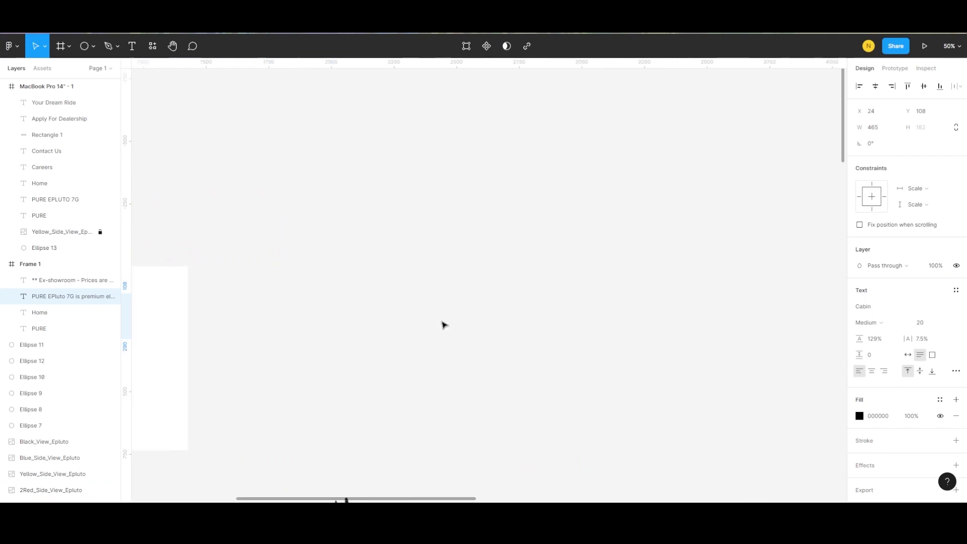
scroll(463, 316, "down", 3, "ctrl")
scroll(463, 316, "right", 5)
scroll(402, 402, "down", 3, "ctrl")
scroll(458, 196, "up", 8, "ctrl")
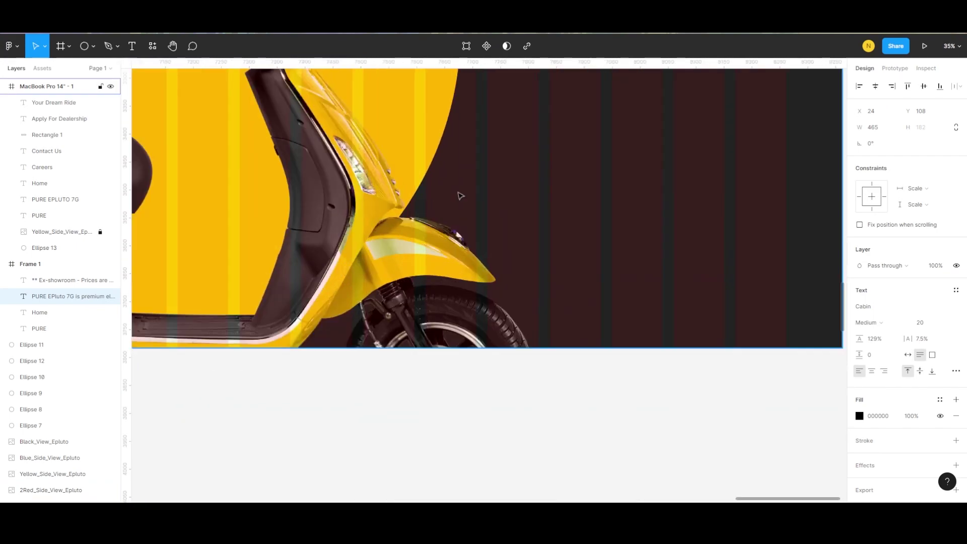
scroll(525, 305, "down", 2, "ctrl")
left_click(552, 337)
key("ctrl+v")
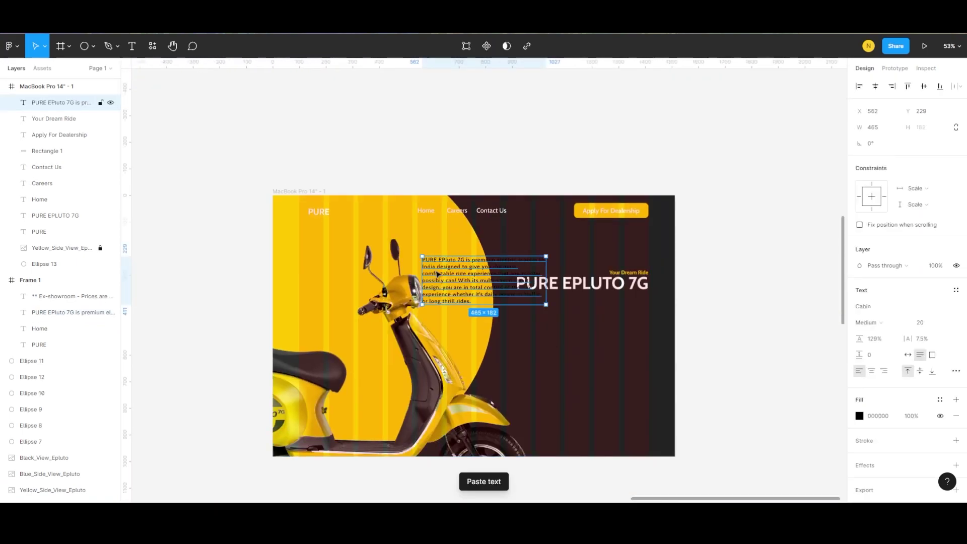
left_click_drag(437, 274, 533, 312)
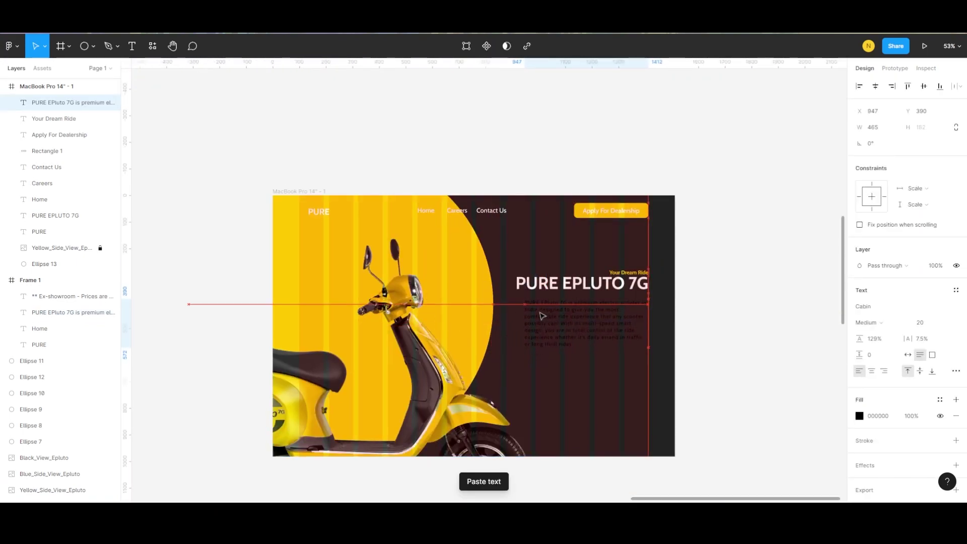
Step: Set the paragraph's text fill to white FFFFFF
left_click(859, 416)
left_click_drag(730, 251, 695, 198)
left_click(695, 198)
key("Escape")
scroll(541, 332, "up", 5)
left_click(541, 333)
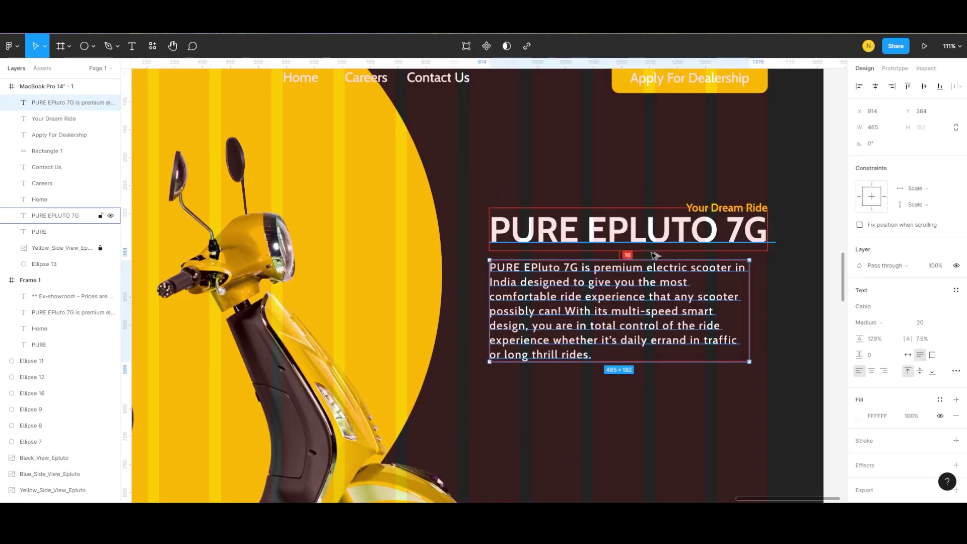
scroll(657, 300, "down", 5)
key("Escape")
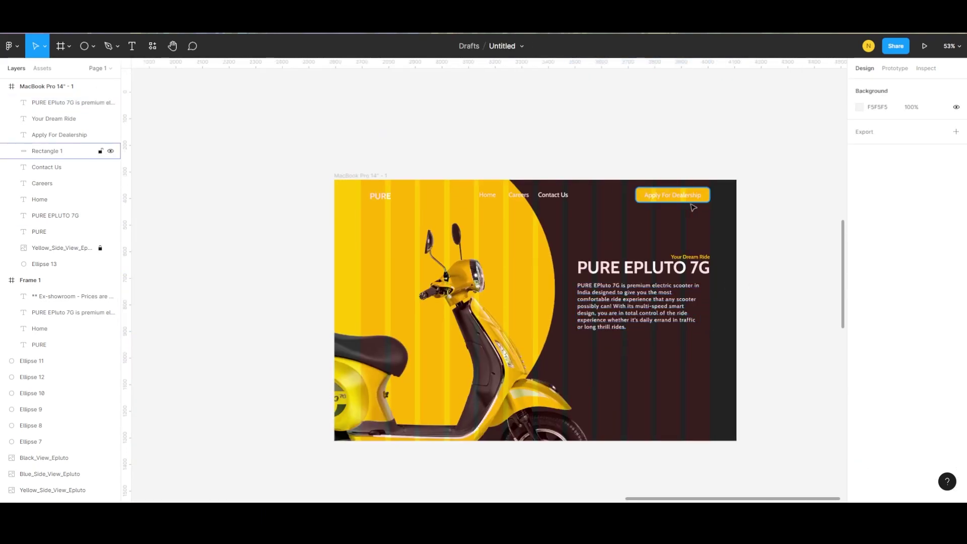
Step: Duplicate the Apply For Dealership button below the description paragraph
left_click(652, 197)
scroll(675, 188, "up", 5)
left_click(638, 210, "shift")
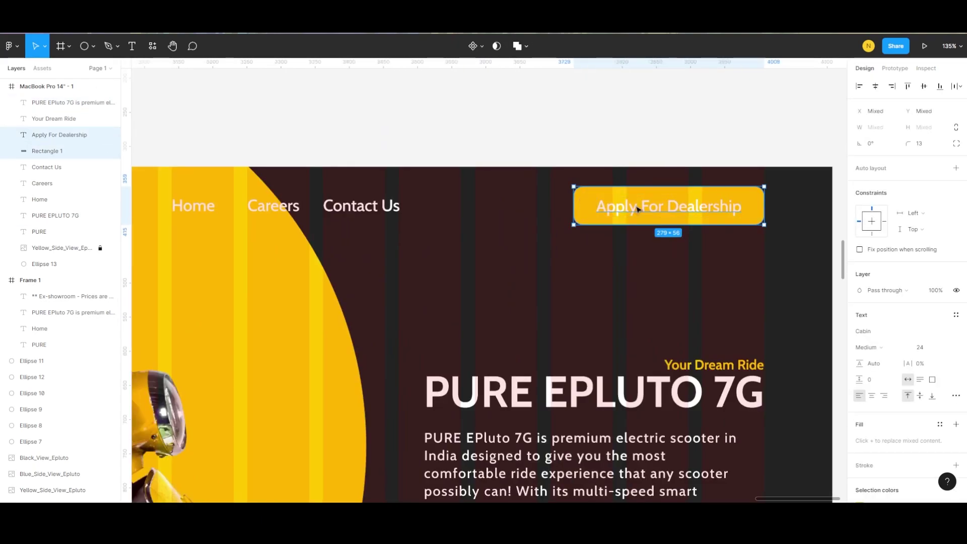
scroll(639, 210, "right", 1)
scroll(619, 211, "down", 2)
left_click_drag(619, 210, 548, 491)
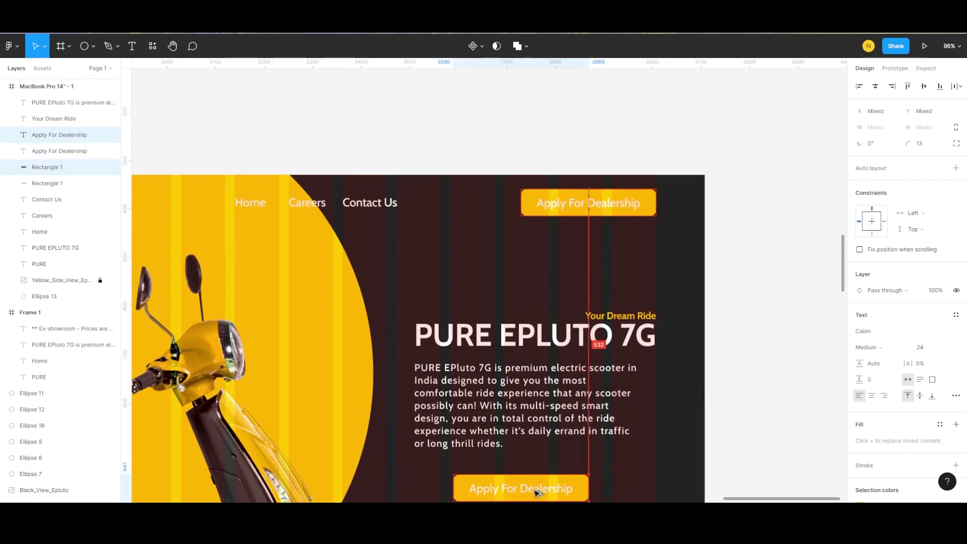
scroll(549, 453, "down", 1)
scroll(494, 383, "down", 2)
scroll(551, 372, "up", 2)
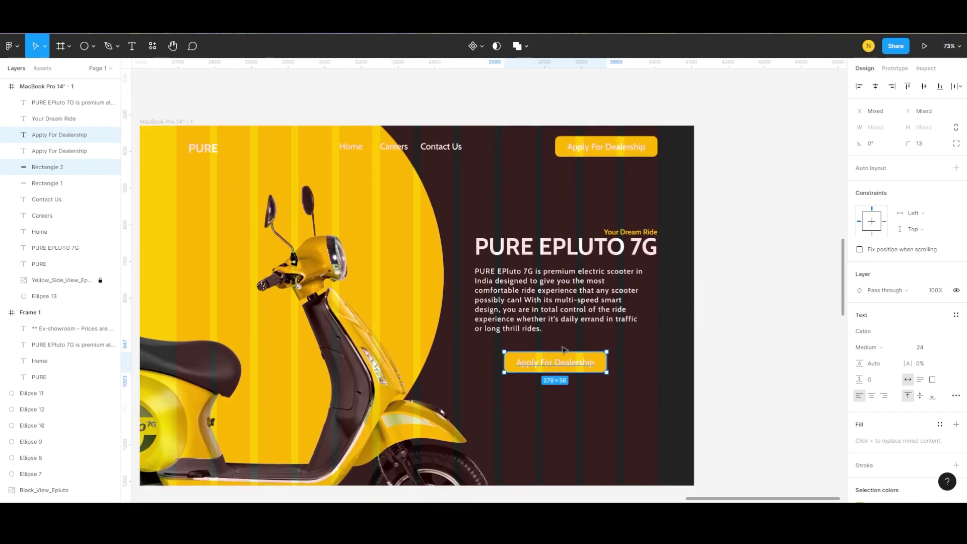
scroll(551, 368, "up", 2)
Step: Relabel the copy Enquire Now and narrow it to 196 wide
double_click(550, 360)
type("Enquire Now")
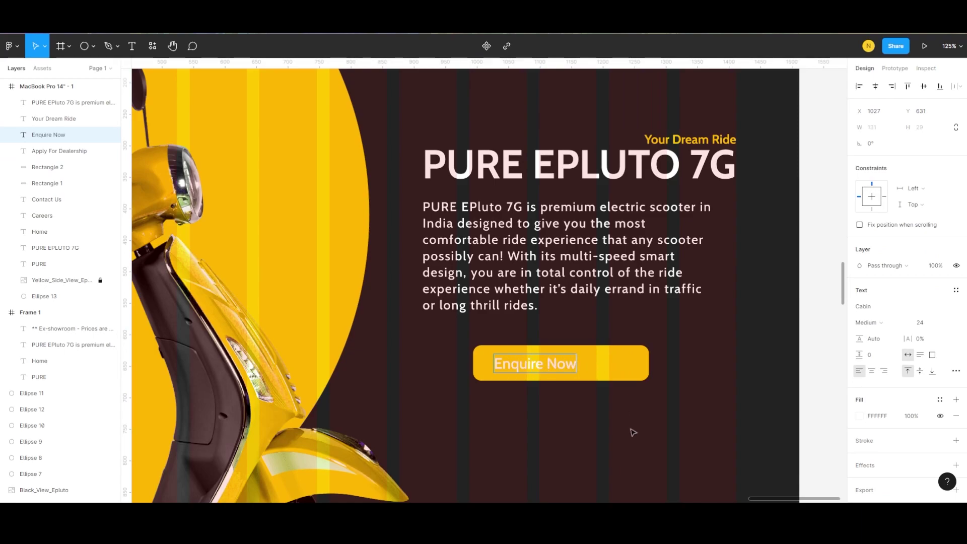
left_click(612, 367)
left_click_drag(649, 363, 597, 362)
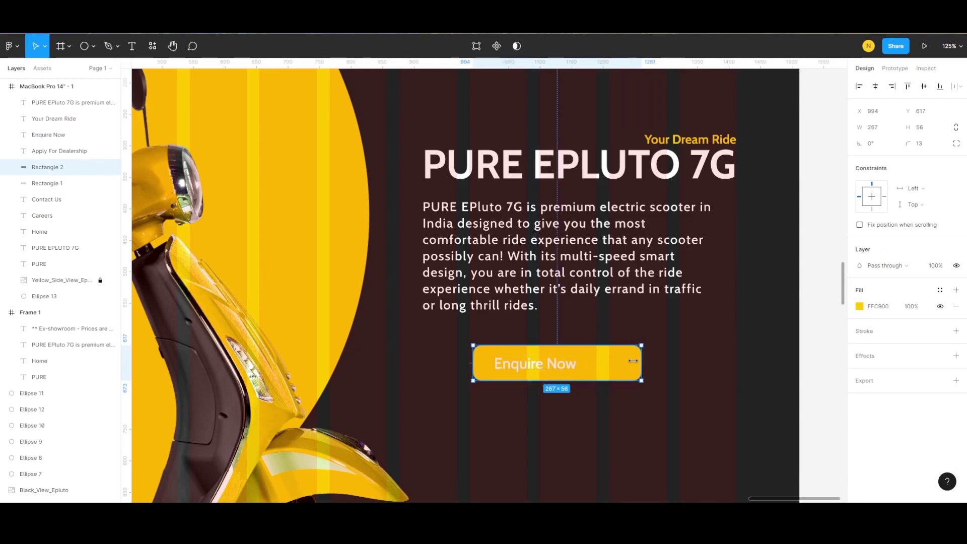
Step: Replace the button's yellow fill with a yellow FFC900 outline
left_click(956, 330)
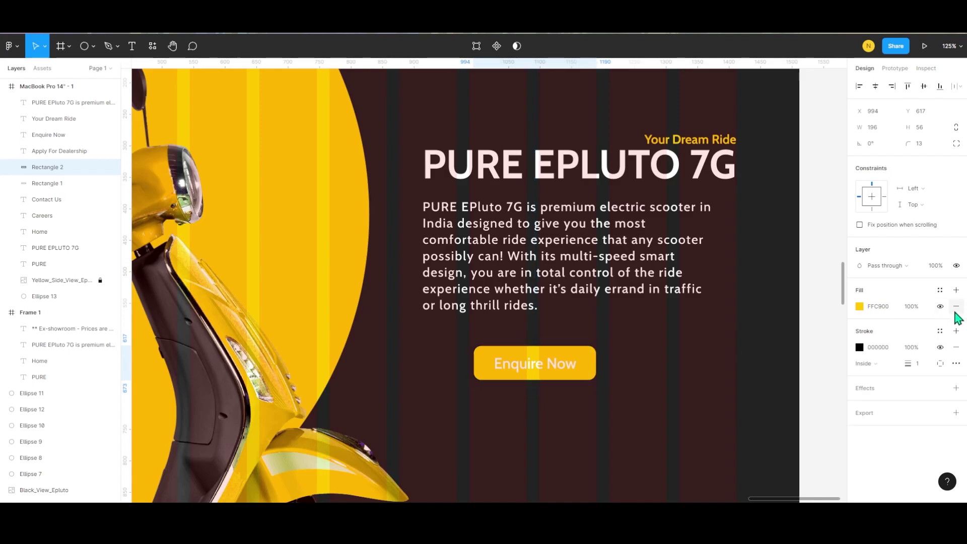
left_click(956, 306)
left_click(859, 331)
left_click(740, 390)
left_click(705, 139)
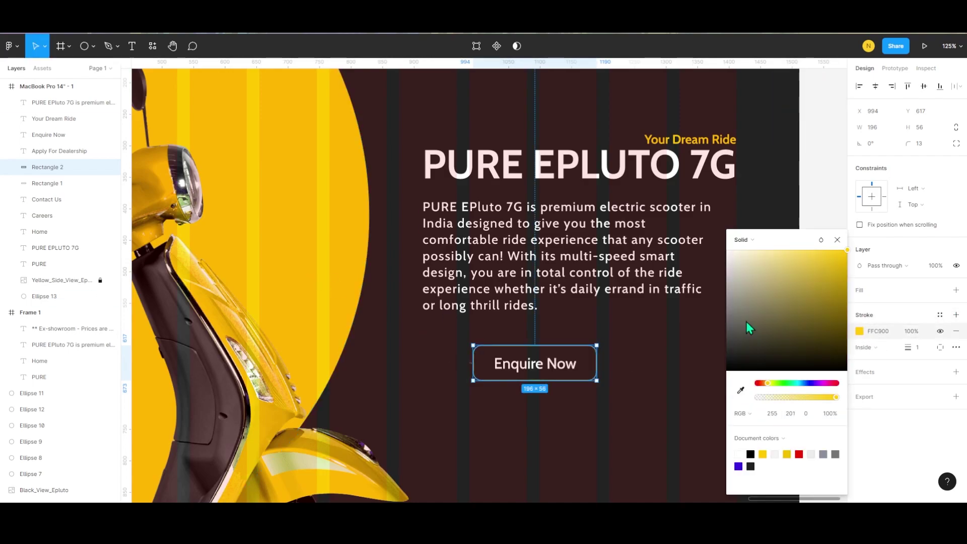
key("Escape")
Step: Make the Enquire Now label text yellow FFC900
left_click(535, 363)
left_click(860, 415)
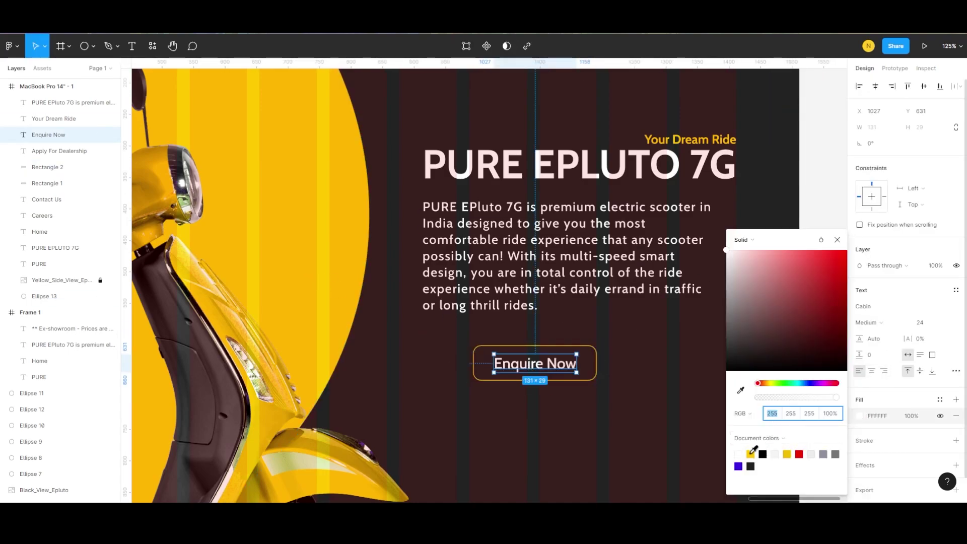
left_click(786, 454)
left_click(838, 250)
left_click(477, 356, "shift")
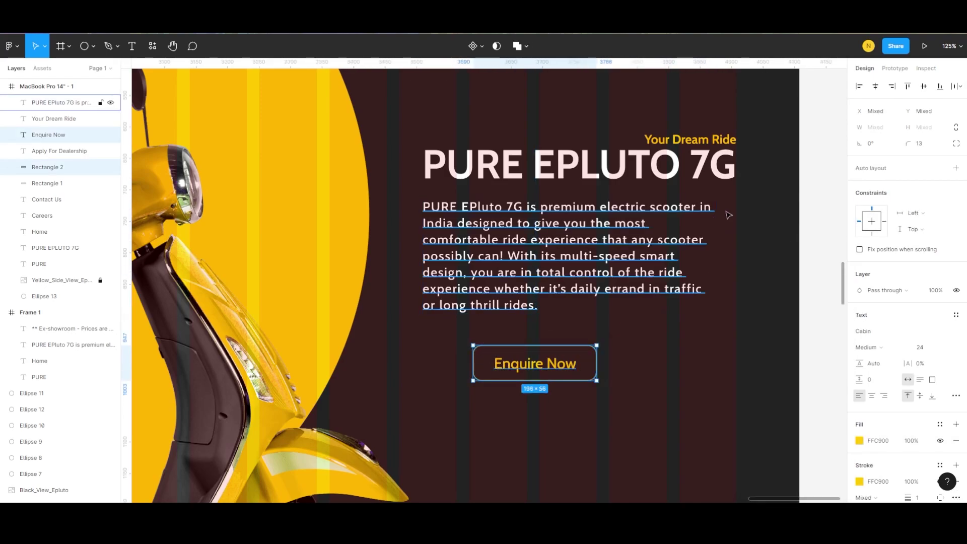
key("Escape")
Step: Nudge the Enquire Now button into place, undoing a trial frame resize
scroll(630, 314, "down", 5)
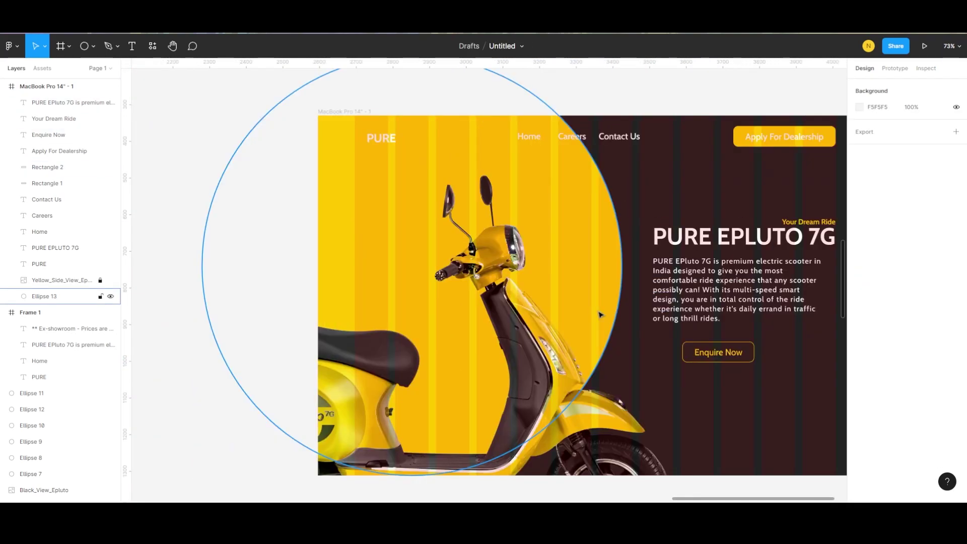
scroll(631, 315, "up", 3)
left_click_drag(631, 314, 680, 342)
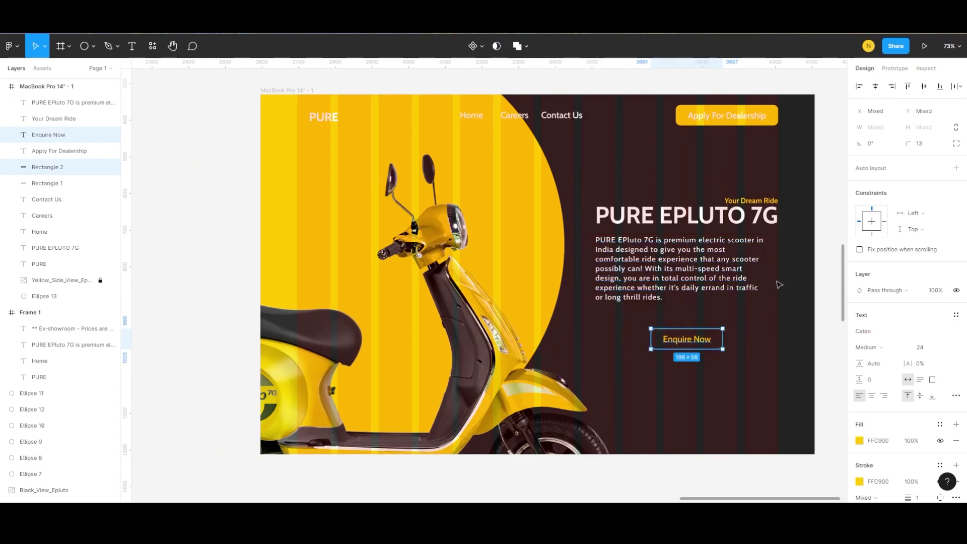
key("Escape")
scroll(655, 305, "down", 3)
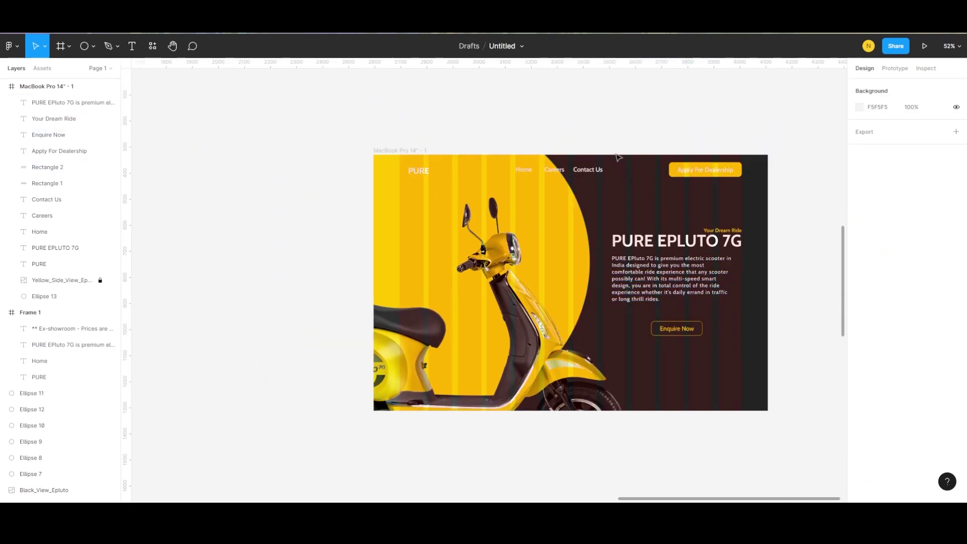
scroll(540, 205, "down", 3)
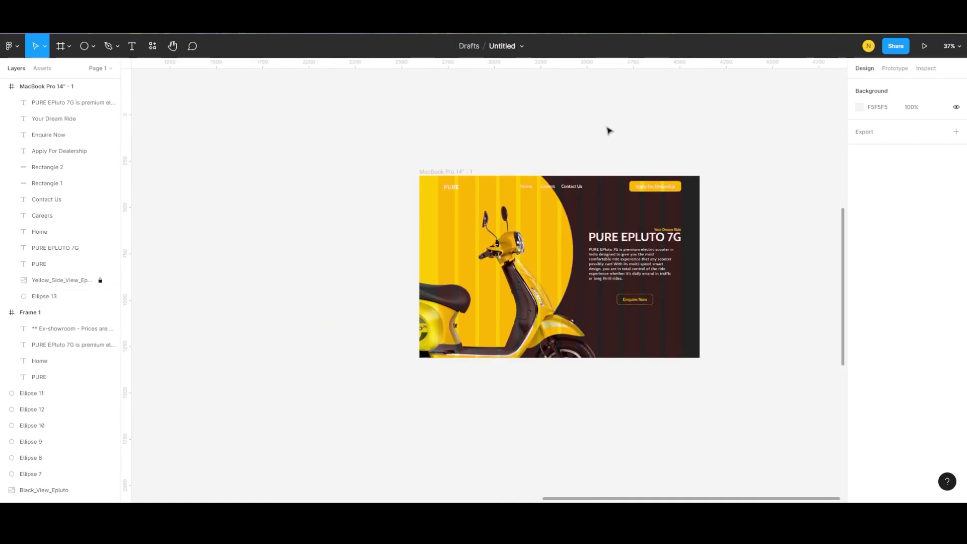
mouse_move(401, 178)
left_mouse_down()
mouse_move(622, 331)
mouse_move(616, 456)
mouse_move(606, 460)
left_mouse_up()
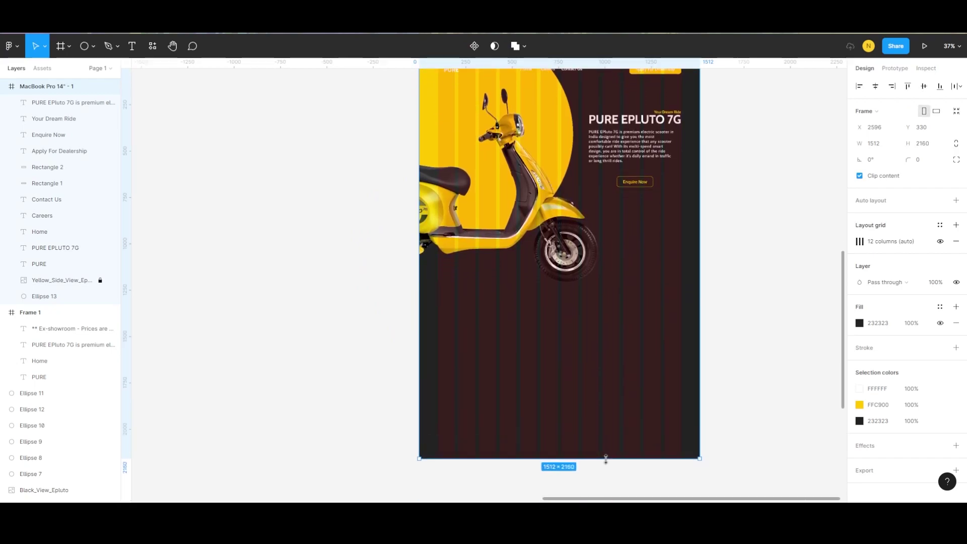
key("ctrl+z")
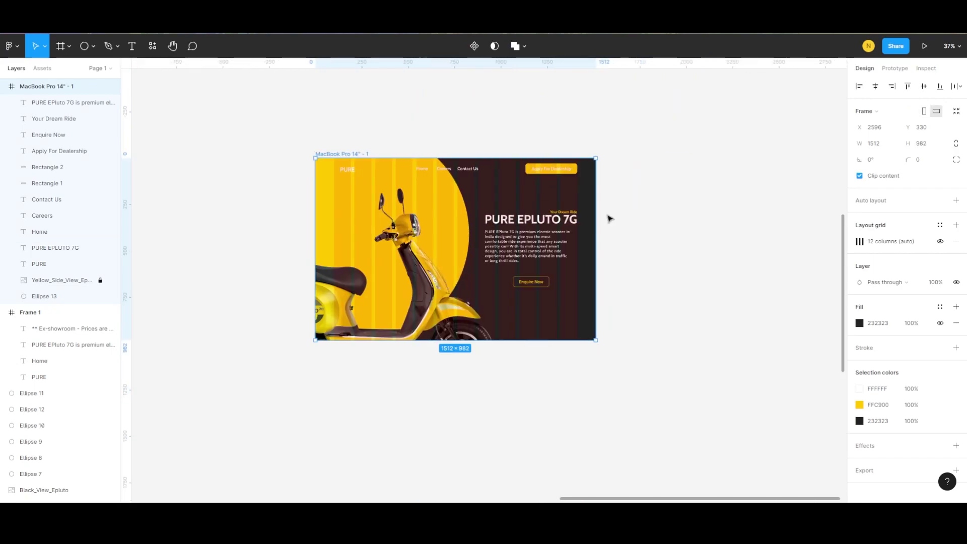
Step: Draw a grey square beside the page frame
key("r")
left_click_drag(570, 161, 629, 335)
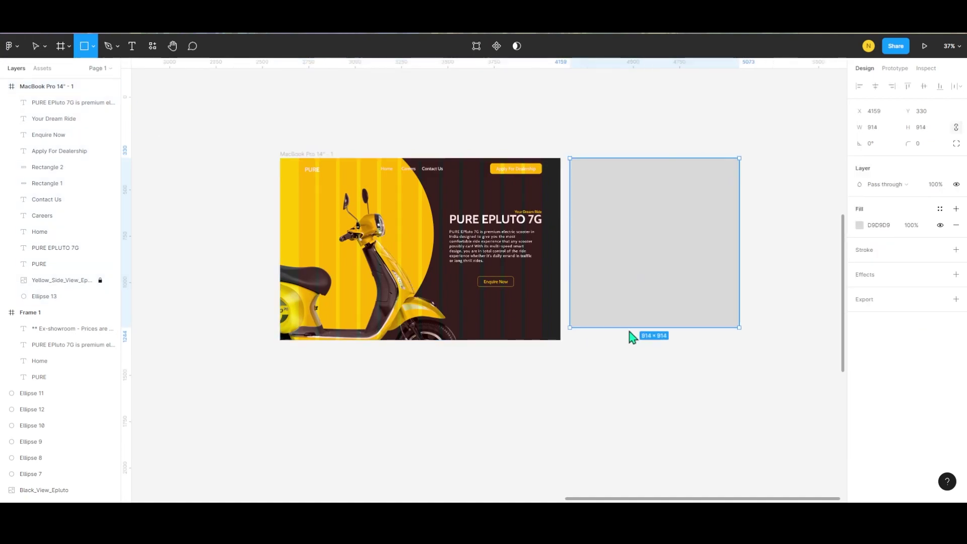
scroll(500, 181, "left", 4)
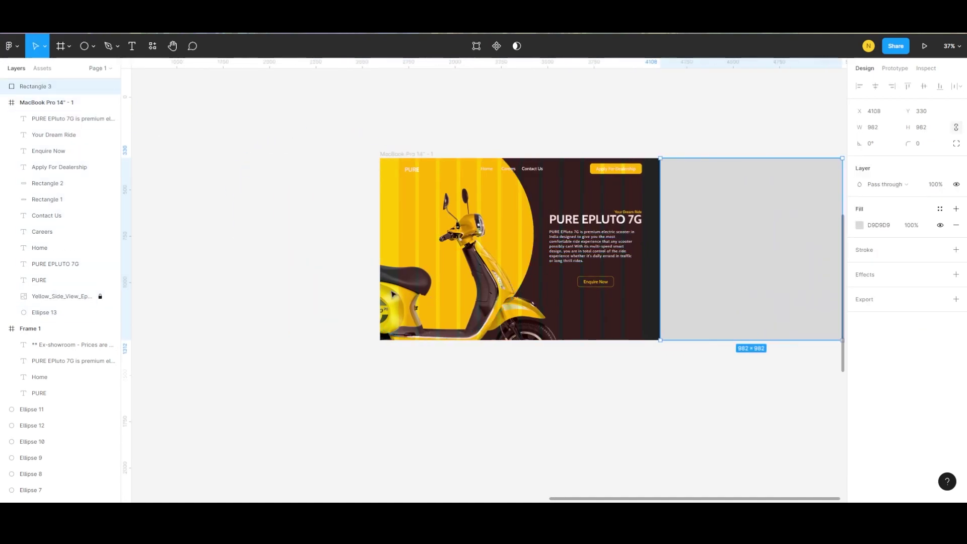
scroll(500, 181, "down", 3)
key("Escape")
Step: Lengthen the MacBook page frame to 2035 tall
left_click(417, 93)
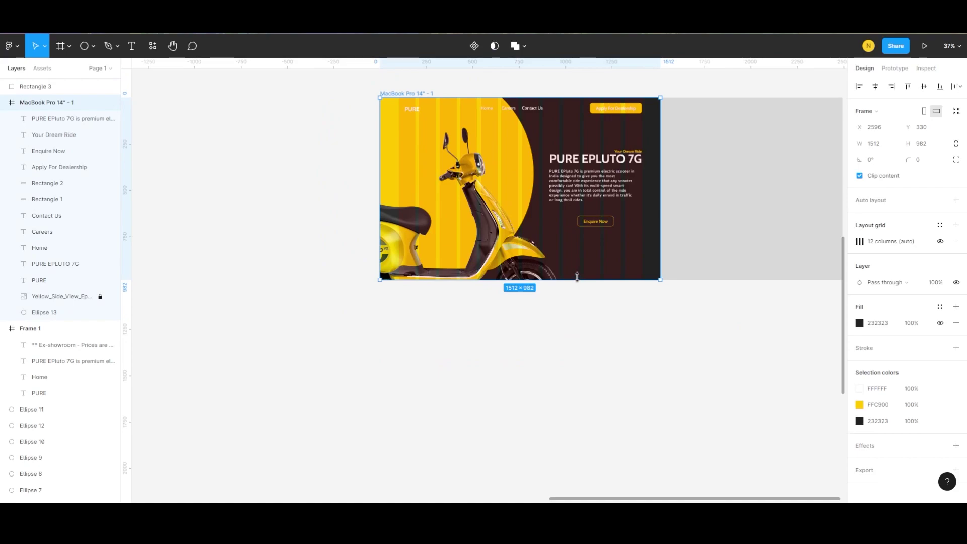
left_click_drag(577, 279, 579, 475)
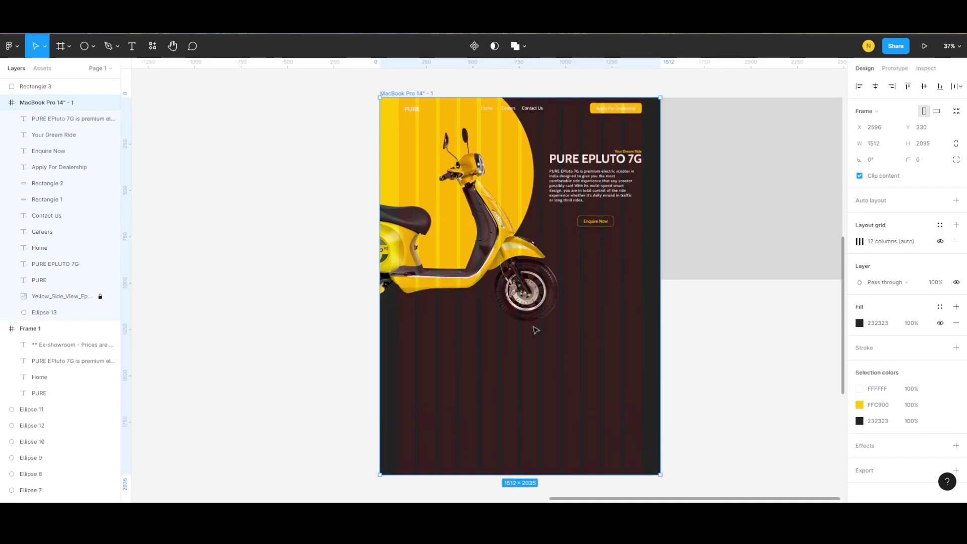
scroll(535, 330, "down", 1)
Step: Draw a thin white 1026 × 5 ellipse across the frame below the scooter
key("o")
left_click_drag(381, 304, 554, 313)
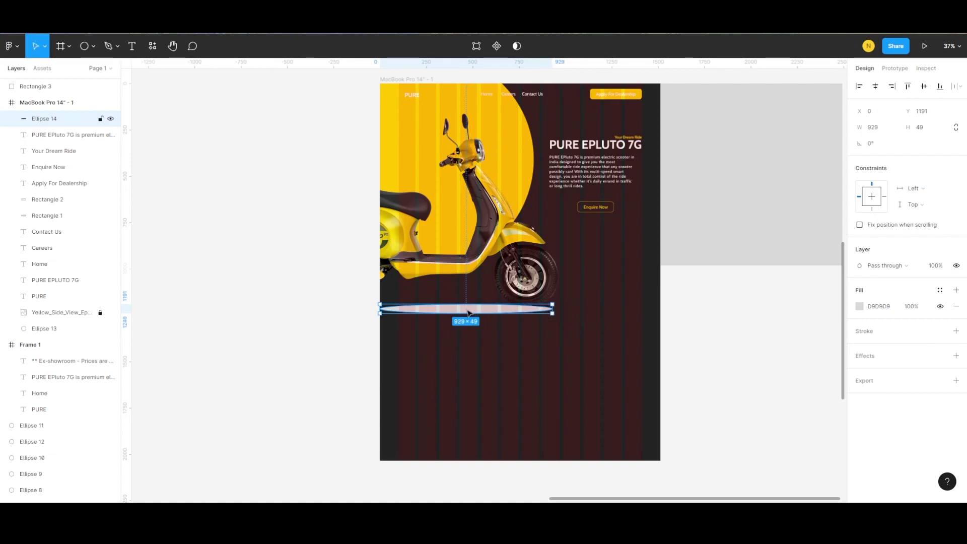
left_click_drag(458, 309, 459, 313)
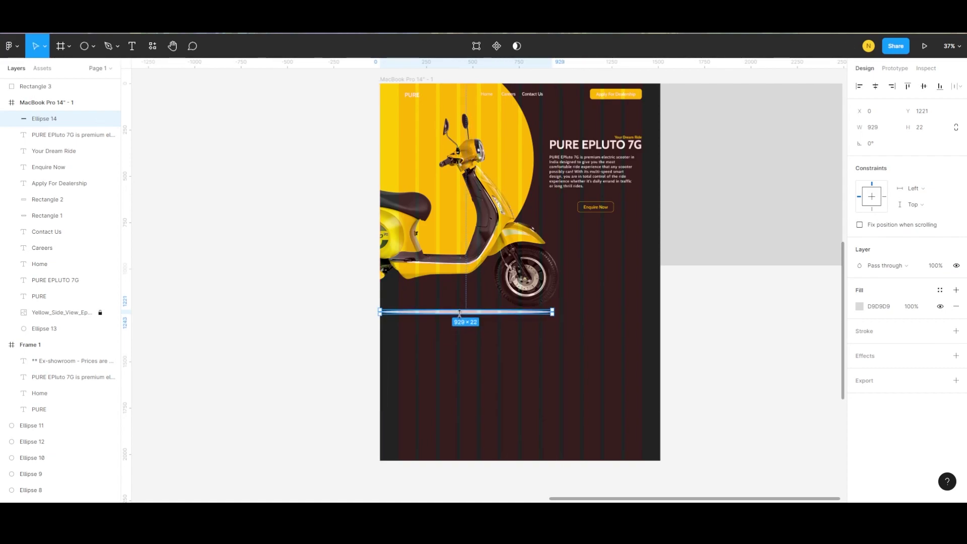
left_click(859, 307)
left_click(859, 252)
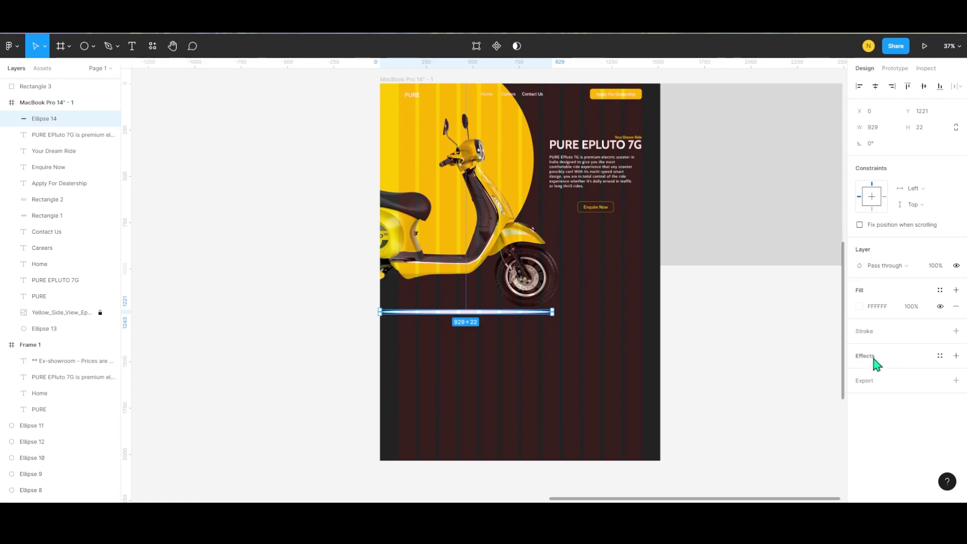
Step: Apply a layer blur to the white ellipse so it becomes a soft glow
left_click(876, 357)
left_click(892, 373)
left_click(886, 383)
left_click(860, 372)
left_click_drag(740, 396, 173, 391)
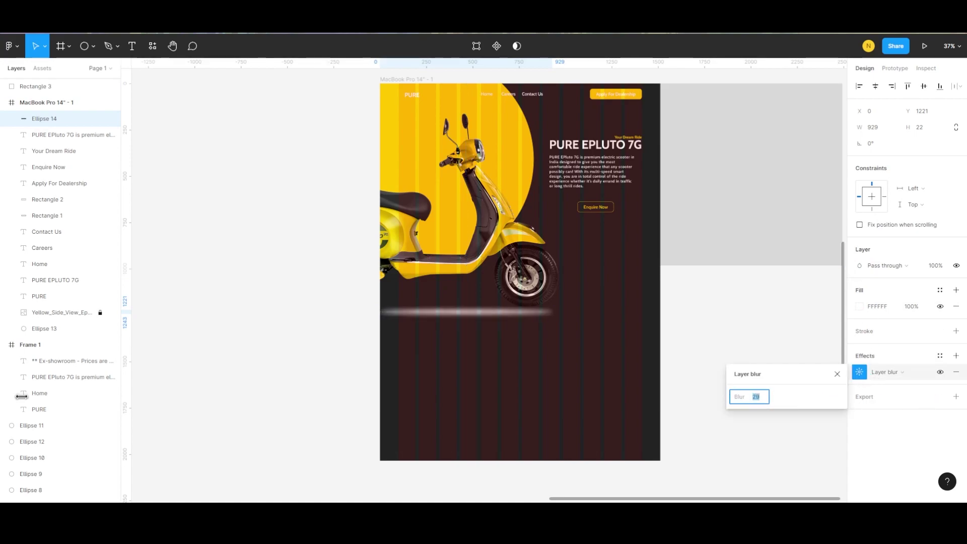
left_click(837, 373)
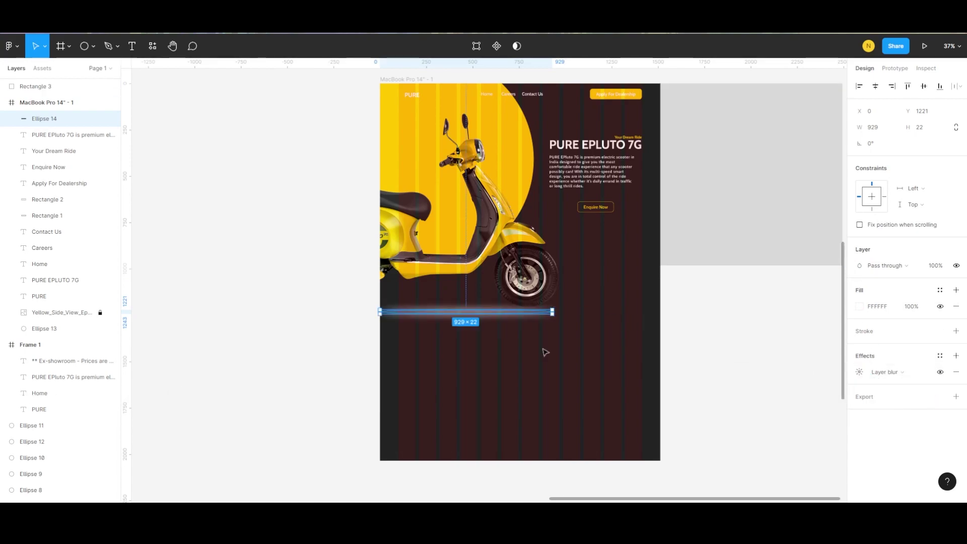
left_click(503, 287)
left_click(431, 311)
left_click(603, 309)
left_click(438, 312)
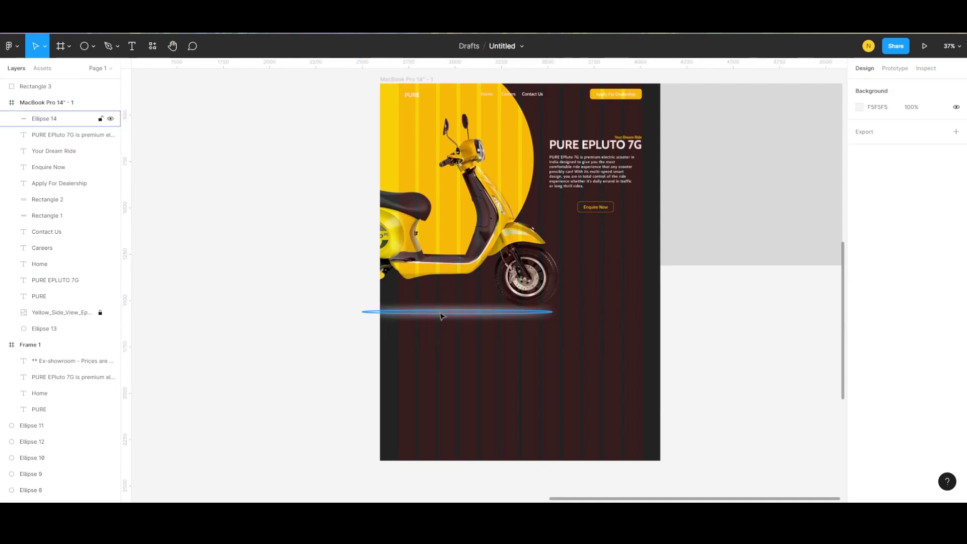
Step: Alt-drag a copy of the 982 × 982 grey square directly below the original
scroll(445, 309, "up", 3, "ctrl")
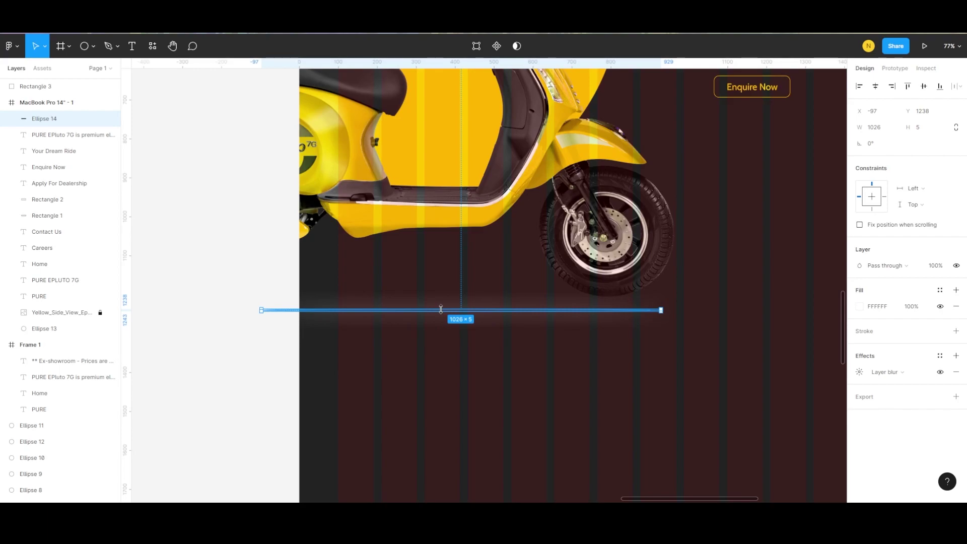
left_click(425, 362)
scroll(426, 363, "down", 4)
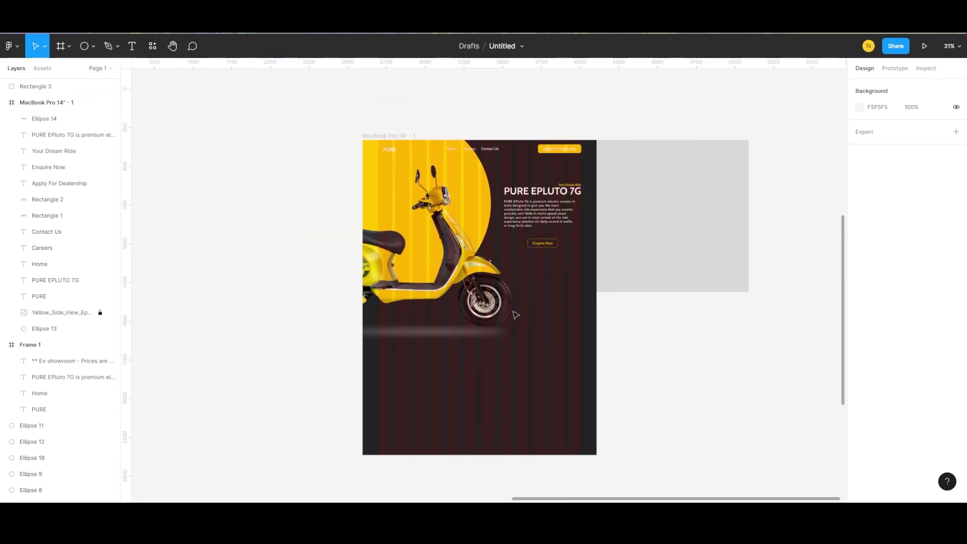
scroll(516, 314, "down", 2)
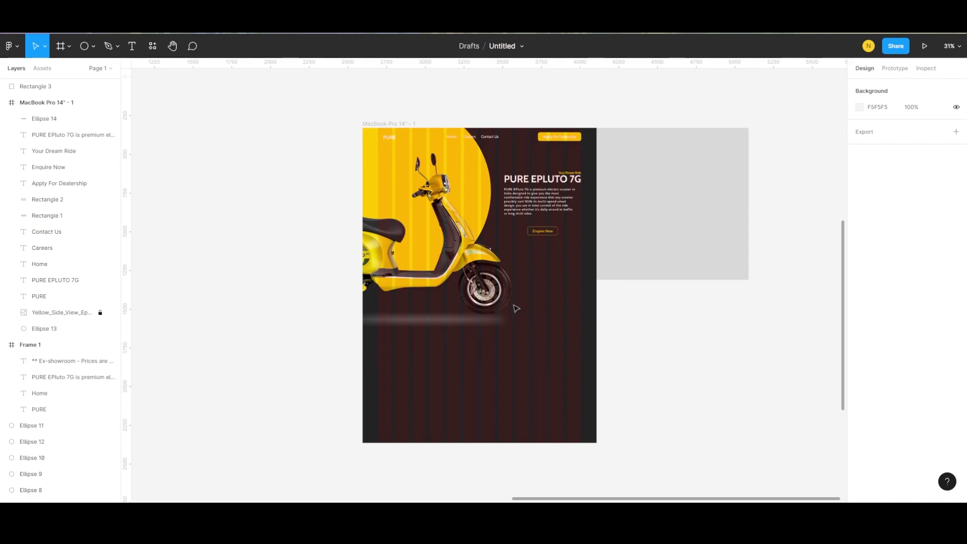
left_click_drag(654, 218, 654, 374)
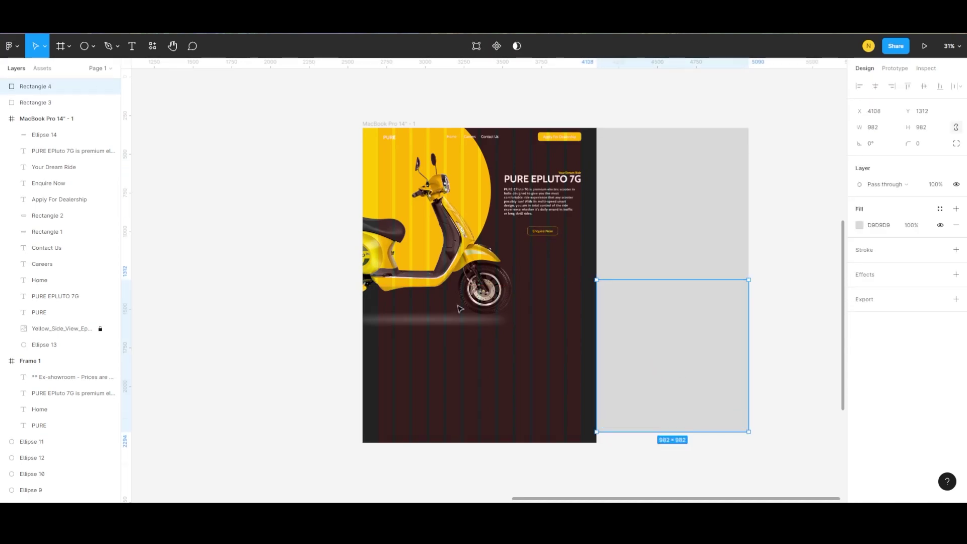
left_click(231, 286)
scroll(231, 286, "right", 2)
scroll(428, 321, "left", 3)
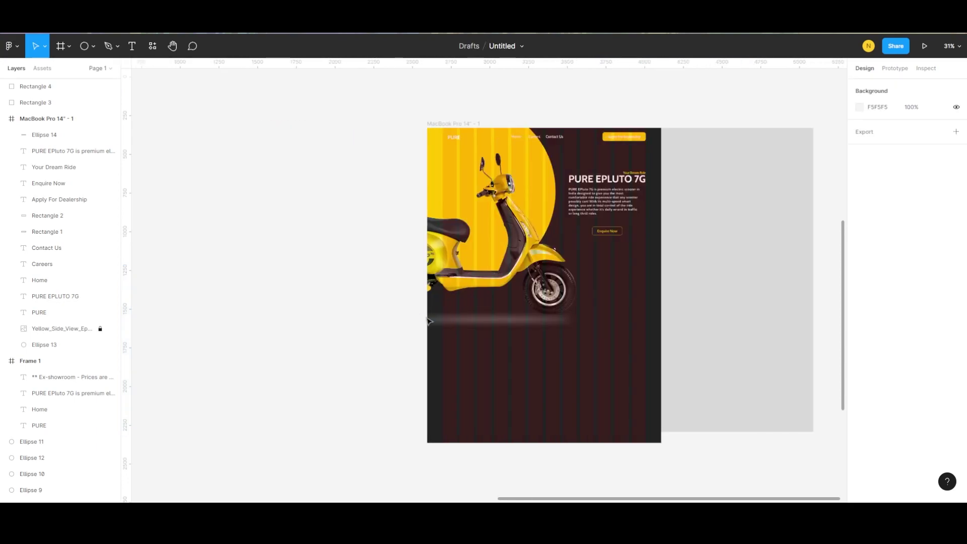
Step: Add the text 'STOP COMPROMISE WITH POWER AND SPEED' below the scooter glow
key("t")
left_click(461, 345)
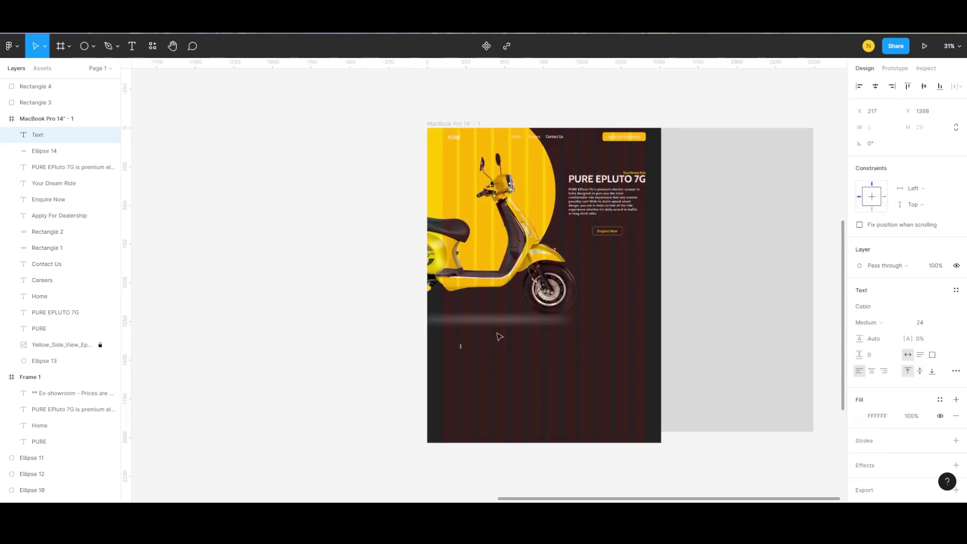
type("S")
scroll(500, 337, "up", 3)
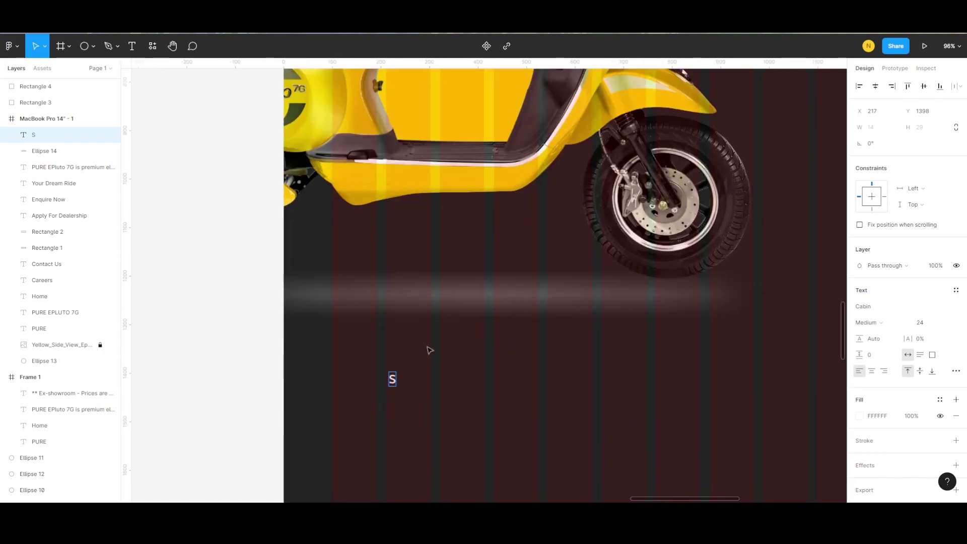
scroll(429, 348, "up", 2)
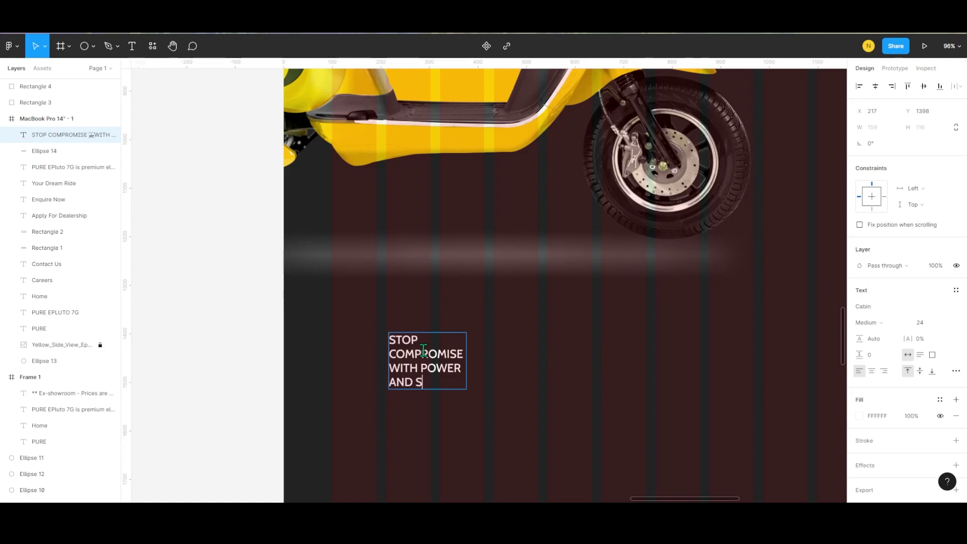
key("Escape")
scroll(504, 357, "down", 5)
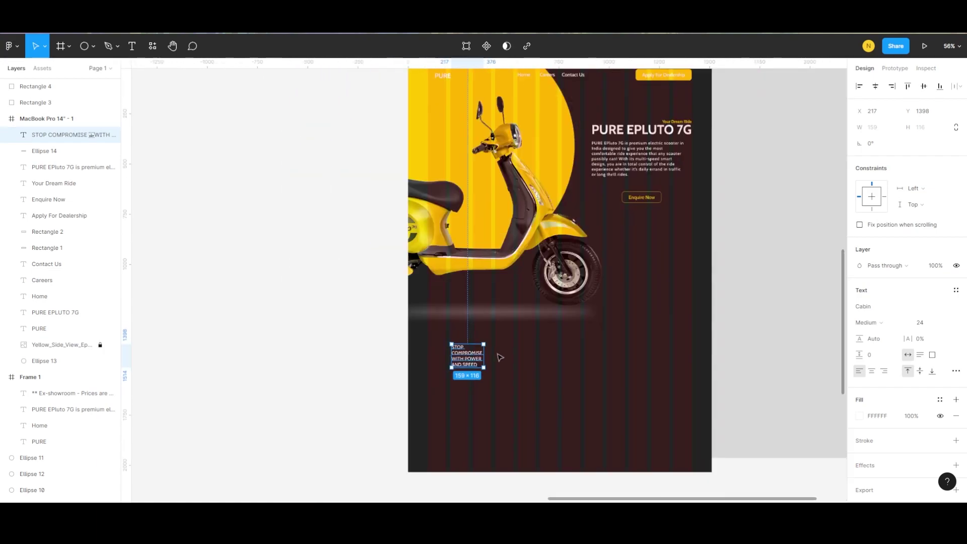
Step: Set the heading to size 48 and align it with the PURE logo's left margin
left_click(941, 323)
left_click(932, 370)
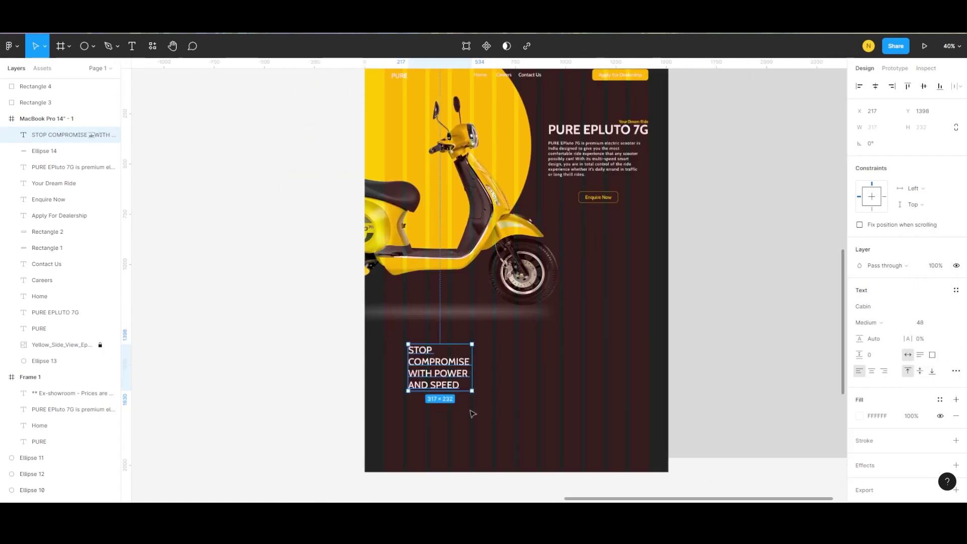
left_click(418, 403)
left_click(416, 351)
left_click_drag(416, 351, 412, 354)
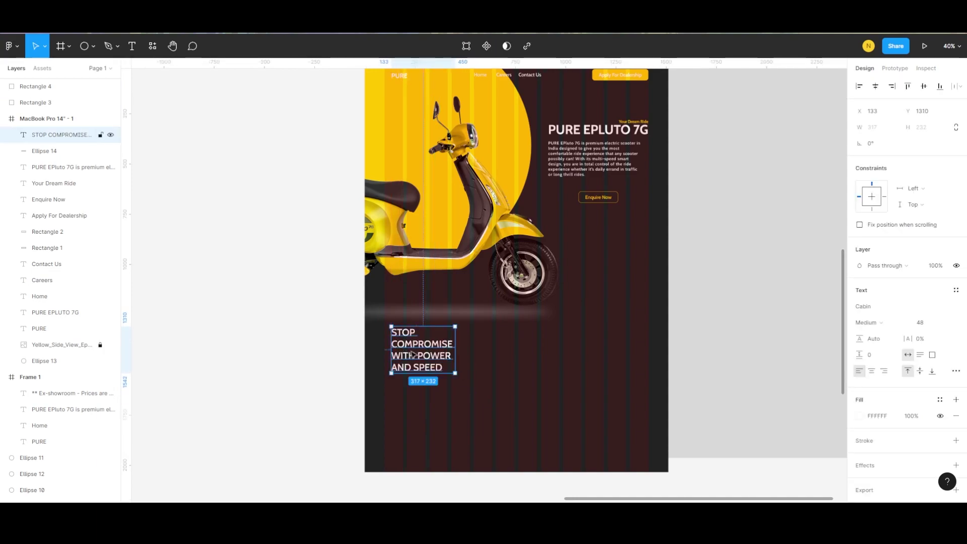
key("Down")
key("Down")
key("Down")
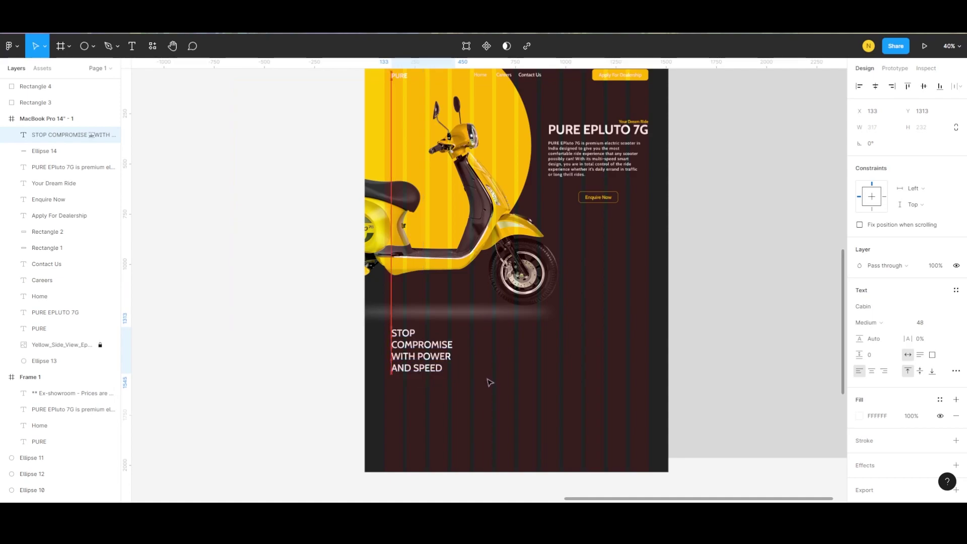
key("Escape")
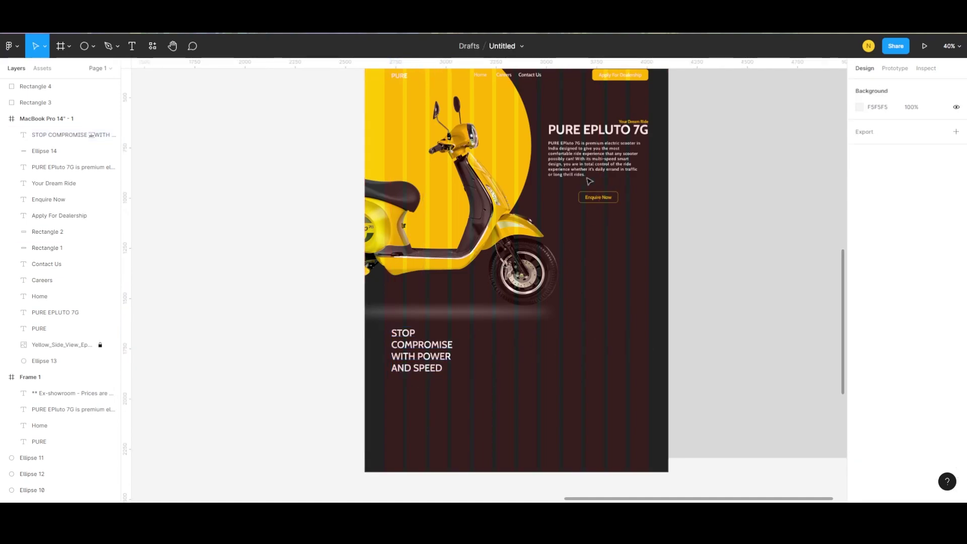
left_click(573, 199)
Step: Place a copy of the Enquire Now button beside the heading with its label set to FFFFFF
left_click(606, 198, "shift")
left_click_drag(606, 200, 587, 359)
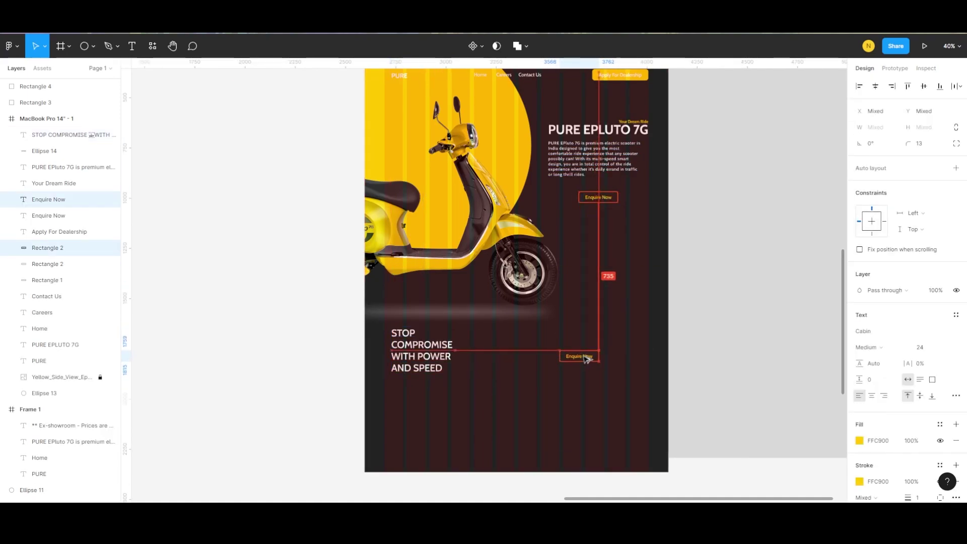
scroll(588, 359, "up", 5)
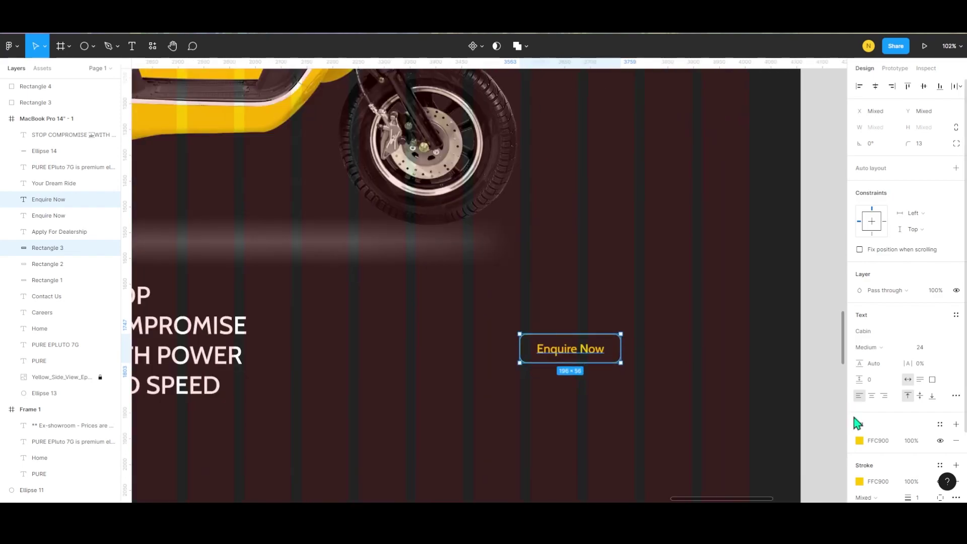
left_click(859, 440)
type("FFFFFF")
key("Return")
left_click(837, 241)
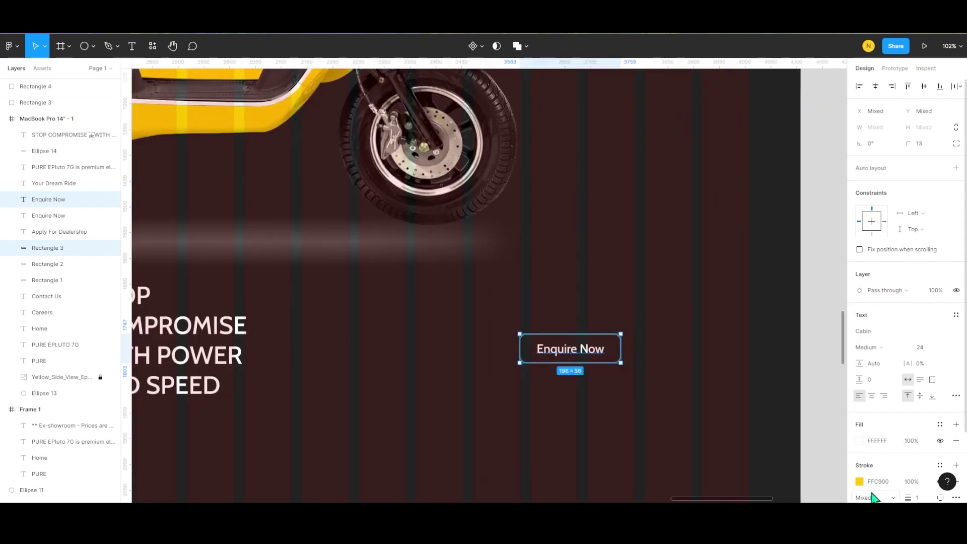
Step: Paste the Group 3 scooter photo onto the canvas below
left_click(859, 481)
left_click(643, 276)
scroll(615, 292, "down", 5)
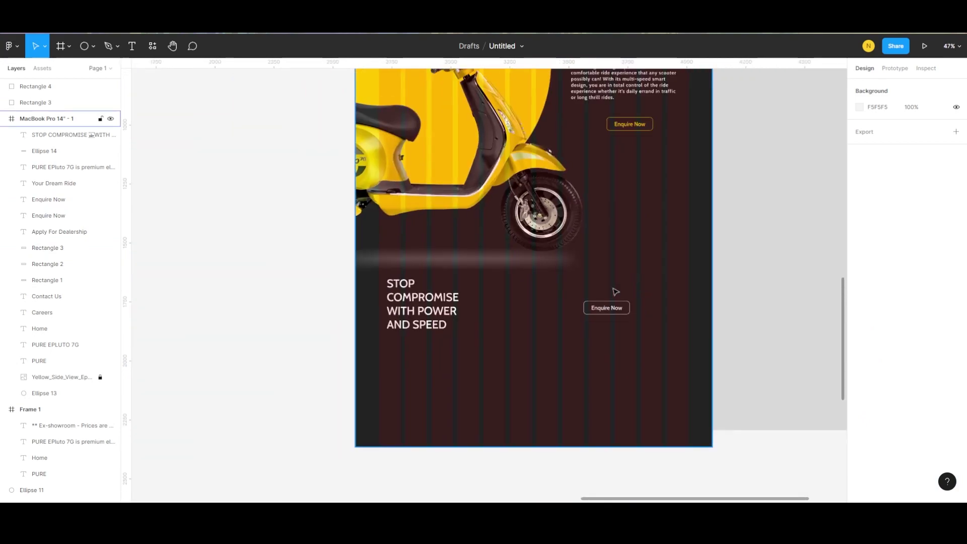
scroll(615, 291, "down", 1)
scroll(509, 317, "down", 2)
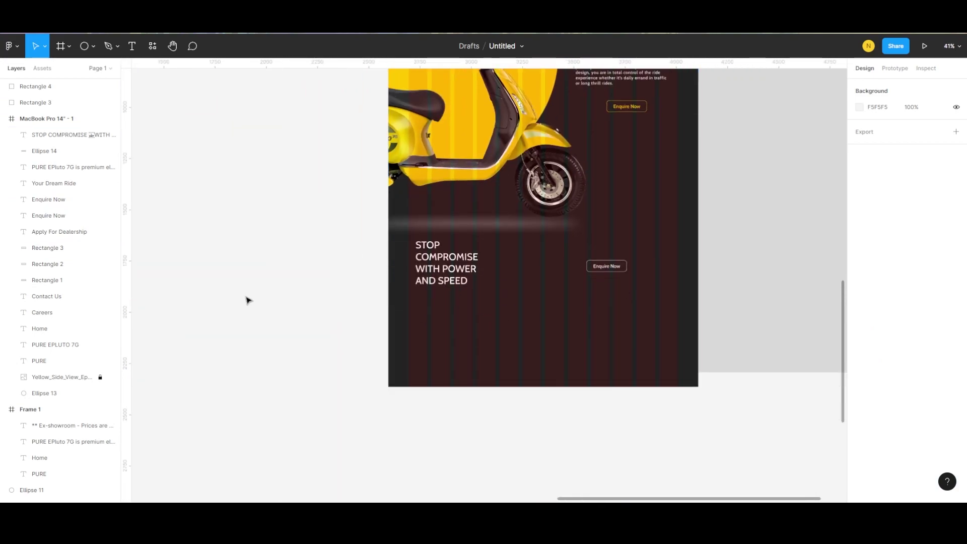
key("ctrl+v")
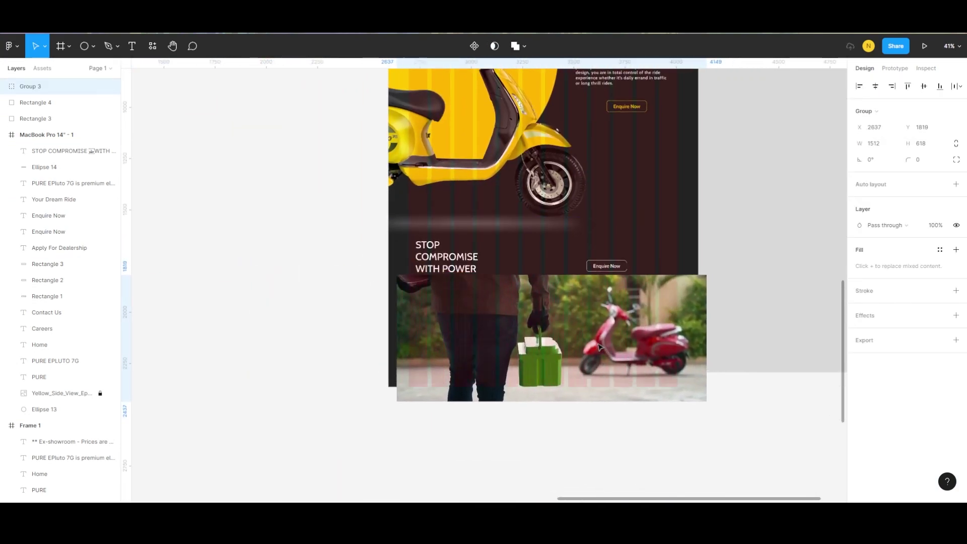
Step: Make the page frame taller and move the scooter photo group under the red section
left_click_drag(599, 346, 592, 374)
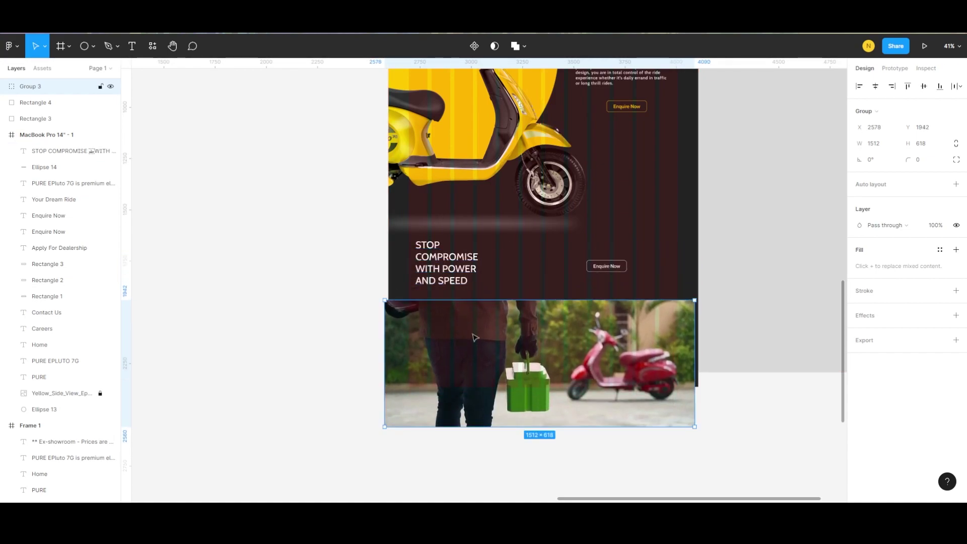
left_click_drag(473, 337, 479, 274)
left_click(430, 380)
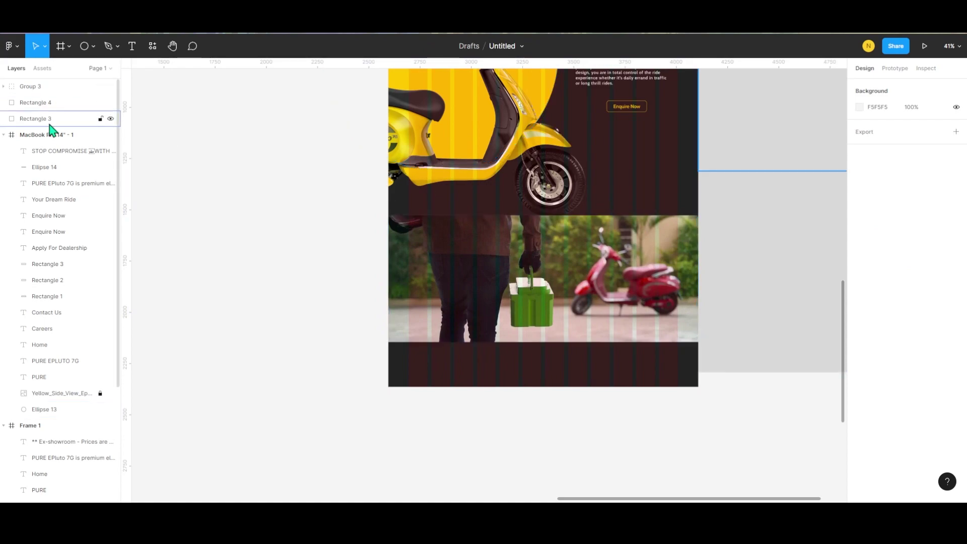
left_click(558, 353)
left_click_drag(484, 387, 479, 459)
scroll(510, 233, "down", 3)
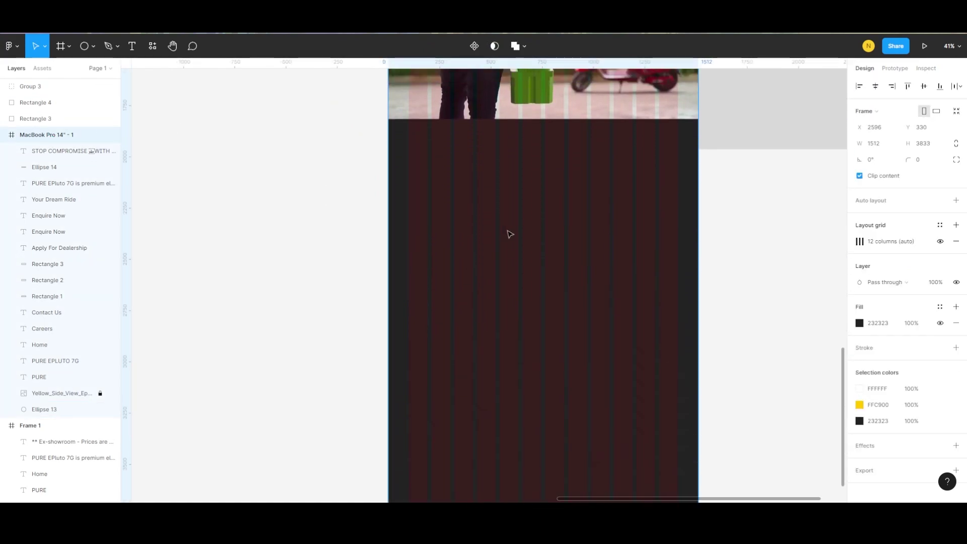
scroll(509, 234, "up", 6)
mouse_move(536, 308)
left_mouse_down()
mouse_move(548, 403)
mouse_move(536, 387)
mouse_move(536, 395)
left_mouse_up()
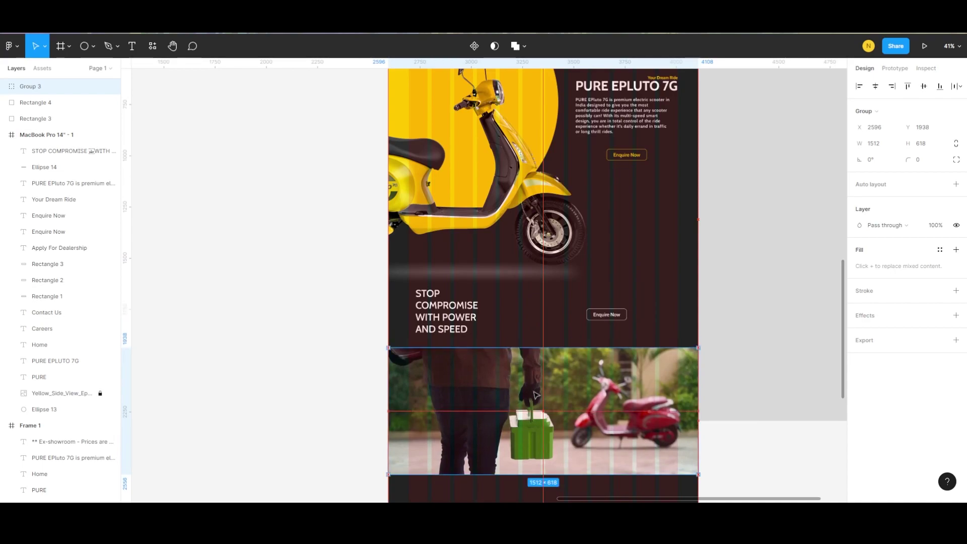
scroll(478, 336, "down", 1)
scroll(478, 336, "down", 3)
Step: Nudge the photo group down and enlarge the STOP COMPROMISE heading to size 64
left_click(453, 325)
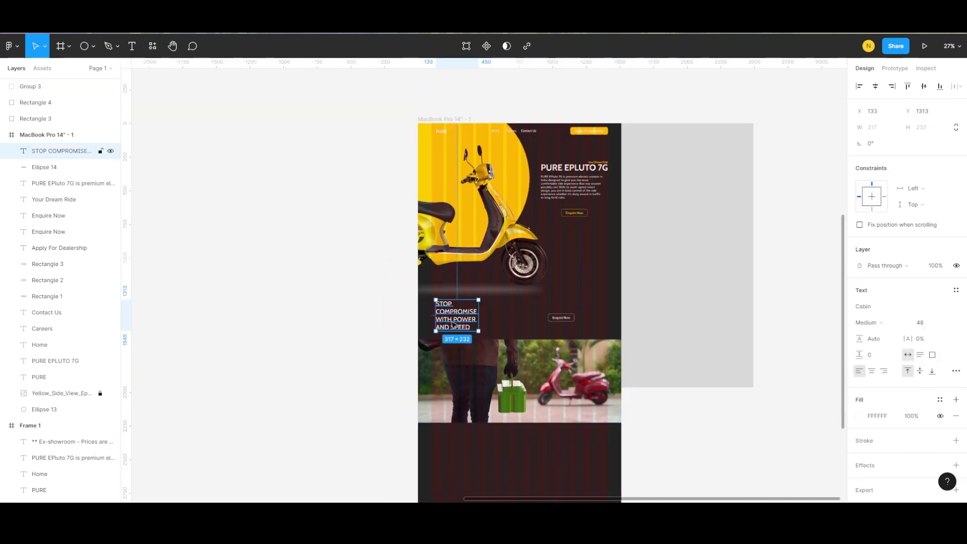
scroll(486, 306, "up", 3)
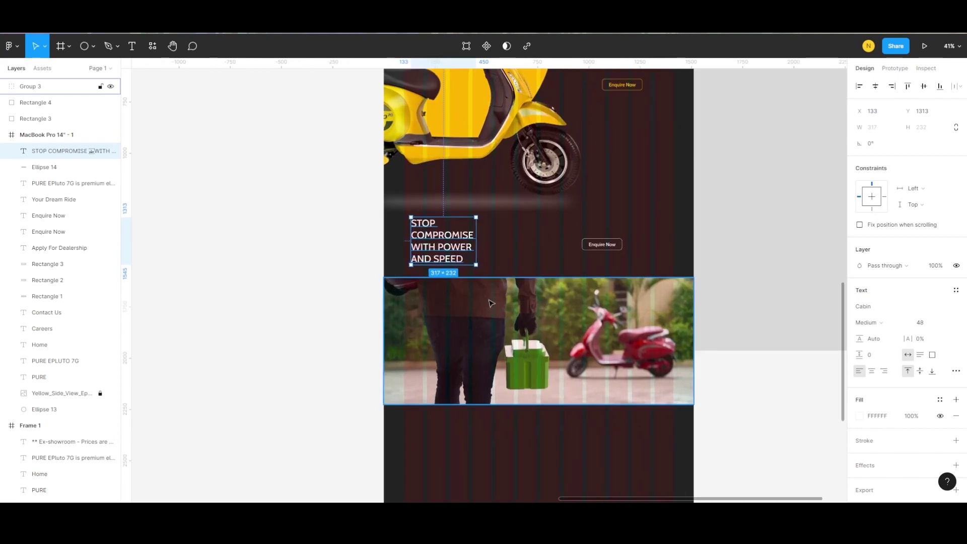
scroll(504, 282, "down", 3)
left_click(526, 260)
left_click_drag(526, 260, 525, 267)
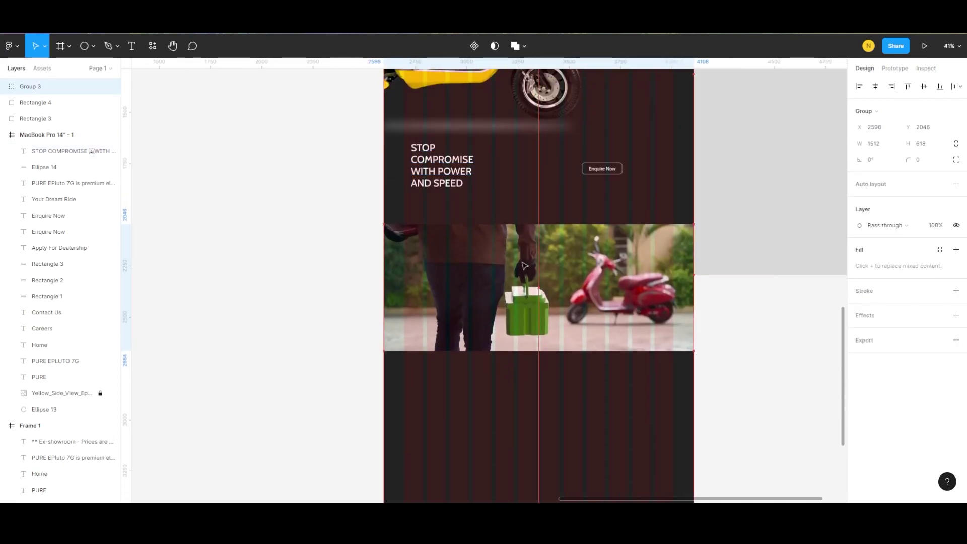
left_click(441, 166)
left_click(946, 326)
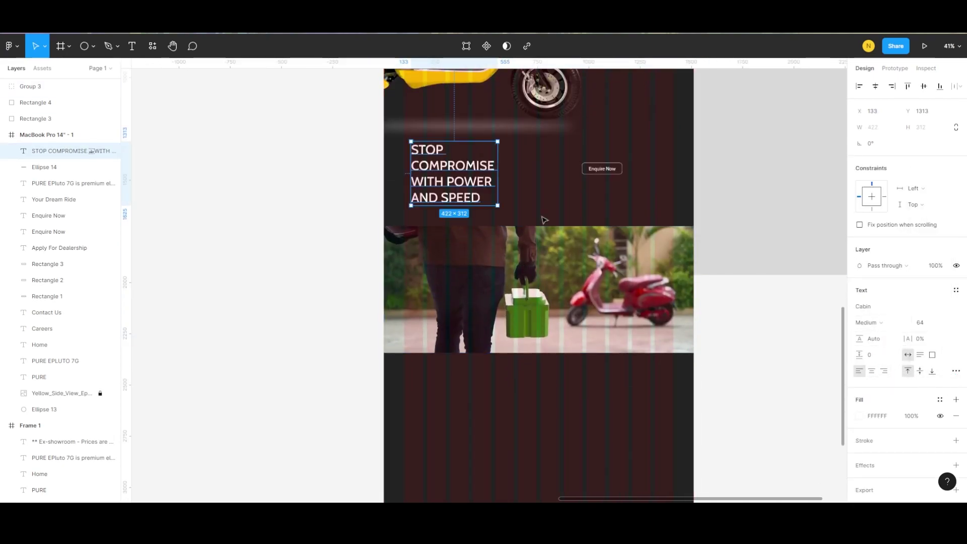
left_click_drag(455, 187, 456, 191)
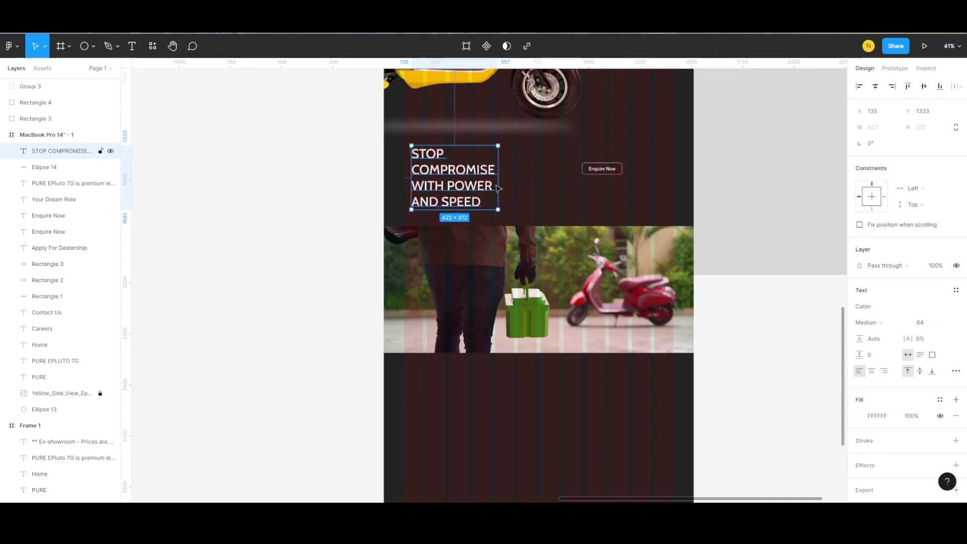
Step: Align the lower Enquire Now button beside the heading, under the upper button
mouse_move(553, 155)
left_mouse_down()
mouse_move(603, 174)
mouse_move(601, 187)
mouse_move(574, 187)
left_mouse_up()
left_click(575, 236)
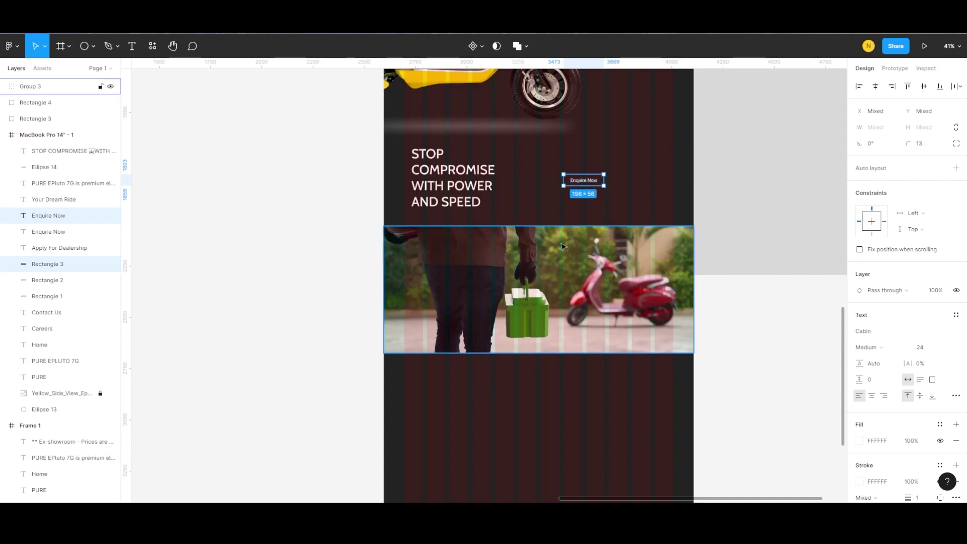
scroll(573, 229, "down", 5, "ctrl")
scroll(564, 282, "up", 5, "ctrl")
scroll(587, 205, "down", 3, "ctrl")
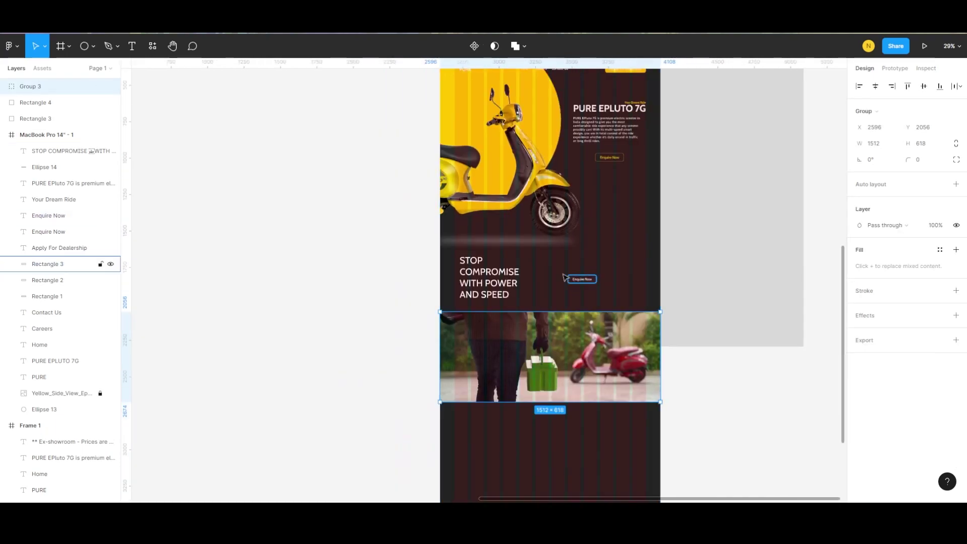
left_click(584, 283)
left_click_drag(584, 283, 608, 280)
left_click(557, 423)
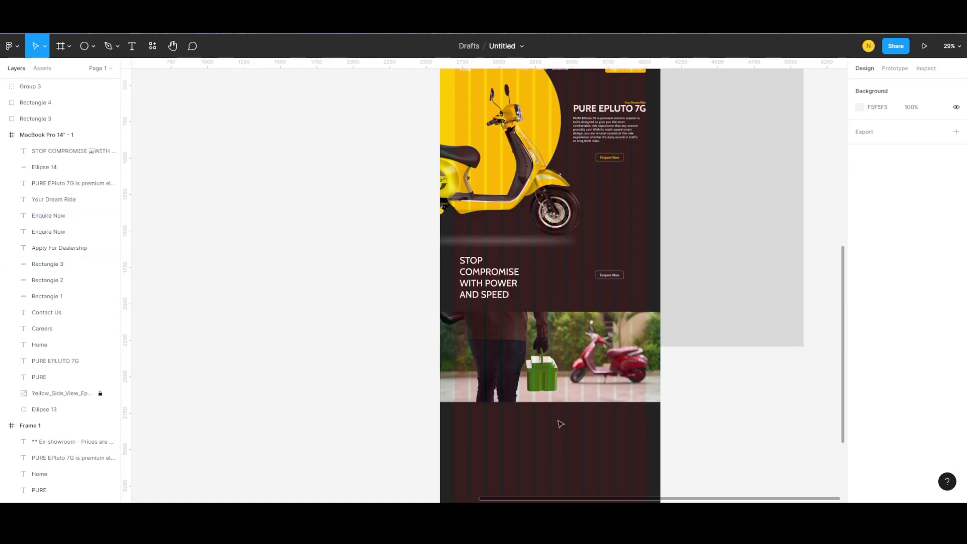
scroll(423, 360, "down", 1)
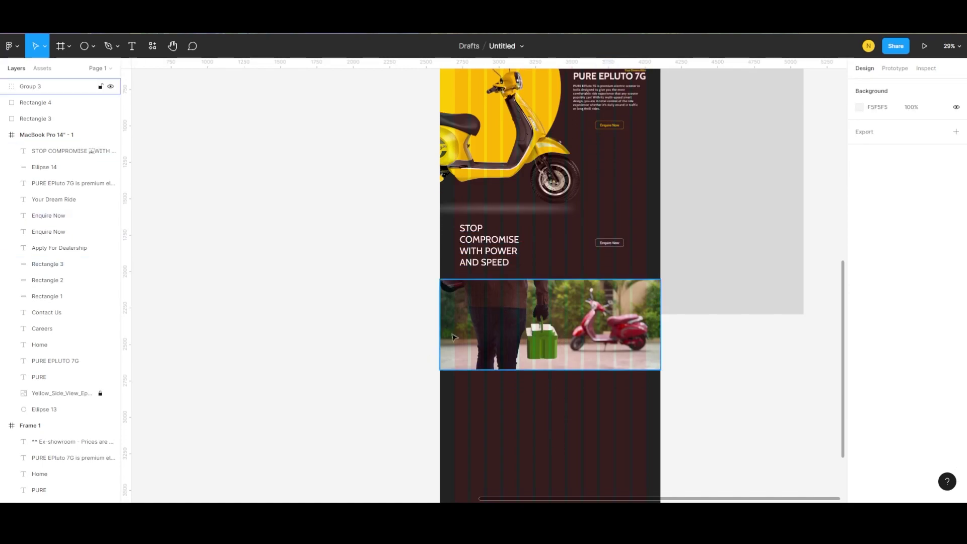
scroll(486, 326, "down", 5)
scroll(373, 209, "down", 3)
Step: Move a copy of the red scooter image into the frame below the photo banner
left_click(207, 272)
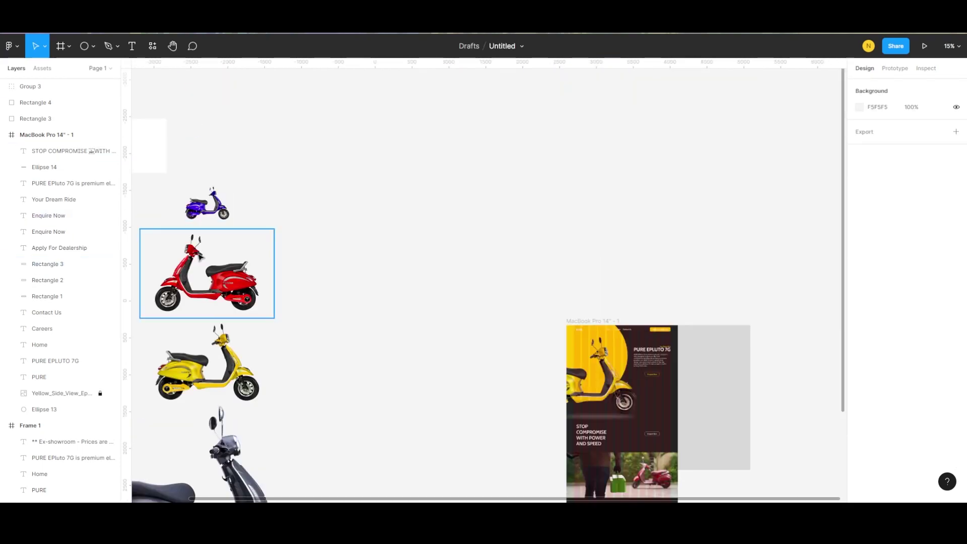
left_click_drag(171, 316, 468, 382)
scroll(468, 383, "down", 3)
left_click_drag(375, 219, 533, 309)
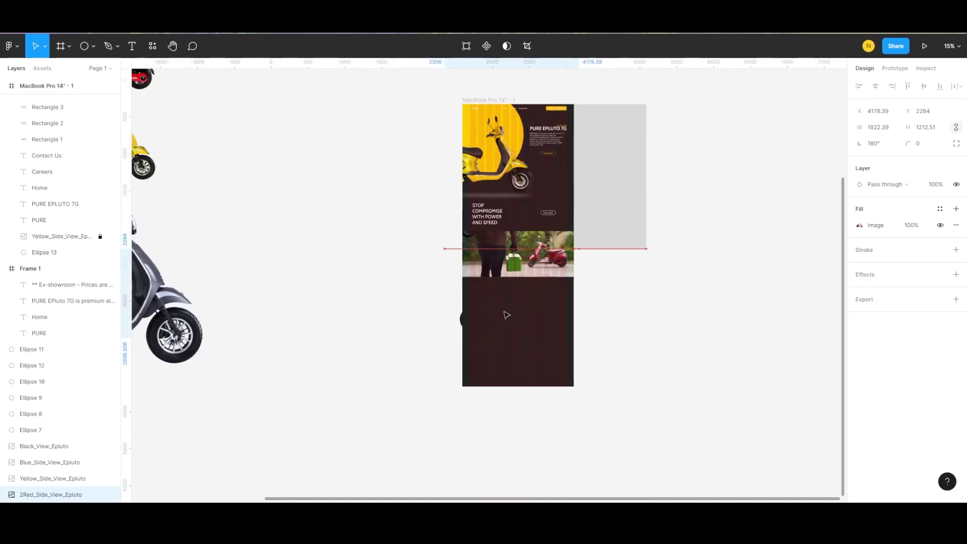
scroll(534, 311, "up", 3)
scroll(534, 311, "right", 2)
left_click_drag(473, 317, 475, 344)
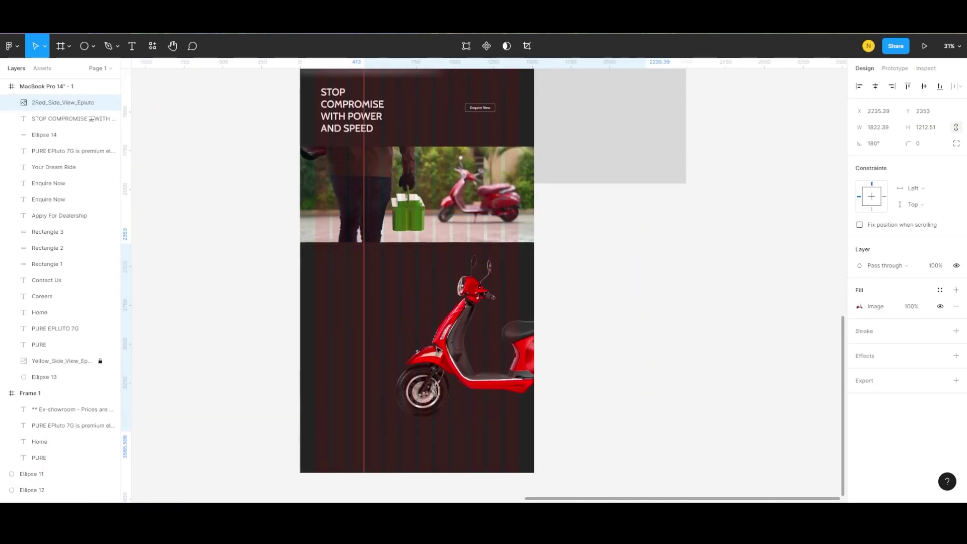
scroll(509, 242, "down", 2)
scroll(522, 222, "up", 1)
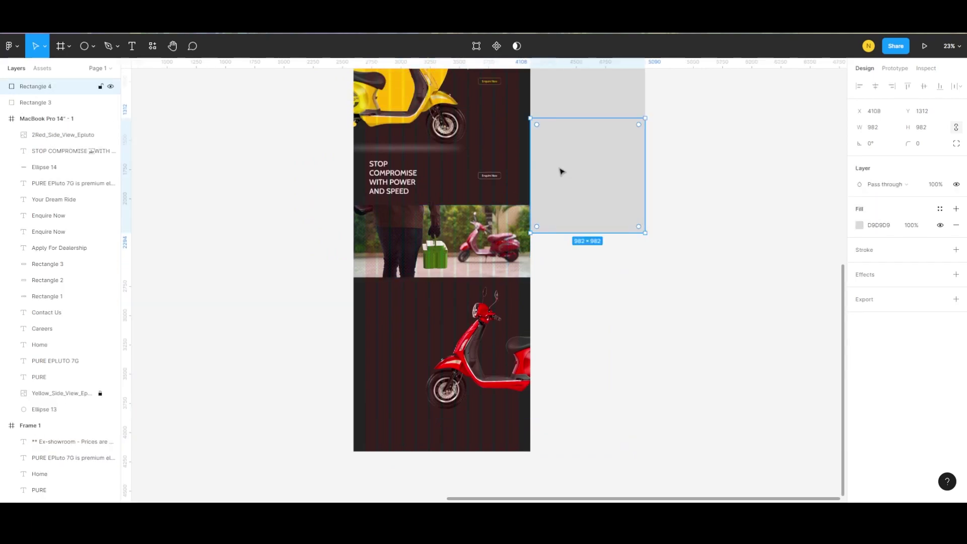
Step: Copy the grey square into the frame under the banner and fill it with eyedropped dark grey
left_click_drag(559, 171, 388, 328)
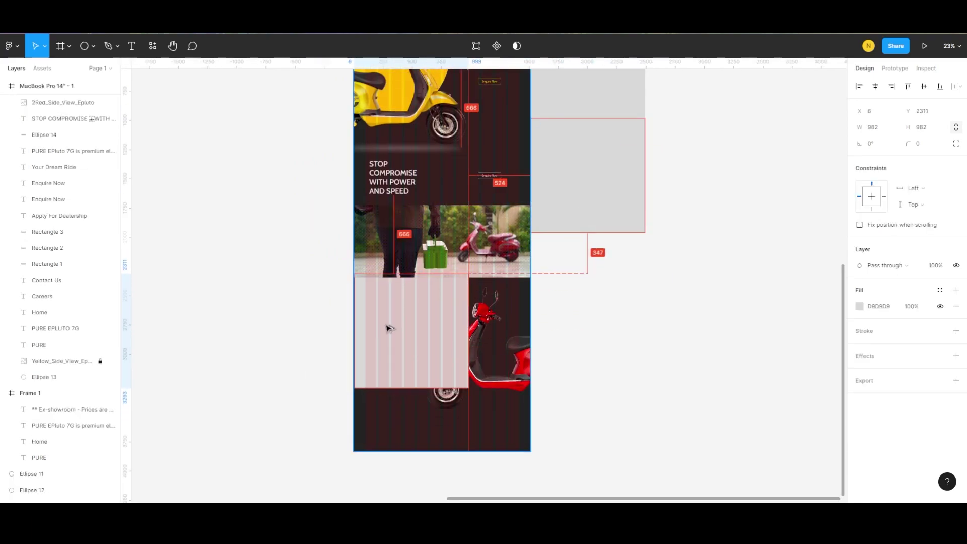
scroll(423, 321, "up", 5)
left_click_drag(410, 276, 399, 276)
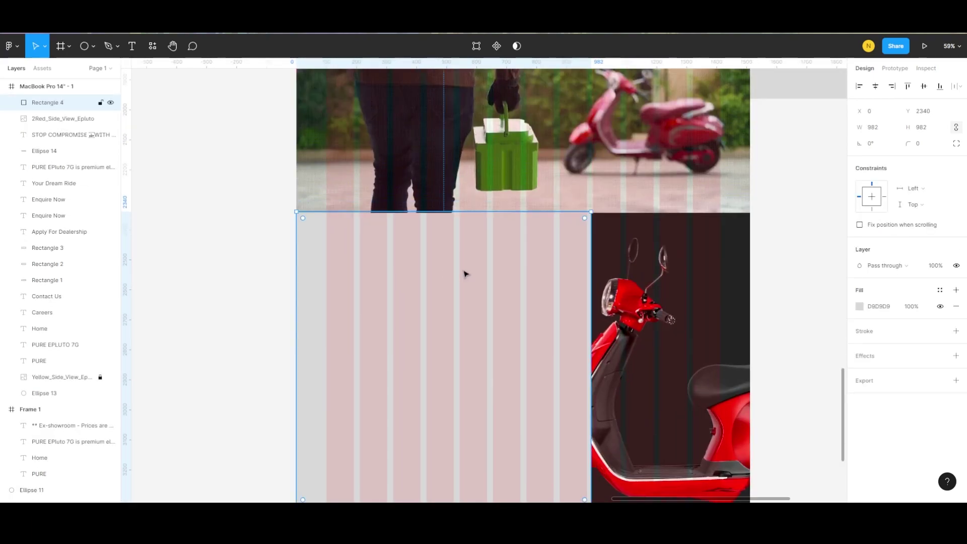
scroll(463, 272, "down", 5)
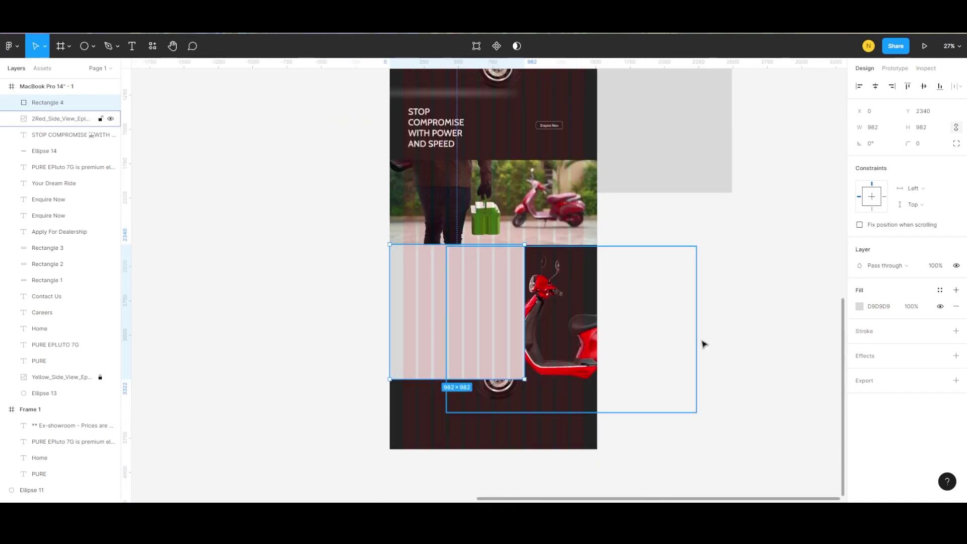
left_click(859, 306)
left_click(741, 390)
left_click(798, 107)
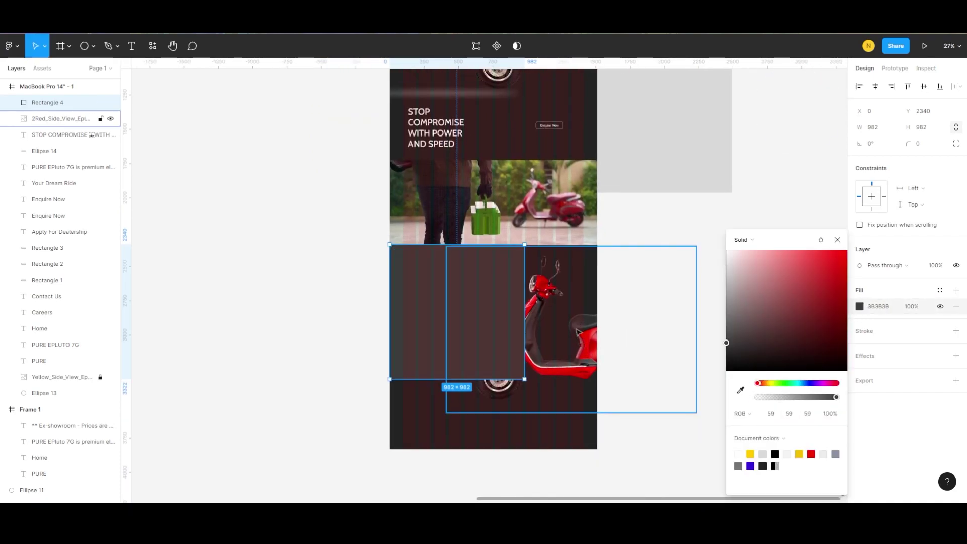
left_click_drag(458, 309, 497, 332)
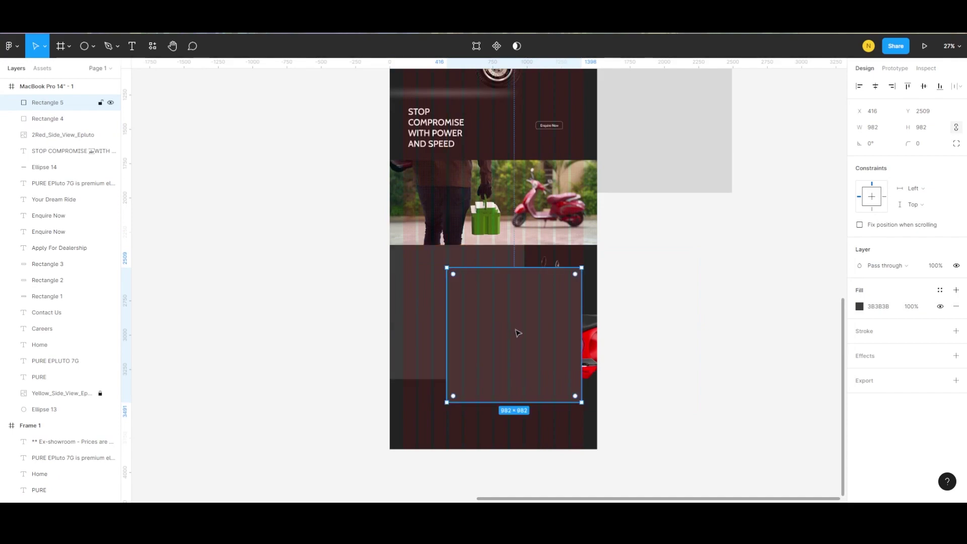
key("ctrl+z")
Step: Resize the dark grey block to 756 wide, half the frame width
left_click_drag(524, 294, 506, 294)
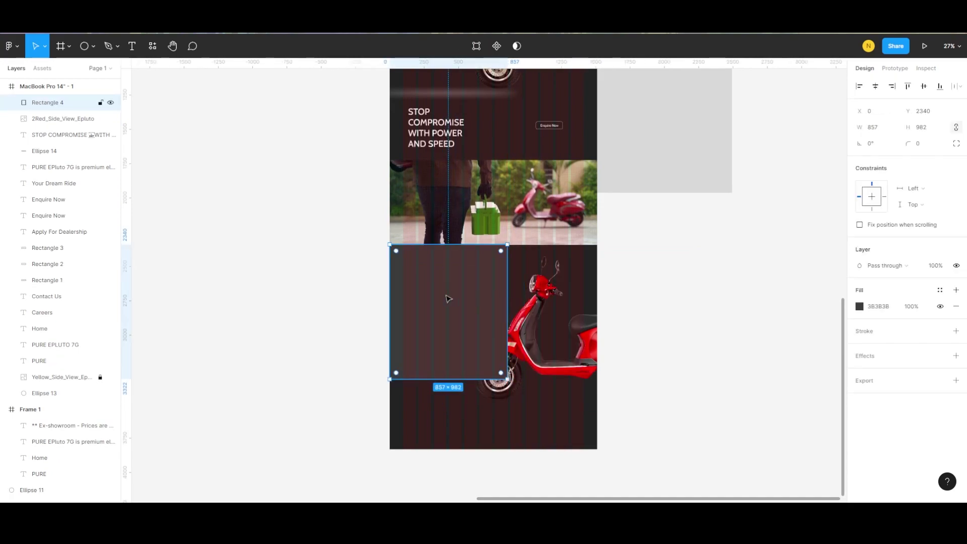
left_click_drag(447, 298, 566, 301)
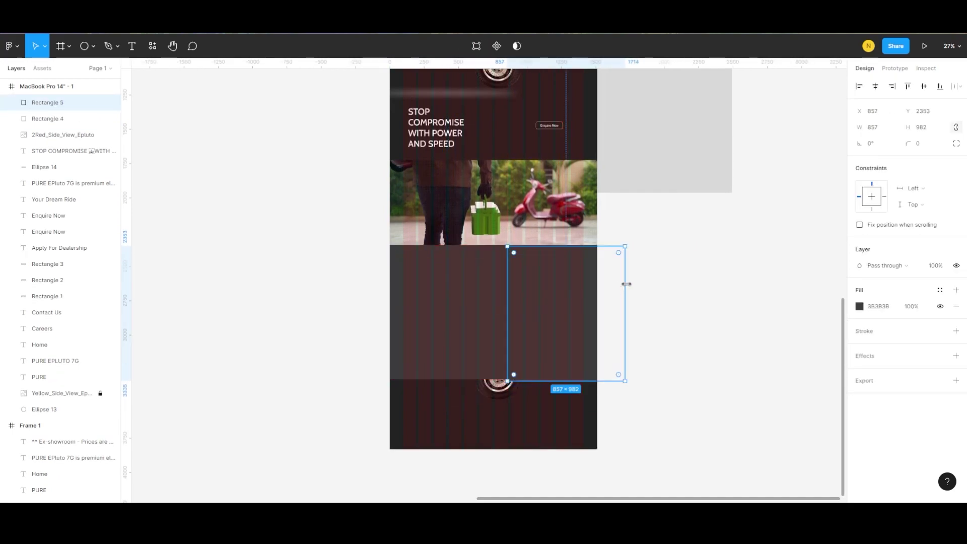
left_click_drag(626, 284, 597, 284)
left_click(481, 295)
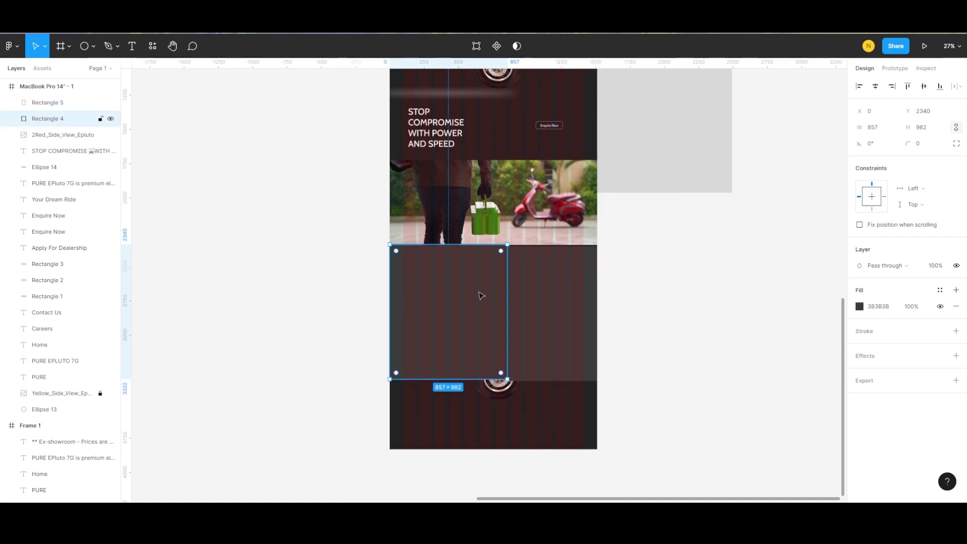
left_click(540, 300)
key("Delete")
left_click(486, 302)
left_click_drag(507, 297, 596, 297)
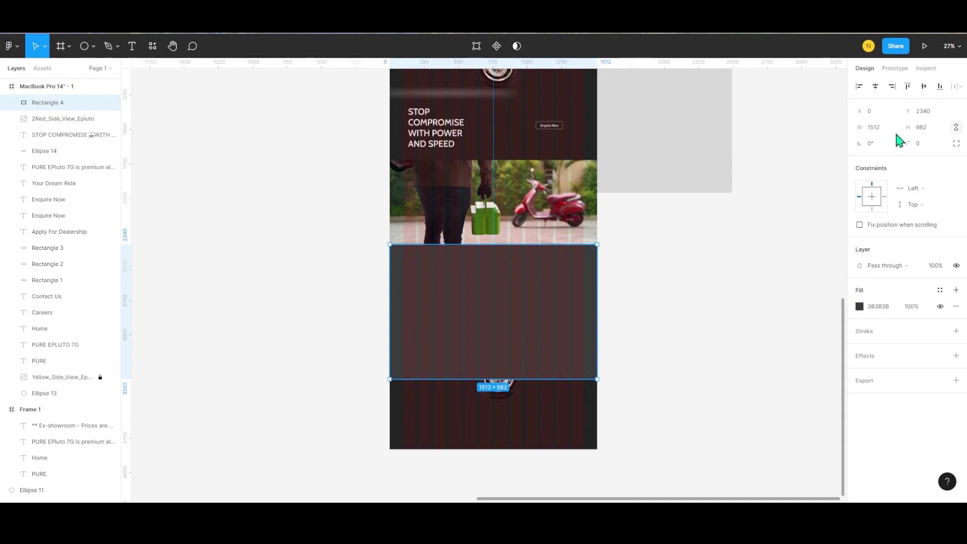
type("/2")
key("Return")
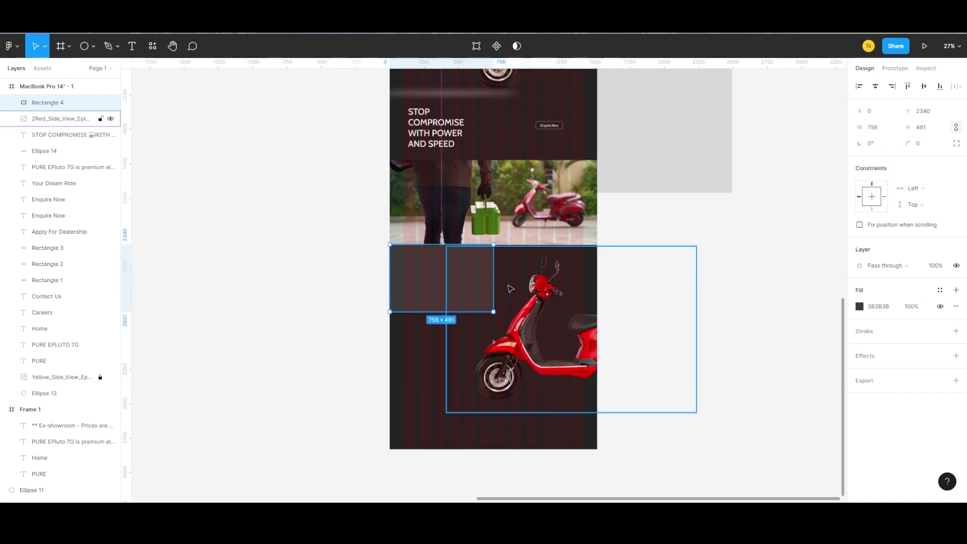
key("ctrl+z")
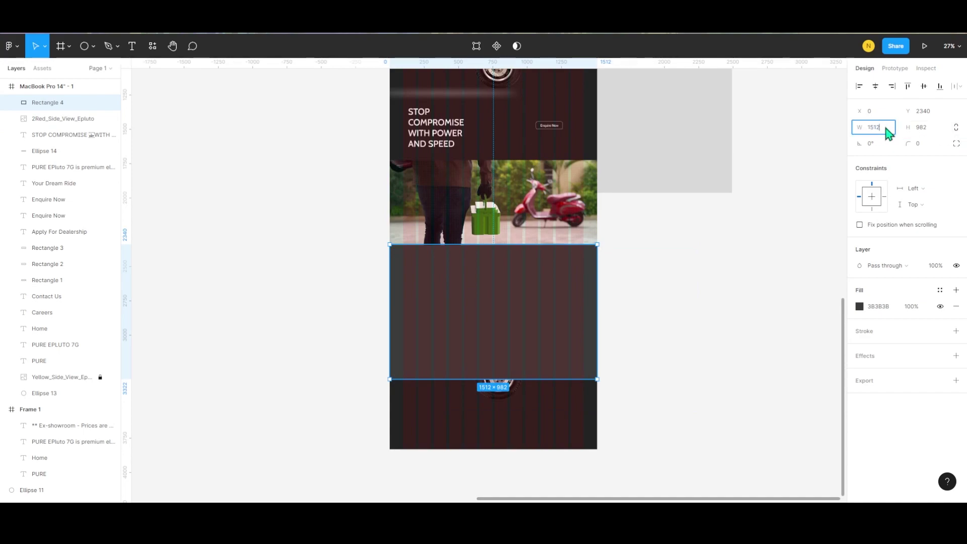
type("/2")
key("Return")
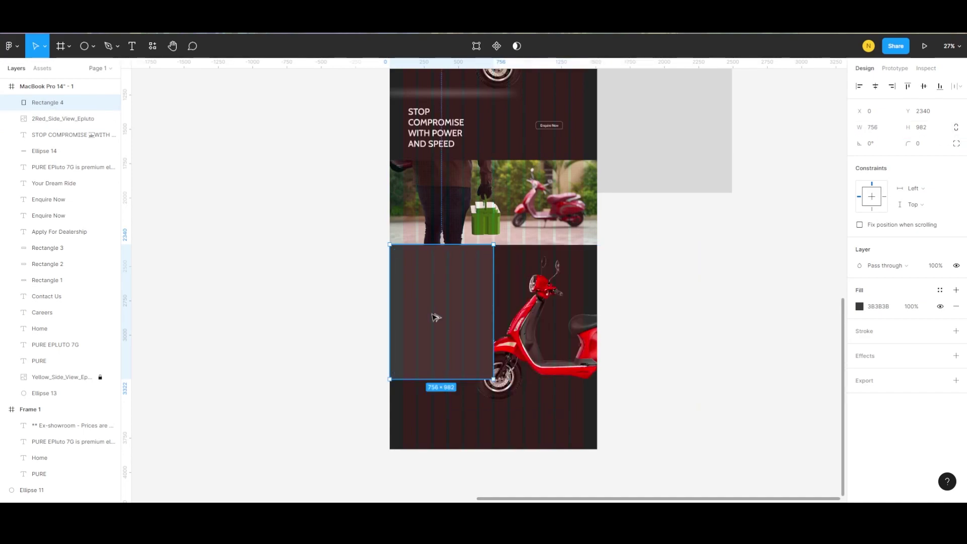
Step: Duplicate the block, fill it with the scooter's red D10102, and place it on the right
left_click_drag(421, 325, 529, 345)
left_click(859, 306)
left_click(741, 391)
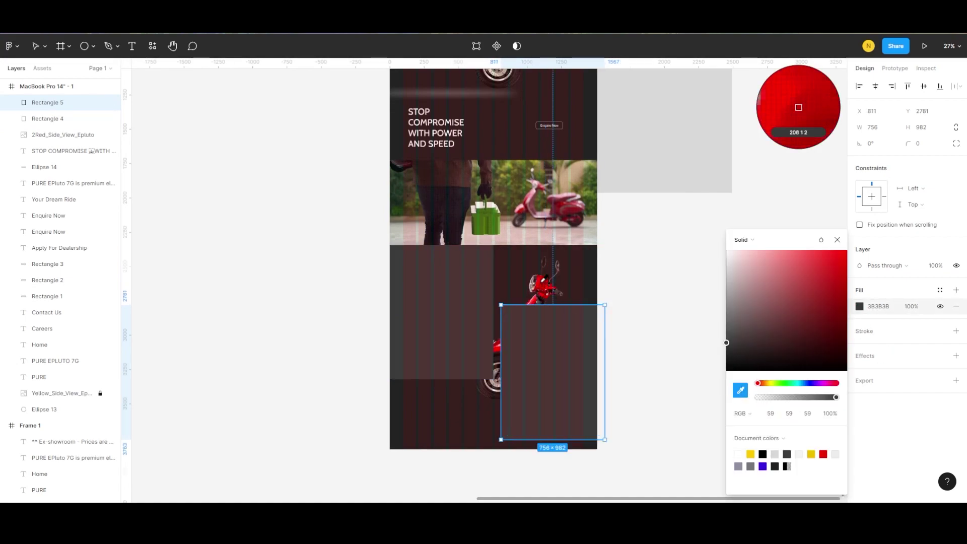
left_click(544, 285)
left_click(571, 368)
left_click_drag(570, 368, 544, 320)
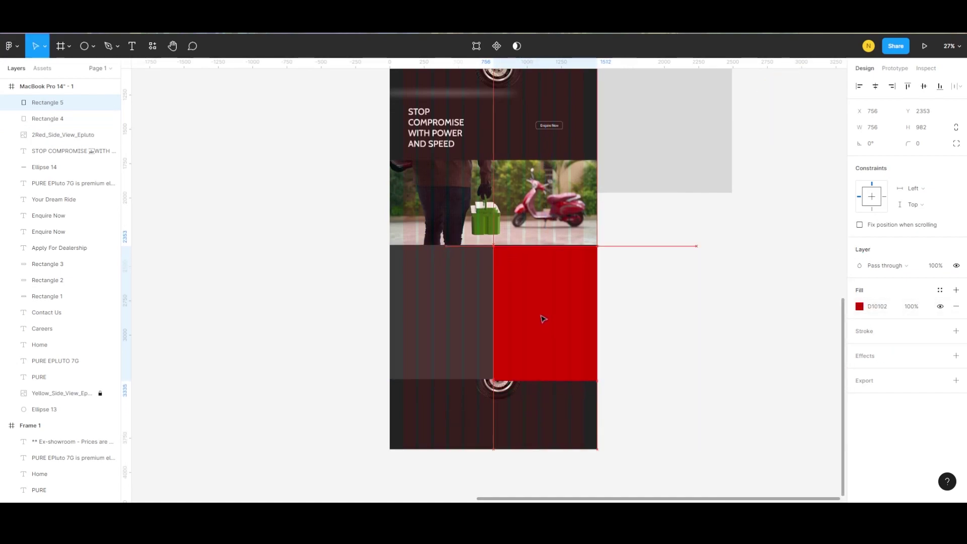
Step: Send both the red and dark grey blocks behind the scooter image
scroll(540, 322, "up", 5)
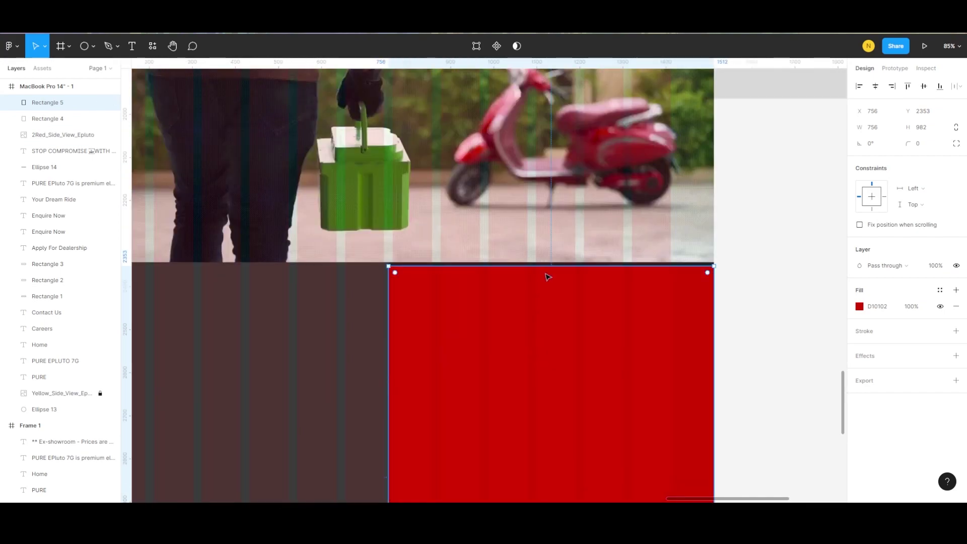
scroll(528, 318, "down", 4)
key("ctrl+bracketleft")
key("ctrl+bracketleft")
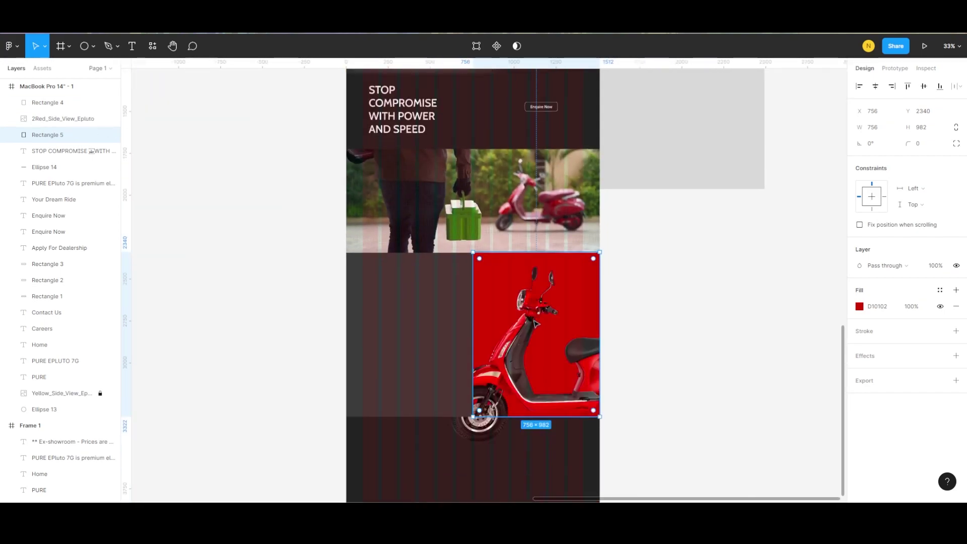
key("ctrl+bracketleft")
left_click(624, 350)
left_click(398, 363)
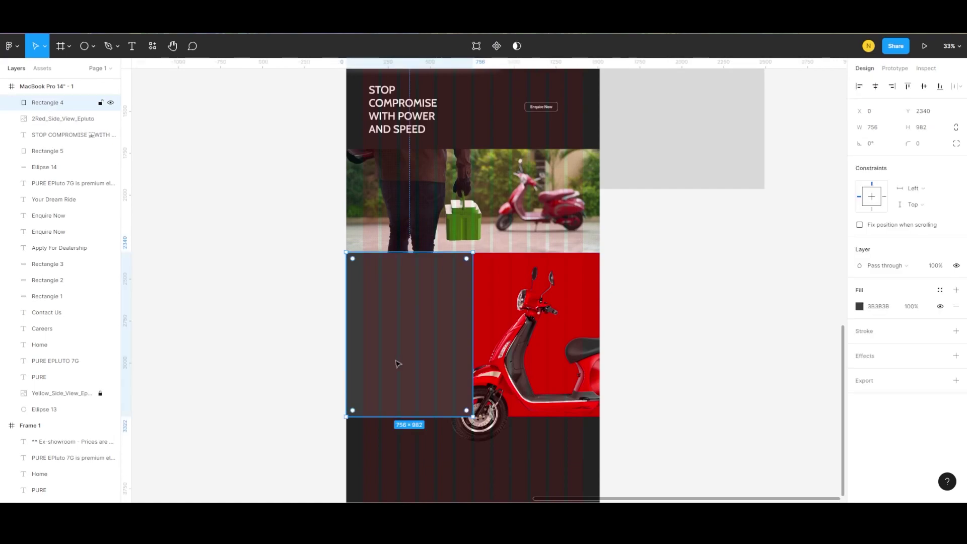
key("ctrl+bracketleft")
key("ctrl+bracketleft")
left_click(692, 283)
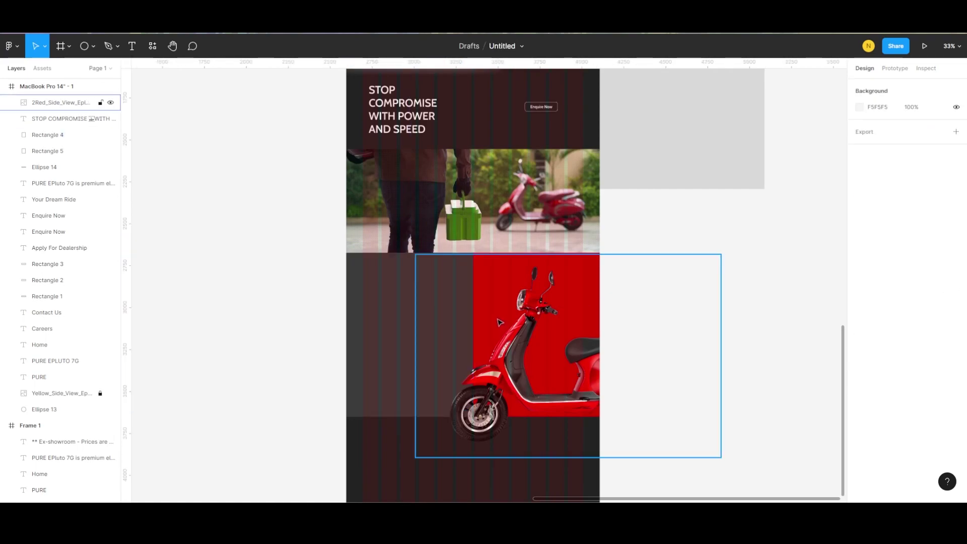
scroll(503, 336, "up", 5)
scroll(503, 336, "down", 3)
scroll(503, 337, "right", 3)
scroll(503, 337, "up", 4)
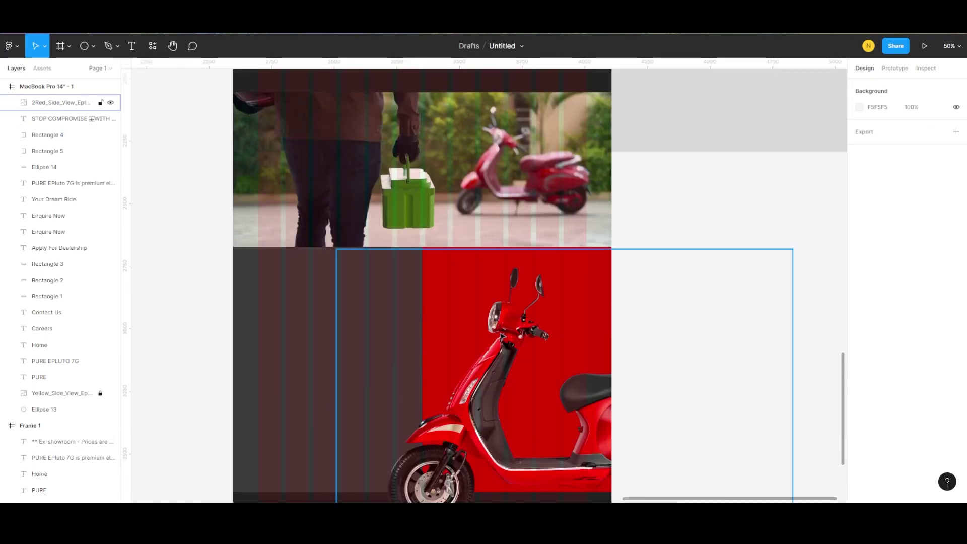
scroll(477, 326, "left", 2)
Step: Lock the red scooter image layer and zoom out to view the page
left_click(553, 355)
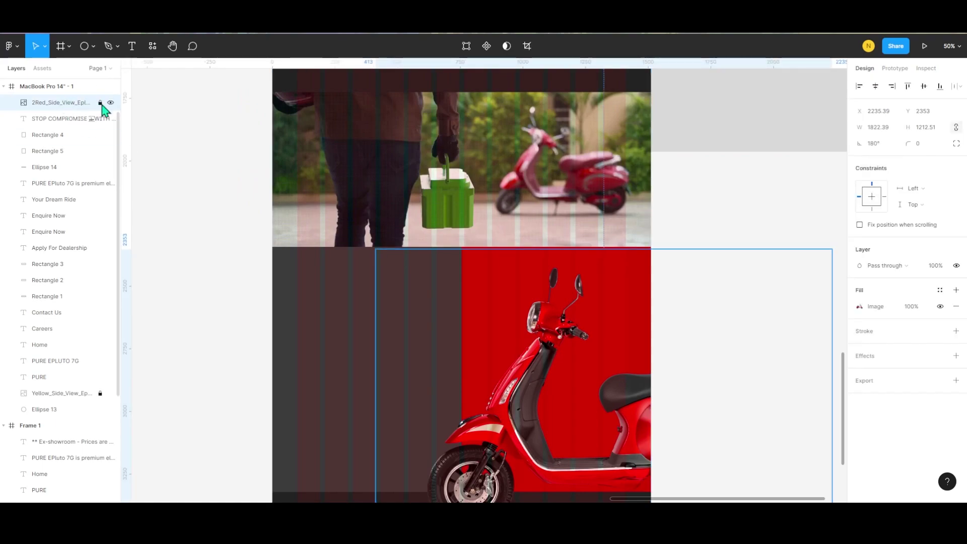
left_click(100, 102)
left_click(363, 313)
scroll(363, 312, "down", 5)
key("Escape")
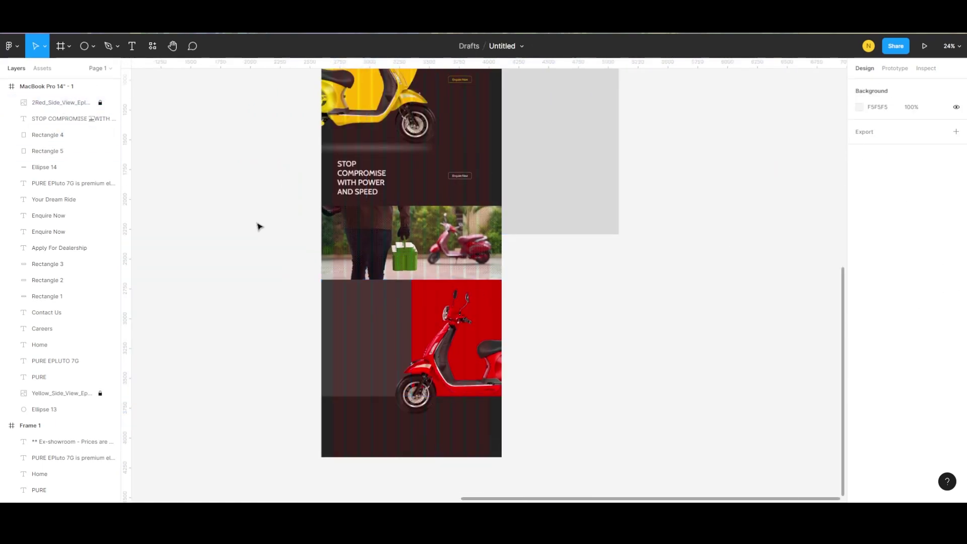
Step: Hide the landing page frame's column grid
left_click(28, 87)
left_click(939, 241)
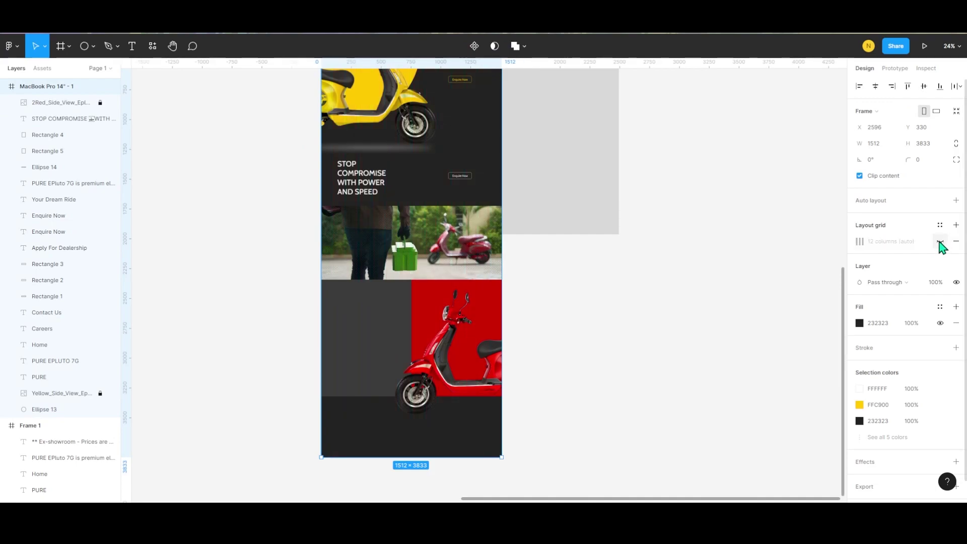
left_click(598, 285)
scroll(598, 285, "up", 4)
scroll(579, 262, "up", 1)
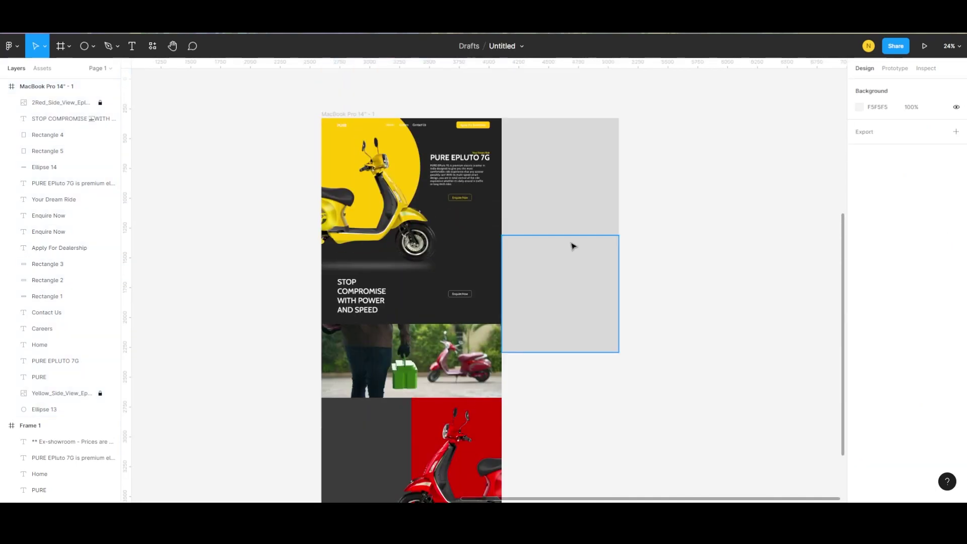
scroll(453, 282, "down", 1)
scroll(362, 312, "down", 3)
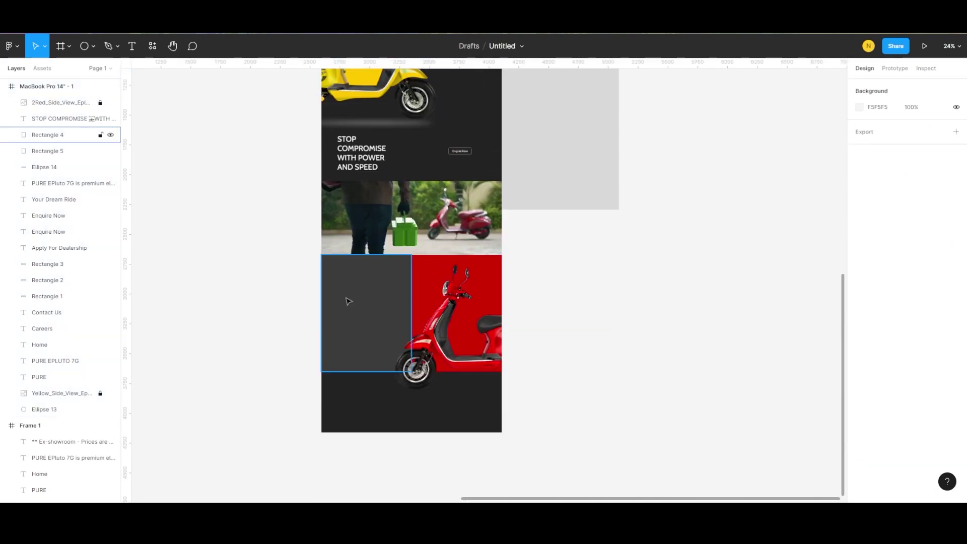
scroll(346, 300, "up", 3)
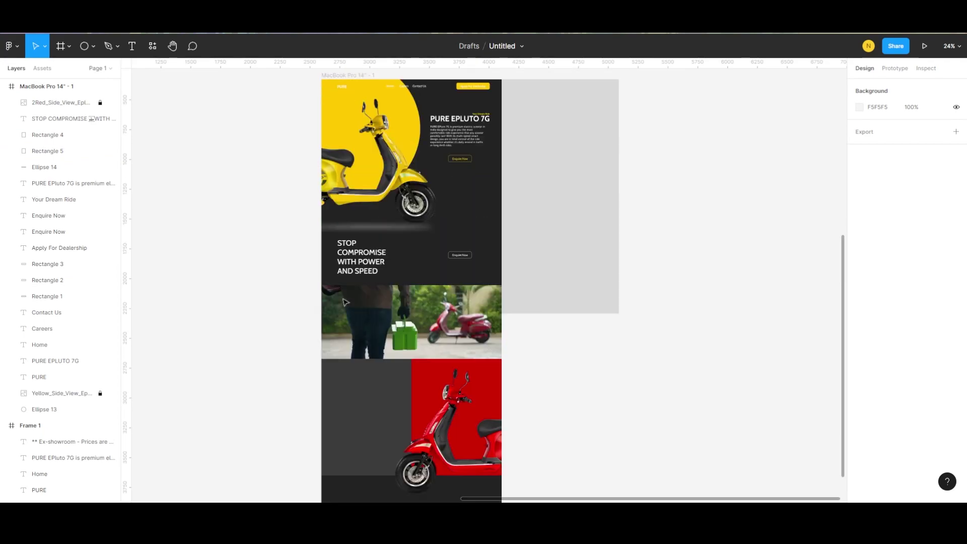
scroll(343, 302, "down", 4)
scroll(343, 302, "up", 3)
scroll(393, 248, "up", 2)
scroll(368, 254, "up", 1)
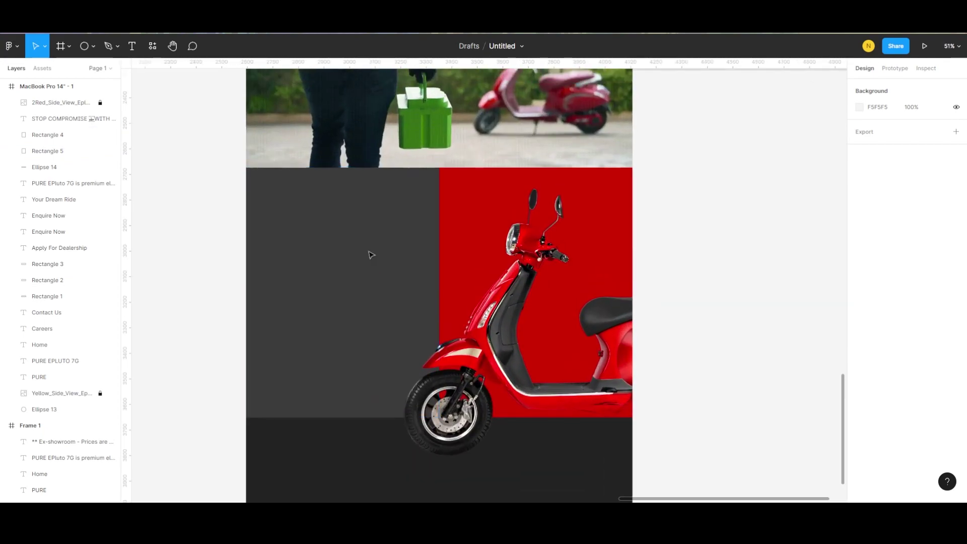
Step: Add a size-64 PERFORMANCE heading at the top of the dark panel
key("t")
left_click(291, 213)
type("PERFORMANCE")
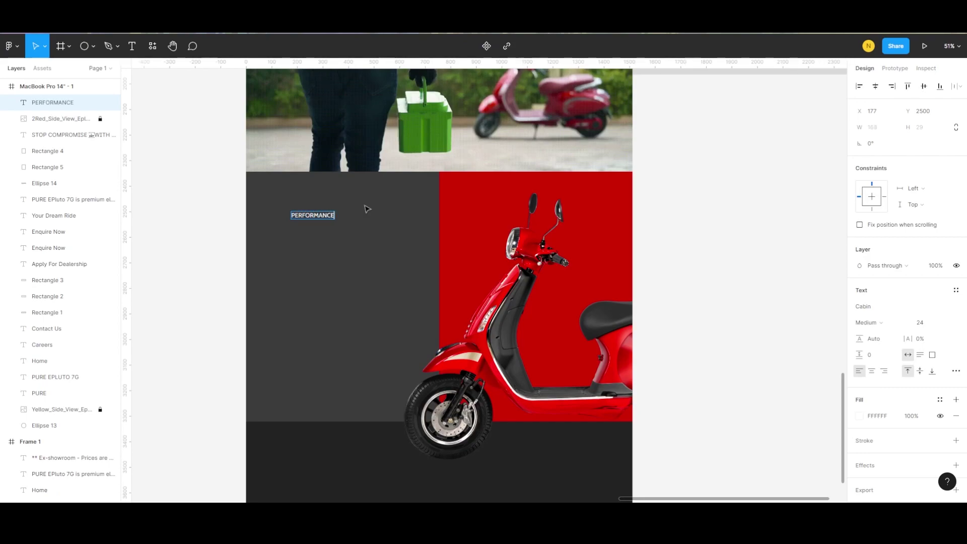
key("Escape")
left_click(950, 320)
left_click(934, 382)
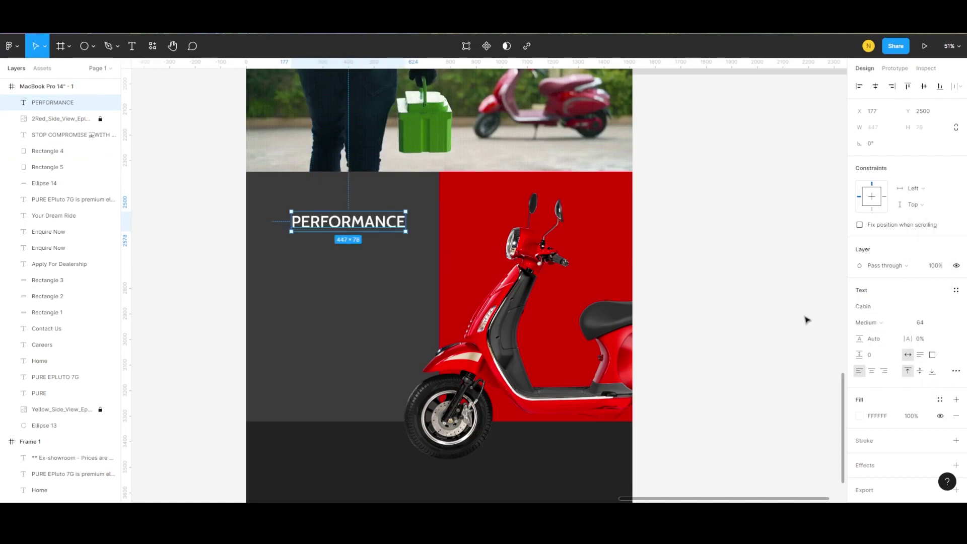
left_click_drag(346, 226, 349, 235)
left_click(297, 302)
Step: Add a size-48 '5 s' text and position it under the PERFORMANCE heading
key("t")
left_click(287, 290)
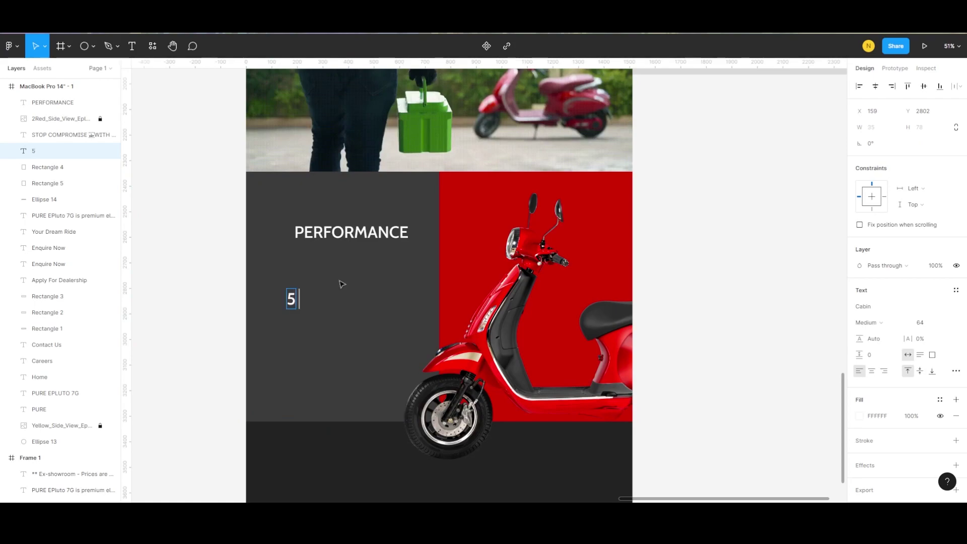
type("s")
key("Escape")
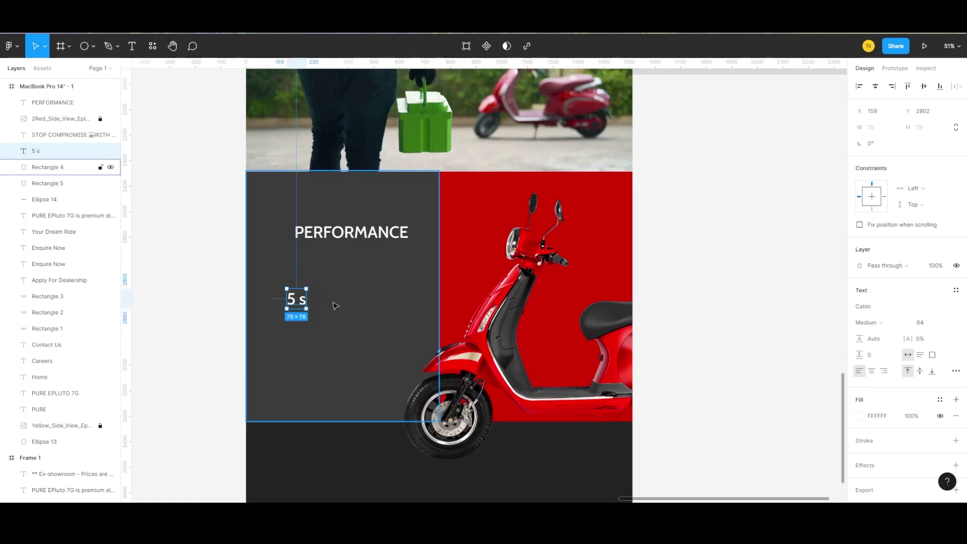
left_click(944, 322)
left_click(322, 306)
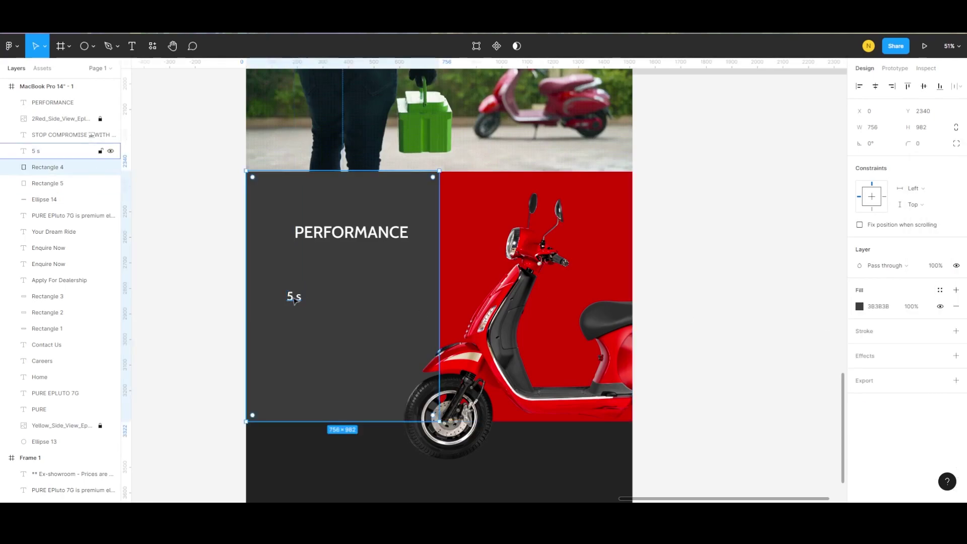
left_click(296, 298)
left_click_drag(296, 298, 291, 281)
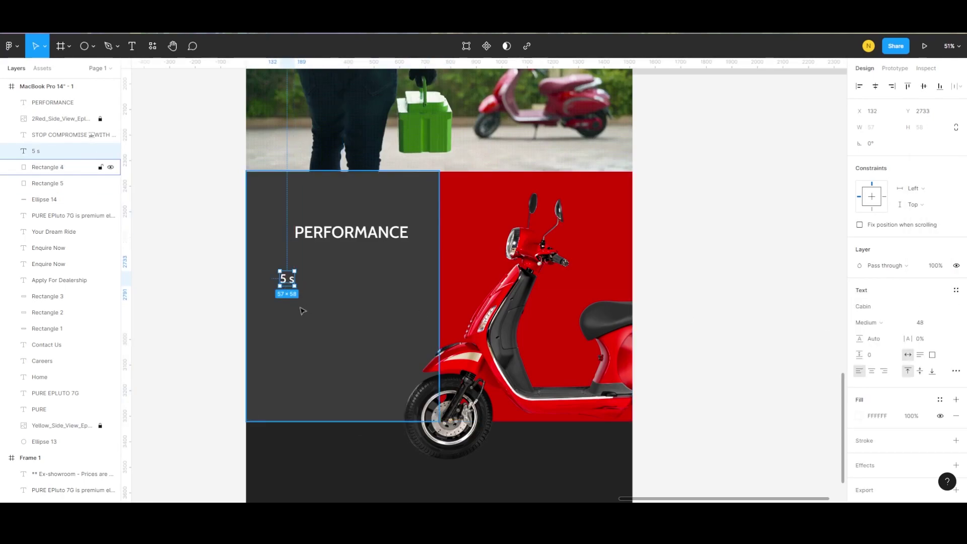
left_click_drag(291, 281, 320, 278)
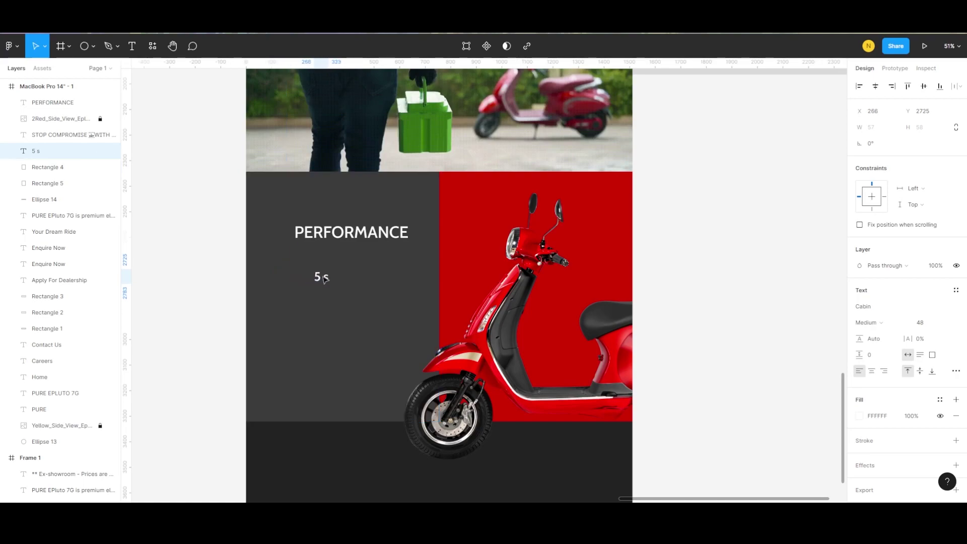
left_click(308, 272)
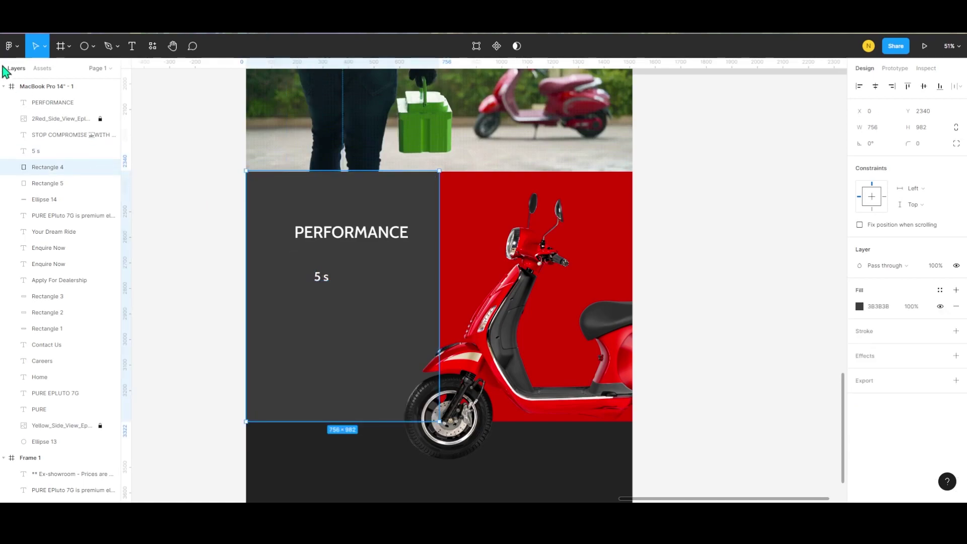
Step: Draw a vertical line on the dark panel with a white, weight-2 stroke
key("l")
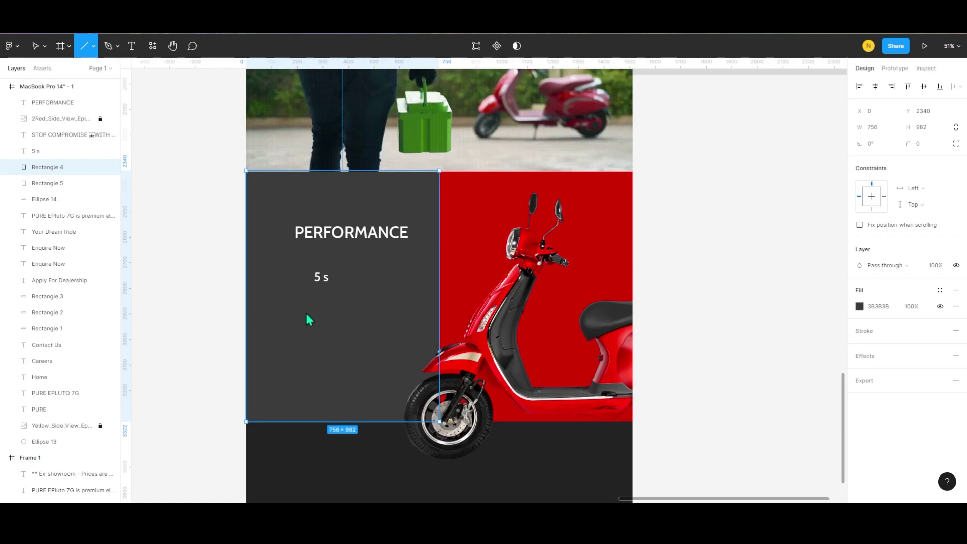
left_click_drag(301, 271, 301, 388)
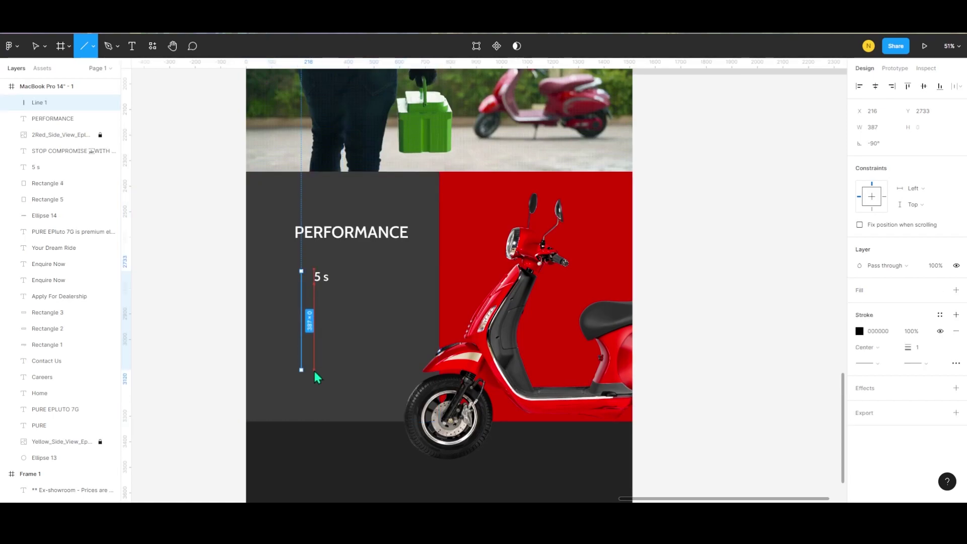
left_click(859, 330)
left_click(738, 454)
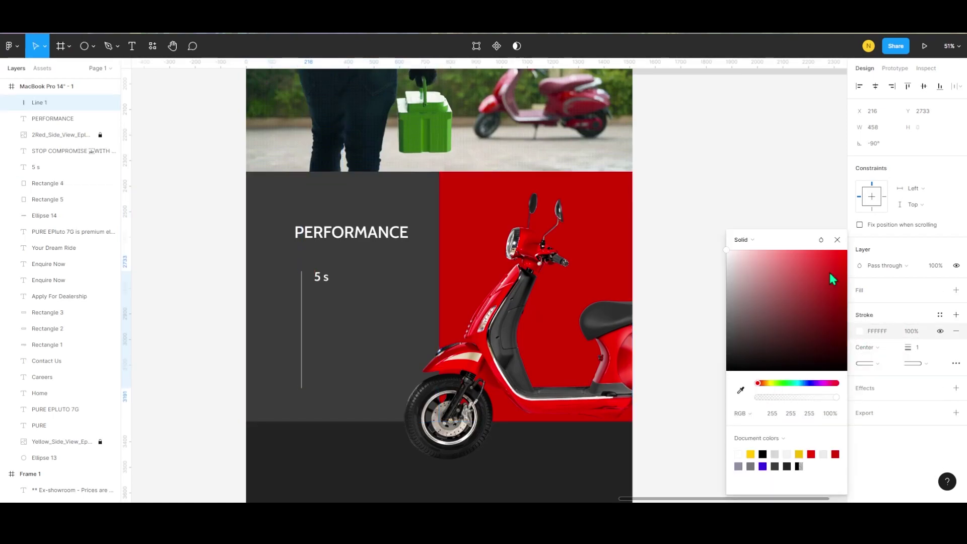
key("Escape")
left_click_drag(908, 348, 911, 348)
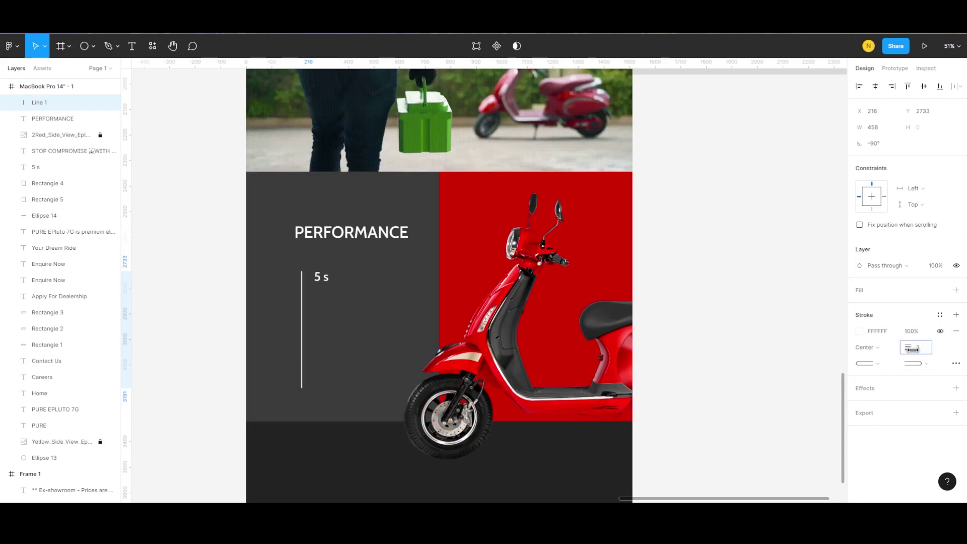
left_click(371, 326)
scroll(318, 306, "up", 5)
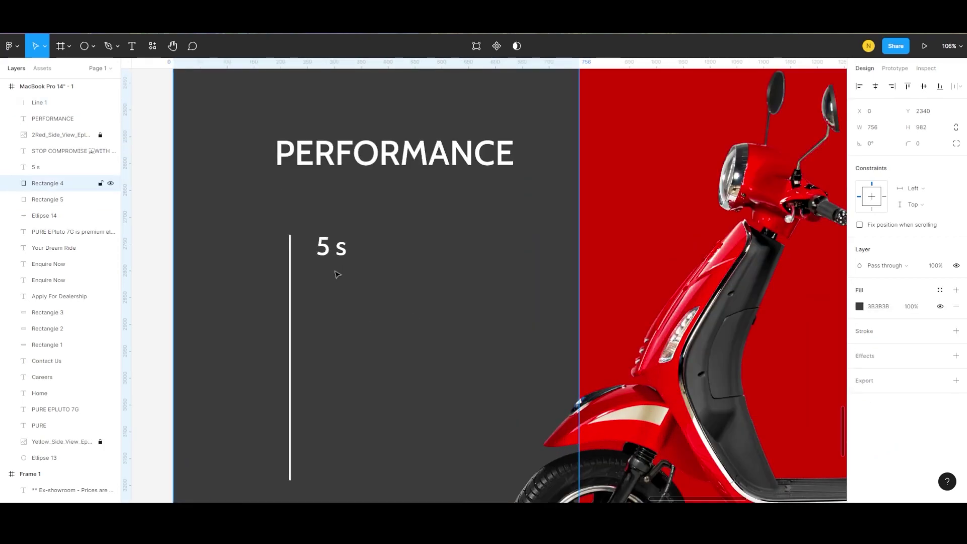
scroll(337, 274, "down", 3)
Step: Add a 24pt Regular 'From 0 to 40Kmph' caption just under the 5 s stat
key("t")
left_click(325, 285)
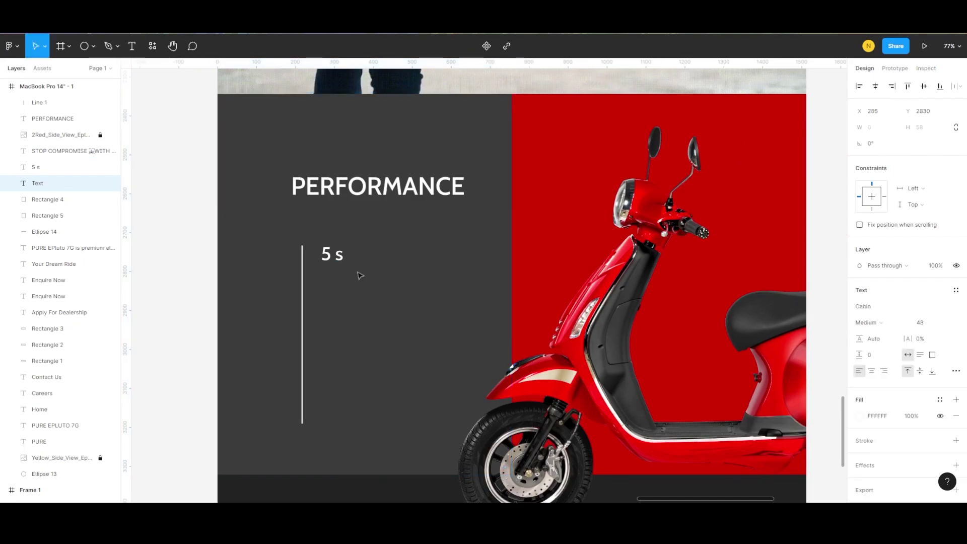
type("From 0 to 40Kmph")
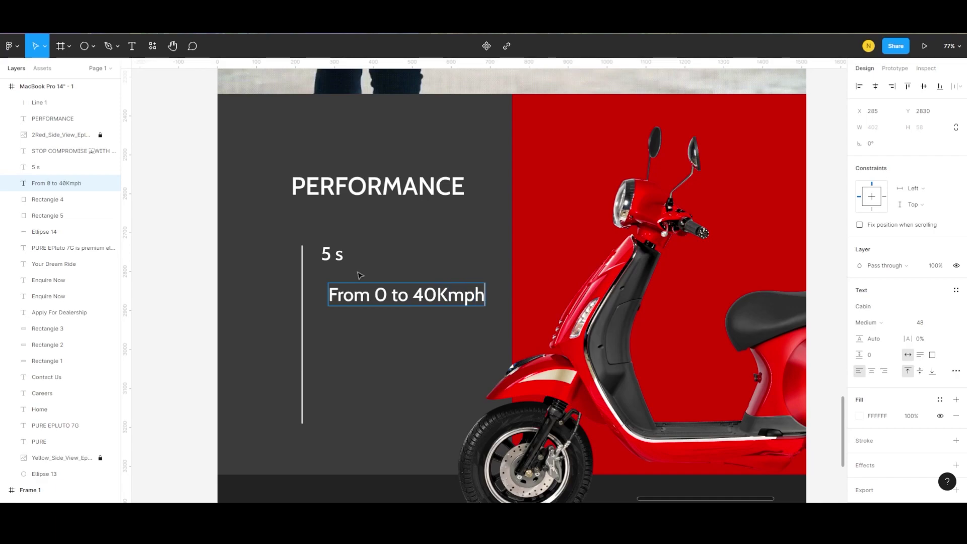
scroll(360, 274, "up", 1)
key("Escape")
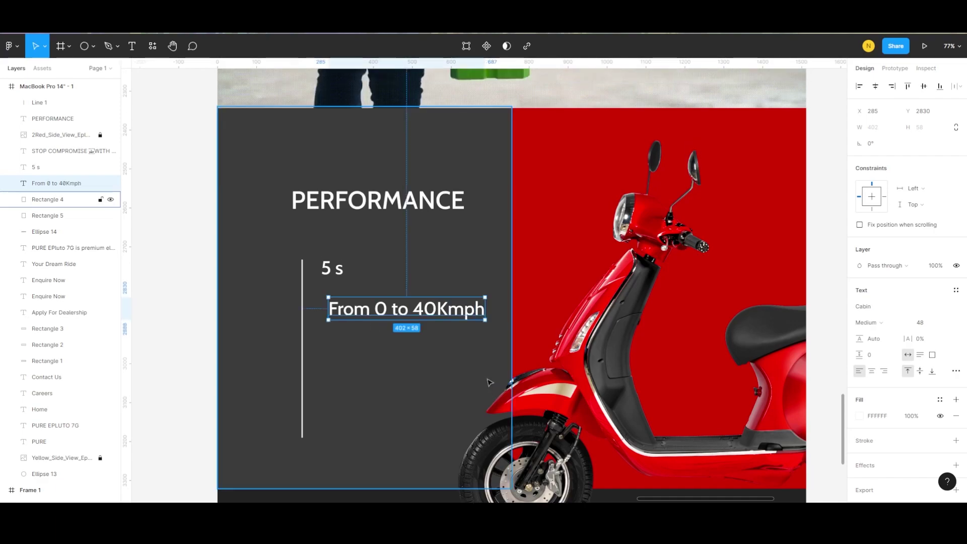
left_click(950, 325)
left_click(932, 274)
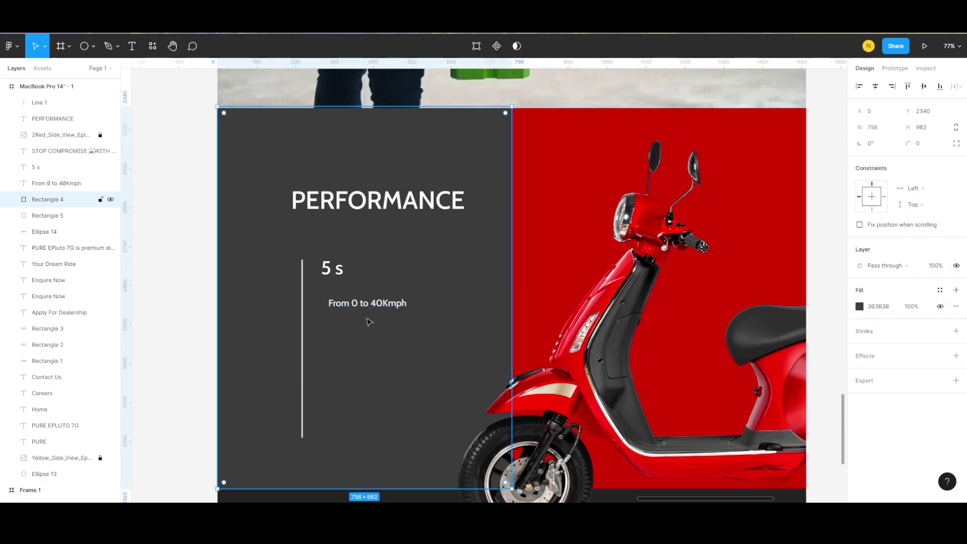
left_click(895, 325)
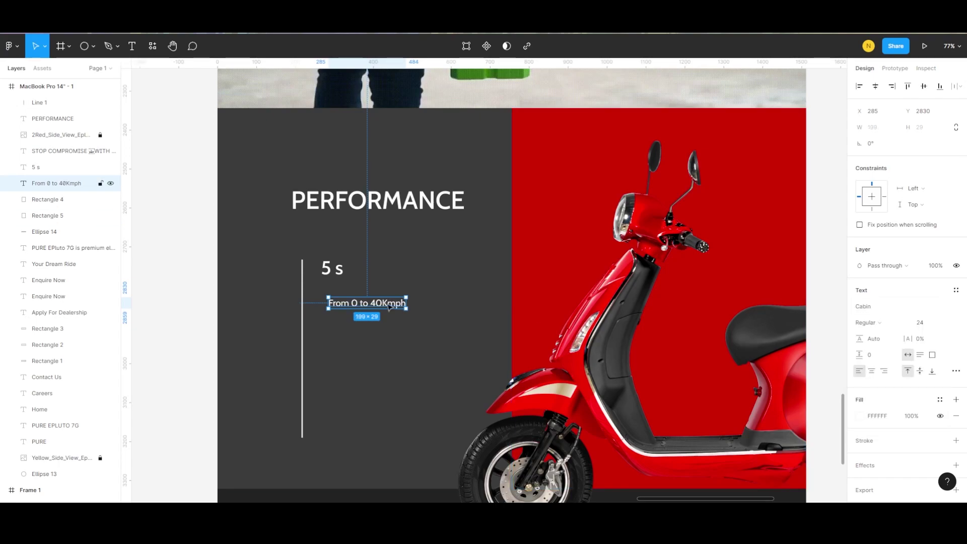
left_click(351, 297)
left_click(351, 297)
left_click_drag(351, 302, 347, 287)
left_click(347, 333)
left_click(359, 328)
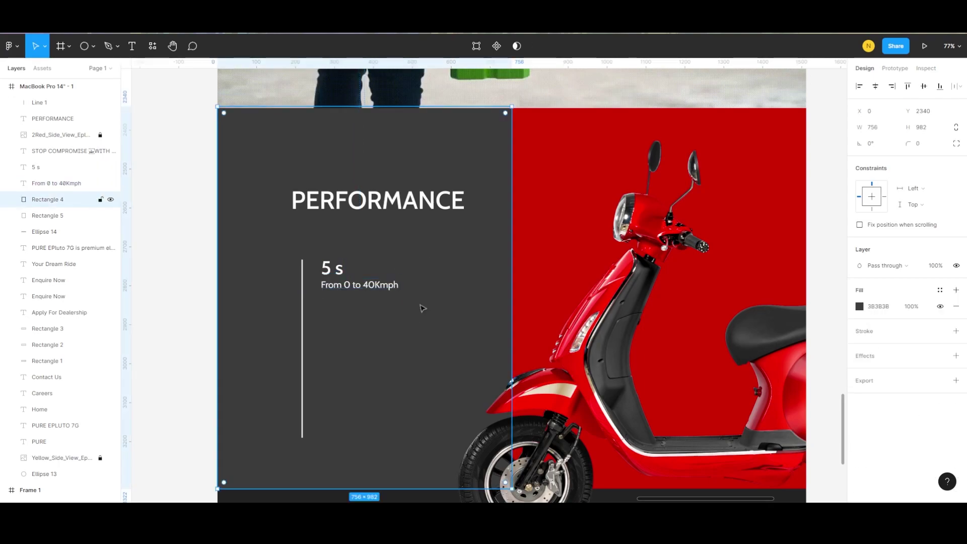
Step: Copy the stat and caption lower to make '2.5 KWH' with 'Ultra Performance Cell'
left_click(332, 268)
left_click_drag(333, 269, 336, 325, "alt")
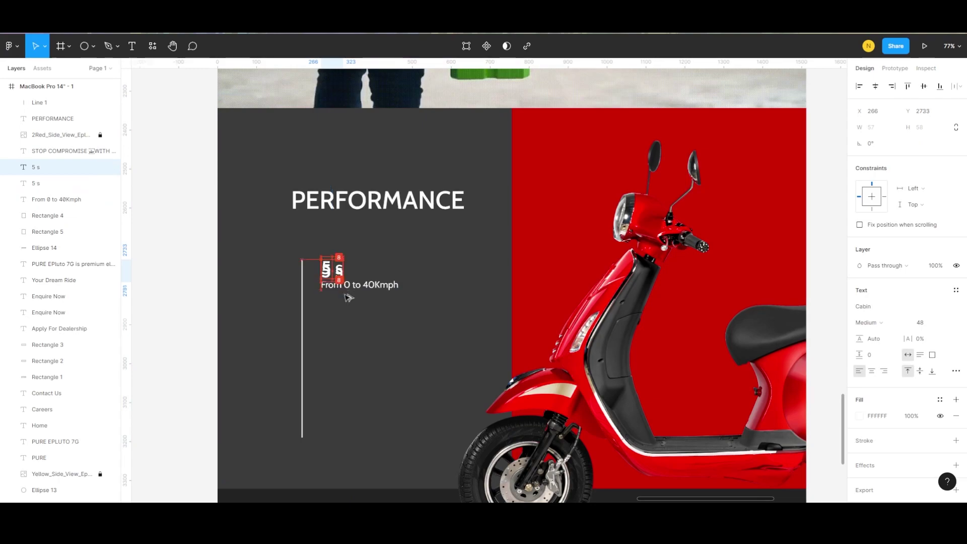
double_click(334, 323)
type("2.5")
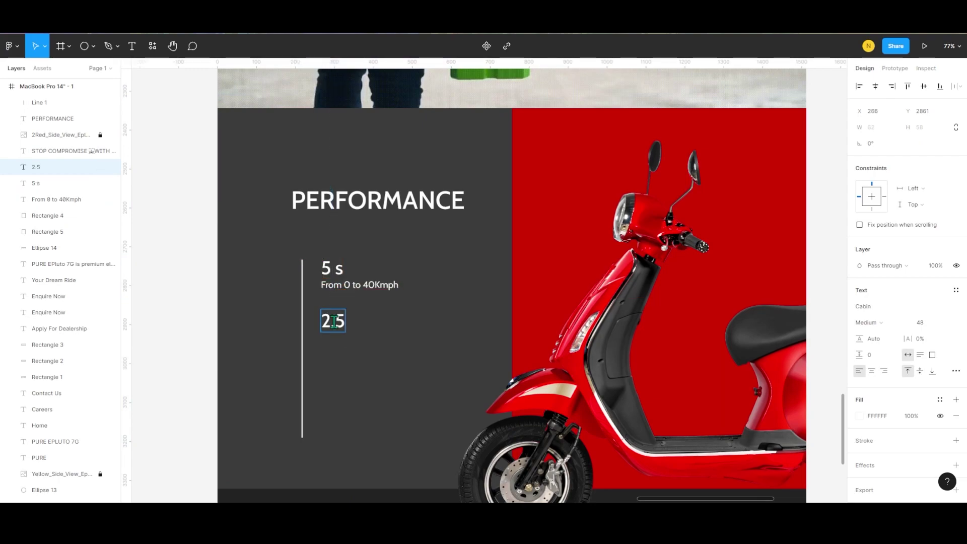
type("KWH")
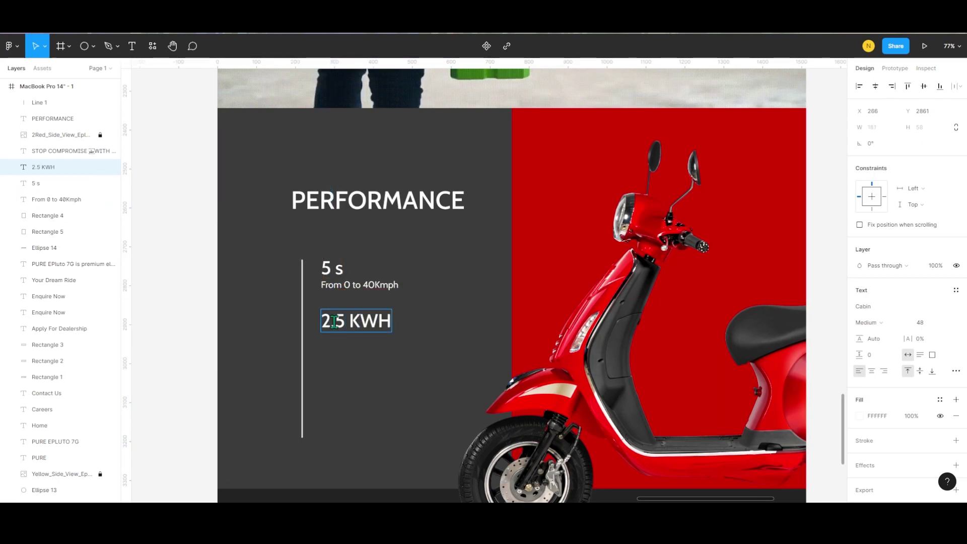
key("Escape")
left_click(339, 369)
left_click(356, 285)
mouse_move(356, 284)
left_mouse_down("alt")
mouse_move(369, 346)
mouse_move(361, 340)
left_mouse_up("alt")
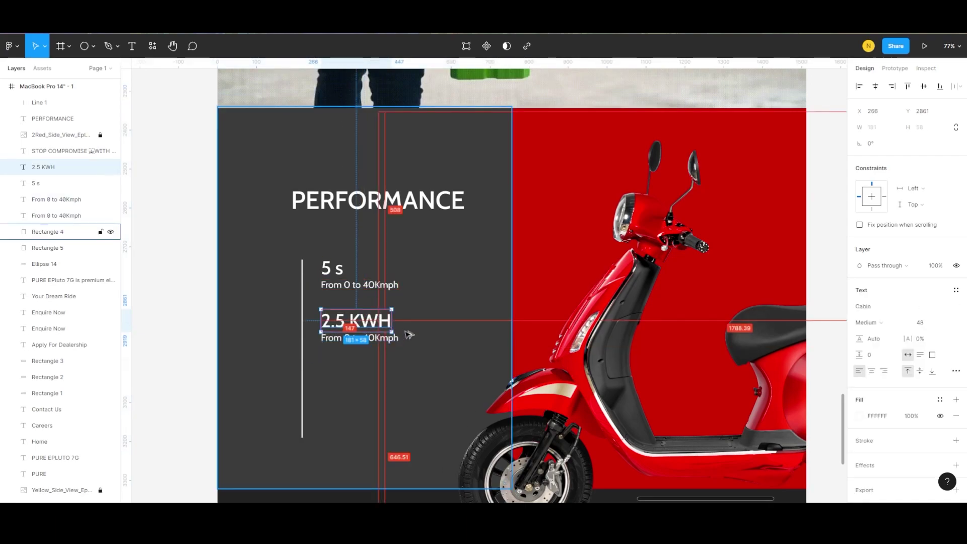
left_click(358, 284)
left_click(351, 338)
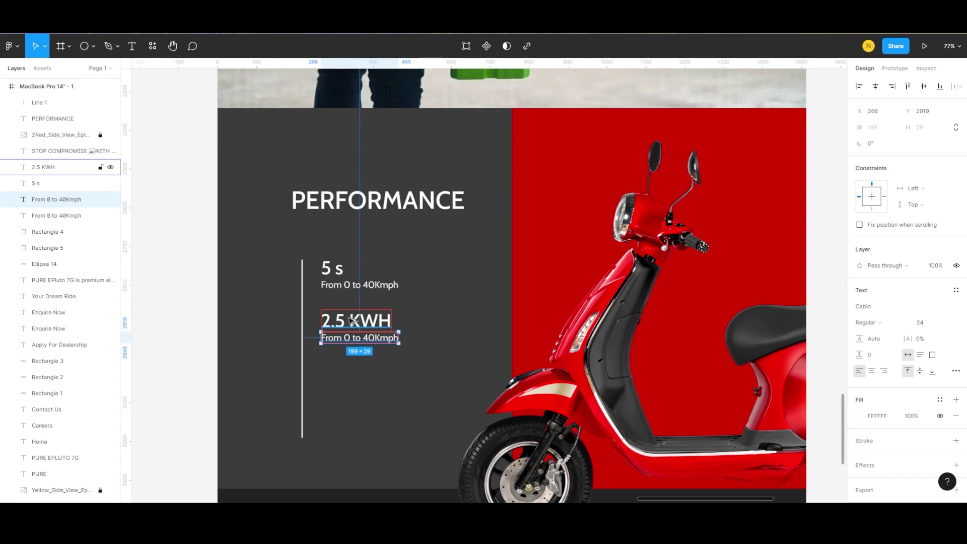
type("Ultra Performance Cell")
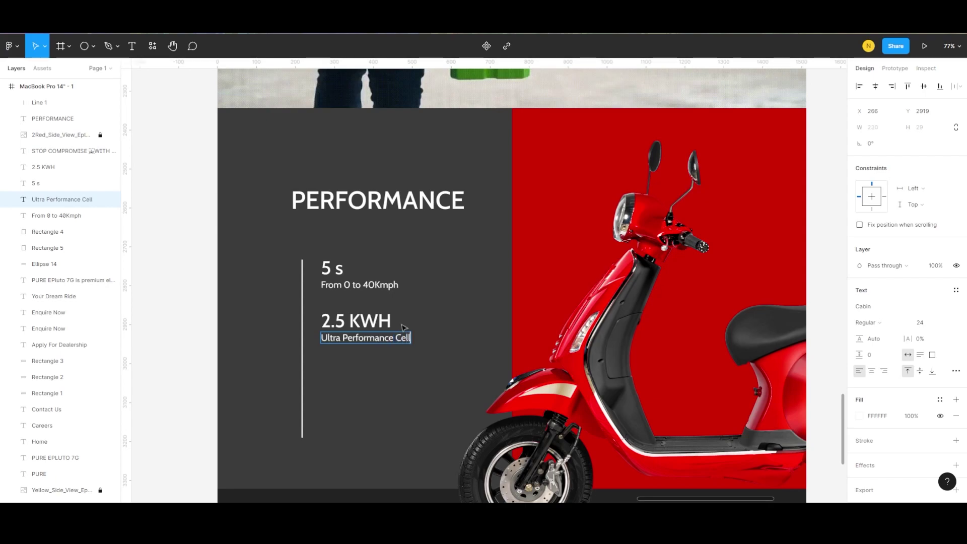
Step: Duplicate that pair further down and change it to '12 Degree' with 'Gradeability'
left_click(383, 321, "shift")
key("ctrl+d")
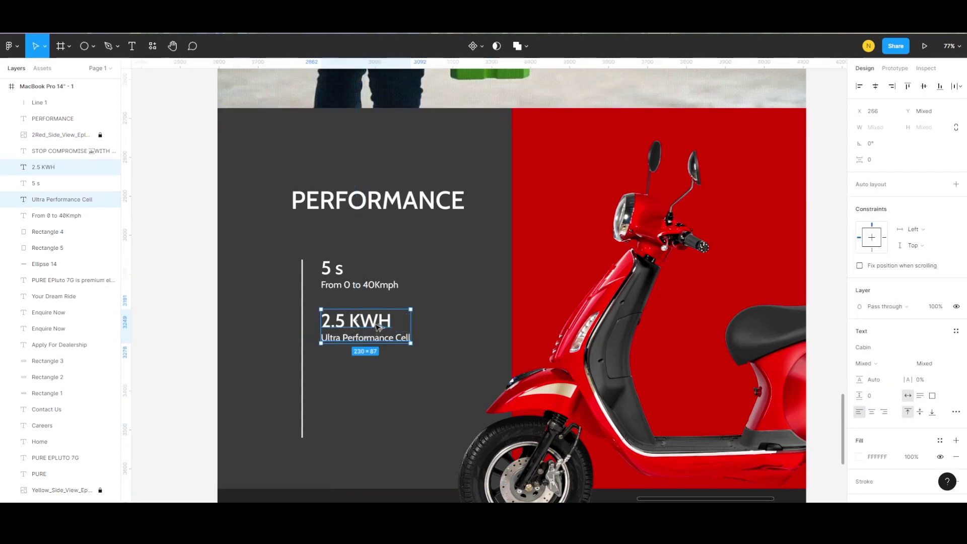
left_click_drag(378, 328, 378, 387)
left_click(368, 380)
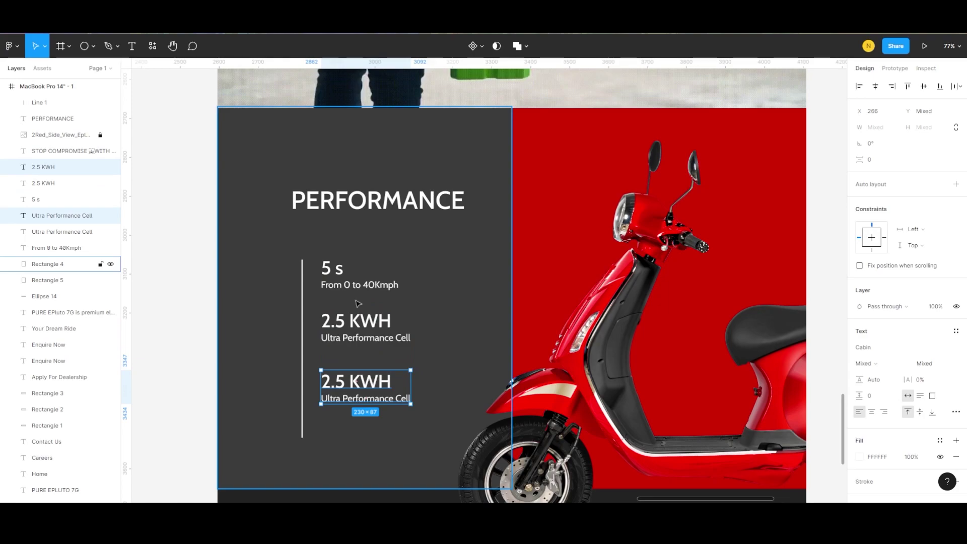
double_click(369, 380)
type("12 Degree")
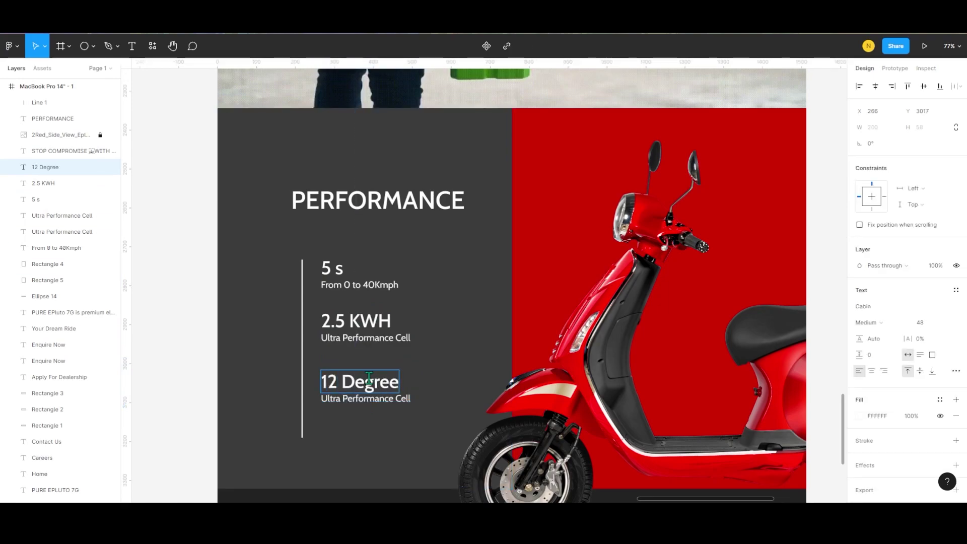
double_click(386, 399)
type("Gradeability")
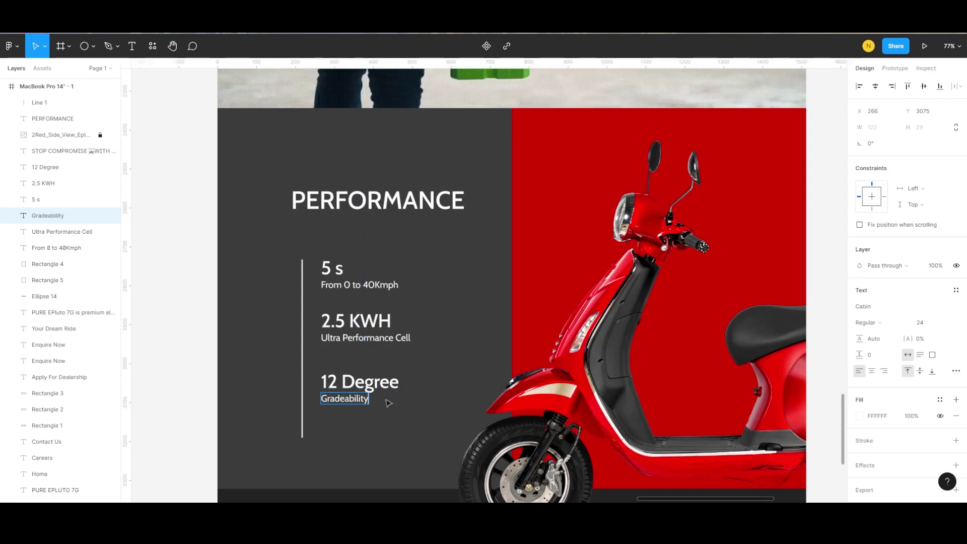
key("Escape")
key("Escape")
Step: Select the stat texts and captions on the performance panel and check their layout
left_click(334, 286)
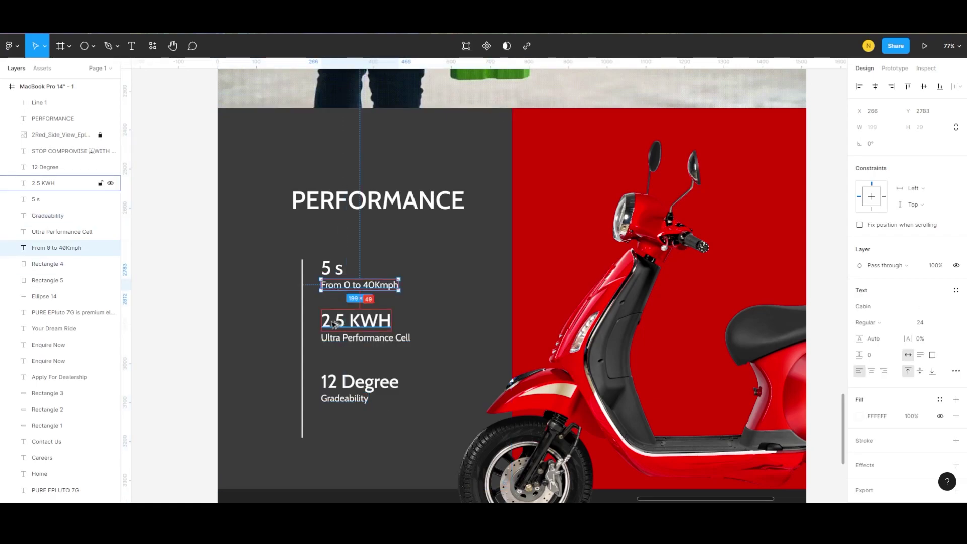
left_click(334, 337)
left_click(342, 358)
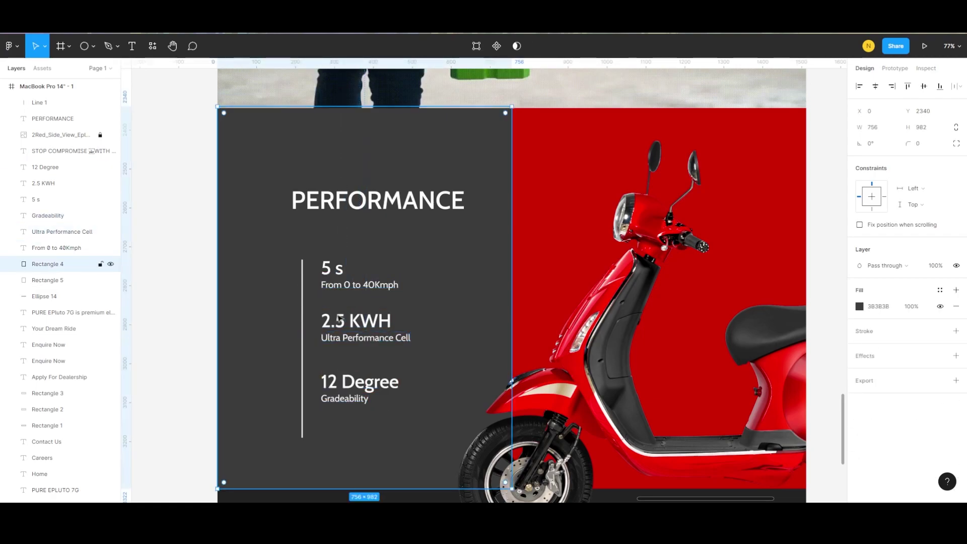
left_click(353, 337)
left_click(342, 320, "shift")
left_click(425, 331)
scroll(367, 338, "down", 1)
scroll(367, 338, "down", 2)
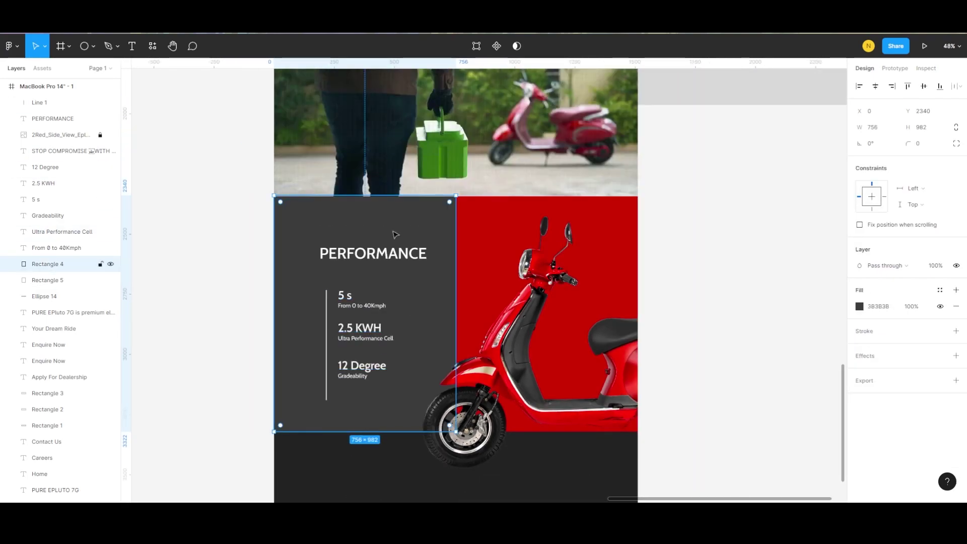
scroll(405, 291, "down", 1)
Step: Move all three stats and their captions down about 20 px together
left_click(341, 445)
scroll(317, 273, "up", 5)
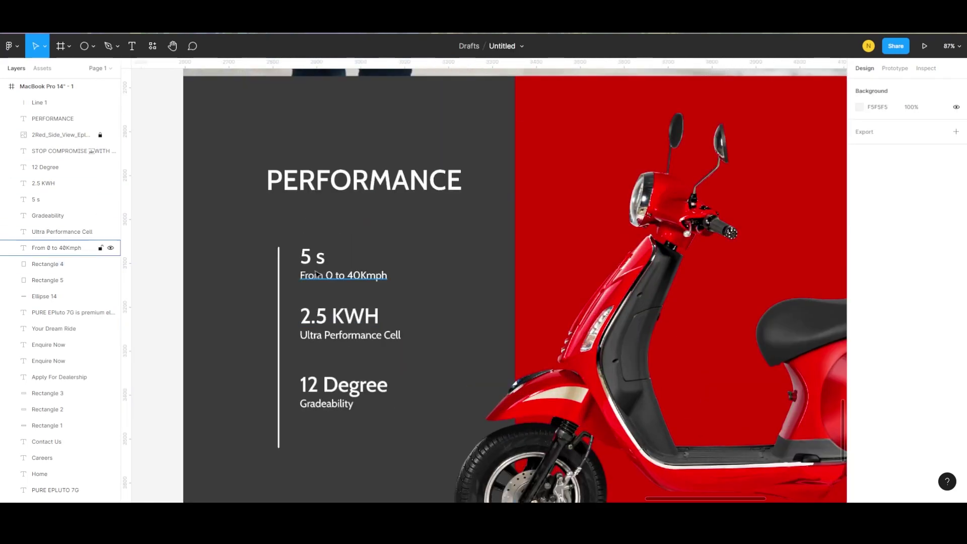
left_click(312, 258)
left_click(322, 275, "shift")
left_click(338, 317, "shift")
left_click(332, 335, "shift")
left_click(342, 385, "shift")
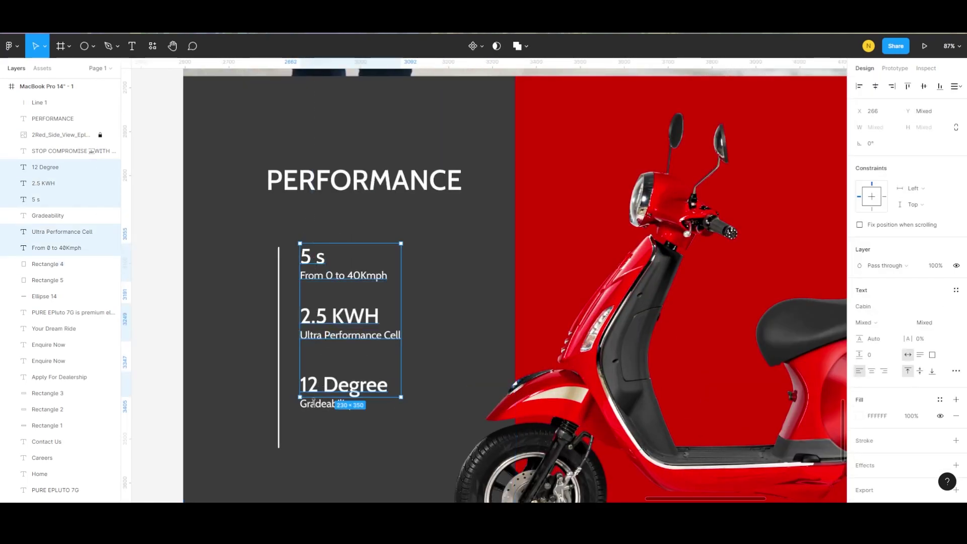
left_click(313, 403, "shift")
left_click_drag(313, 403, 312, 414)
Step: Nudge the 2.5 KWH stat and Ultra Performance Cell caption down about 9 px
left_click(382, 263)
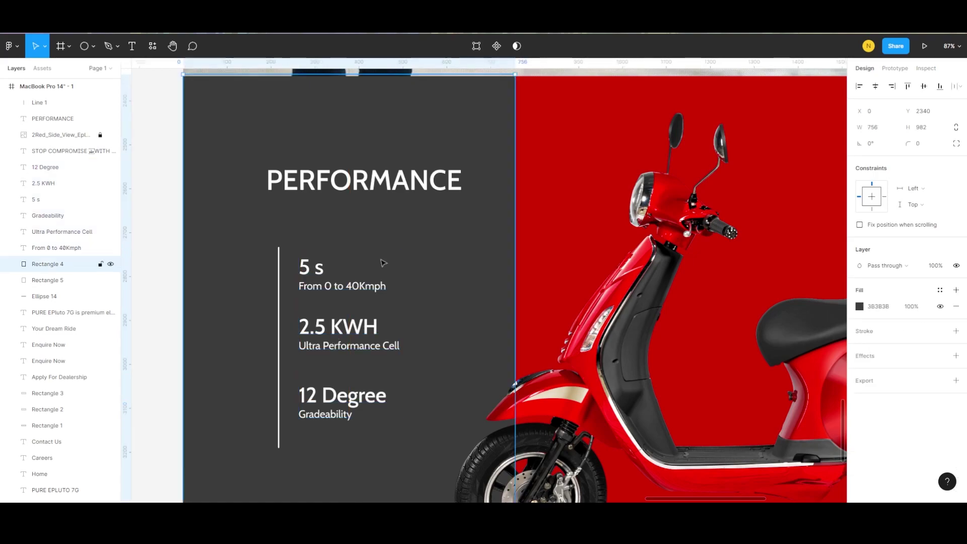
left_click(327, 332)
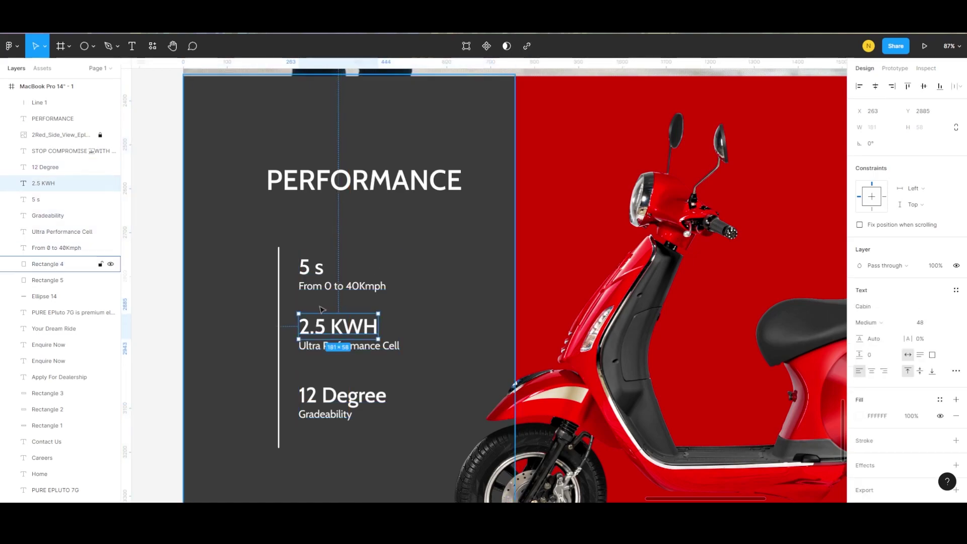
left_click(314, 348, "shift")
left_click_drag(314, 347, 315, 352)
left_click(254, 355)
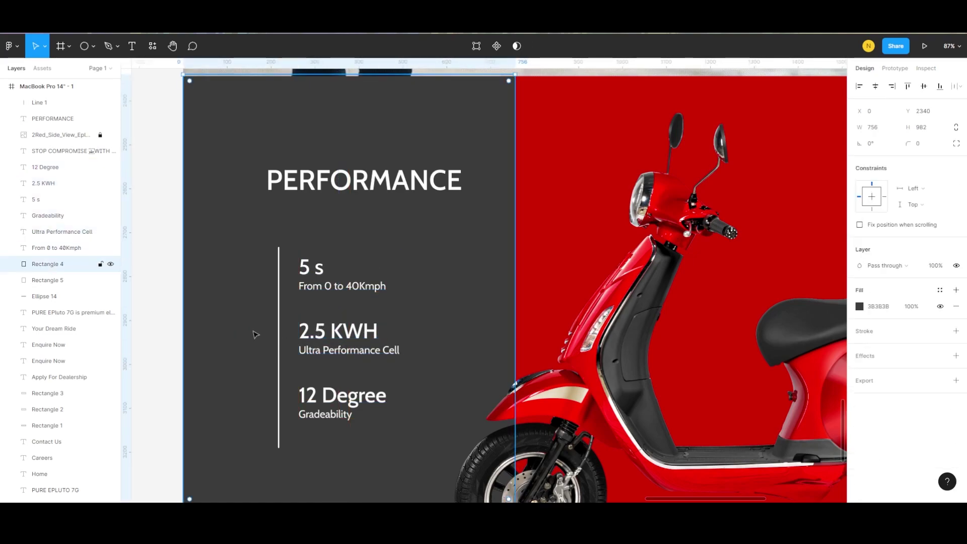
scroll(255, 334, "down", 3)
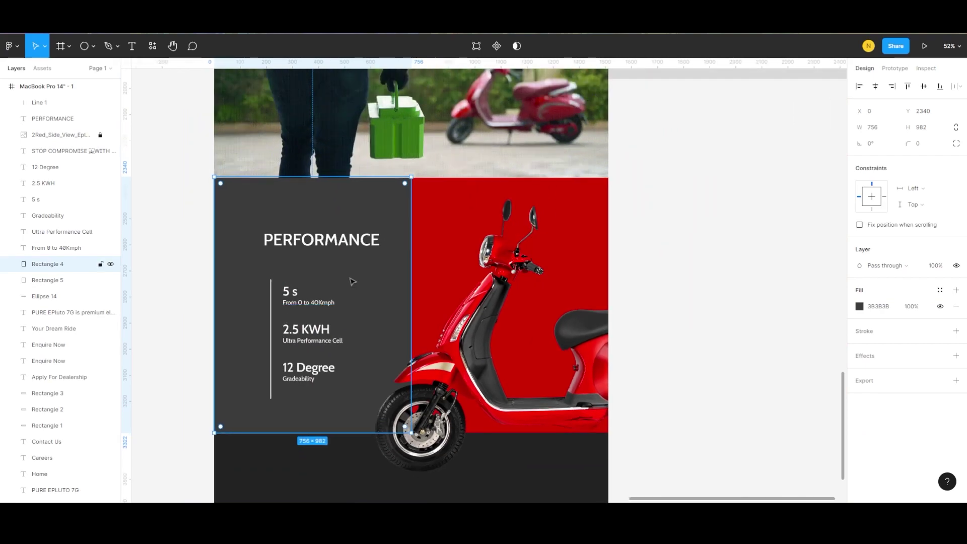
scroll(352, 278, "down", 1)
scroll(352, 278, "up", 5)
scroll(403, 261, "up", 5)
left_click(473, 258)
Step: Paste an outlined PURE EPLUTO 7G copy, 40.5% spacing and size 73, above PERFORMANCE
key("ctrl+c")
scroll(473, 258, "down", 10)
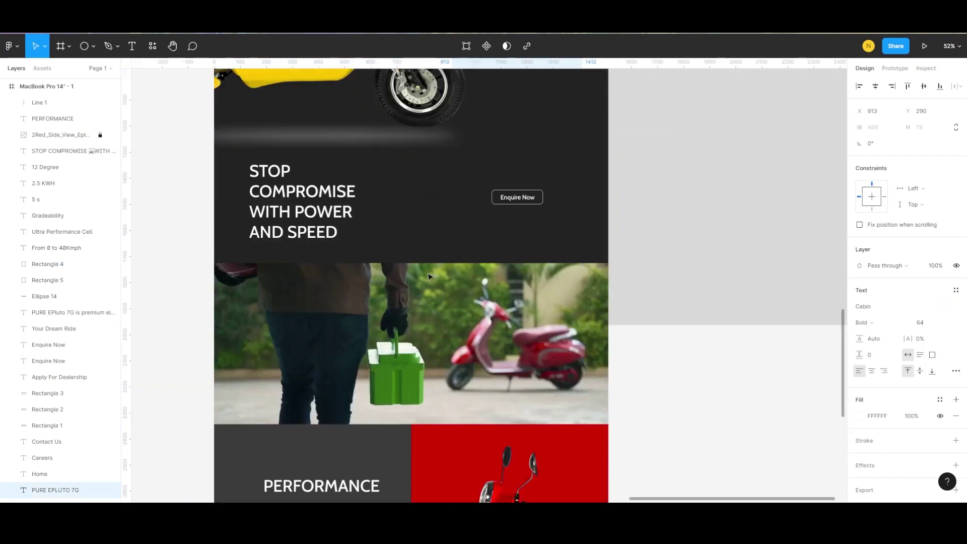
scroll(433, 275, "up", 3)
key("ctrl+v")
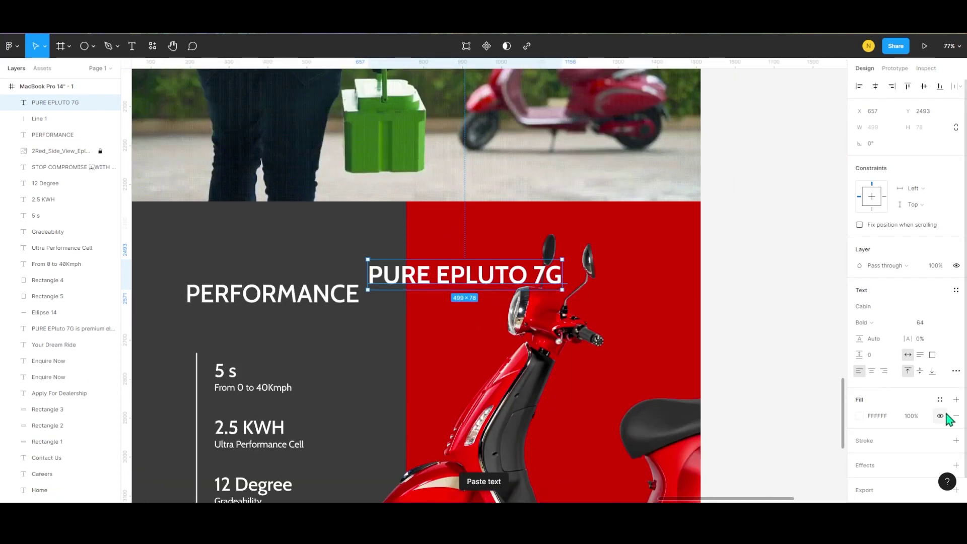
left_click(956, 415)
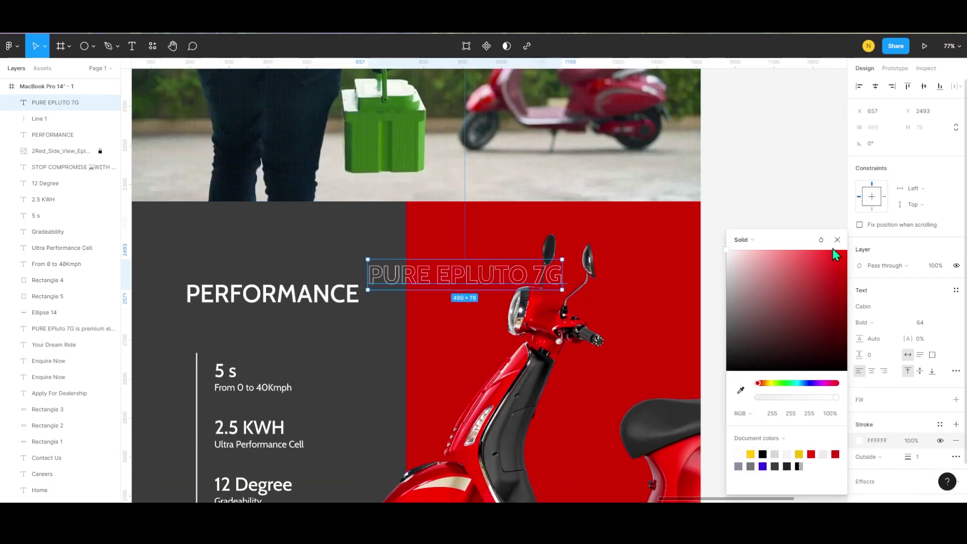
left_click_drag(907, 338, 952, 341)
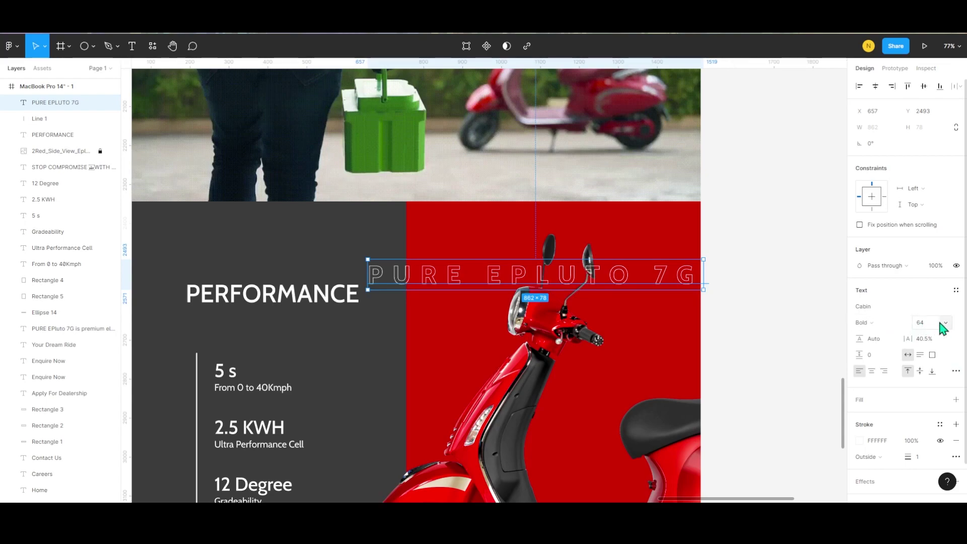
left_click_drag(939, 322, 945, 322)
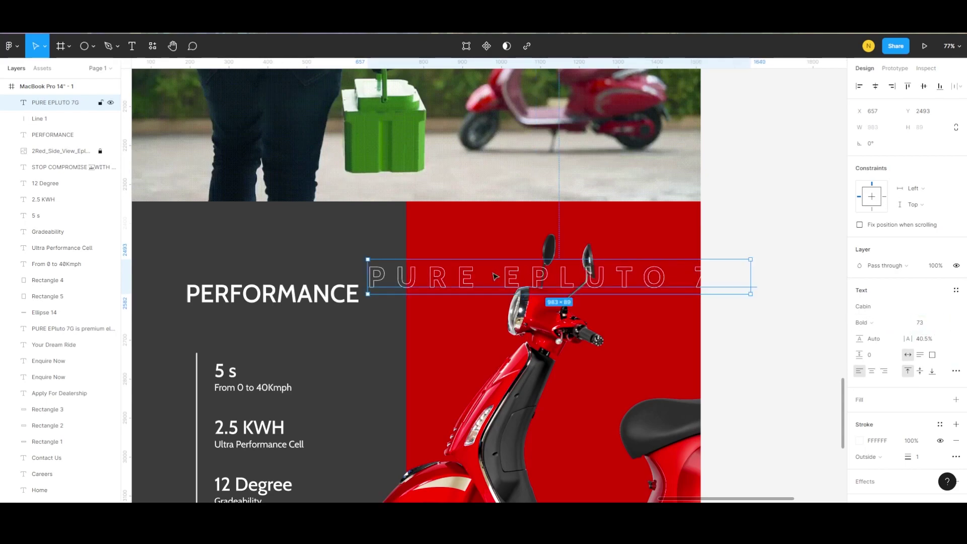
left_click_drag(491, 280, 436, 252)
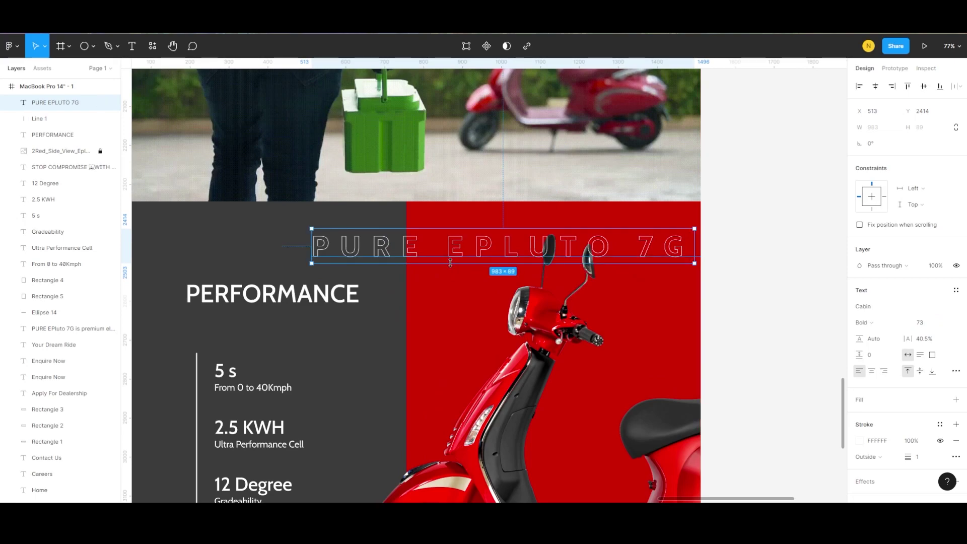
key("ctrl+bracketleft")
key("ctrl+bracketleft")
key("ctrl+bracketleft")
key("ctrl+bracketleft")
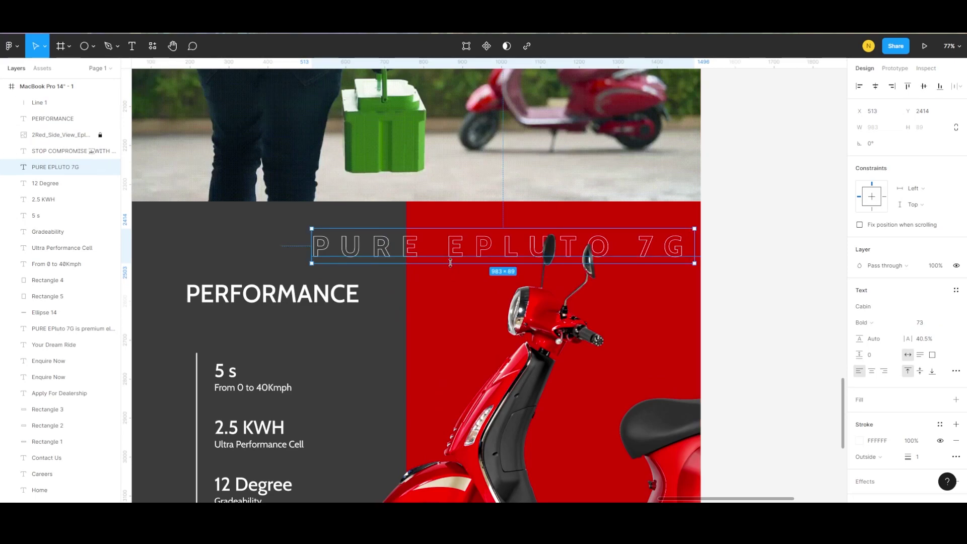
left_click_drag(473, 253, 469, 246)
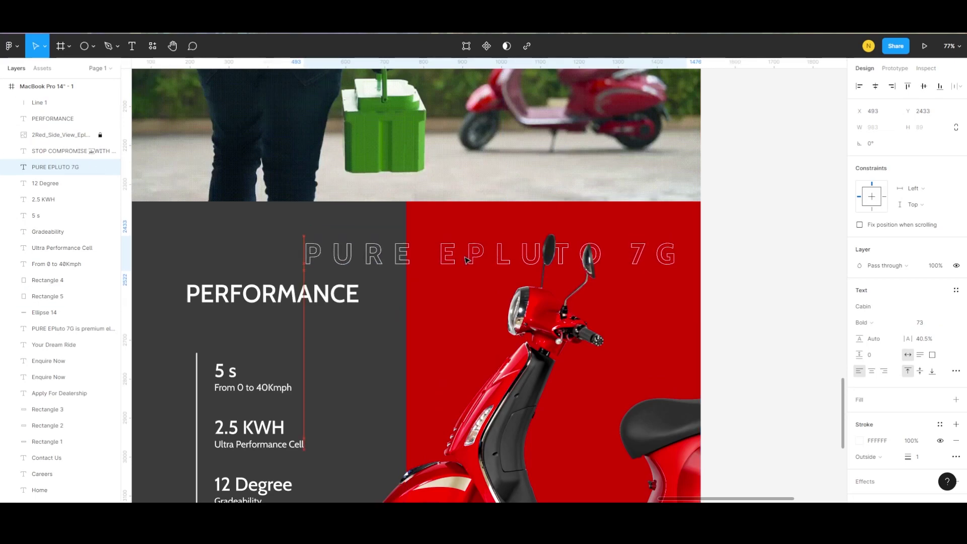
left_click(421, 297)
Step: Lengthen the landing page frame downward to make room for a new section
scroll(687, 291, "down", 5)
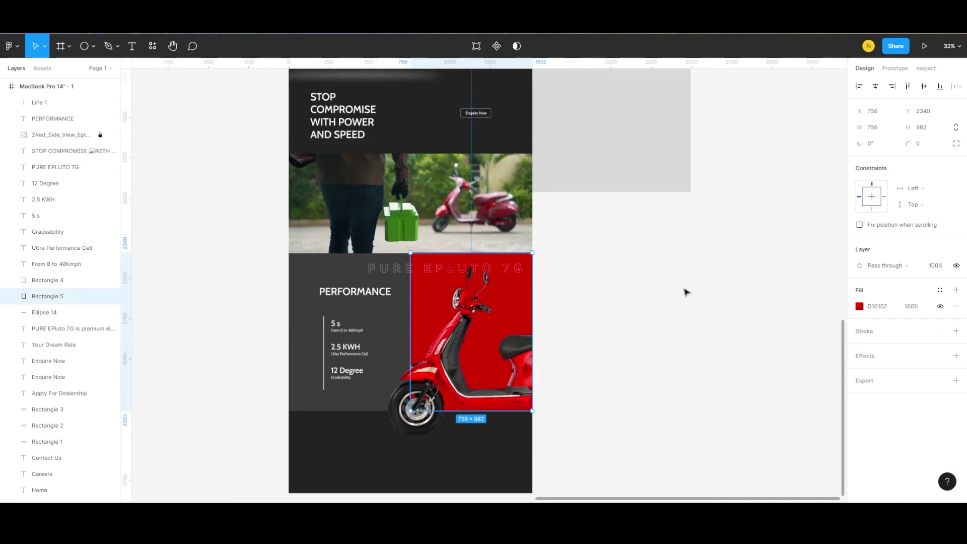
left_click(544, 291)
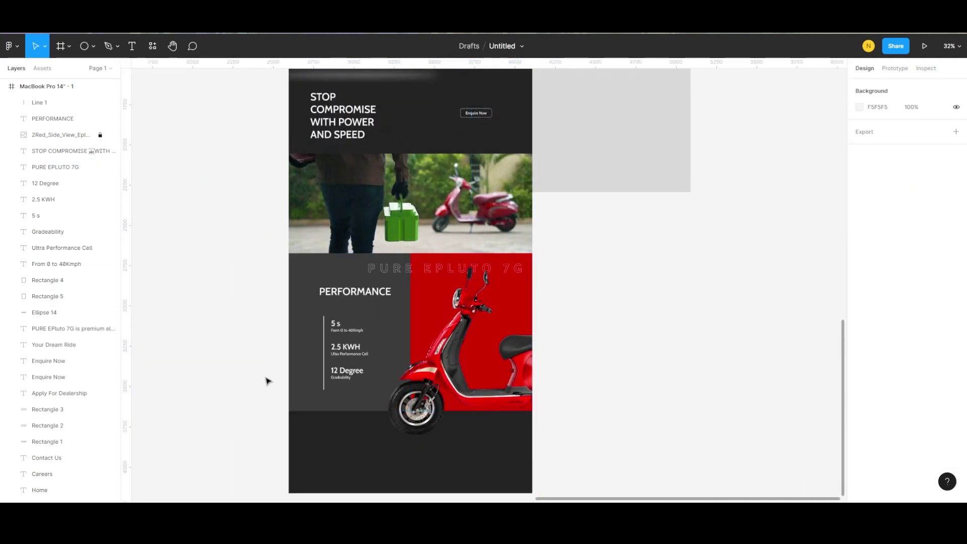
scroll(280, 372, "down", 4)
key("ctrl+a")
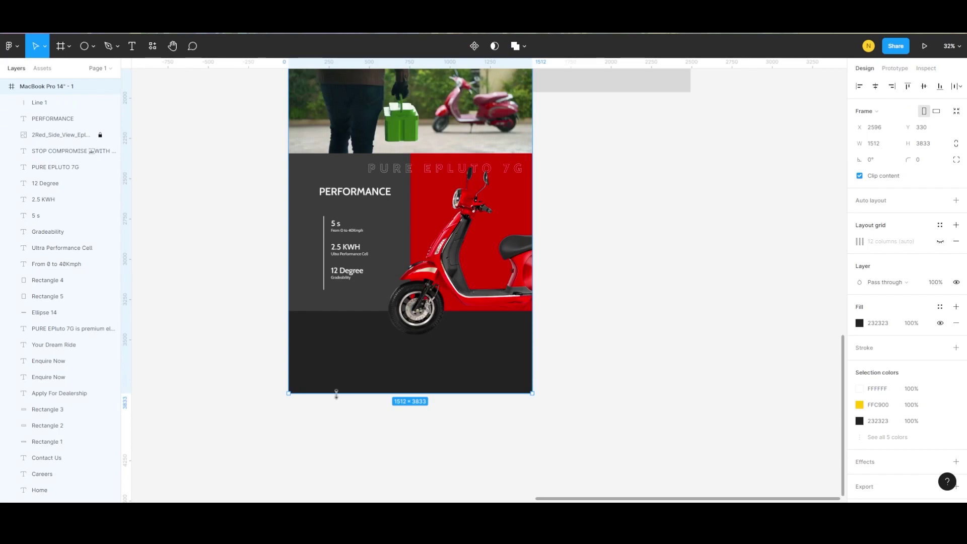
left_click_drag(335, 394, 343, 498)
scroll(387, 360, "up", 1)
scroll(387, 360, "up", 4)
key("Escape")
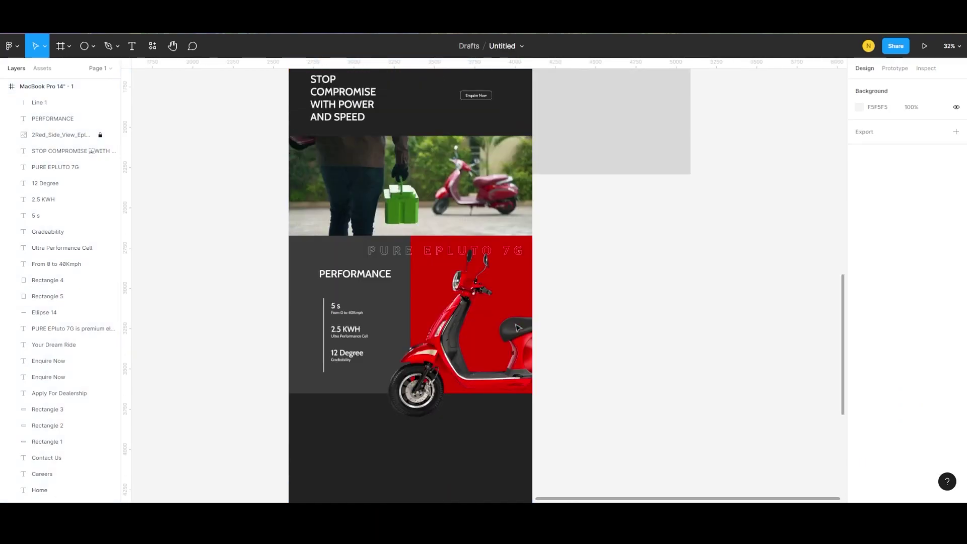
Step: Duplicate the grey rectangle below the performance block and widen it to the full 1510 width
left_click(574, 168)
scroll(570, 205, "up", 3)
scroll(583, 138, "down", 6)
mouse_move(569, 93)
left_mouse_down()
mouse_move(618, 358)
mouse_move(332, 463)
left_mouse_up()
scroll(366, 428, "down", 2)
left_click_drag(455, 303, 529, 300)
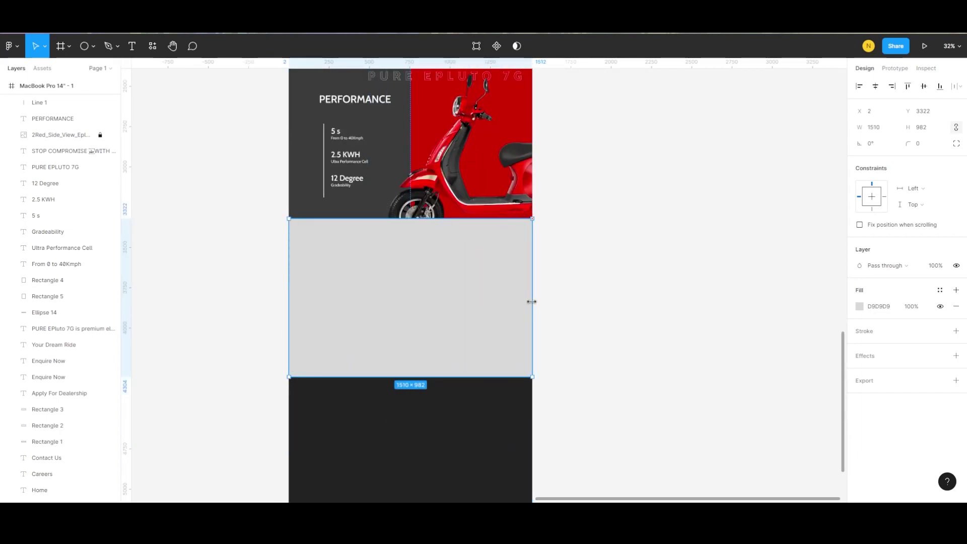
scroll(389, 233, "up", 5)
scroll(389, 233, "up", 3)
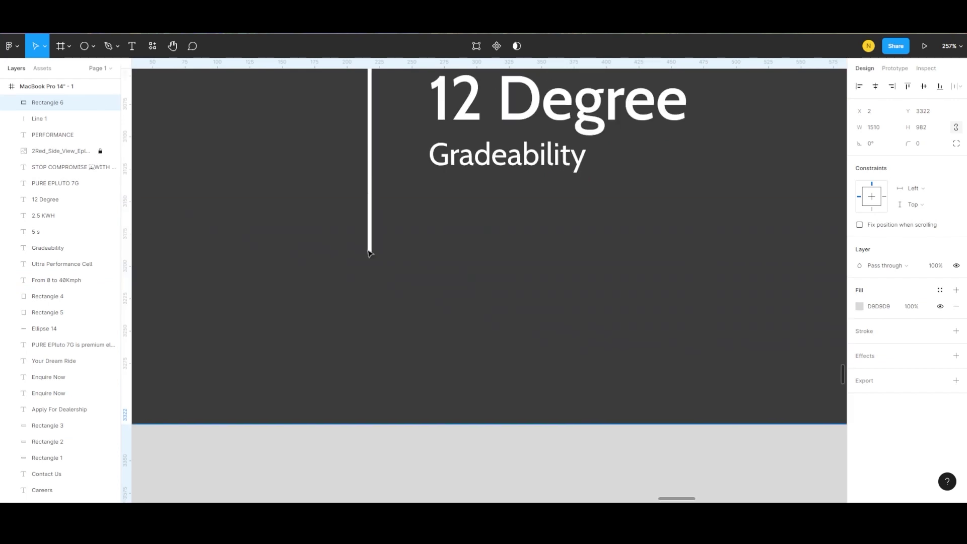
scroll(368, 264, "down", 10)
scroll(368, 264, "down", 1)
scroll(313, 272, "left", 3)
Step: Copy the grey scooter image onto the page and eyedrop its blue-grey colour into the rectangle
left_click(242, 221)
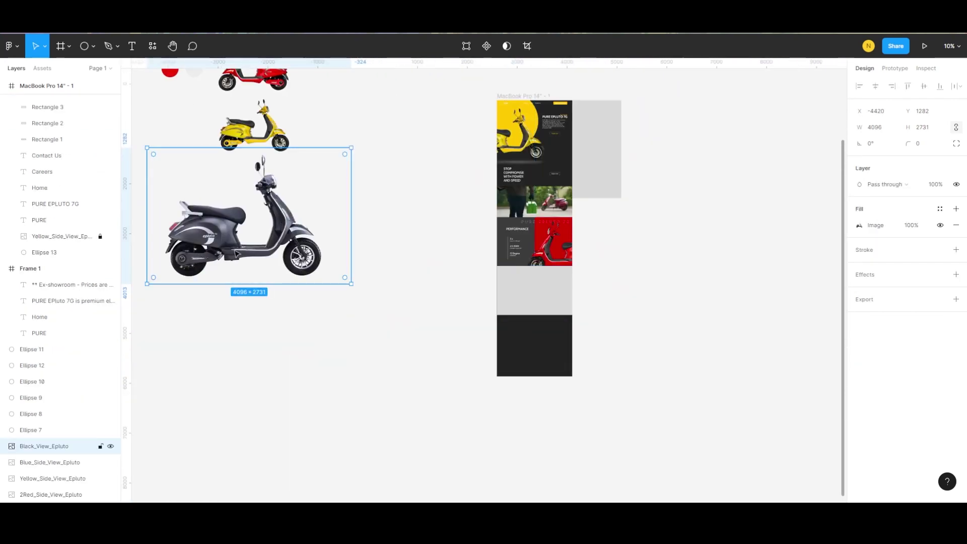
left_click_drag(242, 222, 619, 287)
scroll(691, 300, "up", 5)
left_click(339, 287)
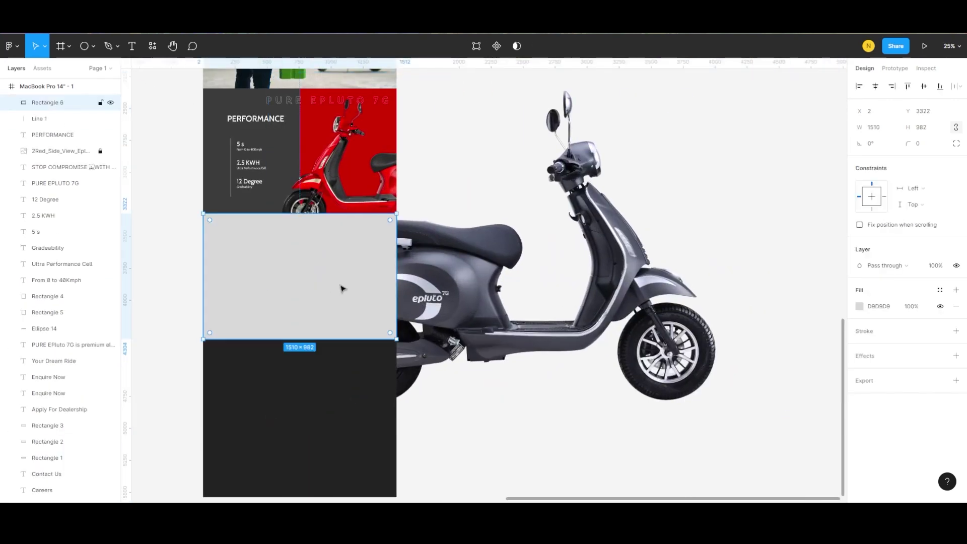
left_click(859, 306)
left_click(740, 390)
left_click(798, 107)
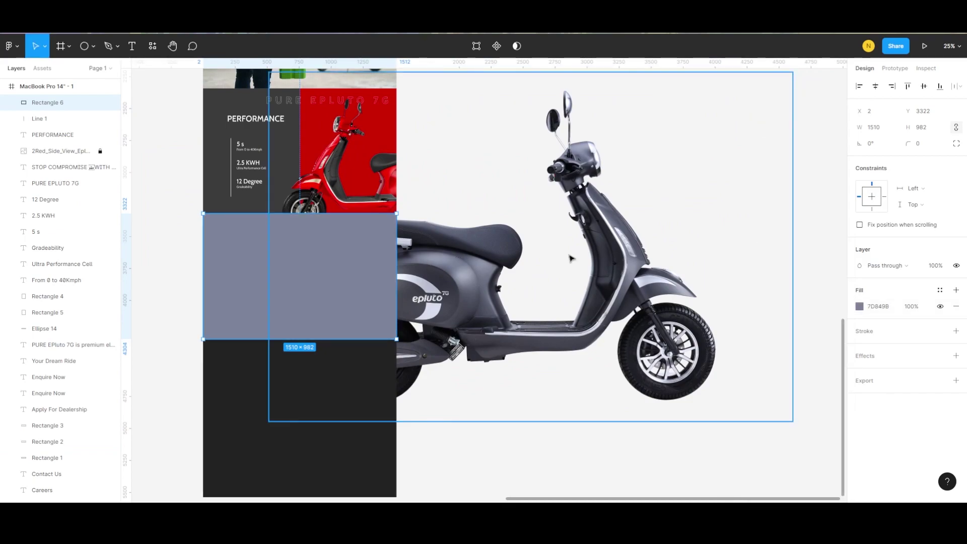
Step: Set the duplicated scooter image's opacity to 8%
left_click(570, 255)
type("8")
key("Return")
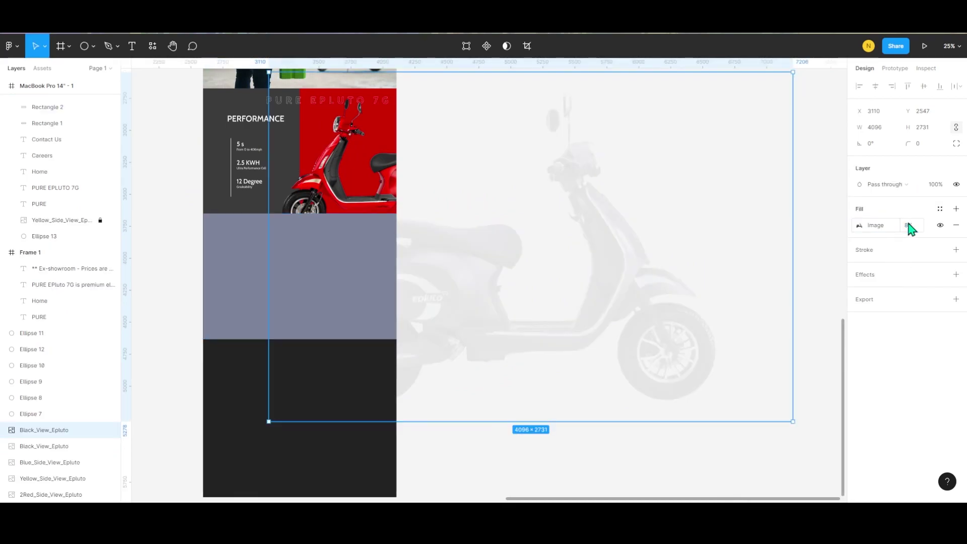
scroll(438, 292, "down", 2)
Step: Make the blue-grey section taller and position the faded scooter over it
left_click(352, 287)
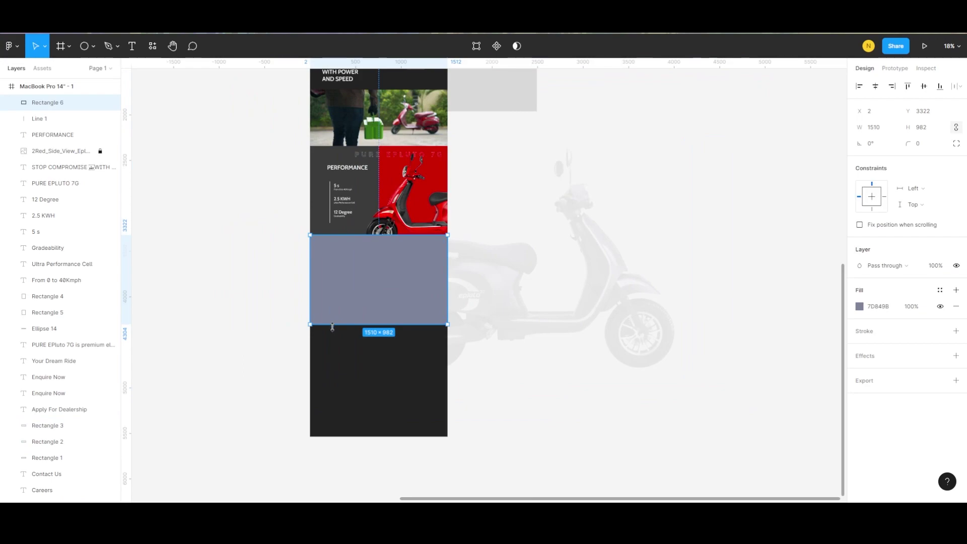
left_click_drag(335, 325, 335, 381)
mouse_move(492, 302)
left_mouse_down()
mouse_move(374, 305)
mouse_move(407, 310)
left_mouse_up()
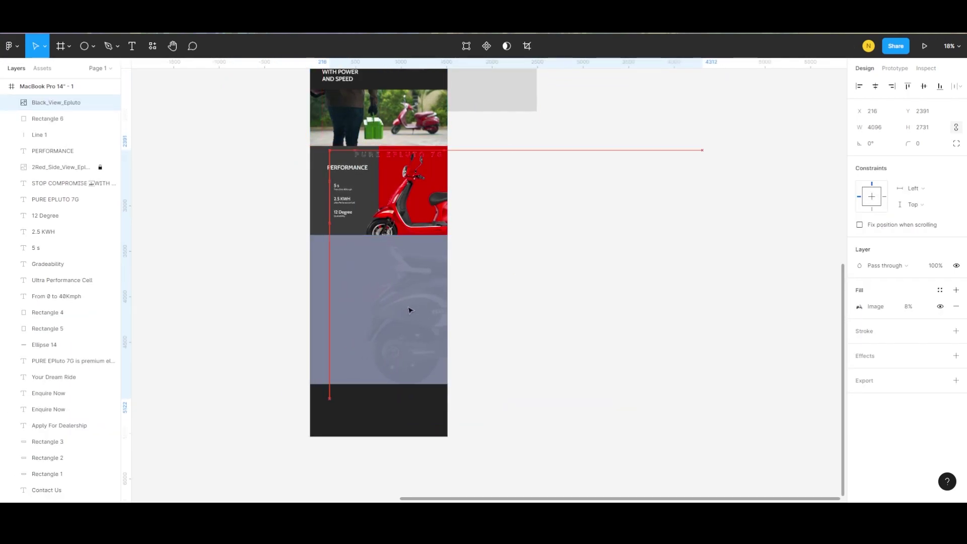
left_click_drag(408, 309, 411, 307)
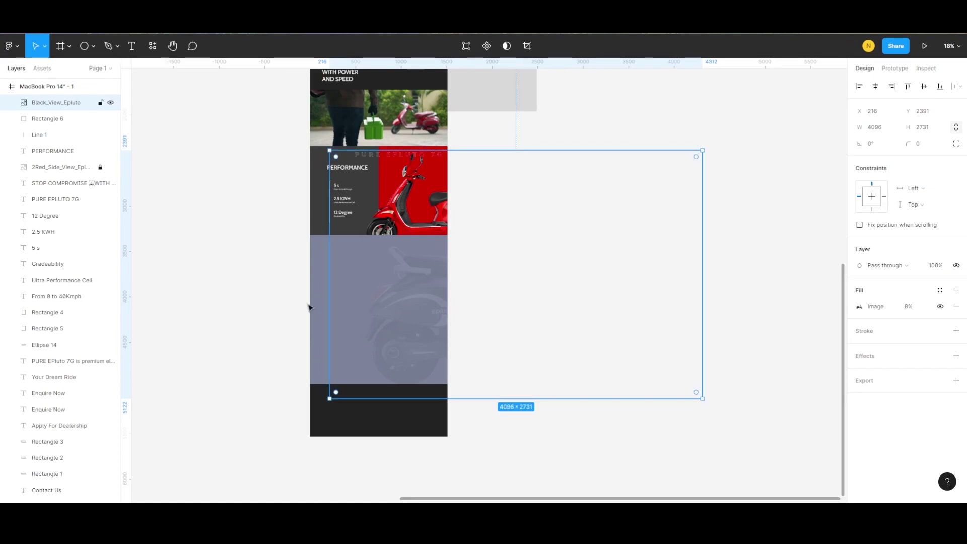
key("Escape")
Step: Lock the faded Black_View_Epluto scooter image in place
scroll(344, 281, "up", 3)
scroll(363, 289, "down", 3)
left_click(363, 289)
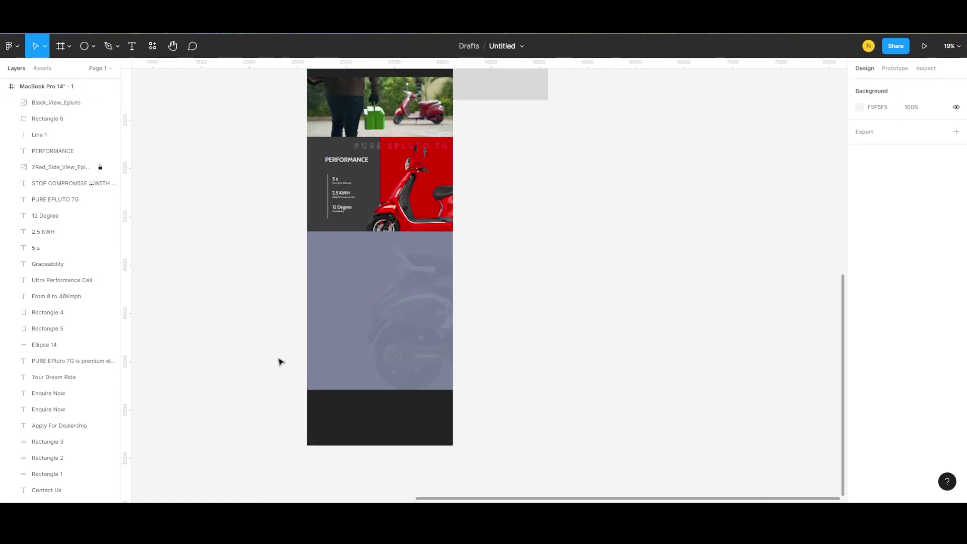
left_click(100, 103)
scroll(247, 356, "up", 2)
scroll(247, 357, "up", 1)
scroll(248, 356, "up", 1)
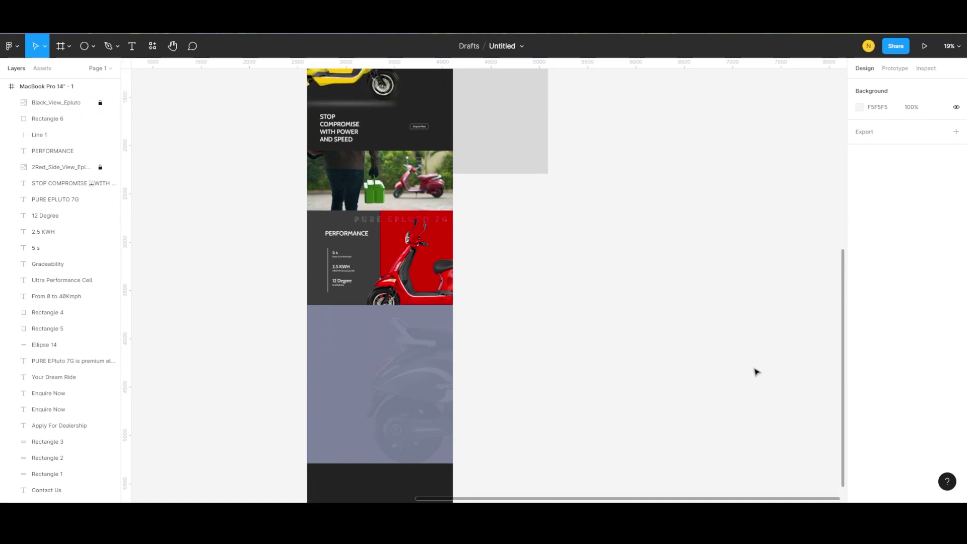
scroll(756, 372, "up", 3)
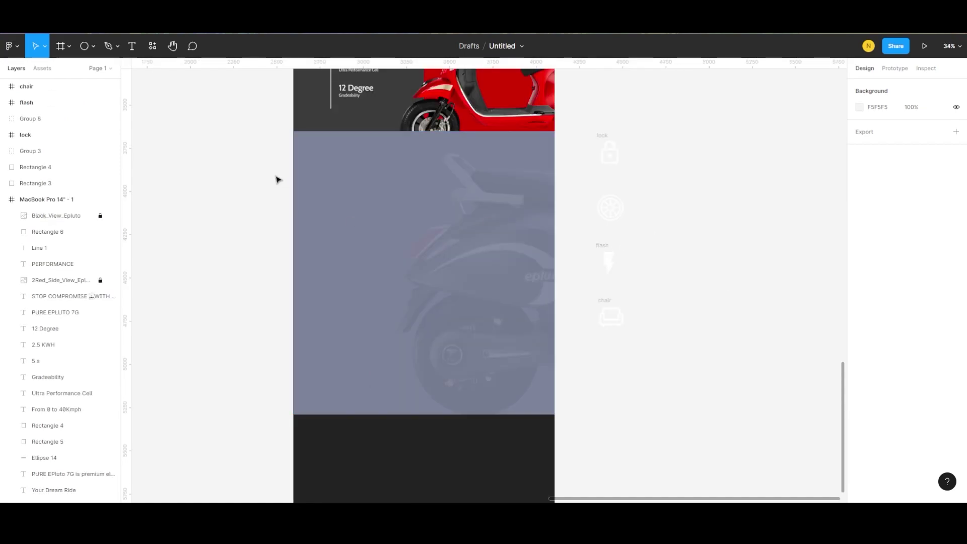
Step: Copy the grey Rectangle 4 into the landing page frame and resize it into a small top-left box
scroll(564, 175, "down", 3)
scroll(564, 175, "up", 3)
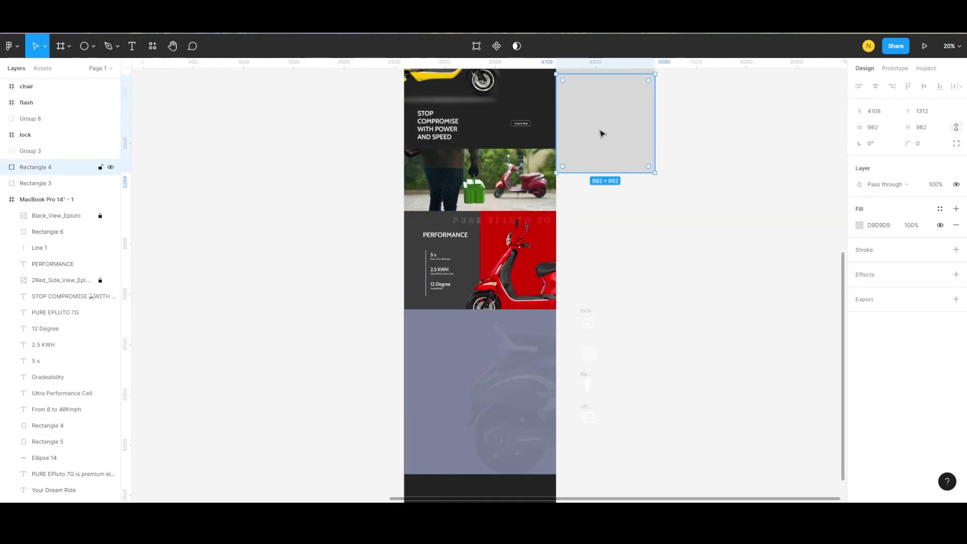
mouse_move(602, 132)
left_mouse_down()
mouse_move(449, 392)
mouse_move(456, 381)
left_mouse_up()
scroll(450, 392, "up", 5)
left_click_drag(469, 460, 469, 324)
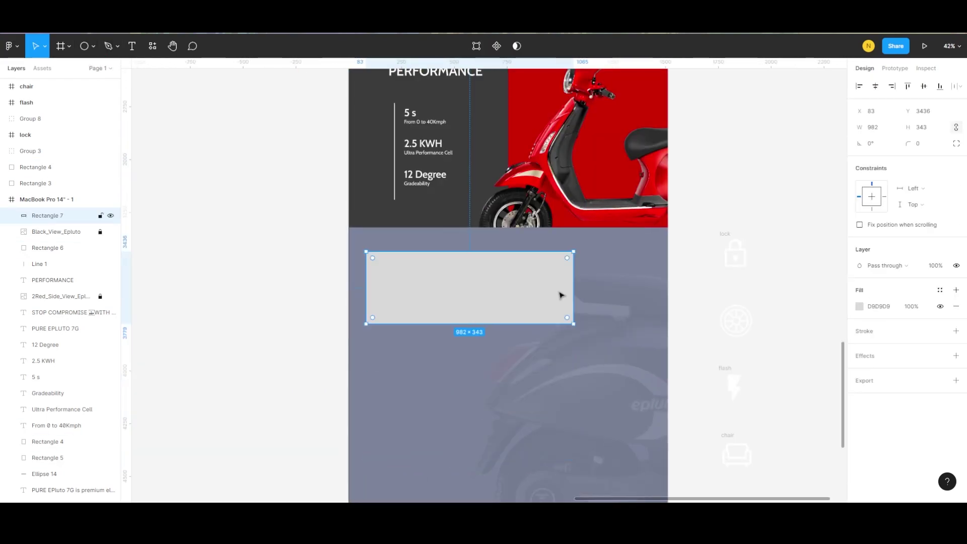
left_click_drag(572, 294, 487, 276)
left_click_drag(426, 324, 426, 313)
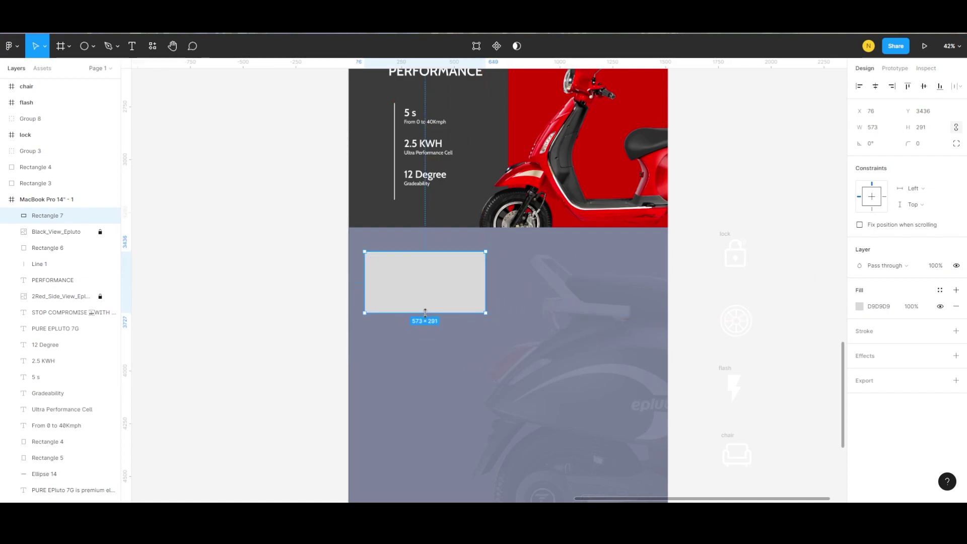
left_click_drag(366, 286, 398, 285)
left_click_drag(438, 250, 417, 286)
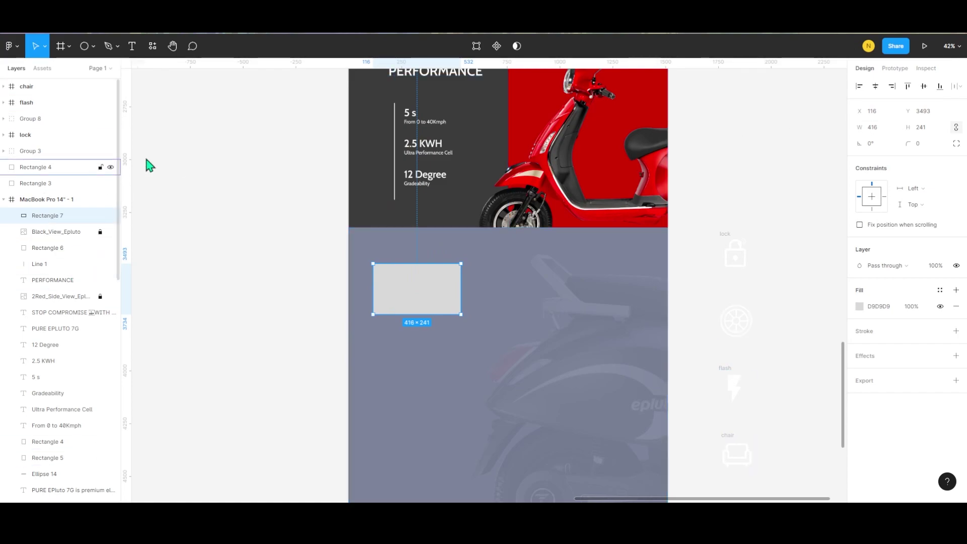
Step: Show the frame's column layout grid and line the box up with the columns
key("Tab")
left_click(50, 199)
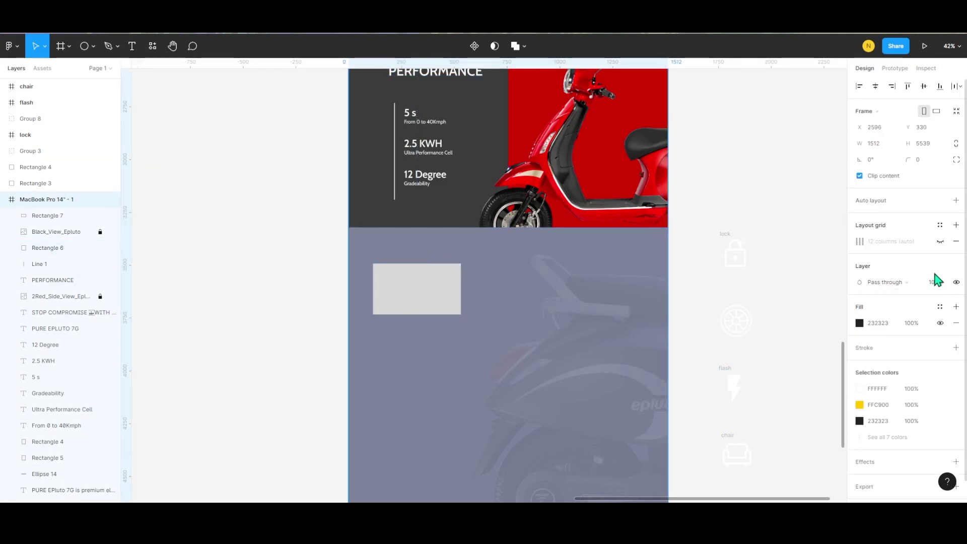
left_click(939, 242)
left_click_drag(422, 304, 418, 302)
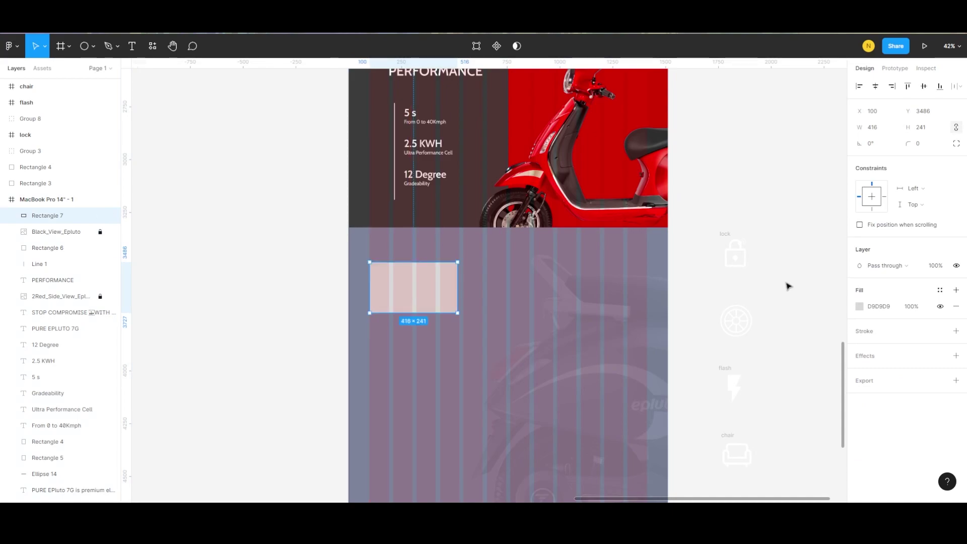
Step: Remove the box's fill, give it an 8px white FFFFFF stroke, and round its corners
left_click(956, 330)
left_click(956, 307)
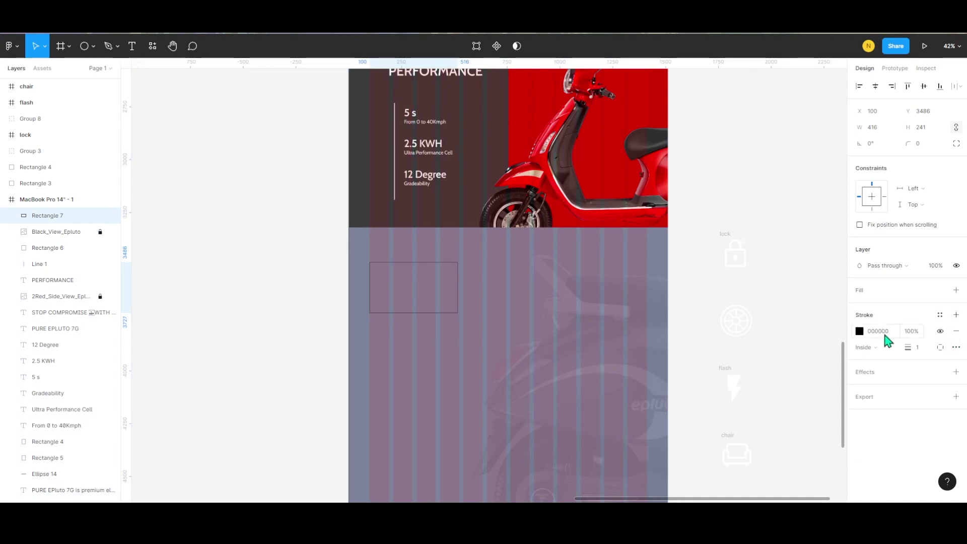
left_click(859, 331)
type("FFFFFF")
left_click(837, 240)
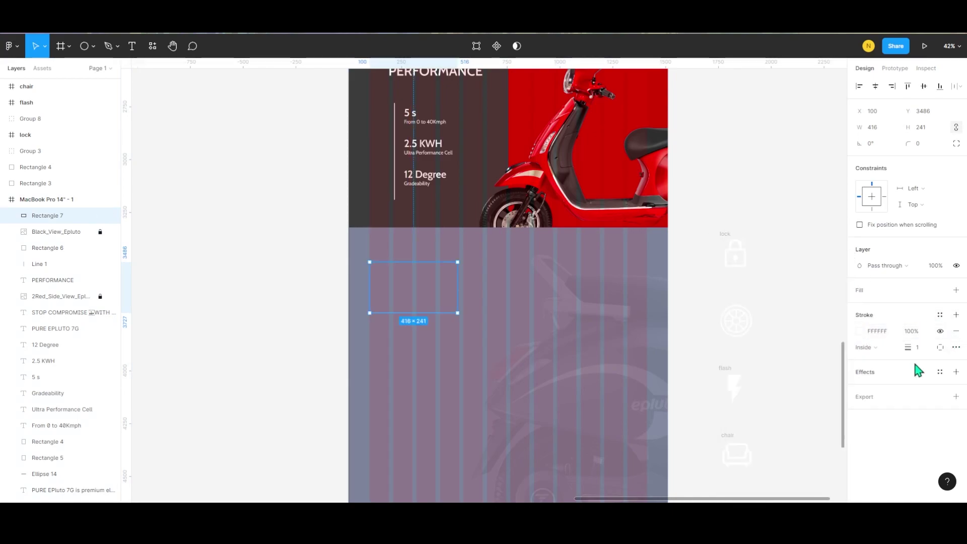
left_click(916, 347)
type("8")
key("Return")
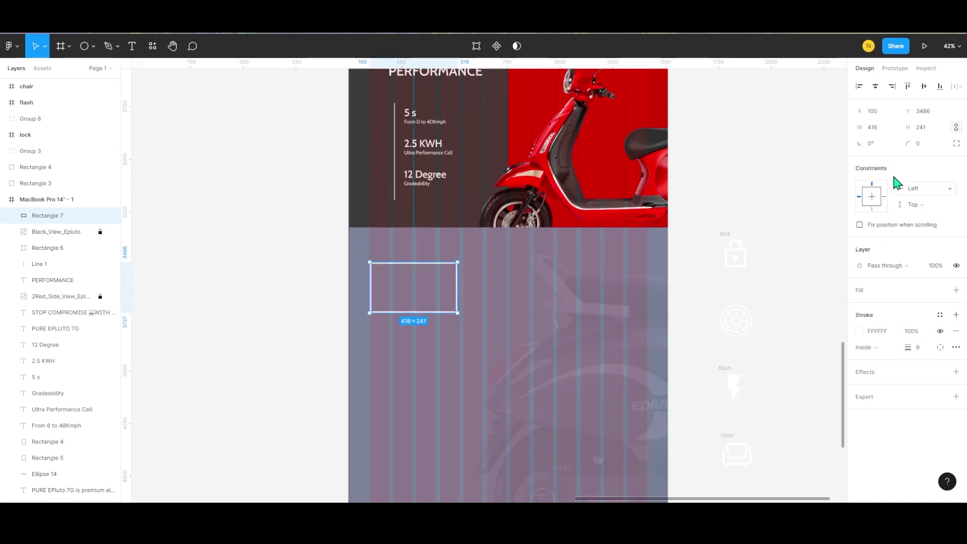
left_click(918, 143)
type("12")
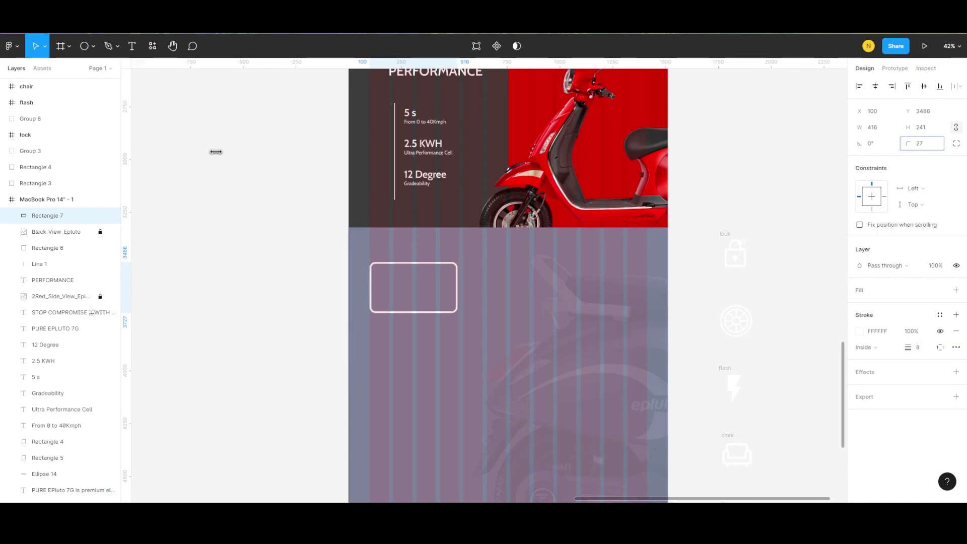
Step: Widen the box slightly to 424 px wide
scroll(371, 292, "up", 5)
left_click_drag(641, 270, 647, 270)
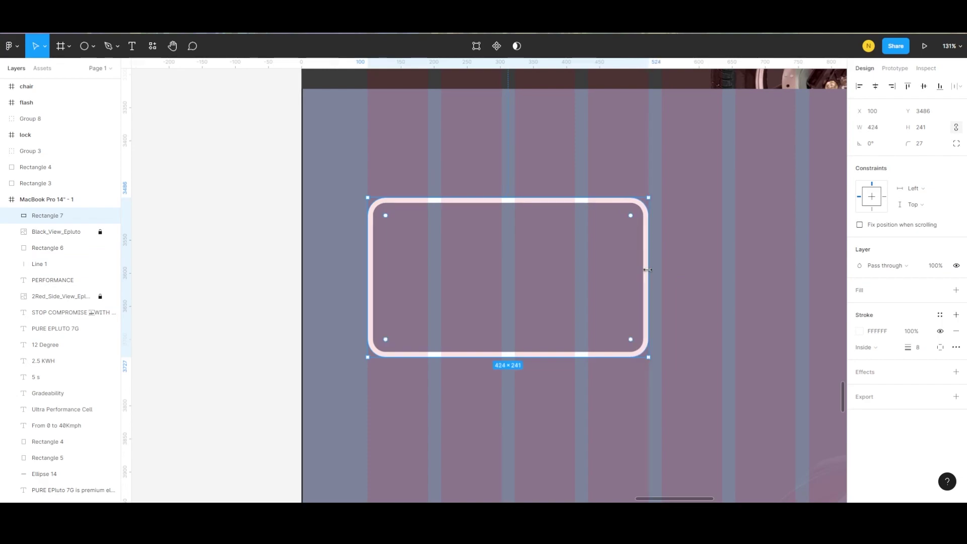
scroll(370, 263, "down", 5)
left_click(370, 262)
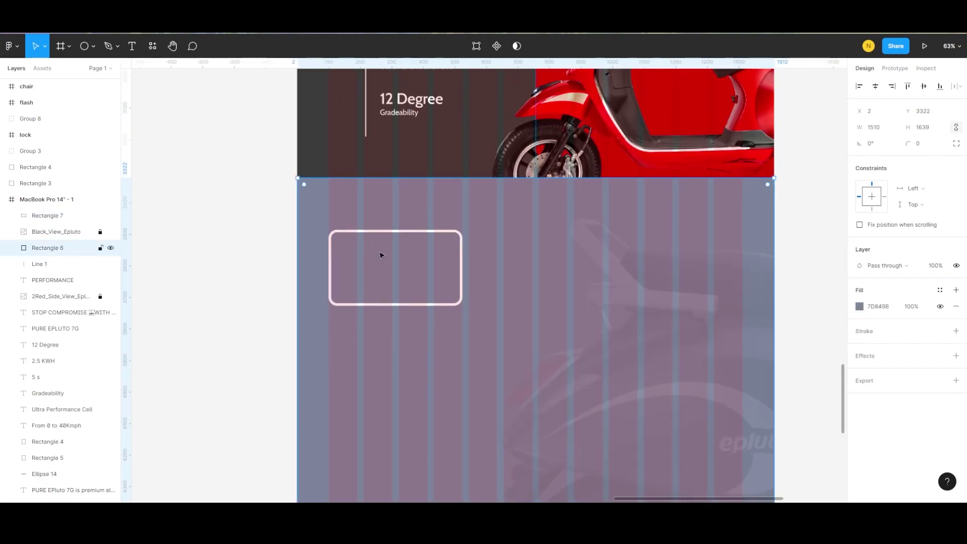
scroll(381, 255, "up", 3)
Step: Add the 002 number in Digital Numbers with 0% letter spacing, placed top-left in the box
key("t")
left_click(373, 252)
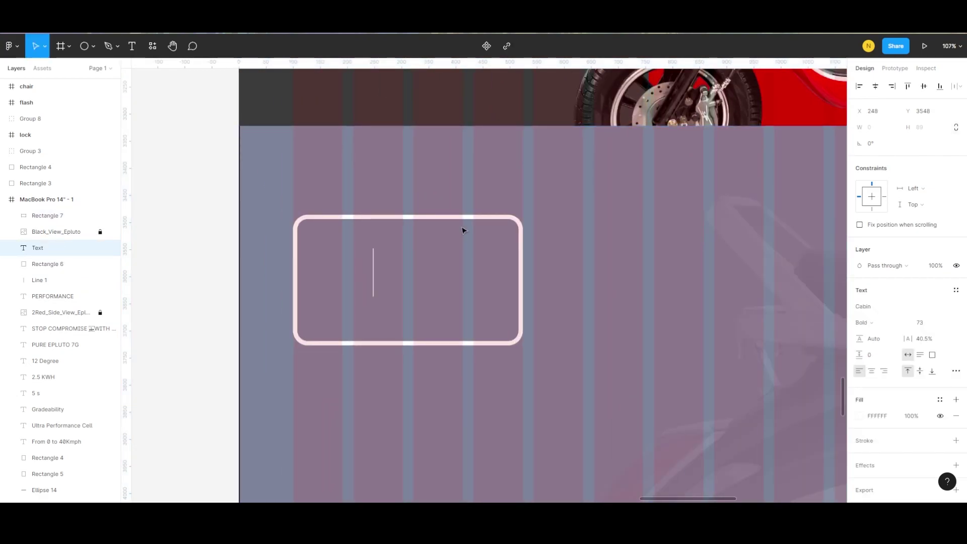
type("002")
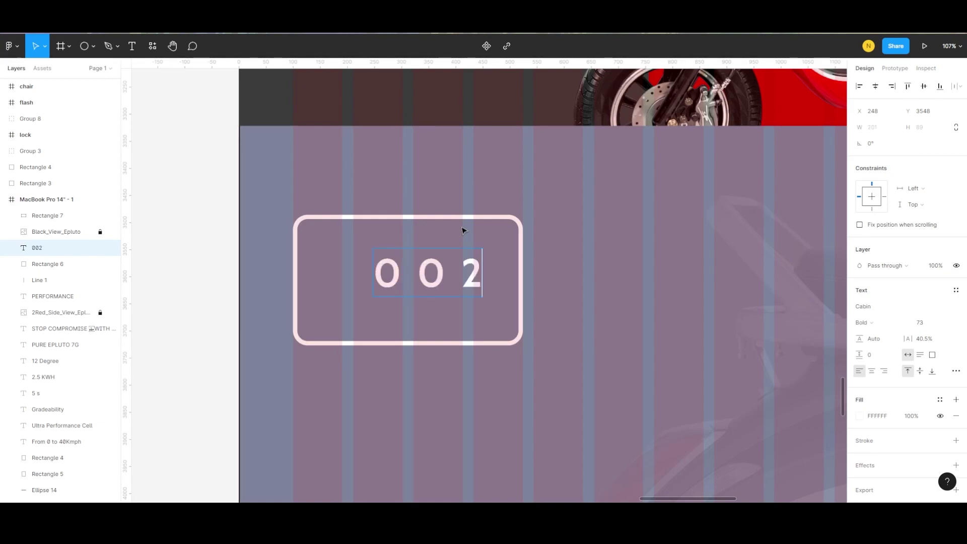
type("0")
key("Return")
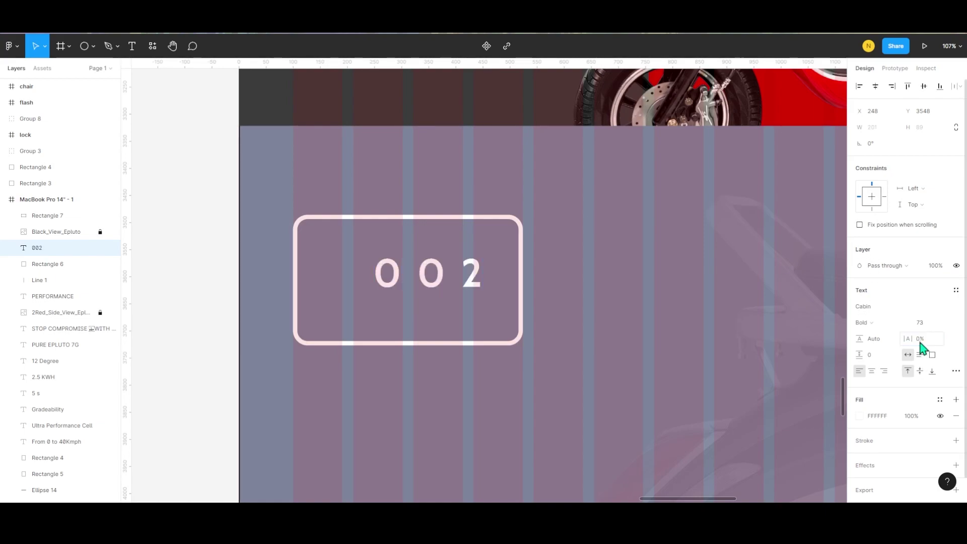
key("Escape")
left_click(923, 338)
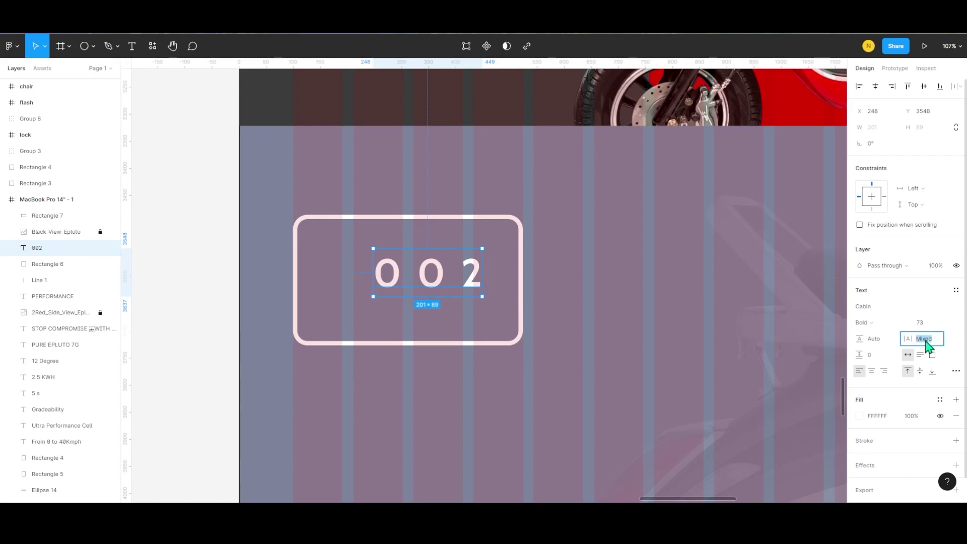
type("0")
key("Return")
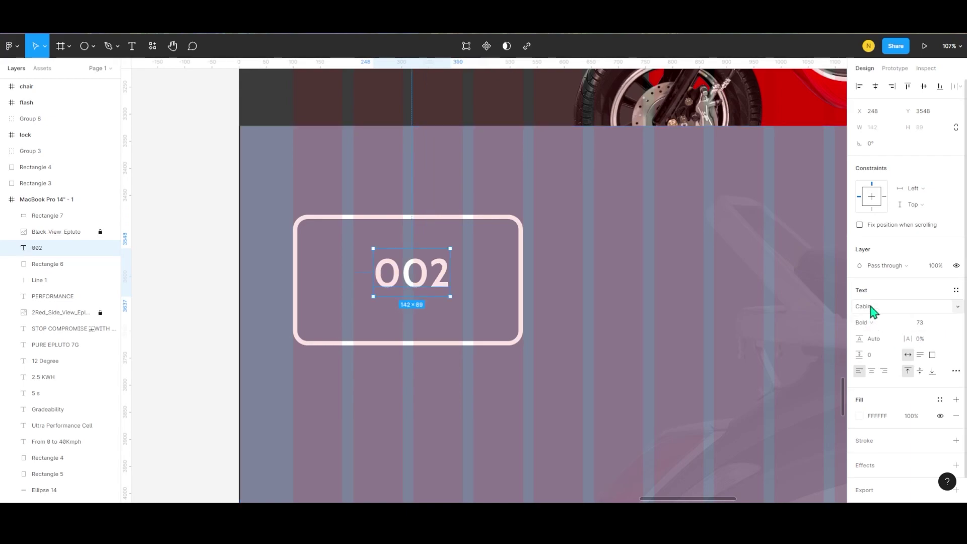
type("Digital")
key("Return")
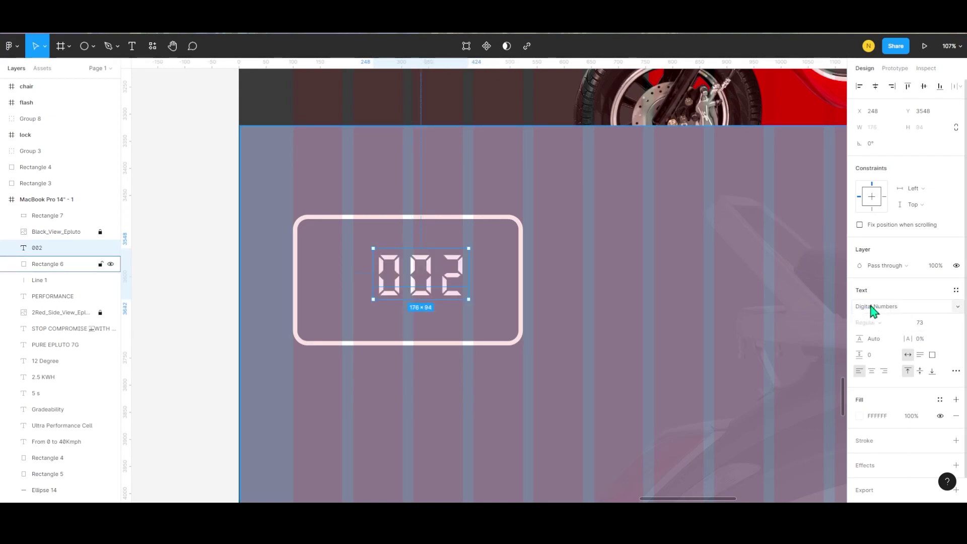
left_click_drag(414, 279, 400, 260)
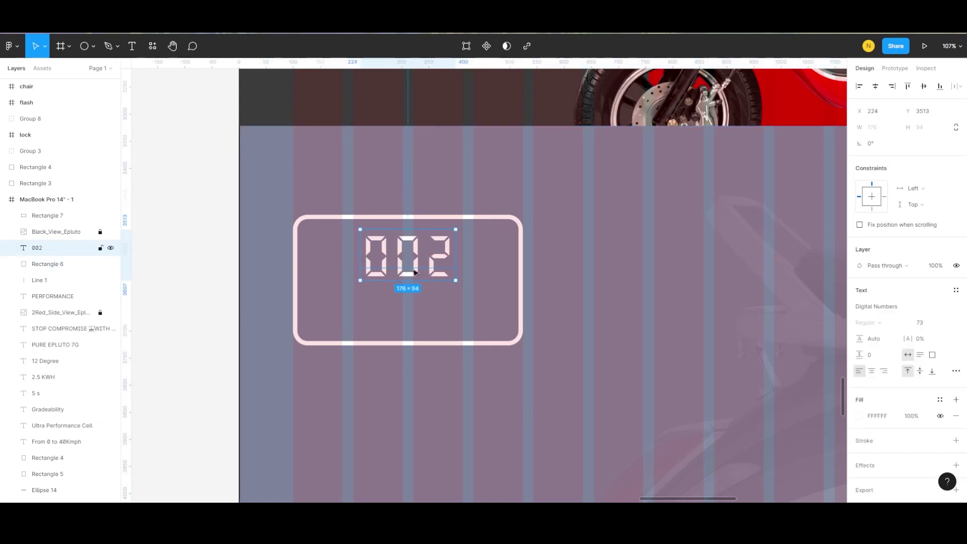
Step: Fade the two leading zeros of 002 to a low fill opacity
double_click(395, 258)
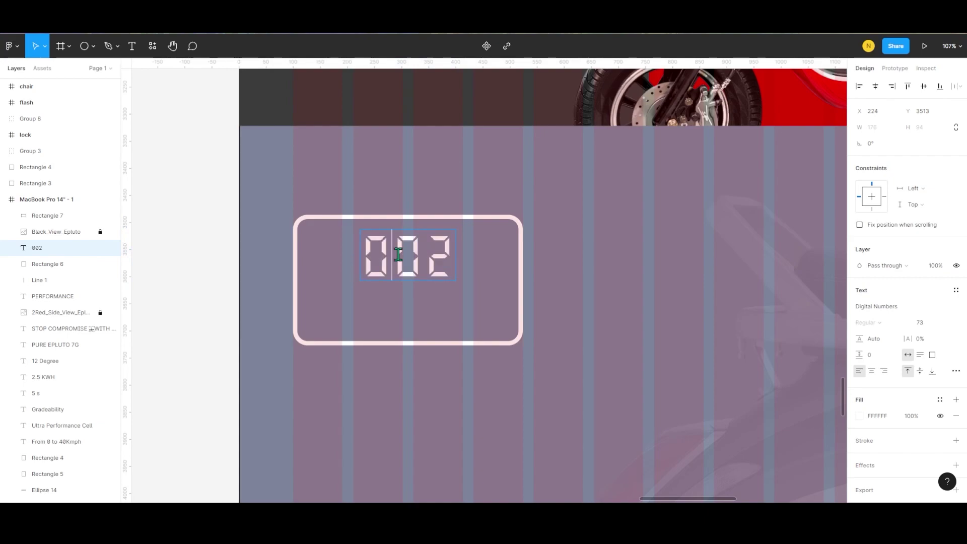
left_click_drag(426, 254, 363, 254)
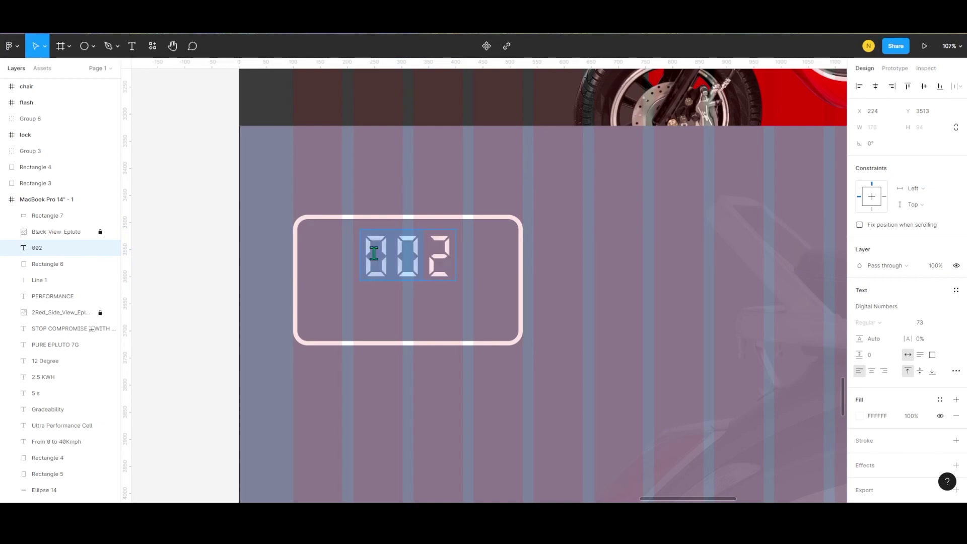
type("10")
key("Return")
left_click(910, 415)
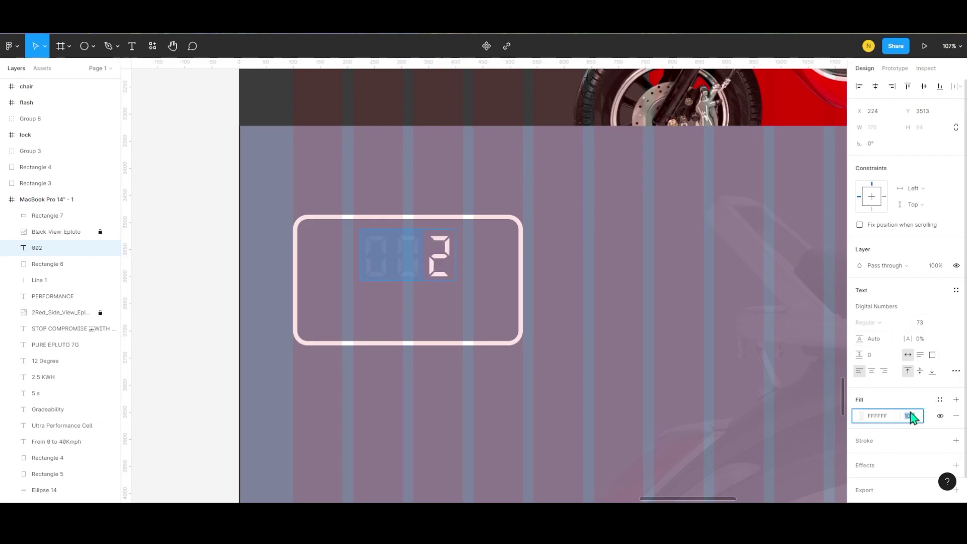
key("Return")
Step: Duplicate the 002 number and move the copy below it
key("Escape")
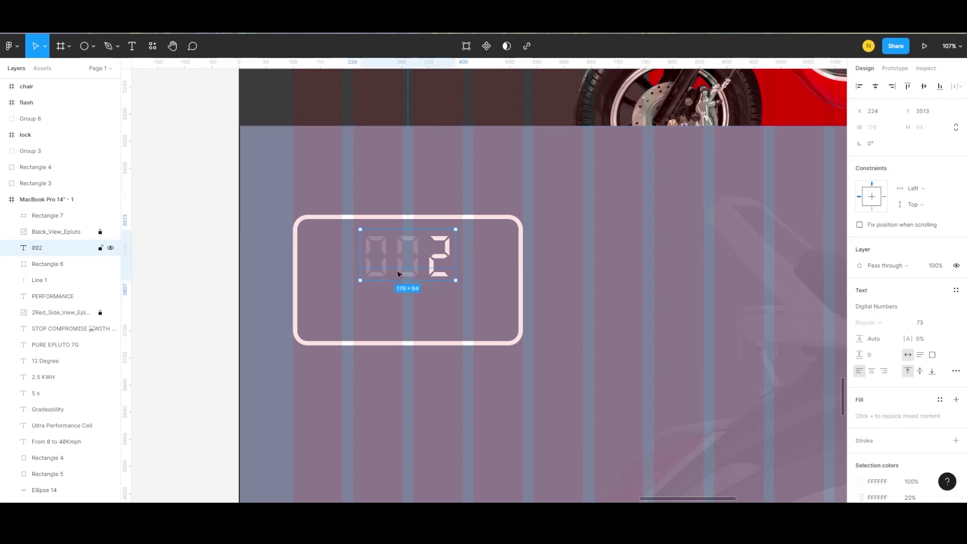
key("ctrl+d")
left_click_drag(413, 285, 410, 341)
Step: Turn the copy into a size-24 '00002' reading centred under the big number
left_click(920, 322)
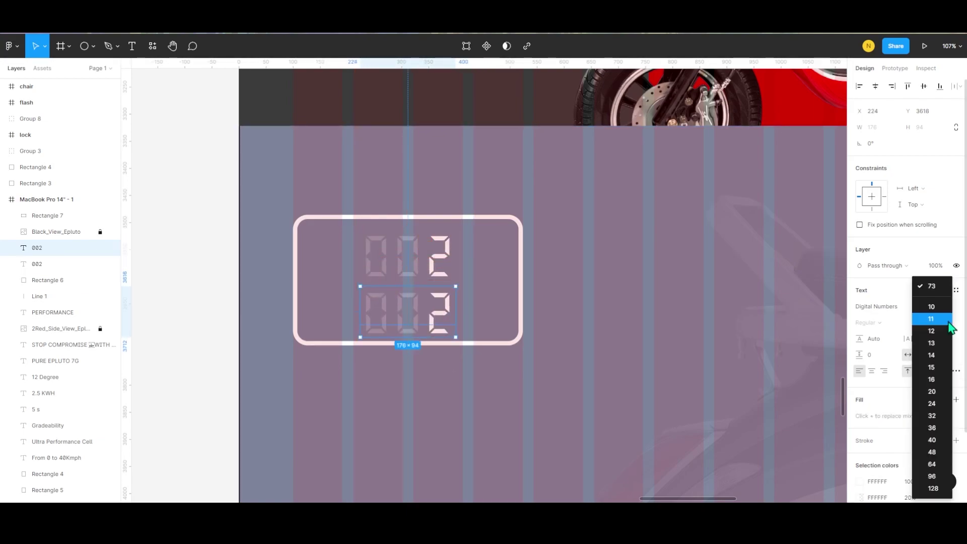
left_click(931, 391)
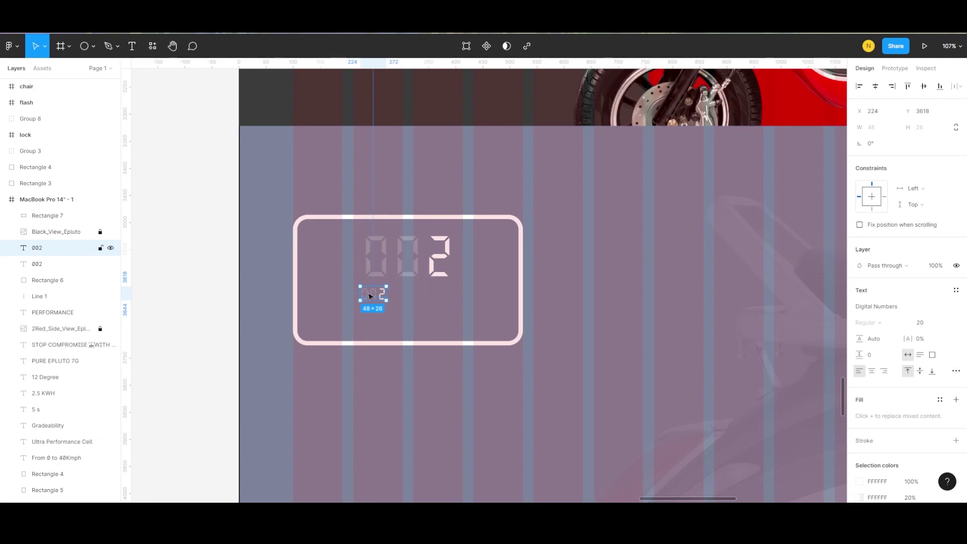
left_click_drag(368, 296, 403, 321)
double_click(405, 317)
type("00002")
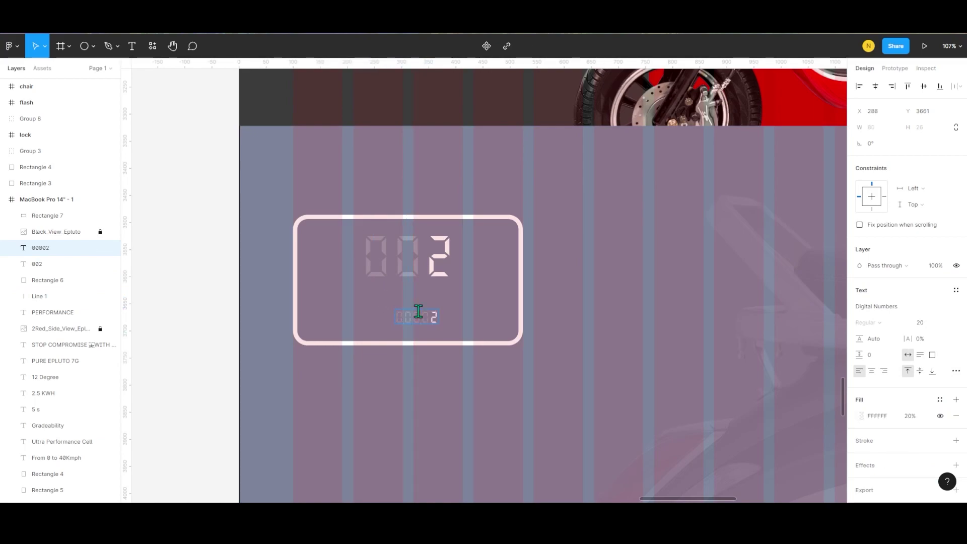
left_click(927, 322)
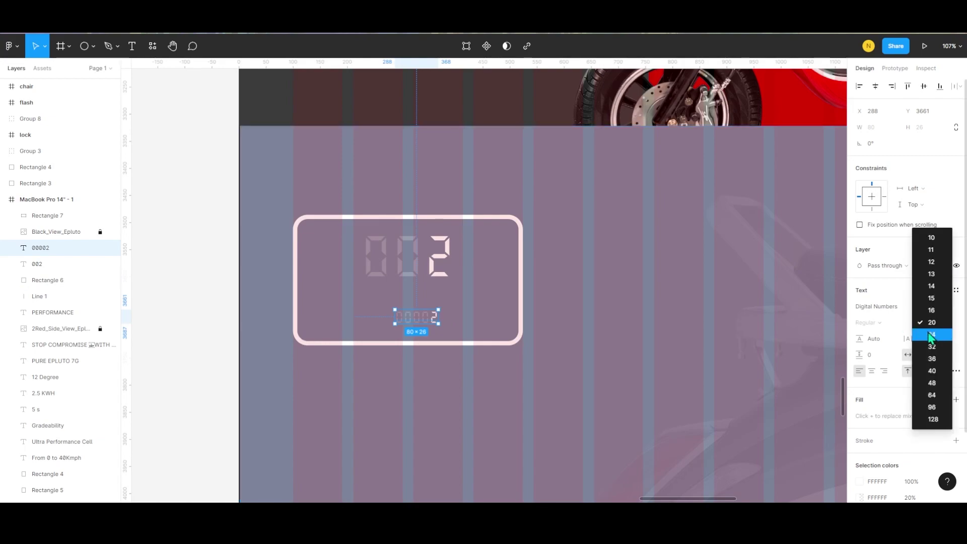
left_click(932, 348)
left_click(462, 318)
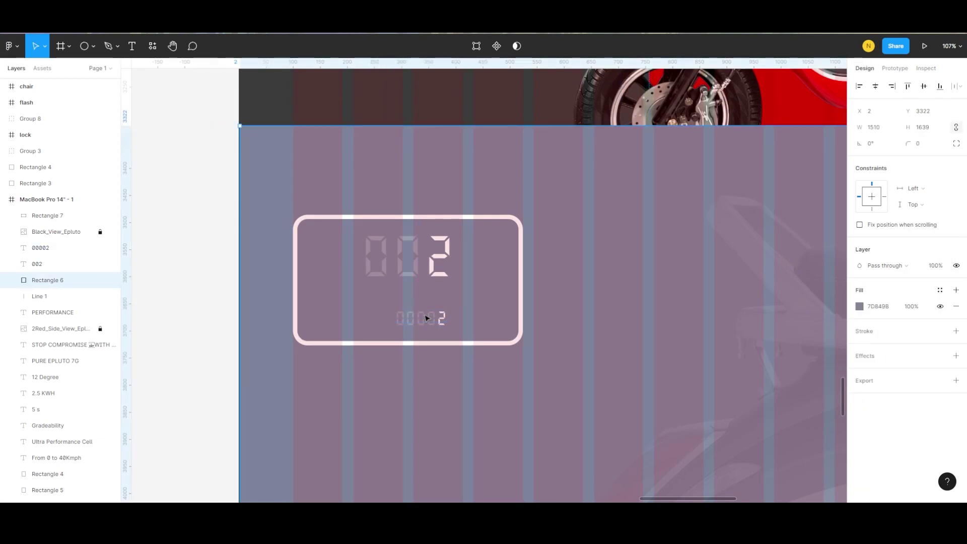
mouse_move(421, 319)
left_mouse_down()
mouse_move(408, 319)
mouse_move(409, 304)
left_mouse_up()
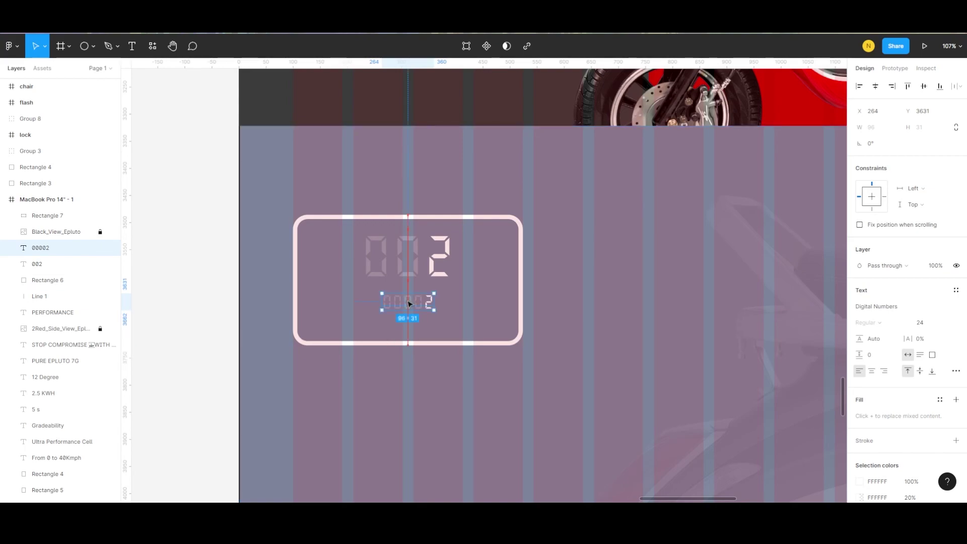
left_click(452, 304)
Step: Add a 'KM' label in Cabin right beside the 00002 reading
key("t")
left_click(452, 304)
type("KM")
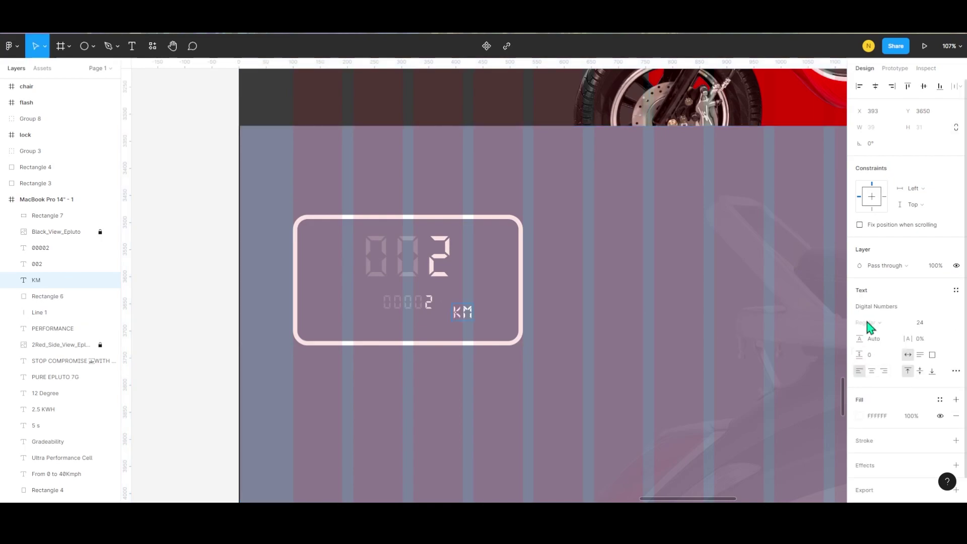
left_click(878, 307)
key("Return")
left_click(463, 312)
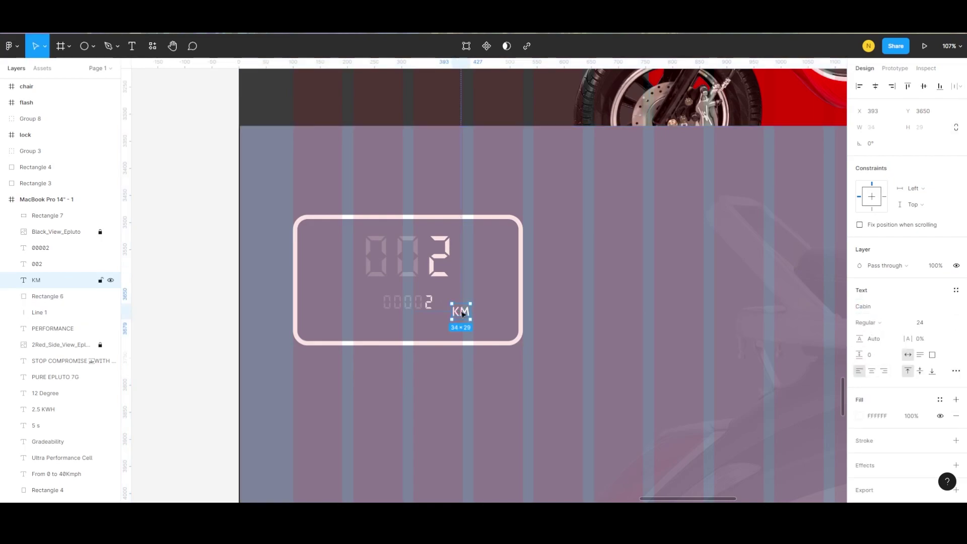
left_click_drag(462, 314, 458, 311)
scroll(450, 308, "up", 5)
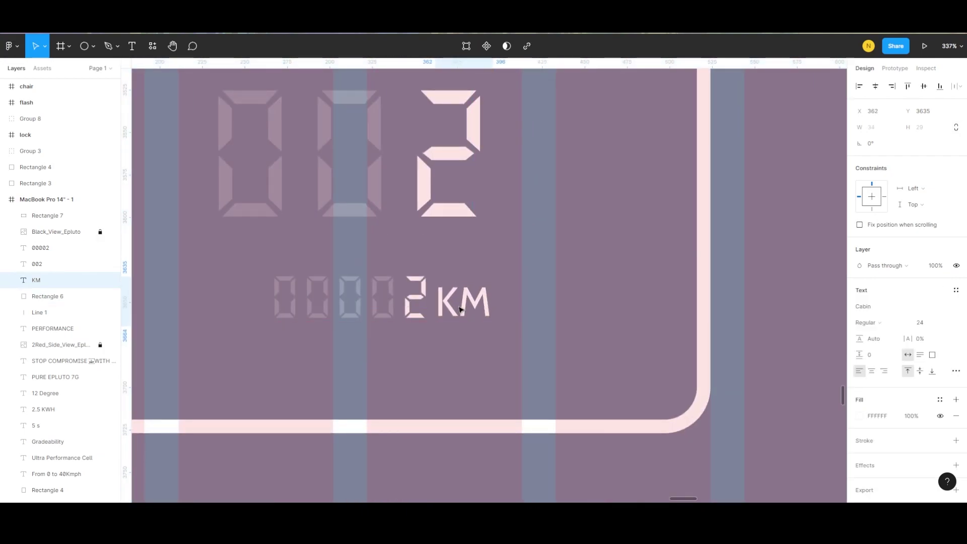
left_click(484, 336)
scroll(485, 298, "down", 5)
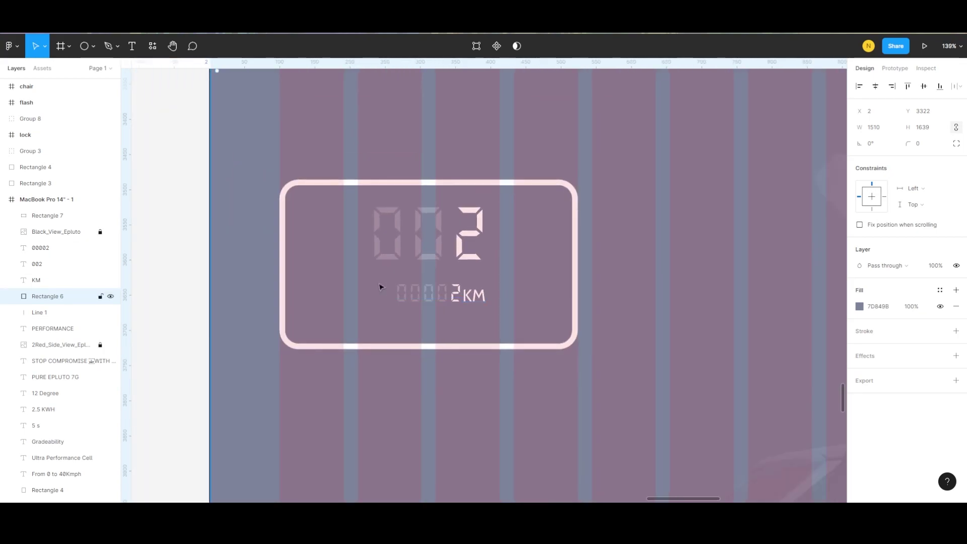
Step: Shift the 00002KM reading left and pull both sides of the dashboard border inward
left_click(444, 293)
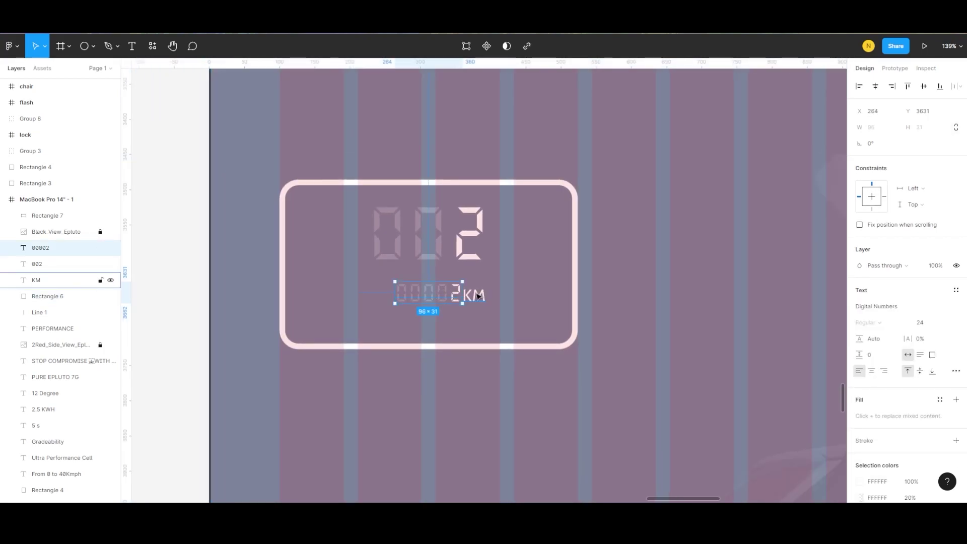
left_click_drag(448, 296, 436, 296)
left_click(420, 323)
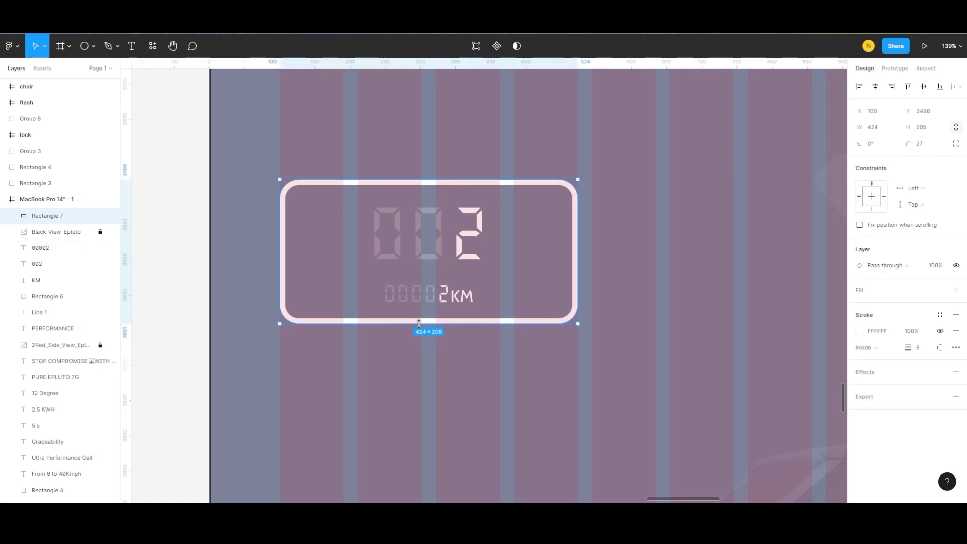
left_click_drag(579, 268, 546, 268)
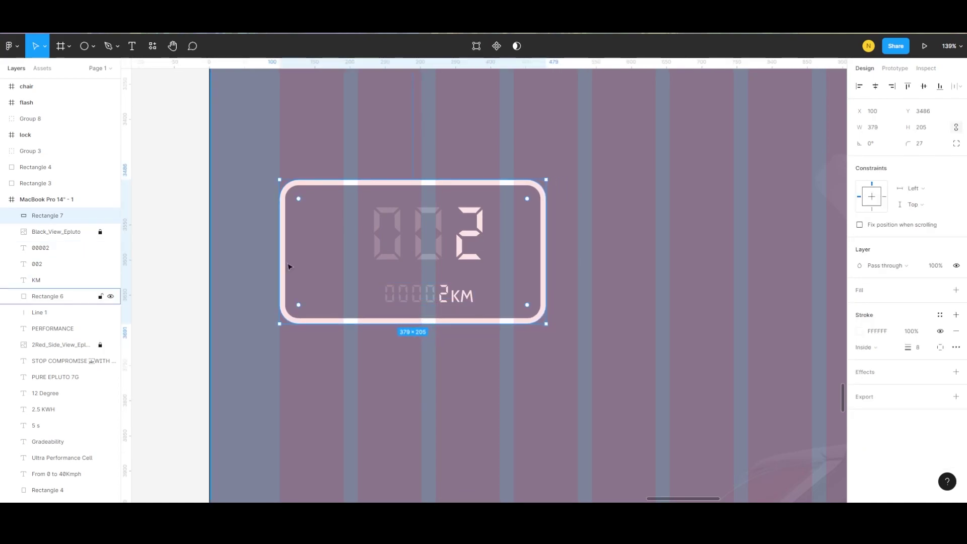
left_click_drag(280, 253, 308, 252)
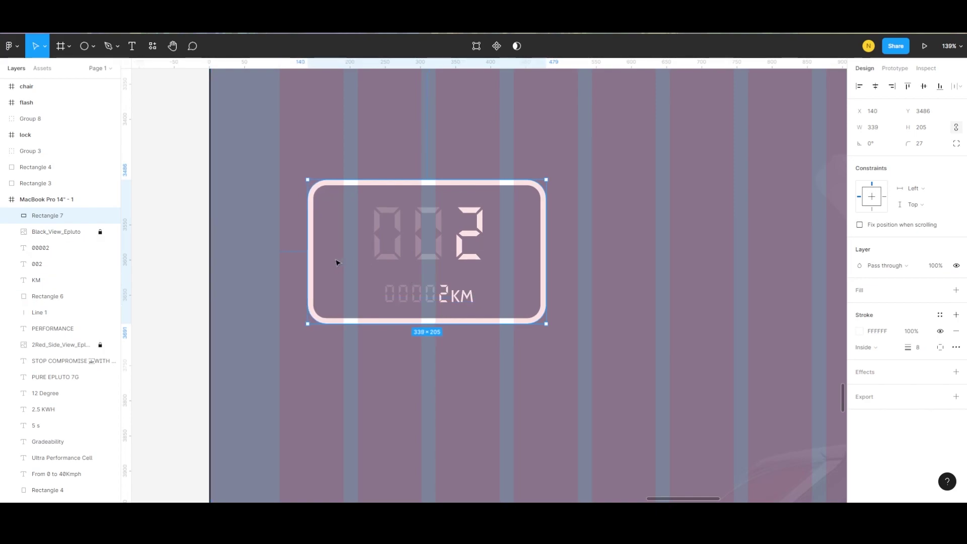
Step: Place the flash bolt icon in the box, shrunk to 12×38, left of the 002 reading
left_click(561, 233)
key("shift+2")
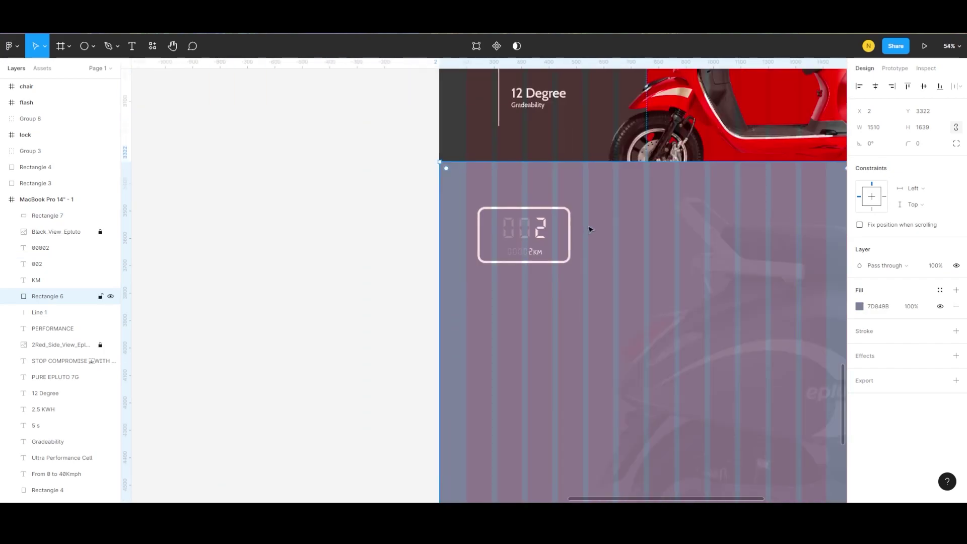
left_click_drag(719, 370, 363, 297)
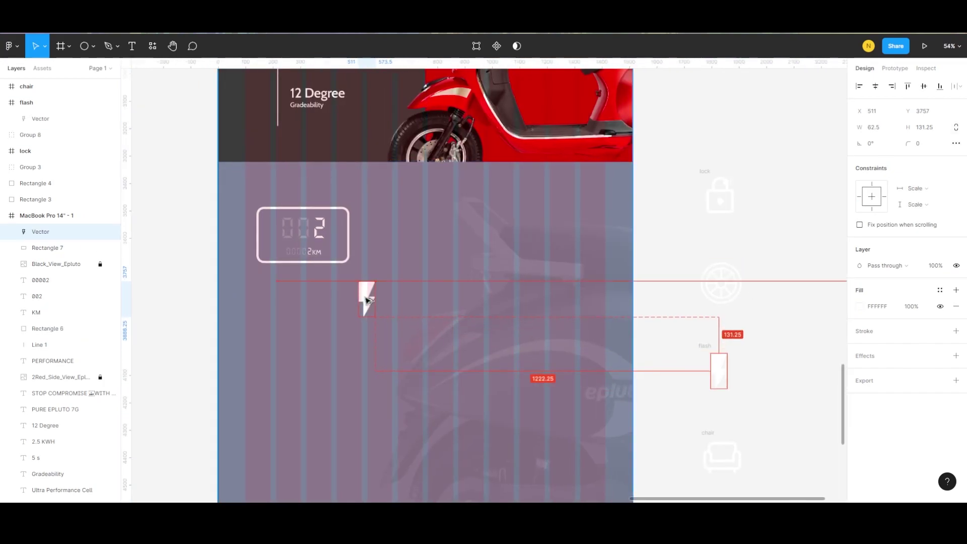
scroll(352, 297, "up", 5)
left_click_drag(541, 299, 340, 173)
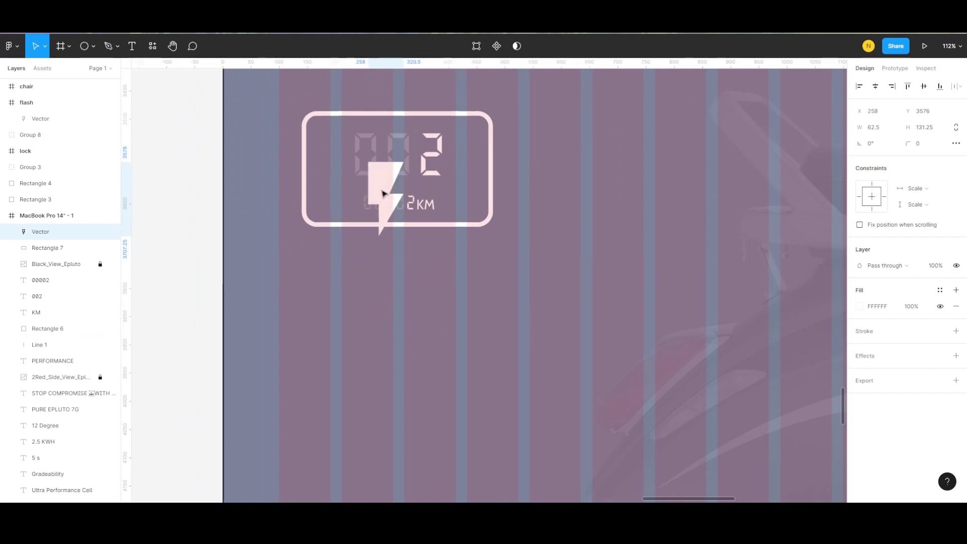
scroll(347, 166, "up", 5)
scroll(343, 182, "up", 3)
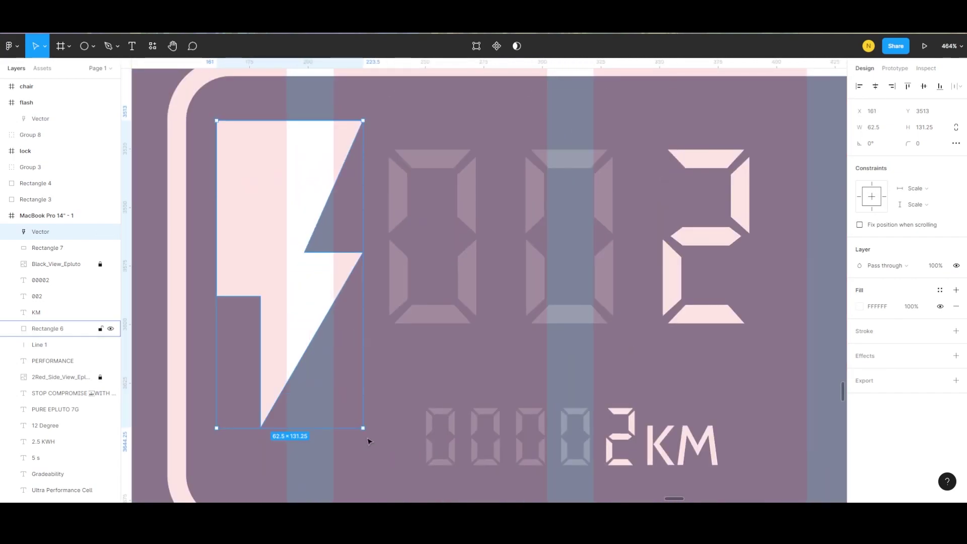
mouse_move(363, 428)
left_mouse_down()
mouse_move(272, 278)
mouse_move(259, 238)
mouse_move(275, 250)
left_mouse_up()
scroll(271, 241, "down", 3)
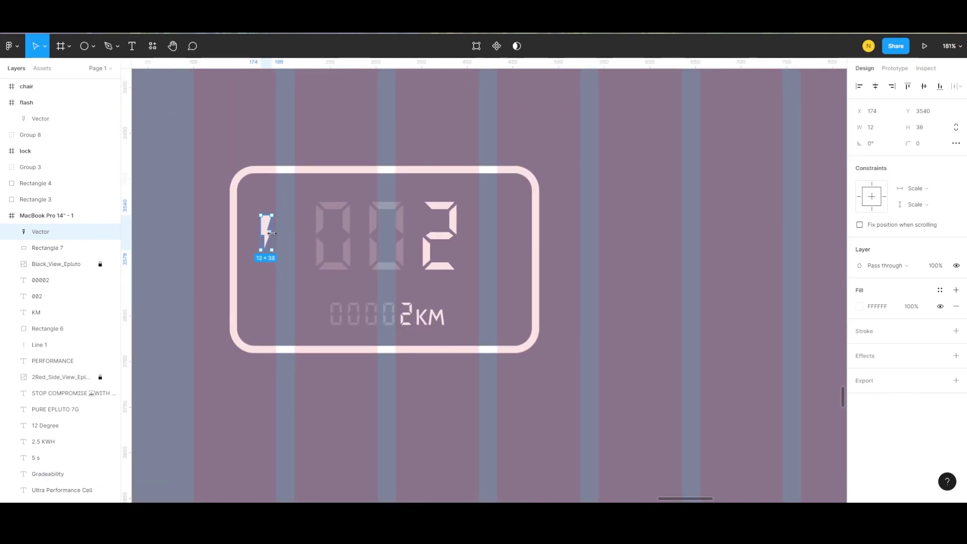
left_click(272, 233)
left_click_drag(266, 232, 269, 244)
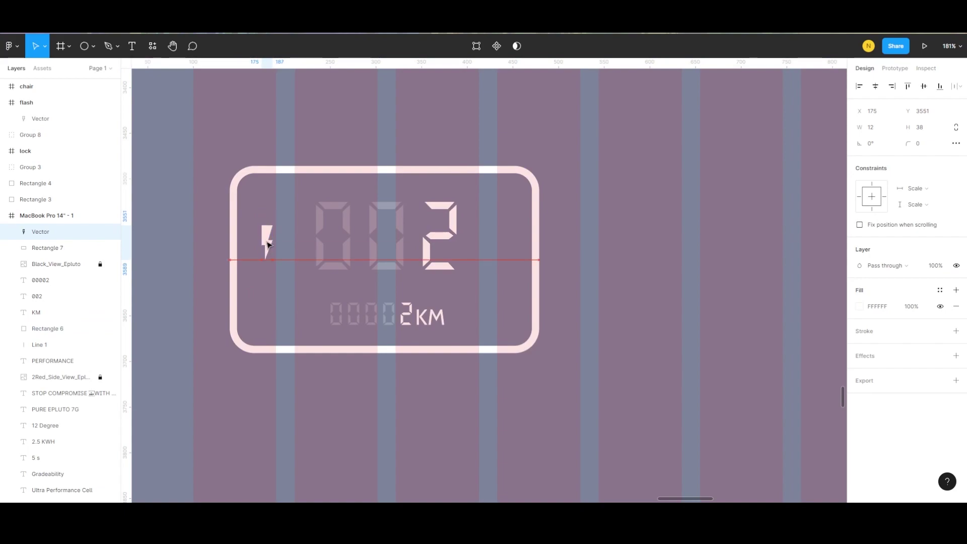
left_click(271, 291)
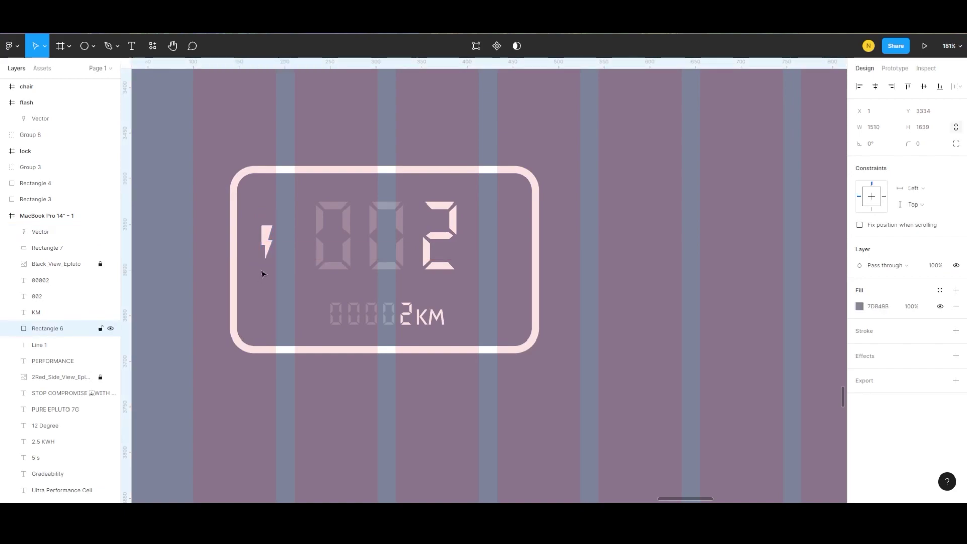
Step: Type an 'epluto' label below the bolt and set it in the Cabin font
key("t")
left_click(263, 274)
type("to")
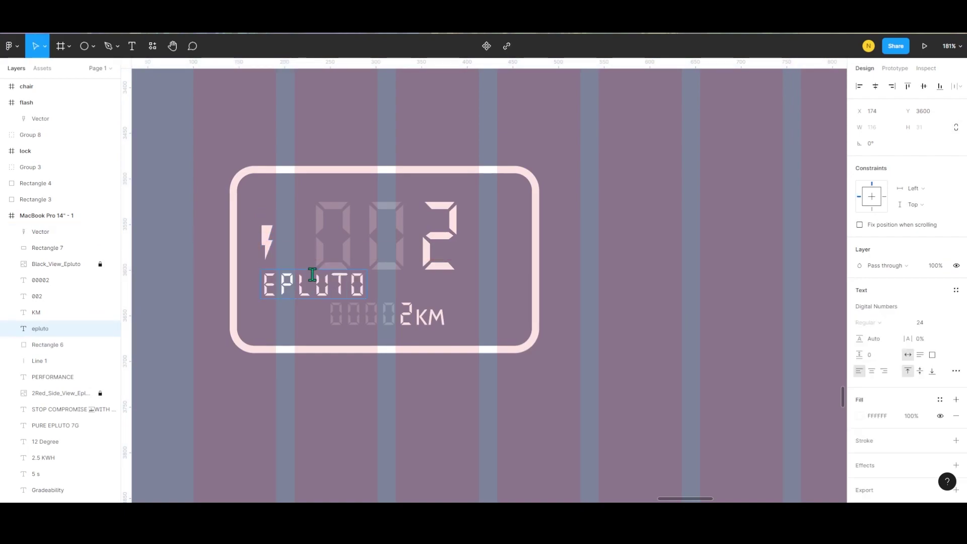
key("Escape")
left_click(881, 307)
type("d")
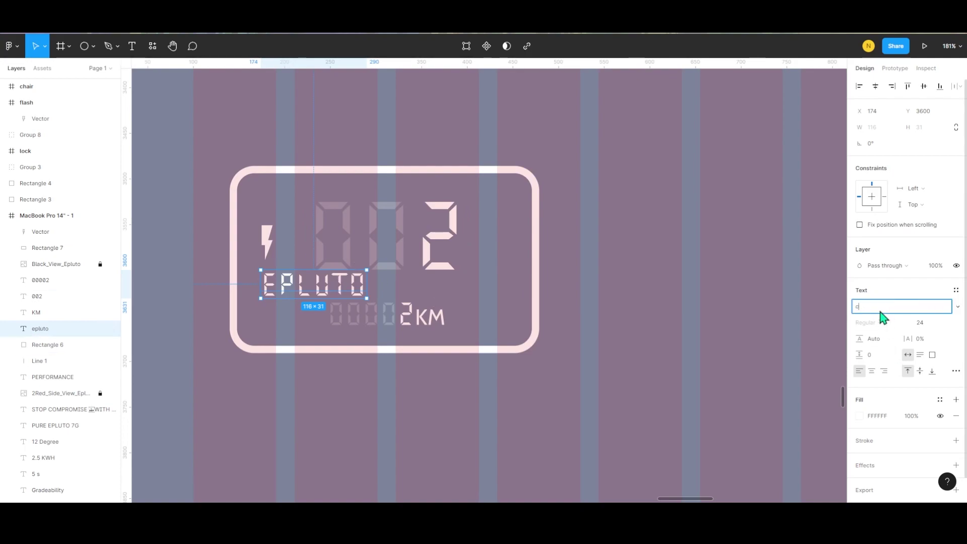
type("abin")
key("Return")
Step: Set the epluto label to size 10 and nudge it left under the bolt
left_click(938, 325)
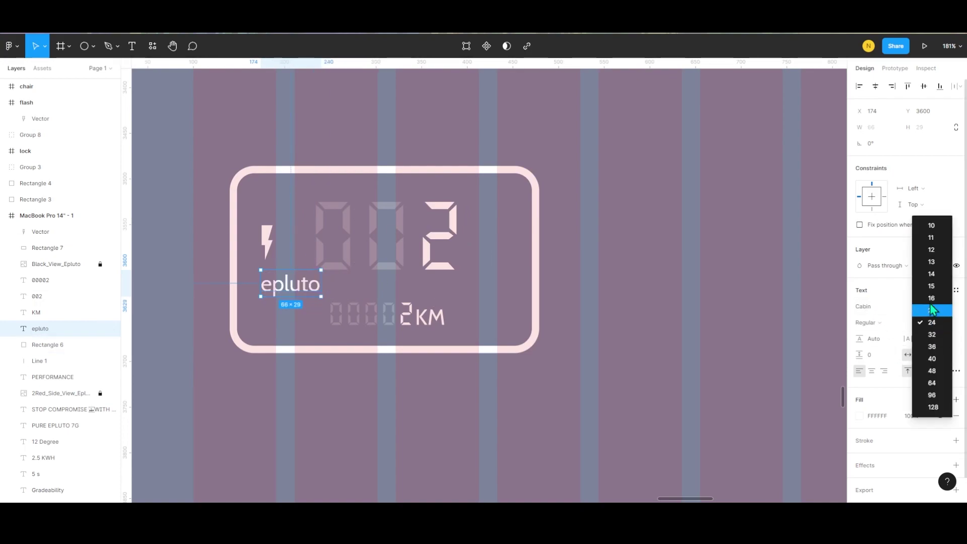
left_click(931, 225)
scroll(274, 282, "up", 5, "ctrl")
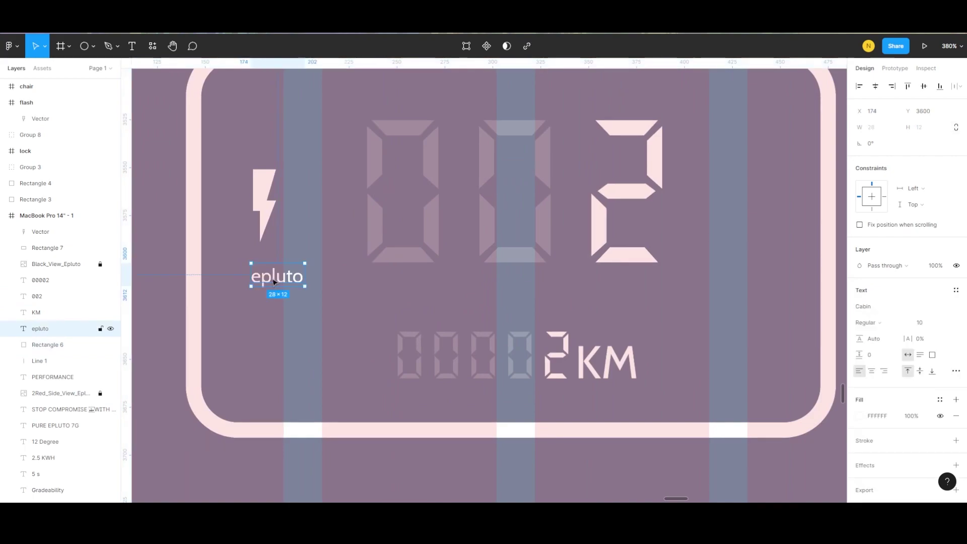
left_click_drag(275, 282, 260, 283)
left_click(270, 324)
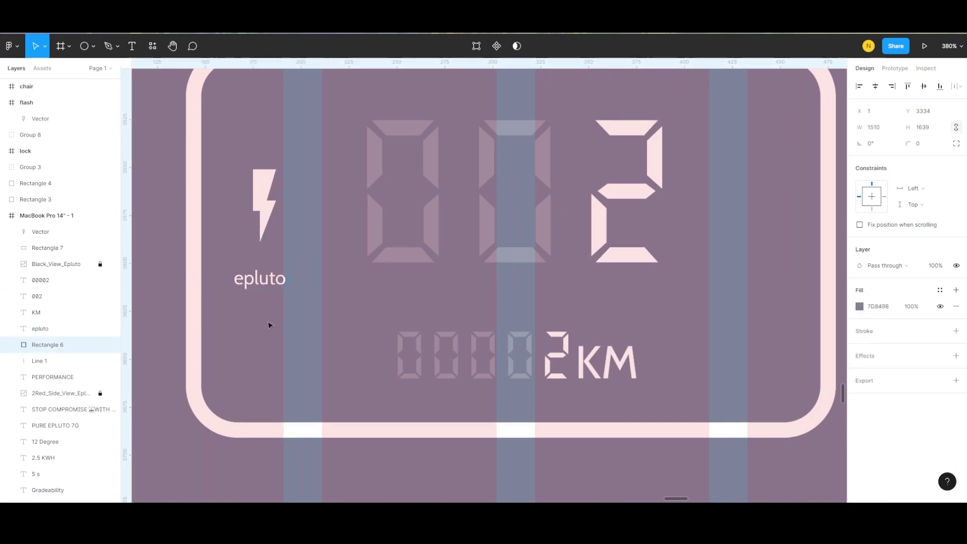
scroll(302, 254, "down", 3, "ctrl")
scroll(302, 253, "down", 6, "ctrl")
Step: Add the 'Wide LED Screen with Multi Speed Modes' caption below the dashboard at size 24
key("t")
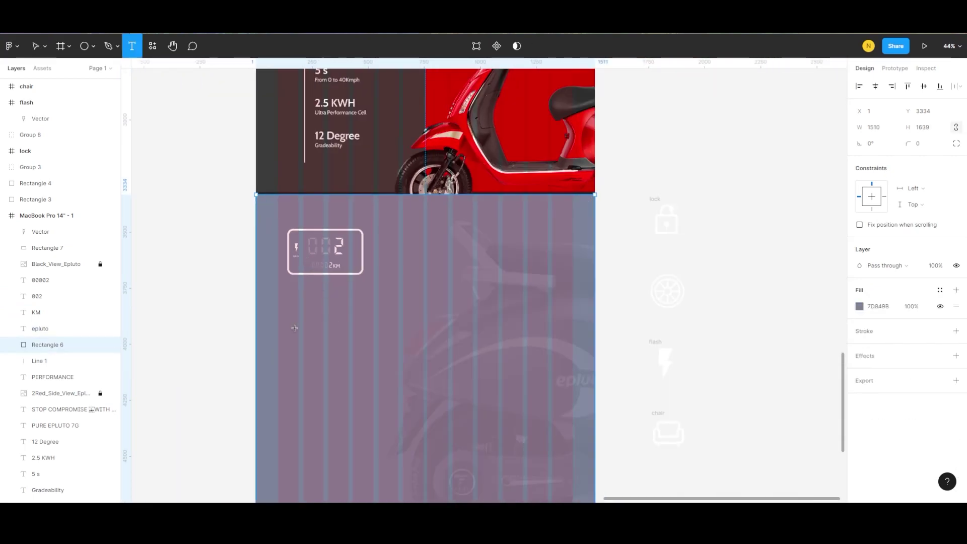
left_click(296, 302)
scroll(323, 297, "up", 6, "ctrl")
scroll(312, 301, "up", 6, "ctrl")
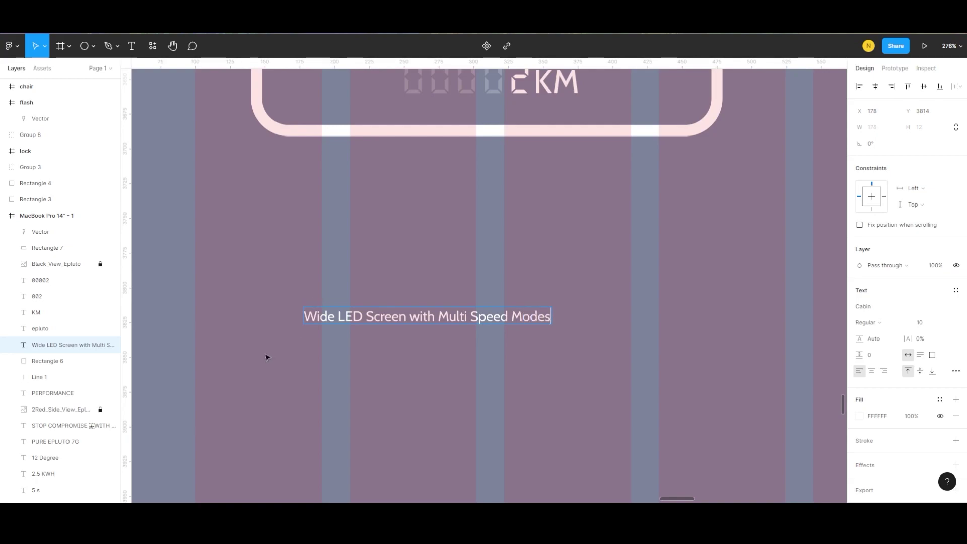
key("Escape")
scroll(267, 357, "down", 3)
left_click(945, 323)
left_click(936, 403)
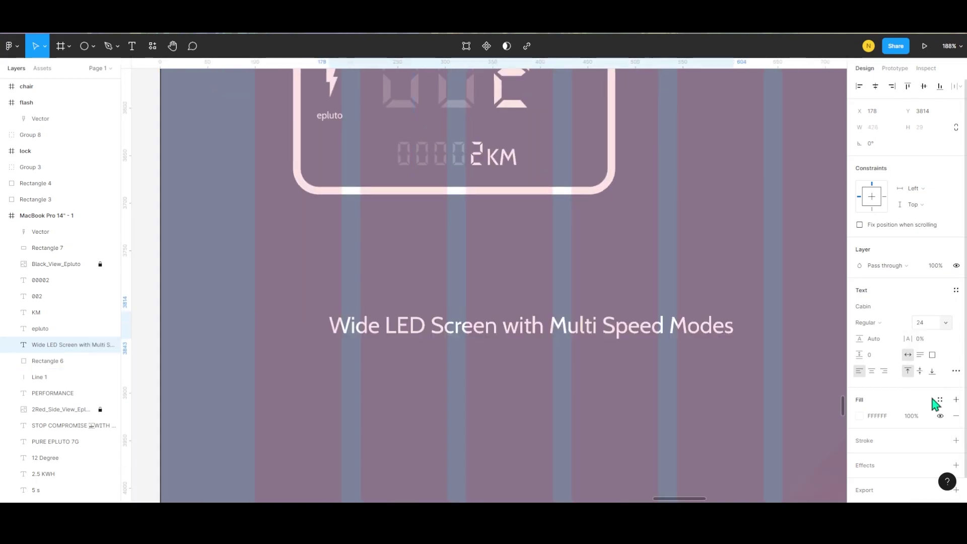
left_click(498, 362)
Step: Snap the background rectangle to the frame's corner, lock it, and rename it 'grey'
scroll(454, 331, "down", 5)
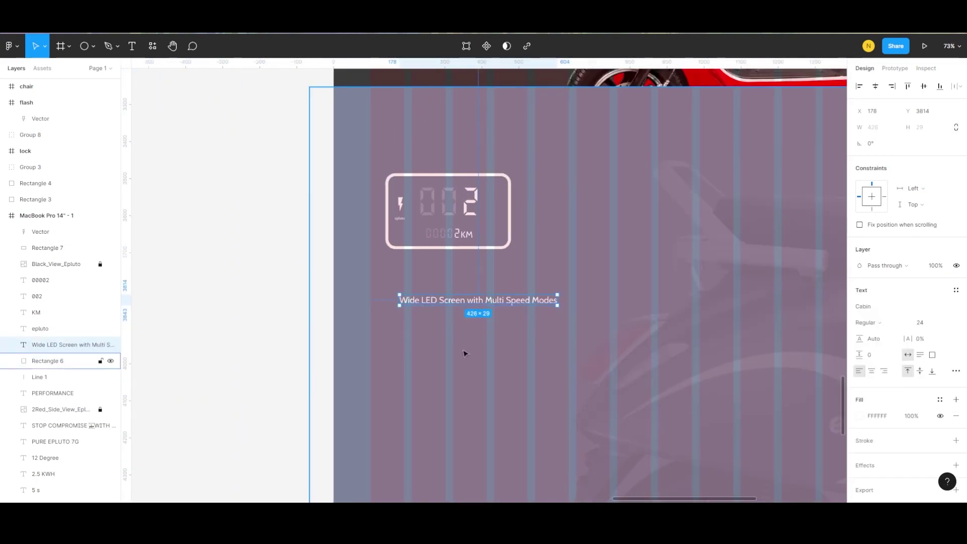
scroll(464, 351, "down", 3)
left_click(464, 352)
left_click_drag(526, 289, 524, 283)
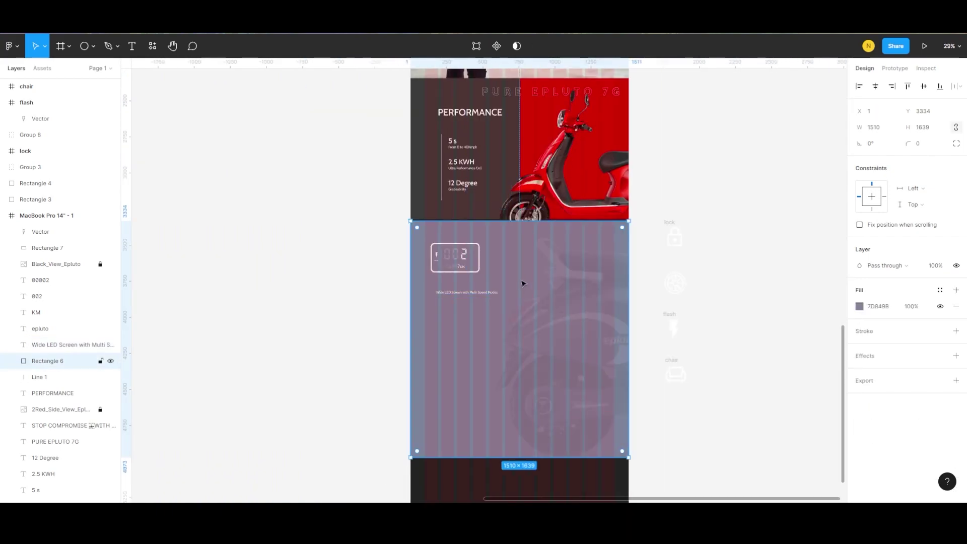
scroll(522, 281, "up", 2)
scroll(501, 280, "up", 3)
left_click_drag(540, 222, 538, 215)
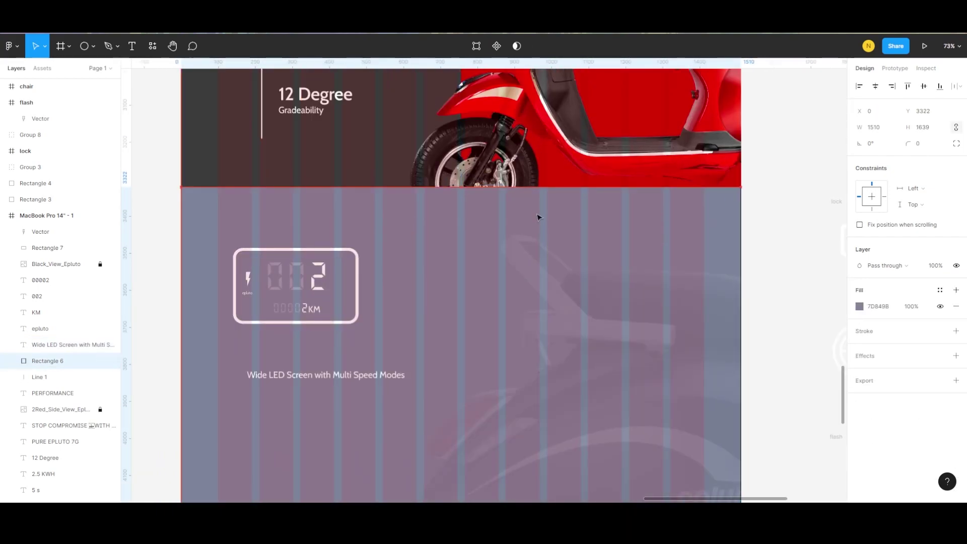
left_click(101, 360)
double_click(75, 360)
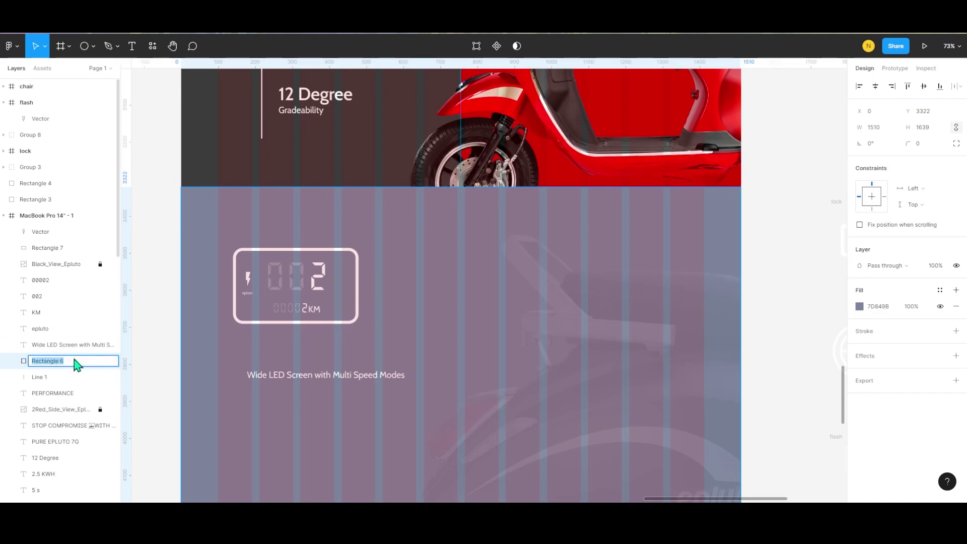
type("grey")
key("Return")
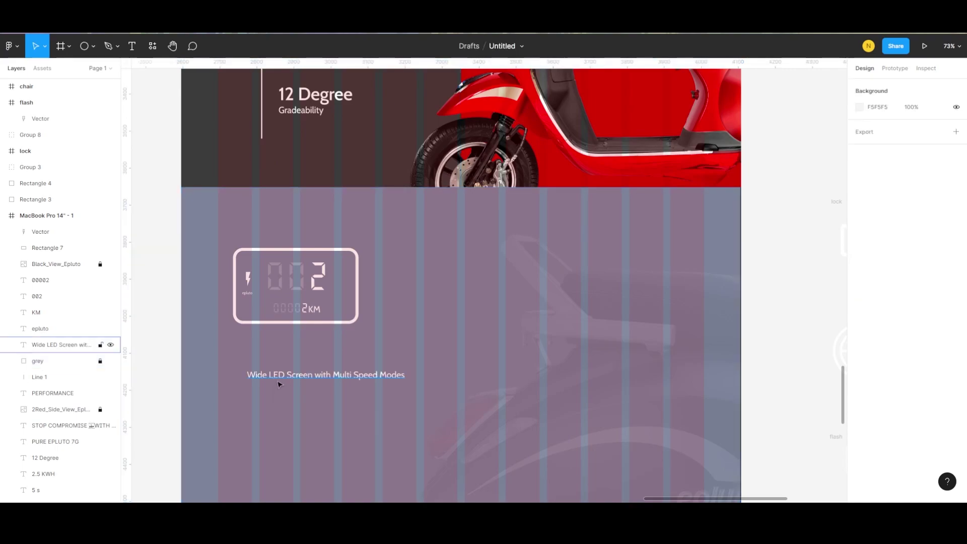
Step: Move the caption up under the dashboard box and rewrap it onto two lines
left_click(298, 377)
left_click_drag(309, 377, 295, 346)
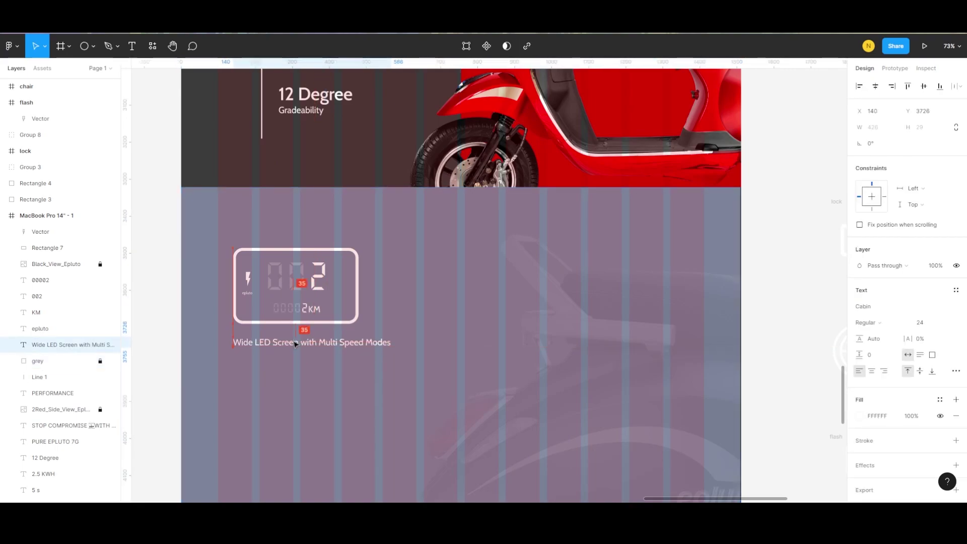
double_click(353, 341)
left_click(366, 341)
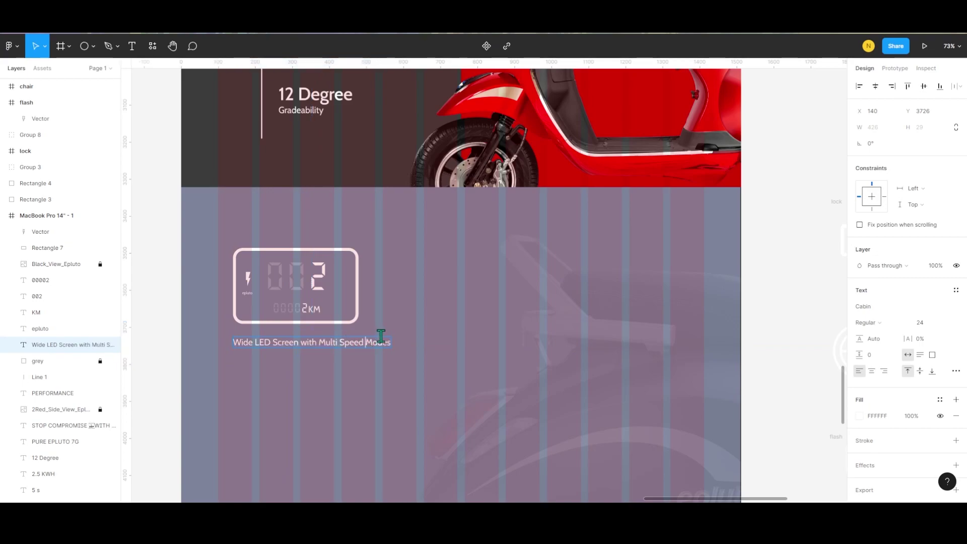
key("Return")
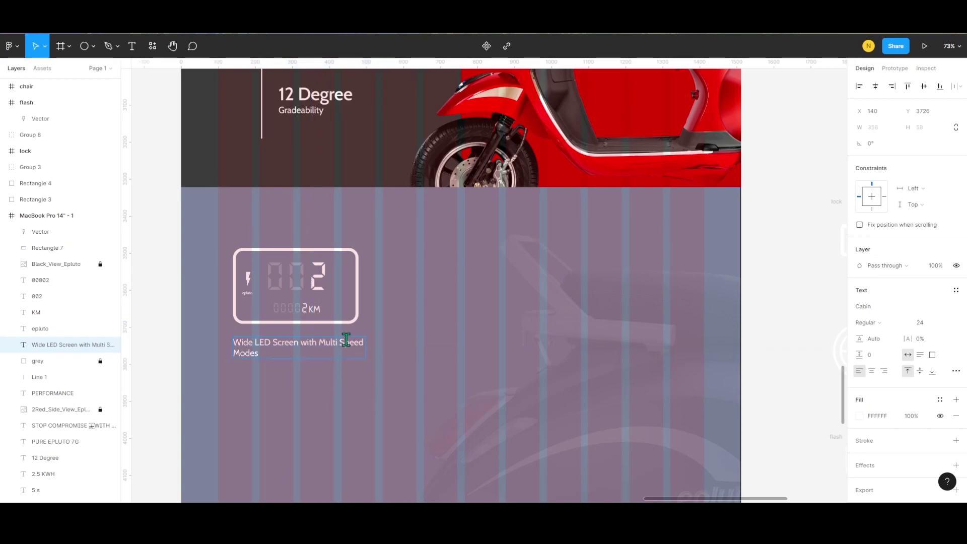
left_click(340, 342)
key("Return")
key("BackSpace")
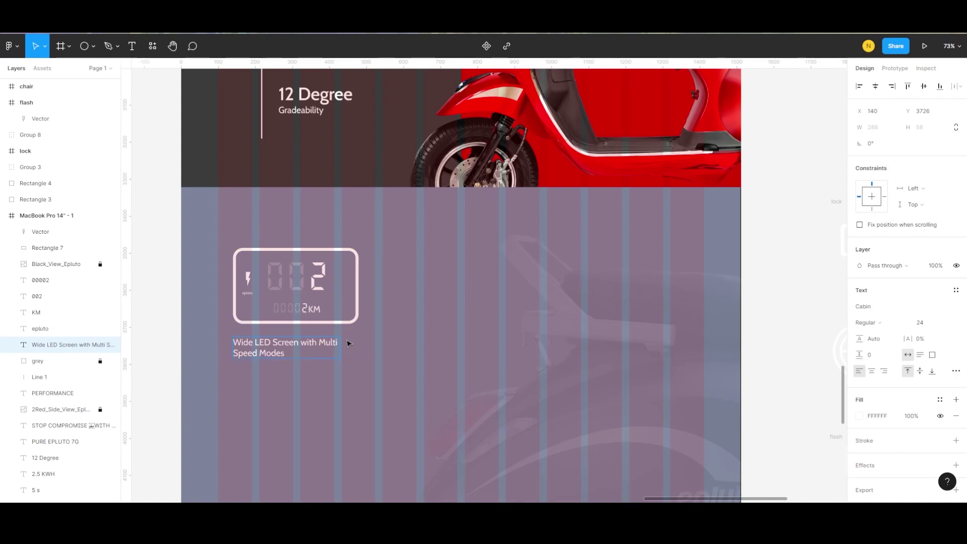
key("Escape")
Step: Shift the caption slightly right under the display icon
left_click_drag(261, 347, 267, 347)
key("Escape")
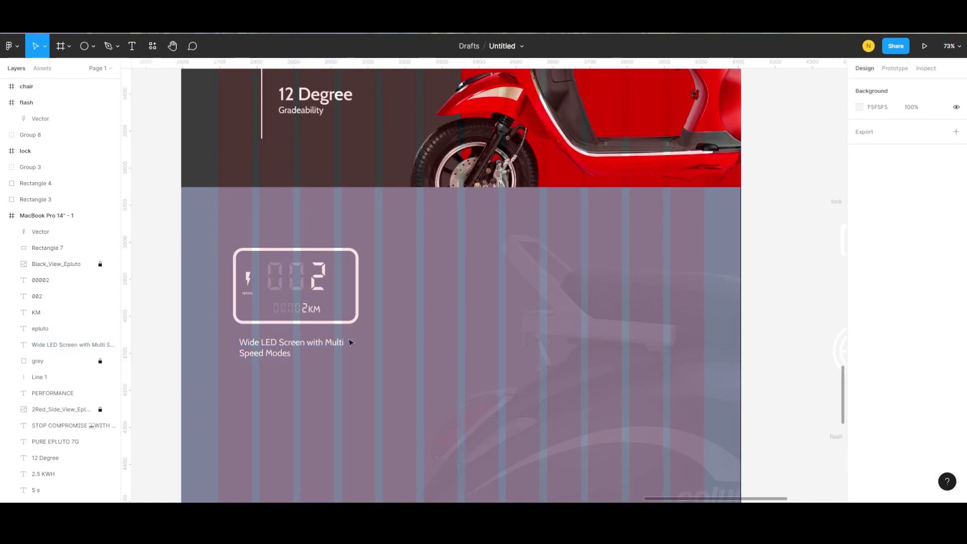
scroll(346, 339, "down", 5, "ctrl")
scroll(383, 303, "down", 4, "ctrl")
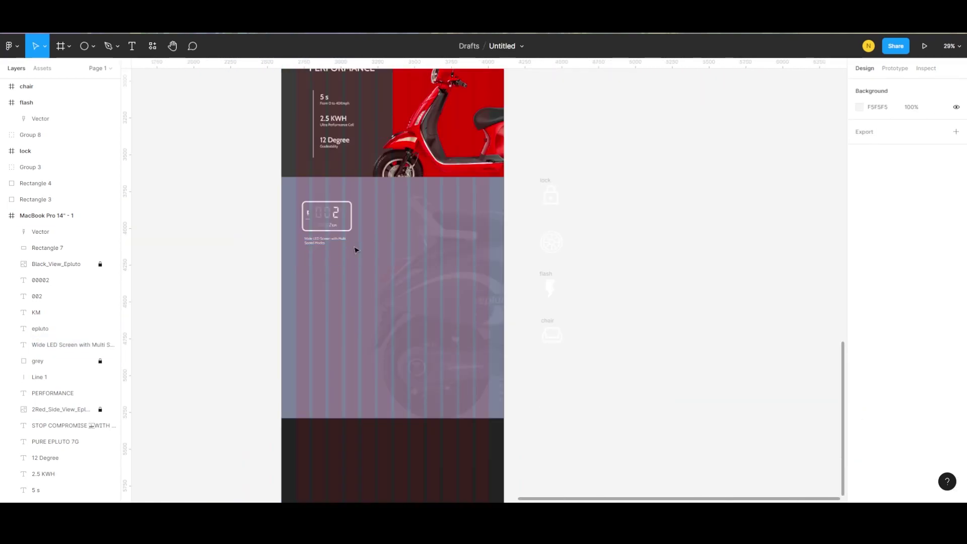
scroll(313, 287, "up", 3, "ctrl")
scroll(319, 288, "up", 2, "ctrl")
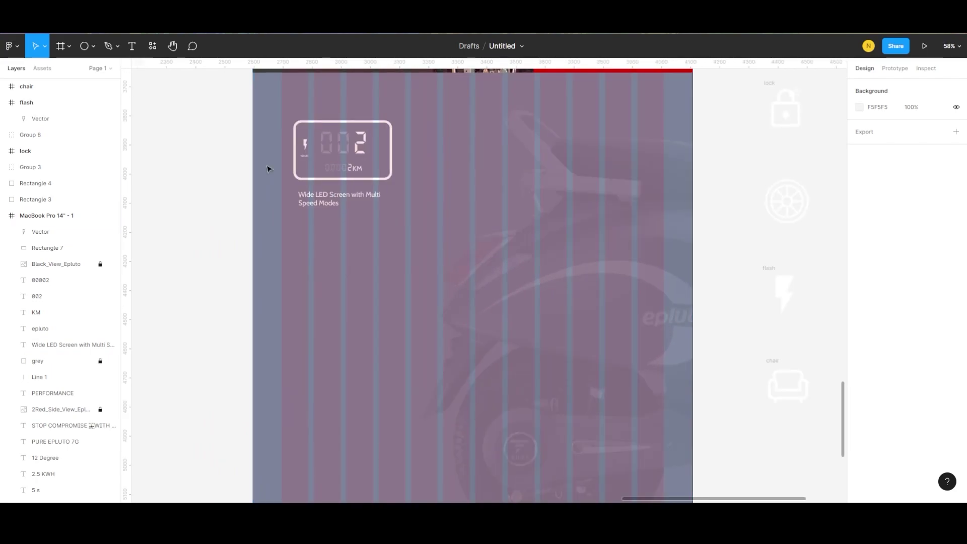
Step: Draw a 339×43 rectangle below the LED caption, aligned with the caption's left edge
key("r")
left_click_drag(291, 329, 391, 347)
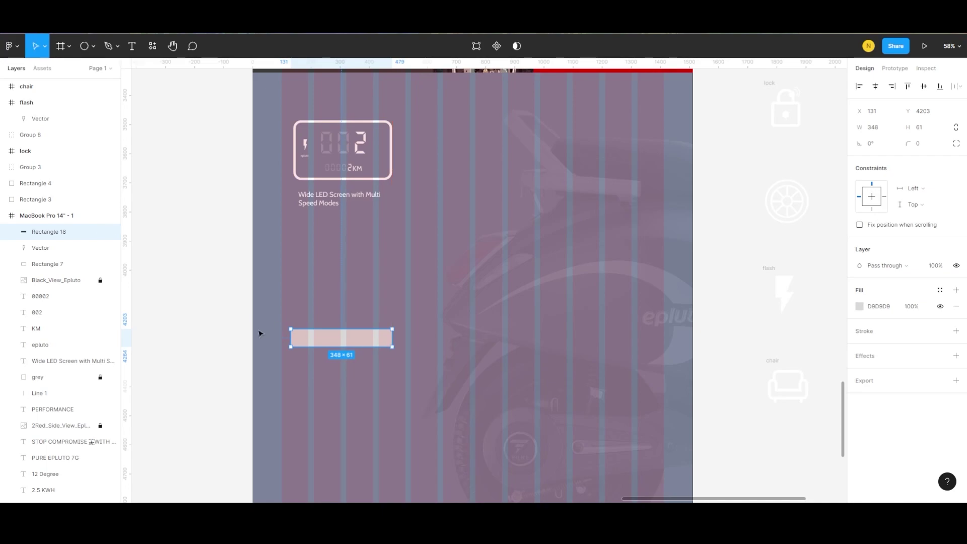
left_click_drag(290, 338, 325, 339)
Step: Remove the bar's fill and give it a white 8 px stroke
left_click(955, 331)
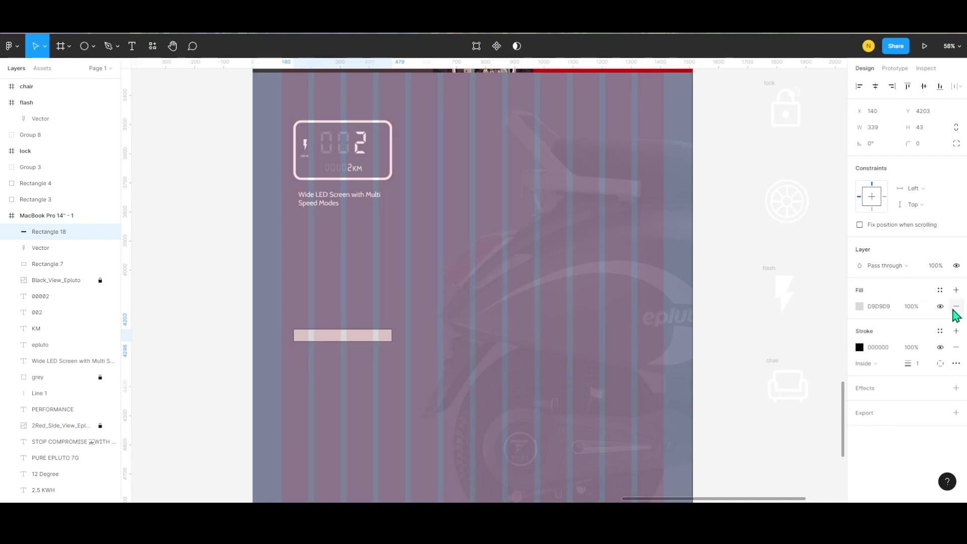
left_click(955, 307)
left_click(859, 347)
key("Escape")
left_click(352, 356)
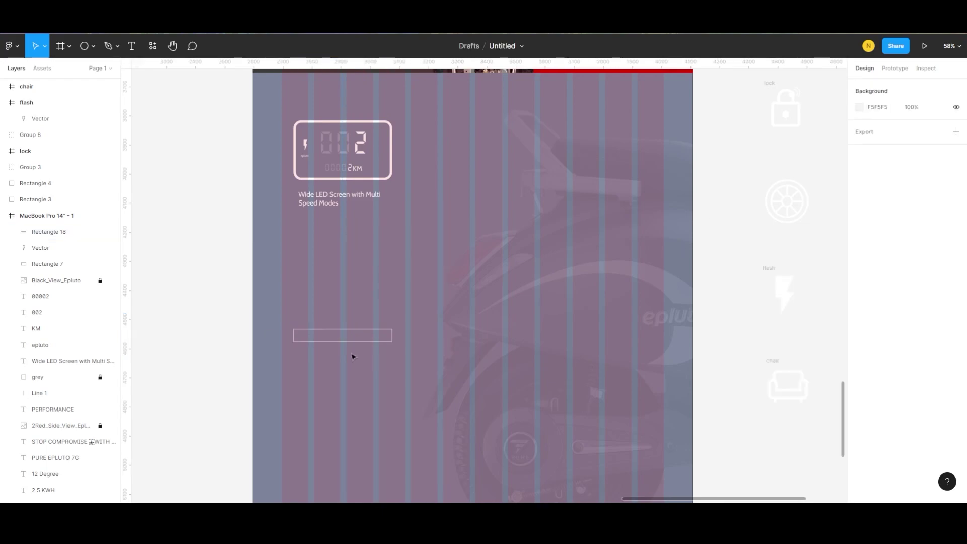
scroll(352, 356, "up", 3)
scroll(308, 330, "up", 5)
left_click(302, 222)
scroll(312, 326, "down", 5)
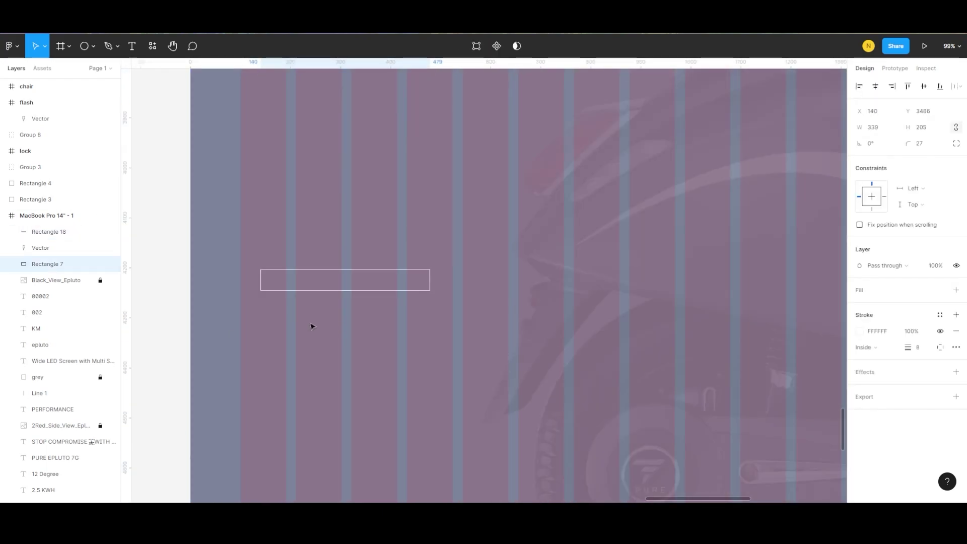
left_click(312, 290)
left_click_drag(917, 349, 913, 352)
key("Escape")
scroll(445, 310, "down", 5)
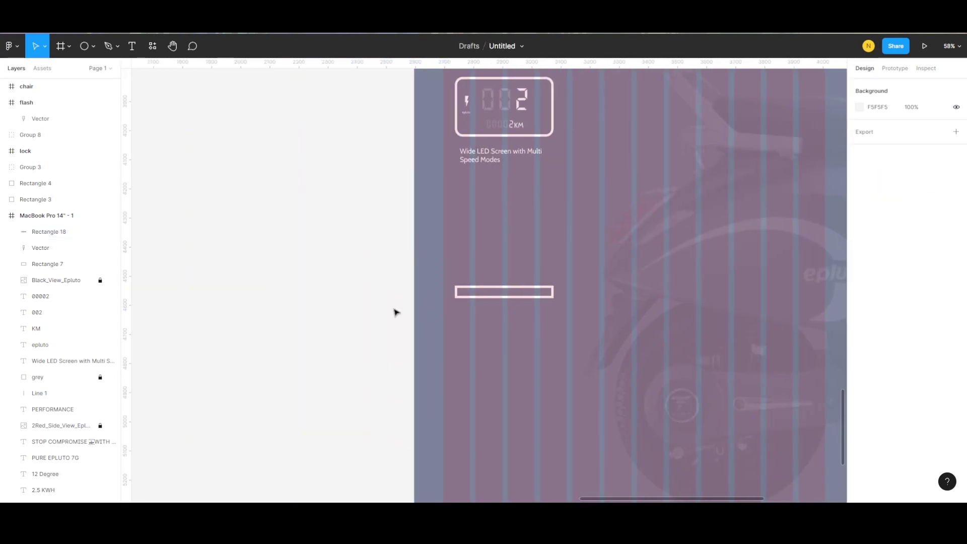
Step: Duplicate the bar below it and resize the copy to 259×154 as the battery body
mouse_move(482, 296)
left_mouse_down()
mouse_move(479, 311)
mouse_move(470, 305)
left_mouse_up()
scroll(480, 311, "up", 5)
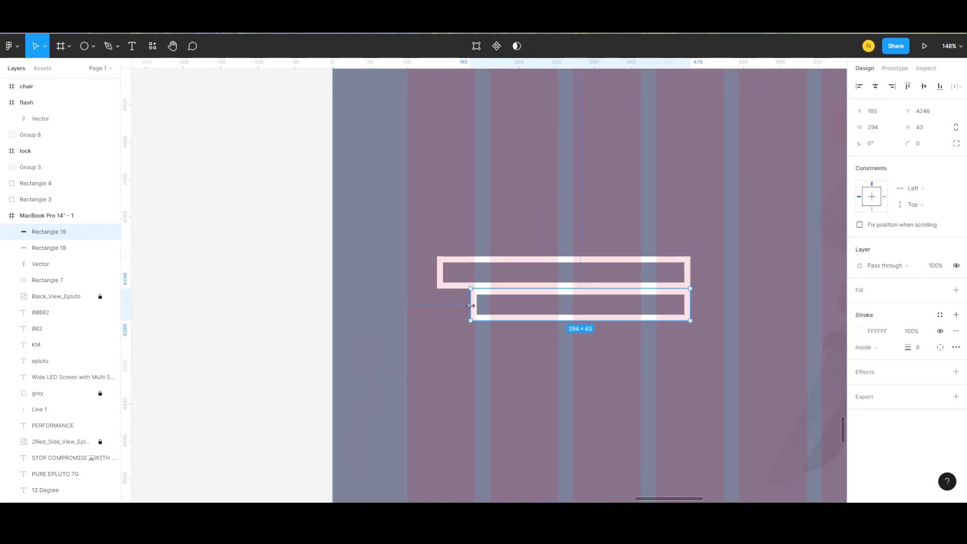
left_click_drag(688, 305, 661, 306)
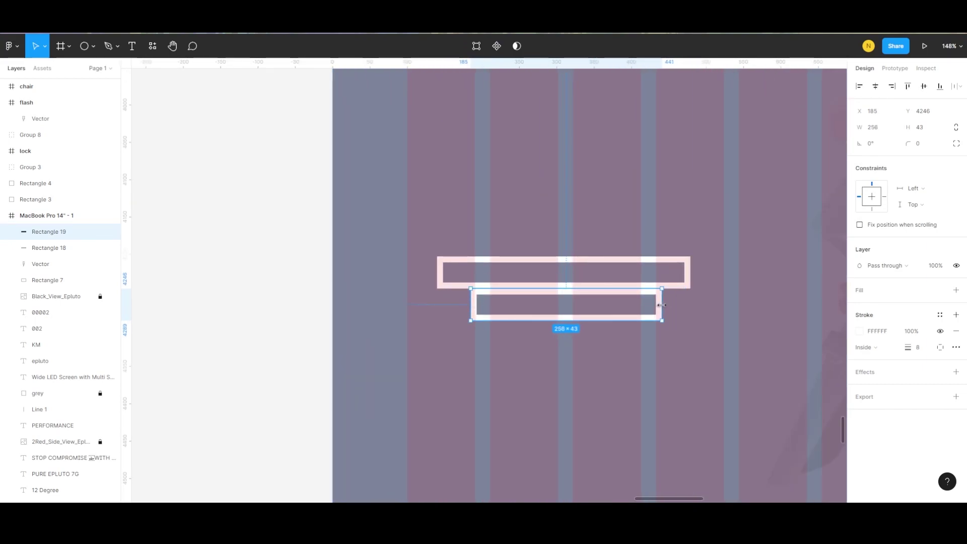
left_click_drag(465, 304, 496, 285)
scroll(509, 291, "up", 5)
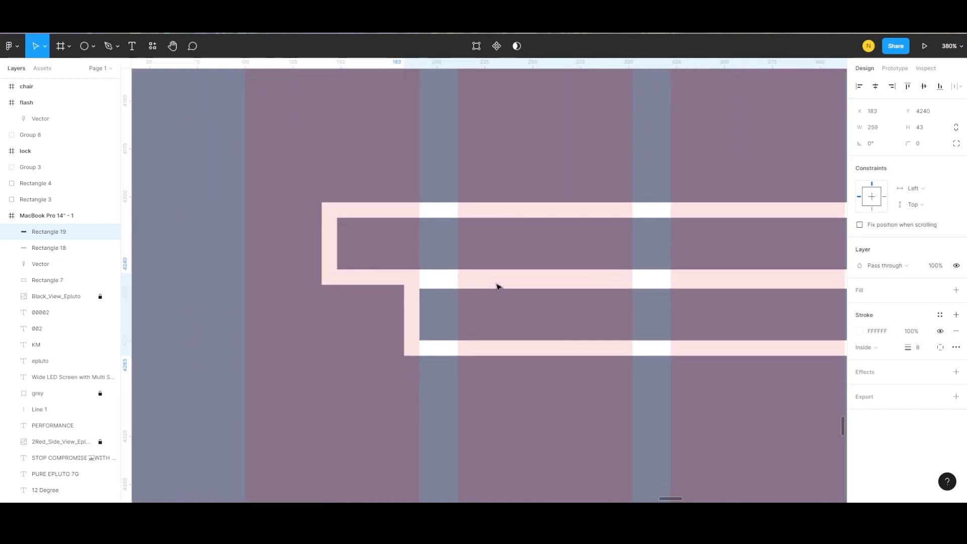
scroll(508, 287, "down", 3)
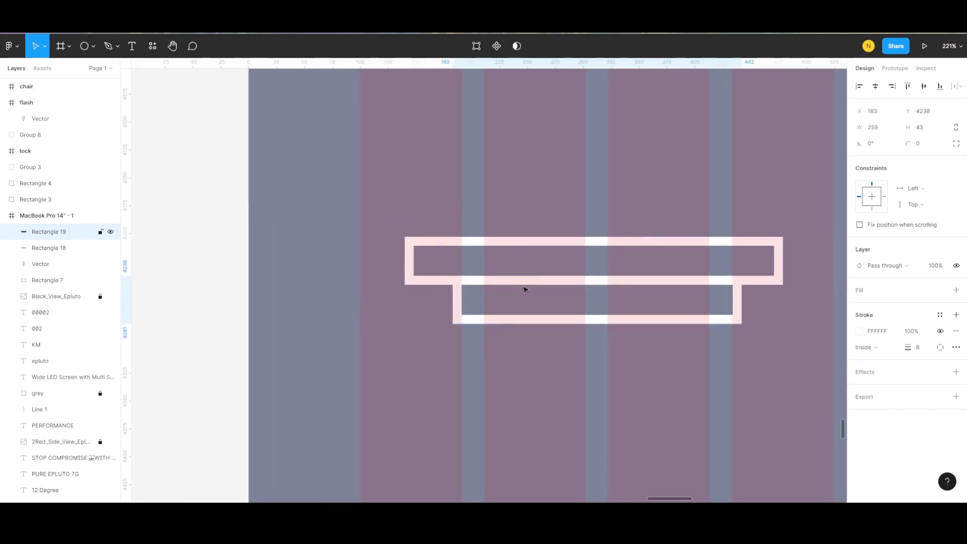
left_click_drag(547, 325, 547, 450)
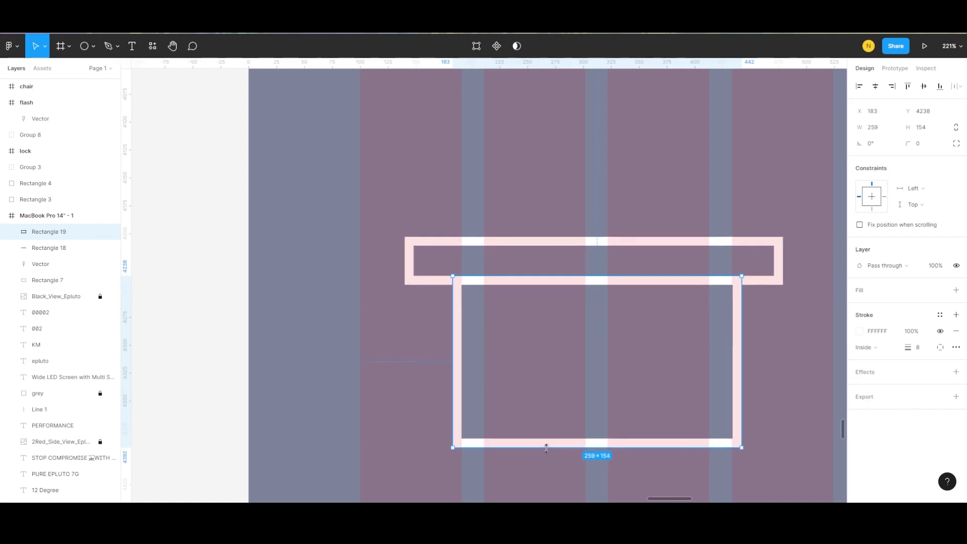
scroll(622, 323, "down", 4)
left_click(583, 270)
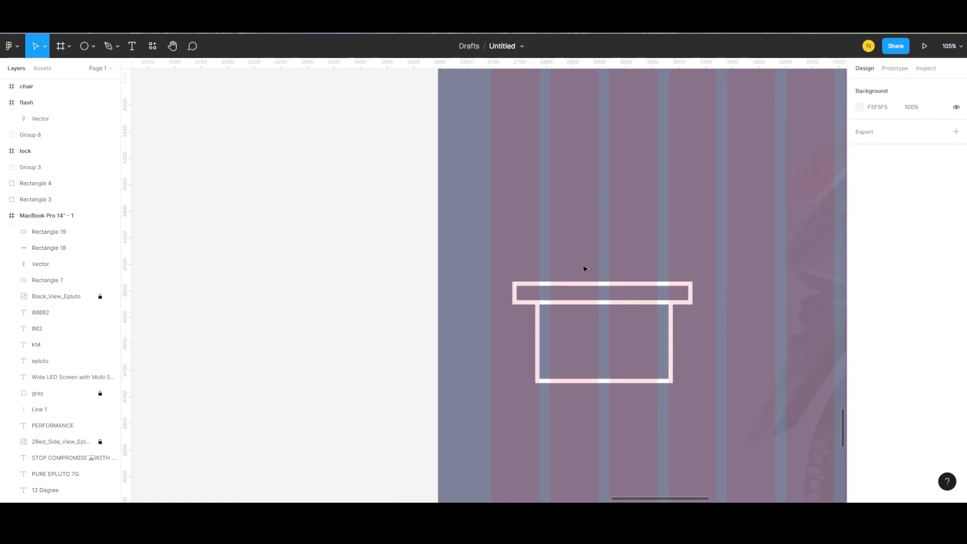
scroll(393, 291, "up", 3)
Step: Copy the top bar upward and shrink the copy to a 36×43 terminal square
scroll(419, 270, "up", 3)
left_click_drag(418, 270, 425, 208)
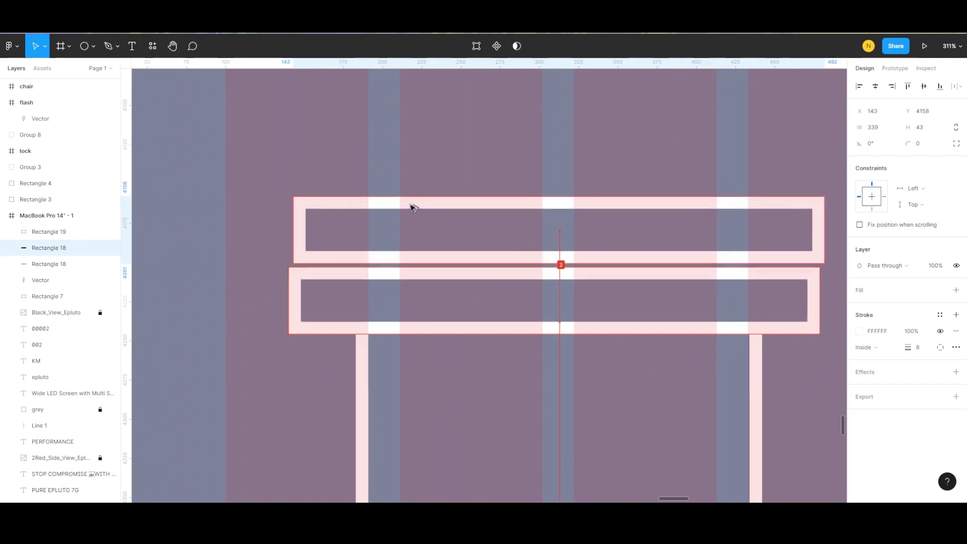
left_click_drag(284, 232, 357, 235)
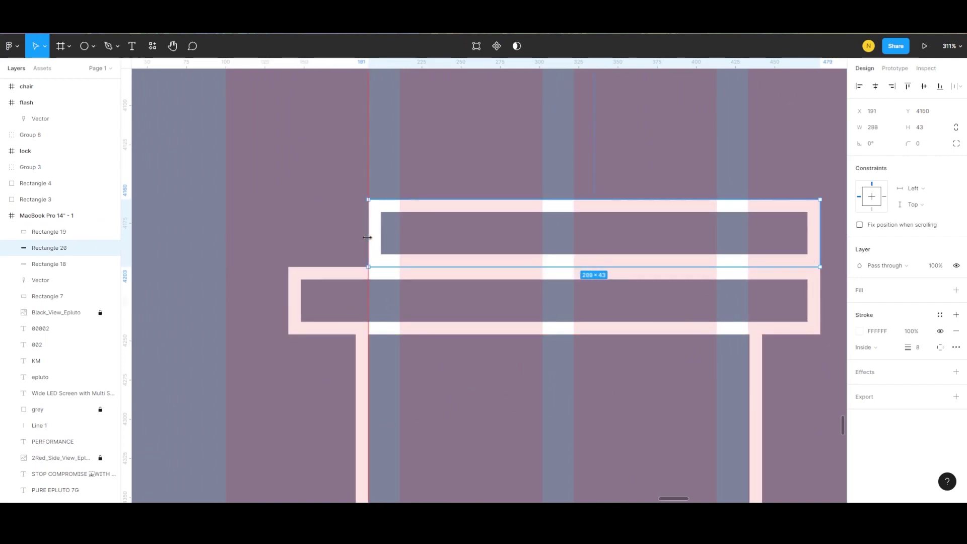
mouse_move(823, 227)
left_mouse_down()
mouse_move(413, 227)
mouse_move(728, 247)
left_mouse_up()
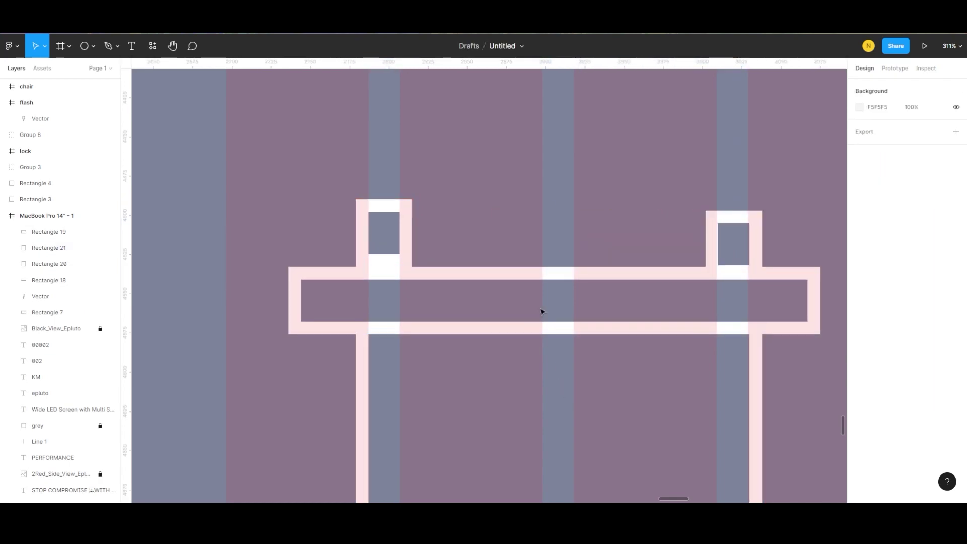
Step: Nudge the left terminal square vertically into line with the bar
left_click(382, 258)
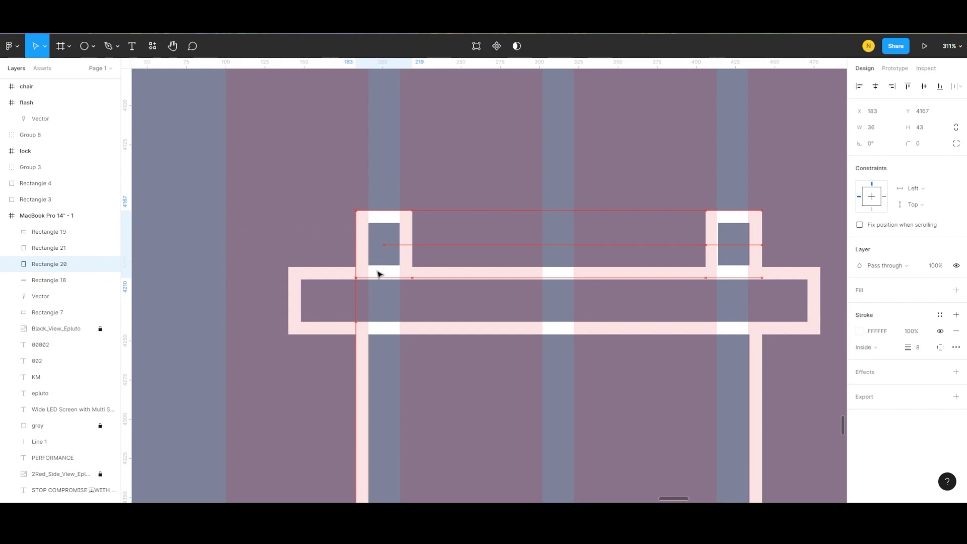
key("Down")
key("Down")
key("Up")
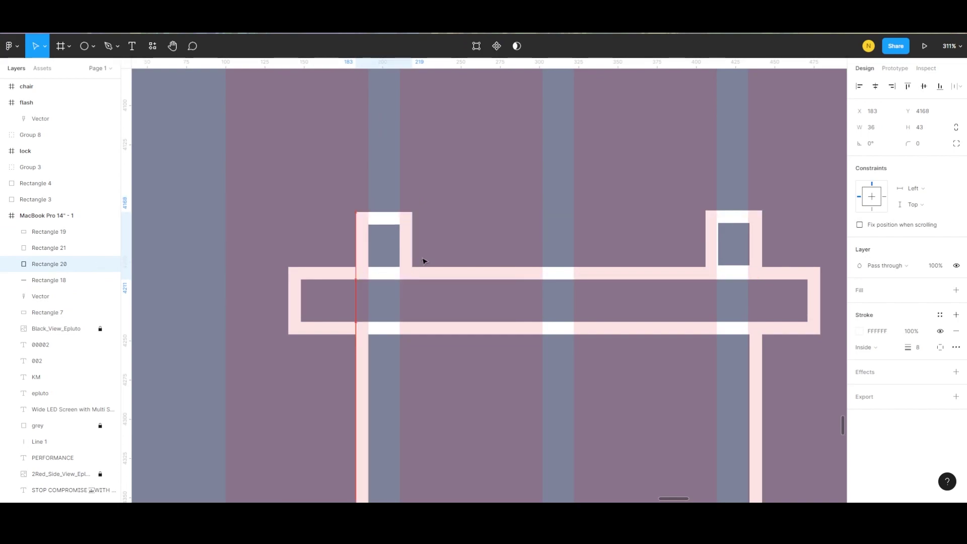
scroll(542, 317, "down", 5)
left_click(719, 292)
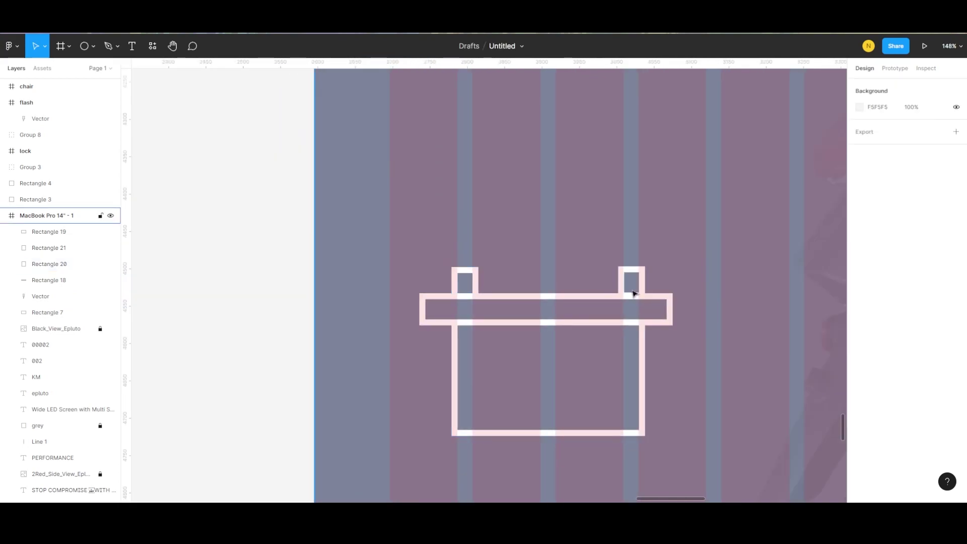
scroll(629, 290, "down", 4)
scroll(547, 283, "up", 3)
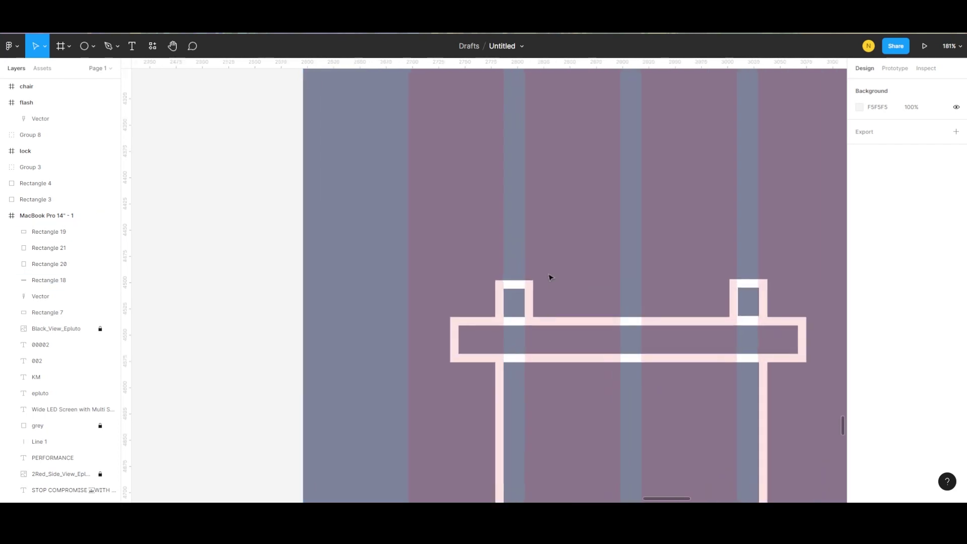
scroll(548, 276, "up", 1)
scroll(538, 278, "down", 2)
scroll(536, 279, "down", 1)
Step: Shift the left terminal right and up onto the bar beside the right terminal
left_click(524, 293)
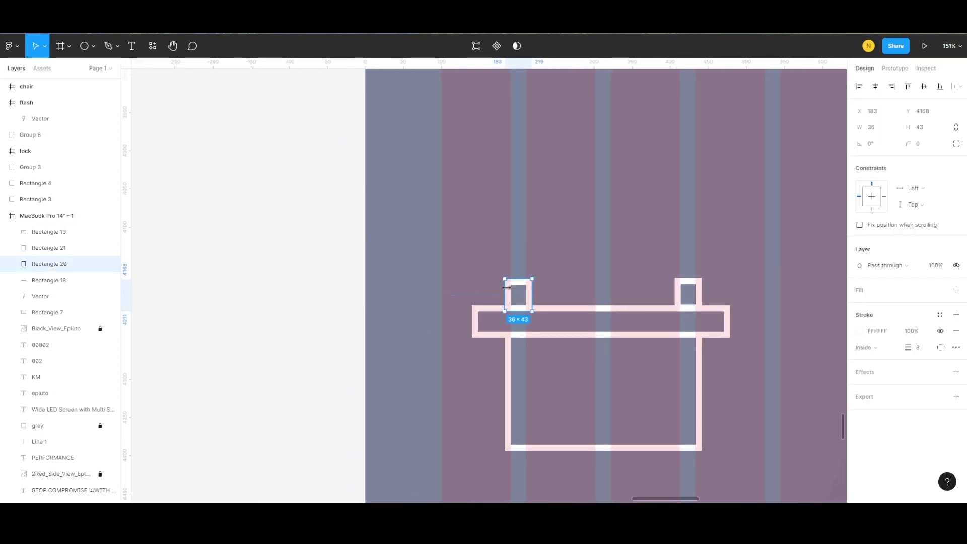
left_click_drag(512, 289, 536, 298)
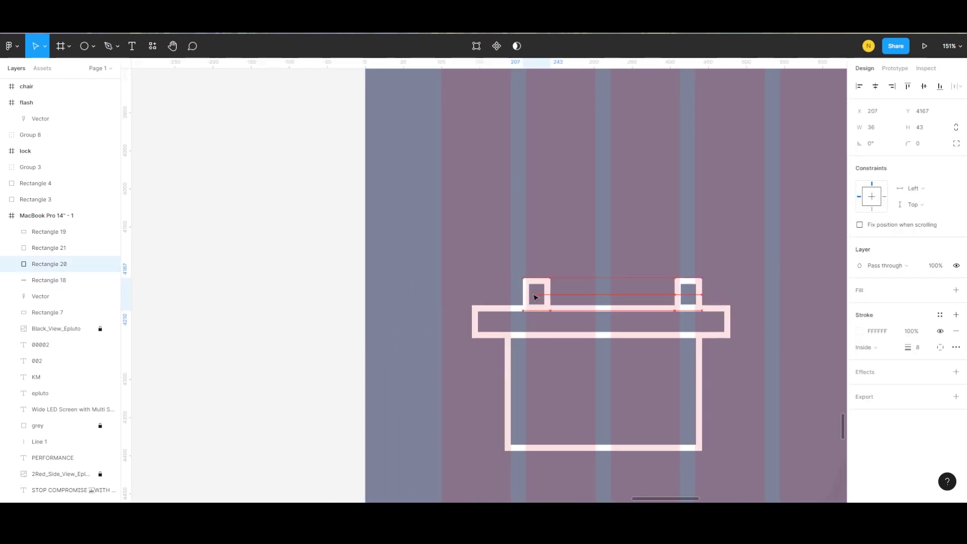
scroll(535, 297, "up", 5)
key("Up")
key("Up")
key("Up")
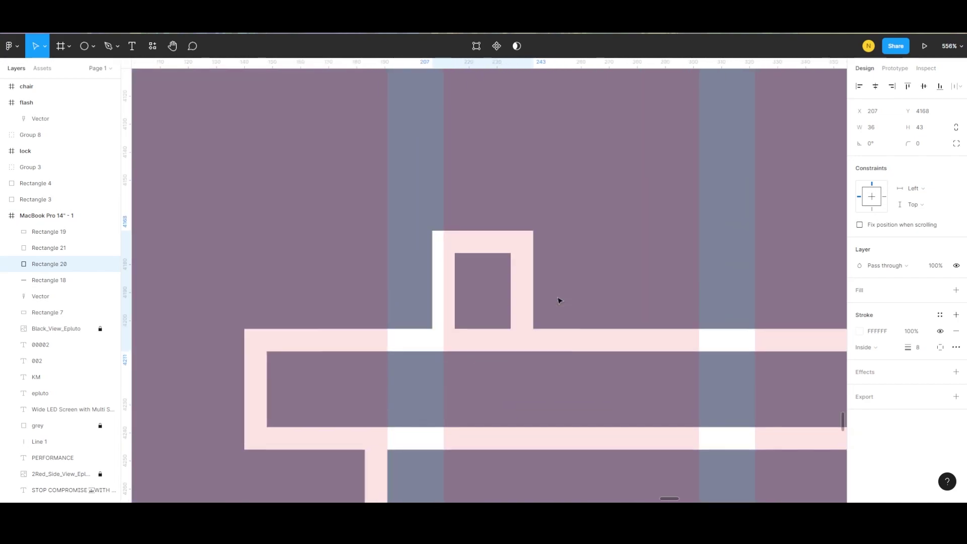
key("Right")
key("Right")
key("Right")
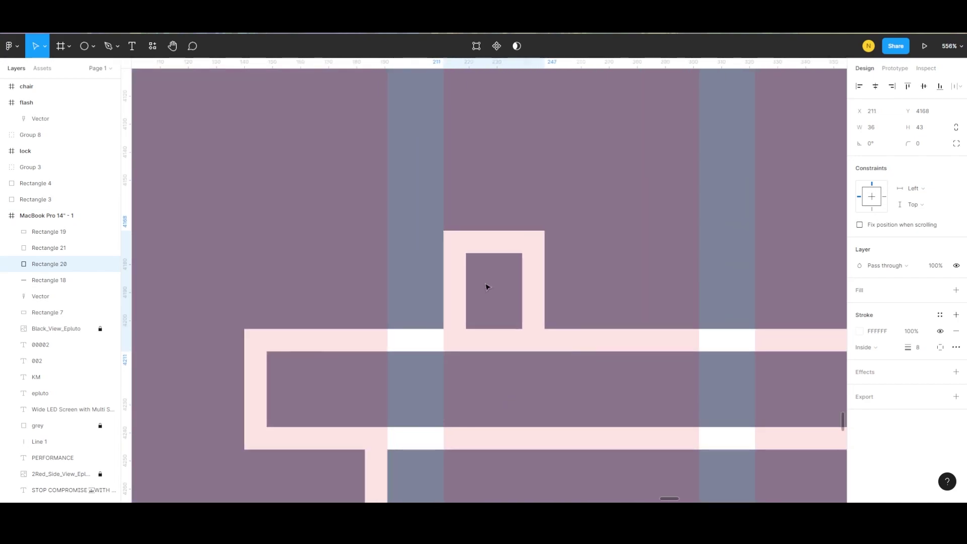
scroll(487, 287, "down", 4)
left_click(536, 285)
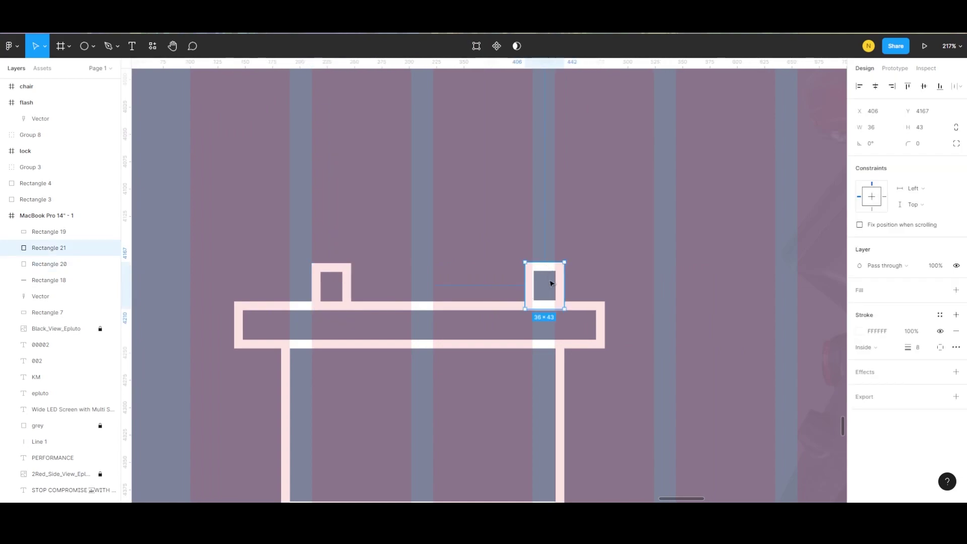
left_click(574, 270)
scroll(362, 283, "down", 5)
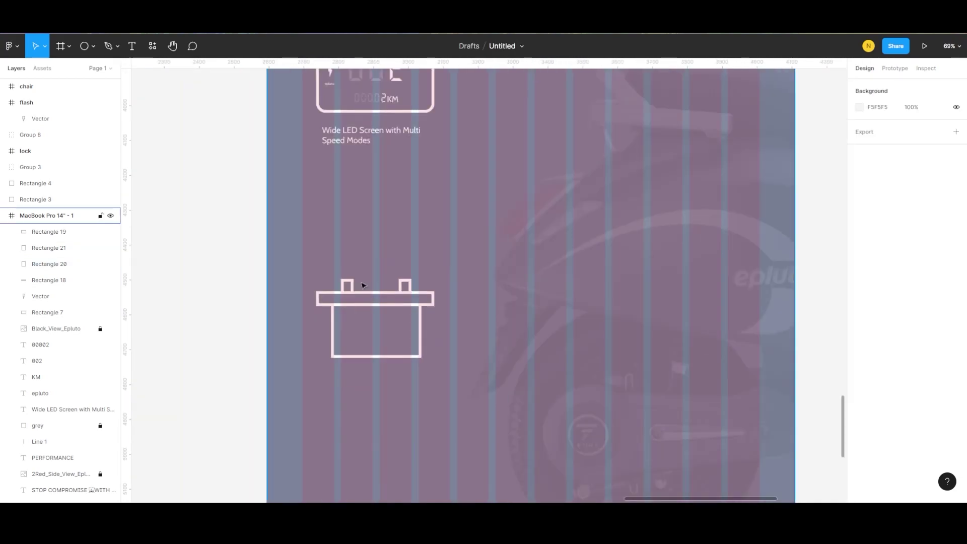
scroll(365, 285, "down", 3)
scroll(397, 216, "left", 3)
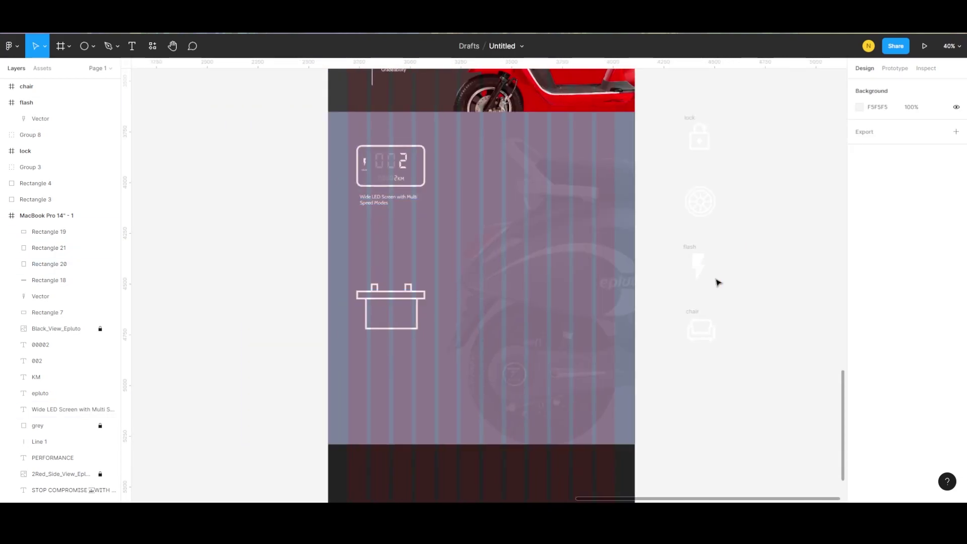
Step: Move the flash icon inside the battery outline
left_click(699, 267)
mouse_move(699, 267)
left_mouse_down()
mouse_move(390, 308)
mouse_move(430, 332)
mouse_move(398, 314)
left_mouse_up()
scroll(398, 304, "up", 5)
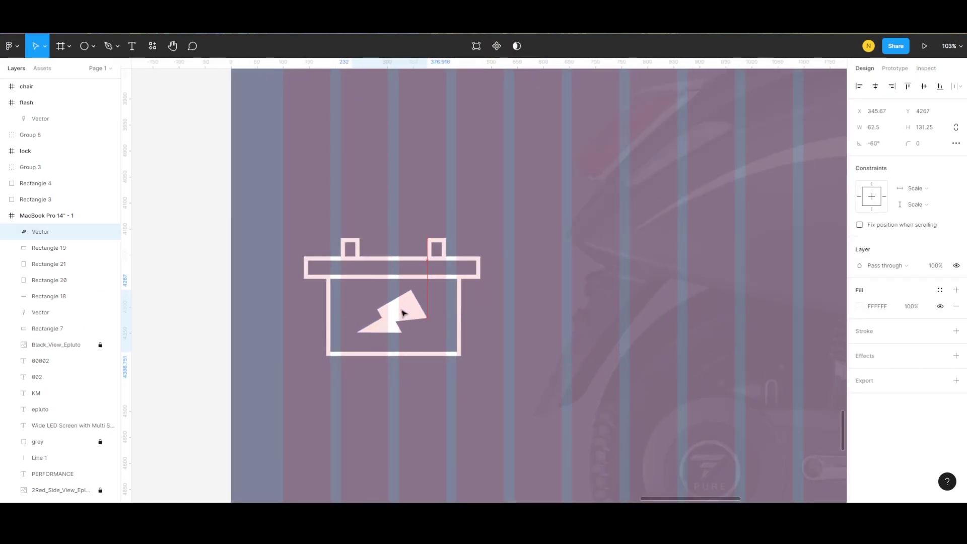
Step: Remove the bolt's drop shadow and fill, and give it a FFFFFF stroke of weight 5
left_click(956, 356)
left_click(955, 331)
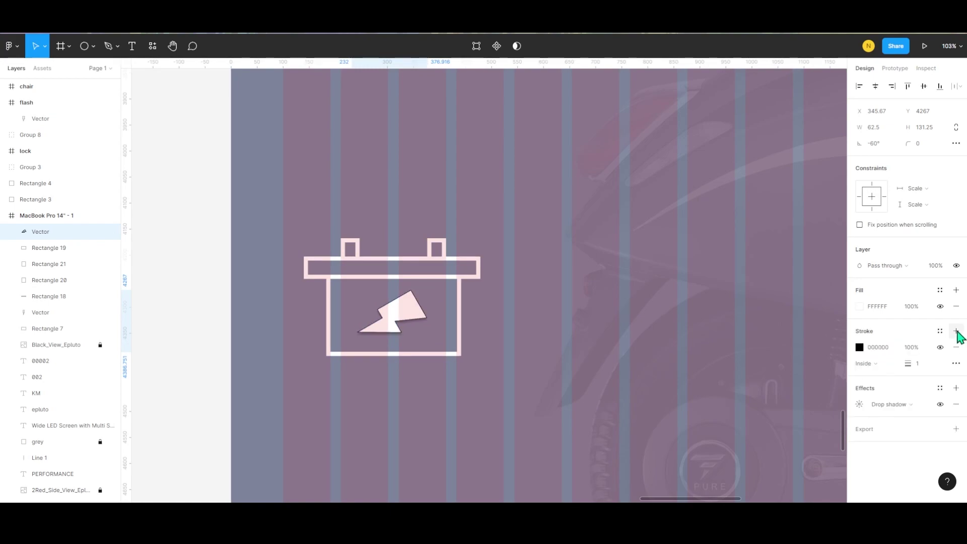
left_click(956, 405)
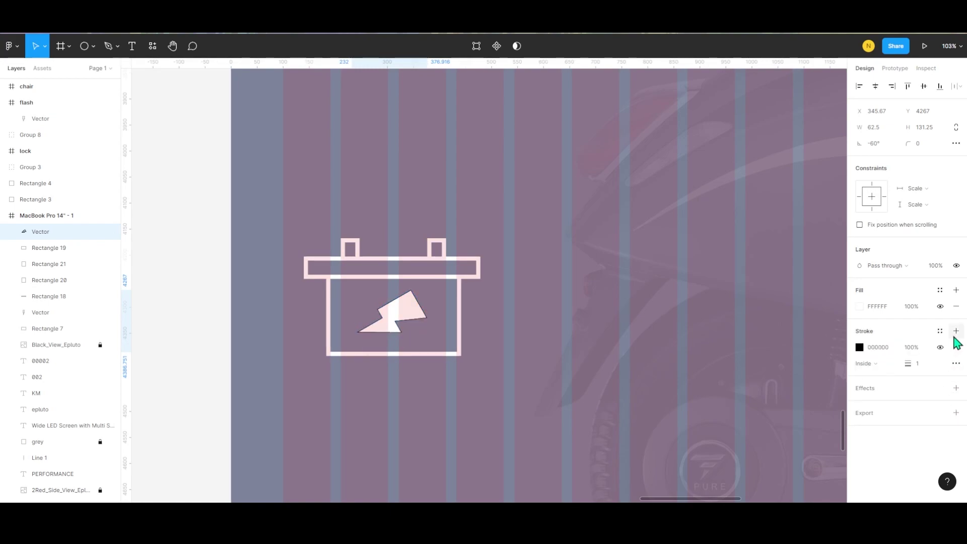
left_click(956, 306)
left_click(859, 330)
left_click(761, 313)
left_click_drag(731, 320, 727, 250)
left_click(837, 240)
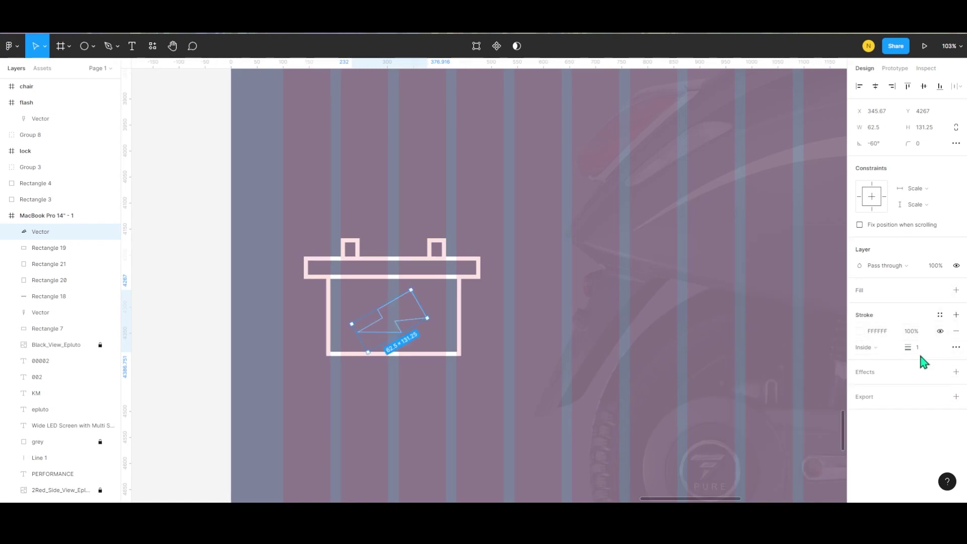
left_click_drag(908, 347, 913, 349)
Step: Enlarge the bolt to 55.89×164.63 so it fits inside the battery
left_click(518, 285)
scroll(518, 286, "down", 5)
scroll(518, 285, "right", 1)
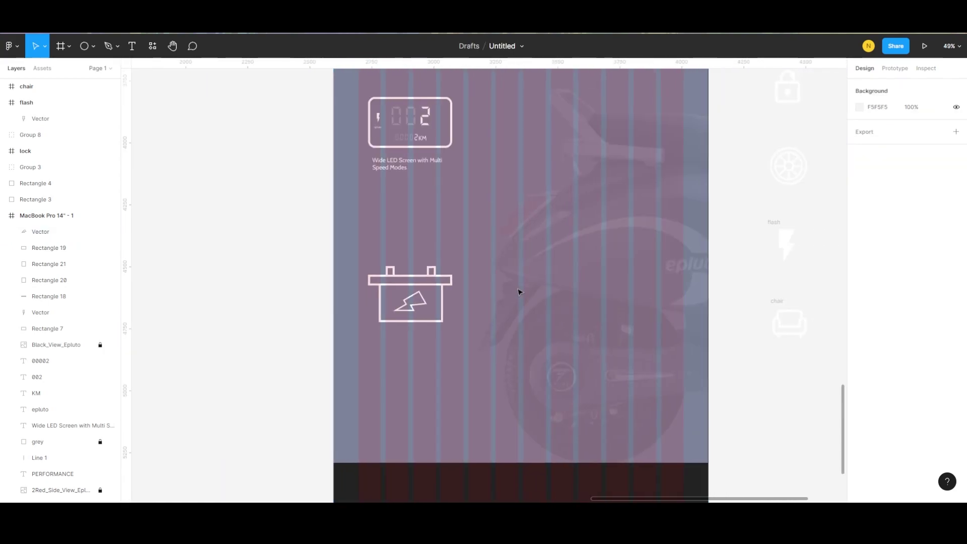
left_click(415, 303)
scroll(414, 302, "up", 5)
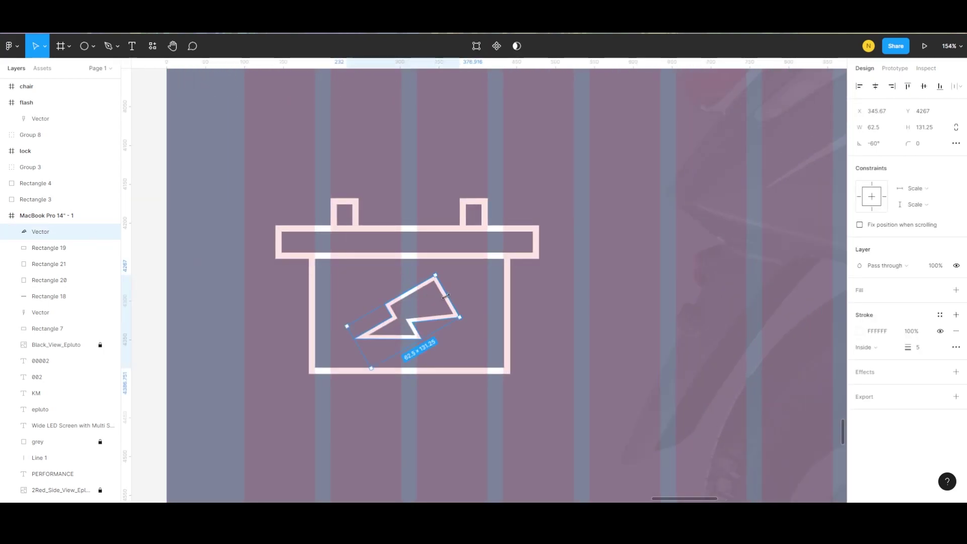
left_click_drag(428, 302, 431, 313)
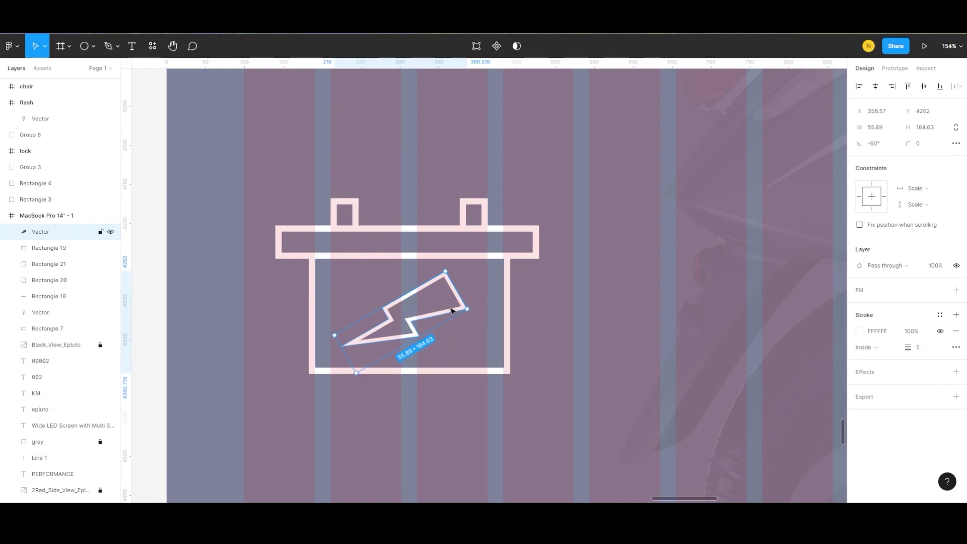
key("Escape")
scroll(530, 302, "down", 5)
scroll(483, 302, "right", 3)
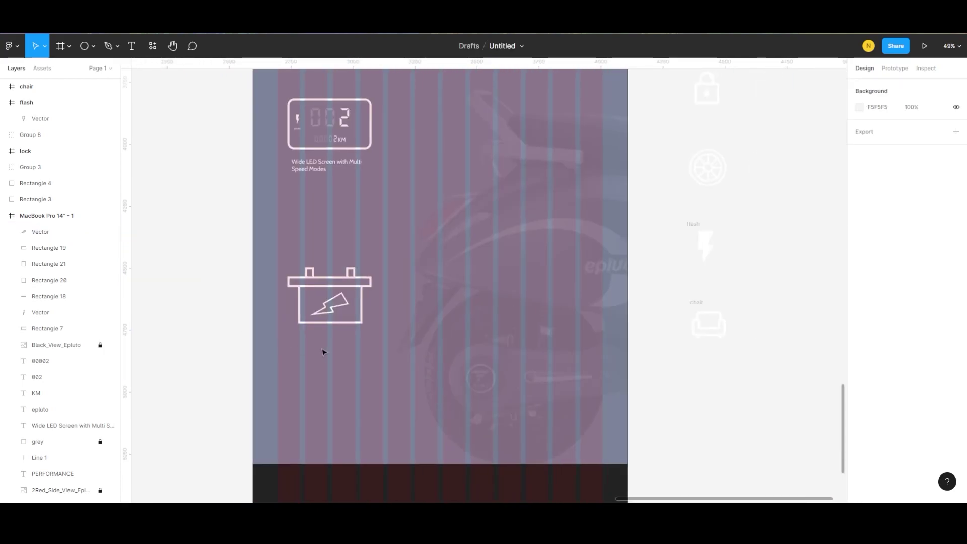
Step: Type the PURE EVs and Lithium batteries paragraph below the battery, wrapped to three lines
key("t")
left_click(288, 351)
type("P")
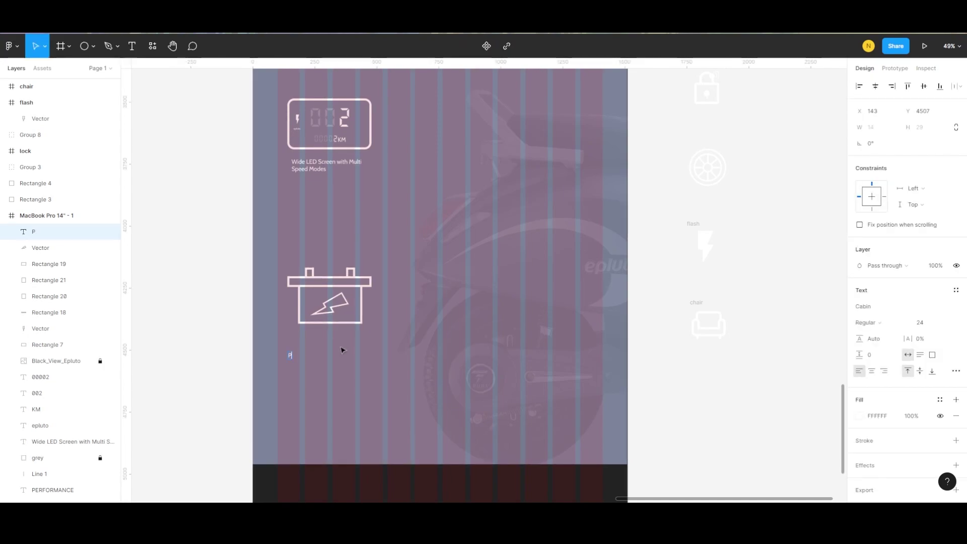
type("URE is co")
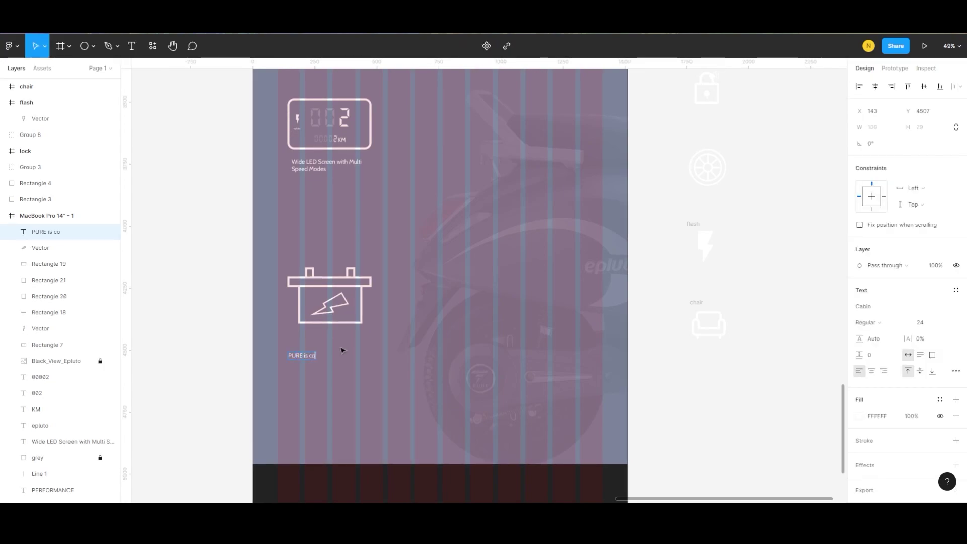
type("mmitted t")
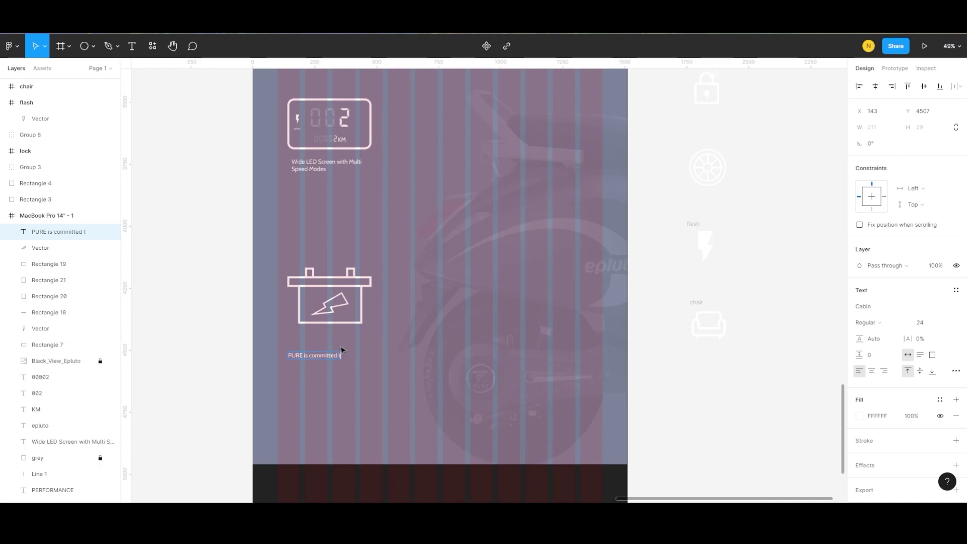
type("o dr")
type("ive the future")
type(" of e-mobil")
type("ity")
type("and")
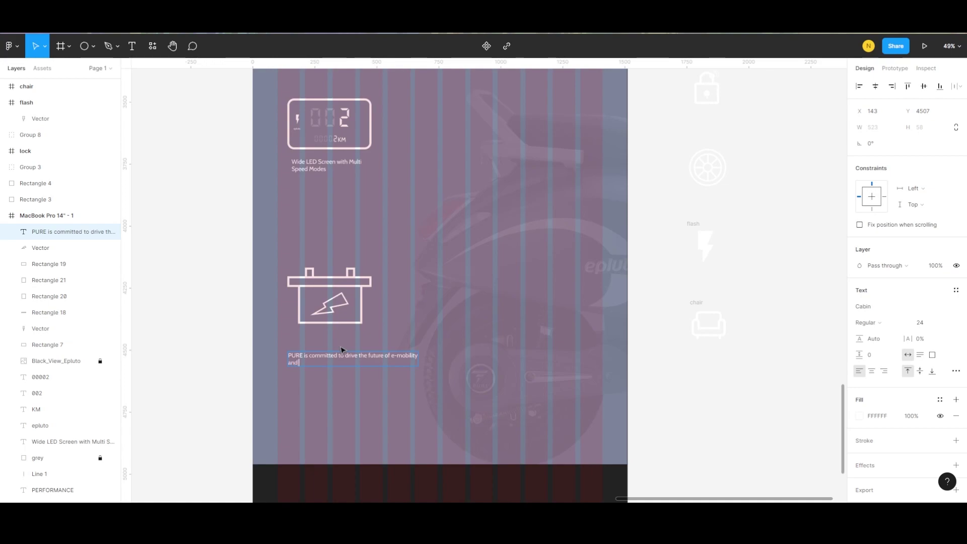
type("ner")
type(" a")
type("y storage system. we design")
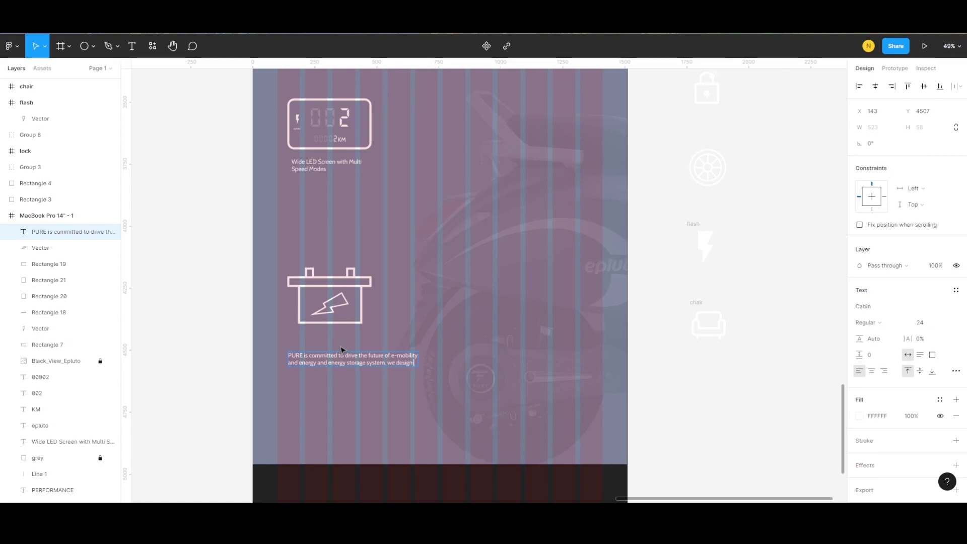
type("d manu")
type("facture EVs and")
type(" L")
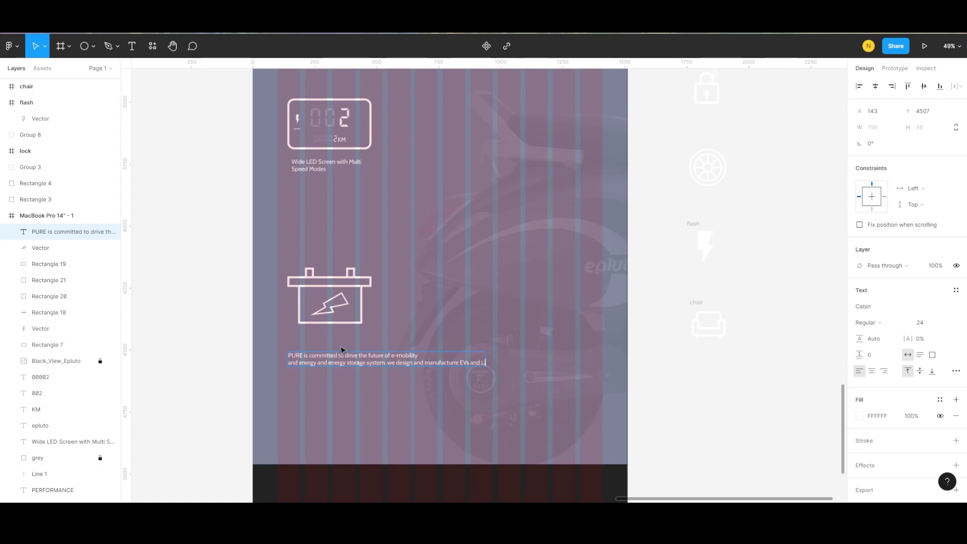
type("ium batt")
type("eries")
scroll(398, 352, "up", 5)
left_click(446, 386)
key("Return")
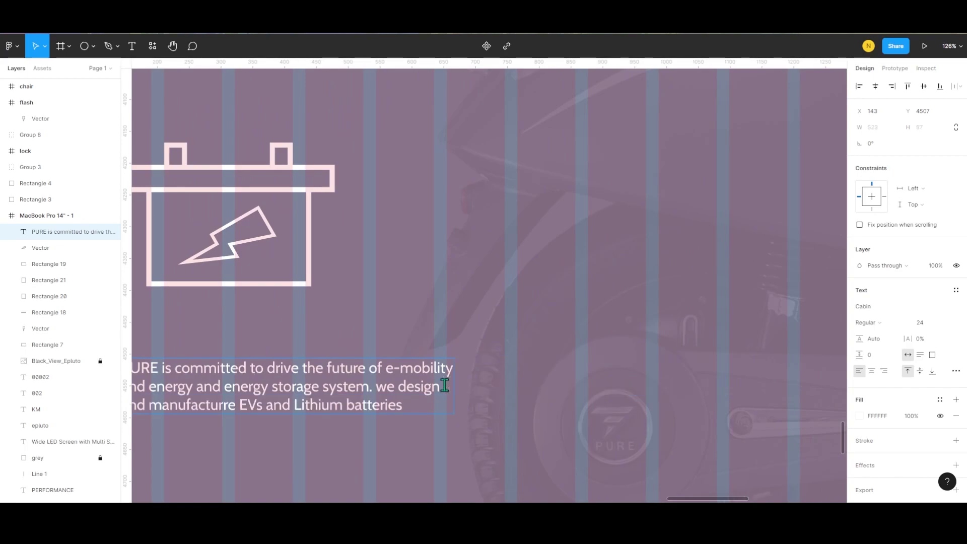
scroll(445, 386, "down", 5)
scroll(433, 302, "down", 3)
Step: Move the whole lock icon into the frame's upper right, right of the dashboard box
key("Escape")
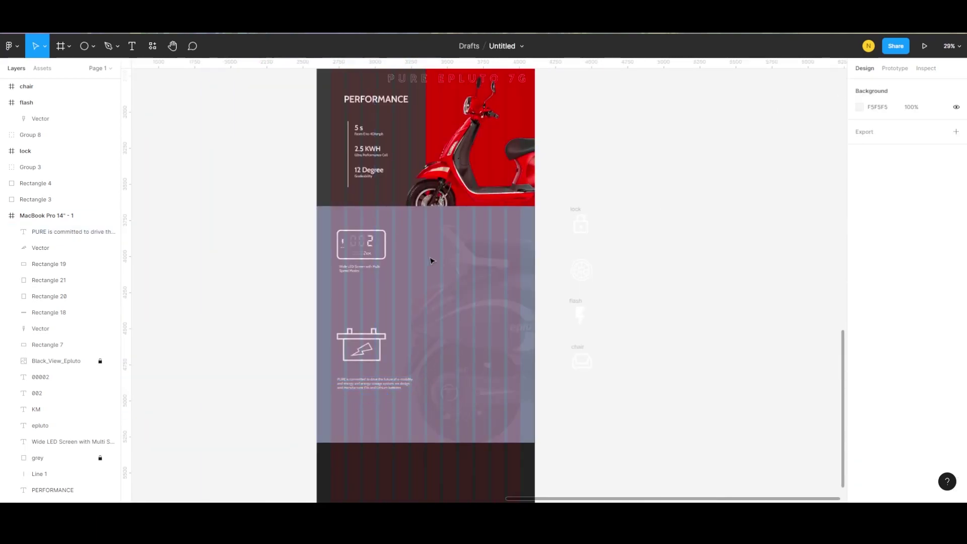
scroll(431, 258, "up", 3)
scroll(443, 264, "down", 2)
scroll(529, 247, "right", 3)
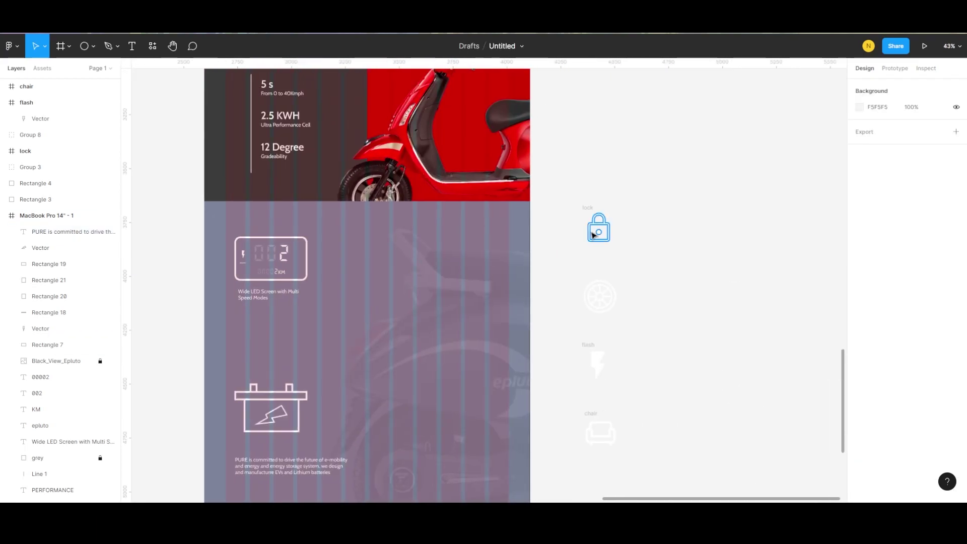
left_click(601, 232)
left_click_drag(601, 232, 479, 248)
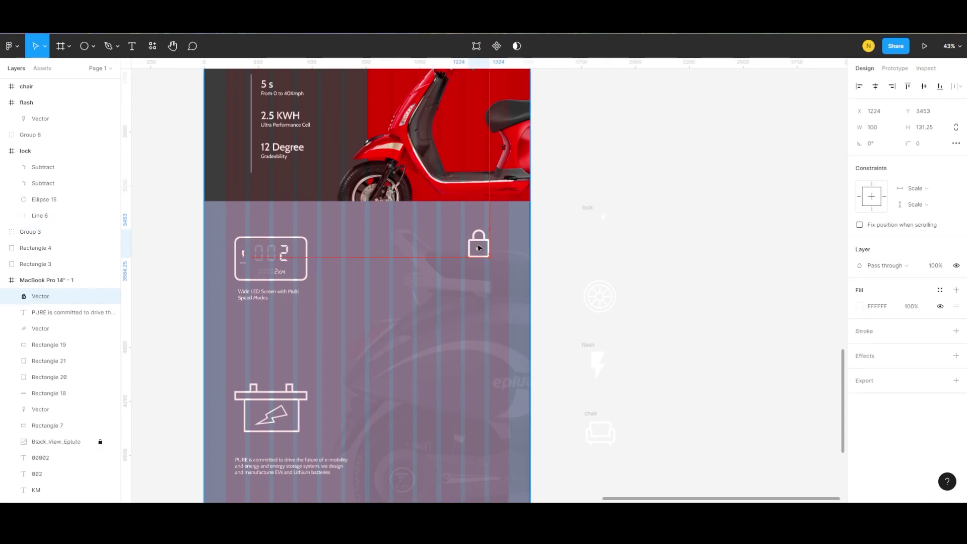
key("ctrl+z")
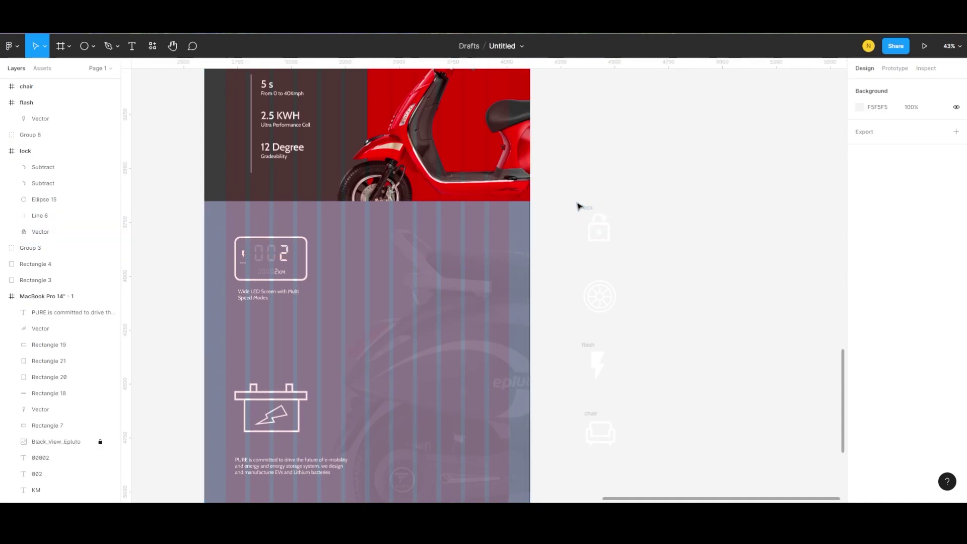
mouse_move(578, 205)
left_mouse_down()
mouse_move(455, 230)
mouse_move(453, 243)
left_mouse_up()
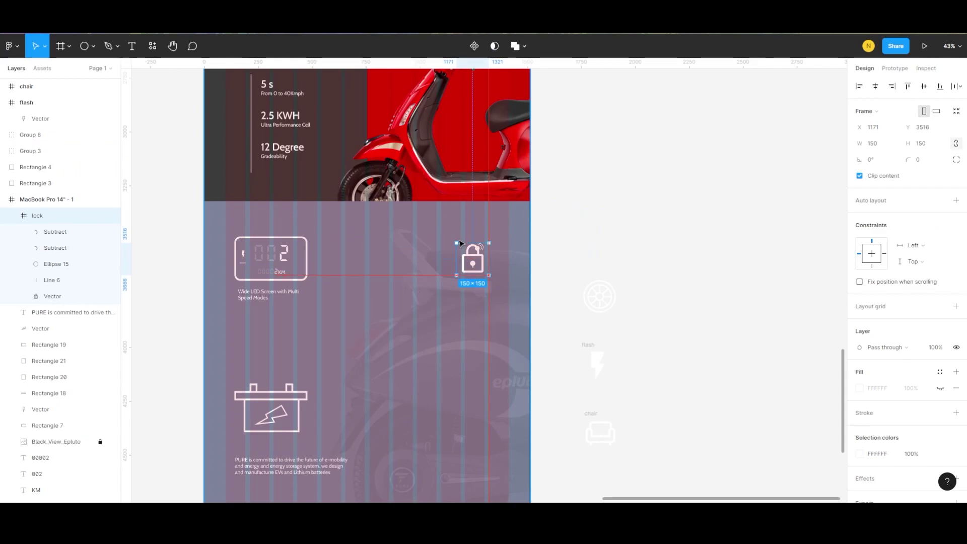
left_click(410, 283)
Step: Copy the LED caption under the lock and retype it as 'Anti - Theft Provision with Smart Lock'
scroll(287, 292, "up", 3)
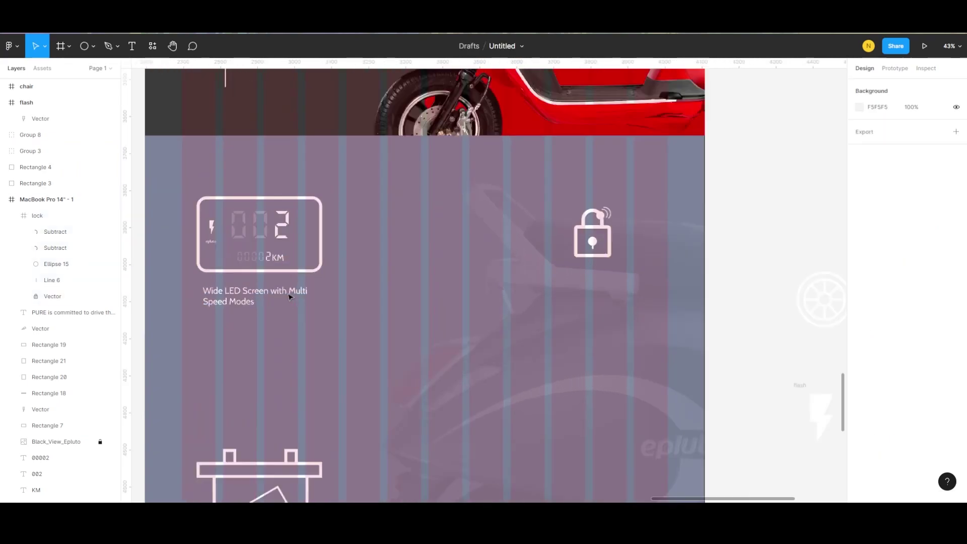
left_click(243, 301)
left_click_drag(243, 301, 592, 286)
key("Return")
type("Anti - Thef")
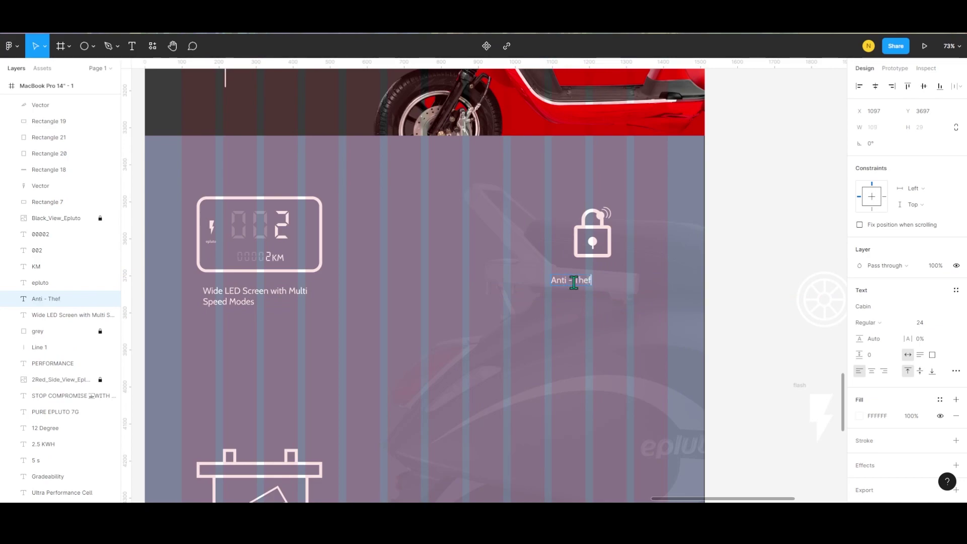
type("t")
type("vision w")
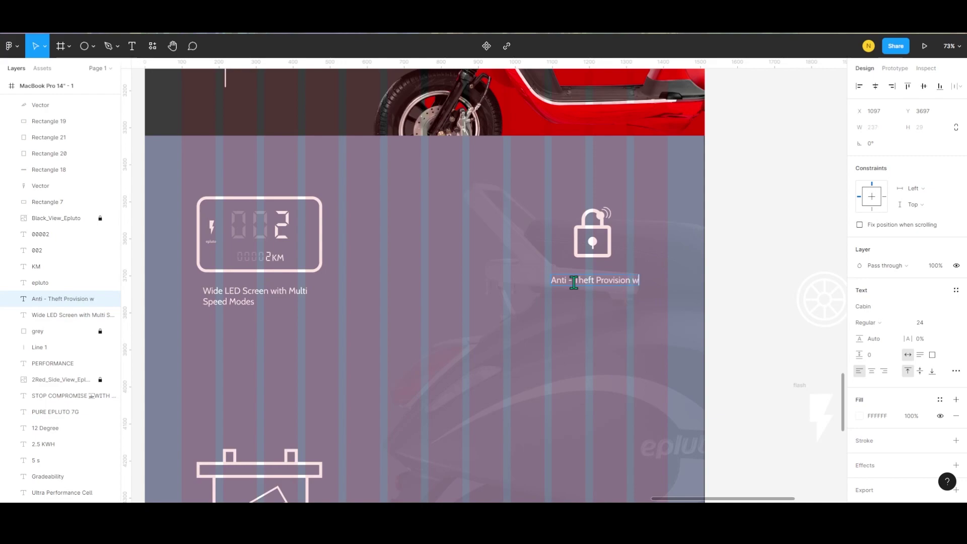
type("ith Smart Lock")
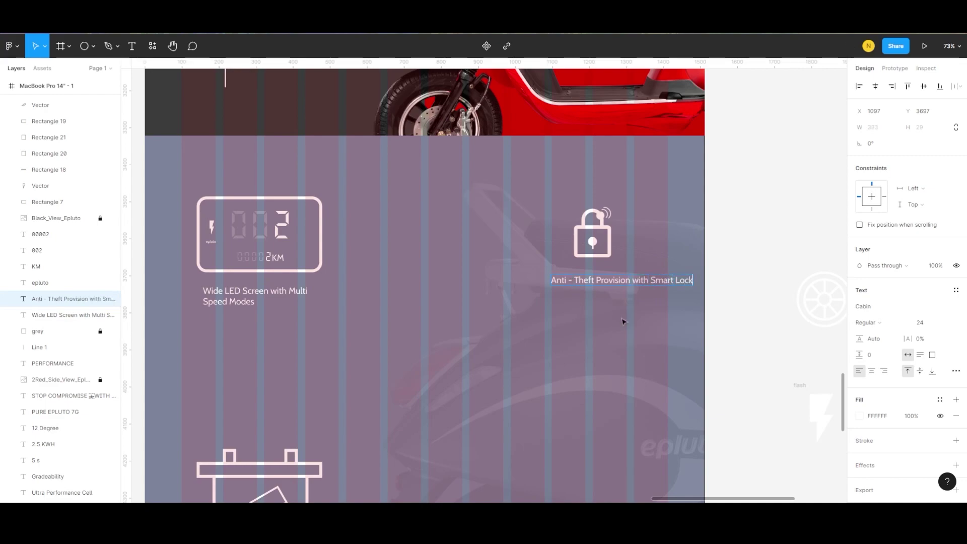
key("Escape")
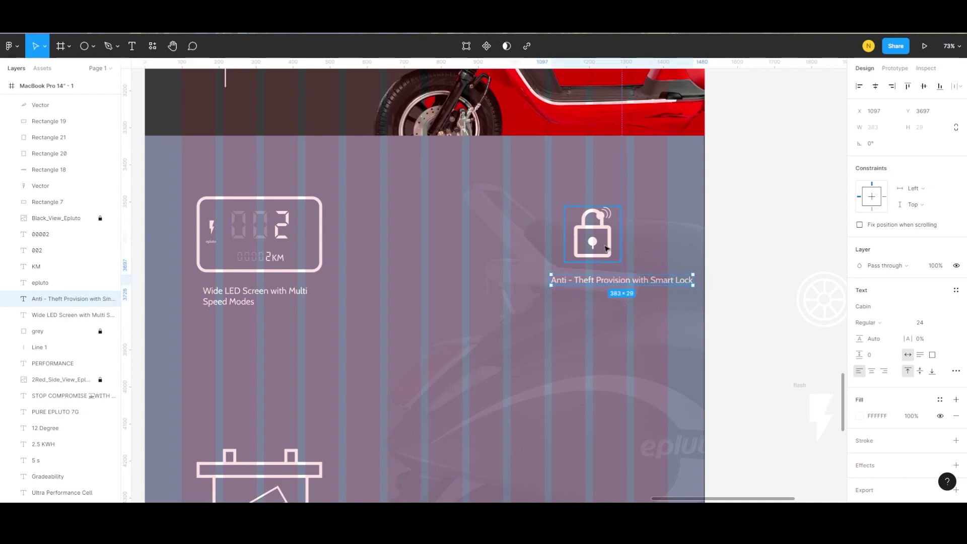
Step: Move the wheel icon into the frame below the padlock
scroll(755, 281, "down", 3)
left_click(803, 286)
mouse_move(798, 282)
left_mouse_down()
mouse_move(634, 320)
mouse_move(638, 338)
left_mouse_up()
Step: Copy the anti-theft caption below the wheel and retype it as 'Alloy Wheels 90/90 - 10 Tyres'
left_click(659, 279)
left_click_drag(660, 279, 662, 386)
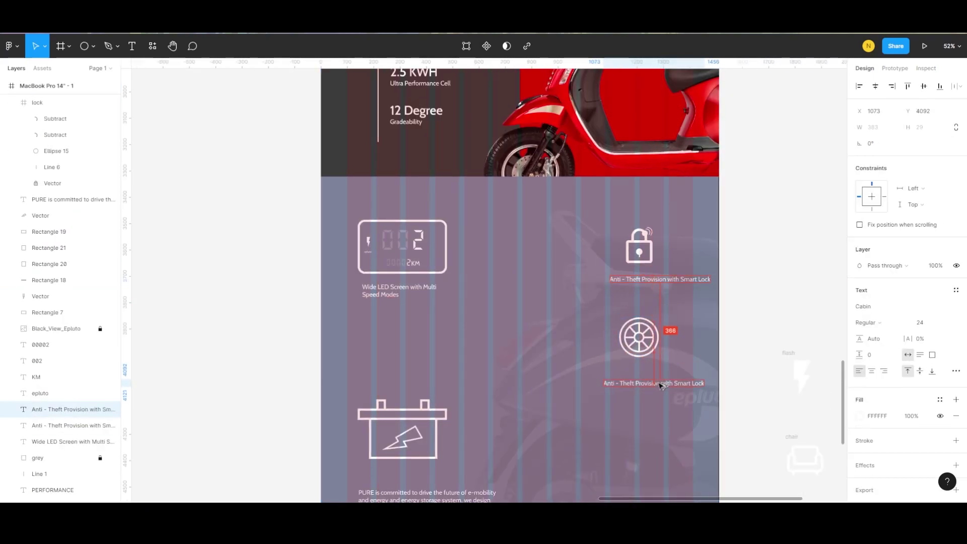
double_click(660, 386)
type("Alloy Wheels 90/")
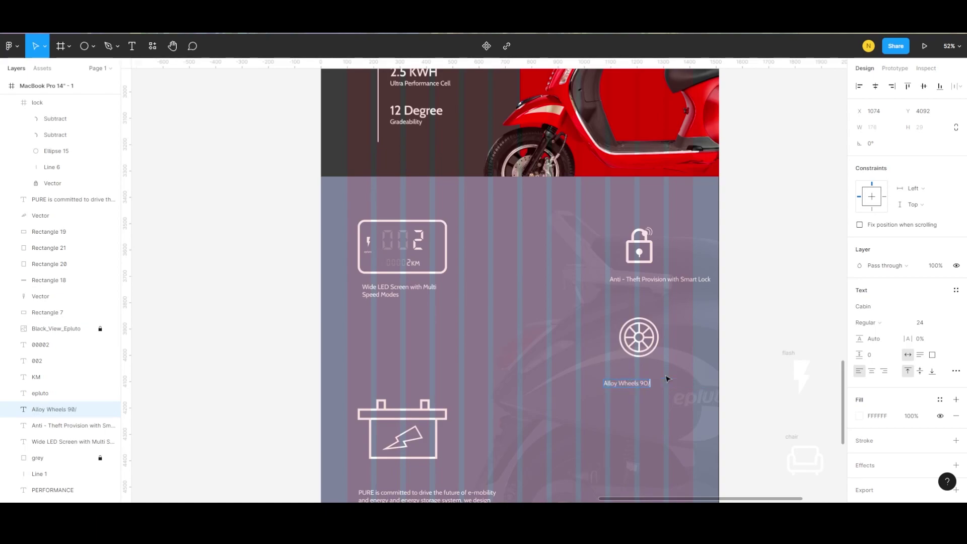
type("90 - 10Tyres")
key("Escape")
scroll(683, 377, "up", 5)
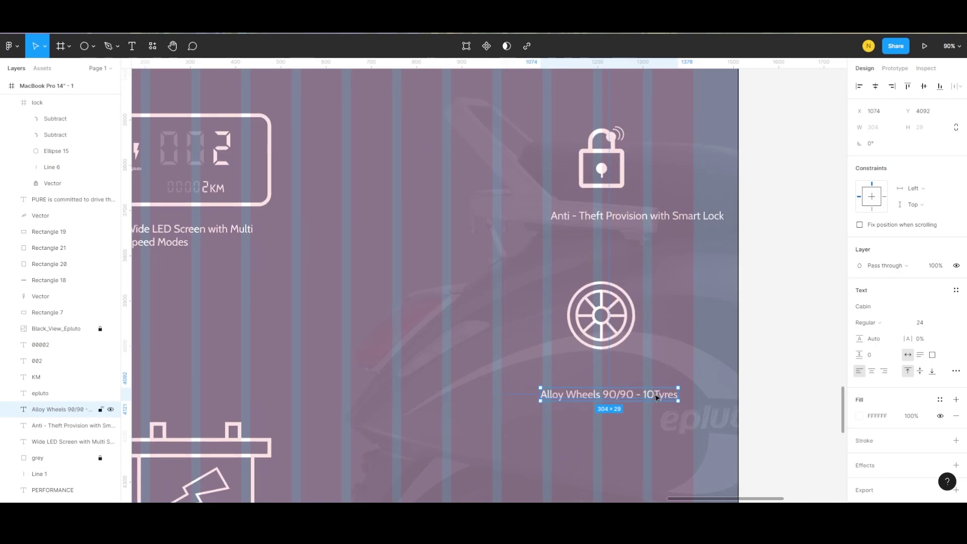
double_click(660, 394)
key("Escape")
scroll(625, 372, "down", 3)
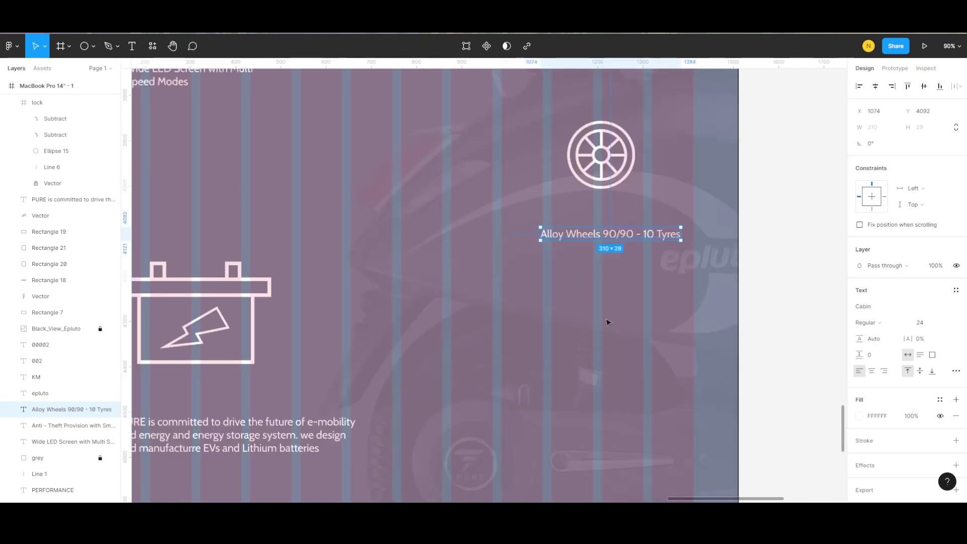
scroll(606, 322, "down", 5)
Step: Place the lightning motor icon below the wheel, captioned 'High Torque Motor'
left_click(759, 251)
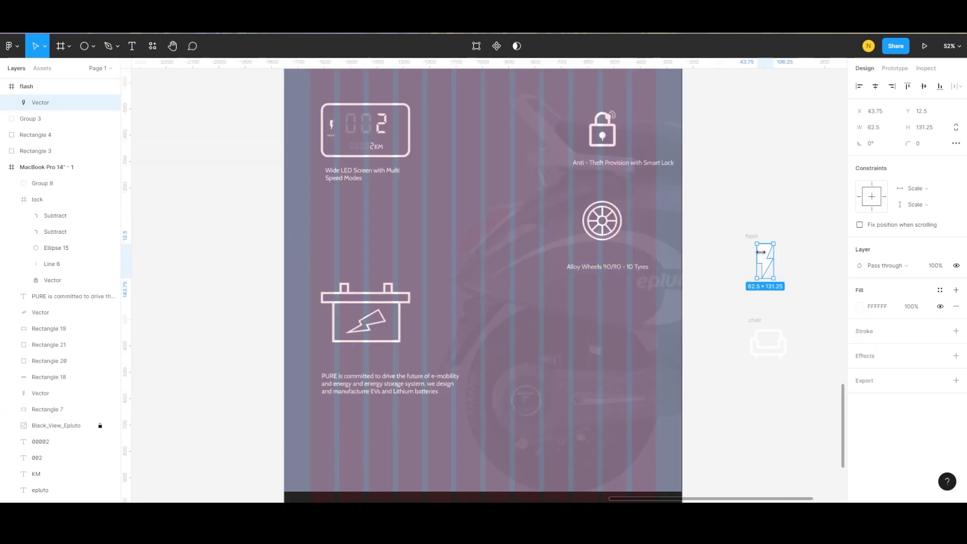
left_click_drag(761, 251, 601, 312)
left_click_drag(586, 267, 587, 365)
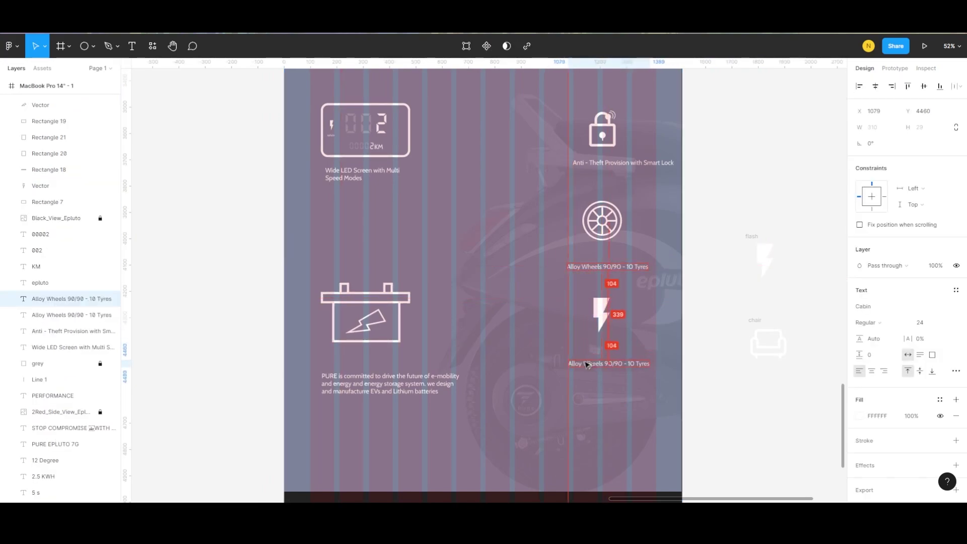
double_click(613, 363)
type("H")
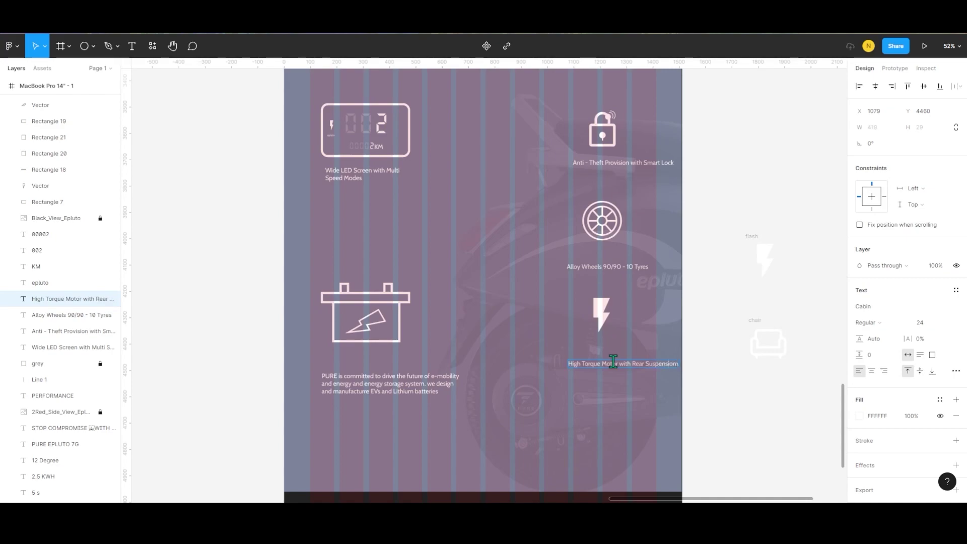
left_click(766, 347)
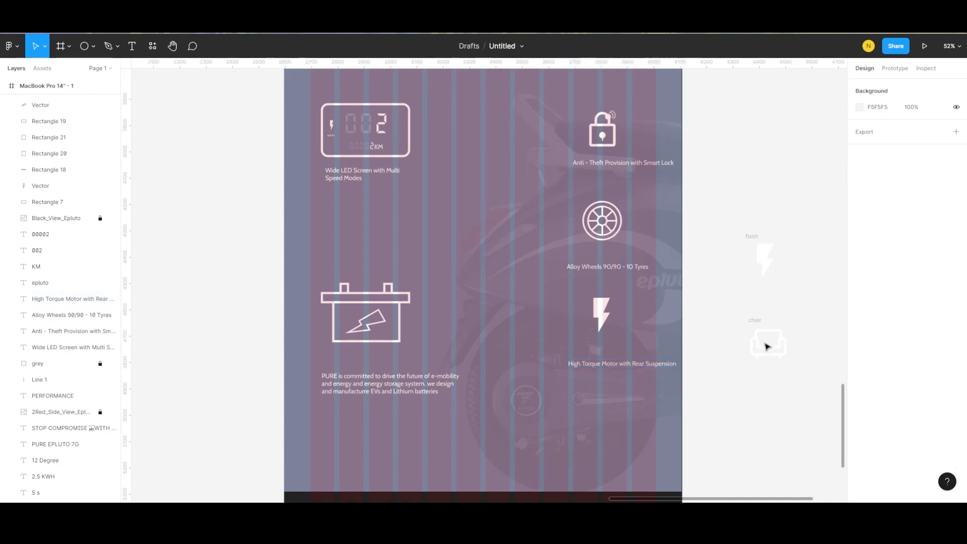
Step: Move the chair icon below the motor text and start captioning it 'Comfortable and Durable Saddle'
mouse_move(758, 328)
left_mouse_down()
mouse_move(591, 391)
mouse_move(582, 442)
left_mouse_up()
left_click(590, 364)
double_click(593, 439)
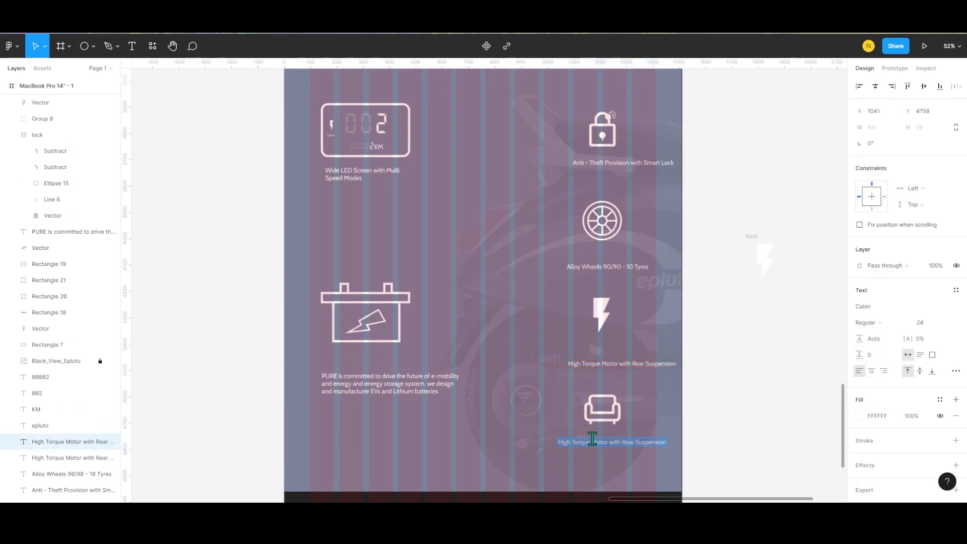
type("Comfortable and Durable Saddle")
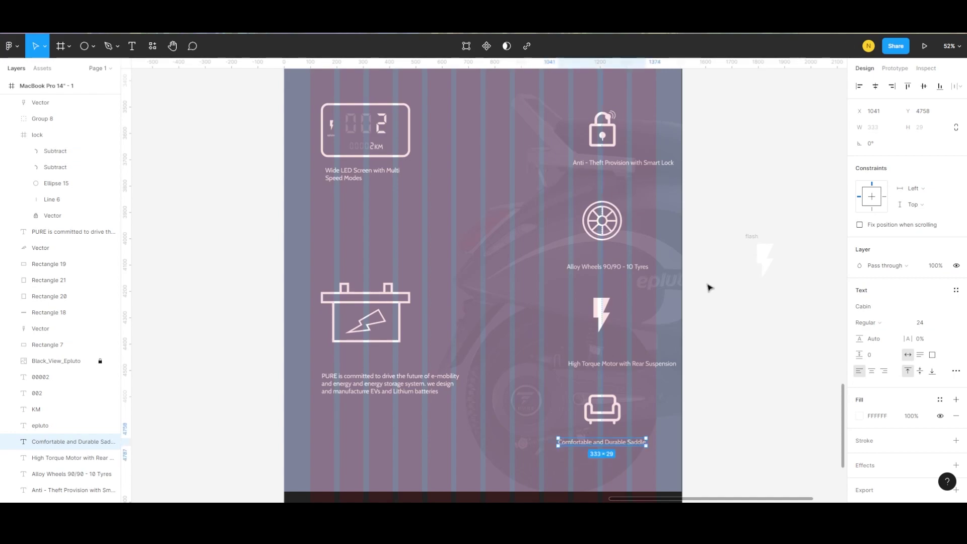
Step: Wrap the Anti-Theft caption onto two lines before 'Smart' and reposition it
scroll(604, 262, "down", 3, "ctrl")
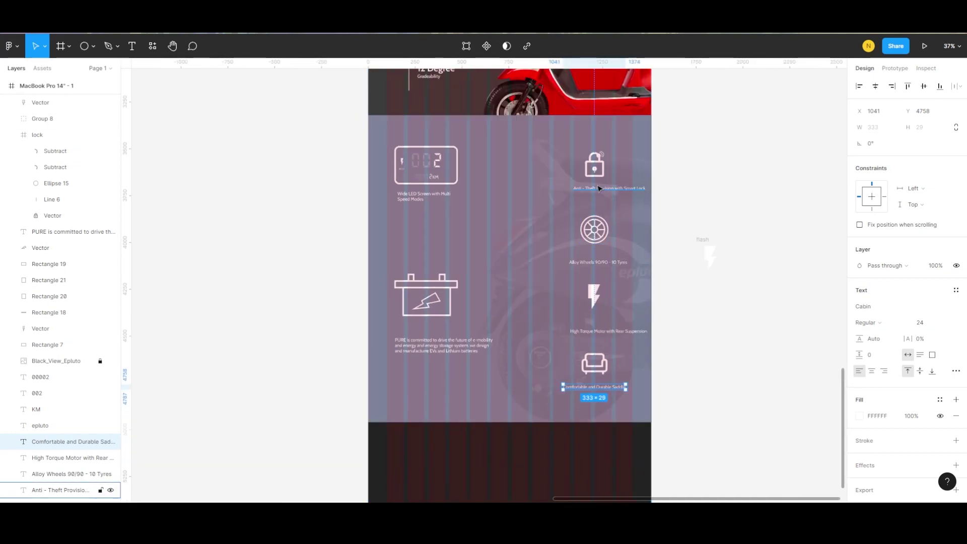
scroll(702, 302, "up", 3)
scroll(609, 295, "up", 5, "ctrl")
left_click_drag(610, 296, 605, 295)
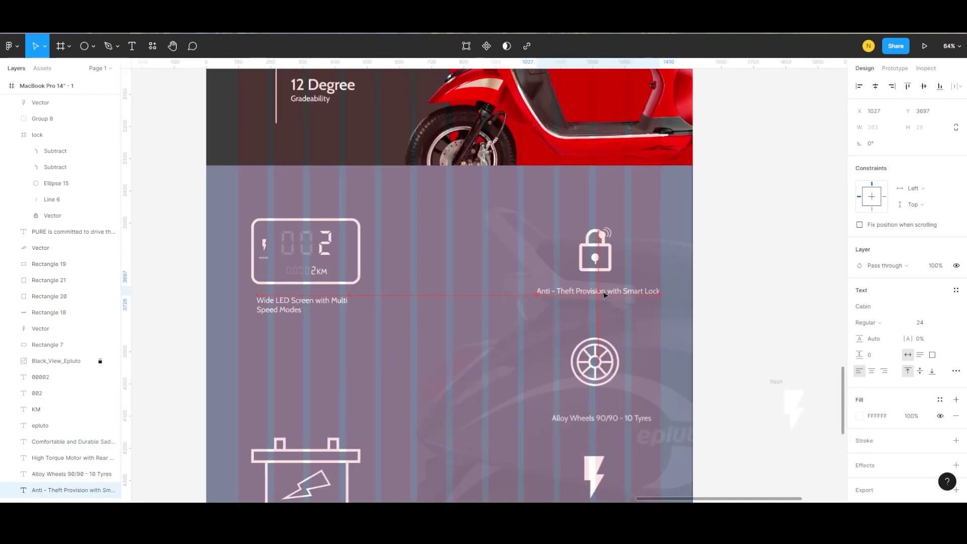
double_click(617, 293)
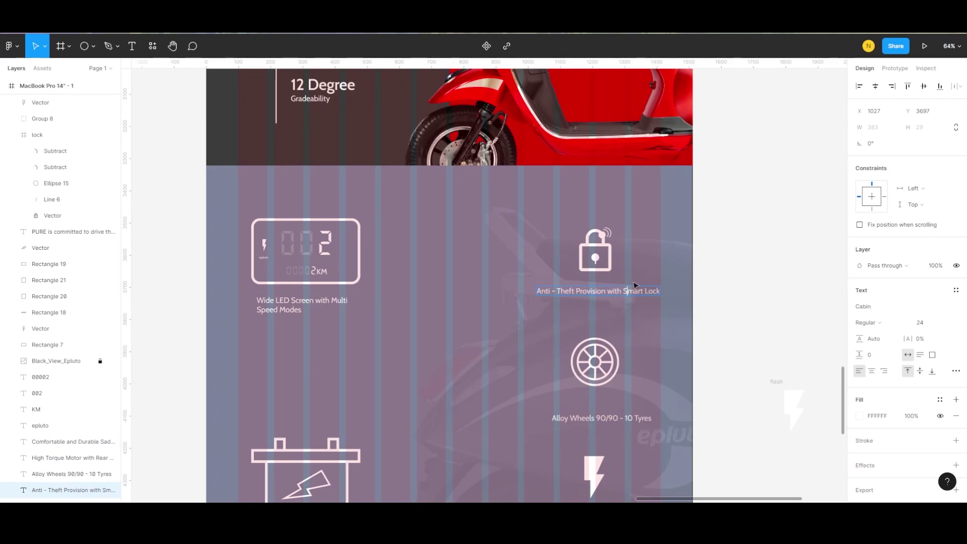
key("Return")
key("Escape")
mouse_move(564, 298)
left_mouse_down()
mouse_move(585, 298)
mouse_move(570, 297)
left_mouse_up()
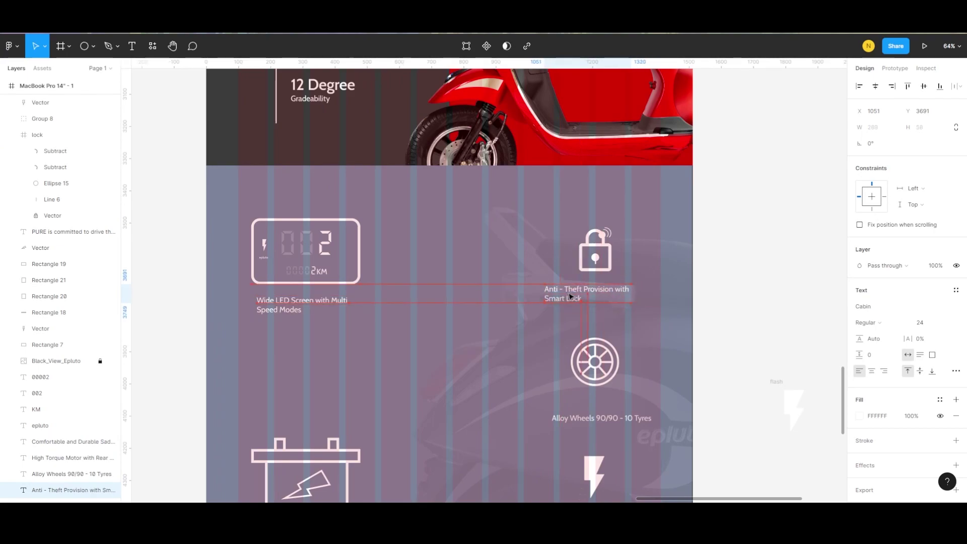
Step: Realign the lock and wheel icons slightly left and up
left_click(596, 259)
left_click_drag(594, 254, 586, 249)
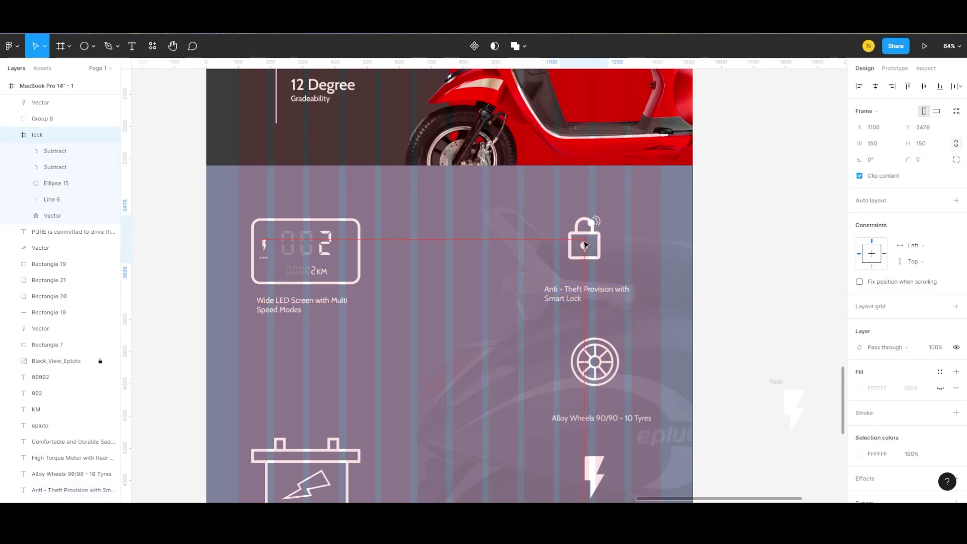
scroll(587, 242, "down", 5)
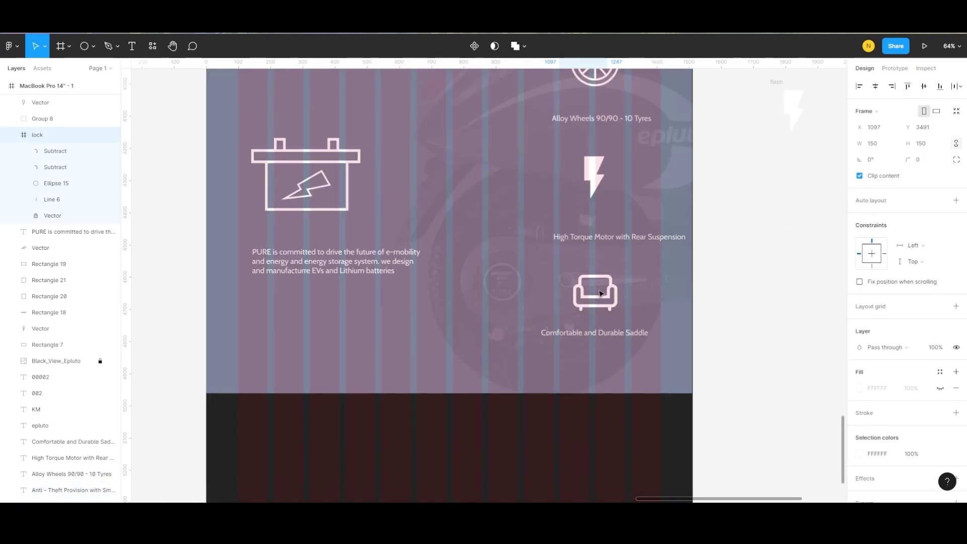
scroll(587, 242, "up", 3)
scroll(607, 223, "down", 2, "ctrl")
left_click_drag(596, 322, 586, 320)
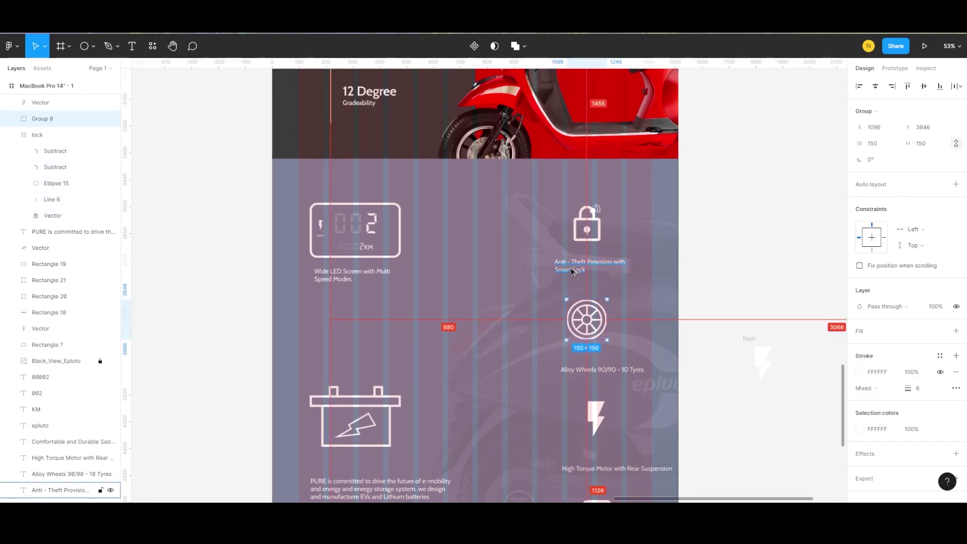
Step: Move the Alloy Wheels caption up and make it SemiBold at size 36
left_click(590, 370)
left_click_drag(588, 372, 582, 362)
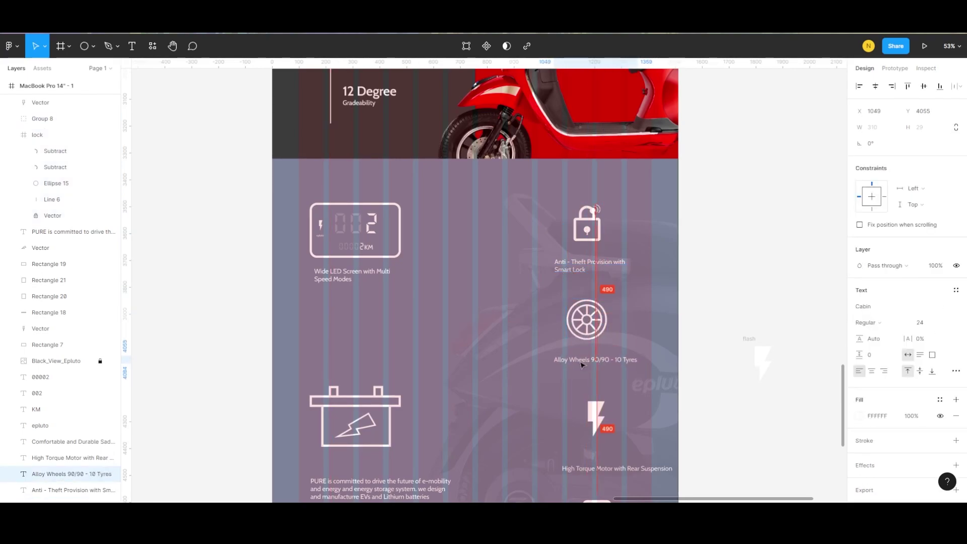
left_click(943, 324)
left_click(930, 349)
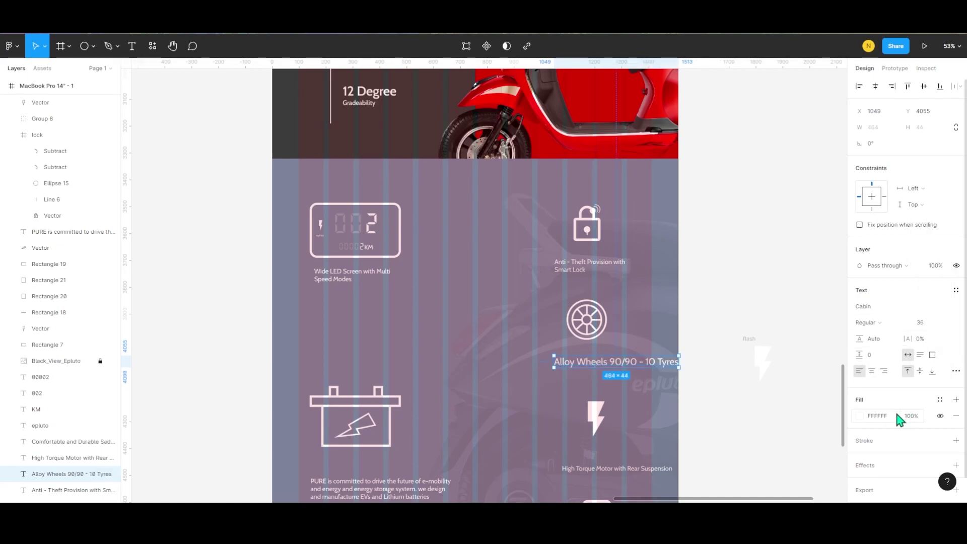
scroll(886, 382, "down", 1)
left_click(889, 299)
left_click(887, 319)
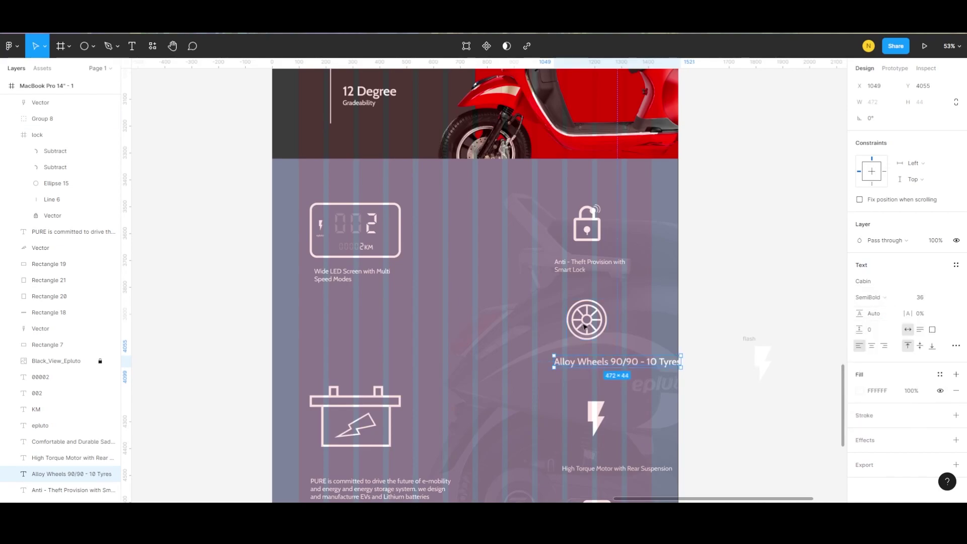
scroll(596, 372, "up", 3)
Step: Wrap Alloy Wheels after 'Wheels' and copy its text properties
left_click_drag(598, 370, 577, 371)
double_click(593, 365)
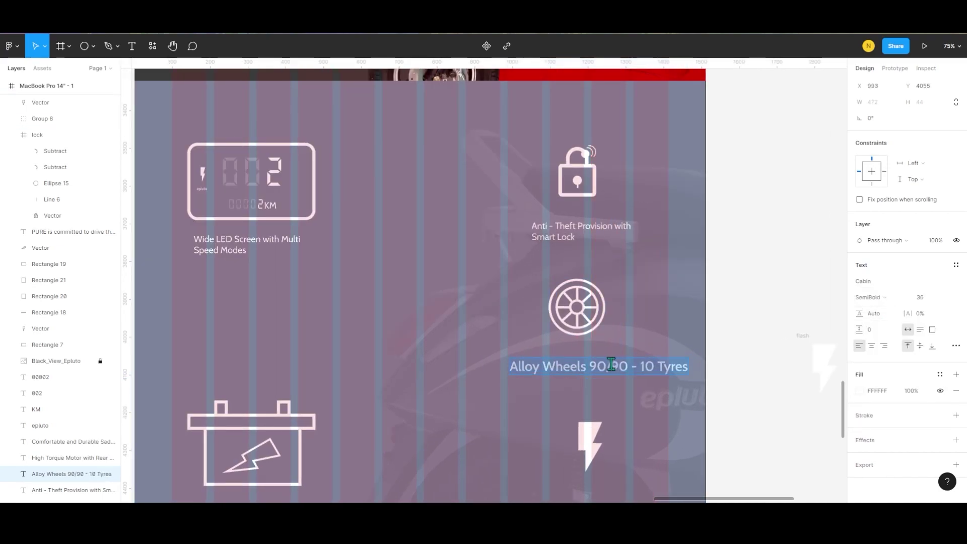
left_click(586, 365)
key("Return")
key("Escape")
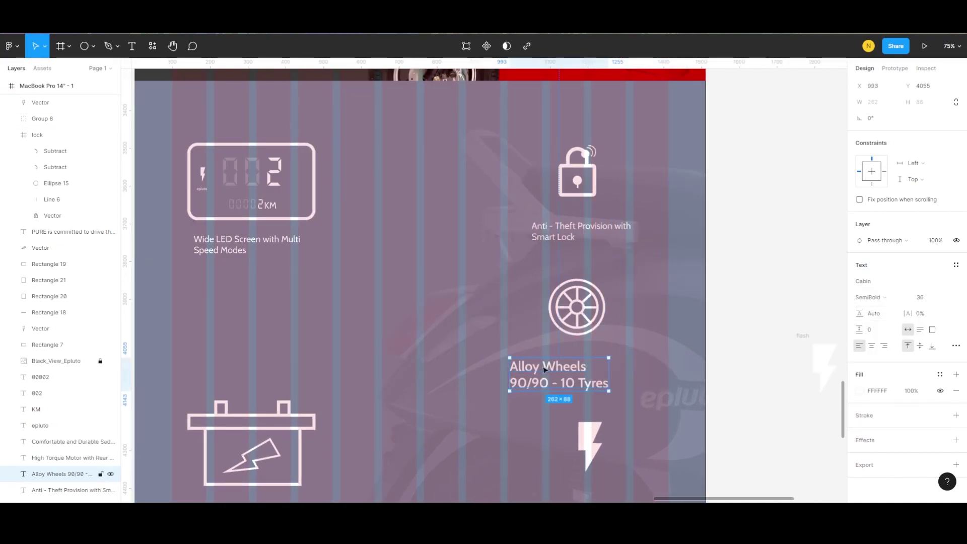
left_click_drag(543, 373, 569, 373)
right_click(569, 373)
mouse_move(604, 251)
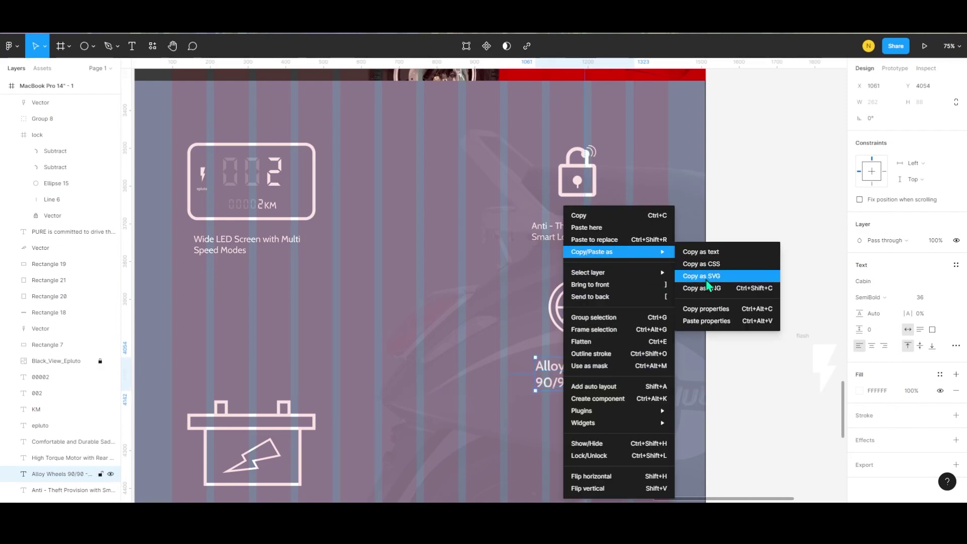
left_click(715, 307)
left_click(565, 229)
Step: Paste the Alloy Wheels styling onto Anti-Theft and nudge the lightning-bolt icon right
right_click(565, 230)
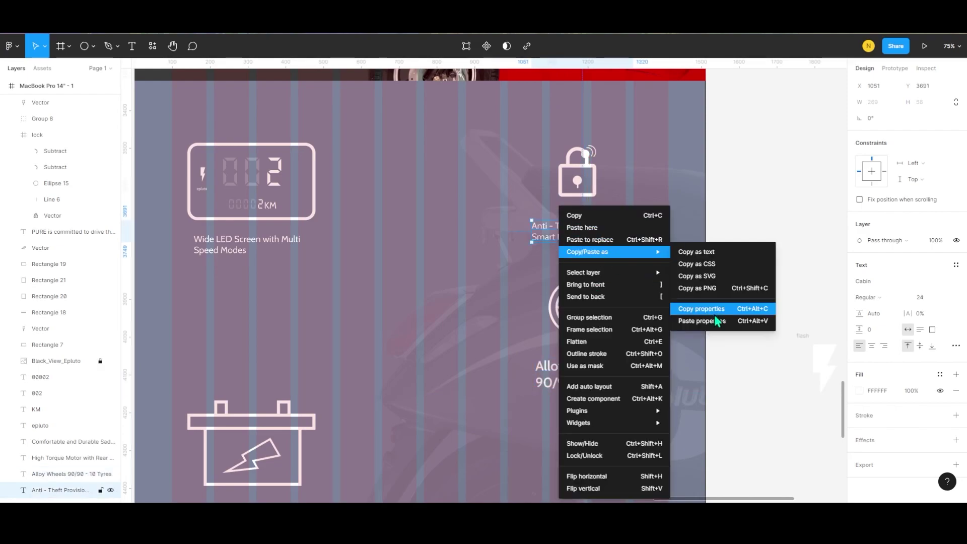
left_click(687, 305)
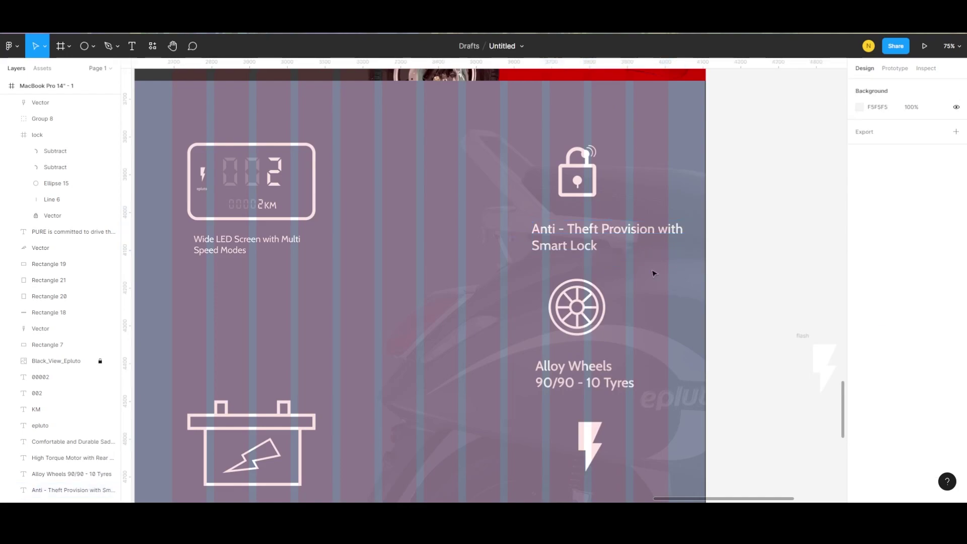
mouse_move(607, 231)
left_mouse_down()
mouse_move(591, 231)
mouse_move(592, 222)
left_mouse_up()
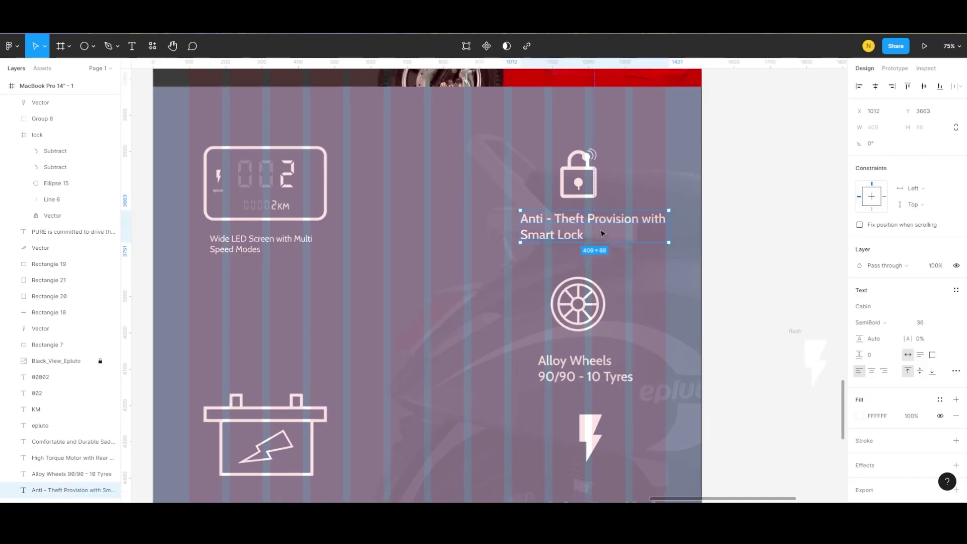
scroll(592, 222, "down", 3, "ctrl")
scroll(592, 221, "down", 3)
left_click(586, 243)
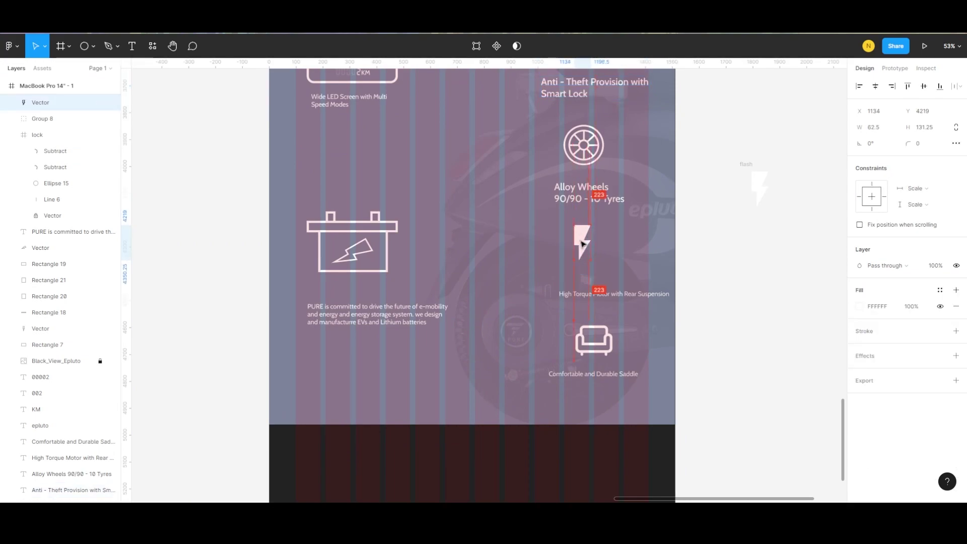
left_click_drag(583, 244, 585, 244)
Step: Give High Torque Motor the SemiBold 36 styling and wrap it after 'Motor'
left_click(594, 294)
right_click(594, 294)
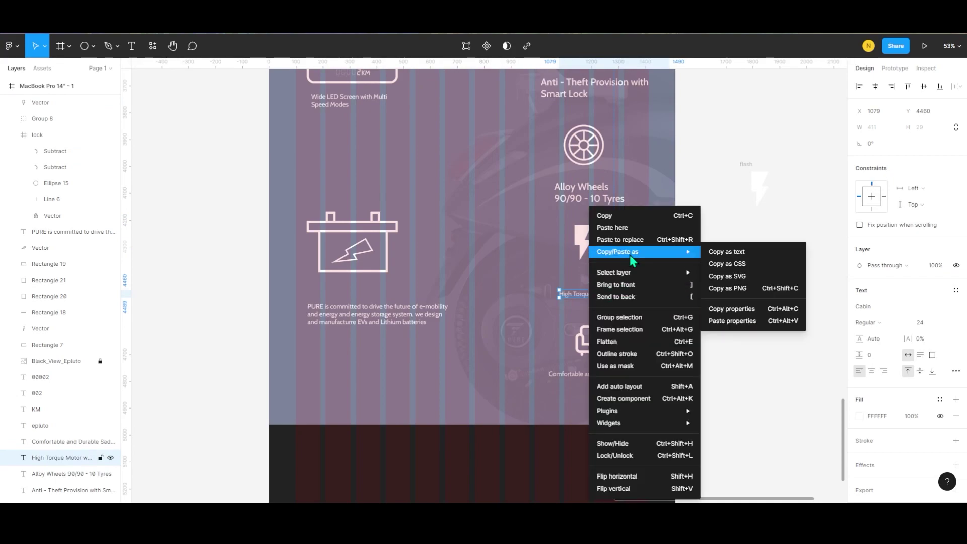
left_click(720, 319)
left_click_drag(602, 297, 595, 284)
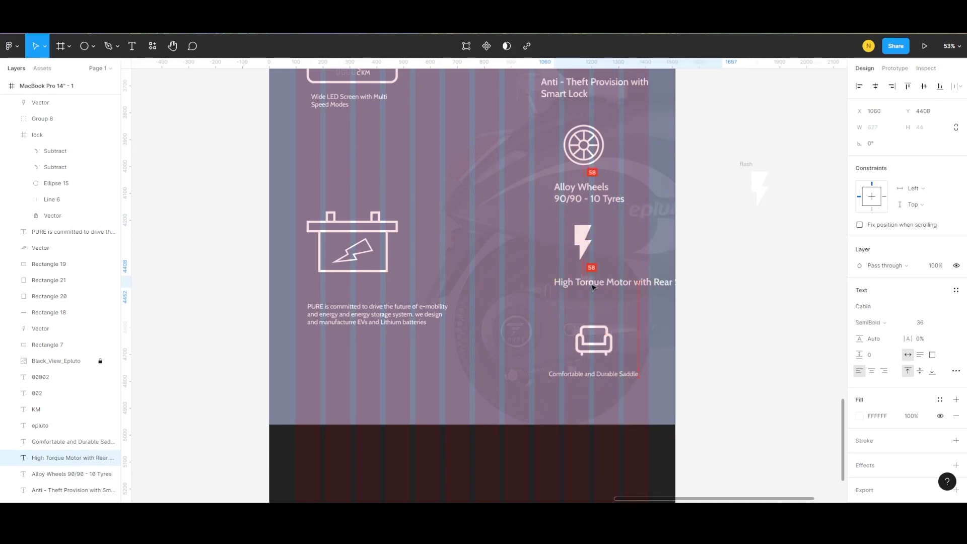
scroll(600, 295, "up", 5, "ctrl")
double_click(599, 296)
left_click(648, 291)
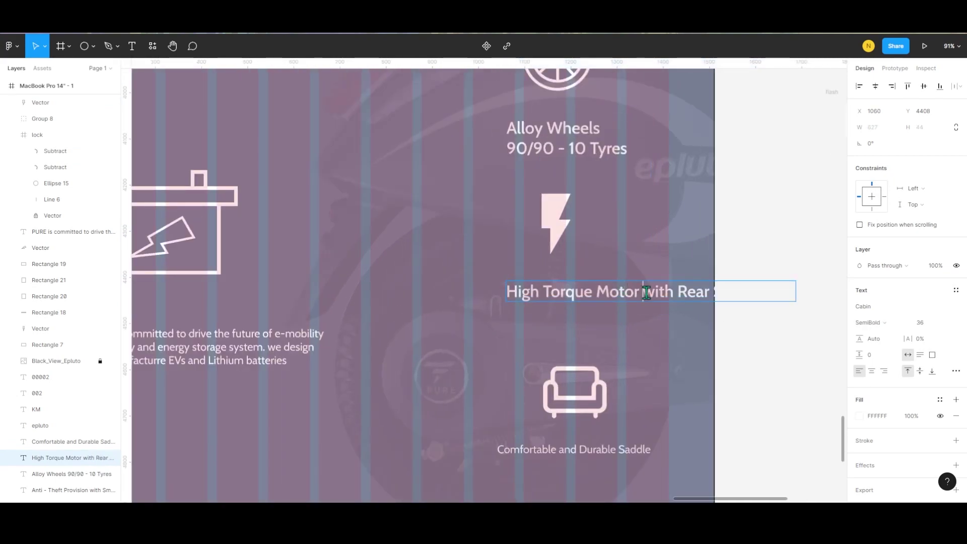
key("Return")
key("Escape")
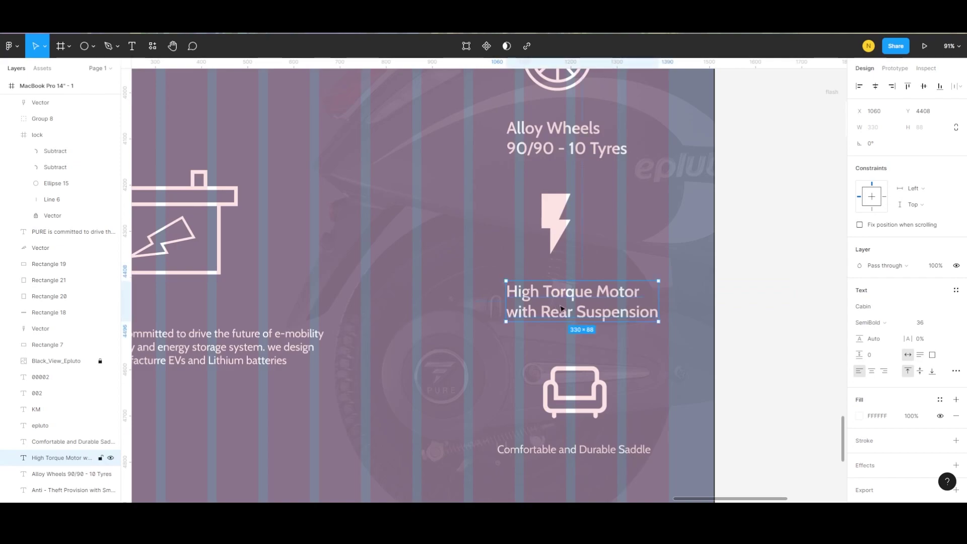
key("Escape")
left_click_drag(565, 297, 567, 296)
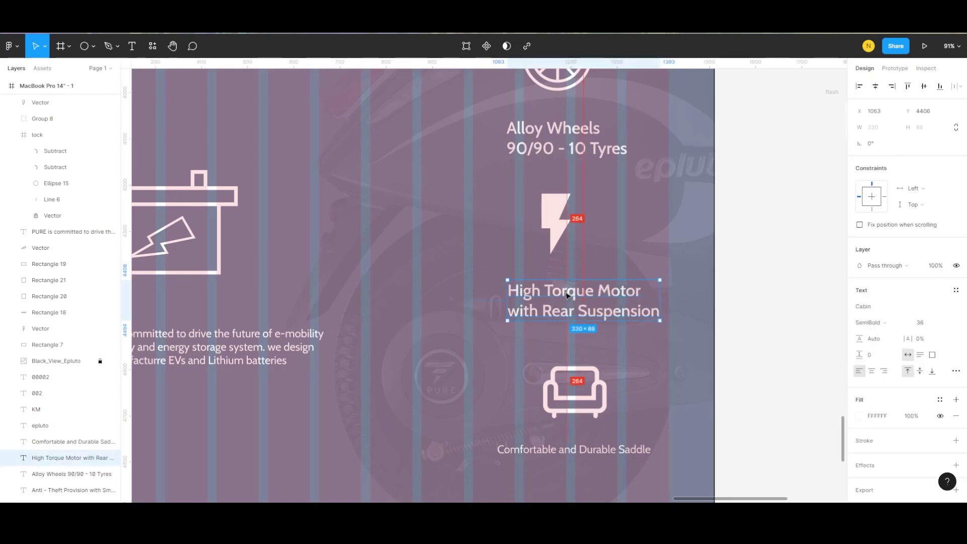
scroll(567, 295, "down", 5, "ctrl")
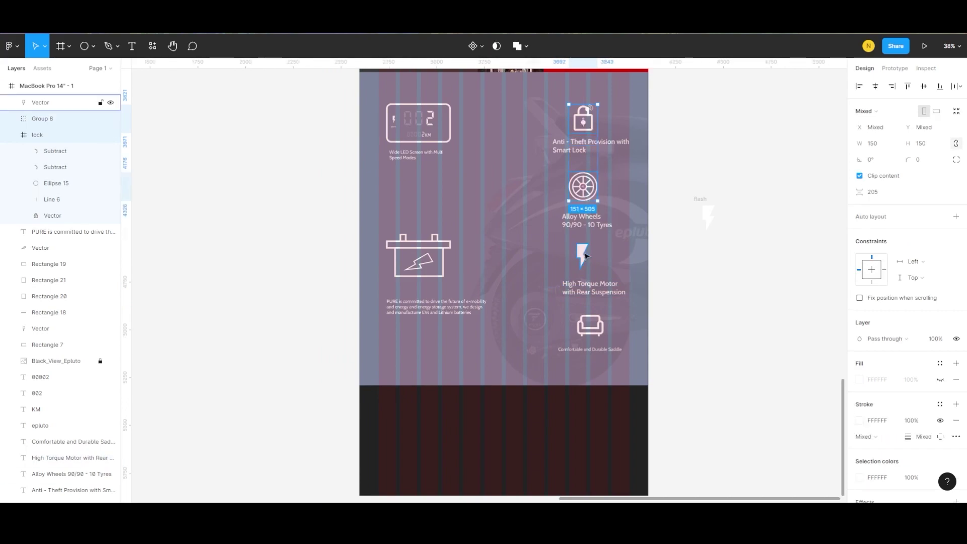
Step: Centre and evenly space the four feature icons, shifting the column right
left_click(589, 326, "shift")
key("ctrl+alt+shift+t")
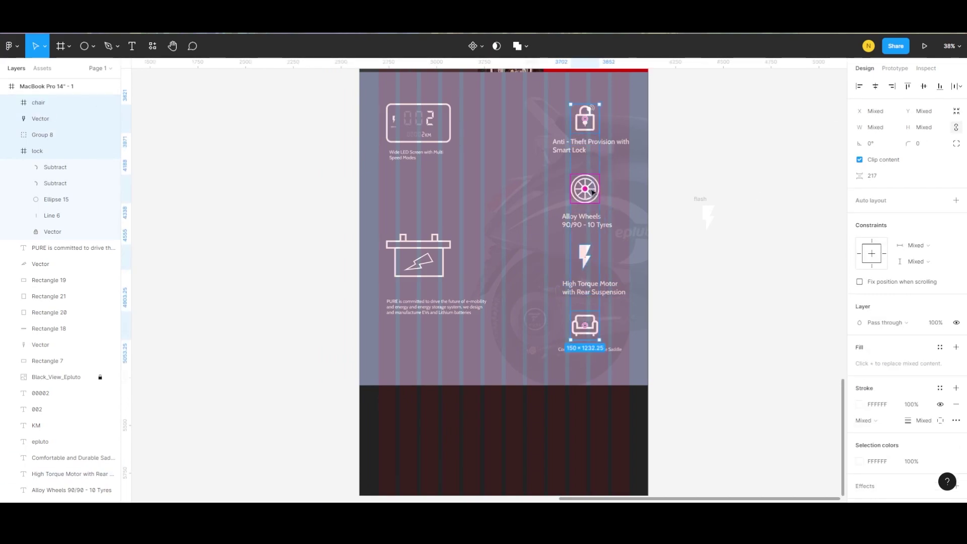
left_click_drag(589, 193, 600, 169)
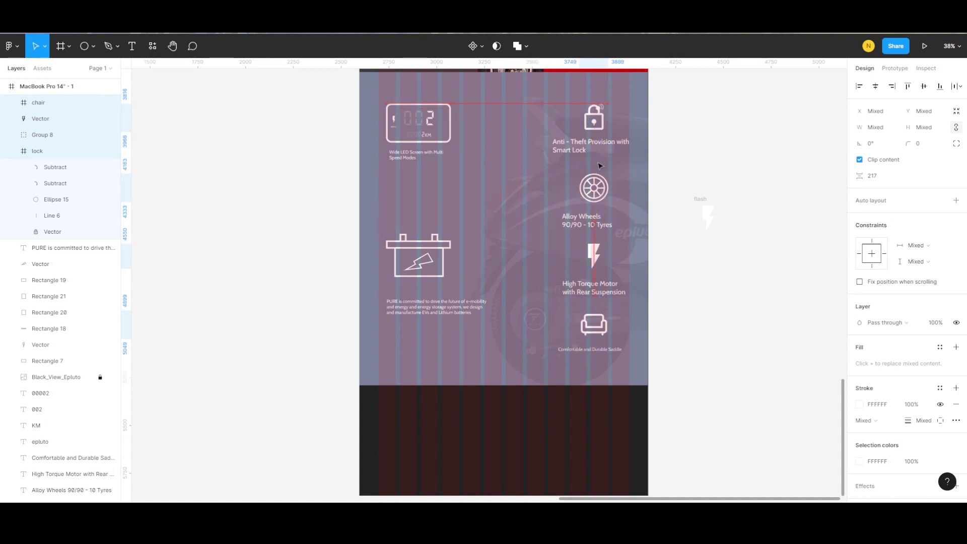
Step: Rejoin the Anti-Theft 'Smart Lock' line and move the caption right
left_click(567, 143)
double_click(617, 139)
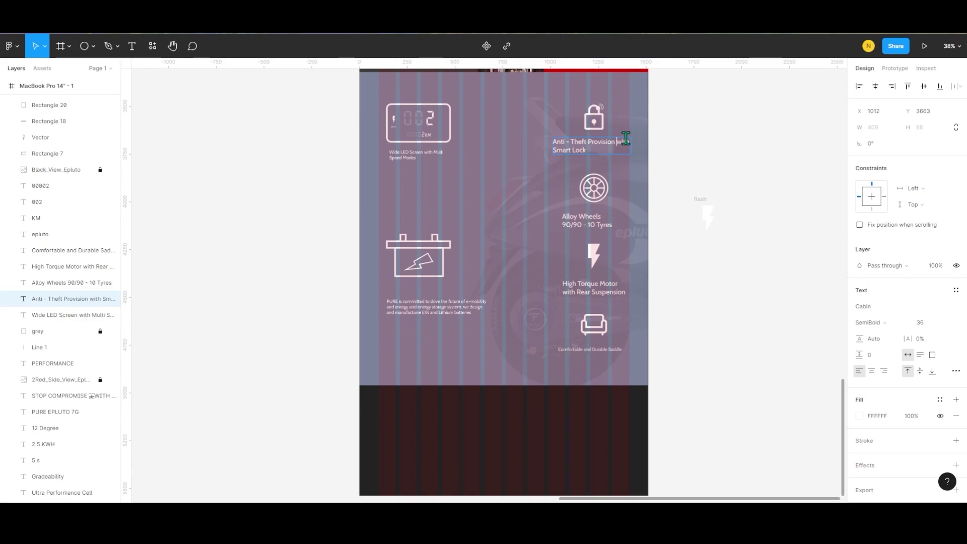
key("BackSpace")
key("Escape")
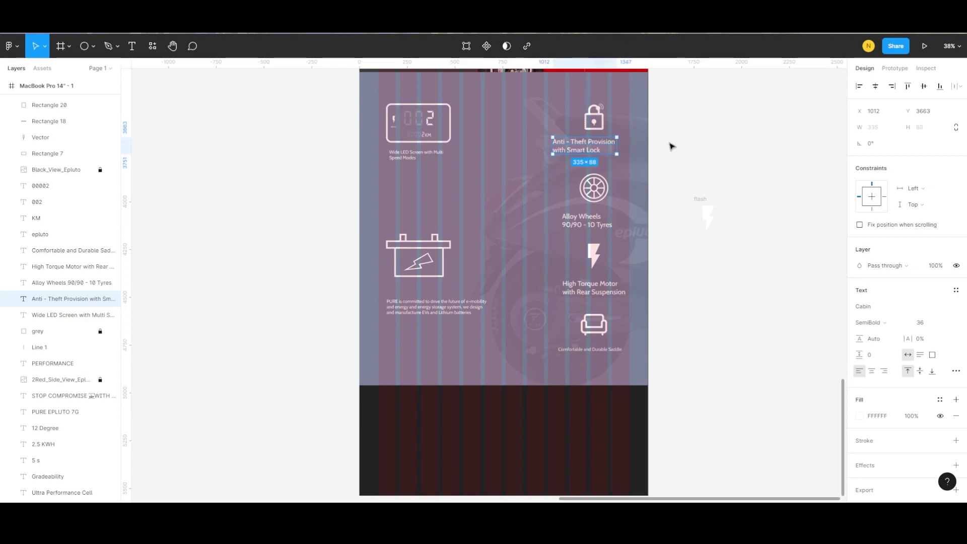
scroll(655, 144, "up", 3)
left_click_drag(540, 146, 562, 143)
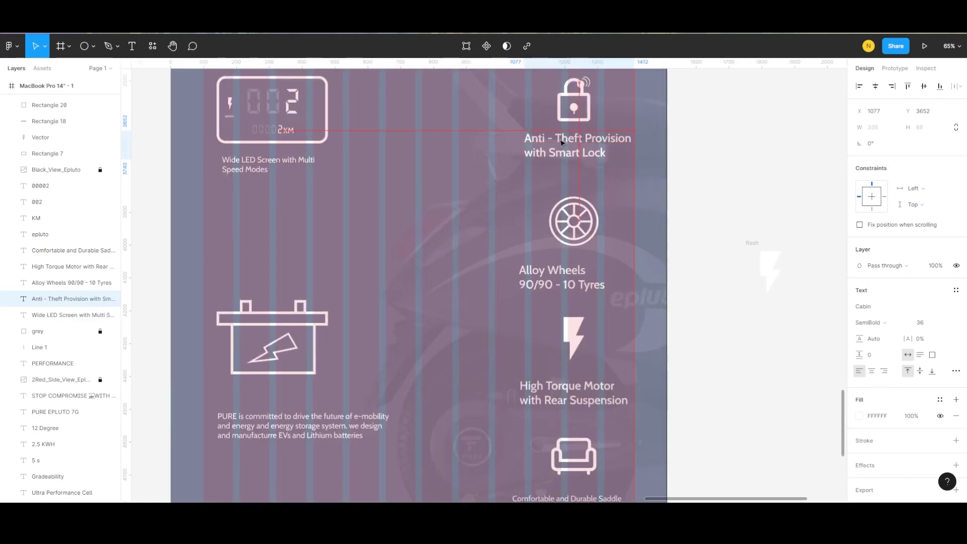
scroll(562, 143, "up", 2)
left_click(719, 153)
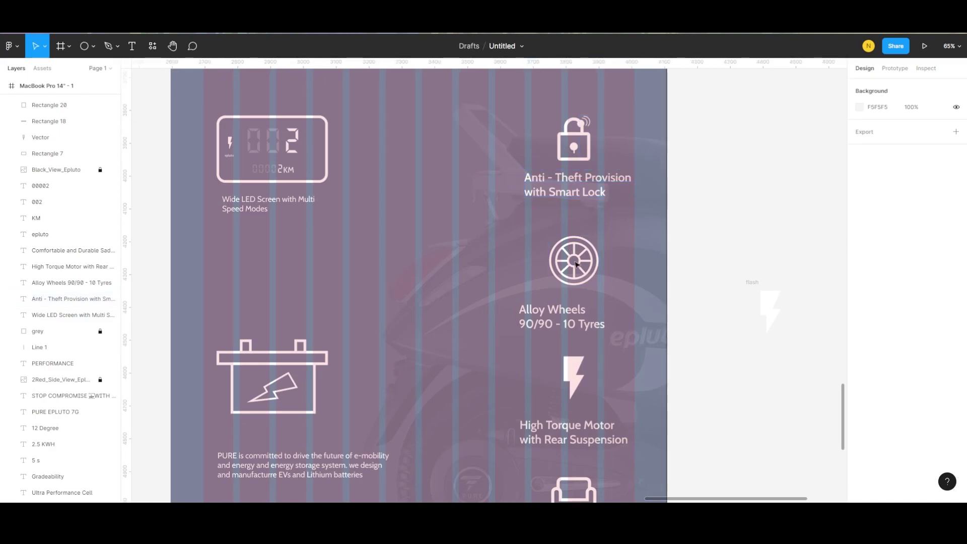
Step: Nudge the Alloy Wheels caption into place under the wheel icon
left_click_drag(549, 317, 569, 316)
left_click(574, 143)
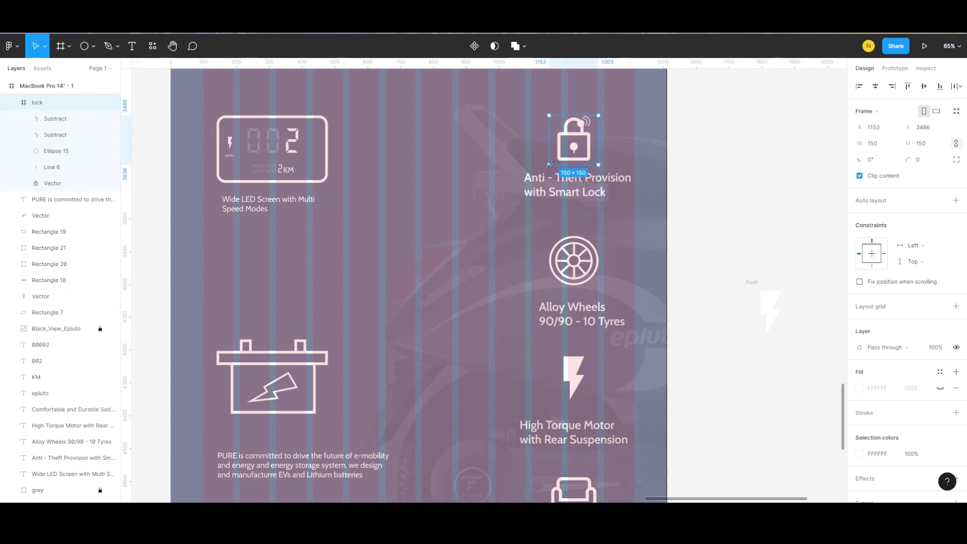
left_click(609, 190)
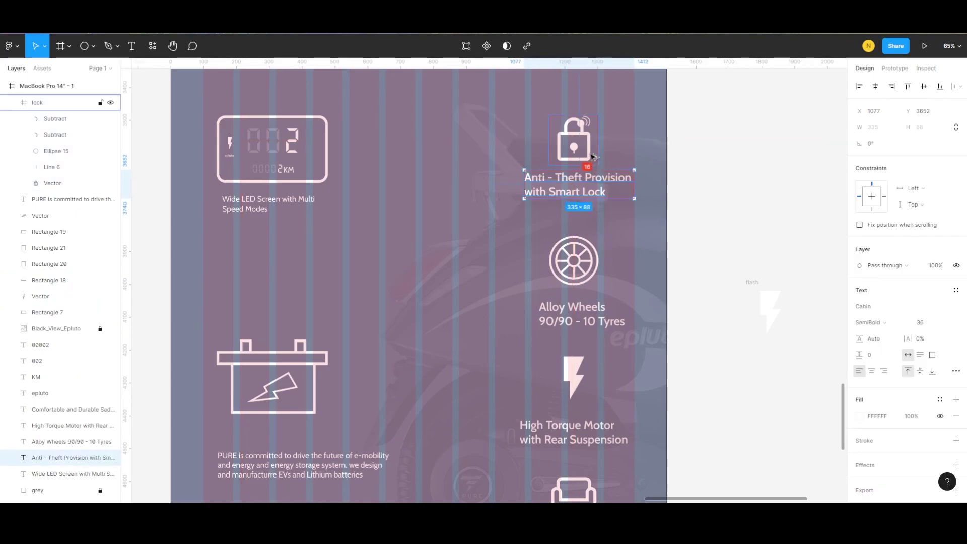
left_click(572, 313)
left_click_drag(561, 277, 559, 271)
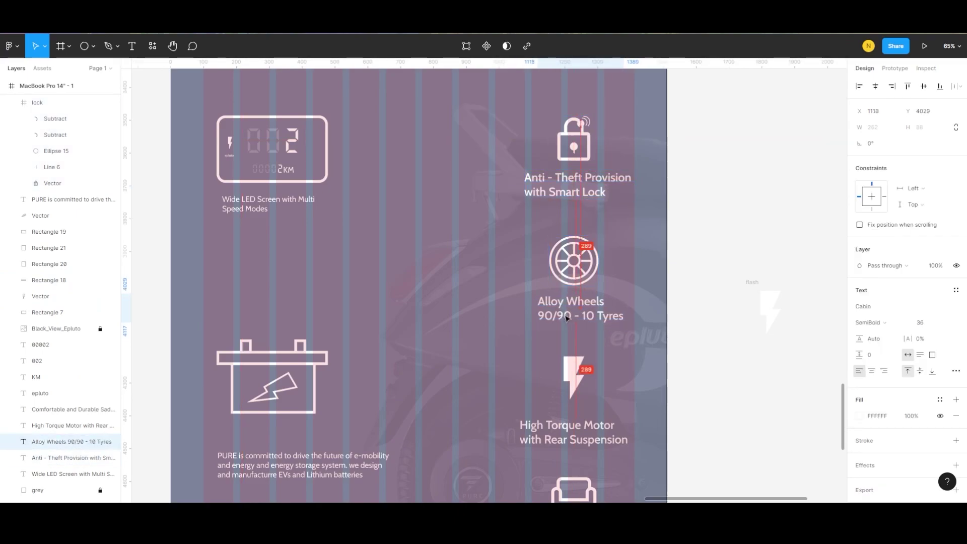
key("Up")
key("Up")
key("Up")
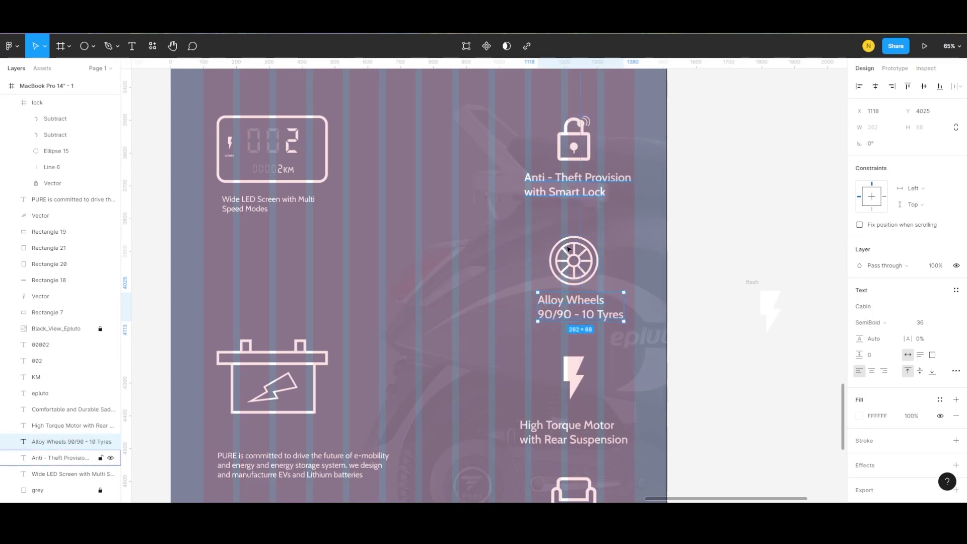
key("Escape")
Step: Move the High Torque Motor caption under the lightning icon
scroll(607, 280, "down", 2)
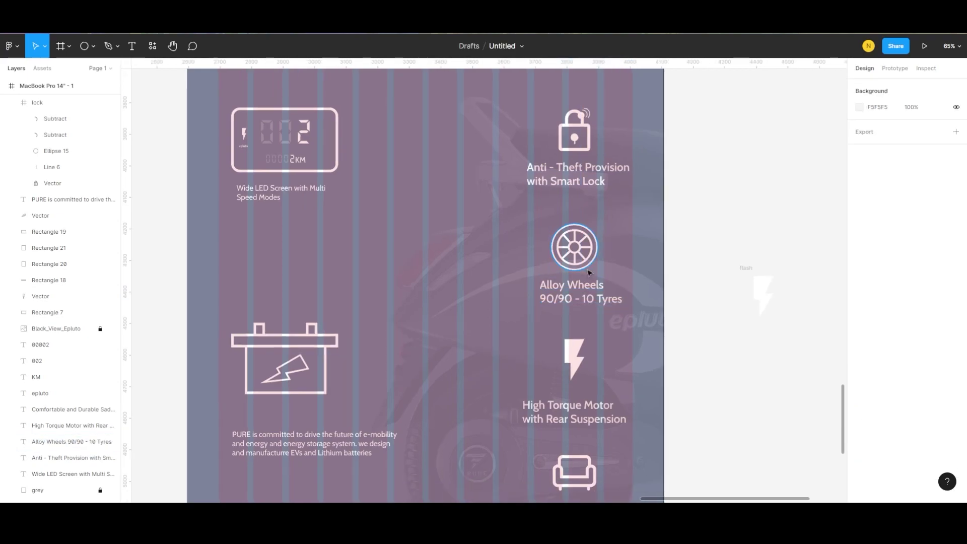
scroll(607, 281, "down", 3)
left_click(572, 379)
left_click_drag(572, 379, 577, 371)
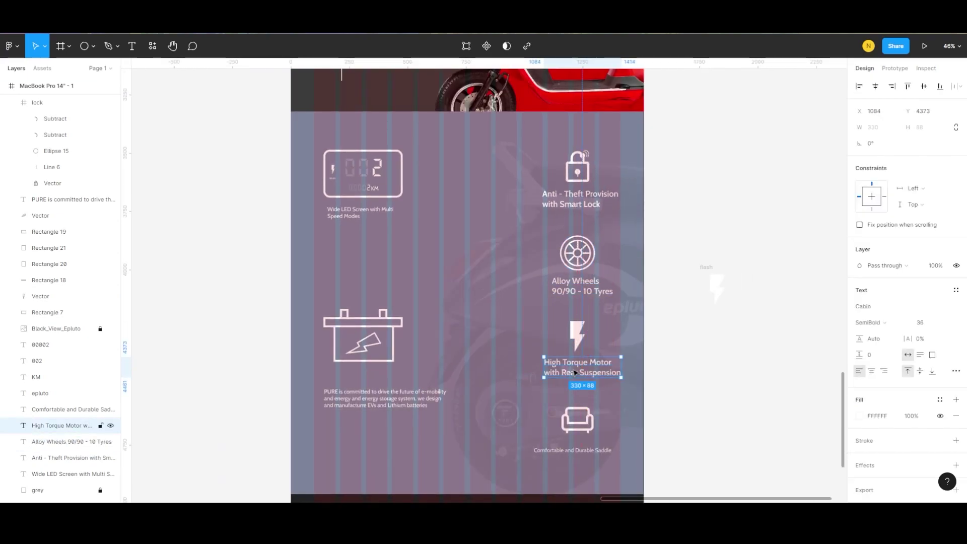
scroll(566, 343, "up", 5)
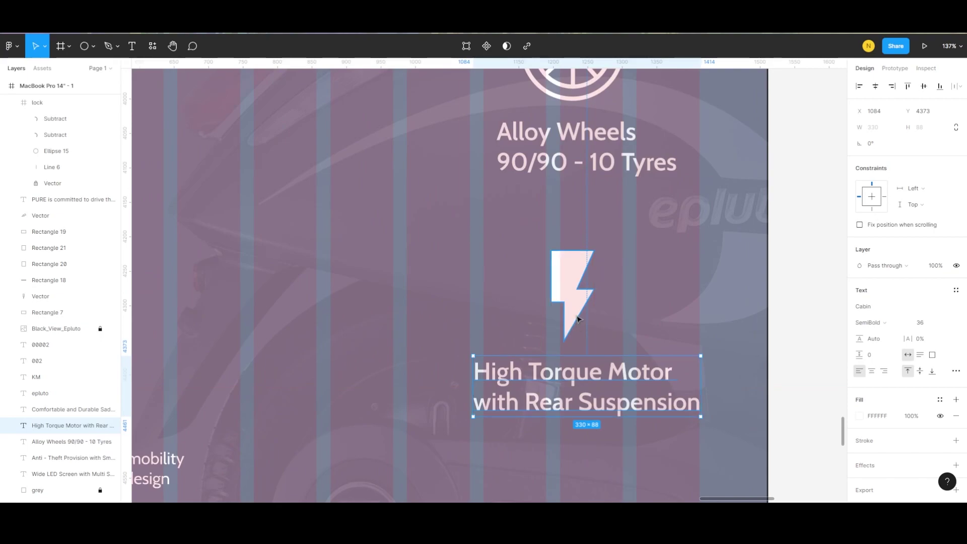
scroll(577, 318, "down", 4)
scroll(577, 318, "down", 2)
Step: Copy the High Torque caption's SemiBold 36 properties onto the saddle caption
left_click(533, 418)
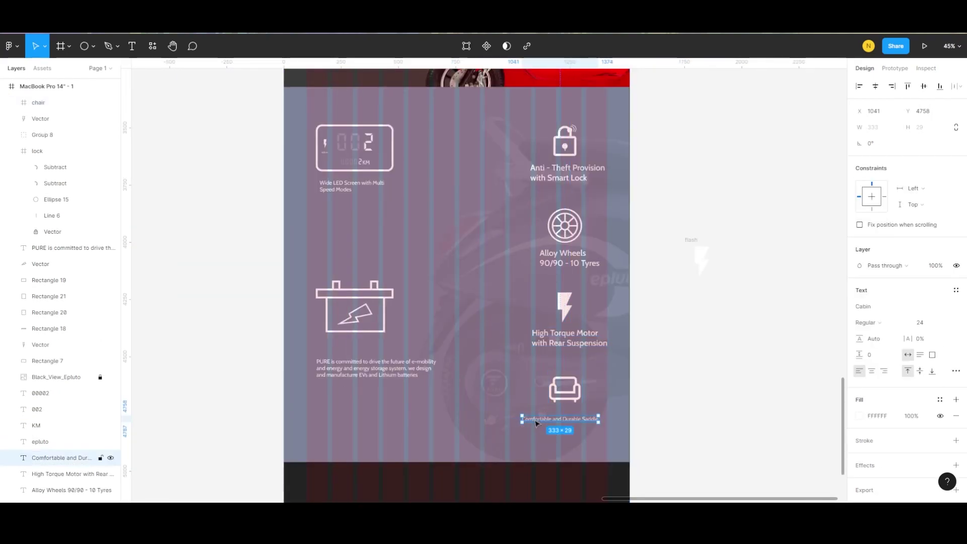
right_click(531, 418)
left_click(666, 308)
left_click(565, 388)
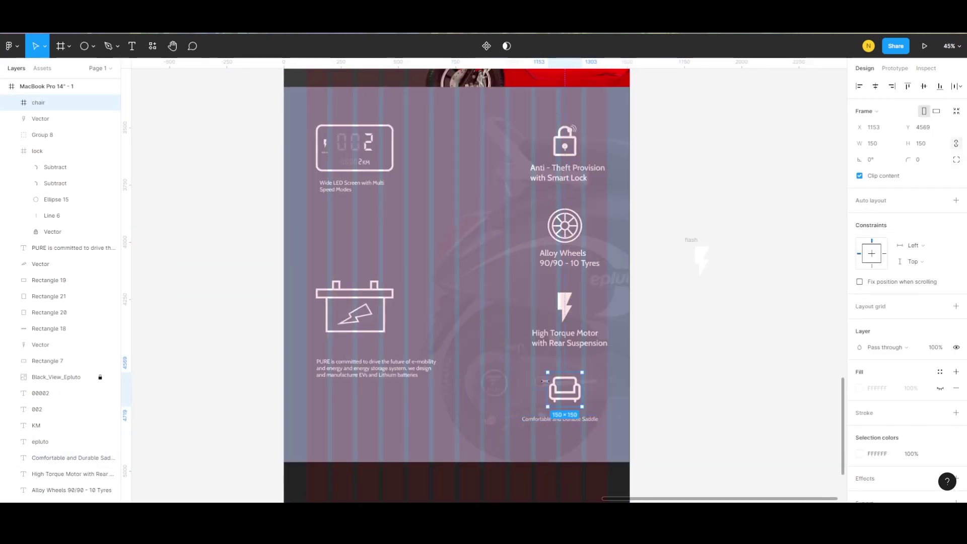
left_click(534, 417)
right_click(524, 418)
left_click(667, 321)
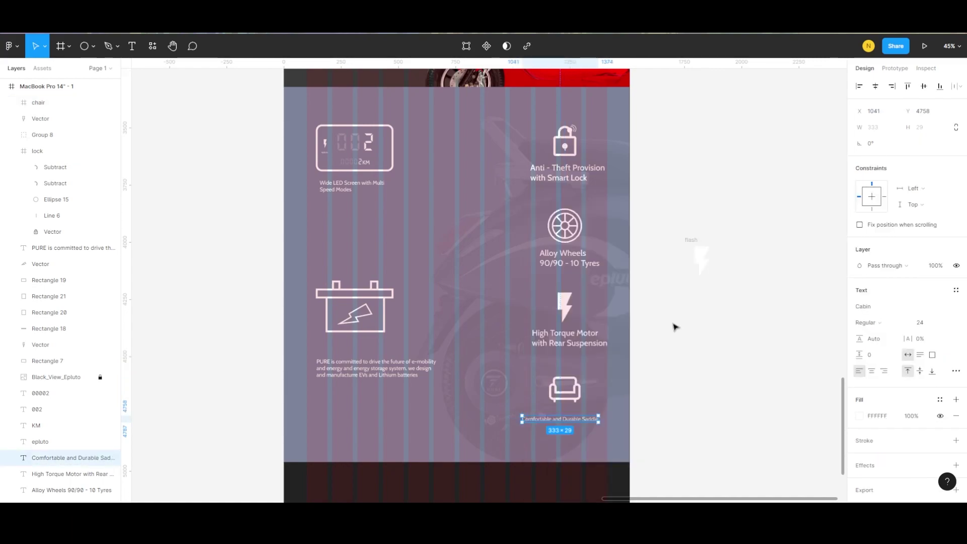
left_click(558, 337)
right_click(558, 337)
left_click(690, 321)
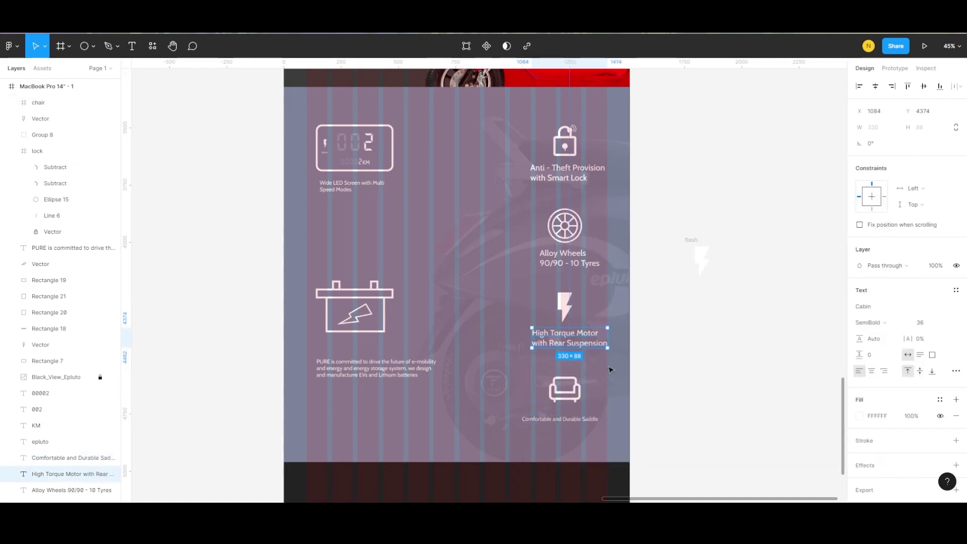
left_click(533, 419)
right_click(528, 419)
left_click(674, 320)
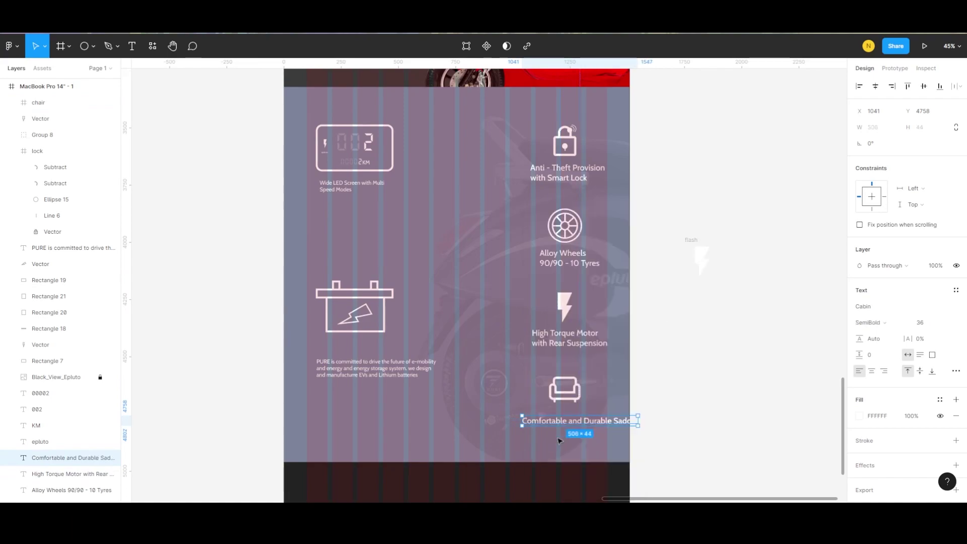
Step: Wrap the saddle caption to 'Comfortable and / Durable Saddle' and centre it under the chair
key("Escape")
scroll(567, 414, "up", 5)
left_click(567, 418)
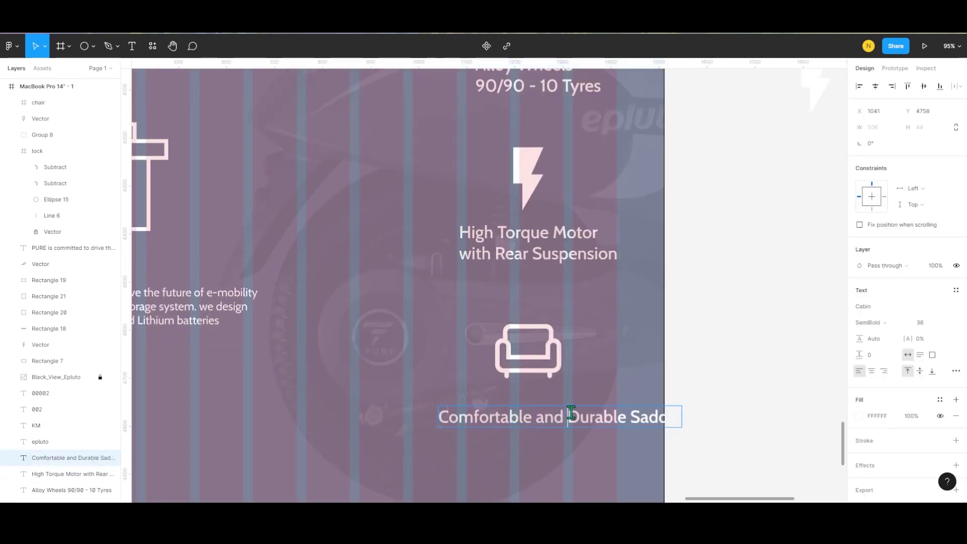
mouse_move(494, 427)
left_mouse_down()
mouse_move(514, 429)
mouse_move(520, 417)
left_mouse_up()
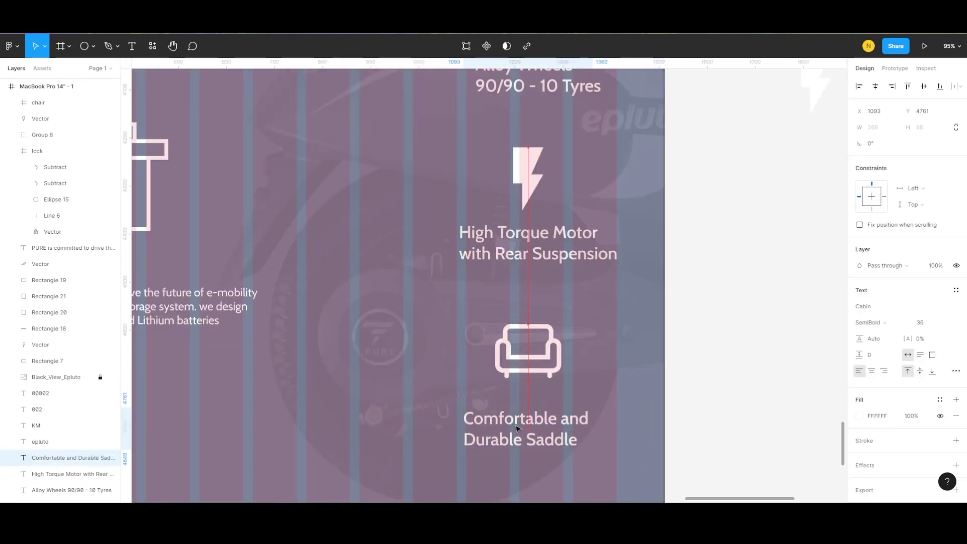
key("Escape")
scroll(615, 349, "down", 3)
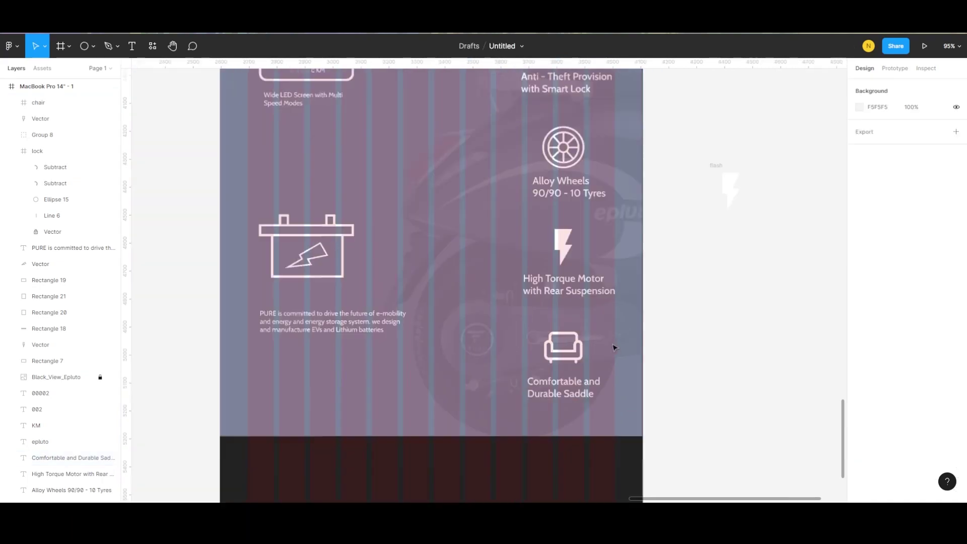
scroll(437, 281, "down", 2)
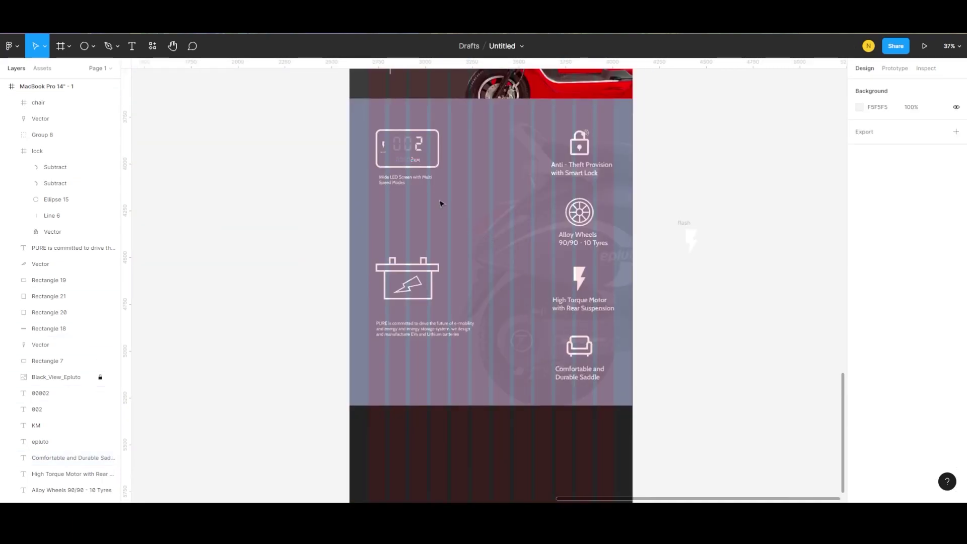
scroll(441, 203, "up", 3)
left_click_drag(364, 220, 464, 311)
left_click_drag(401, 248, 414, 273)
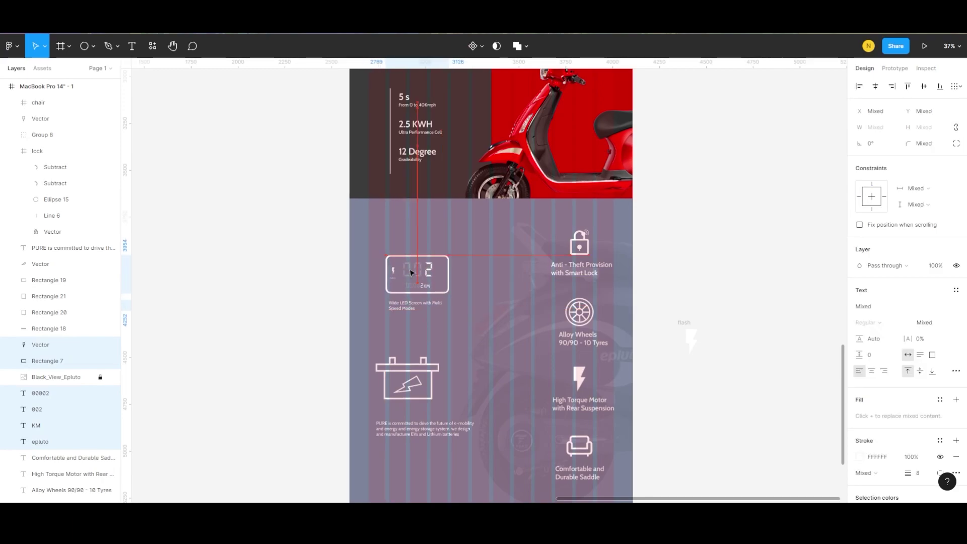
Step: Paste the SemiBold 36 caption styling onto Wide LED Screen and move it under the display
left_click(400, 309)
scroll(442, 309, "up", 5)
right_click(399, 205)
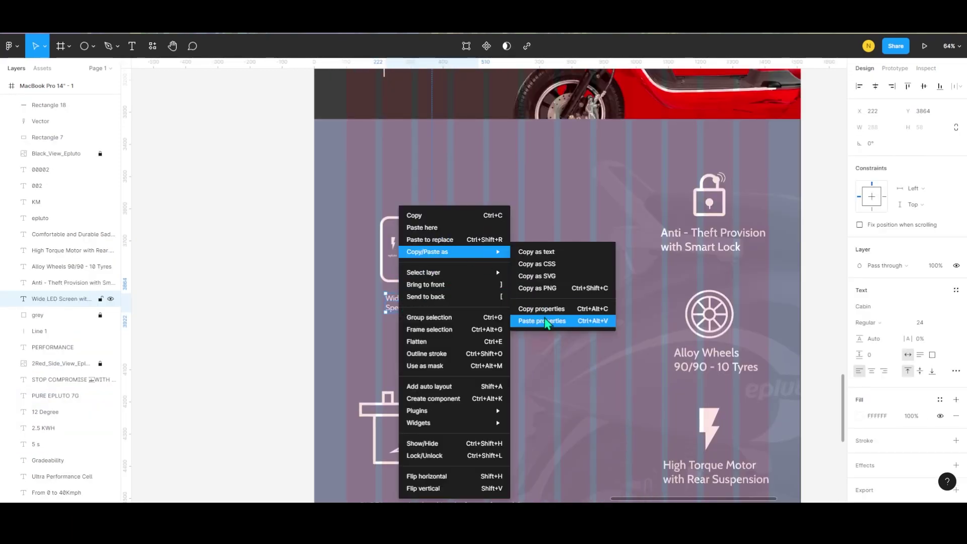
left_click(546, 320)
scroll(430, 307, "down", 2)
left_click_drag(427, 208, 421, 217)
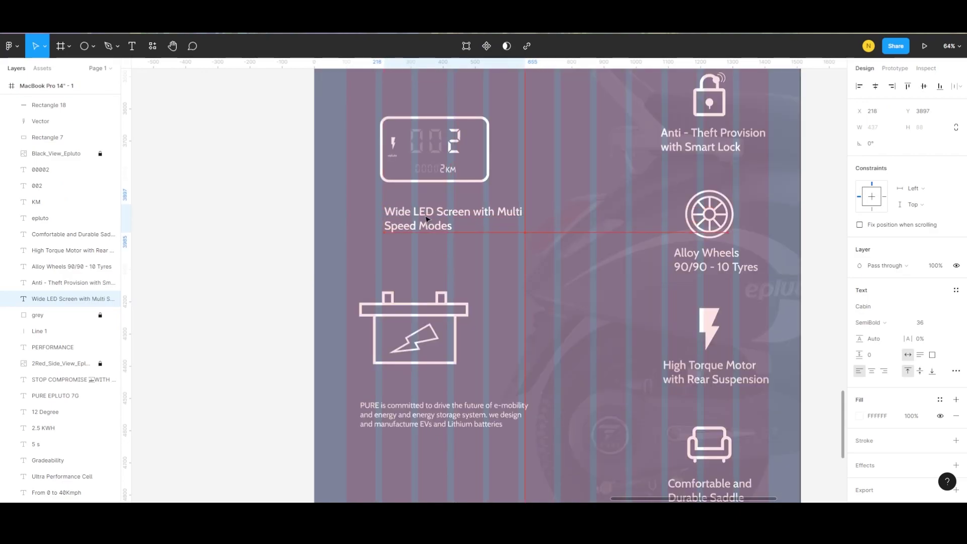
Step: Rewrap the LED caption as 'Wide LED Screen with / Multi Speed Modes'
double_click(493, 205)
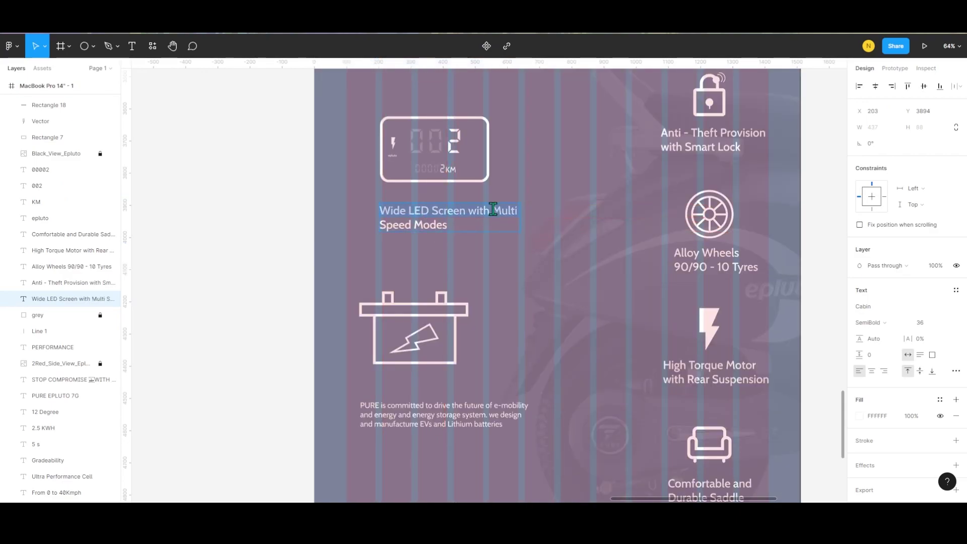
left_click(499, 207)
key("Return")
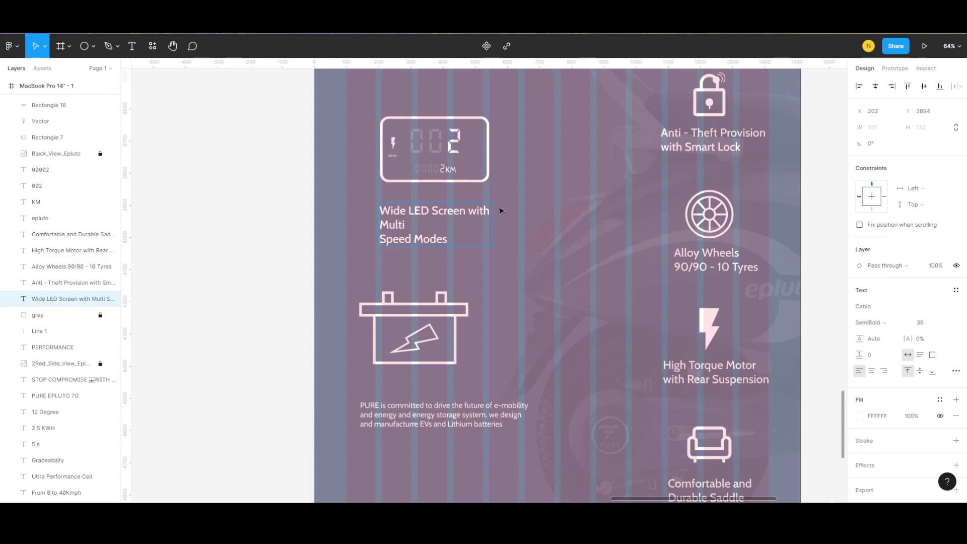
key("Delete")
key("Escape")
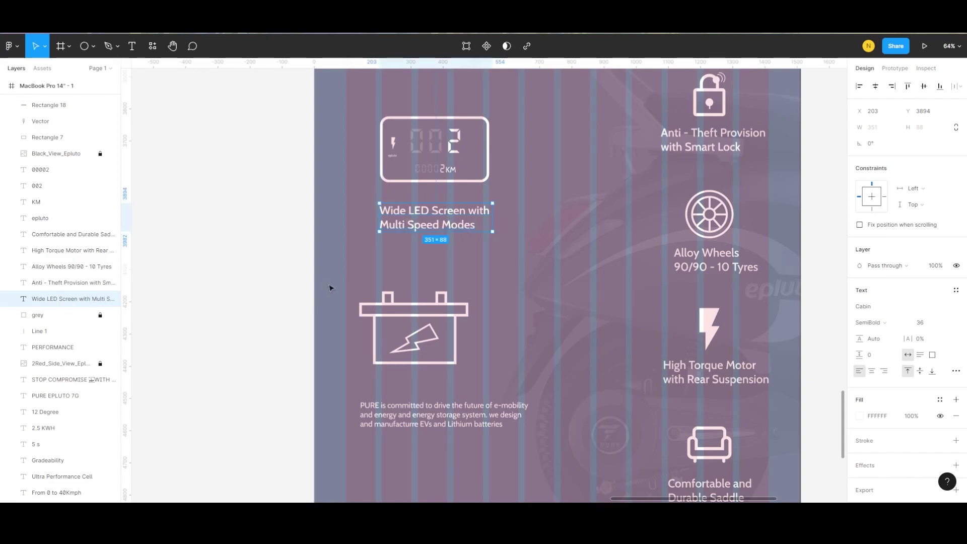
left_click_drag(330, 288, 485, 366)
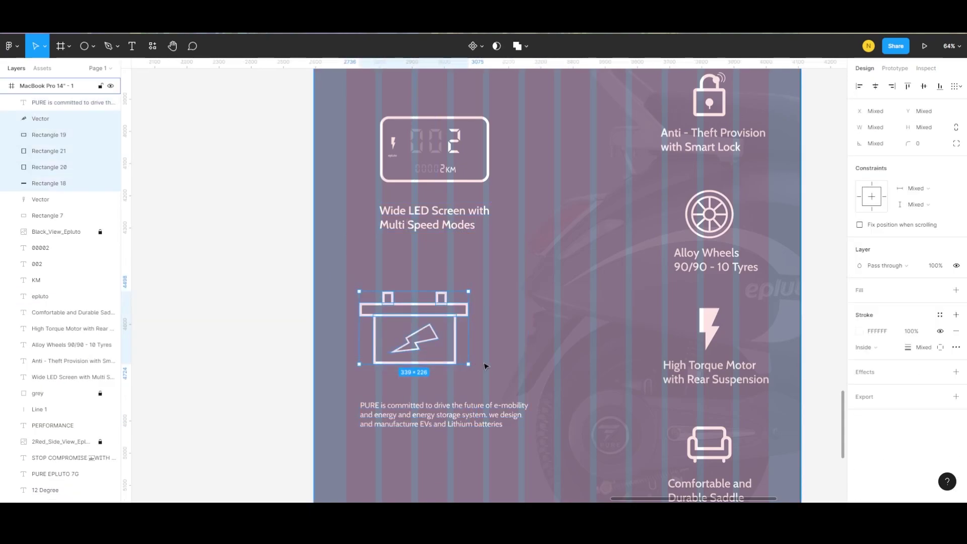
Step: Group the battery icon parts and place them under the LED caption
key("ctrl+g")
left_click_drag(404, 310, 426, 308)
scroll(426, 308, "down", 2)
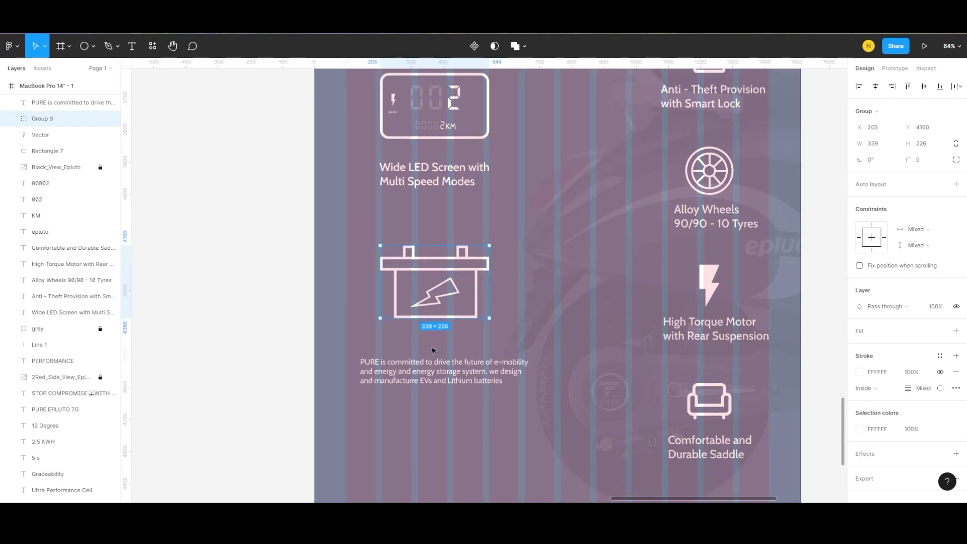
scroll(404, 360, "down", 3, "ctrl")
Step: Make the PURE paragraph SemiBold 36, narrow it to five lines, and place it under the battery
right_click(404, 360)
left_click(549, 319)
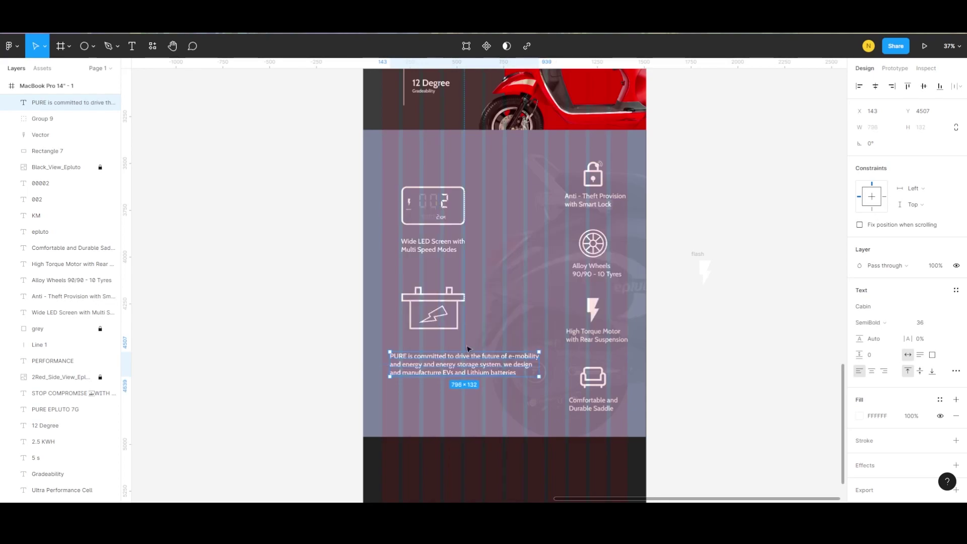
scroll(455, 368, "up", 3, "ctrl")
left_click_drag(565, 368, 511, 371)
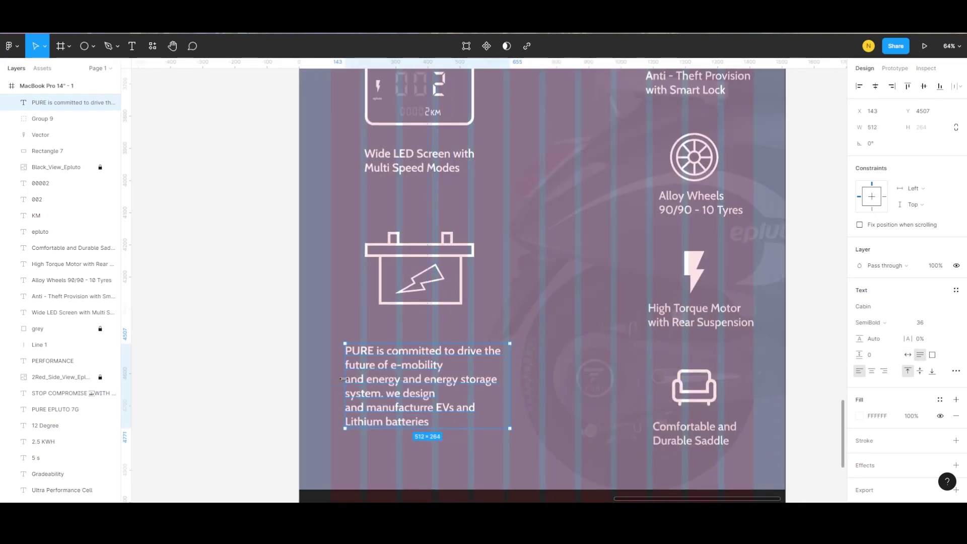
double_click(360, 383)
left_click(361, 383)
key("BackSpace")
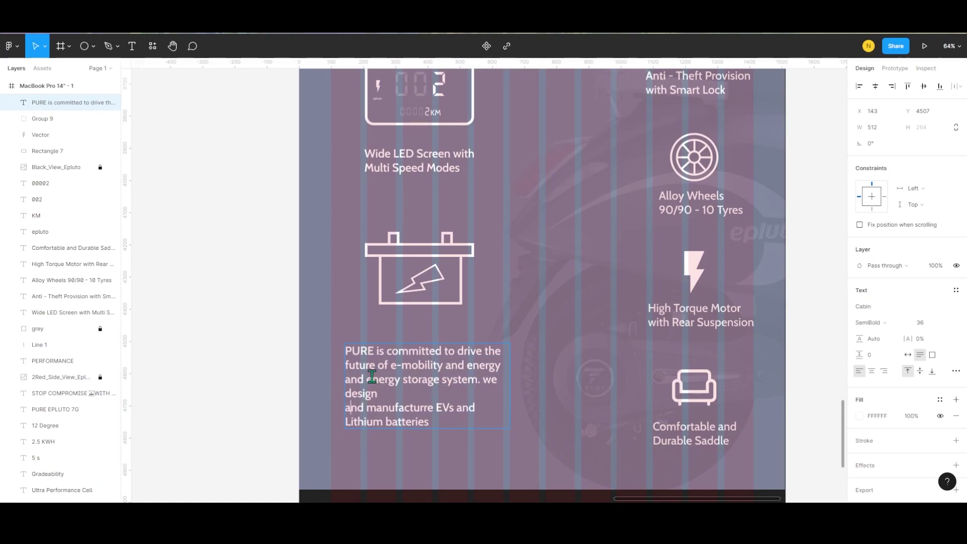
key("BackSpace")
key("Escape")
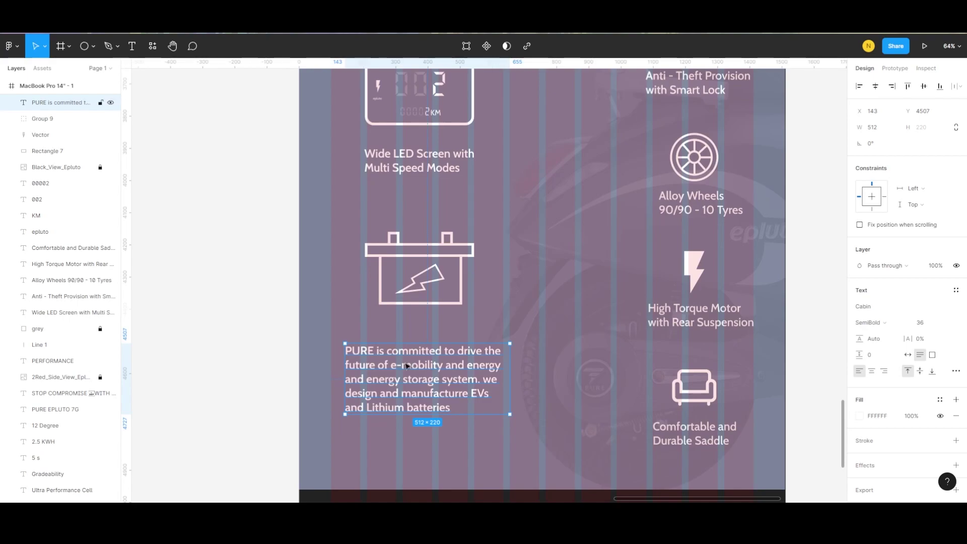
left_click_drag(400, 367, 419, 349)
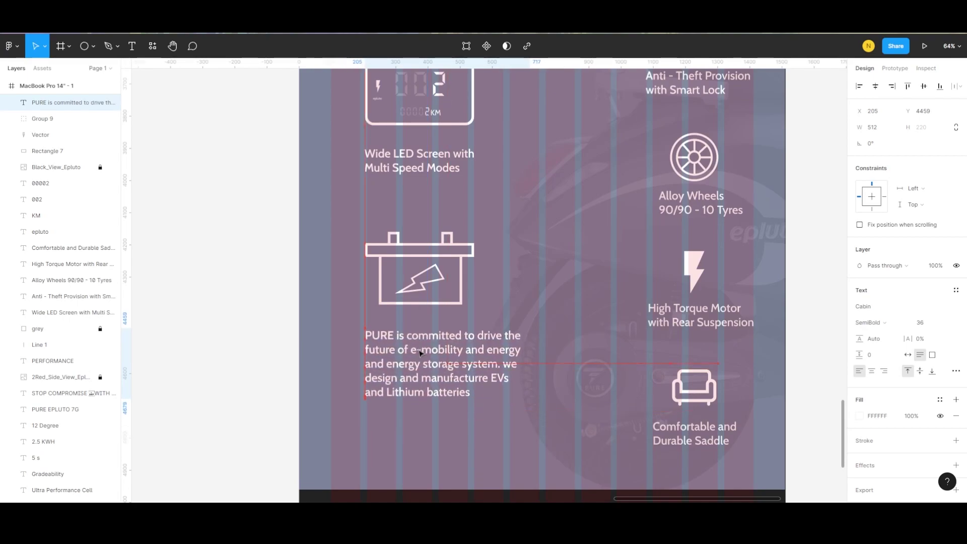
Step: Shift the left feature column's elements slightly down and right
key("Escape")
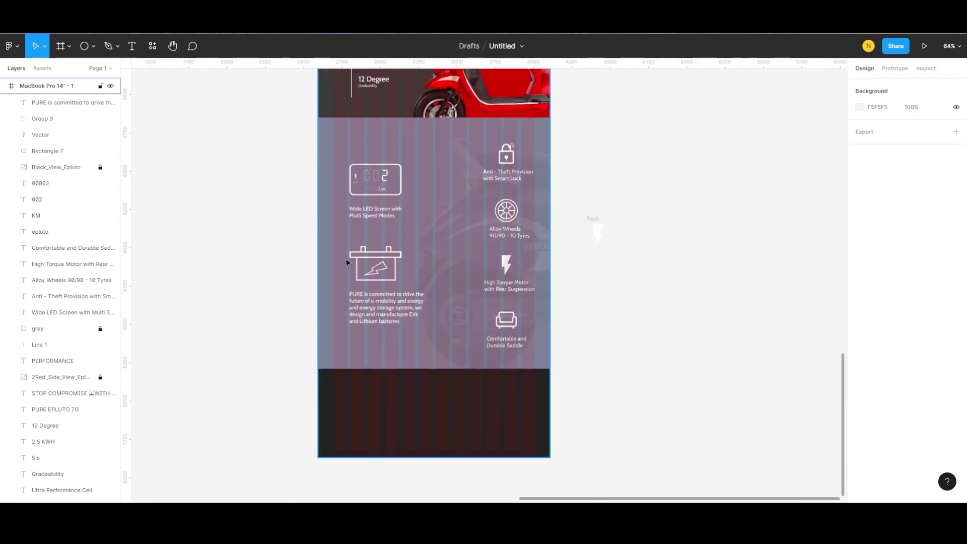
scroll(353, 292, "down", 5)
left_click_drag(330, 256, 393, 403)
left_click_drag(379, 335, 381, 344)
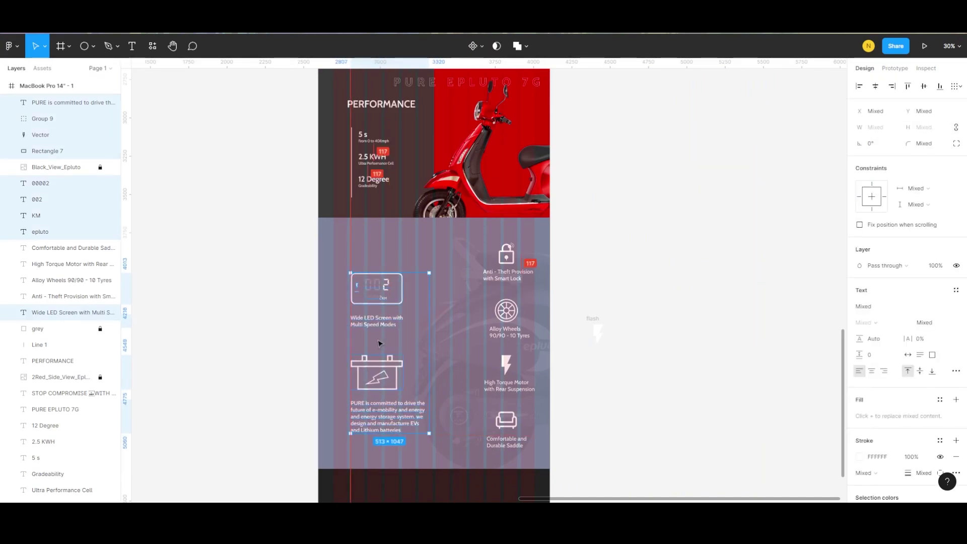
left_click(626, 285)
Step: Place the white divider line between the feature columns and bring it to the front
left_click(351, 166)
mouse_move(352, 183)
left_mouse_down()
mouse_move(462, 355)
mouse_move(446, 335)
mouse_move(445, 427)
left_mouse_up()
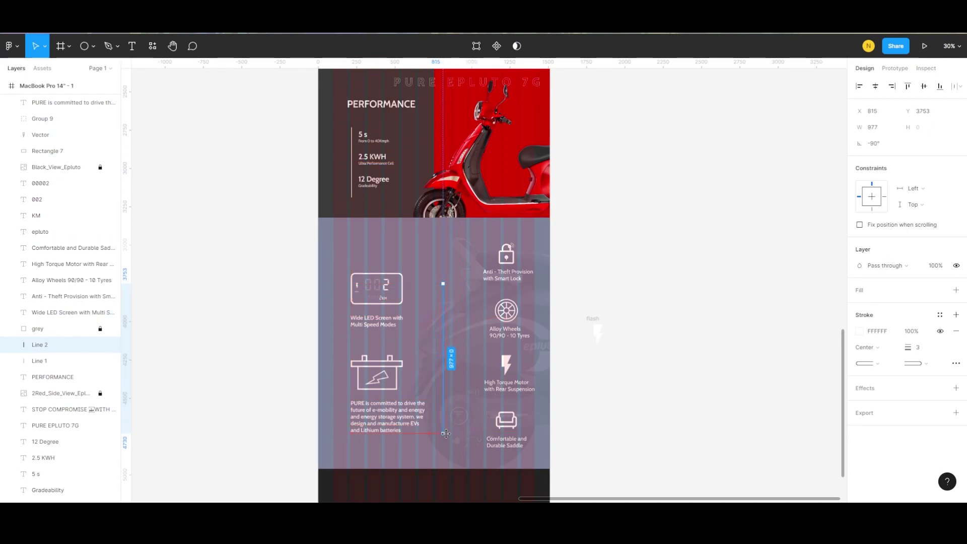
left_click_drag(444, 355, 446, 339)
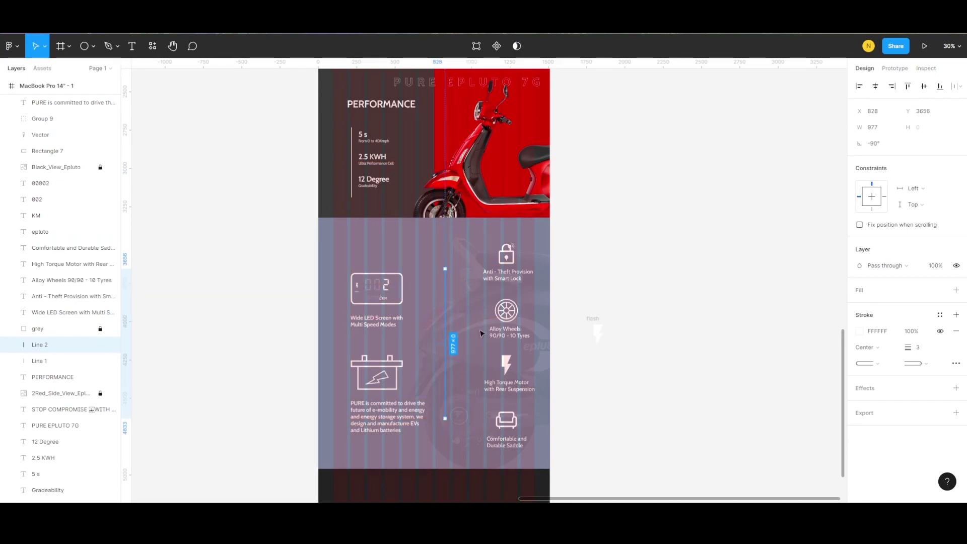
left_click(447, 322)
key("ctrl+shift+bracketright")
key("Escape")
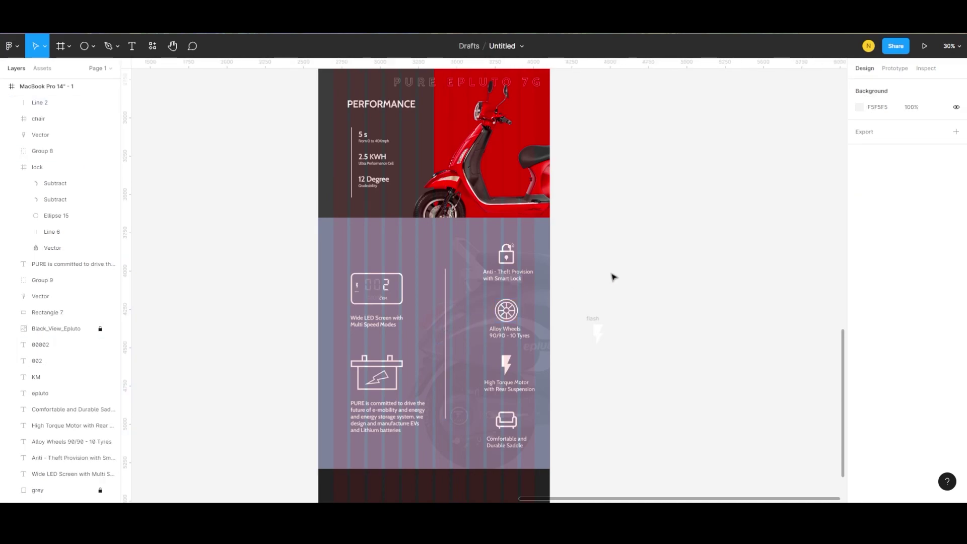
Step: Make the MacBook Pro 14" page frame 8016 tall
scroll(594, 302, "down", 5)
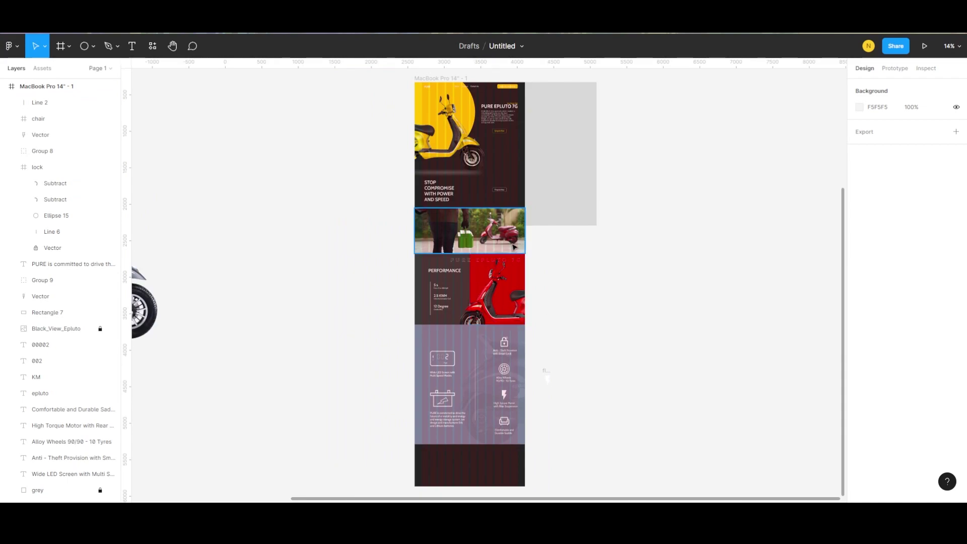
scroll(603, 252, "up", 1)
left_click(432, 151)
scroll(457, 254, "down", 5)
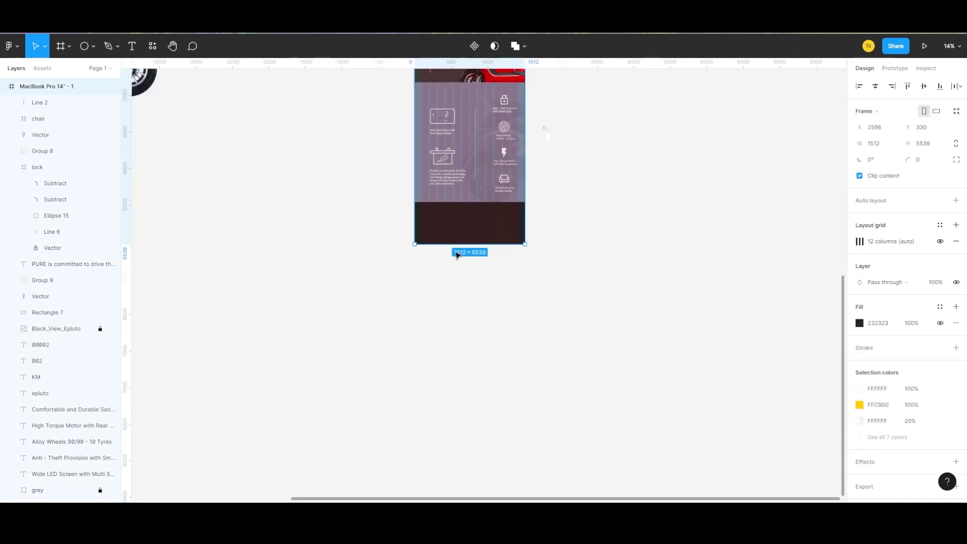
left_click_drag(457, 245, 468, 367)
scroll(469, 367, "up", 5)
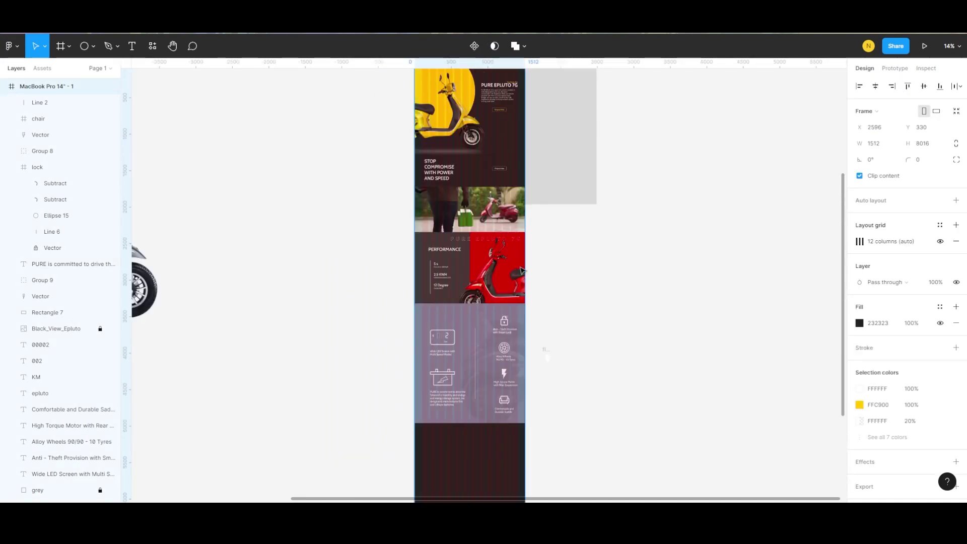
Step: Remove the frame's column layout grid and scroll through the page to review it
left_click(955, 241)
left_click(662, 287)
scroll(663, 287, "down", 3)
scroll(487, 249, "up", 5, "ctrl")
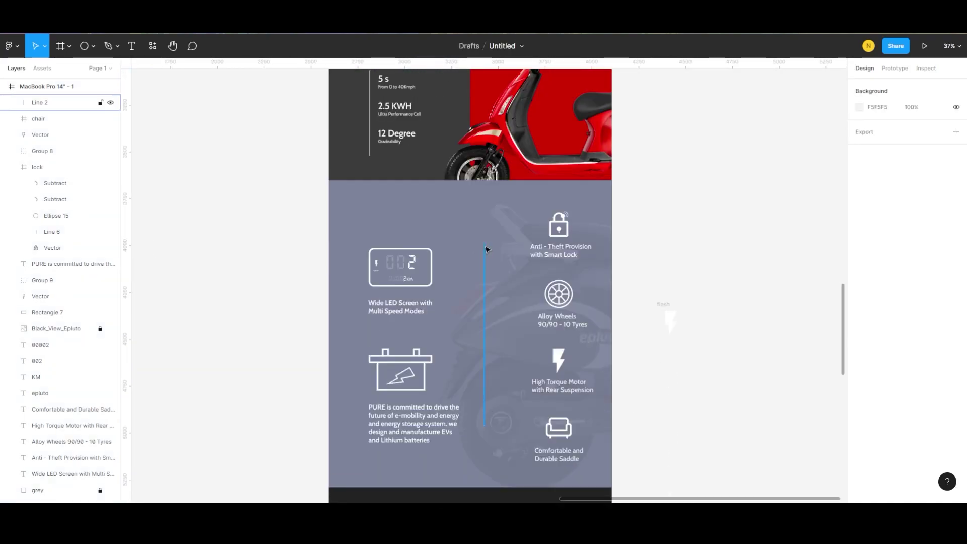
scroll(561, 199, "down", 3)
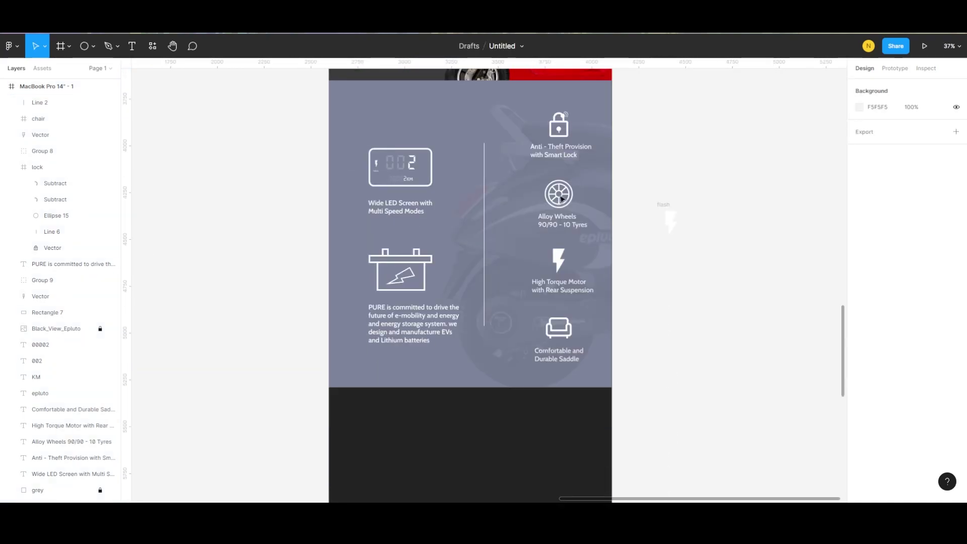
scroll(561, 199, "up", 10)
scroll(562, 199, "up", 3)
scroll(561, 199, "up", 5)
scroll(563, 200, "up", 3)
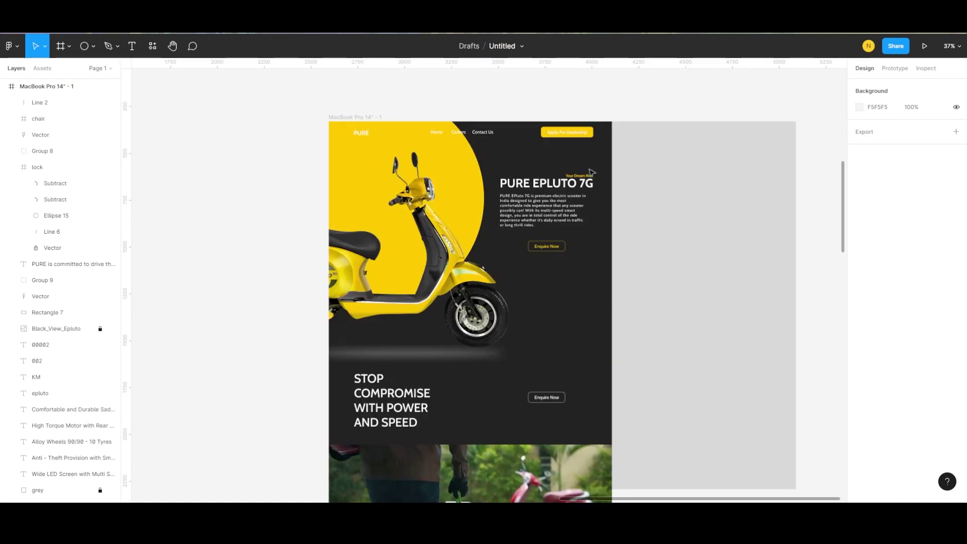
scroll(434, 273, "down", 3)
scroll(458, 259, "down", 5, "ctrl")
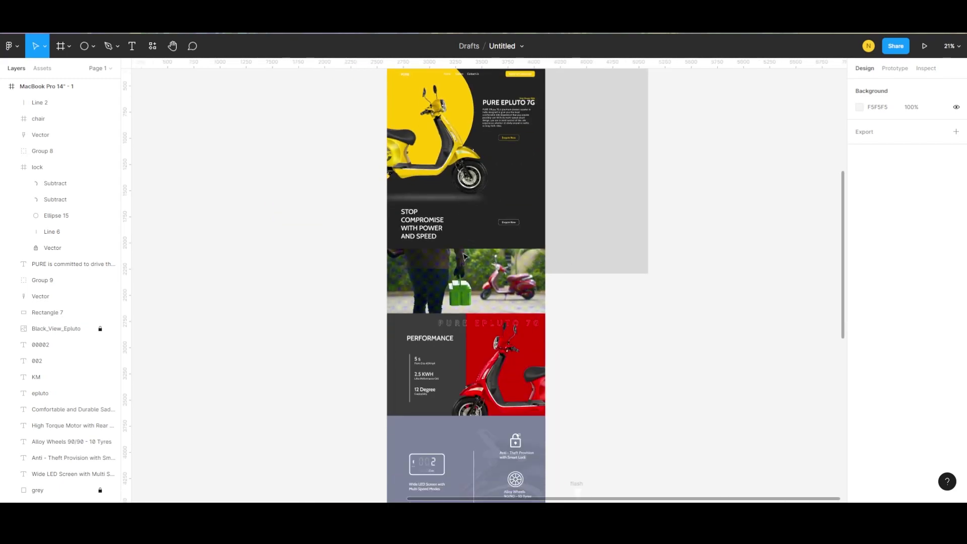
scroll(464, 257, "down", 3)
scroll(466, 256, "down", 2)
scroll(466, 256, "down", 2)
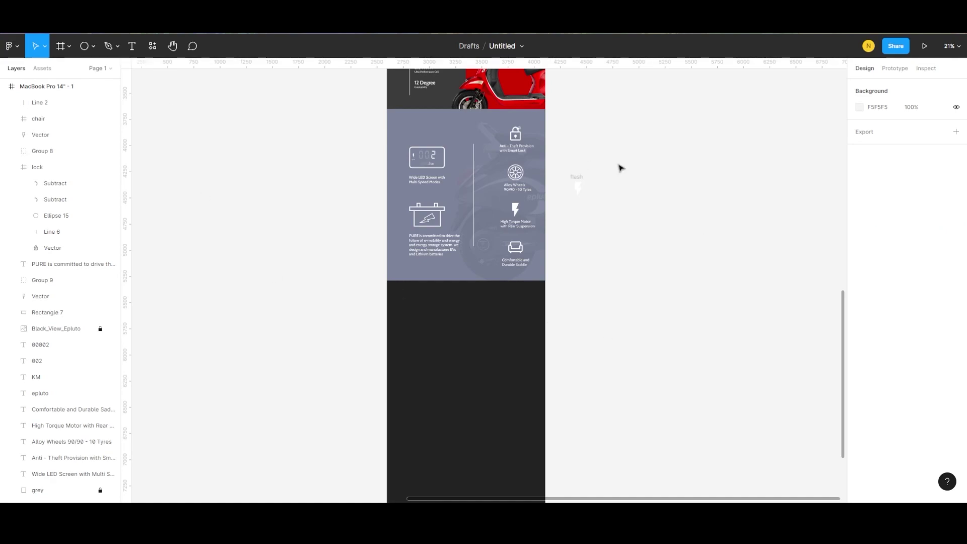
Step: Add a full-width rectangle below the specs section filled white (FFFFFF)
key("ctrl+v")
left_click_drag(569, 98, 423, 398)
left_click_drag(491, 378, 544, 377)
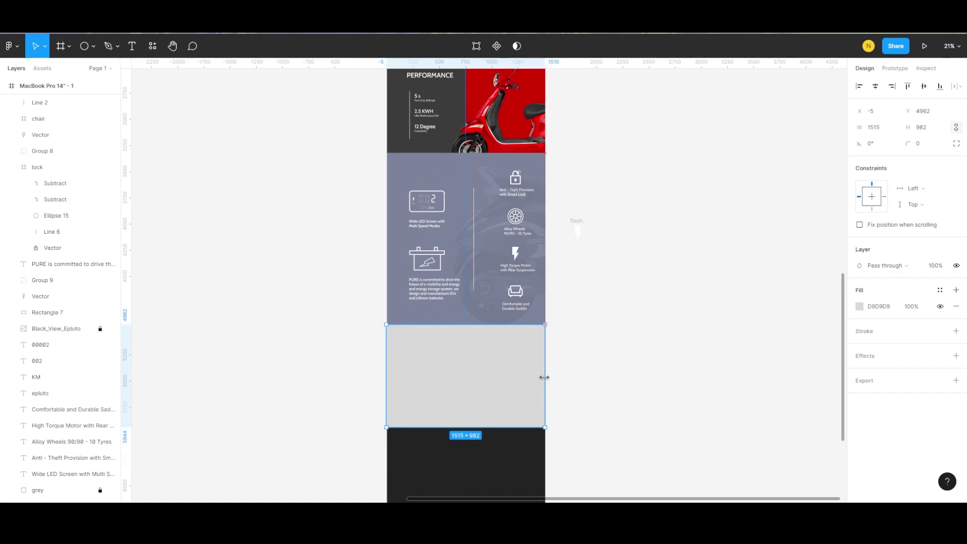
scroll(443, 313, "up", 5)
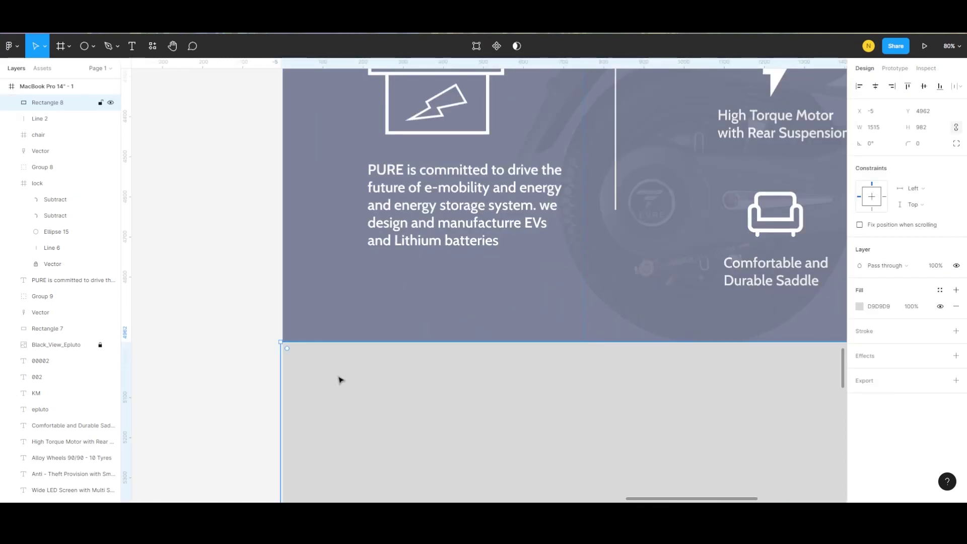
left_click_drag(280, 371, 282, 372)
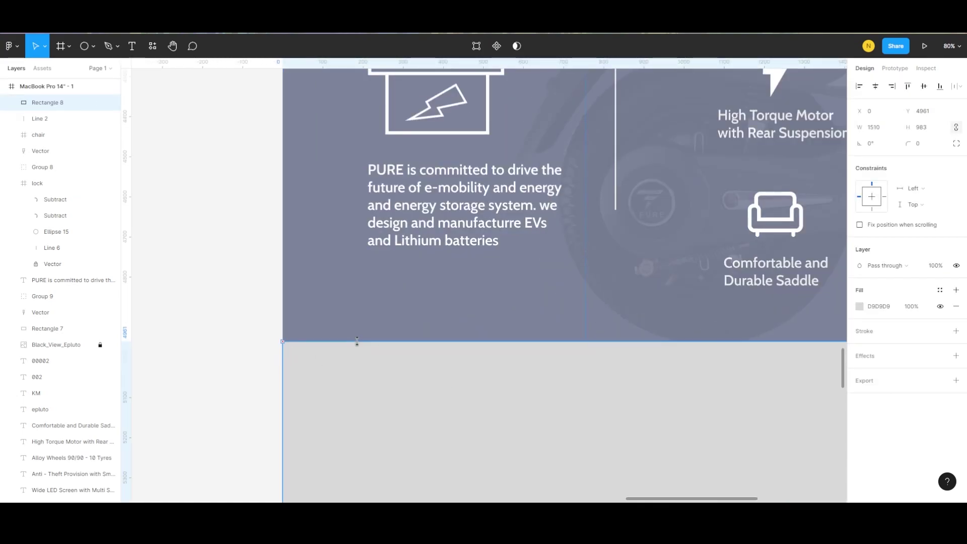
scroll(356, 341, "down", 5)
left_click(859, 306)
left_click(726, 236)
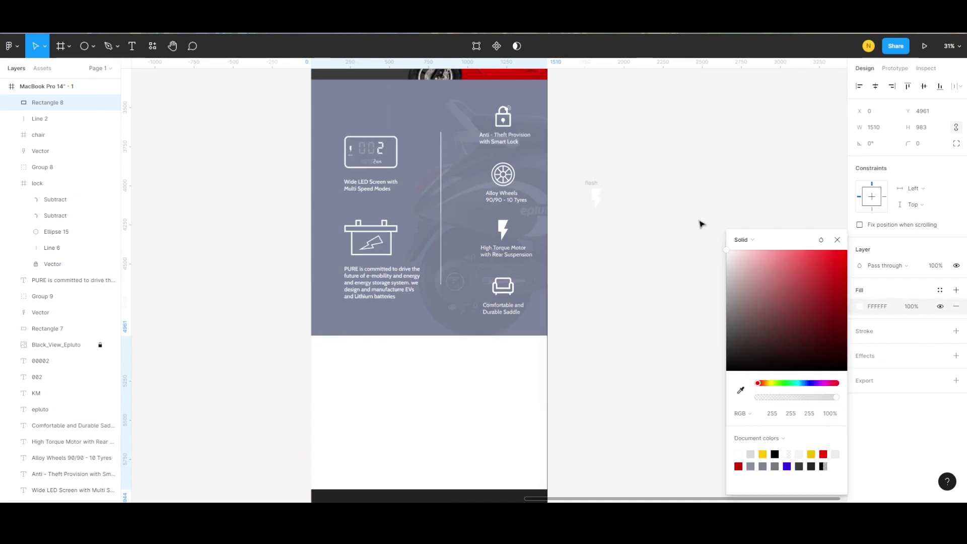
left_click(837, 241)
Step: Place a new text box inside the white section
key("t")
scroll(368, 249, "down", 2)
left_click(368, 248)
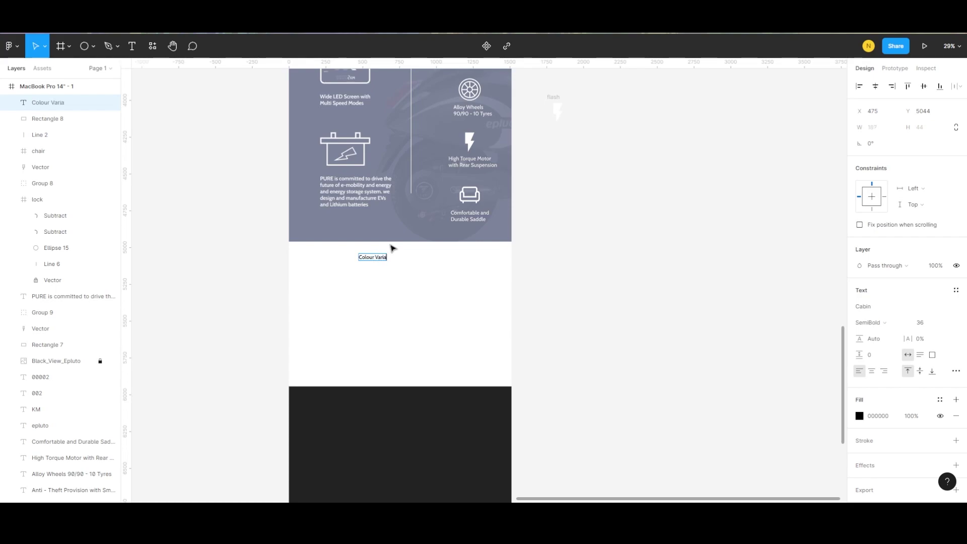
Step: Set the 'Colour Variants' heading to size 96 and centre it horizontally in the frame
key("Escape")
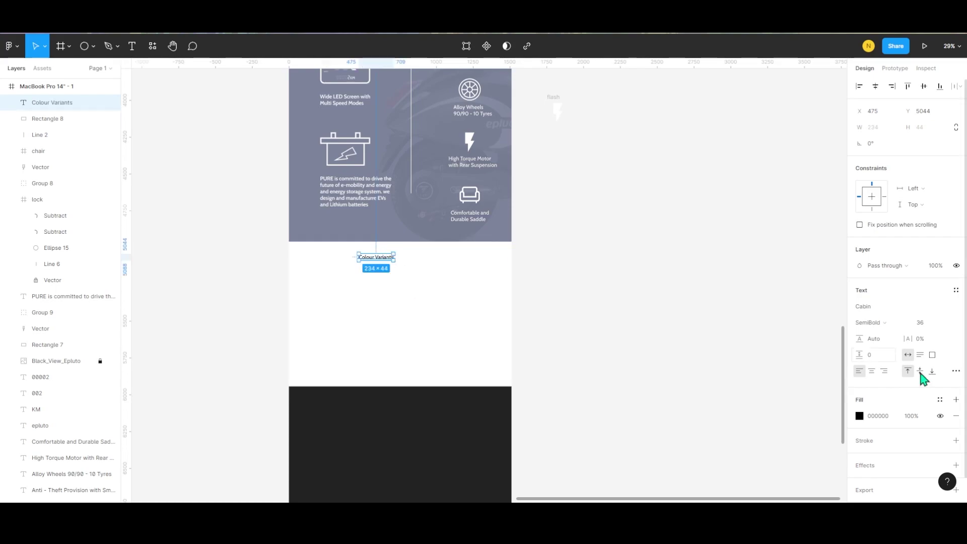
left_click(947, 322)
left_click(932, 370)
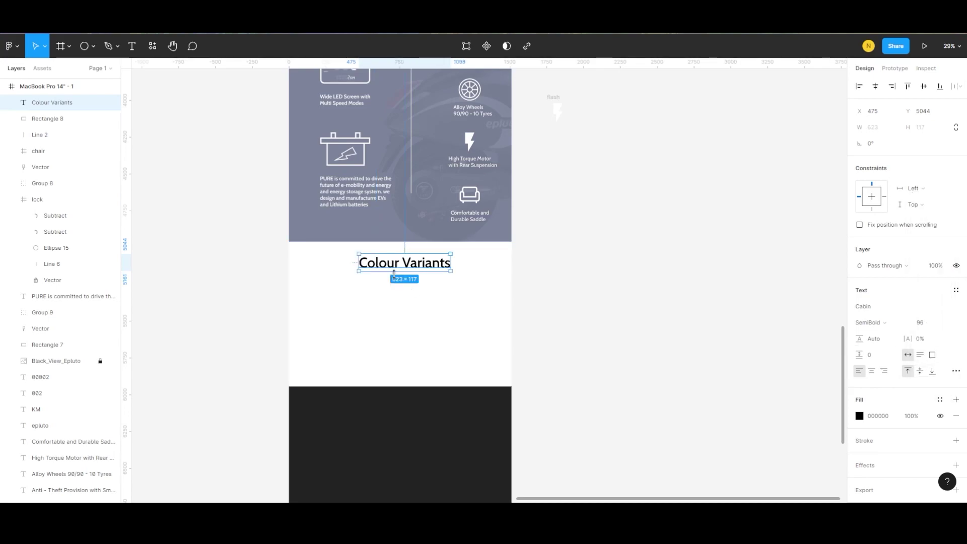
scroll(423, 272, "up", 5)
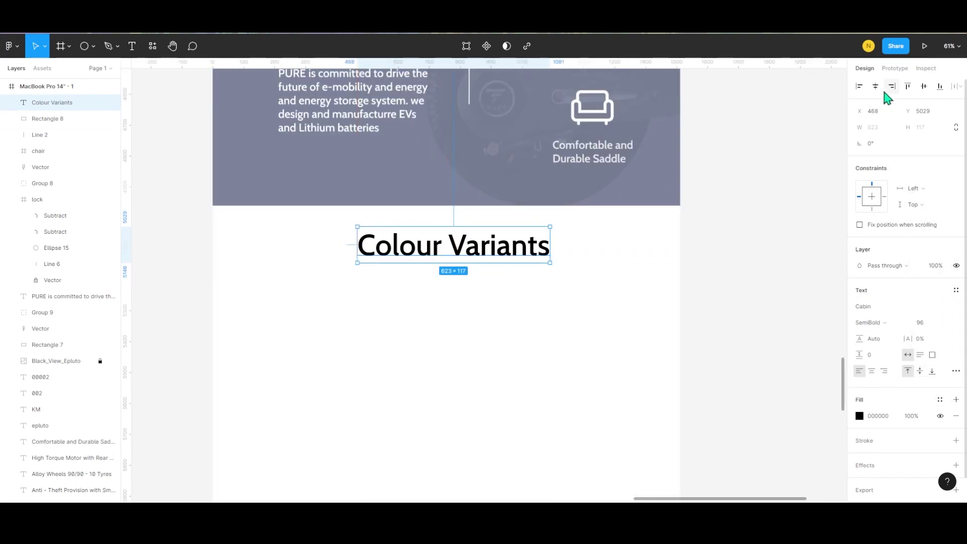
left_click(875, 86)
scroll(472, 292, "down", 5)
left_click(473, 292)
scroll(320, 191, "down", 2)
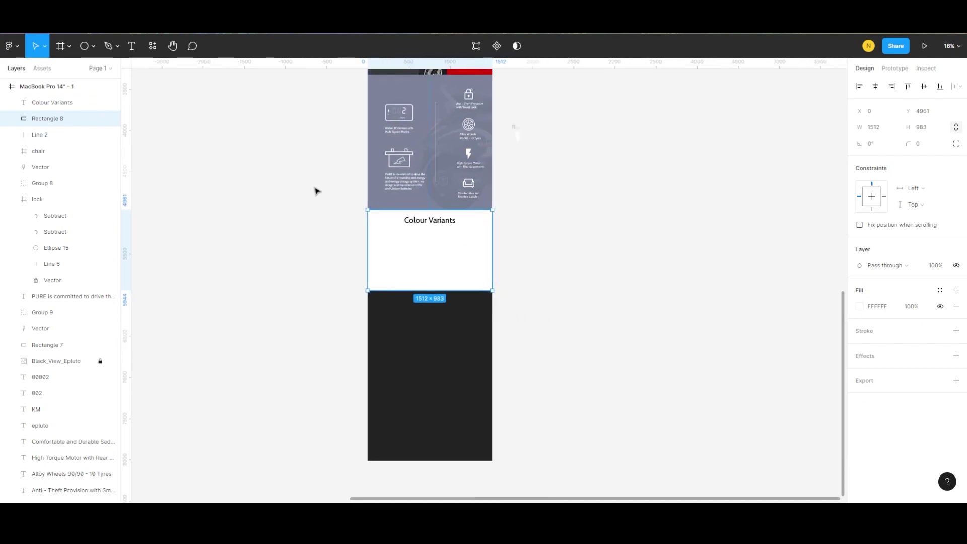
scroll(316, 190, "up", 5)
scroll(315, 190, "left", 5)
scroll(252, 166, "up", 3)
Step: Move the Blue_Side_View_Epluto image into the white section under the heading
left_click_drag(191, 133, 633, 419)
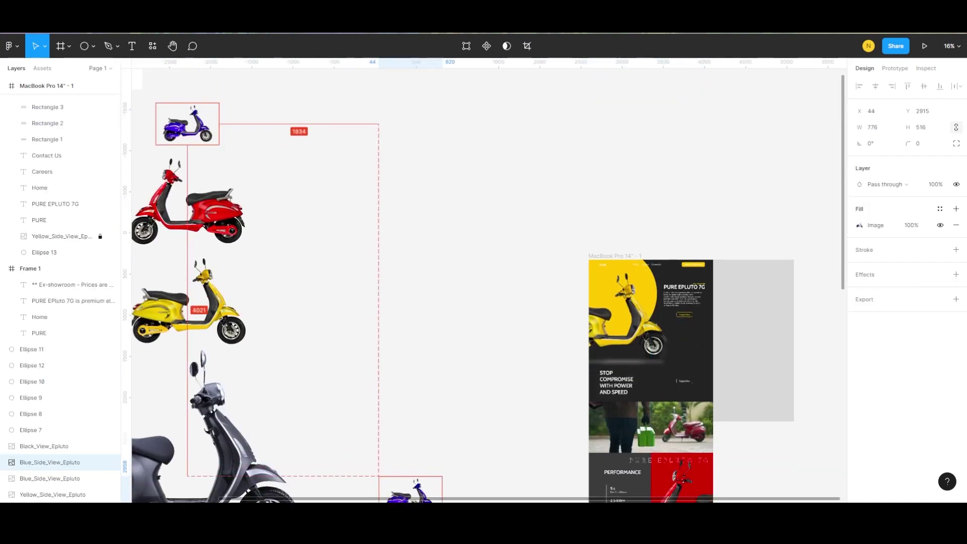
scroll(705, 411, "up", 5)
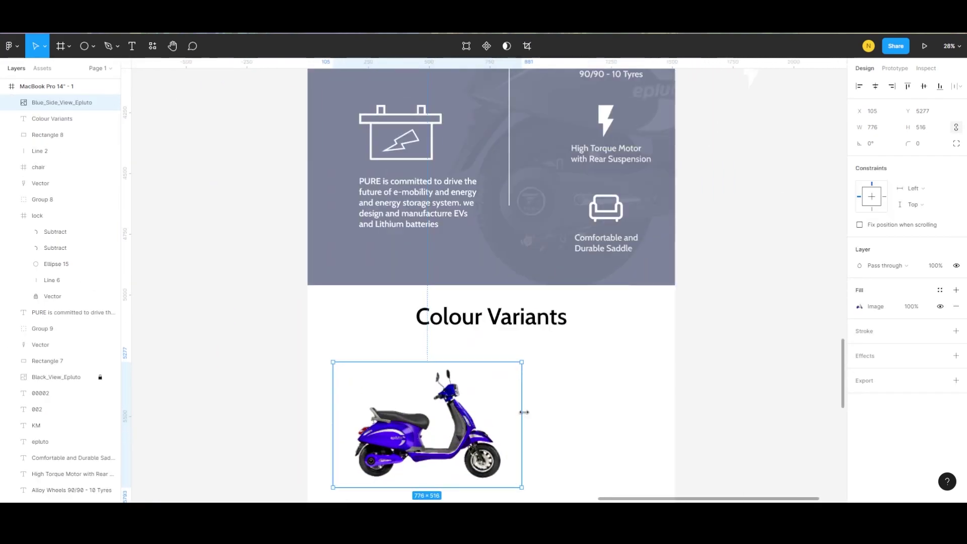
scroll(544, 282, "down", 2)
scroll(544, 282, "down", 2)
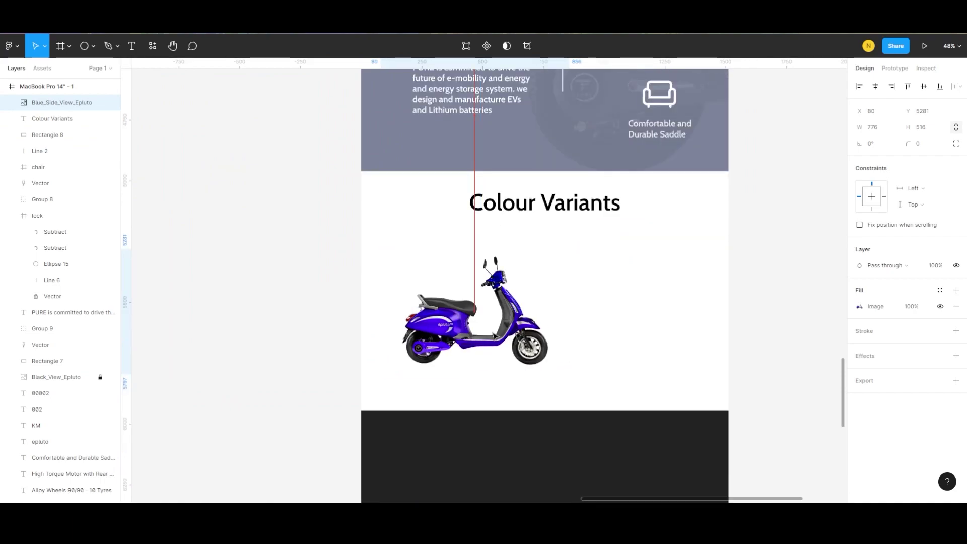
scroll(418, 296, "down", 5)
left_click(356, 264)
scroll(277, 246, "up", 5)
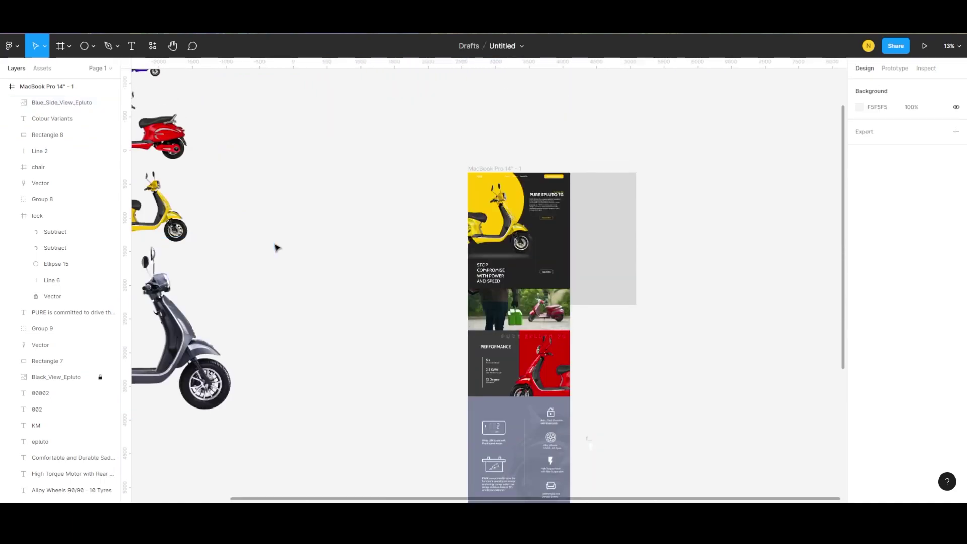
Step: Select the six colour swatch circles on the canvas
scroll(249, 194, "left", 4)
scroll(248, 194, "up", 4)
left_click_drag(210, 269, 293, 389)
Step: Move the six colour circles into the Colour Variants section and scale them down
left_click_drag(256, 329, 657, 408)
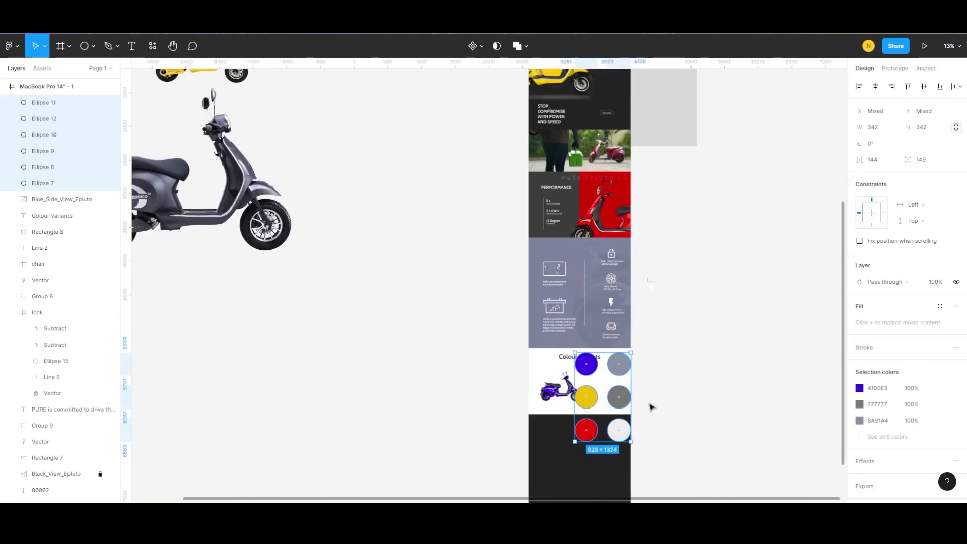
scroll(617, 321, "up", 5)
left_click_drag(675, 293, 578, 137)
scroll(577, 137, "up", 4)
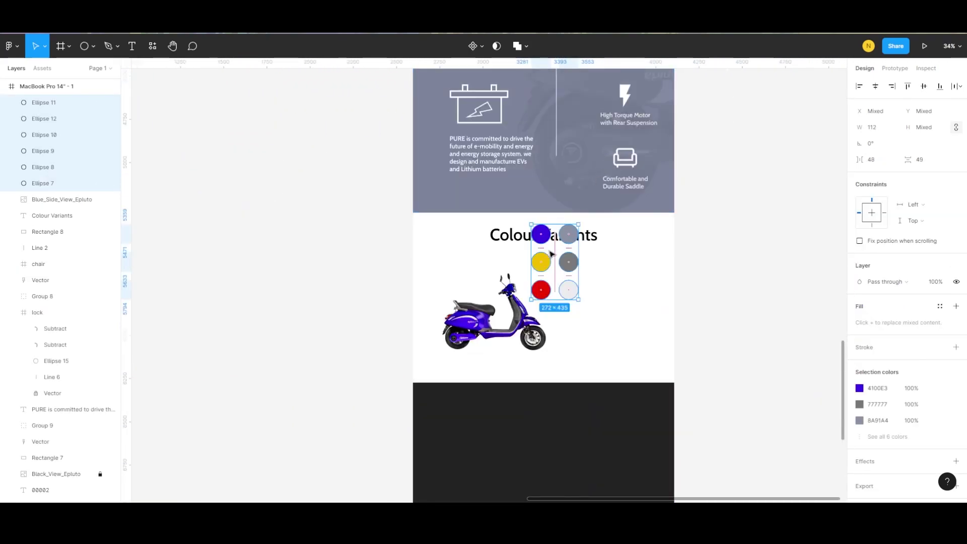
scroll(554, 282, "up", 5)
Step: Position the swatch grid right of the scooter and shrink the circles to 44 px
mouse_move(540, 319)
left_mouse_down()
mouse_move(639, 403)
mouse_move(633, 395)
left_mouse_up()
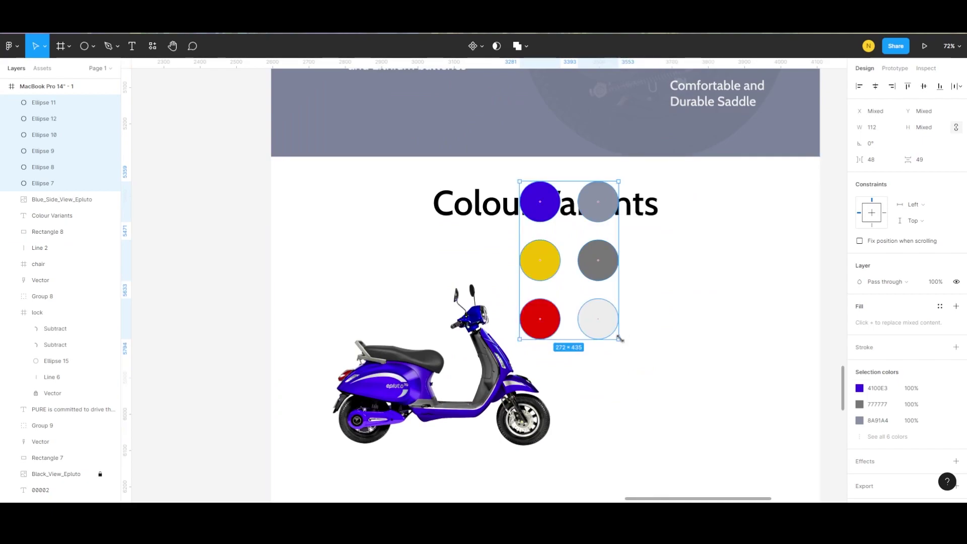
mouse_move(621, 342)
left_mouse_down()
mouse_move(575, 269)
mouse_move(611, 339)
left_mouse_up()
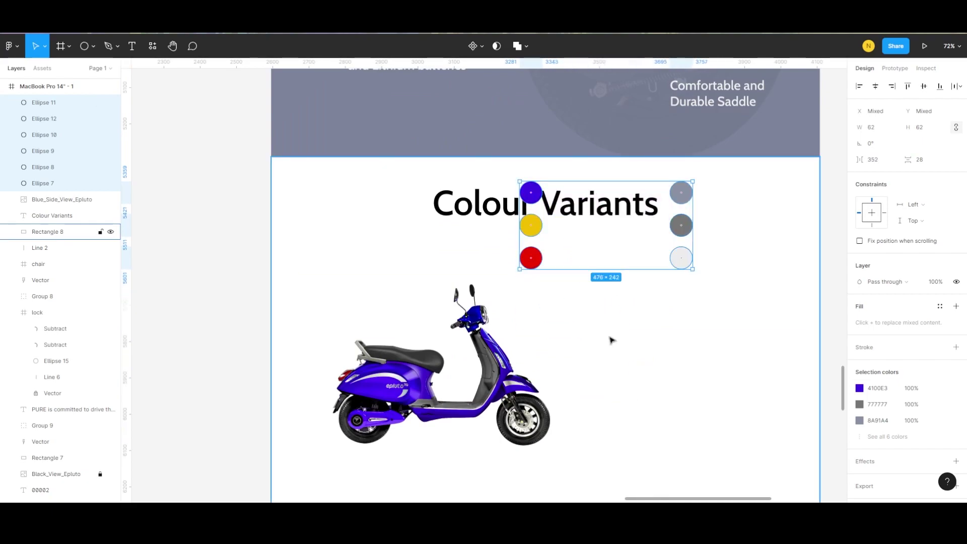
key("ctrl+z")
mouse_move(547, 242)
left_mouse_down()
mouse_move(606, 380)
mouse_move(639, 422)
left_mouse_up()
scroll(639, 422, "up", 3)
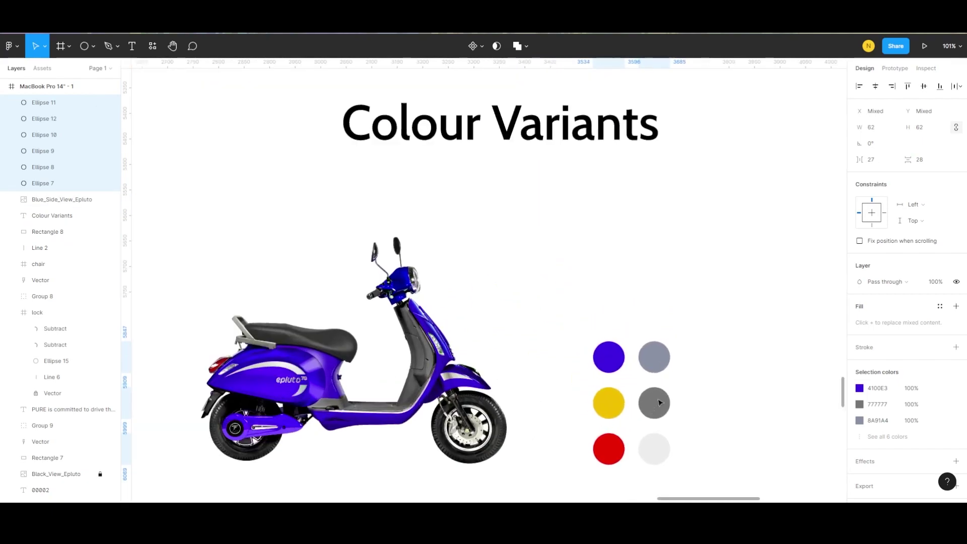
scroll(638, 422, "down", 5)
scroll(535, 343, "right", 3)
scroll(535, 342, "up", 5)
left_click_drag(585, 390, 543, 318)
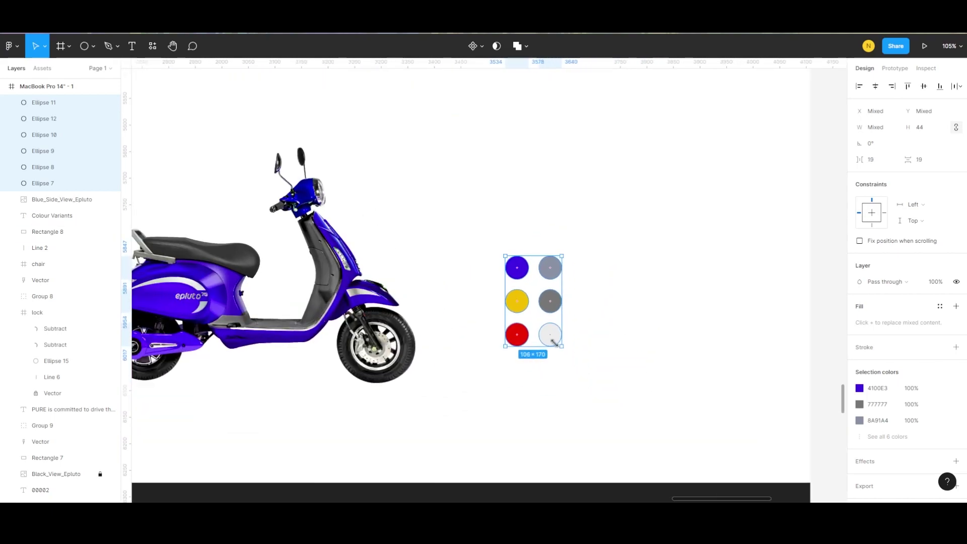
scroll(520, 283, "up", 2)
left_click(523, 291)
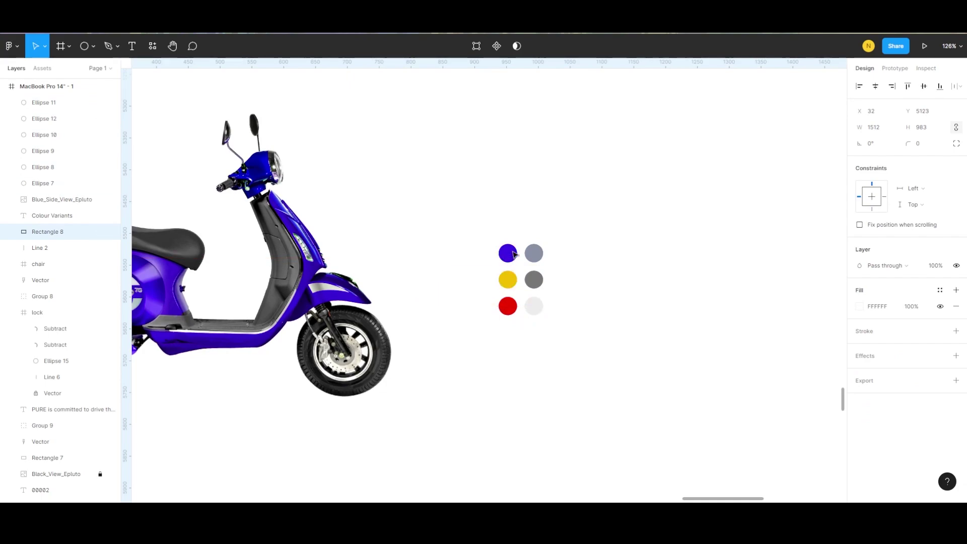
Step: Rearrange the six swatches into one row: blue, light grey, grey, red, grey-blue, yellow
mouse_move(514, 253)
left_mouse_down()
mouse_move(532, 371)
mouse_move(533, 349)
left_mouse_up()
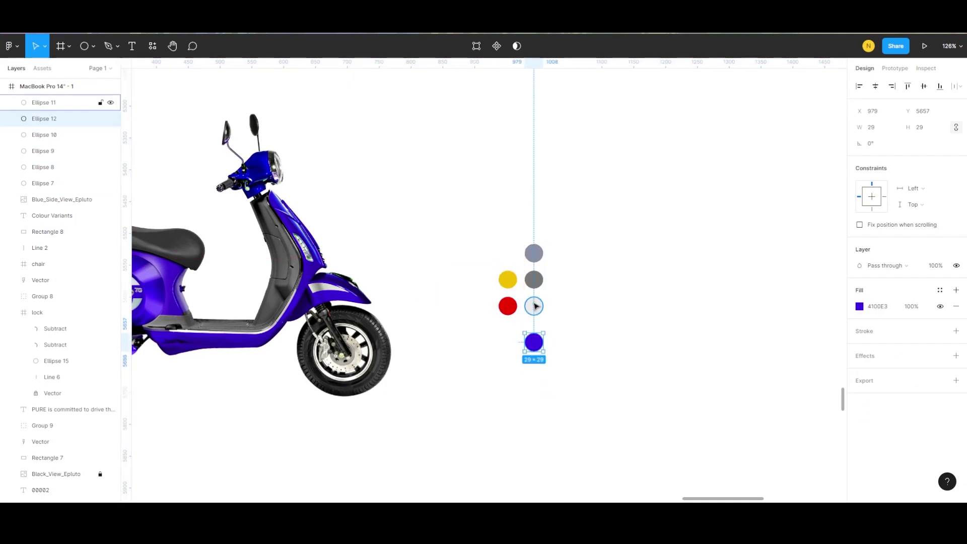
left_click_drag(533, 306, 564, 342)
left_click(534, 281)
left_click_drag(534, 282, 601, 345)
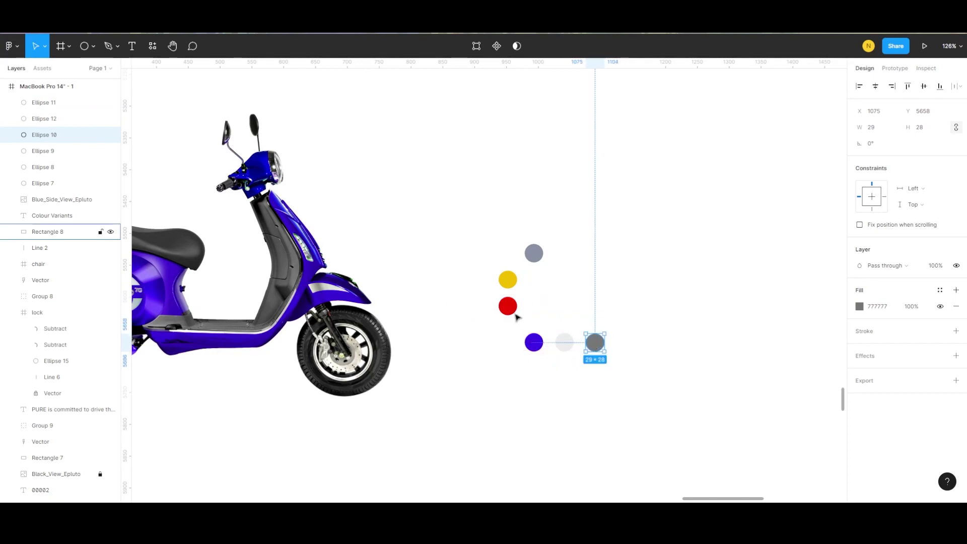
left_click_drag(507, 305, 625, 342)
left_click_drag(534, 253, 656, 343)
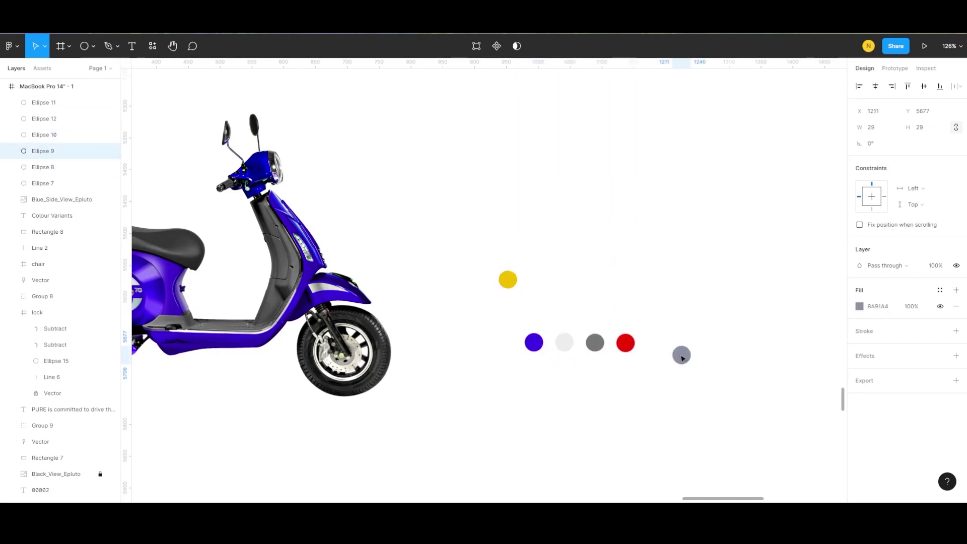
left_click_drag(508, 279, 690, 342)
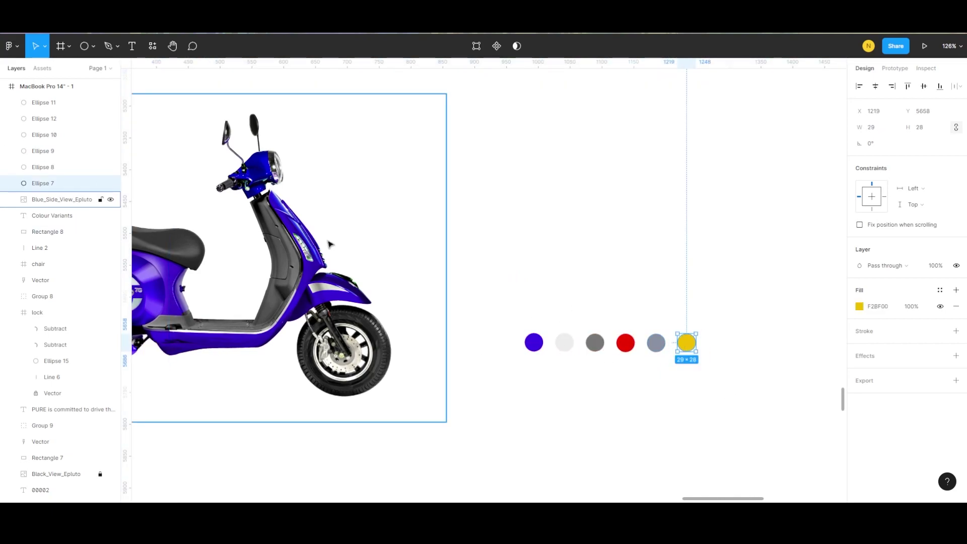
Step: Rename the background rectangle 'white' and bottom-align the six swatches
left_click(401, 247)
double_click(56, 233)
type("white")
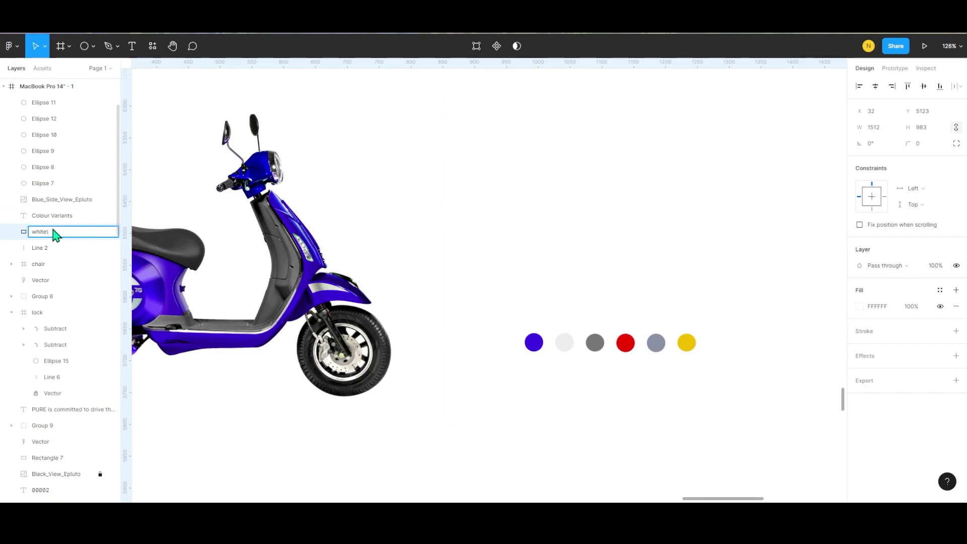
key("Return")
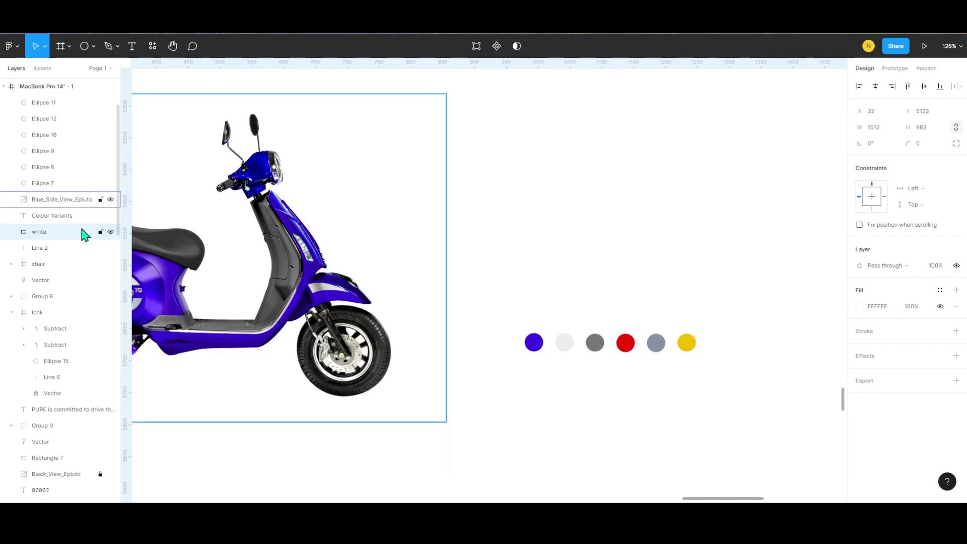
left_click_drag(490, 311, 779, 391)
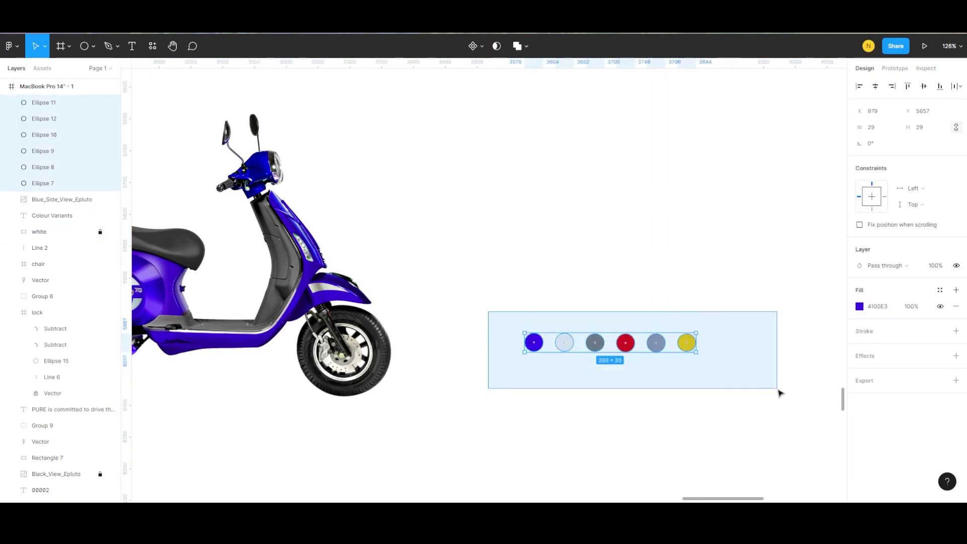
left_click(940, 87)
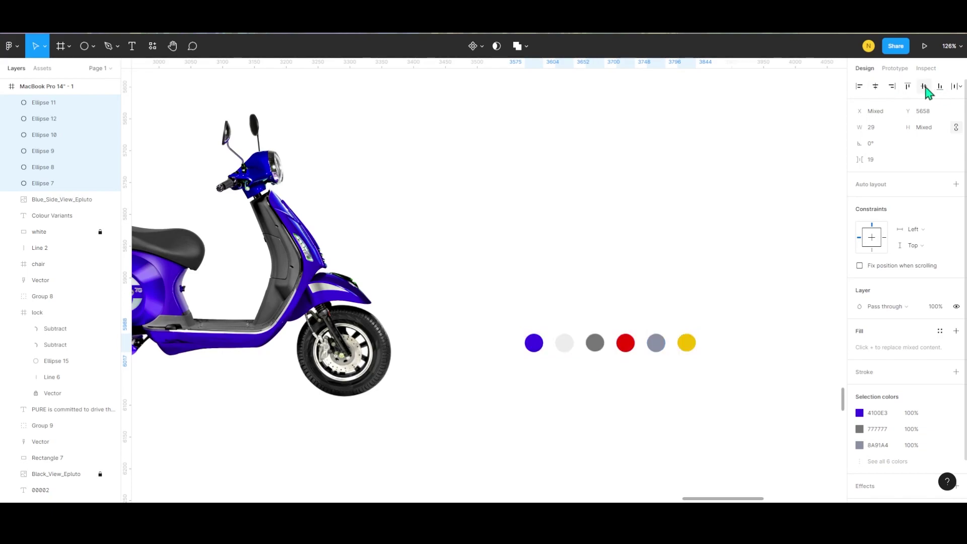
Step: Unlock the 'white' rectangle, fit it behind the Colour Variants heading, and relock it
left_click(650, 299)
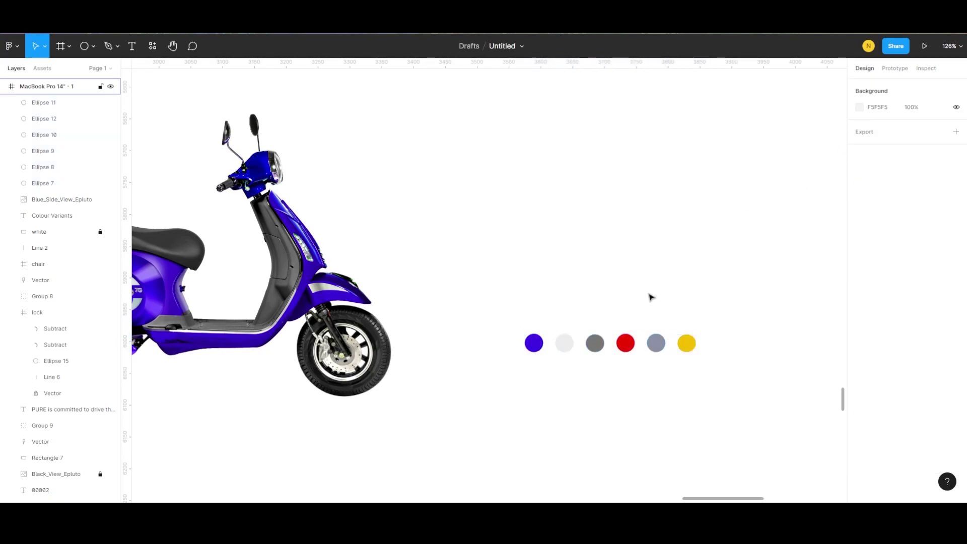
scroll(651, 301, "down", 5)
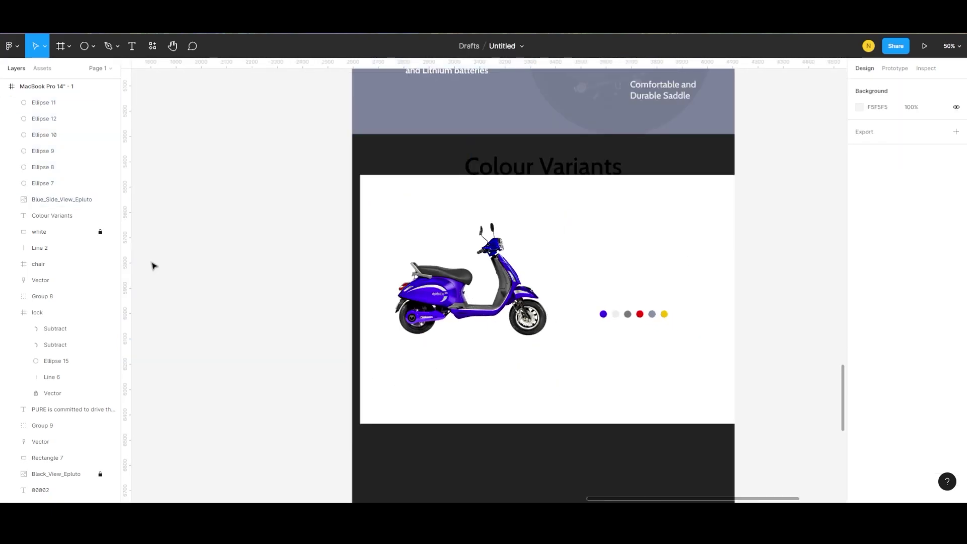
left_click(64, 232)
left_click(101, 232)
left_click_drag(471, 370, 464, 330)
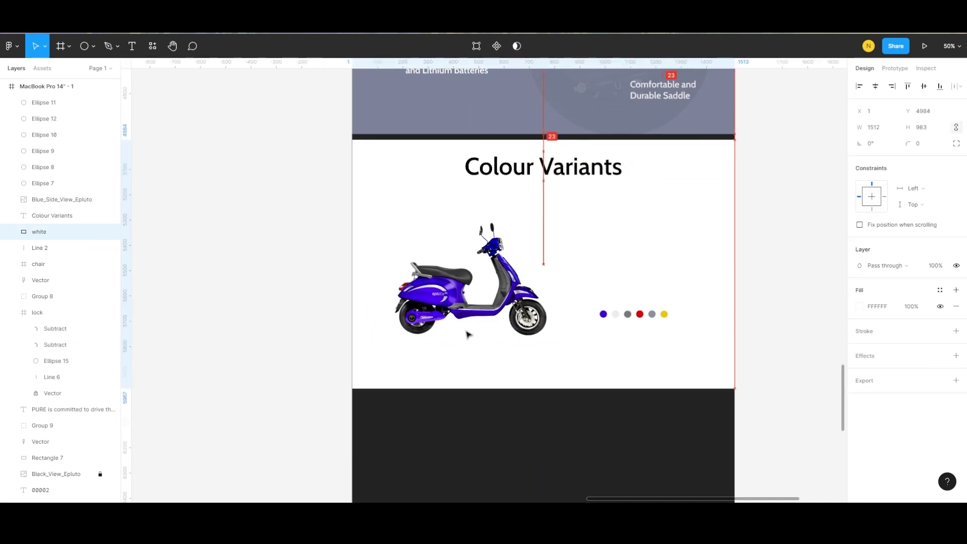
left_click(100, 231)
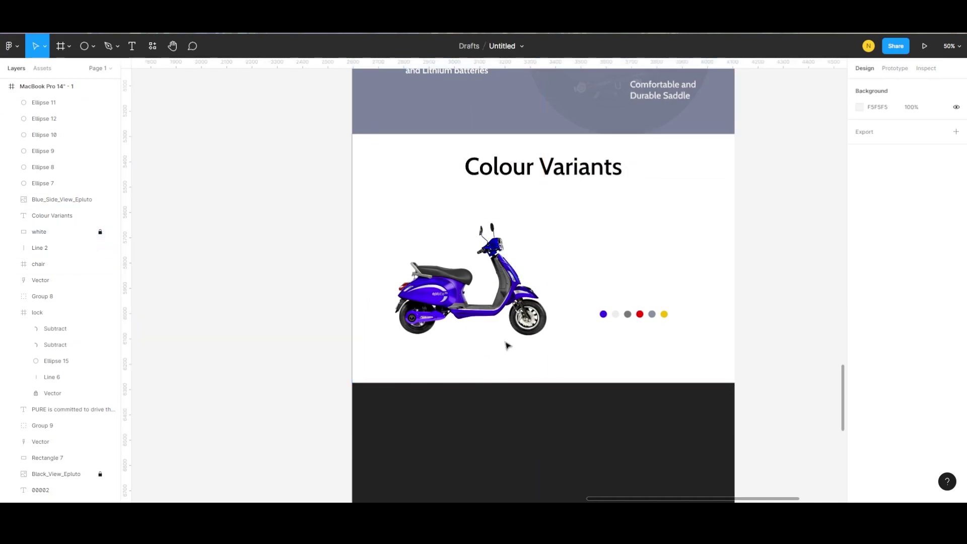
Step: Move the scooter image flush to the frame's left edge at X=0
left_click_drag(503, 302, 493, 302)
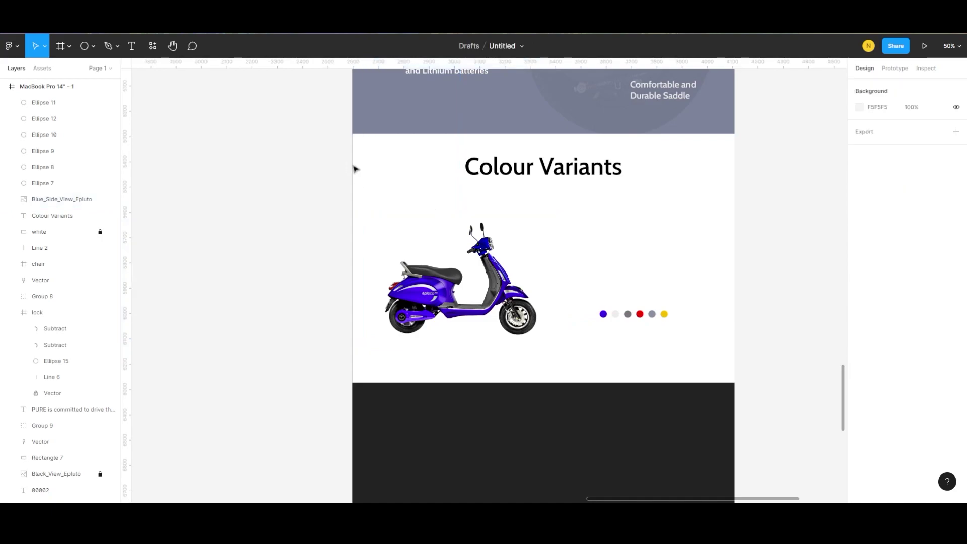
left_click(80, 231)
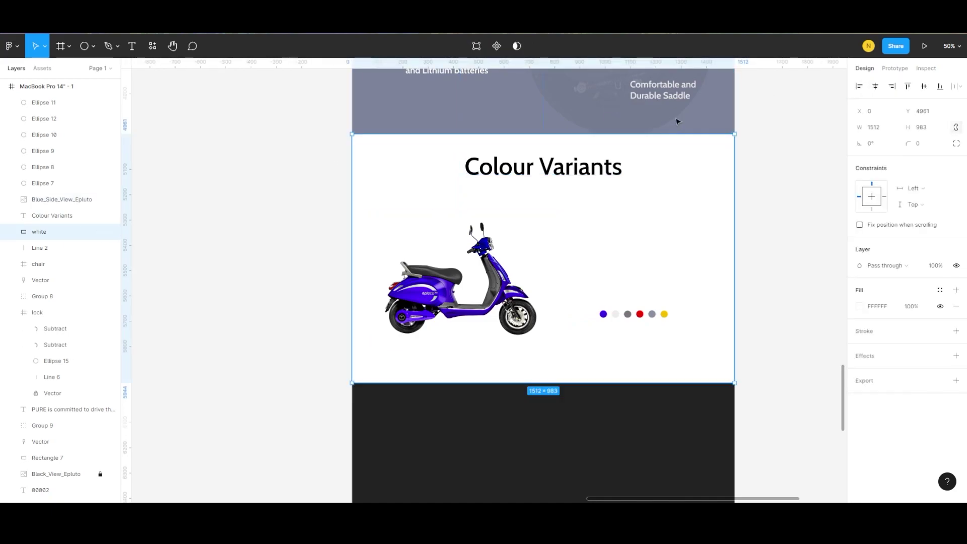
left_click(101, 232)
left_click(654, 256)
left_click(453, 297)
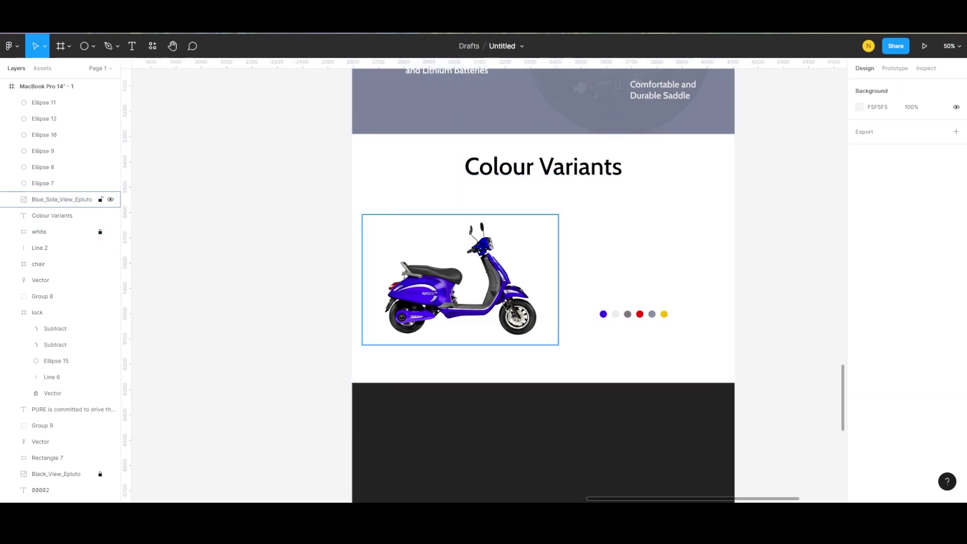
left_click_drag(458, 279, 448, 277)
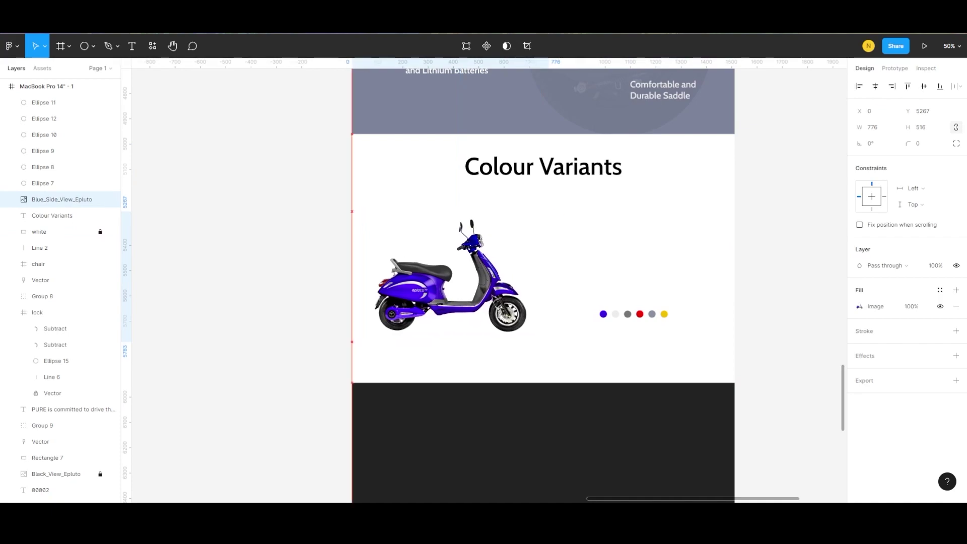
left_click(775, 270)
left_click_drag(570, 297, 690, 337)
Step: Raise the swatch row beside the scooter and distribute it evenly with a 19 px gap
mouse_move(640, 314)
left_mouse_down()
mouse_move(615, 280)
mouse_move(653, 285)
left_mouse_up()
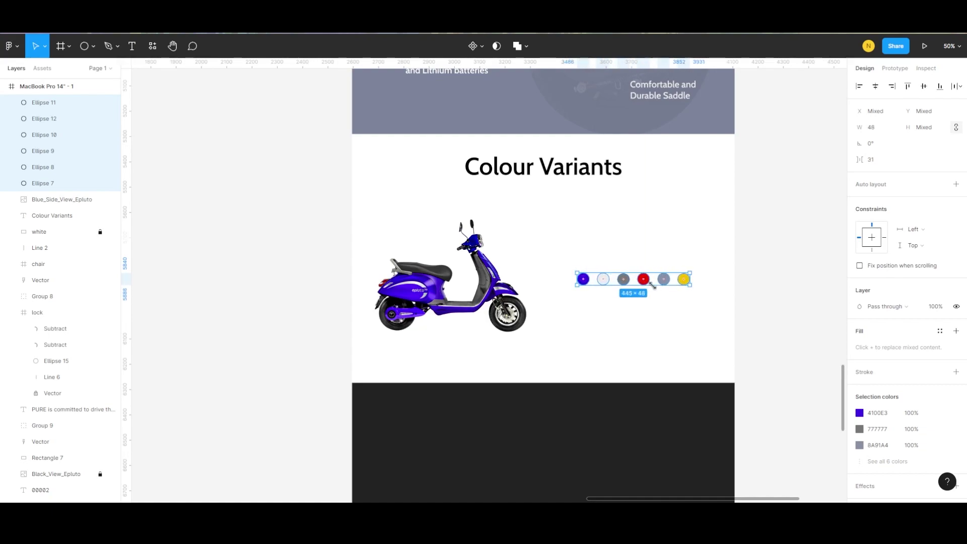
scroll(647, 283, "up", 5)
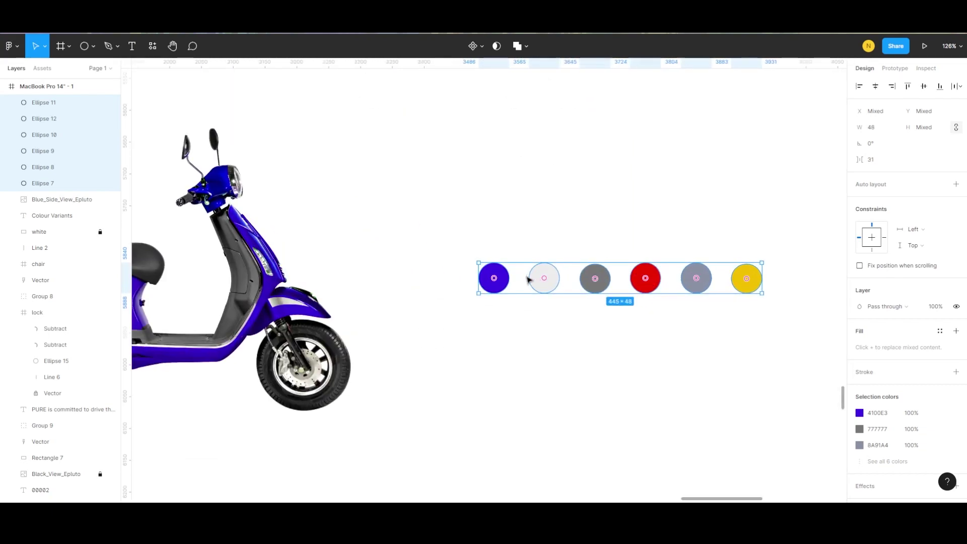
left_click(957, 86)
left_click(930, 119)
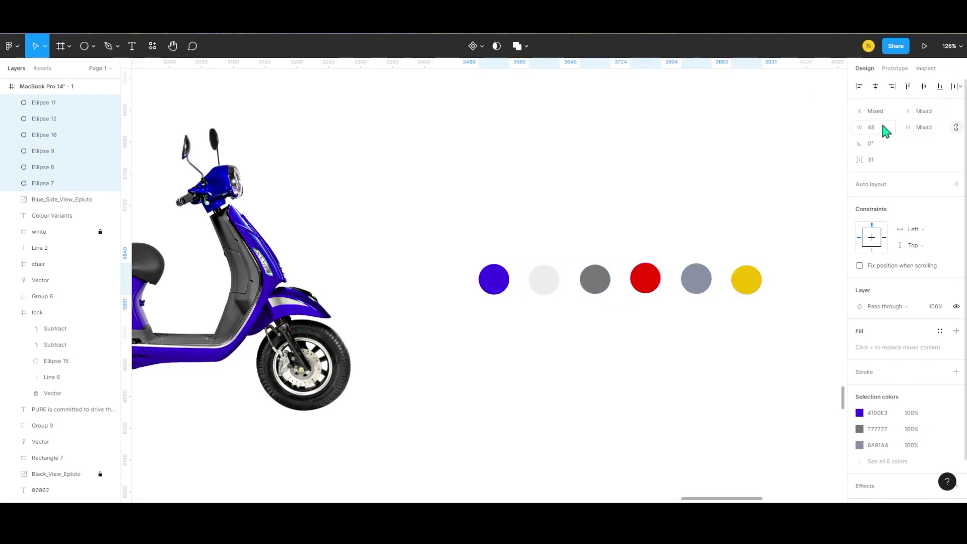
left_click(596, 282)
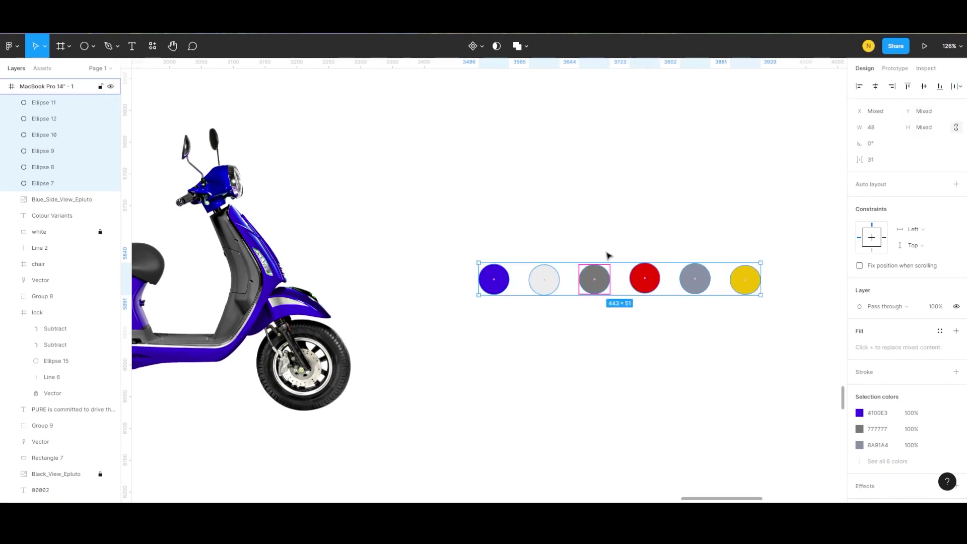
left_click_drag(622, 283, 618, 284)
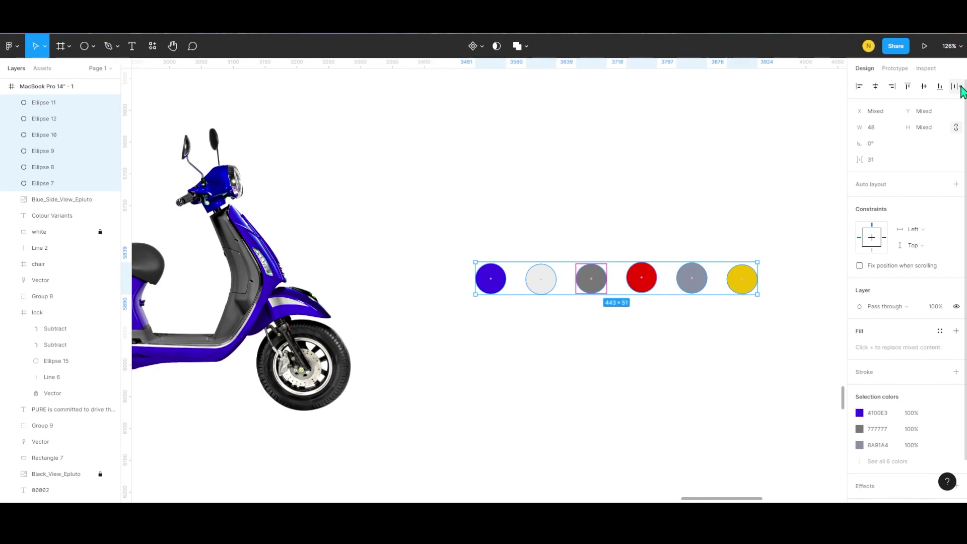
left_click_drag(859, 160, 851, 159)
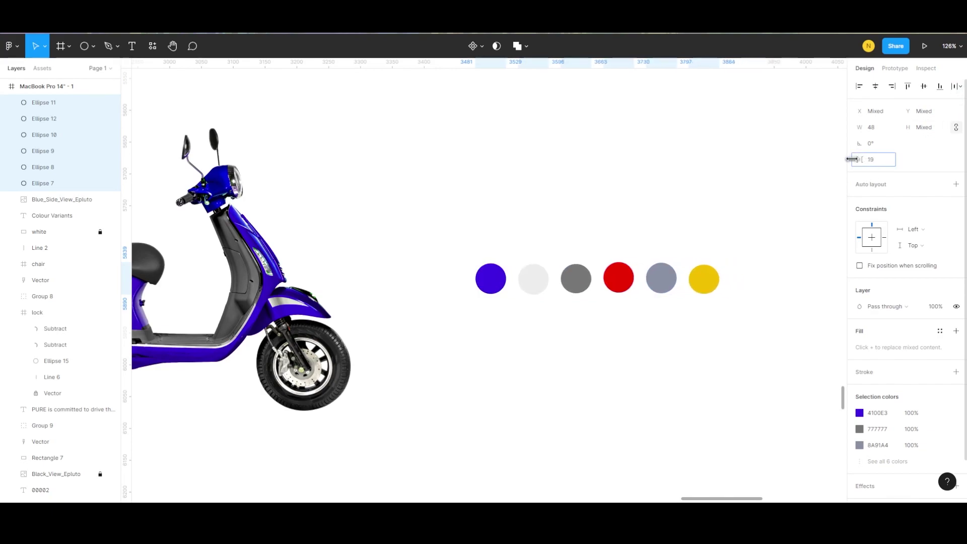
scroll(642, 227, "down", 3)
left_click(514, 254)
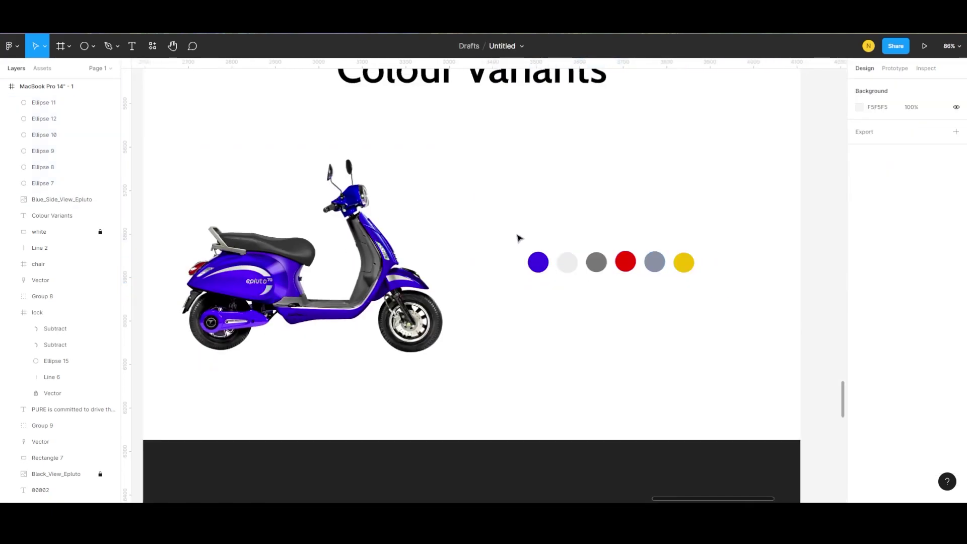
Step: Duplicate the blue swatch as an unfilled ring with an A6A6A6 grey stroke
left_click_drag(538, 262, 538, 283, "alt")
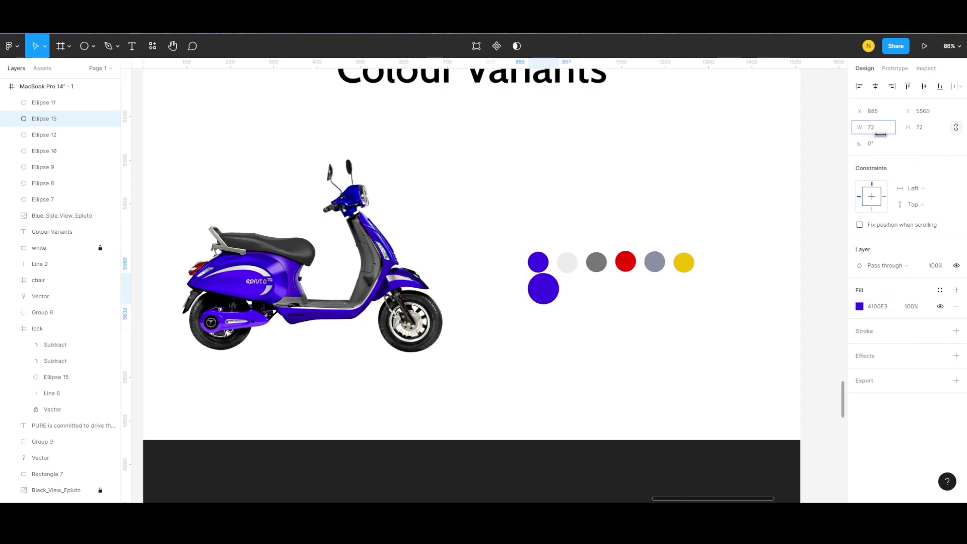
left_click(956, 331)
left_click(956, 306)
left_click(860, 331)
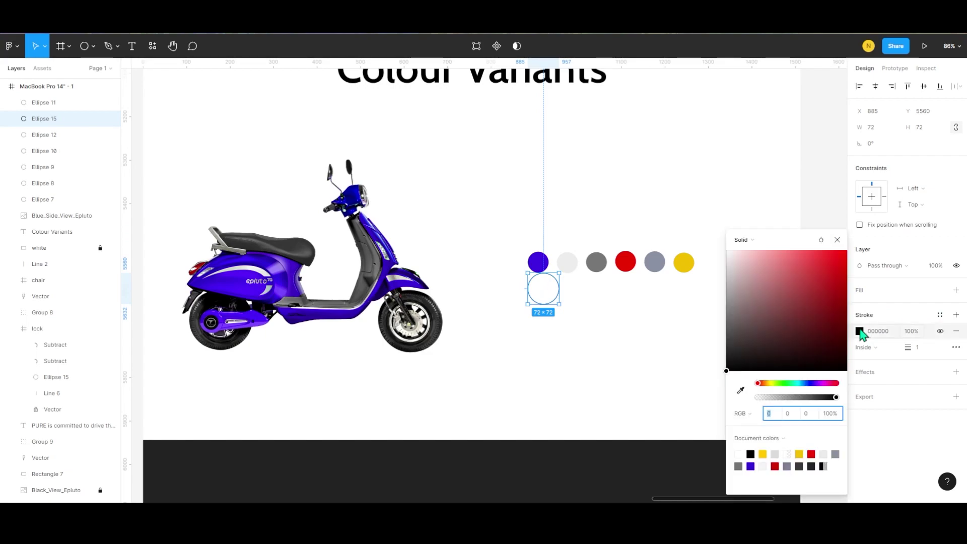
left_click(838, 240)
Step: Centre the 64 px ring around the blue swatch
left_click(725, 268)
scroll(533, 311, "up", 3)
scroll(544, 275, "up", 3)
left_click_drag(544, 275, 541, 196)
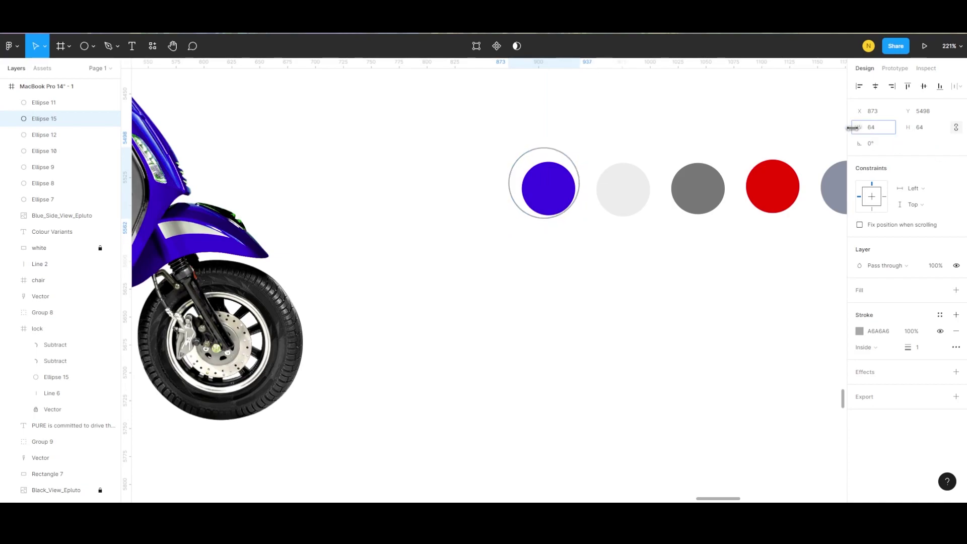
scroll(574, 237, "down", 5)
left_click(575, 236)
scroll(574, 236, "up", 3)
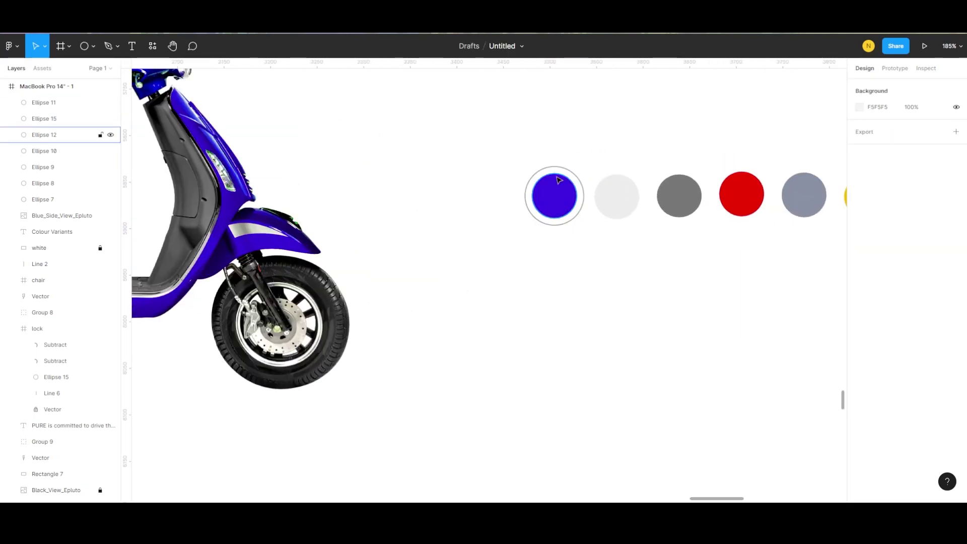
Step: Place a new text box beside the scooter and swatches
left_click(554, 223)
left_click(613, 309)
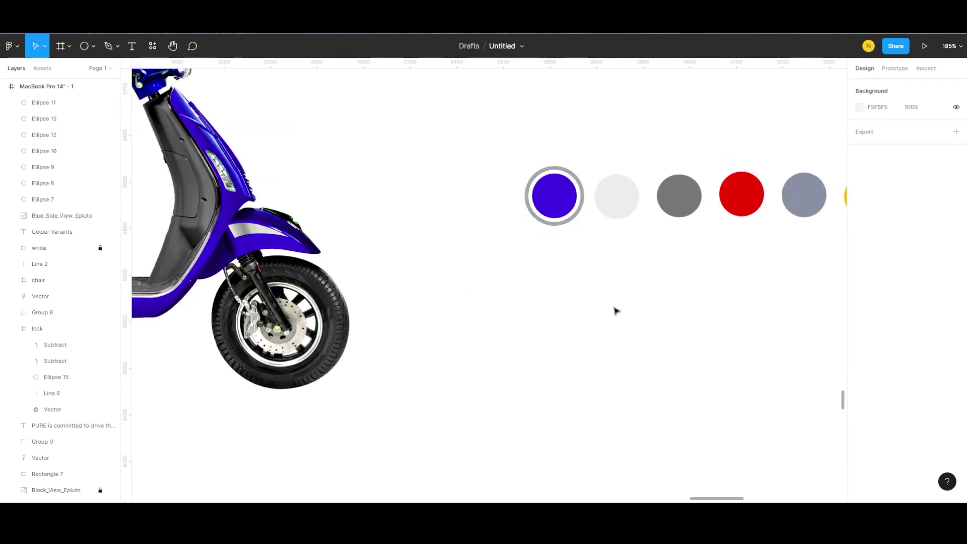
scroll(579, 252, "down", 4)
scroll(603, 260, "down", 2)
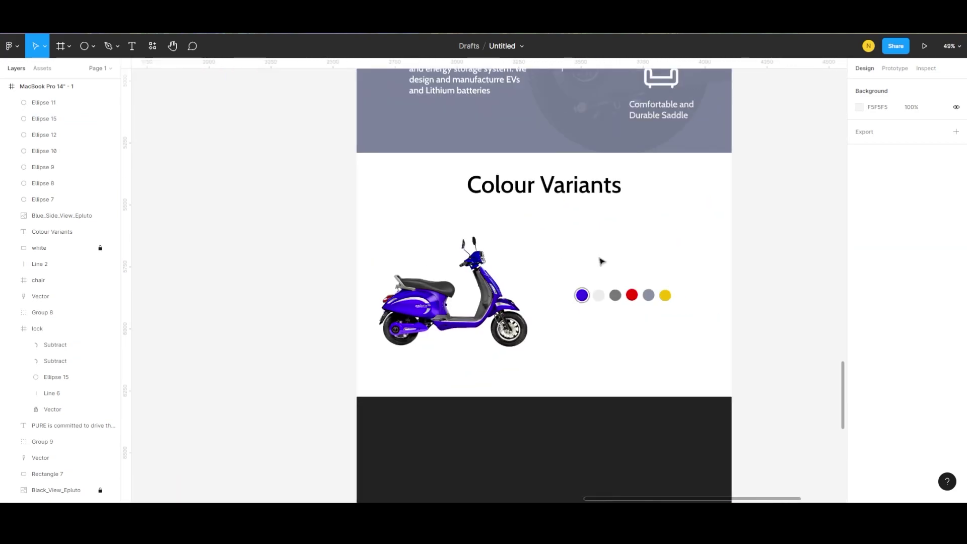
scroll(601, 261, "up", 3)
key("t")
left_click(557, 307)
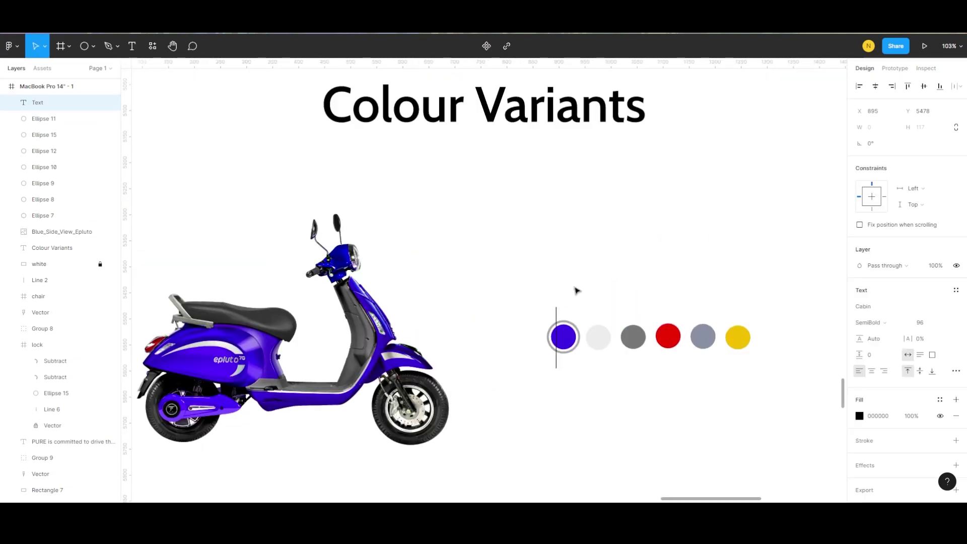
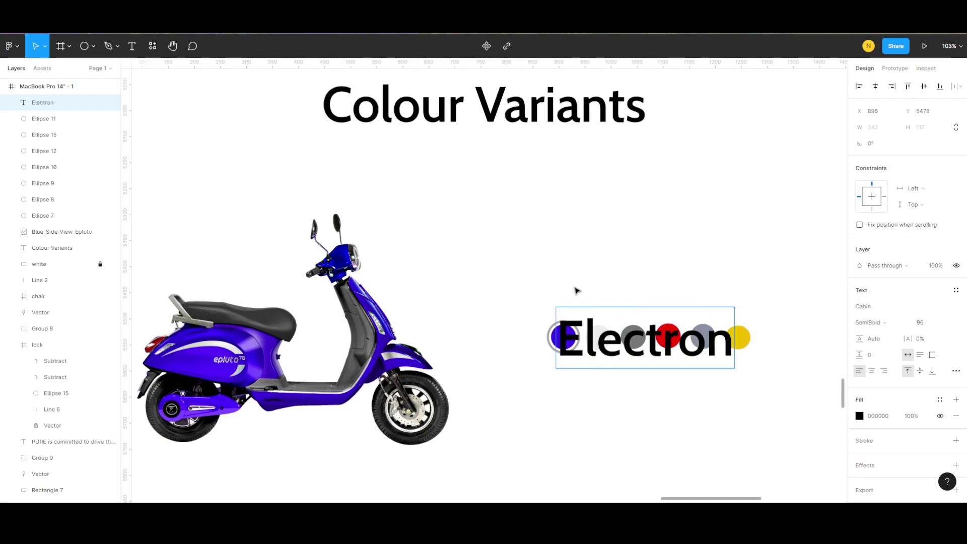
Step: Rename the label to 'Electron Blue' and give it a grey 656565 fill sampled with the eyedropper
type("Blue")
key("Escape")
left_click_drag(744, 358, 735, 310)
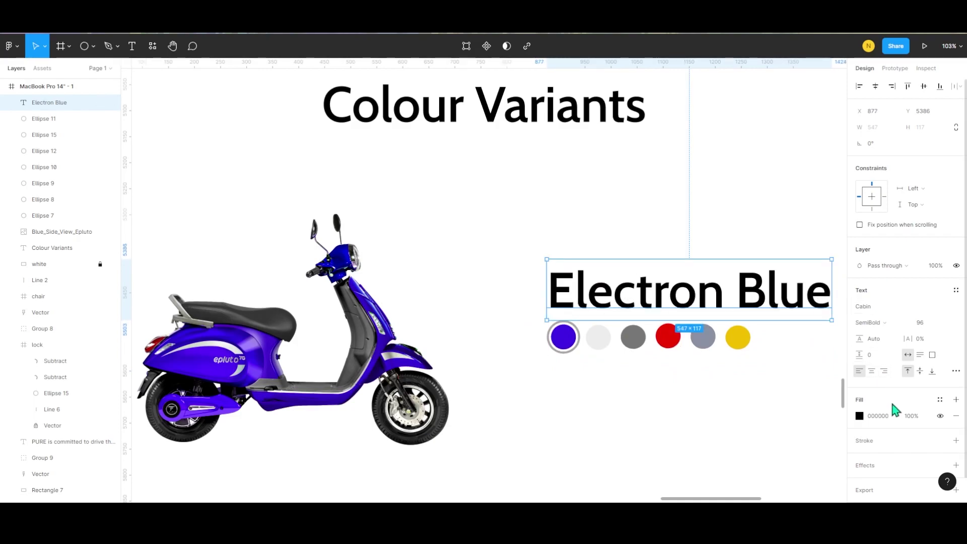
left_click(859, 416)
left_click(726, 352)
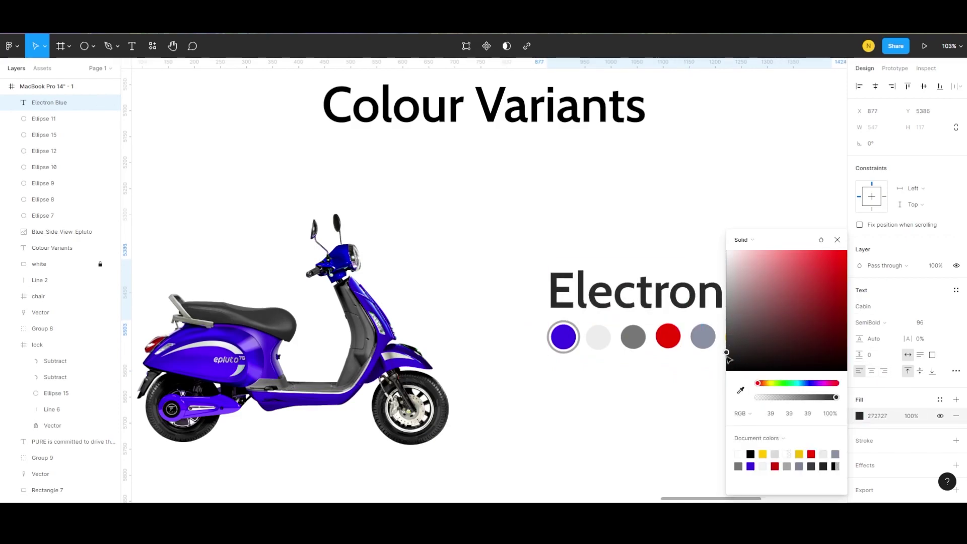
left_click(741, 391)
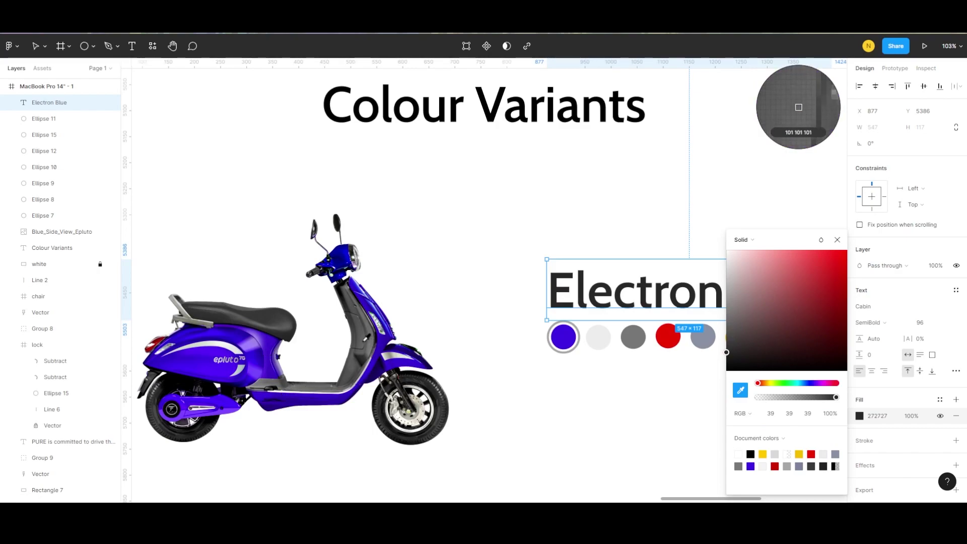
left_click(798, 107)
left_click(837, 240)
Step: Set the Electron Blue caption to font size 32 and place it just above the colour swatches
left_click(924, 322)
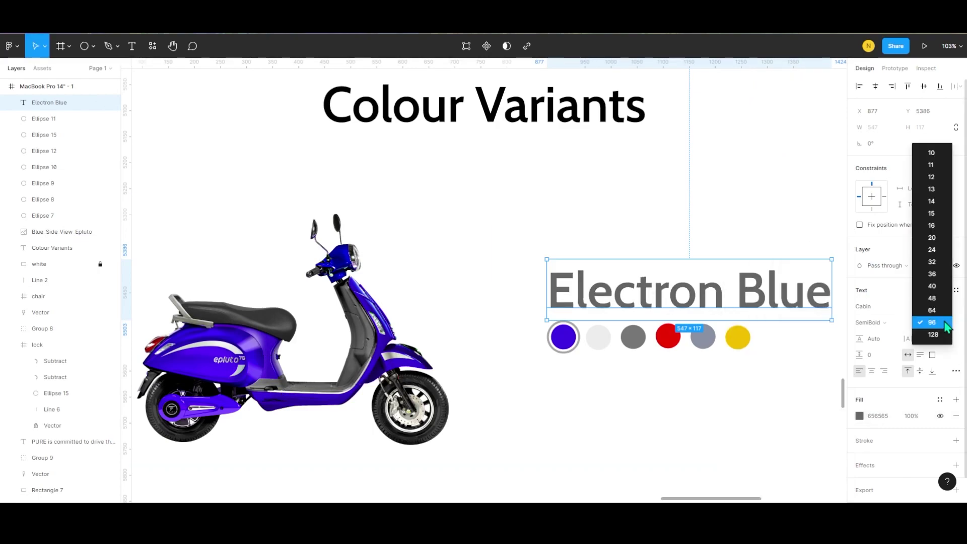
left_click(931, 265)
left_click_drag(595, 270, 595, 305)
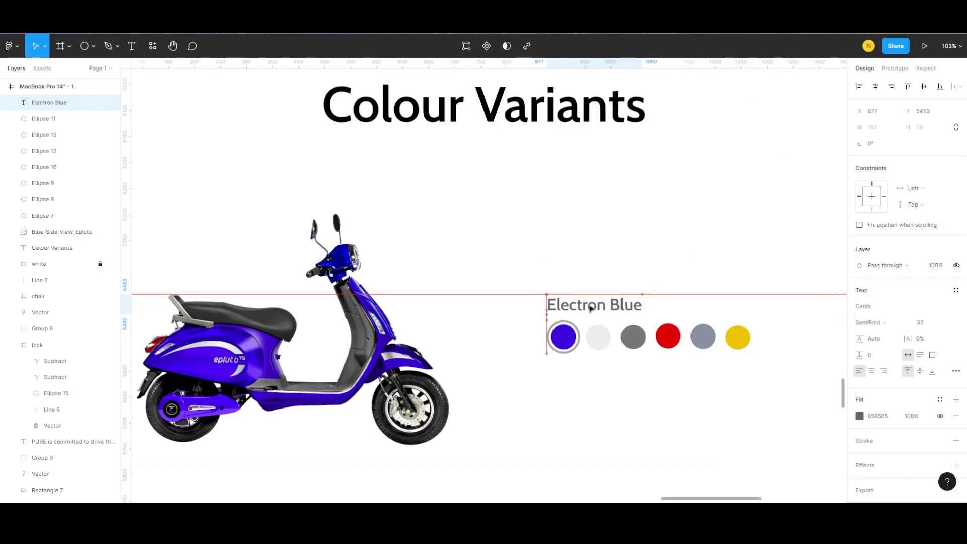
left_click(582, 401)
scroll(588, 341, "down", 3)
scroll(588, 340, "down", 5)
Step: Paste a copy of the hero's Enquire Now button beneath the colour swatches
scroll(740, 339, "up", 5)
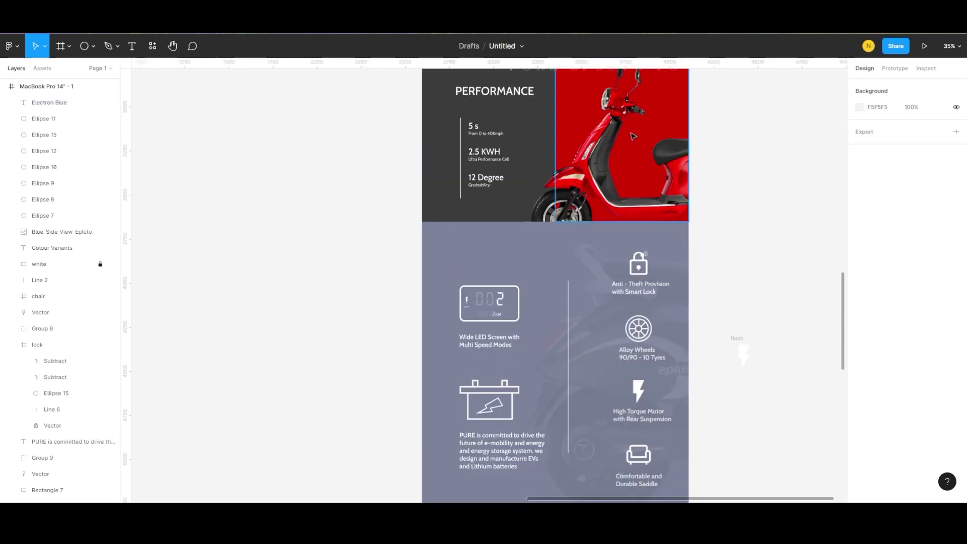
scroll(605, 108, "up", 4)
left_click(628, 121)
scroll(627, 121, "up", 5)
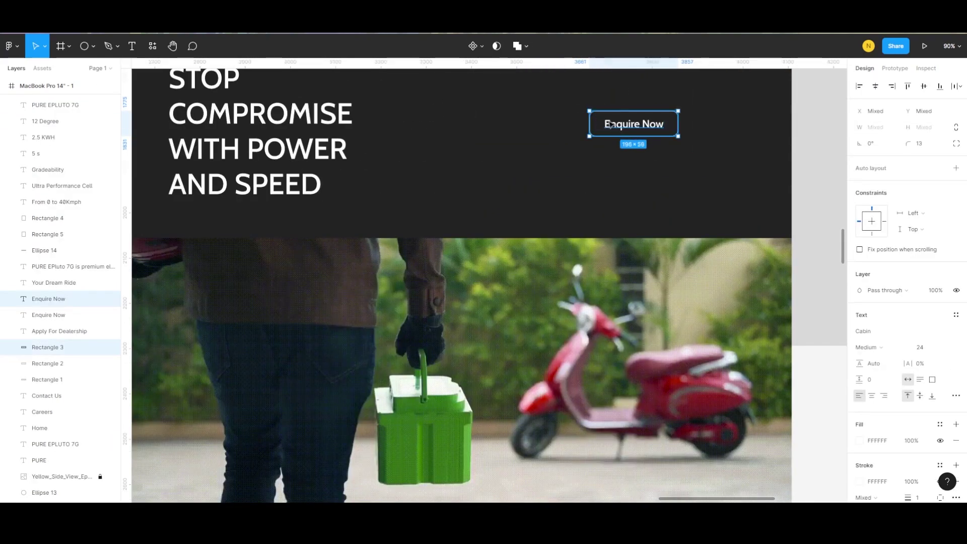
scroll(612, 150, "down", 5)
scroll(587, 283, "up", 4)
scroll(596, 153, "down", 5)
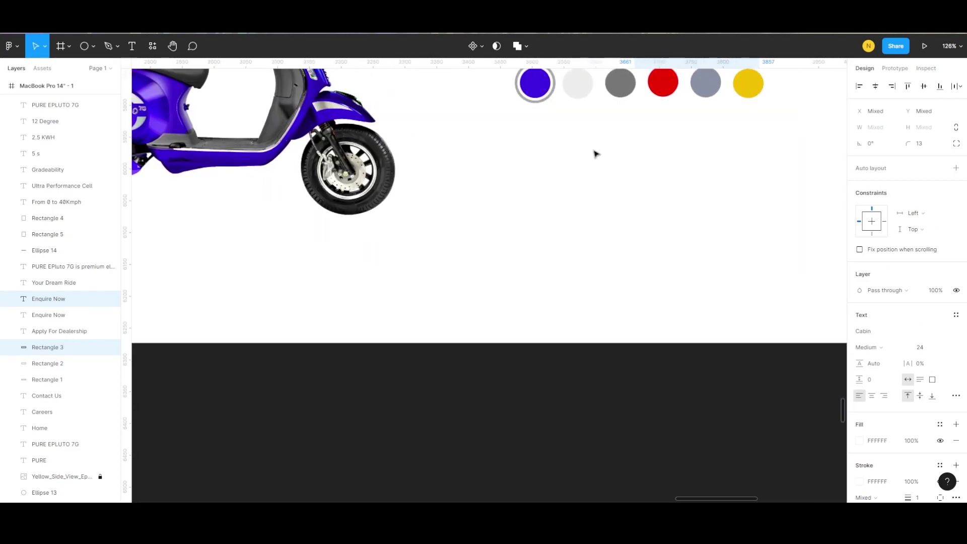
scroll(563, 250, "up", 2)
left_click(563, 250)
key("ctrl+v")
mouse_move(492, 274)
left_mouse_down()
mouse_move(557, 267)
mouse_move(561, 258)
left_mouse_up()
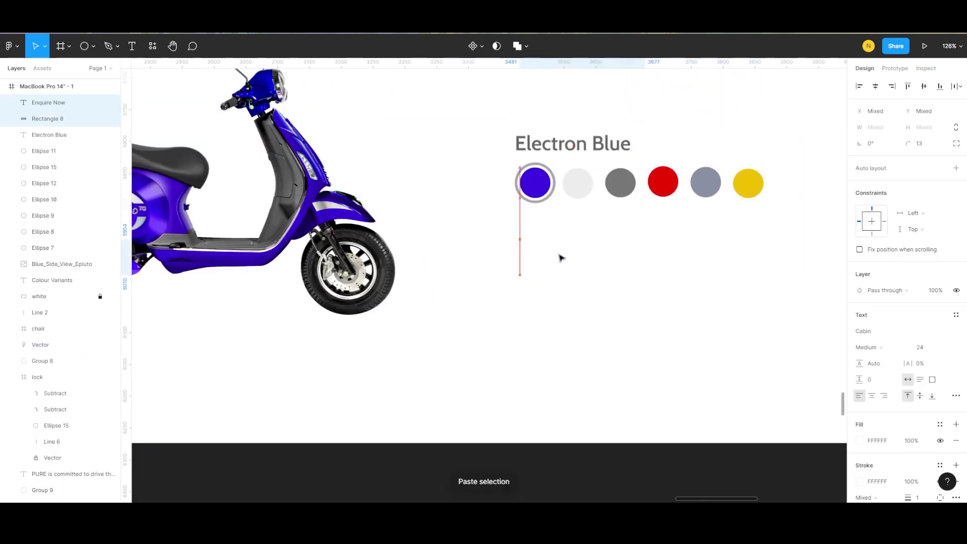
scroll(884, 347, "down", 1)
Step: Recolour the new button's text and outline to the scooter's purple 4100E3 and nudge it into place
left_click(860, 358)
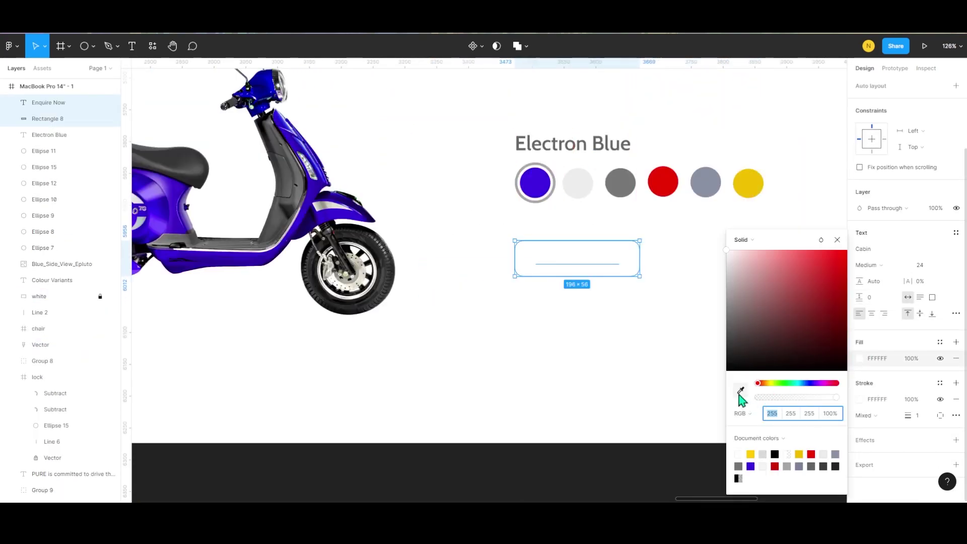
left_click(750, 466)
left_click(860, 398)
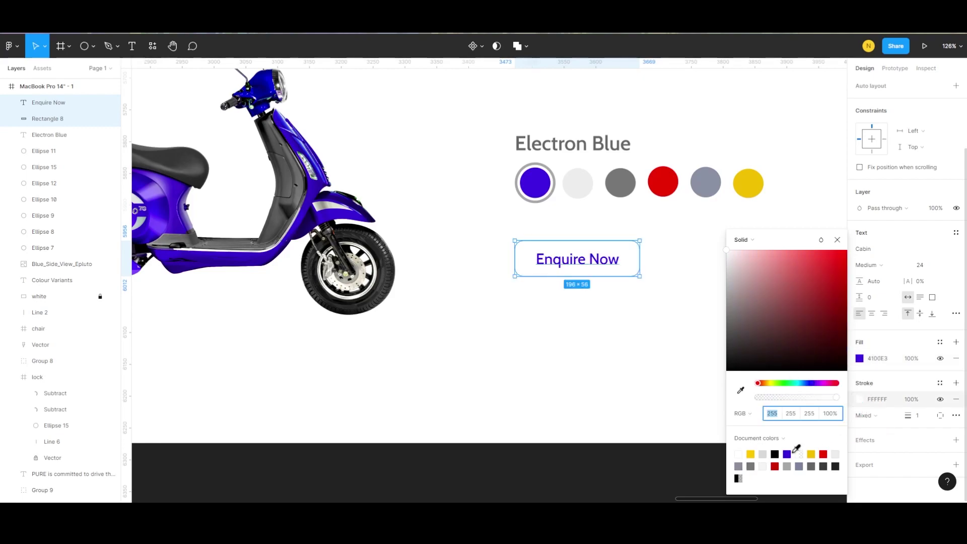
left_click(786, 454)
key("Escape")
key("Escape")
scroll(632, 362, "down", 5, "ctrl")
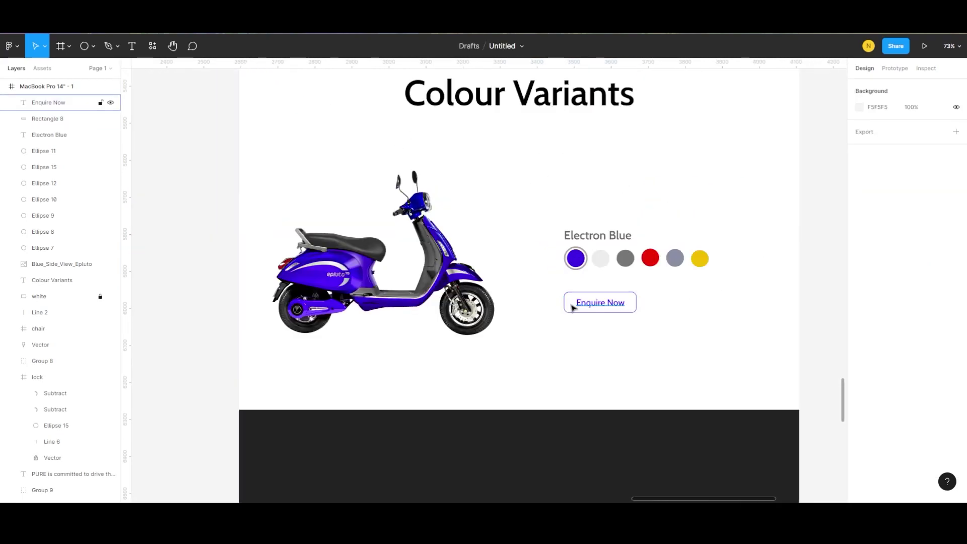
mouse_move(558, 287)
left_mouse_down()
mouse_move(614, 304)
mouse_move(594, 302)
left_mouse_up()
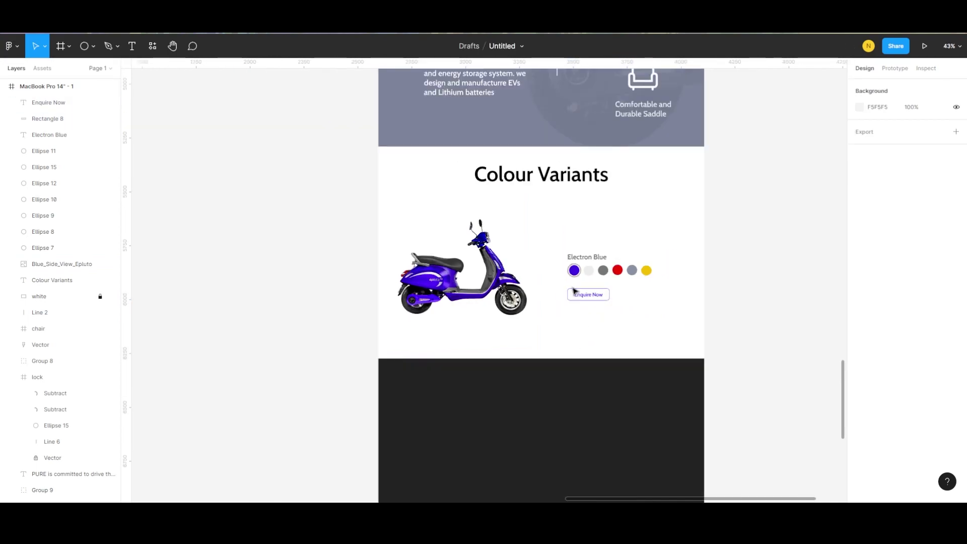
scroll(584, 337, "down", 5, "ctrl")
Step: Move the whole colour-variants group up slightly
left_click_drag(557, 240, 654, 337)
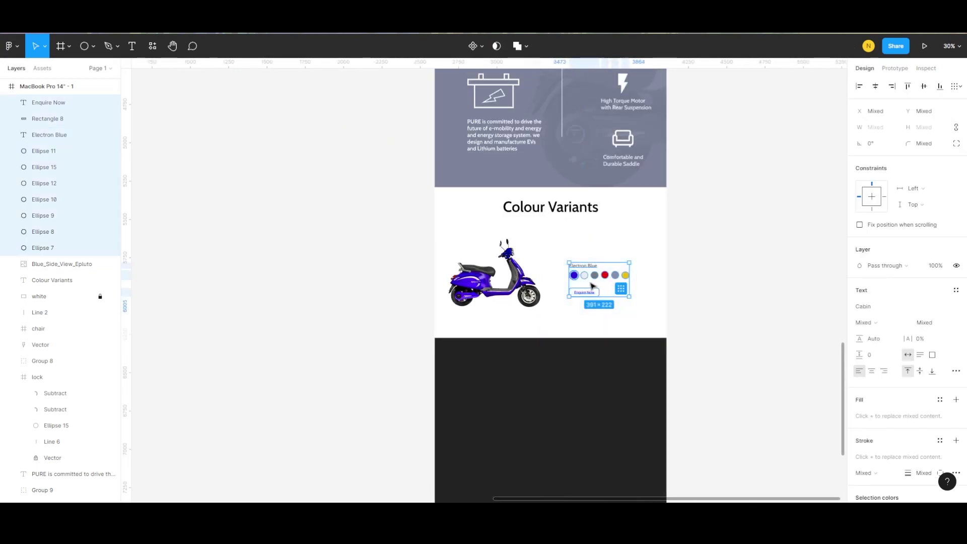
left_click_drag(592, 286, 593, 272)
left_click(574, 318)
scroll(576, 304, "down", 3, "ctrl")
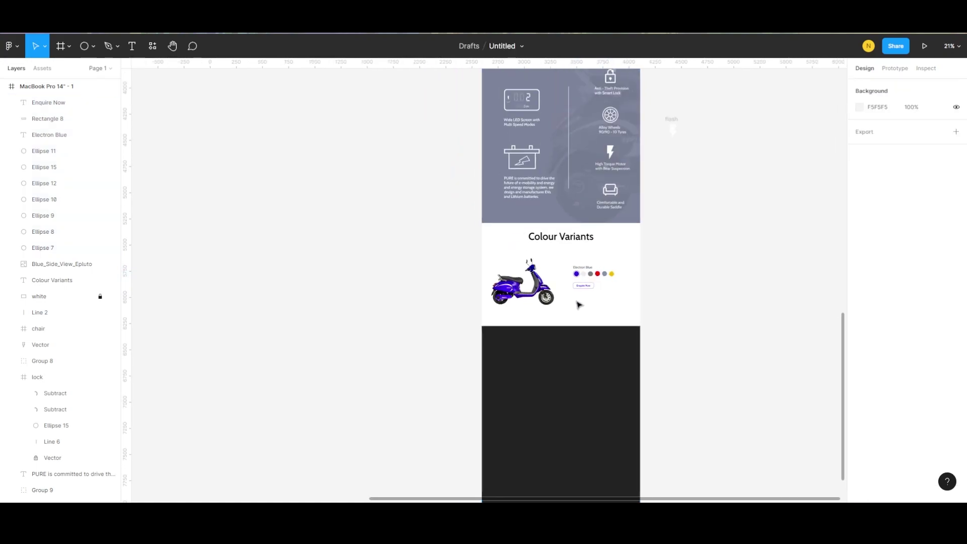
scroll(474, 319, "up", 1)
scroll(521, 293, "up", 3, "ctrl")
Step: Draw a flat black 000000 ellipse under the scooter with a layer blur of 29
key("o")
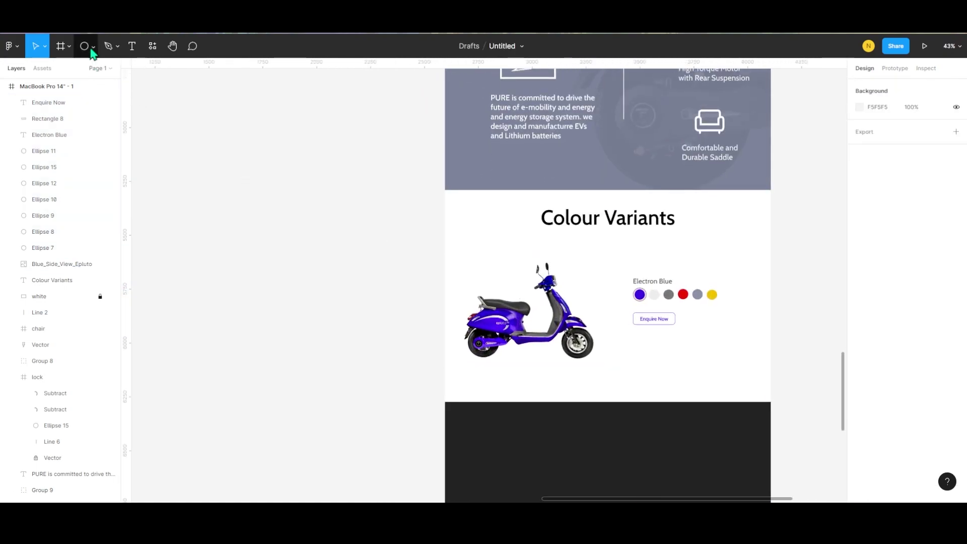
left_click_drag(462, 234, 590, 373)
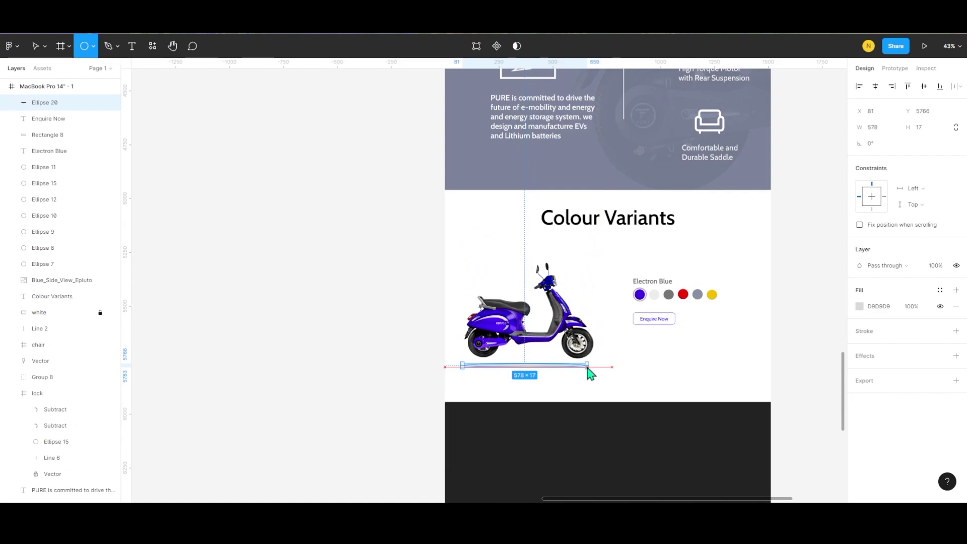
left_click(859, 307)
mouse_move(760, 330)
left_mouse_down()
mouse_move(755, 366)
mouse_move(25, 401)
left_mouse_up()
left_click(855, 237)
left_click(956, 355)
left_click(887, 371)
left_click(859, 372)
key("Escape")
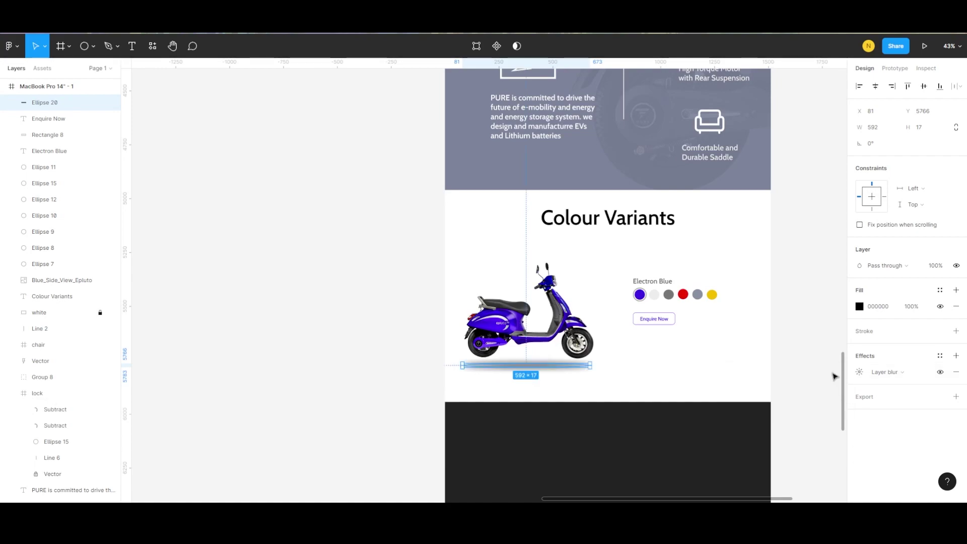
left_click(256, 309)
Step: Enlarge the blue scooter image to 887×590 and reposition it
scroll(248, 287, "down", 3)
scroll(348, 297, "down", 2)
scroll(393, 296, "up", 1)
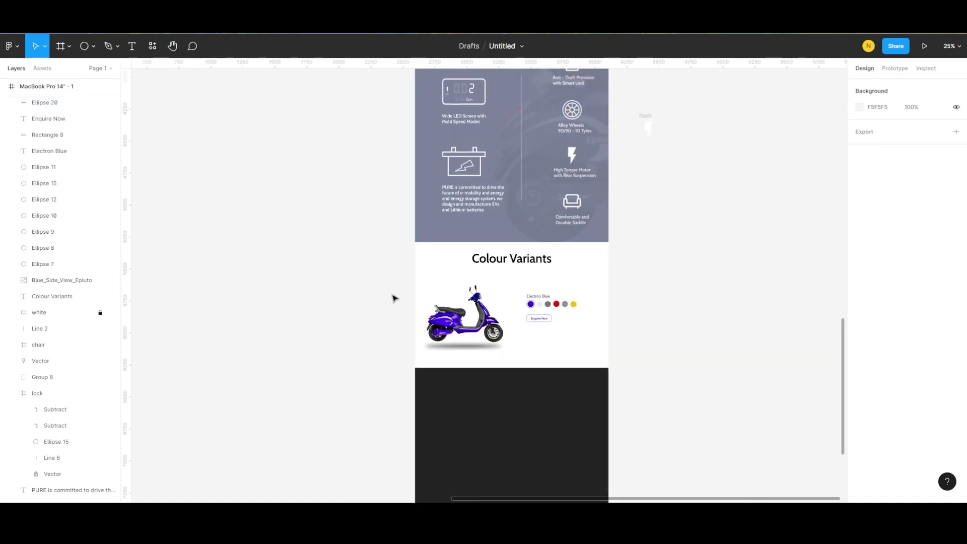
scroll(402, 282, "down", 2)
scroll(403, 282, "up", 5)
scroll(398, 284, "down", 2)
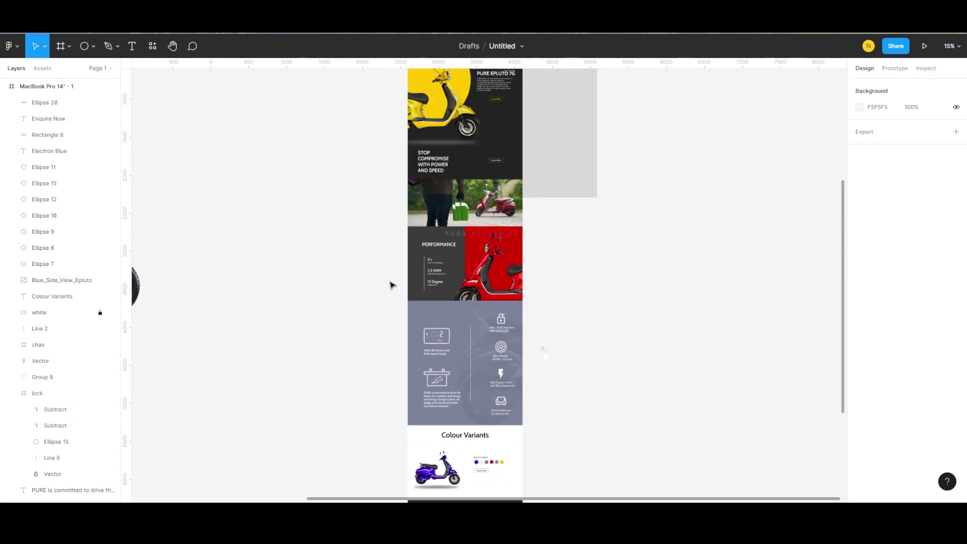
scroll(398, 303, "up", 2)
left_click(428, 333)
scroll(423, 337, "up", 3)
scroll(503, 327, "up", 3)
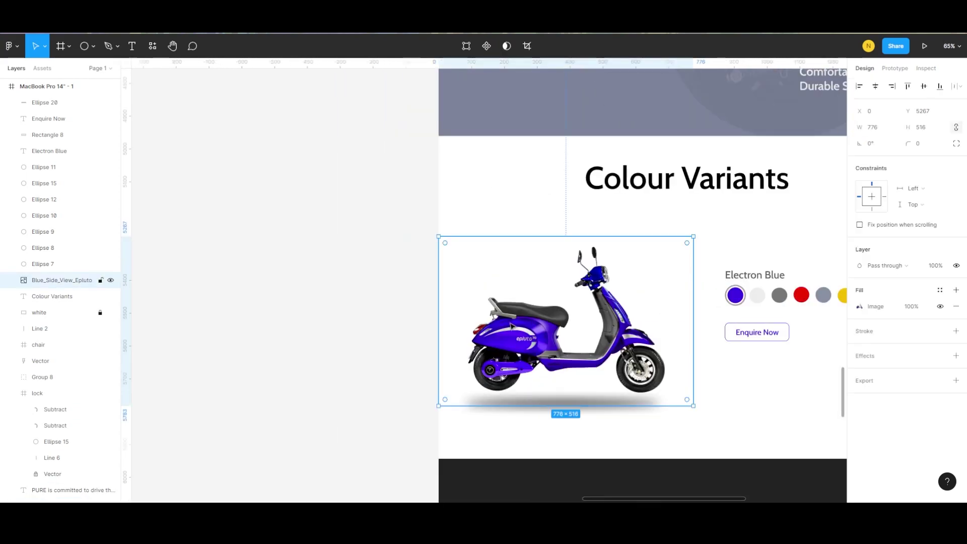
left_click_drag(520, 330, 531, 323)
left_click_drag(703, 399, 740, 423)
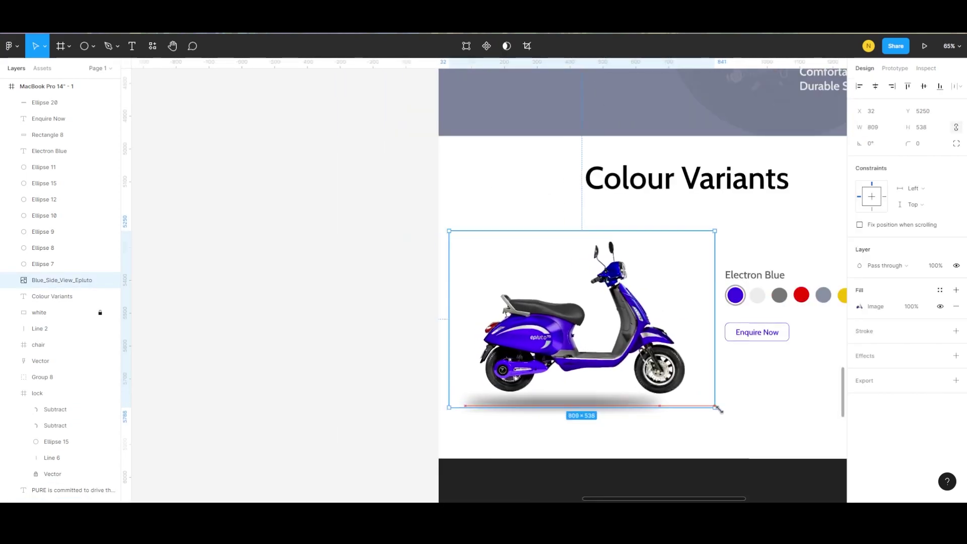
left_click_drag(650, 403, 589, 373)
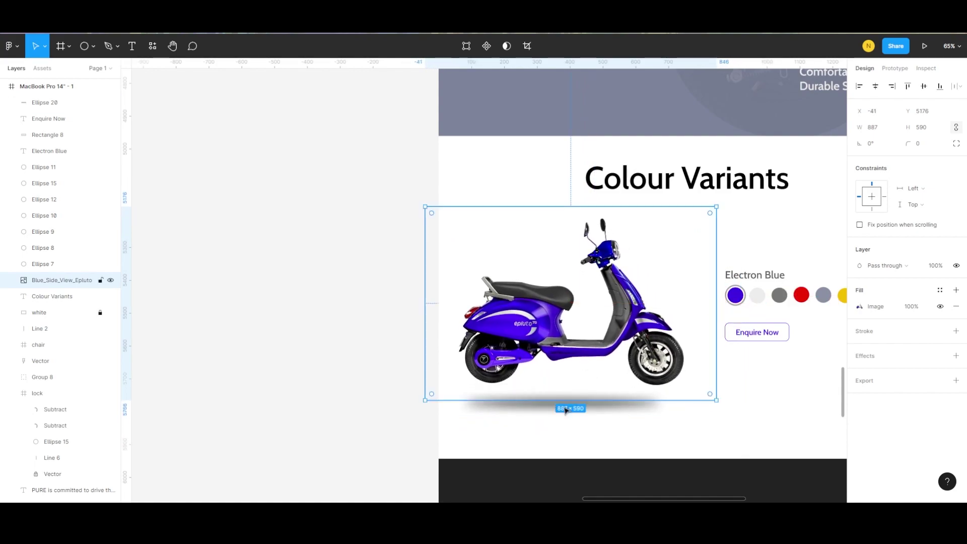
Step: Widen the shadow ellipse and lower the scooter onto it
left_click(531, 410)
left_click_drag(664, 403, 681, 403)
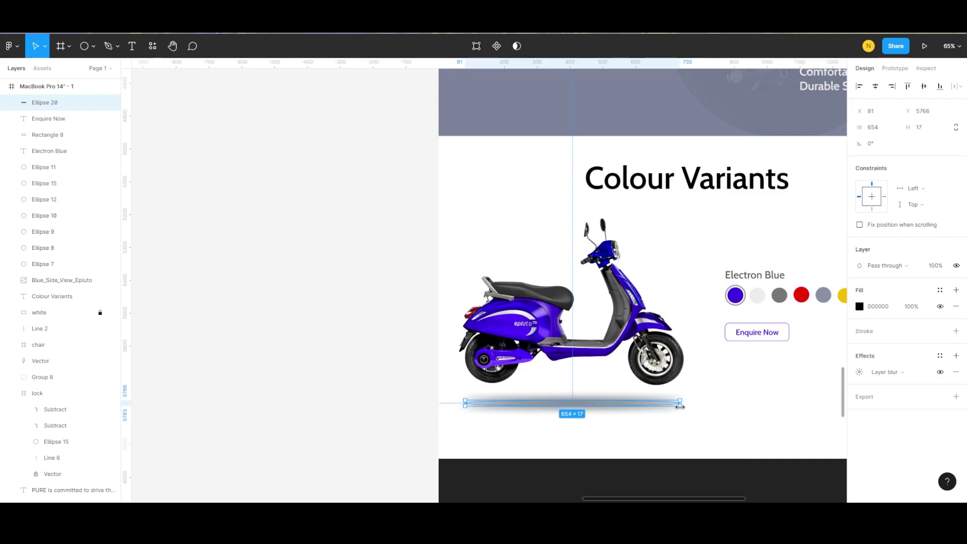
left_click_drag(526, 327, 526, 332)
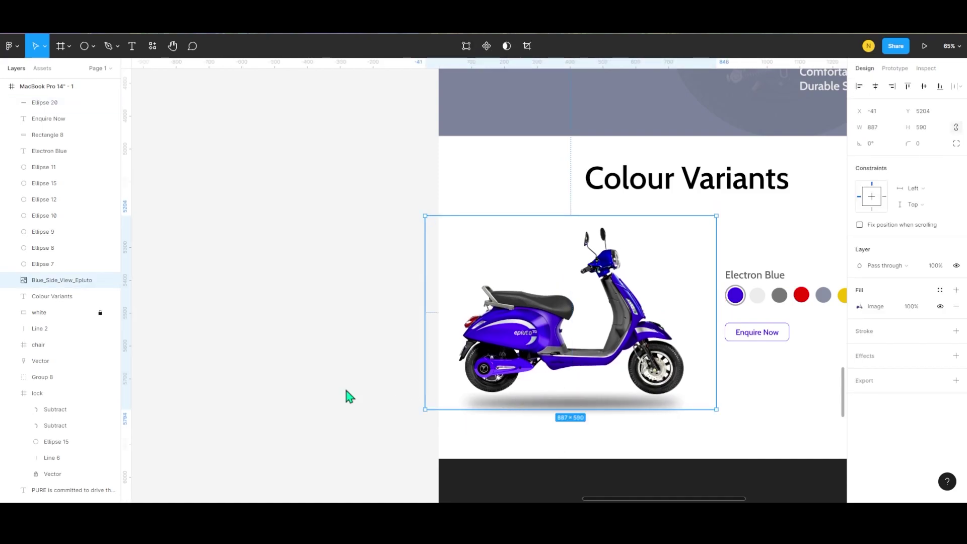
left_click(346, 395)
scroll(346, 395, "down", 5)
Step: Move the grey rectangle down into the area below Colour Variants
scroll(485, 331, "up", 5)
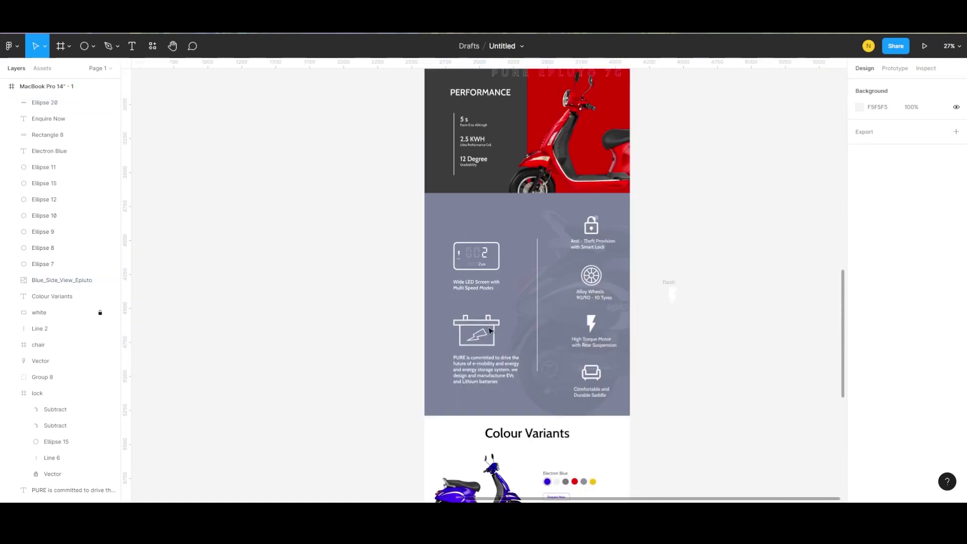
scroll(486, 332, "up", 2)
scroll(487, 331, "up", 5)
scroll(489, 331, "up", 5)
scroll(490, 330, "up", 2)
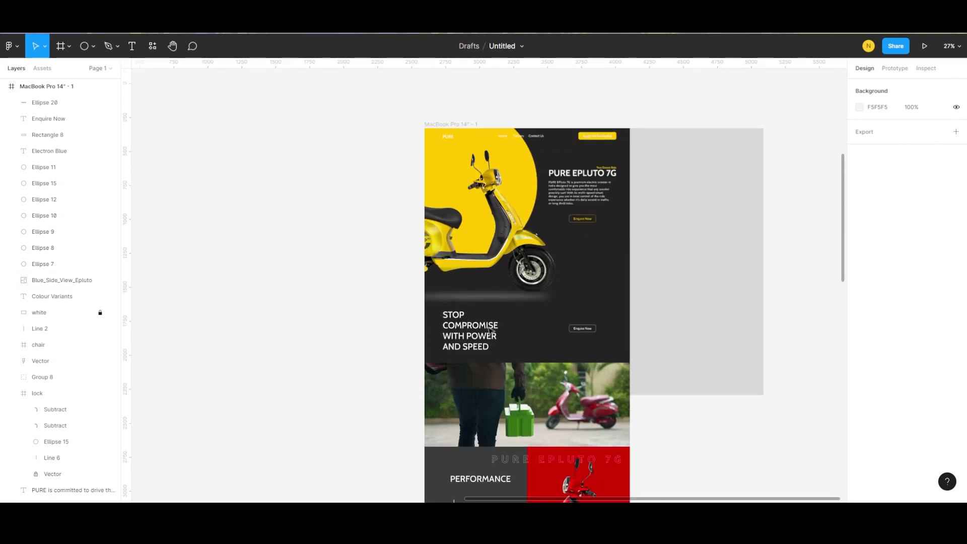
scroll(489, 331, "down", 15)
left_click_drag(680, 88, 687, 501)
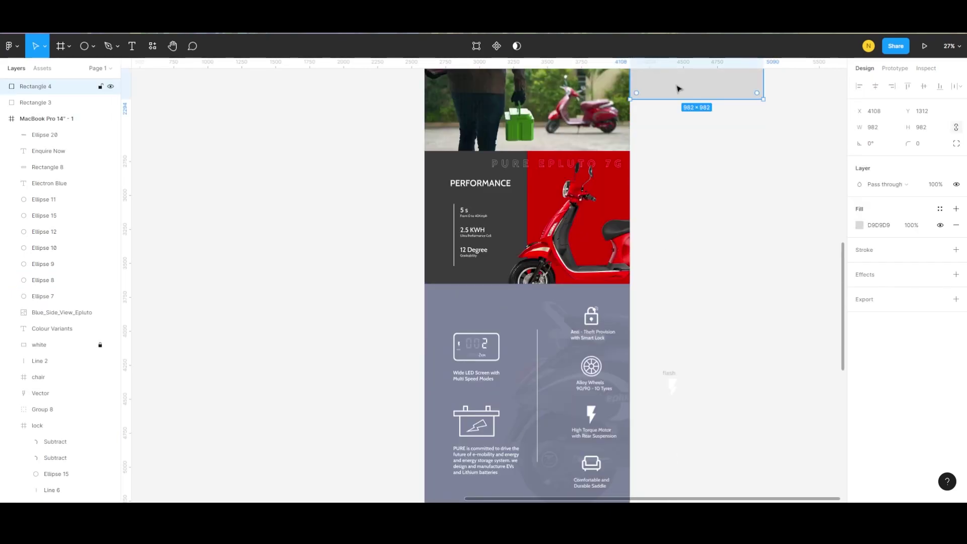
mouse_move(488, 502)
left_mouse_down()
mouse_move(505, 315)
mouse_move(631, 317)
left_mouse_up()
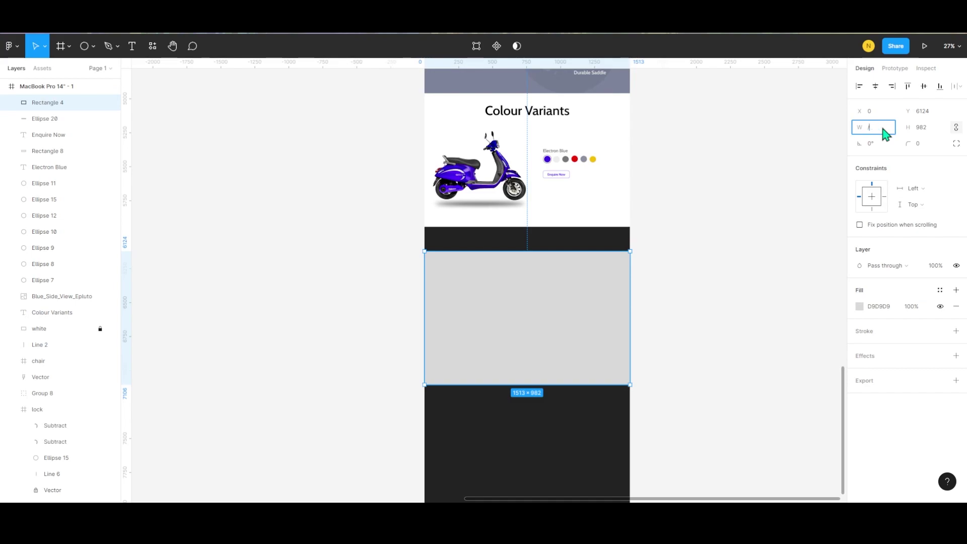
Step: Set the rectangle width to 1513/3 and stretch it into a tall panel inside the footer
left_click(845, 159)
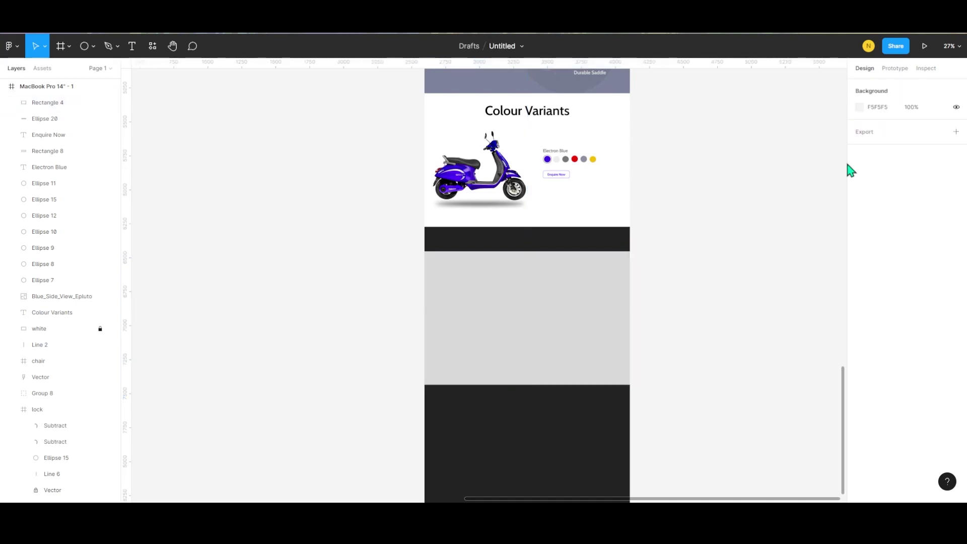
left_click(553, 274)
left_click(893, 129)
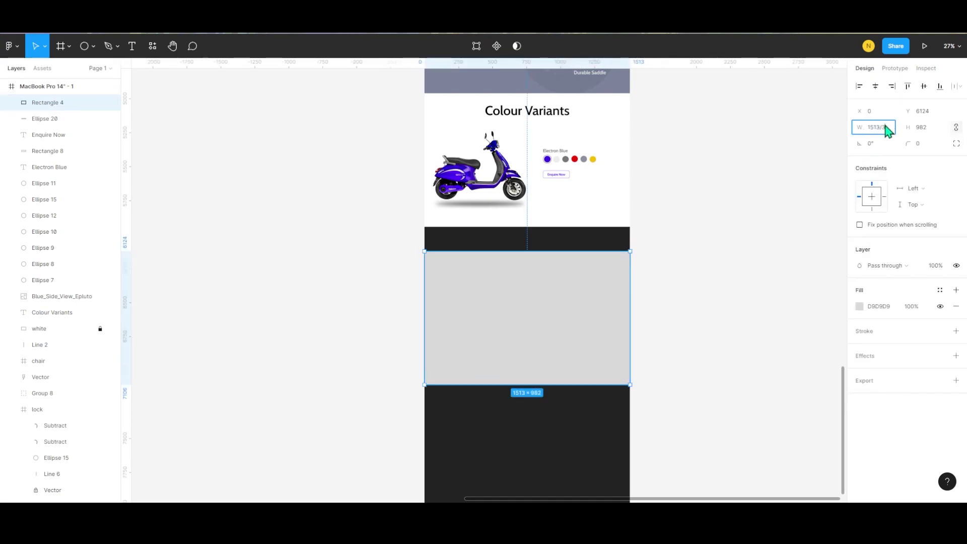
key("Return")
mouse_move(450, 290)
left_mouse_down()
mouse_move(470, 285)
mouse_move(476, 430)
left_mouse_up()
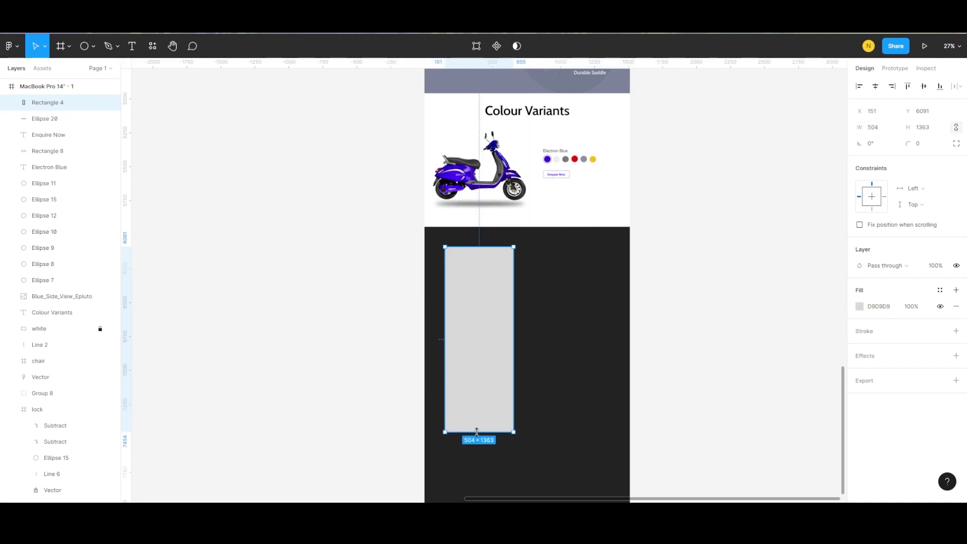
mouse_move(472, 347)
left_mouse_down()
mouse_move(484, 354)
mouse_move(535, 324)
mouse_move(497, 330)
left_mouse_up()
scroll(495, 298, "down", 2)
scroll(495, 297, "up", 3)
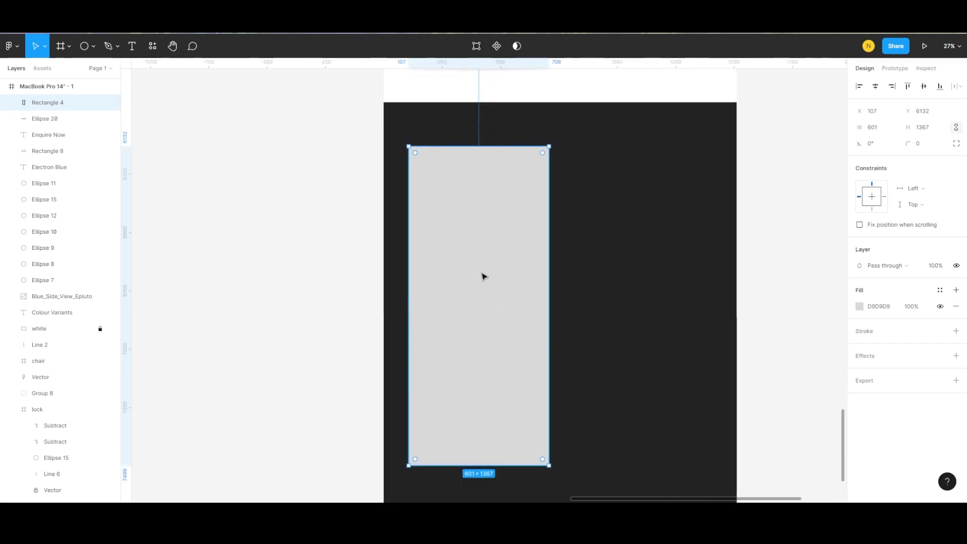
scroll(481, 274, "left", 1)
Step: Fill the panel with dark brown-grey 585353
left_click(859, 308)
left_click(740, 390)
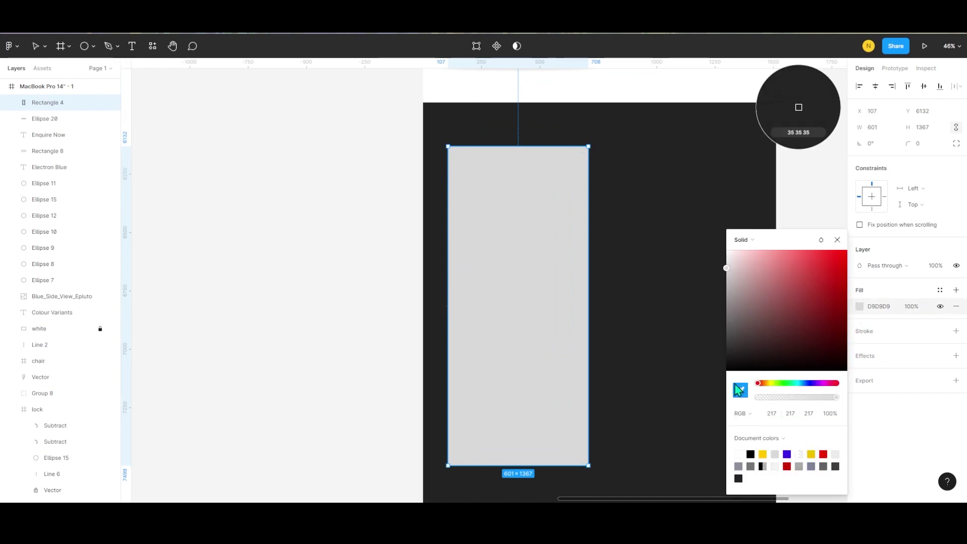
left_click(703, 336)
left_click_drag(726, 355, 733, 331)
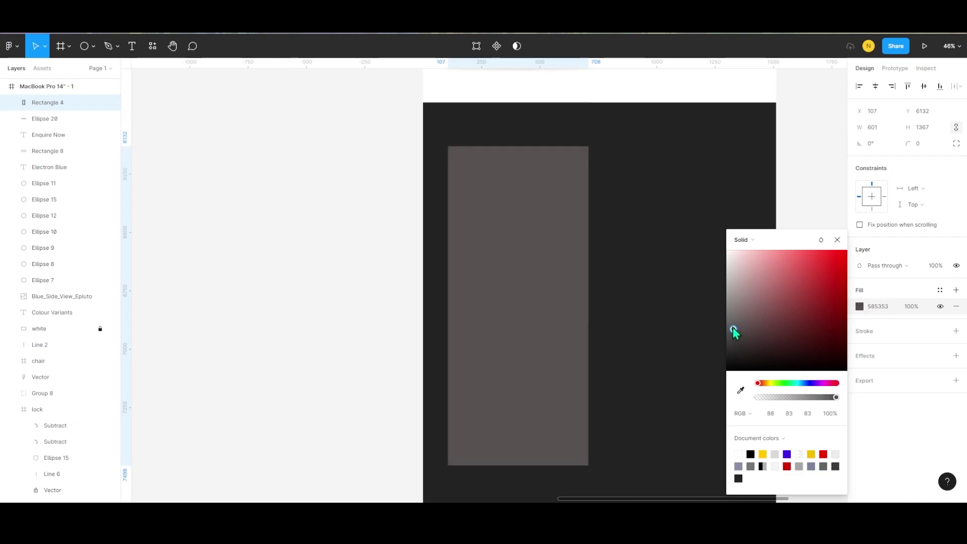
left_click(641, 277)
scroll(634, 285, "down", 5)
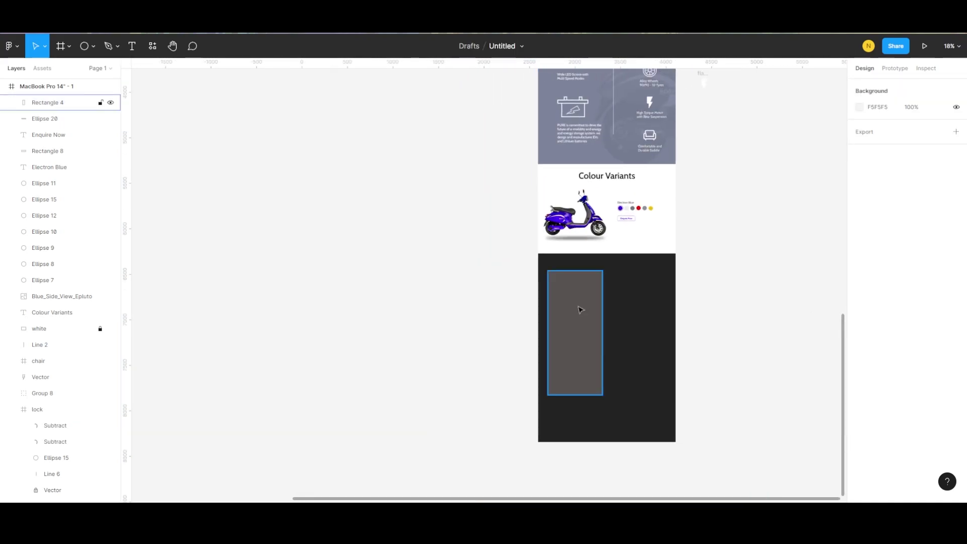
Step: Duplicate the grey panel to the right side of the footer
left_click_drag(579, 307, 630, 309)
left_click(501, 335)
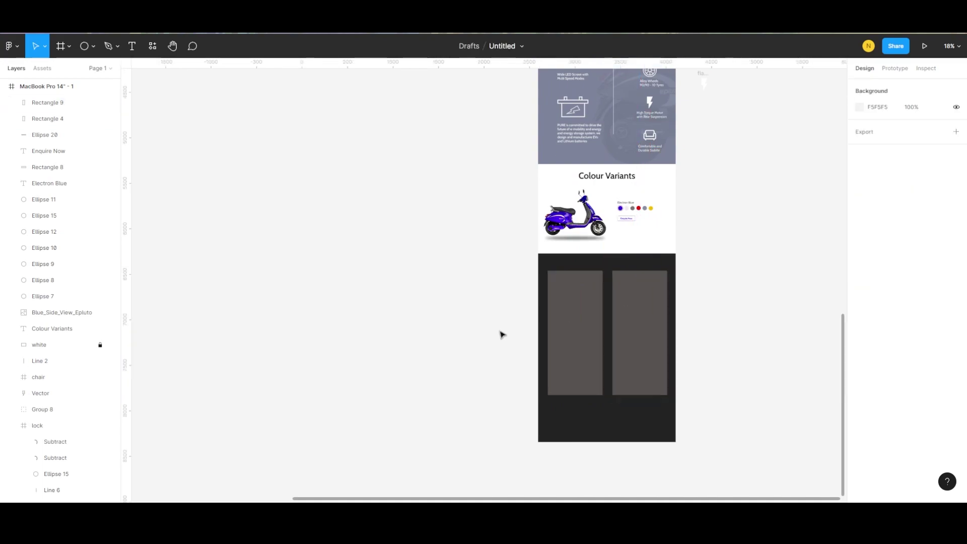
scroll(591, 321, "up", 2)
left_click(591, 321)
scroll(579, 277, "left", 3)
left_click(620, 283)
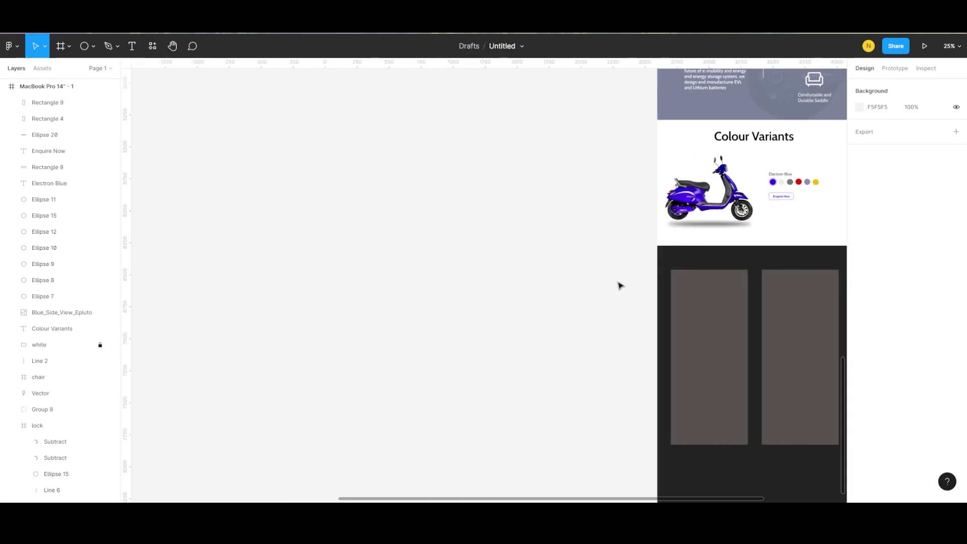
scroll(545, 287, "down", 2)
scroll(559, 338, "up", 5)
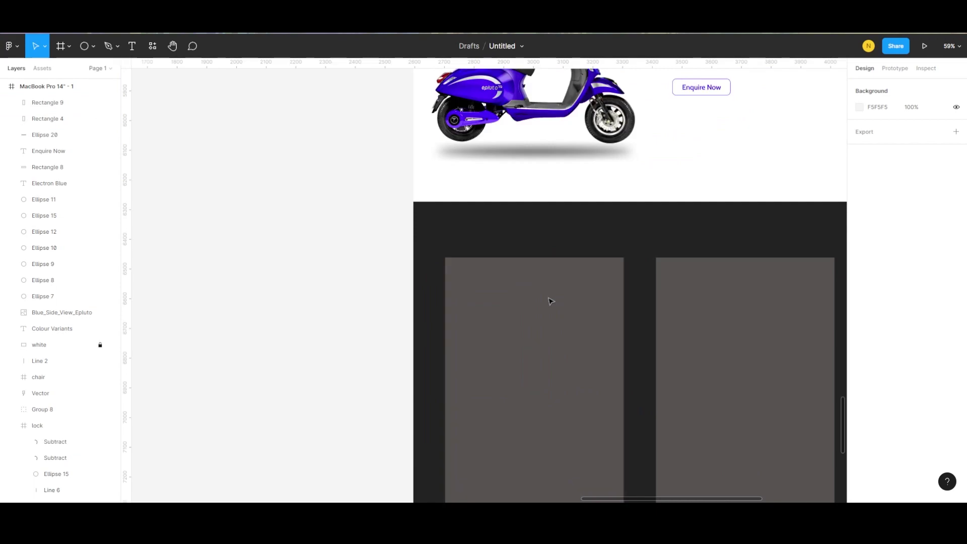
Step: Draw a thick white FFFFFF line with rounded caps across the left panel
key("l")
left_click_drag(470, 316, 597, 315)
left_click(860, 331)
type("FFFFFF")
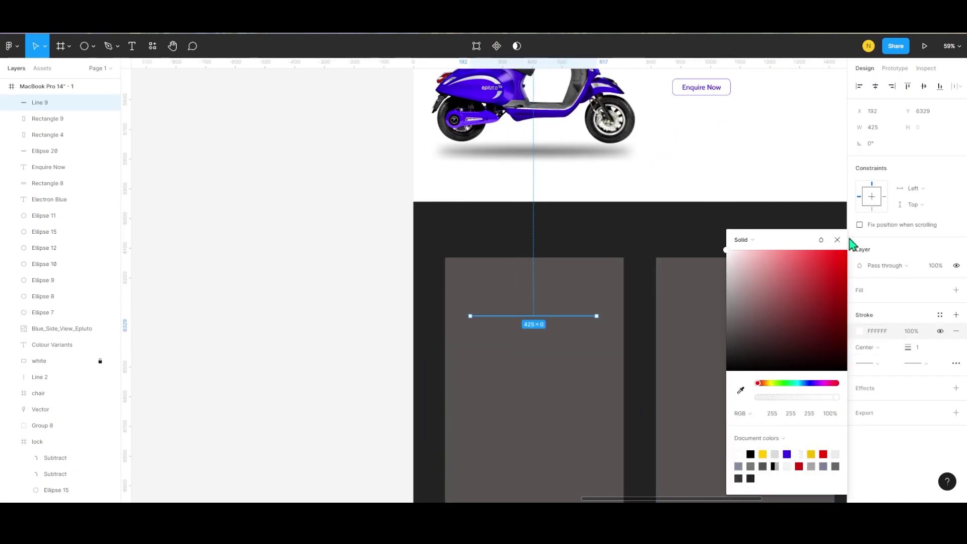
left_click(848, 242)
left_click(867, 363)
left_click(881, 446)
left_click_drag(908, 348, 913, 348)
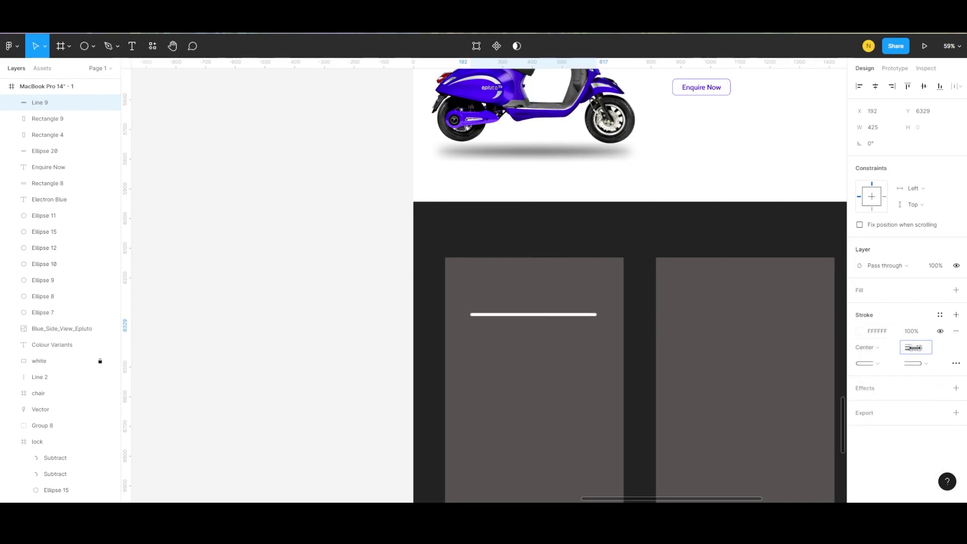
Step: Lower the divider line slightly and start a text box above it
left_click(539, 292)
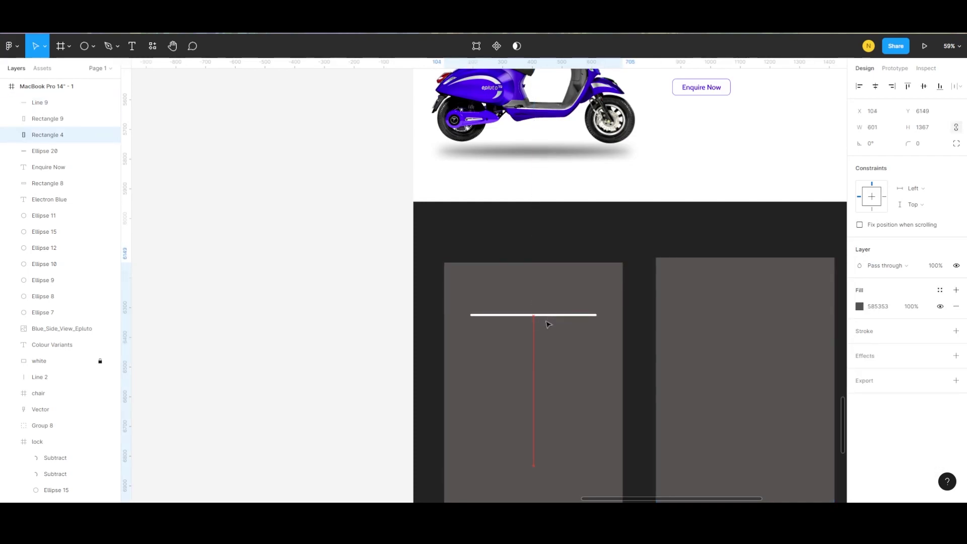
left_click(546, 313)
left_click(546, 285)
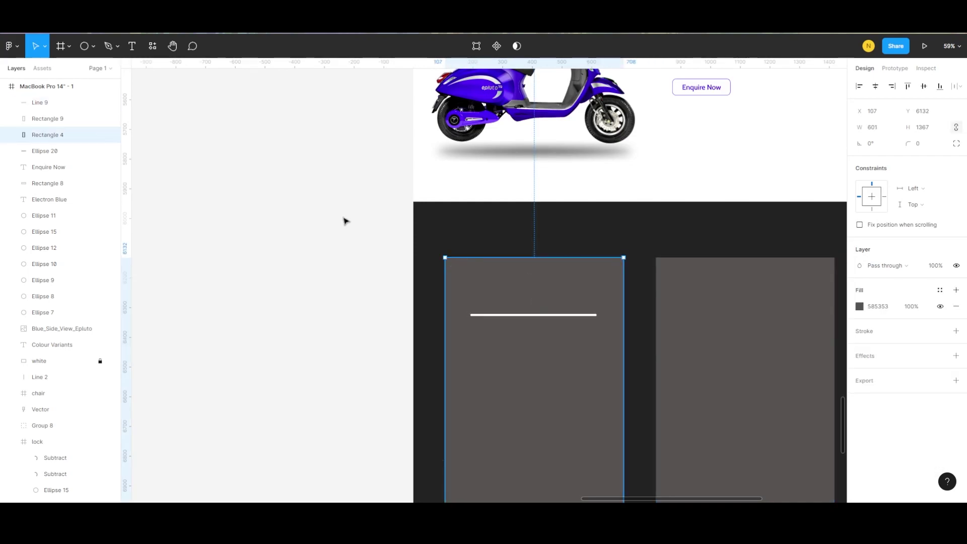
left_click(690, 293, "shift")
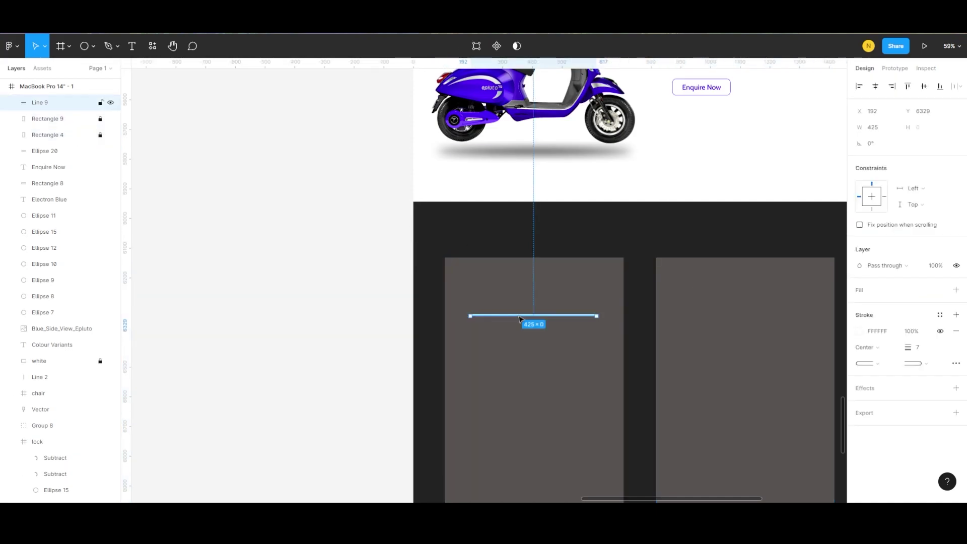
left_click_drag(509, 315, 519, 322)
left_click(518, 297)
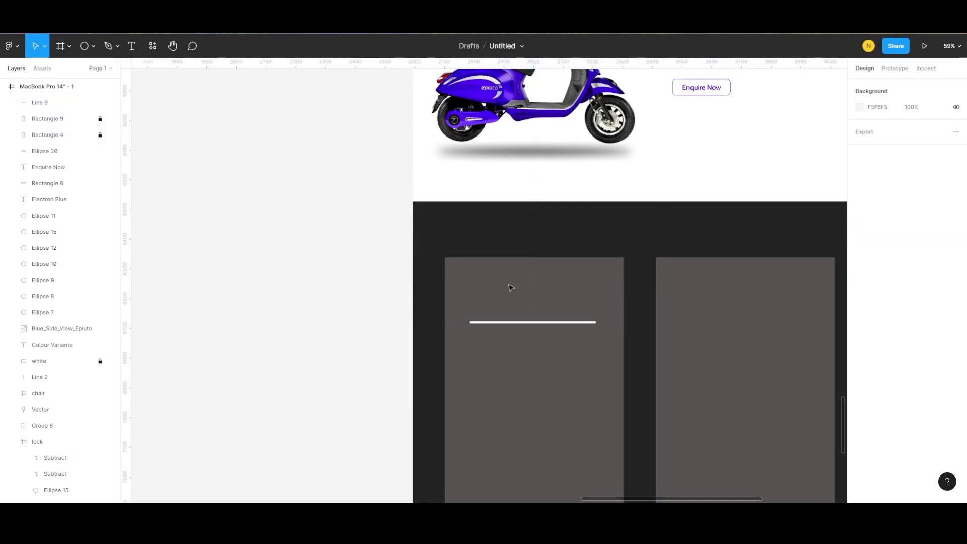
key("t")
left_click(507, 286)
type("epluto")
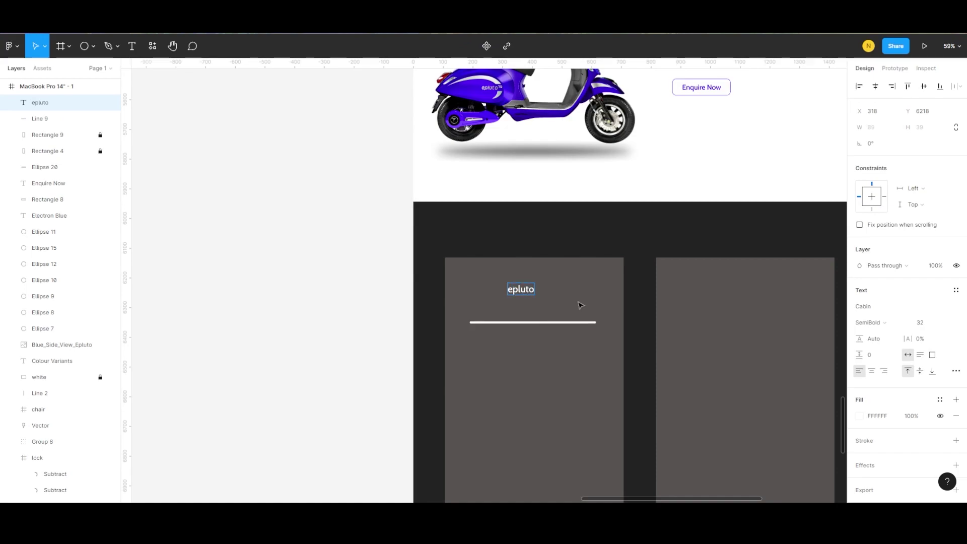
Step: Set the epluto text to Bold Italic
key("Escape")
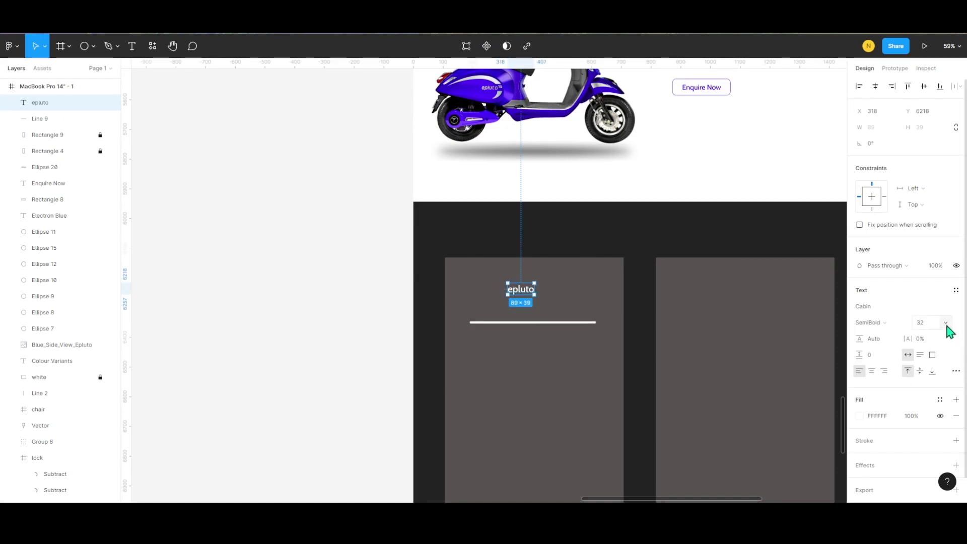
left_click(905, 323)
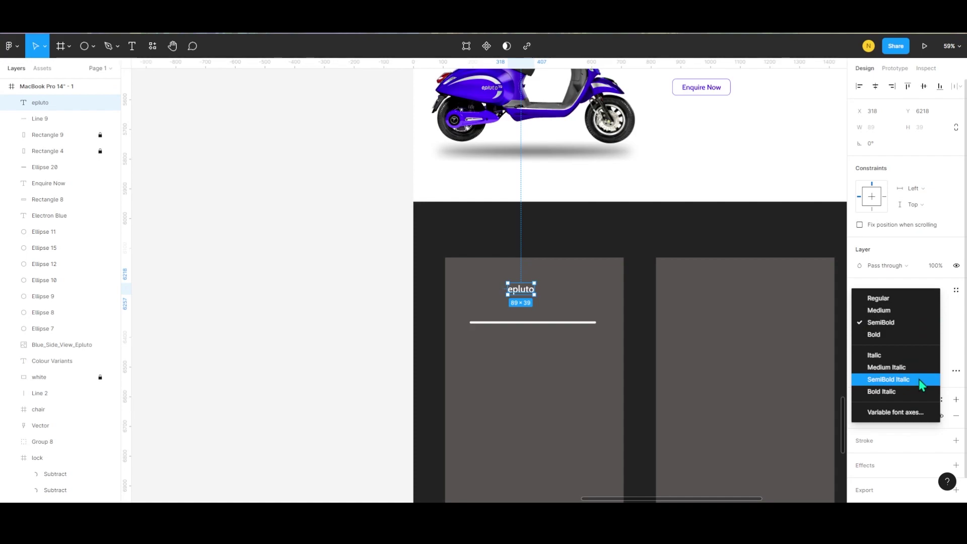
left_click(918, 379)
left_click(879, 322)
left_click(899, 335)
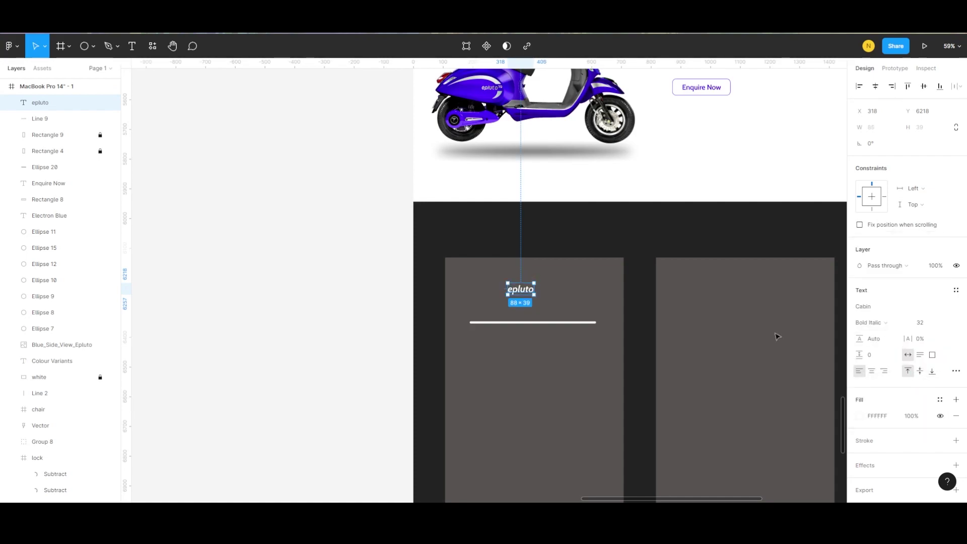
Step: Enlarge the epluto wordmark and centre it above the divider line
left_click(941, 323)
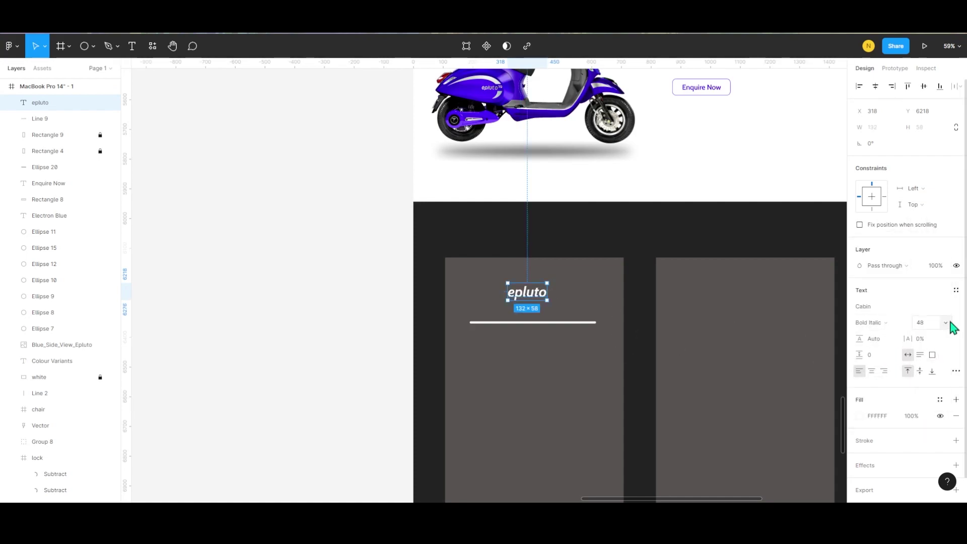
left_click(941, 322)
left_click(938, 344)
left_click_drag(538, 298, 537, 300)
left_click(533, 322)
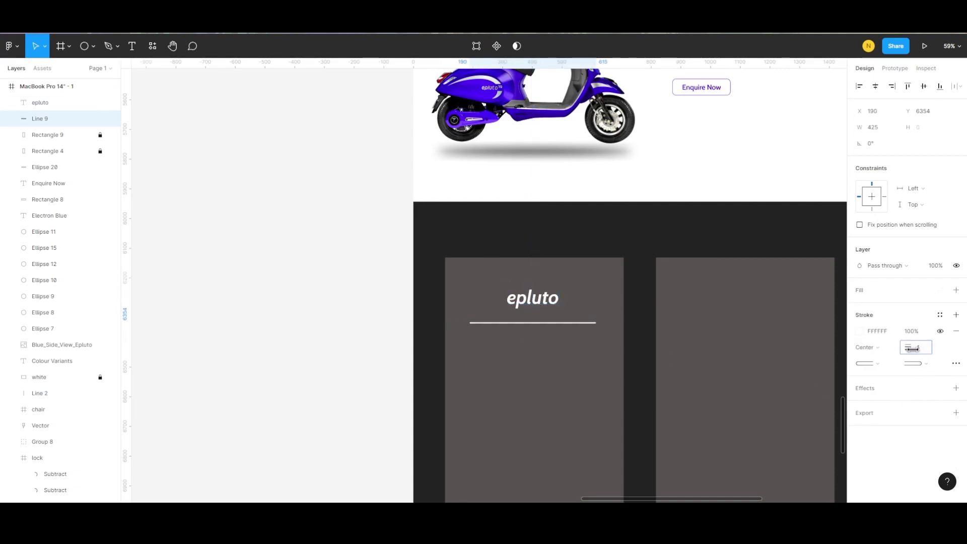
left_click(564, 358)
scroll(536, 335, "down", 2)
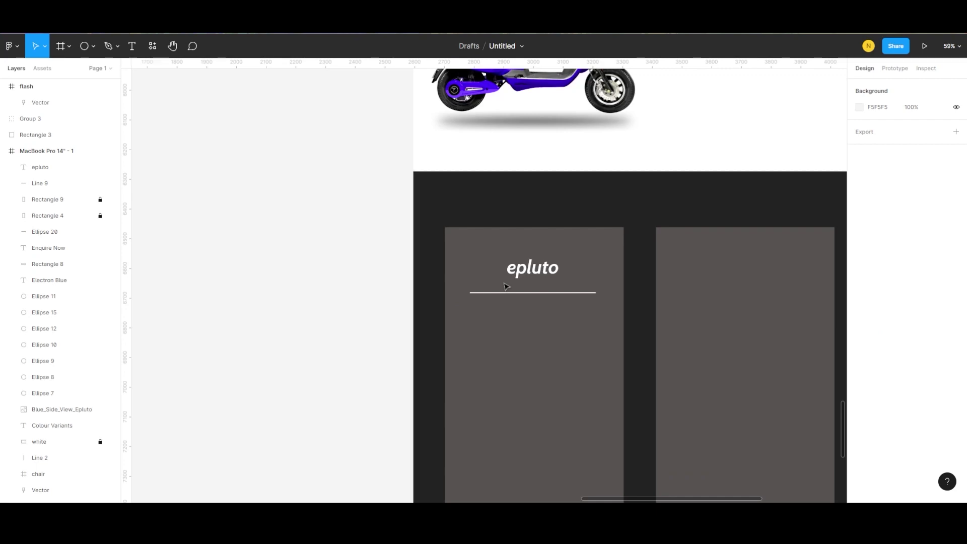
scroll(504, 282, "down", 4)
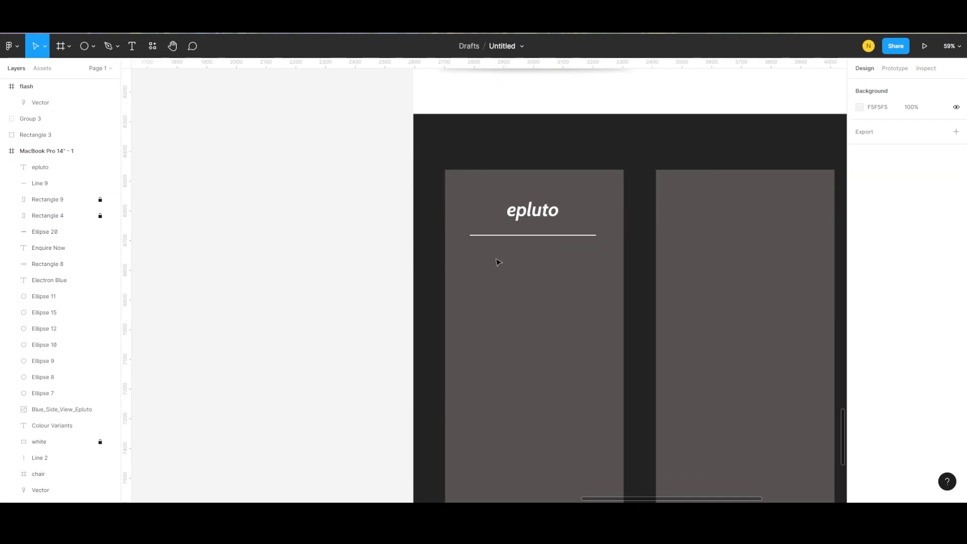
Step: Draw a small circle below the divider and make it a hollow ring with a thick stroke
key("o")
left_click_drag(467, 254, 482, 268)
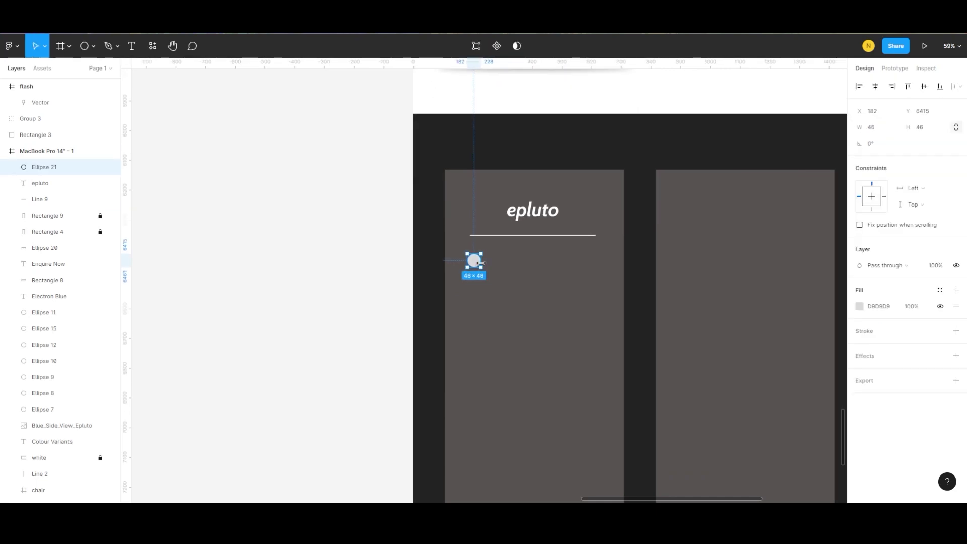
scroll(482, 262, "up", 5)
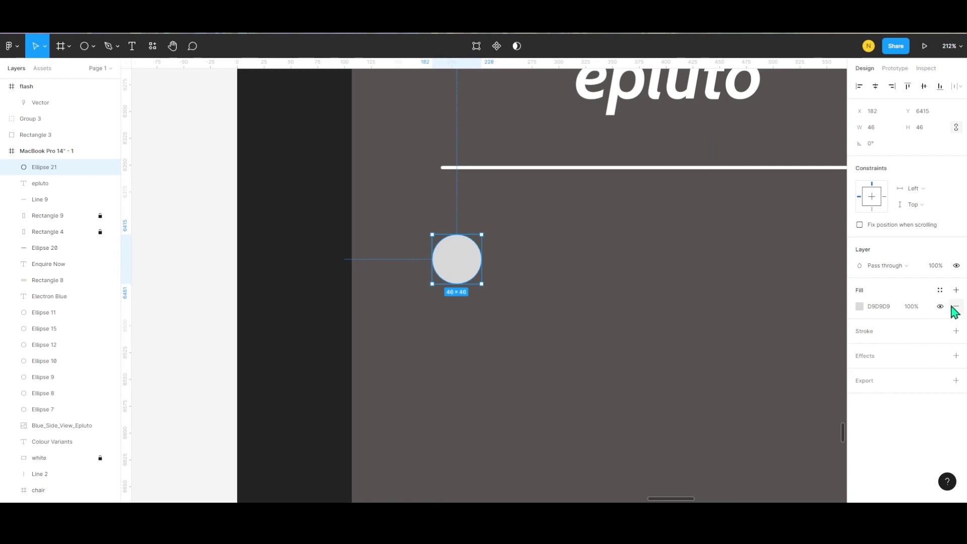
left_click(955, 331)
left_click(956, 306)
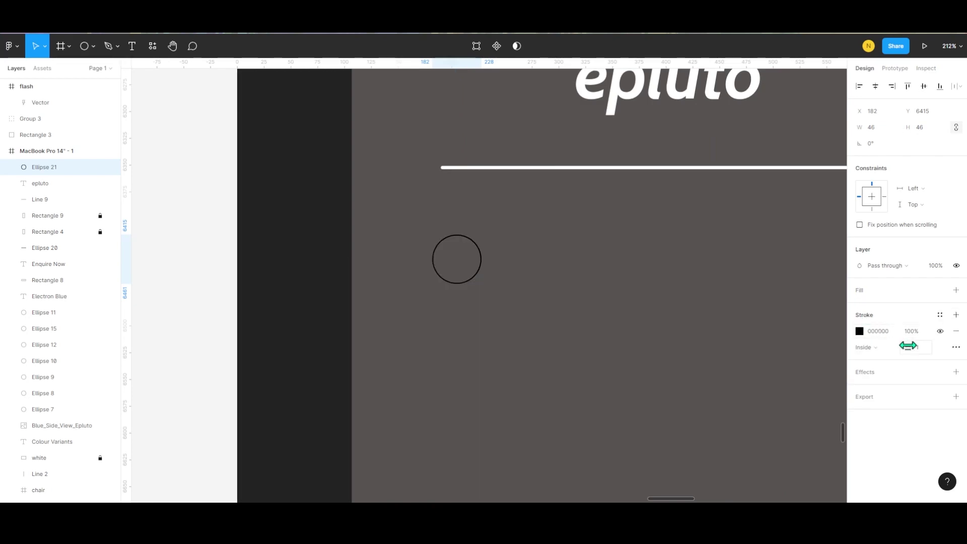
left_click_drag(908, 345, 915, 347)
Step: Set the ring's stroke colour to bright green 33C002
left_click(860, 331)
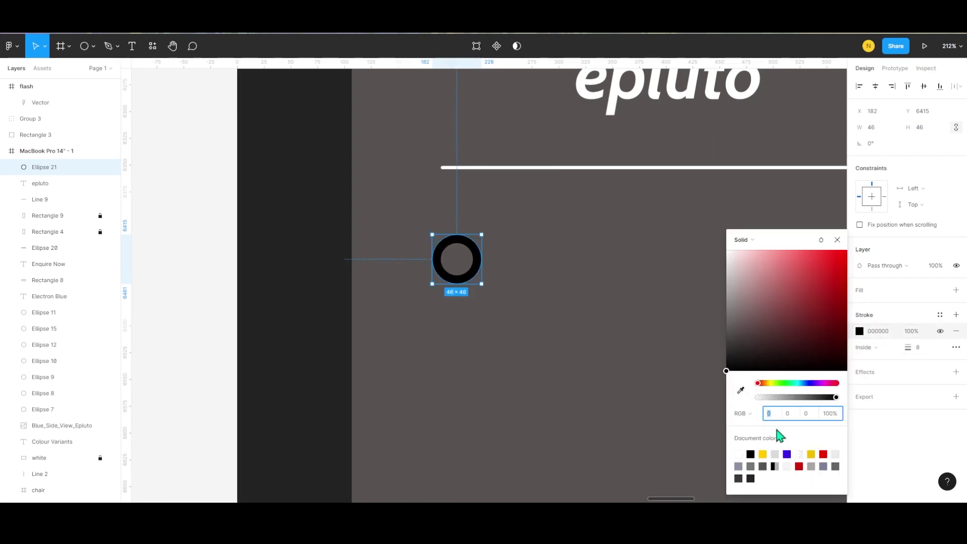
left_click(780, 383)
mouse_move(846, 272)
left_mouse_down()
mouse_move(848, 313)
mouse_move(844, 246)
left_mouse_up()
left_click(544, 290)
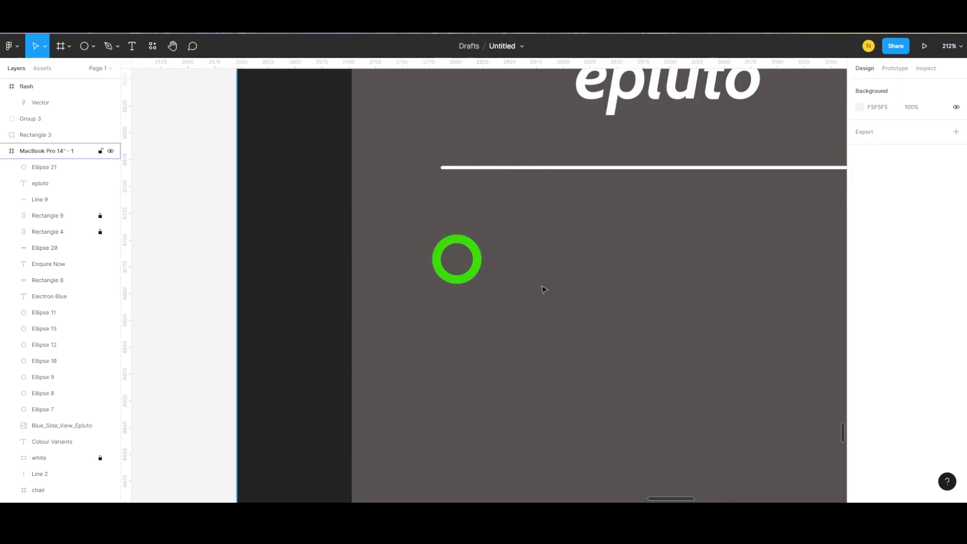
scroll(544, 290, "down", 5)
scroll(535, 282, "down", 5)
scroll(554, 277, "left", 3)
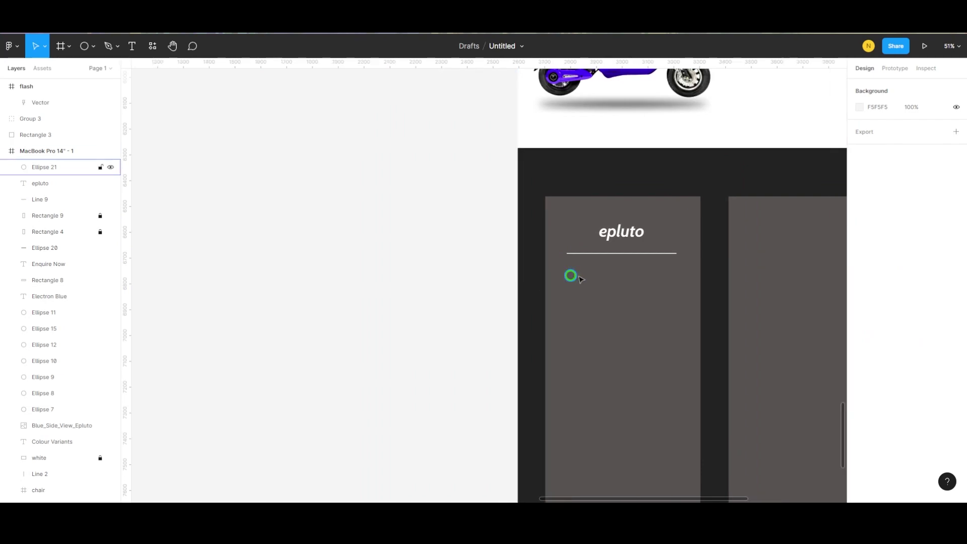
Step: Resize the green ring to 33×33
left_click(571, 276)
scroll(571, 276, "up", 5)
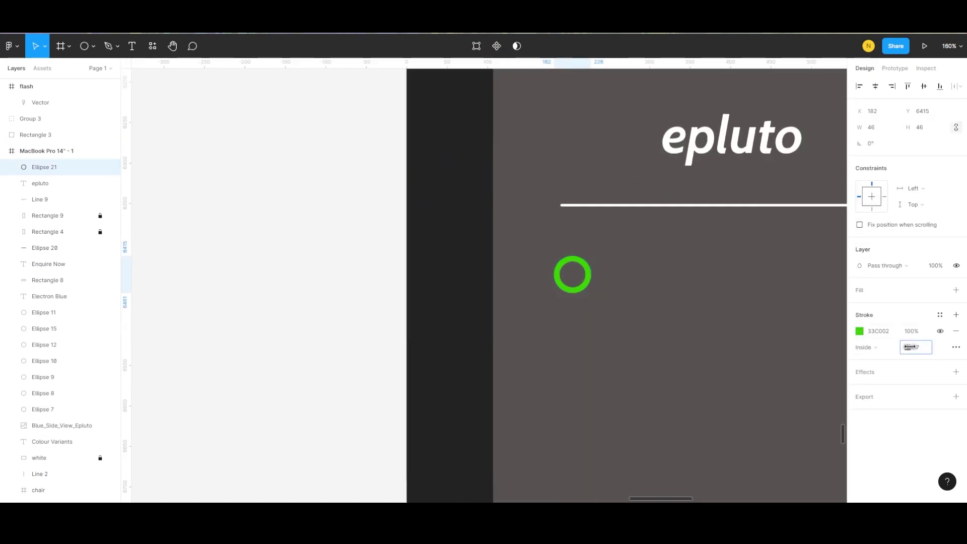
left_click_drag(590, 292, 580, 281)
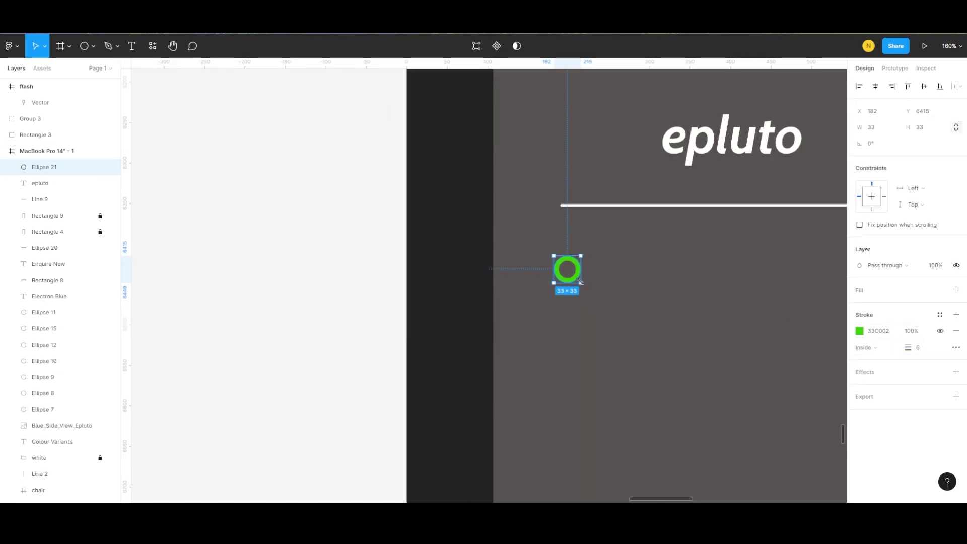
scroll(580, 281, "down", 3)
Step: Shift the green ring slightly right to X 211
left_click(47, 150)
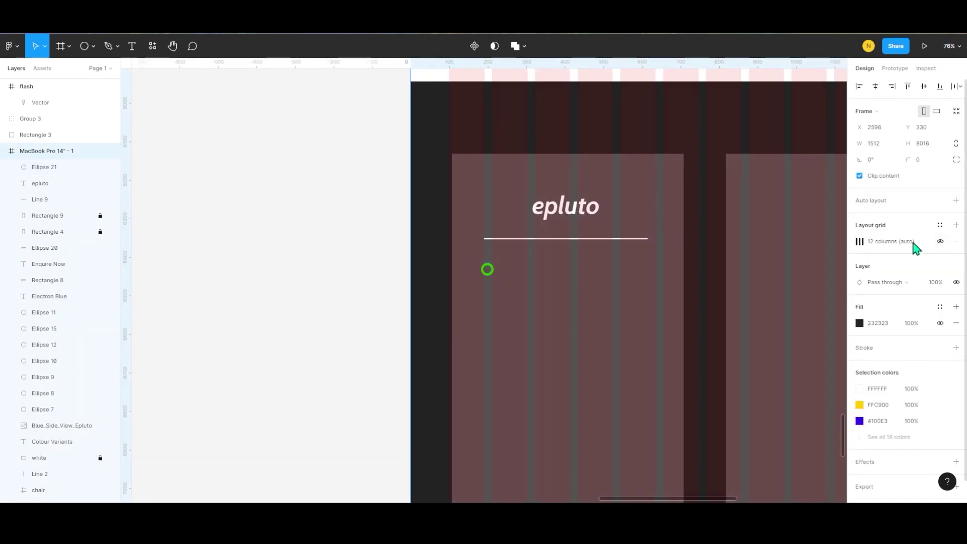
scroll(479, 271, "up", 3)
left_click(470, 274)
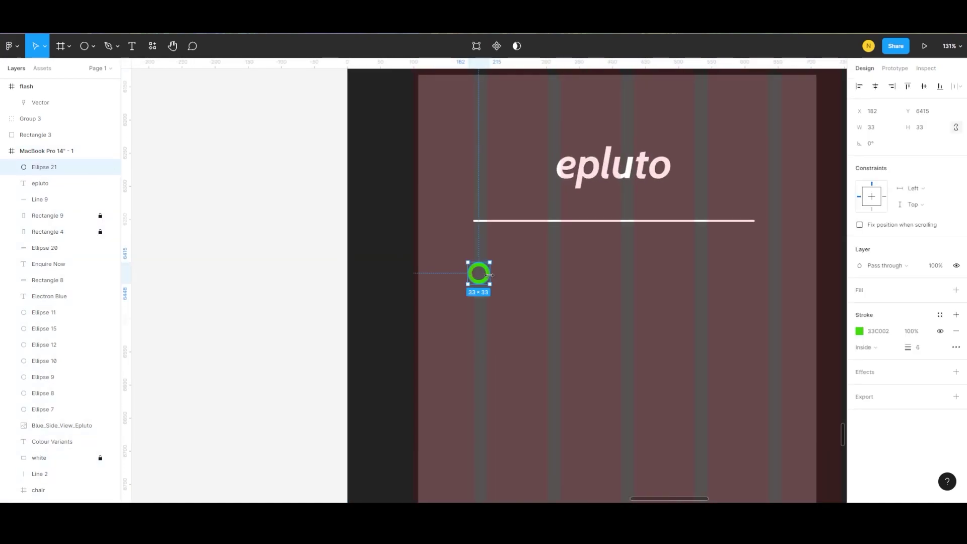
left_click_drag(478, 277, 497, 277)
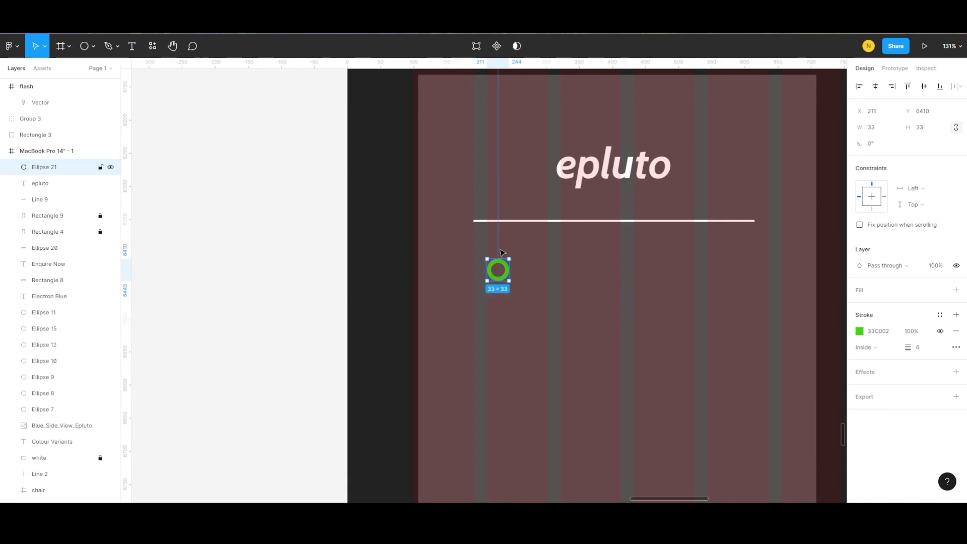
scroll(541, 297, "down", 3)
left_click(548, 303)
Step: Add a 'Top Speed 25 KMPH' text label beside the green ring
key("t")
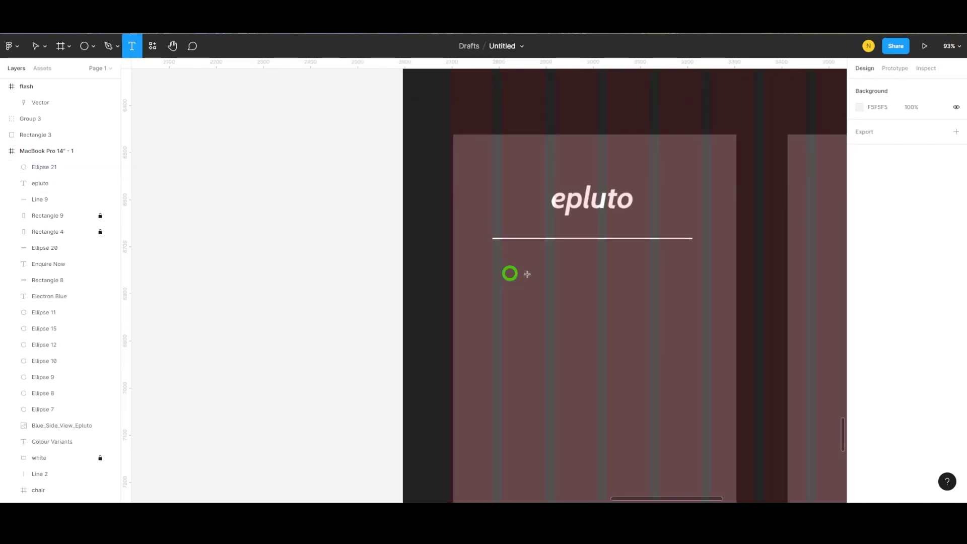
left_click(529, 276)
type("op")
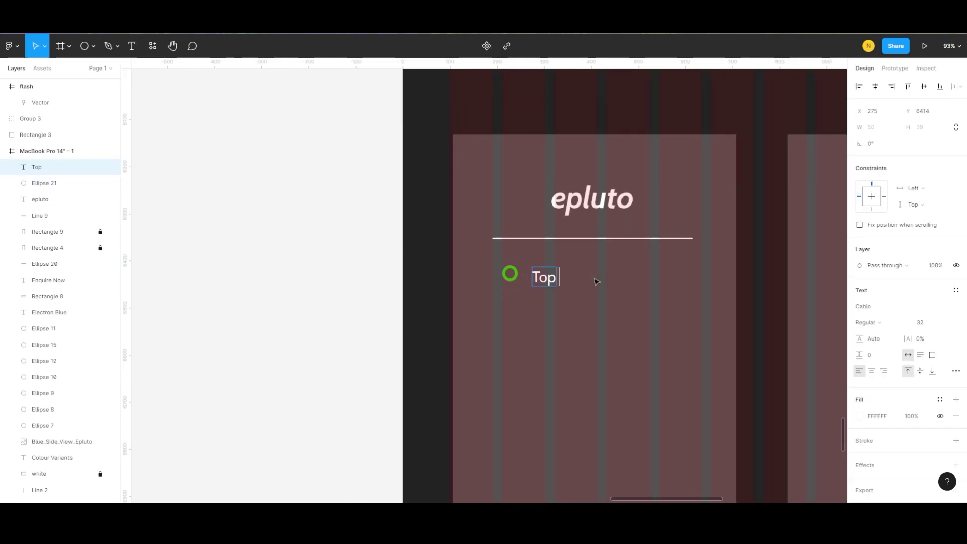
type(" Speed")
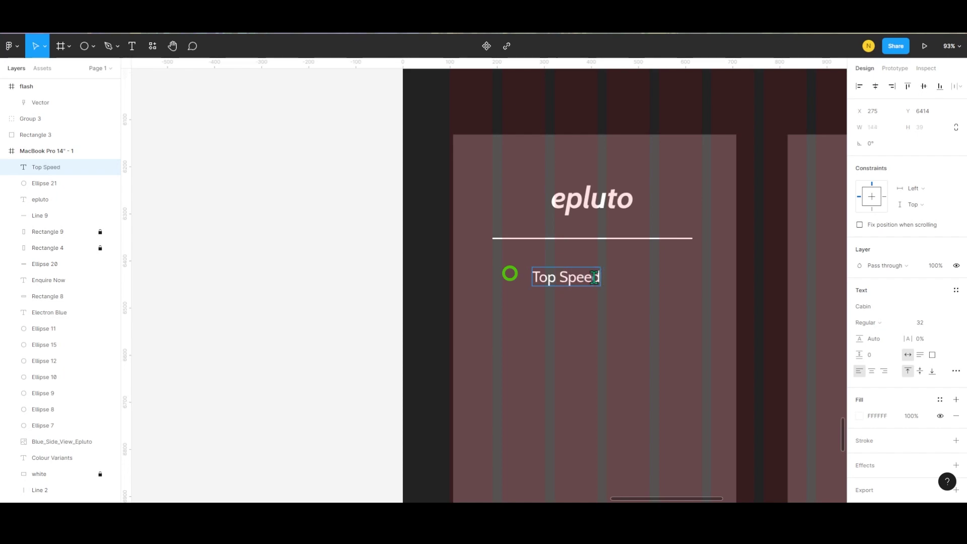
type(" 25 KMPH")
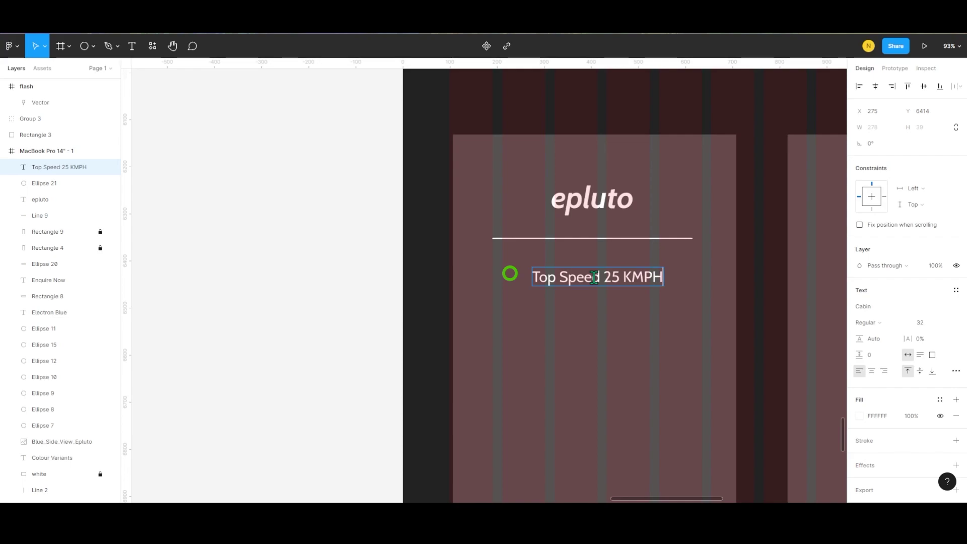
key("Escape")
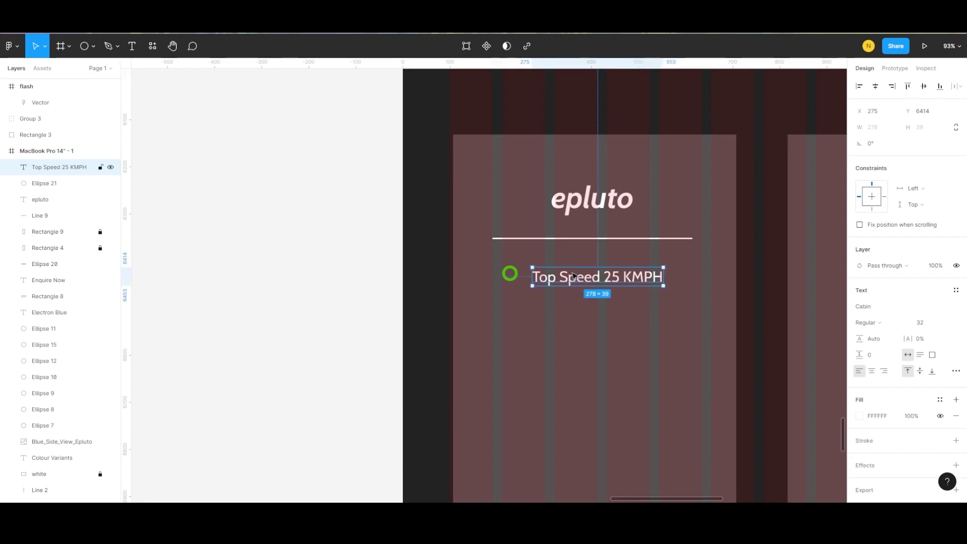
left_click_drag(569, 279, 570, 274)
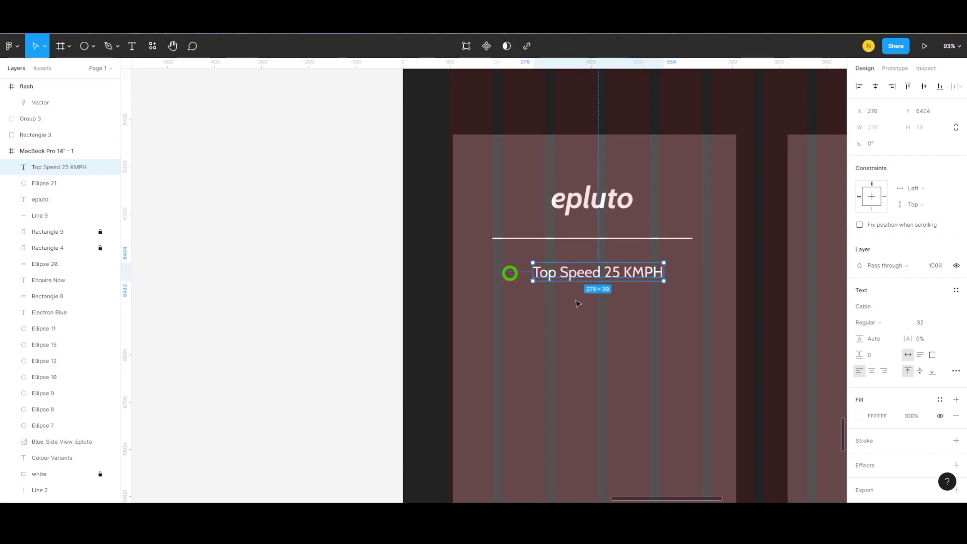
Step: Set the label's font size to 24 and align it next to the ring
left_click(931, 325)
left_click(932, 308)
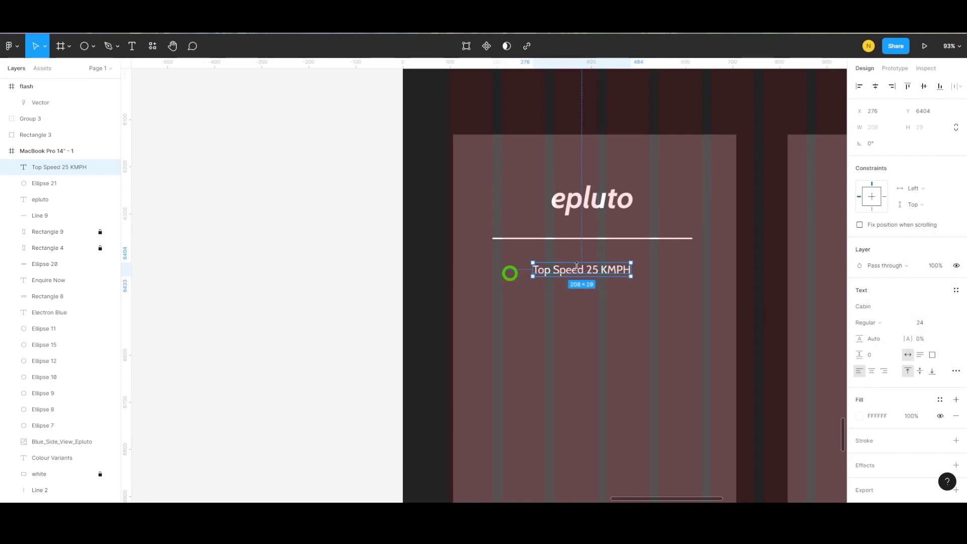
left_click_drag(577, 274, 579, 278)
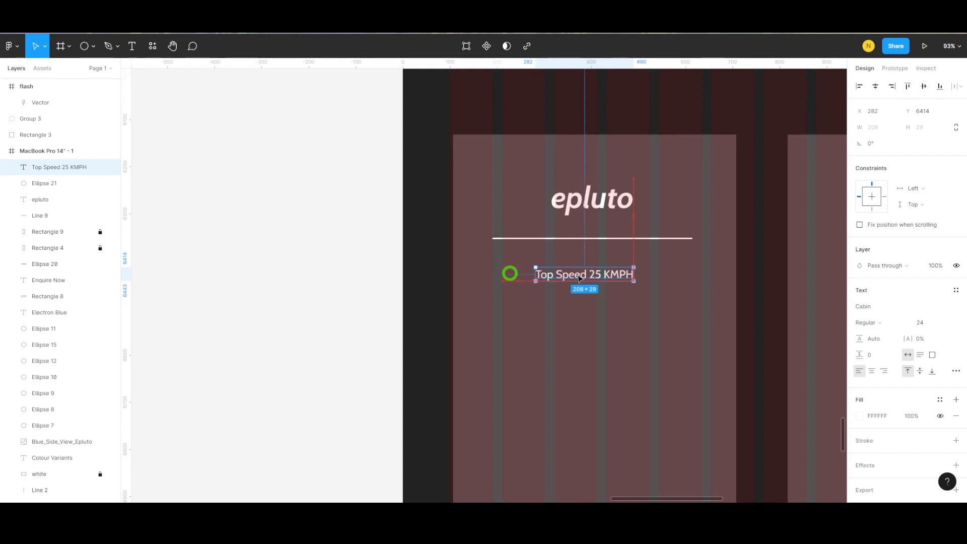
scroll(557, 276, "up", 5)
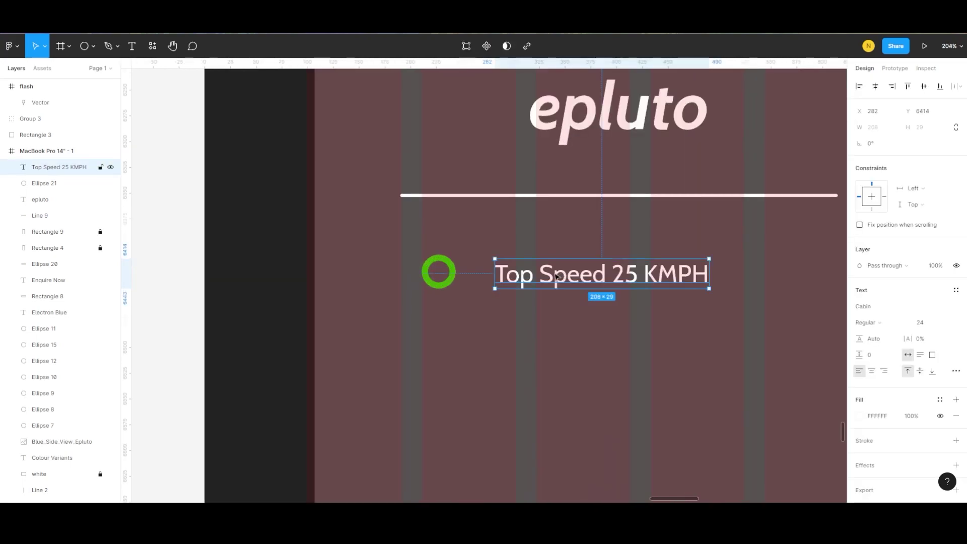
left_click_drag(557, 276, 538, 281)
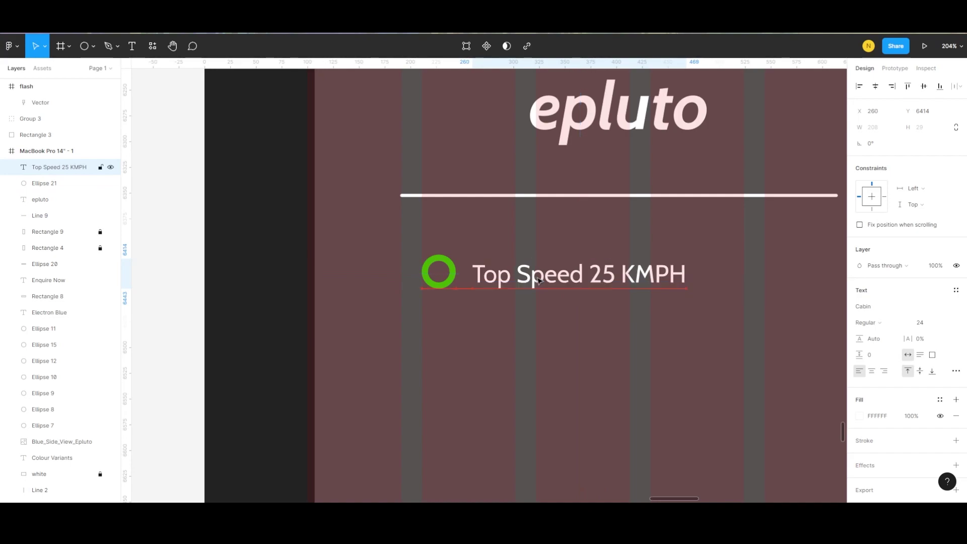
scroll(537, 281, "down", 7)
key("Escape")
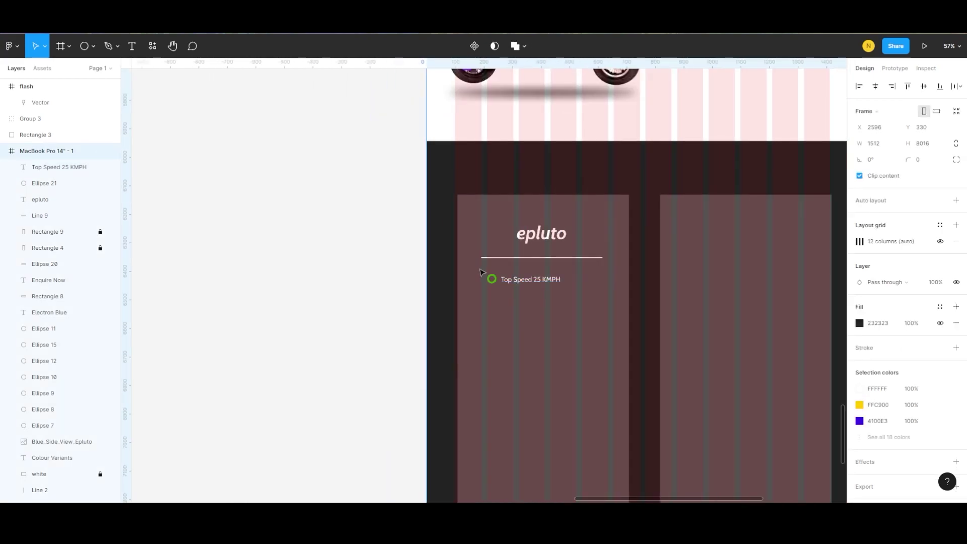
left_click_drag(549, 288, 538, 306)
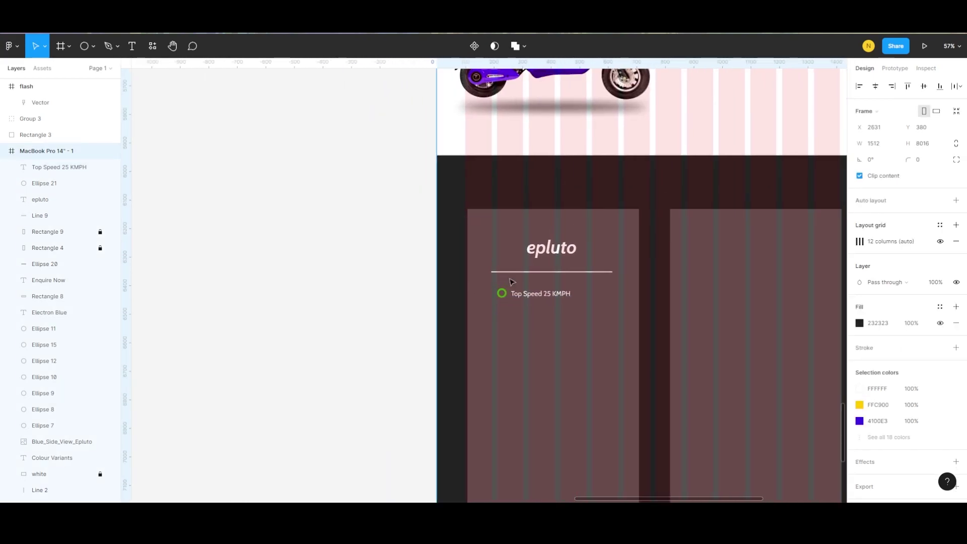
key("ctrl+z")
left_click(564, 295)
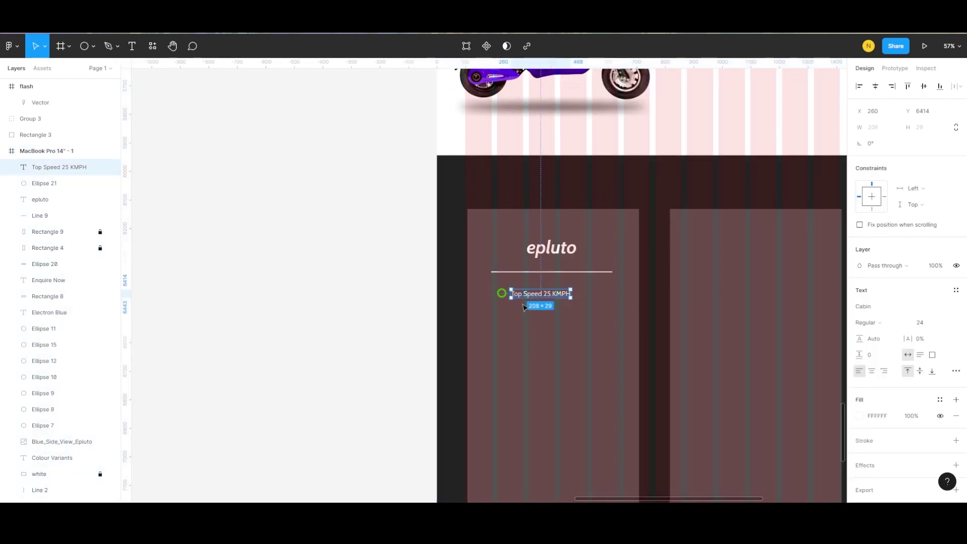
Step: Duplicate the ring-and-label row and place the copies below the first row
left_click(502, 293, "shift")
key("ctrl+d")
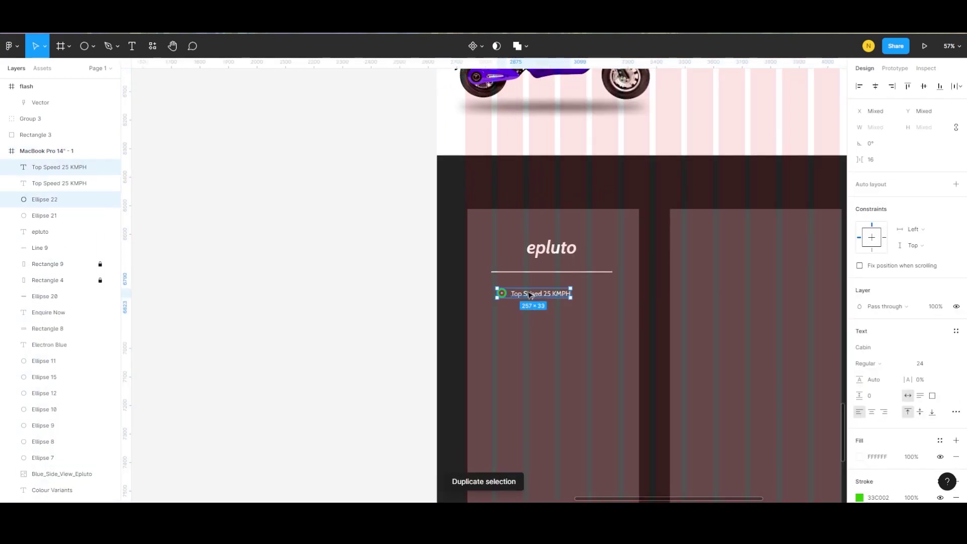
left_click_drag(531, 295, 530, 309)
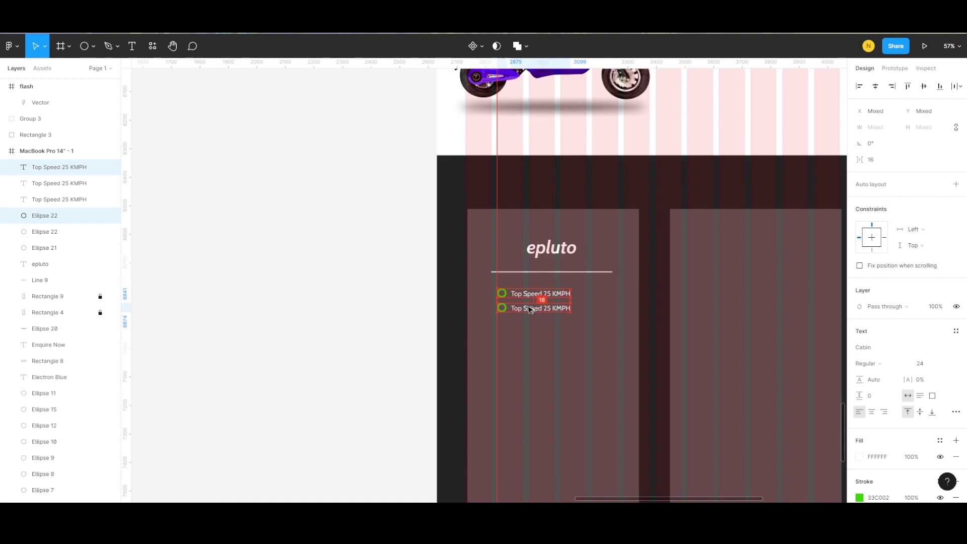
left_click(526, 294)
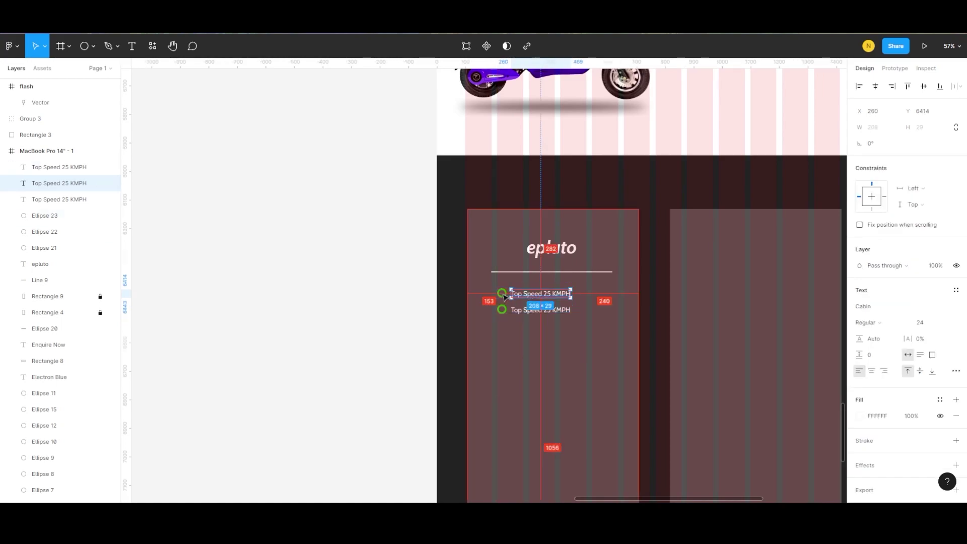
mouse_move(522, 295)
left_mouse_down()
mouse_move(522, 328)
mouse_move(503, 330)
left_mouse_up()
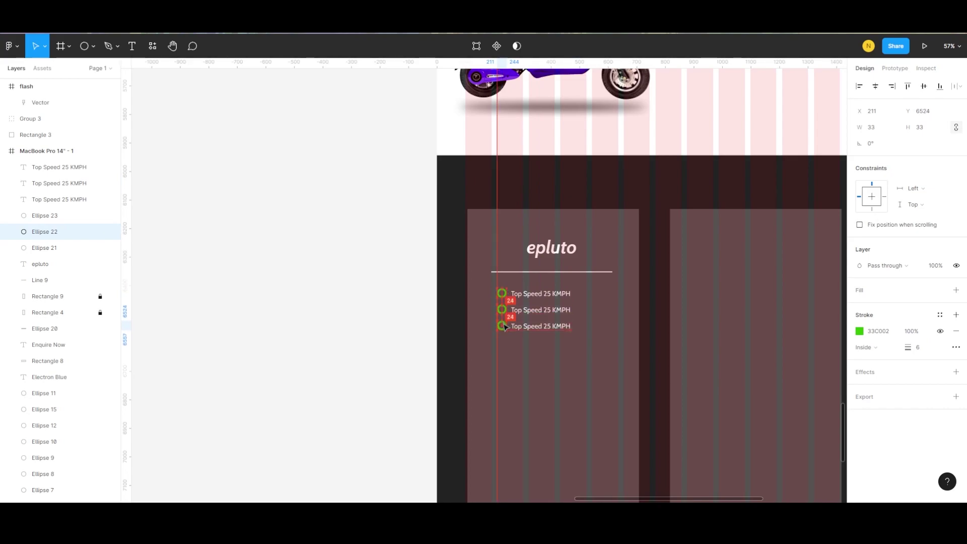
left_click(606, 322)
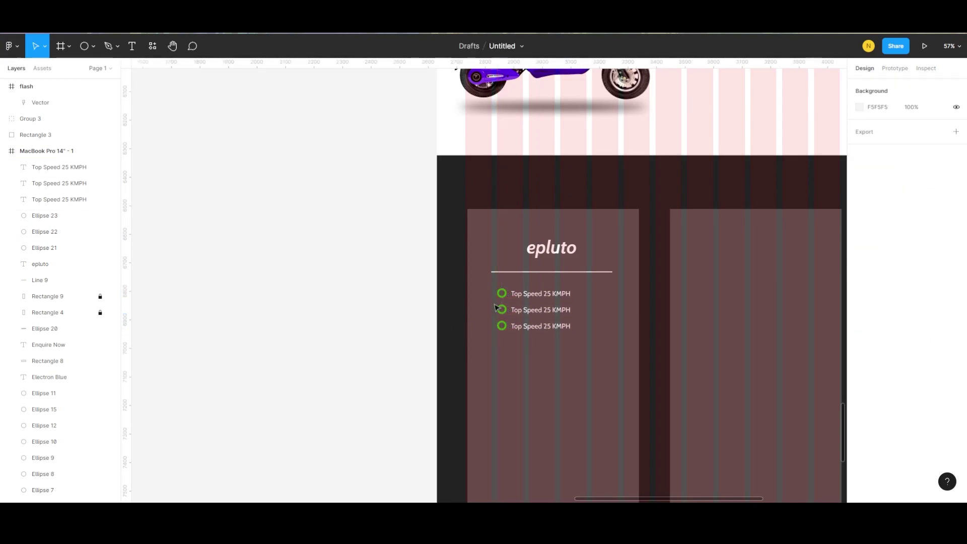
Step: Nudge the second and third rows down so all three rows are evenly spaced
left_click(519, 310)
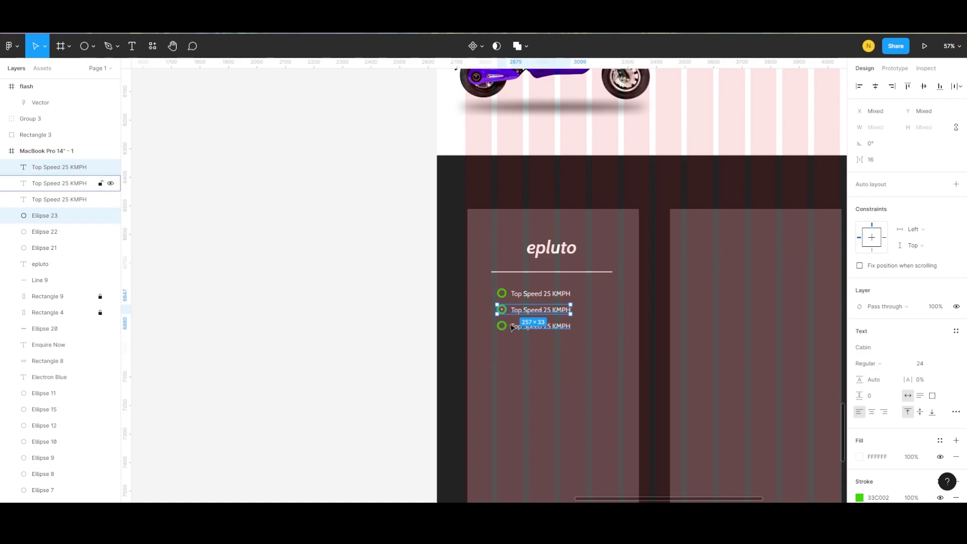
left_click(501, 325, "shift")
left_click(534, 326, "shift")
left_click_drag(532, 311, 533, 321)
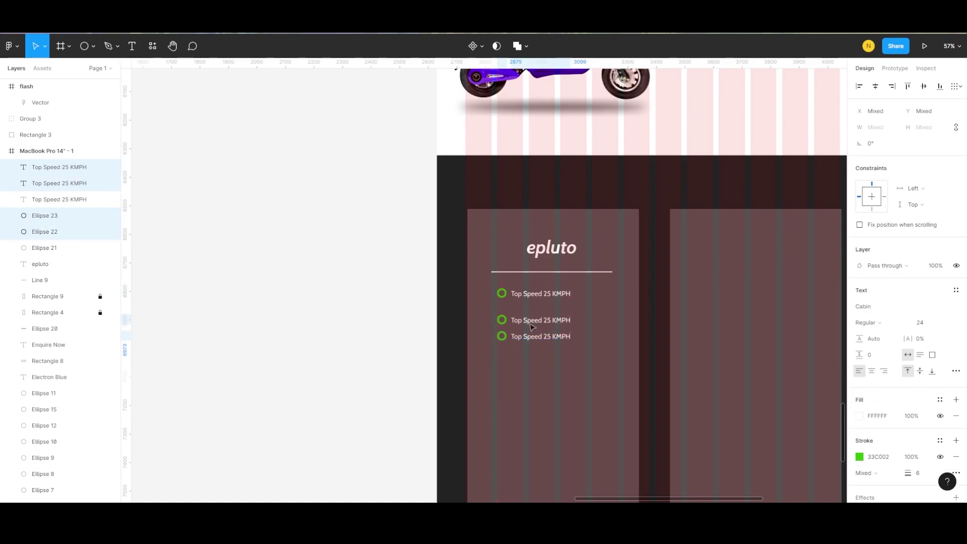
left_click(513, 336)
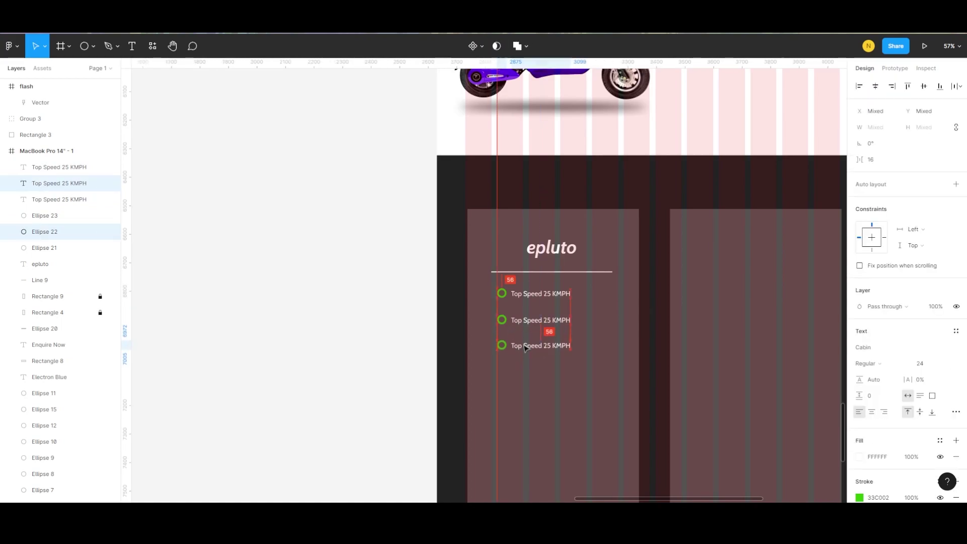
left_click_drag(503, 336, 504, 346)
left_click(472, 355)
scroll(505, 321, "down", 1)
Step: Retype the second and third rows as '85 KM Range' and '1.8 KWH Portable Battery'
left_click(539, 321)
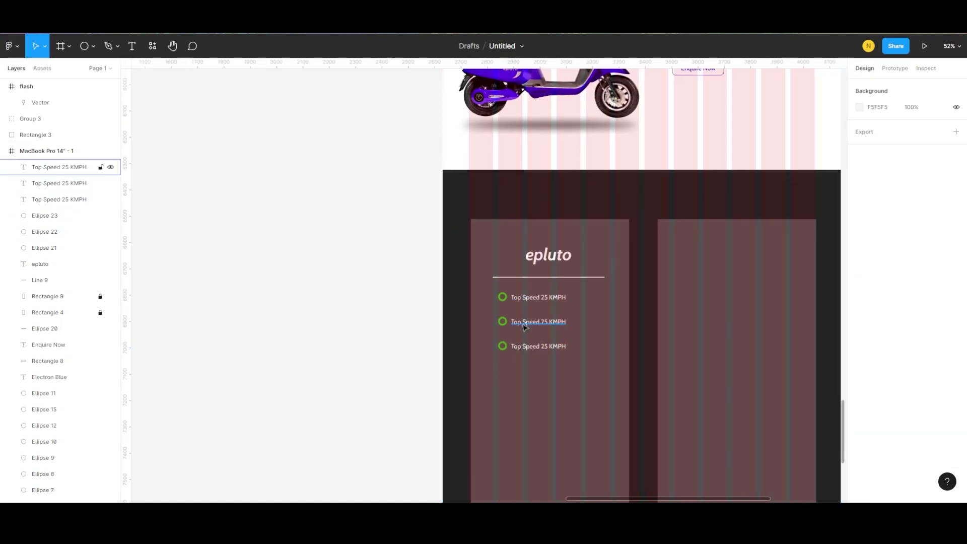
double_click(545, 323)
type("85 KM Range")
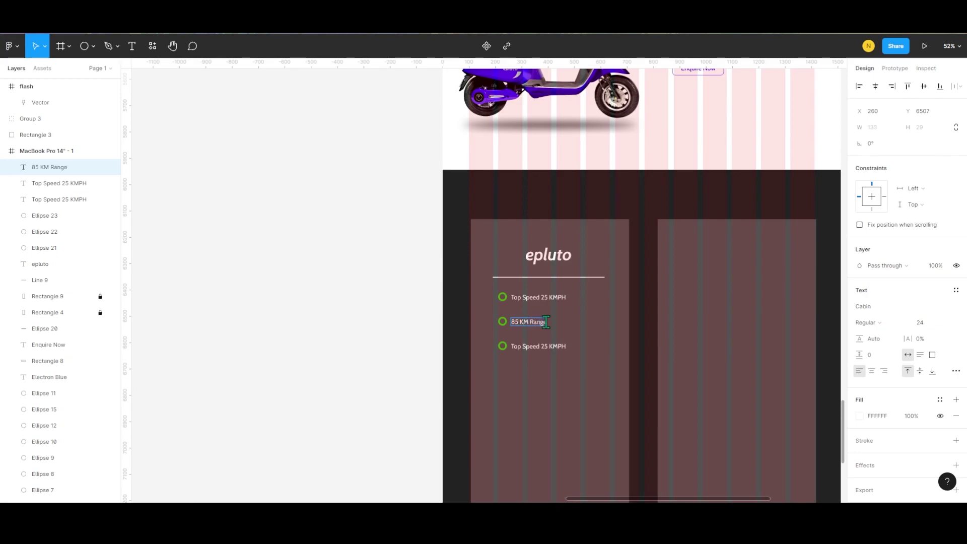
key("Escape")
double_click(527, 346)
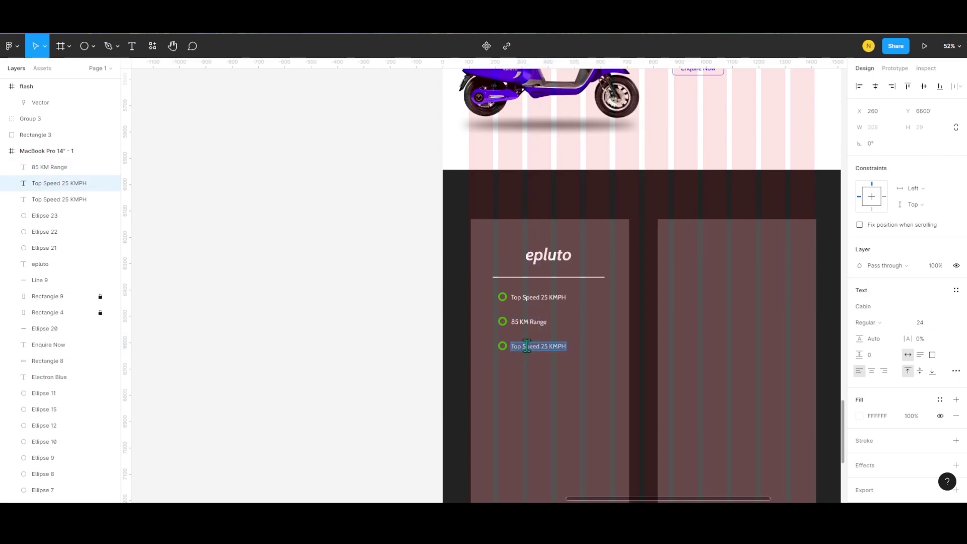
type("1.8 KWH Portable Battery")
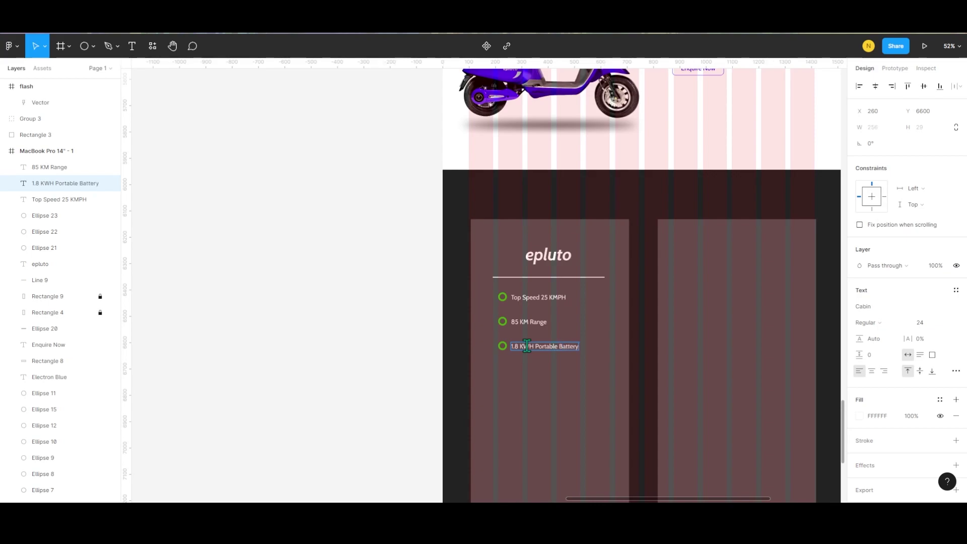
key("Escape")
scroll(528, 328, "down", 1)
scroll(529, 302, "down", 4)
left_click(529, 284)
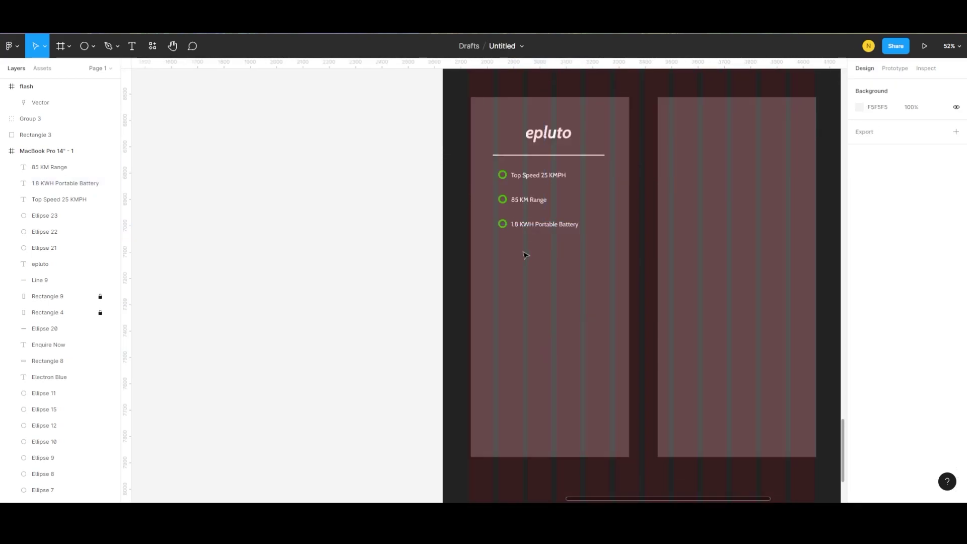
Step: Add a 'Price' text label below the feature rows
key("t")
left_click(505, 257)
type("Price")
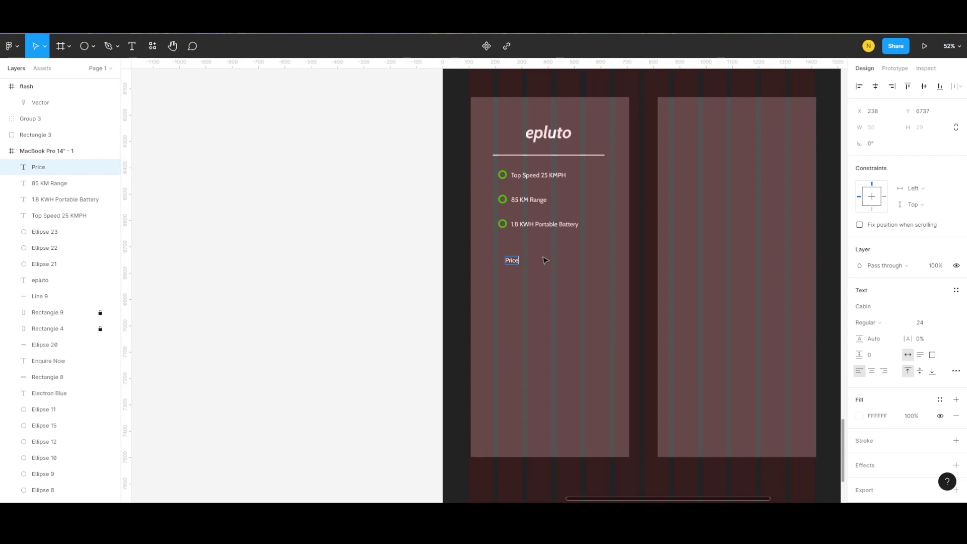
key("Escape")
Step: Align Price with the feature list and make it size 32 at low opacity
left_click_drag(509, 262, 502, 261)
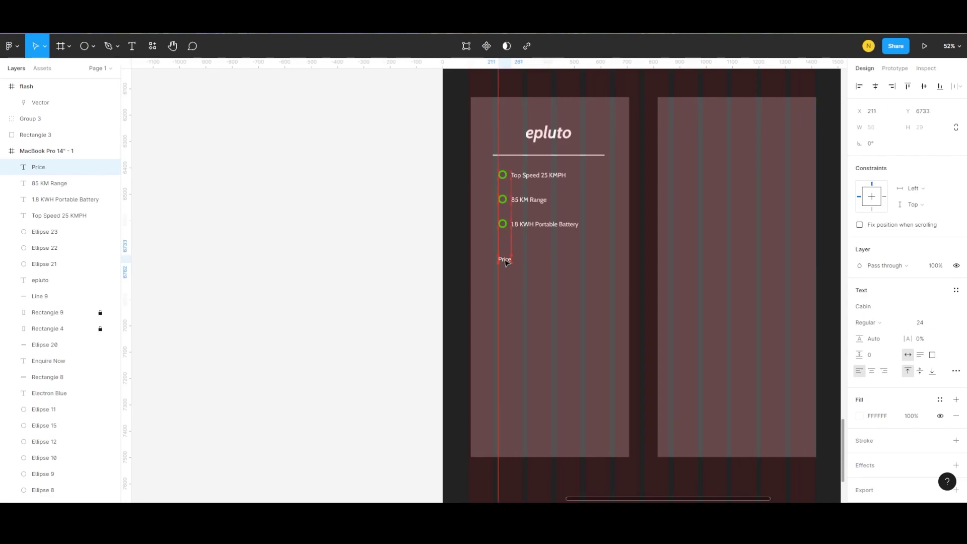
left_click(938, 323)
left_click(946, 347)
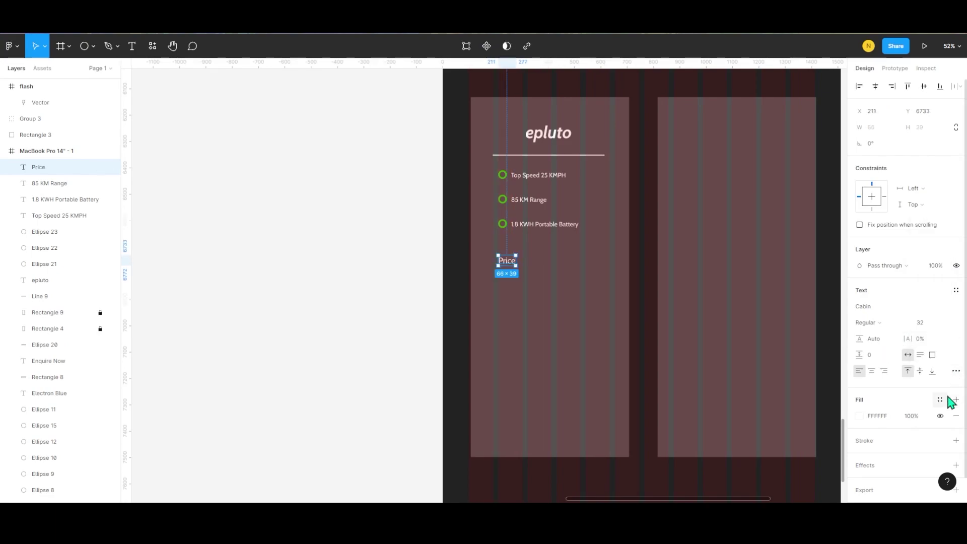
left_click(935, 265)
key("Return")
key("Escape")
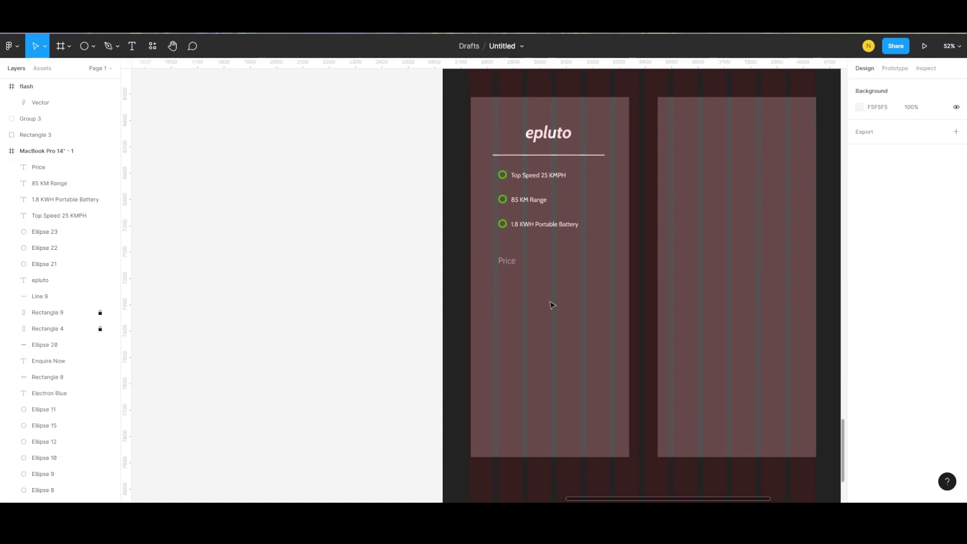
Step: Add a size-48 'Rs. 80,999**' text directly beneath the Price label
key("t")
left_click(503, 288)
type("Rs. 80,999**")
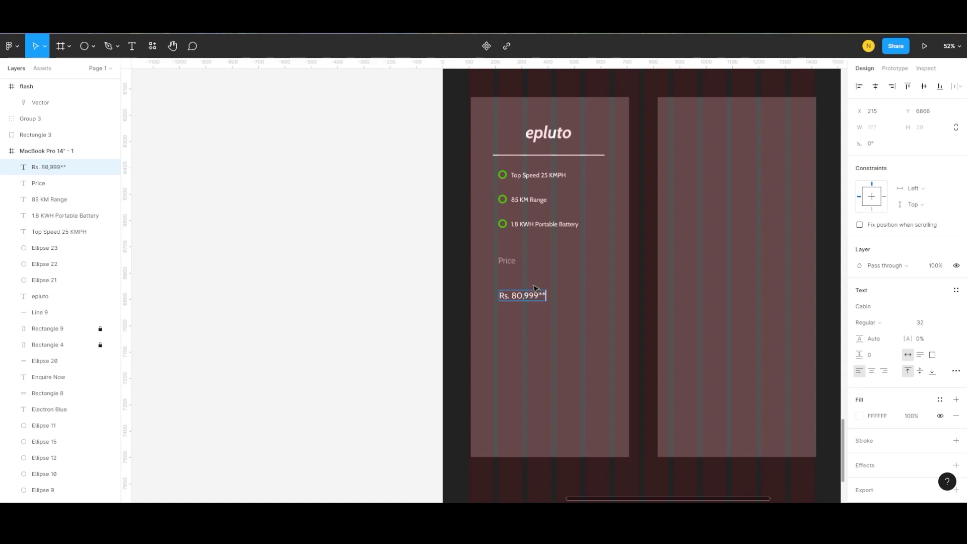
key("Escape")
left_click(942, 322)
left_click(941, 362)
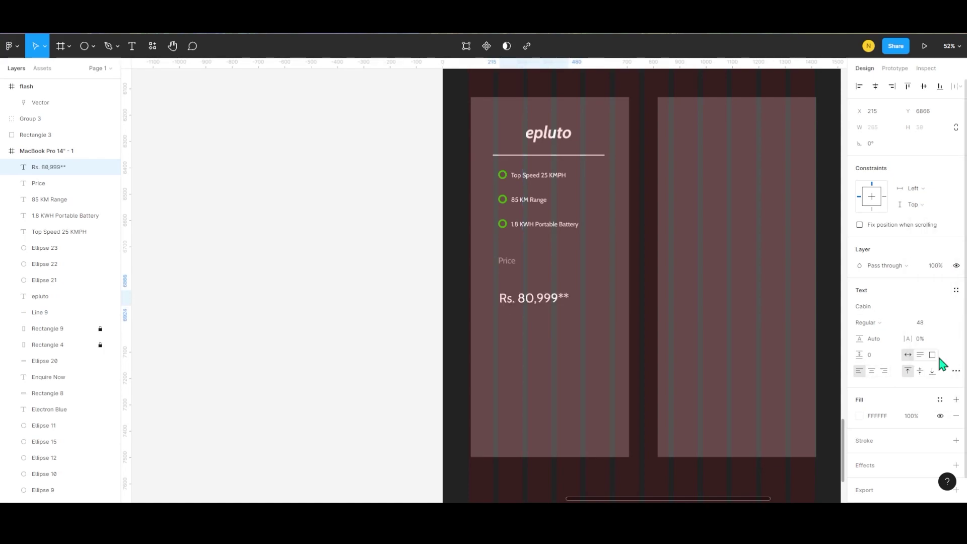
left_click_drag(540, 293, 539, 273)
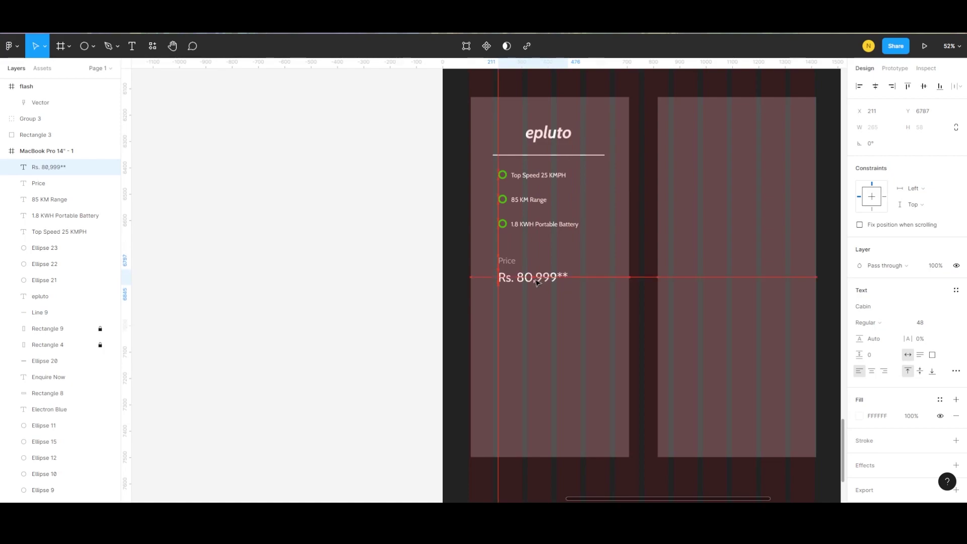
left_click(534, 315)
scroll(534, 315, "up", 5)
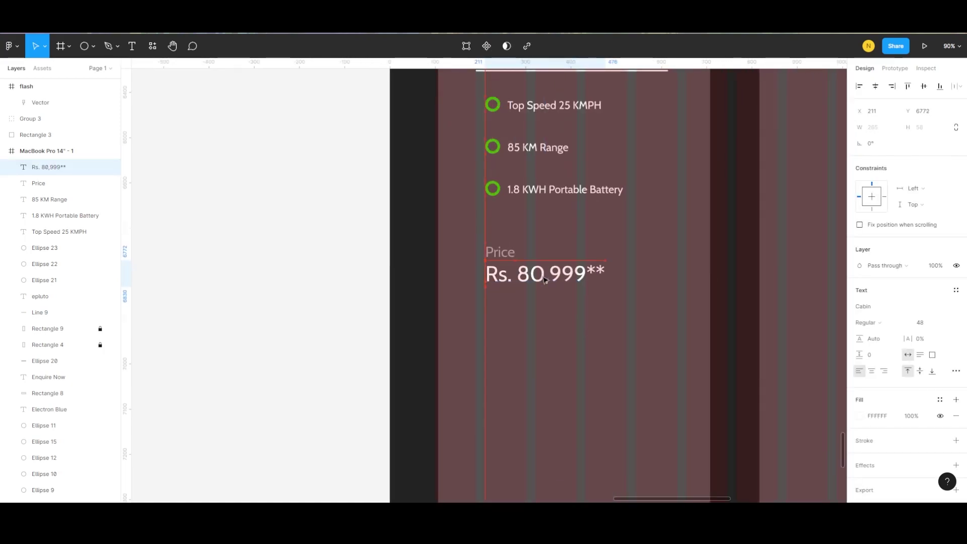
scroll(535, 305, "down", 5)
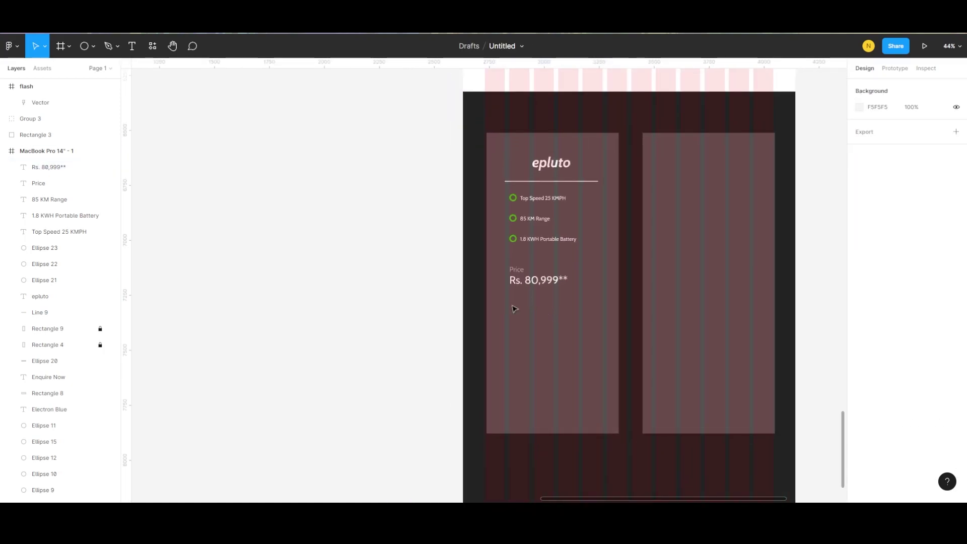
scroll(435, 231, "down", 3)
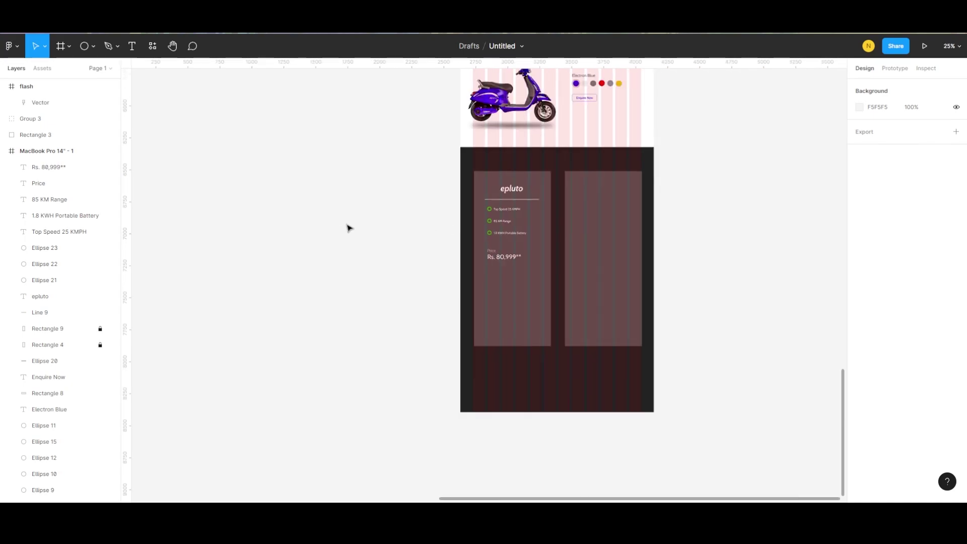
scroll(349, 229, "up", 10)
scroll(199, 242, "up", 10)
scroll(309, 216, "up", 3)
Step: Duplicate the Ex-showroom disclaimer text from Frame 1 into the epluto card
left_click(279, 244)
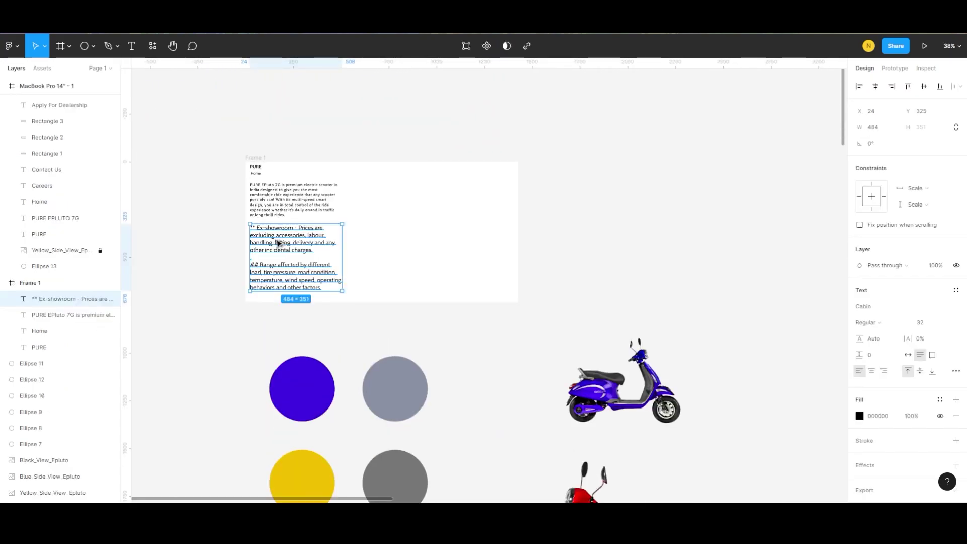
mouse_move(279, 244)
left_mouse_down()
mouse_move(758, 501)
mouse_move(552, 395)
left_mouse_up()
scroll(730, 433, "down", 3)
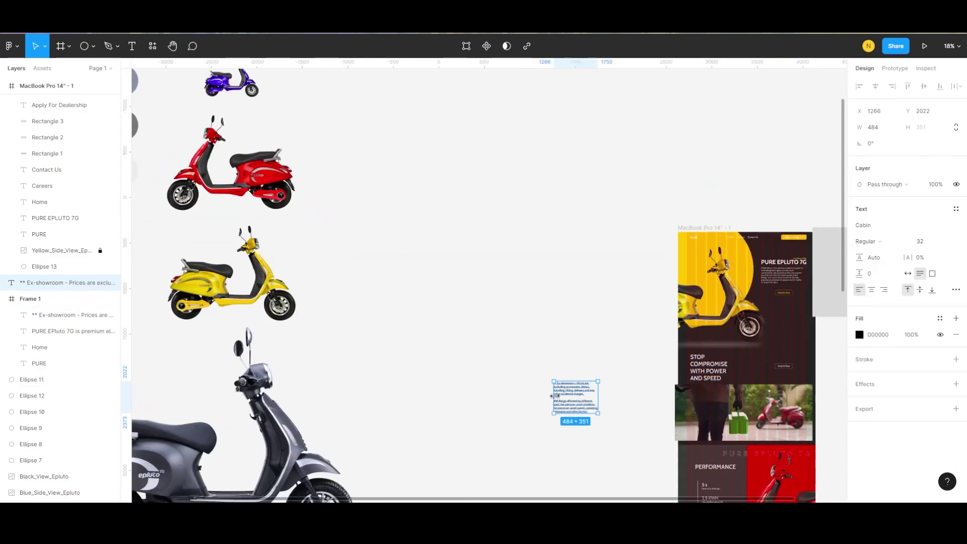
scroll(554, 393, "down", 3)
scroll(559, 345, "down", 2)
scroll(655, 500, "down", 5)
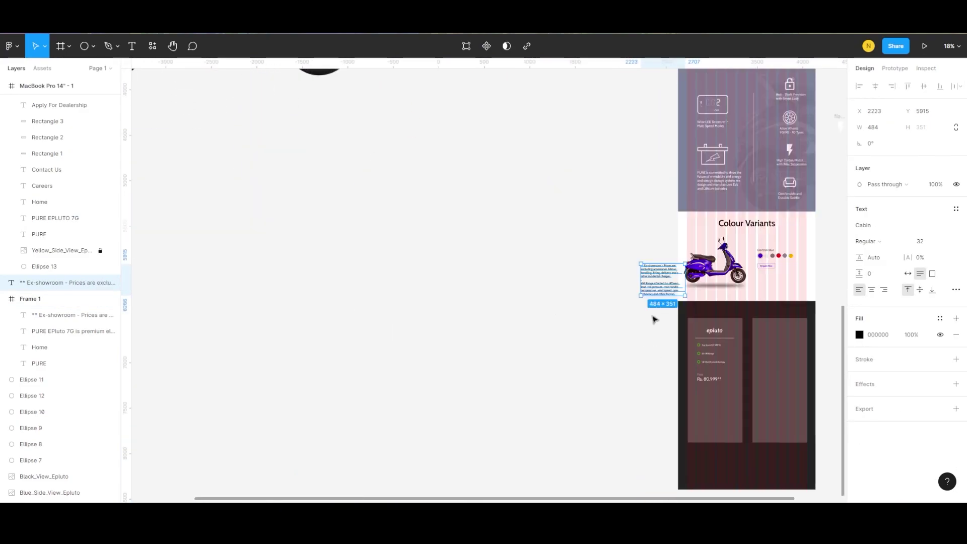
left_click_drag(655, 282, 708, 402)
scroll(707, 402, "up", 5)
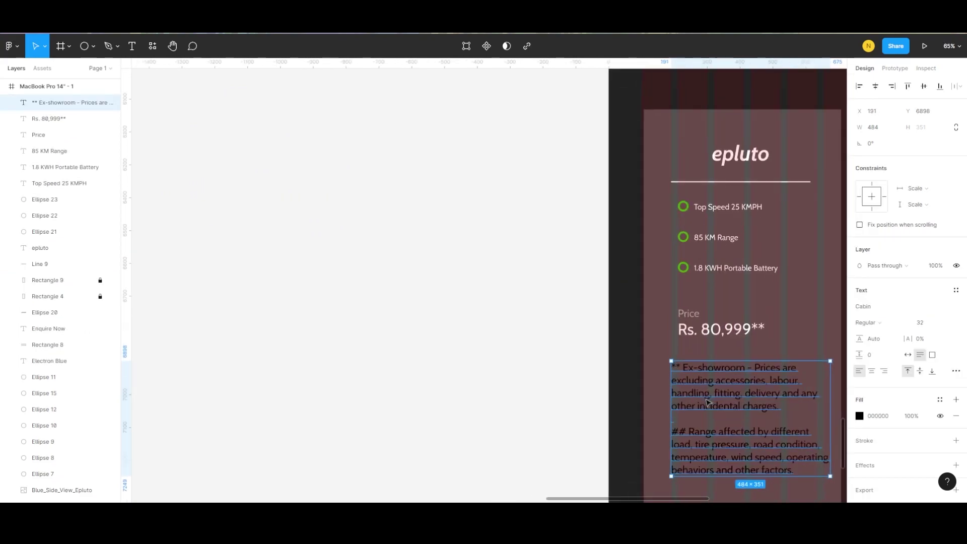
scroll(705, 408, "right", 2)
scroll(705, 408, "down", 2)
Step: Colour the disclaimer FFFFFF and place it 50 px below the price
left_click(860, 416)
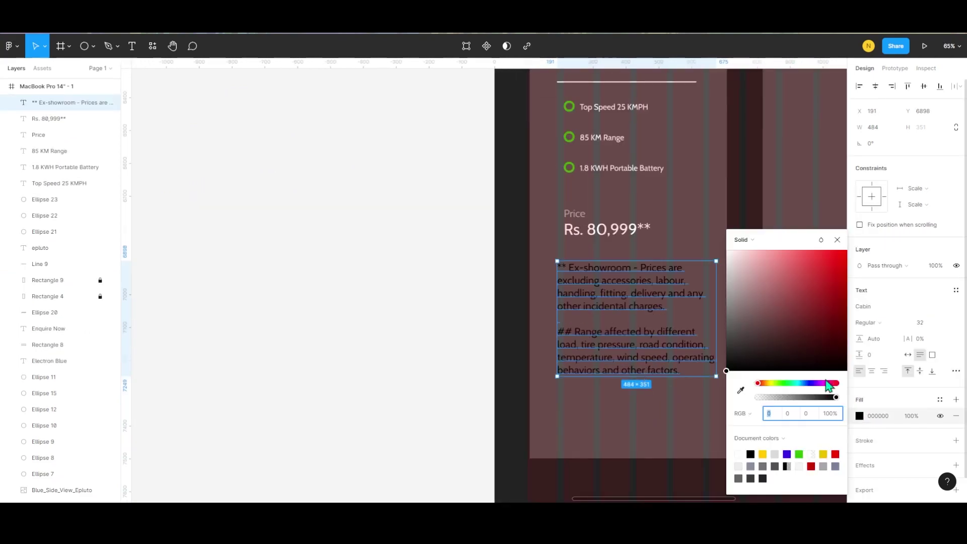
type("FFFFFF")
left_click(835, 241)
left_click(464, 288)
left_click_drag(605, 283, 607, 277)
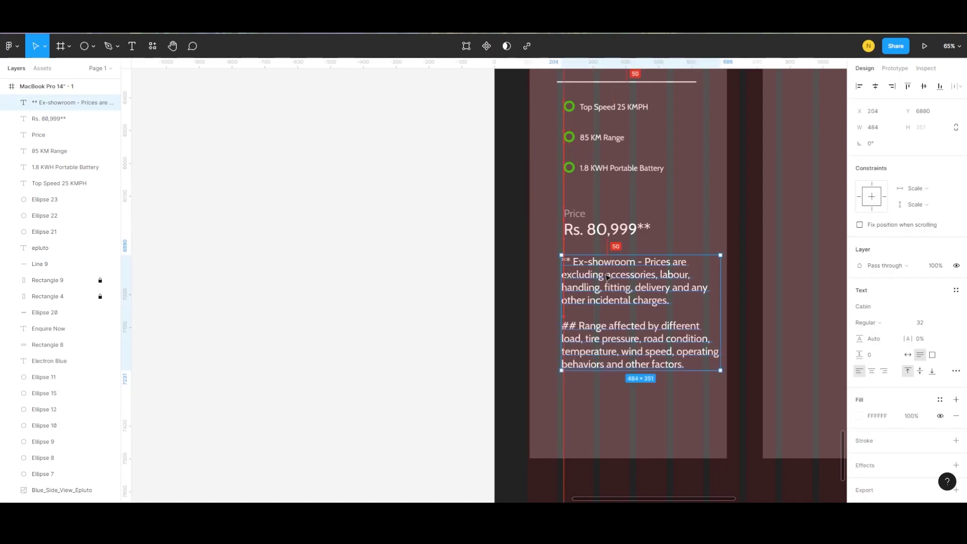
left_click(421, 327)
scroll(623, 441, "down", 3)
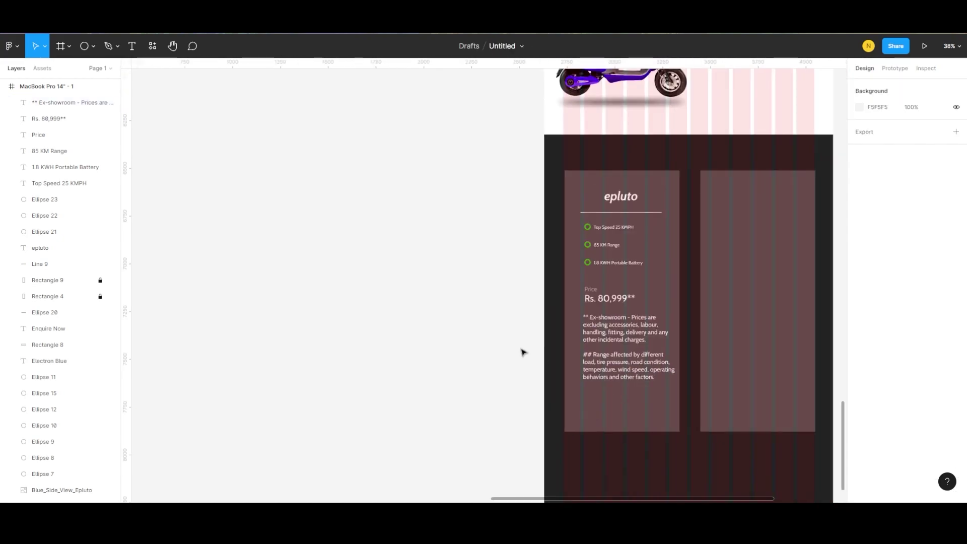
Step: Unlock both card rectangles, shorten the left one, and shift both down slightly
left_click(65, 280)
left_click(100, 296)
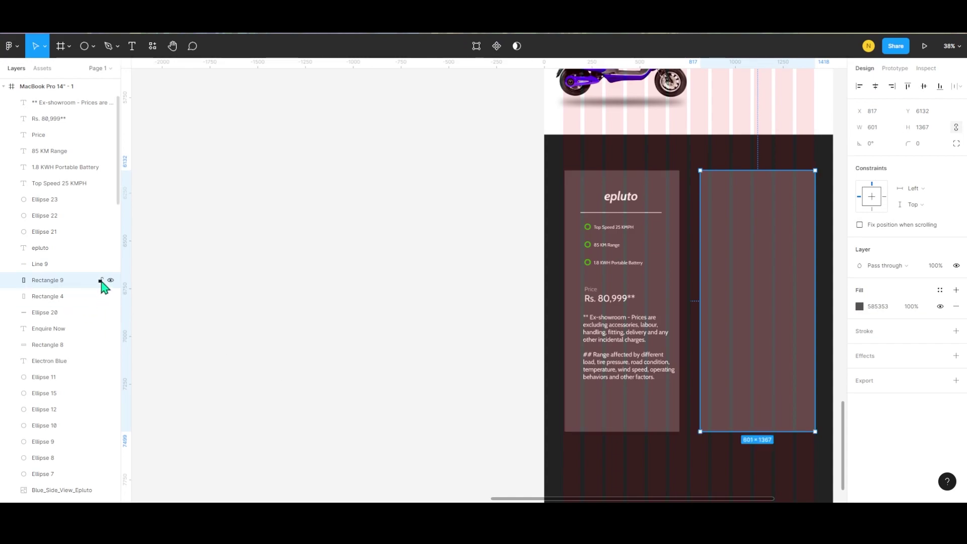
left_click(64, 296)
left_click_drag(622, 432, 626, 397)
left_click(755, 297, "shift")
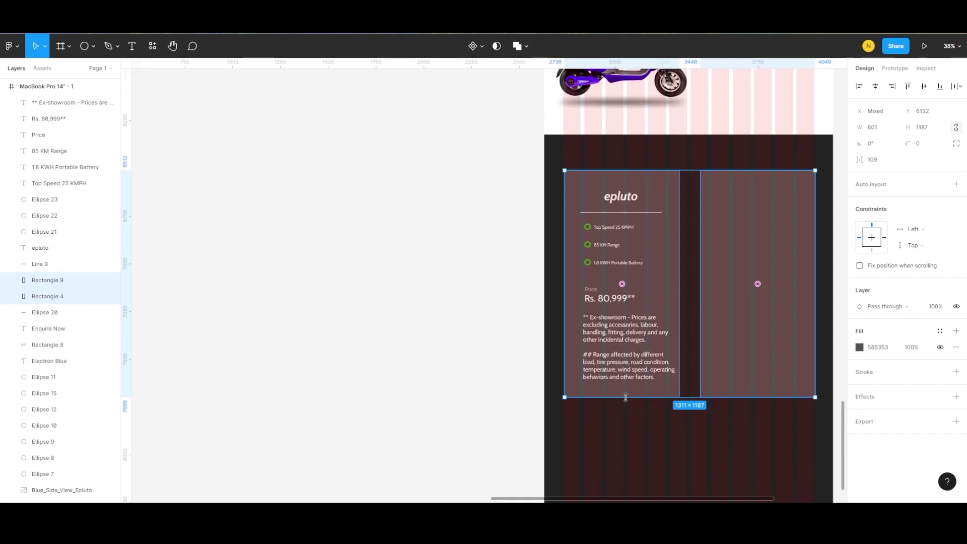
left_click_drag(662, 275, 662, 280)
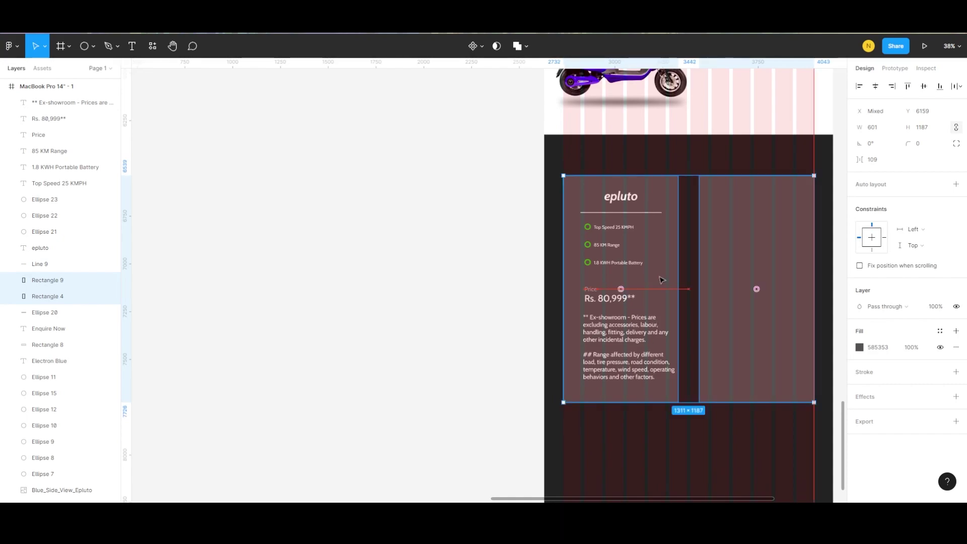
left_click(503, 270)
scroll(651, 235, "up", 3)
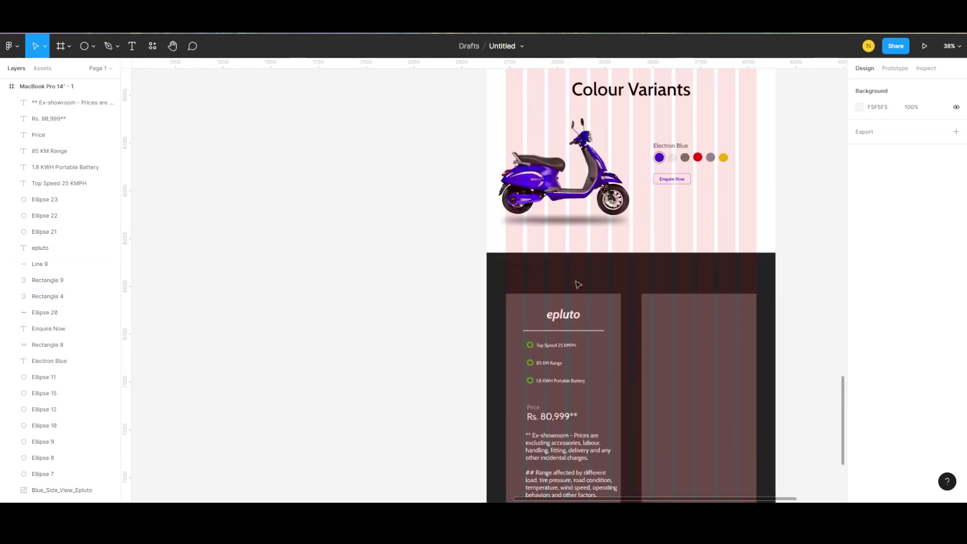
Step: Add a 64-point 'Choose your product' heading centred above the two cards
key("t")
left_click(561, 272)
type("Choose your produ")
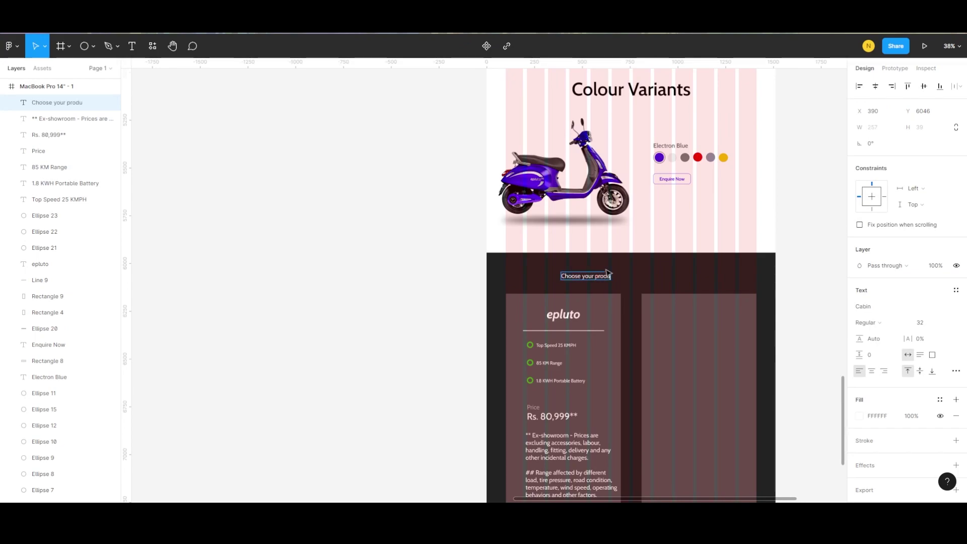
type("ct")
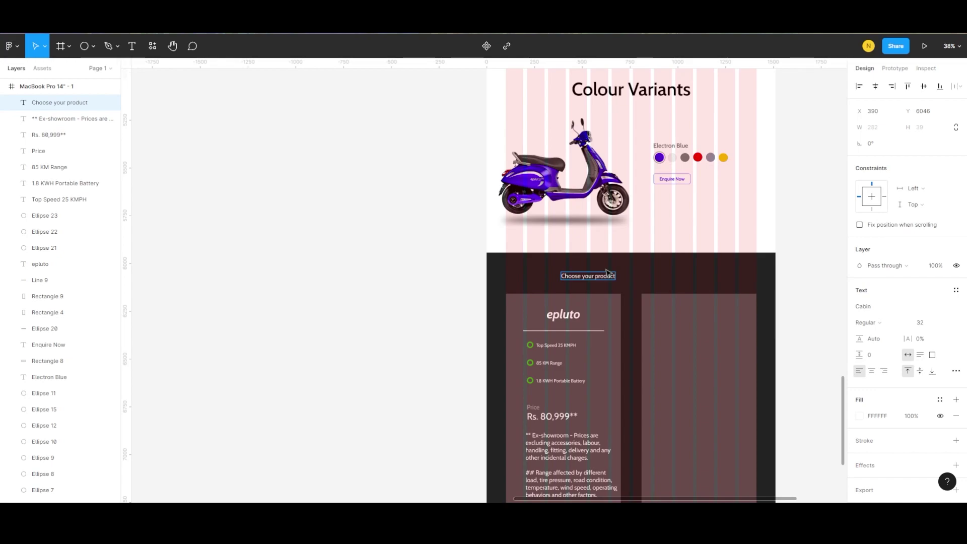
key("Escape")
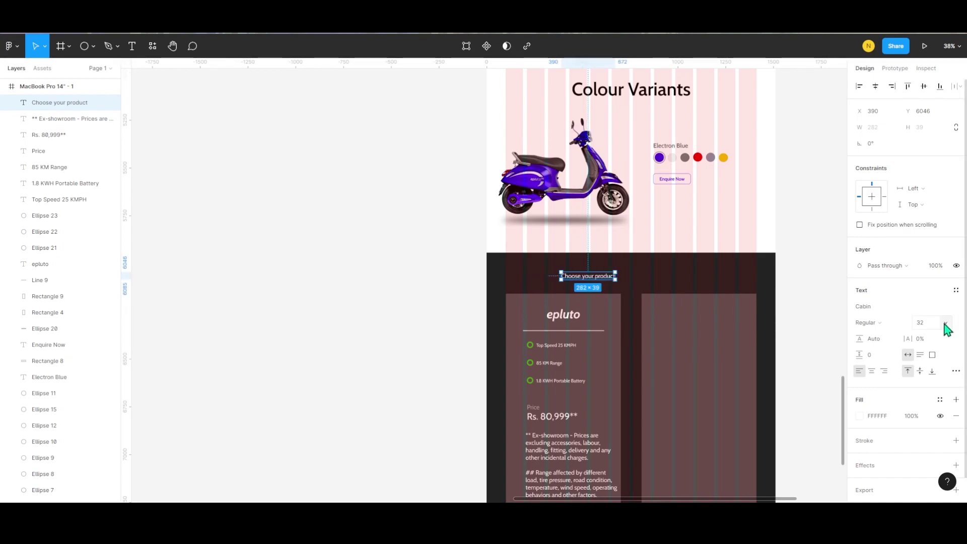
left_click(941, 323)
left_click(939, 376)
left_click_drag(613, 283, 632, 274)
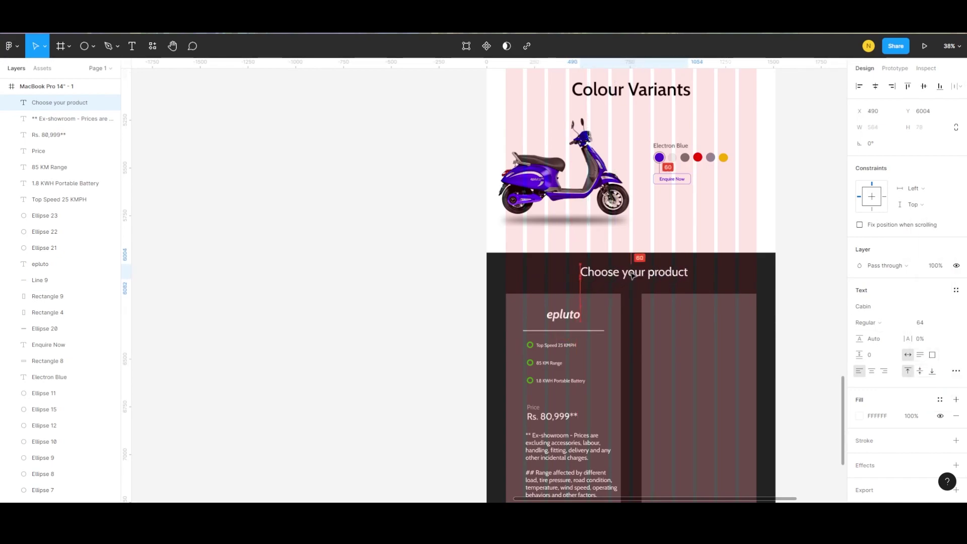
left_click(808, 263)
scroll(621, 282, "down", 2)
scroll(620, 252, "down", 3)
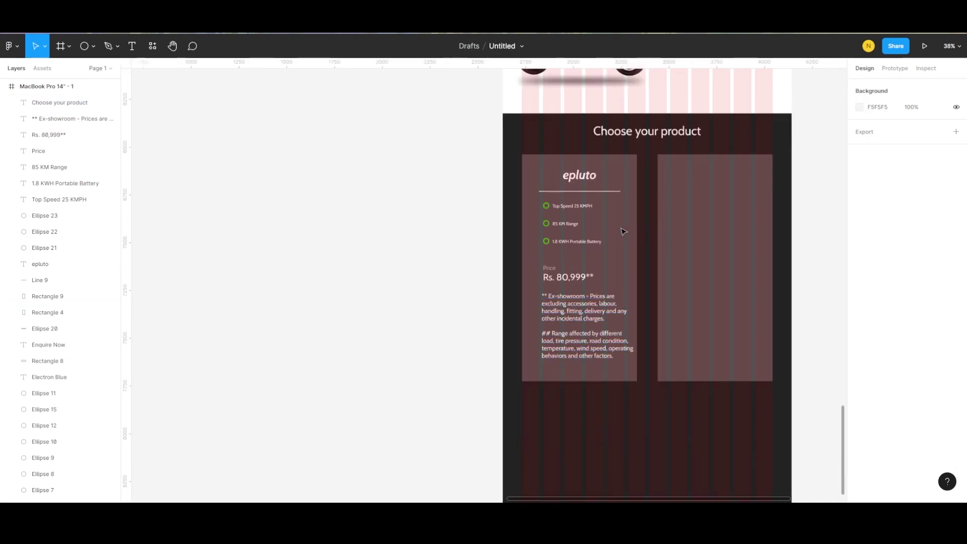
scroll(554, 226, "right", 3)
Step: Lock the card backgrounds and copy the first card's contents into the second card
left_click_drag(575, 179, 548, 266)
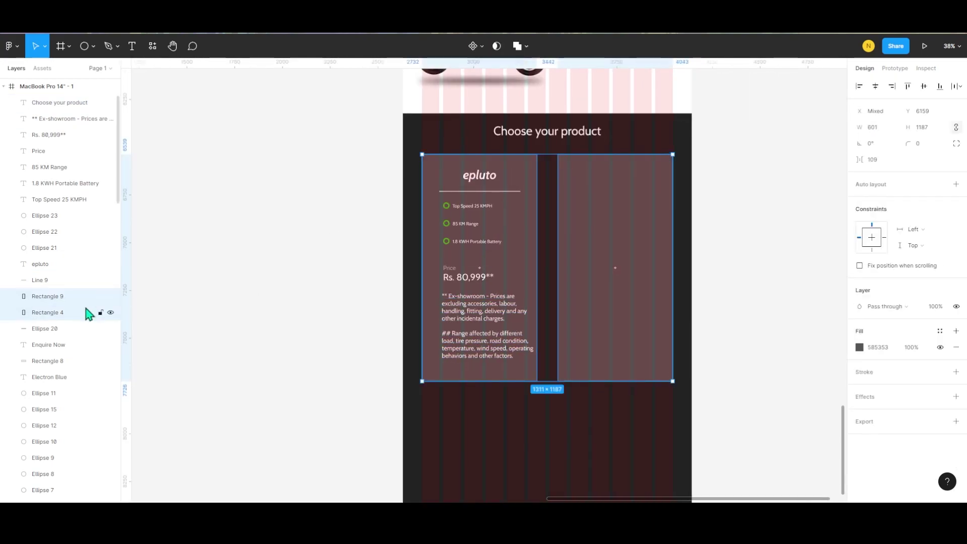
left_click(100, 312)
left_click_drag(436, 165, 535, 361)
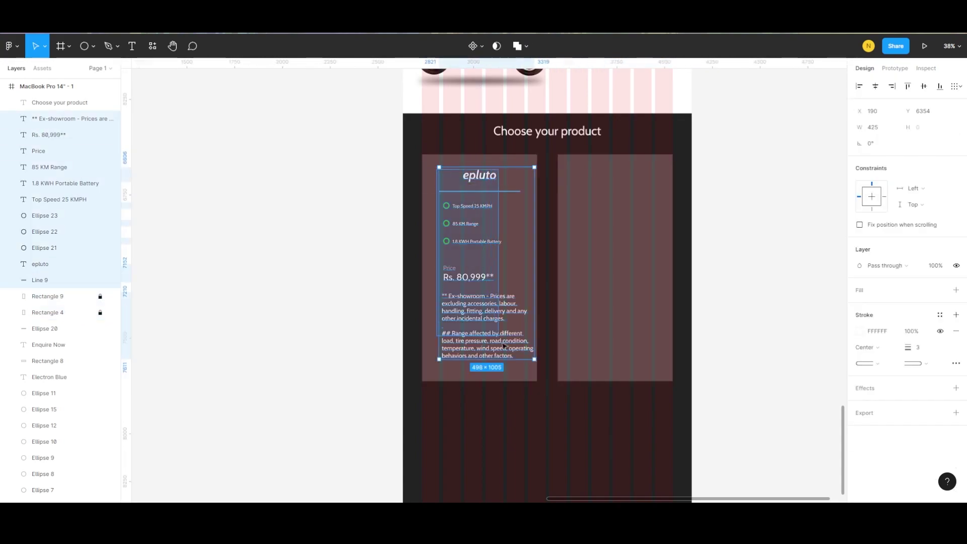
left_click_drag(473, 307, 606, 308, "alt")
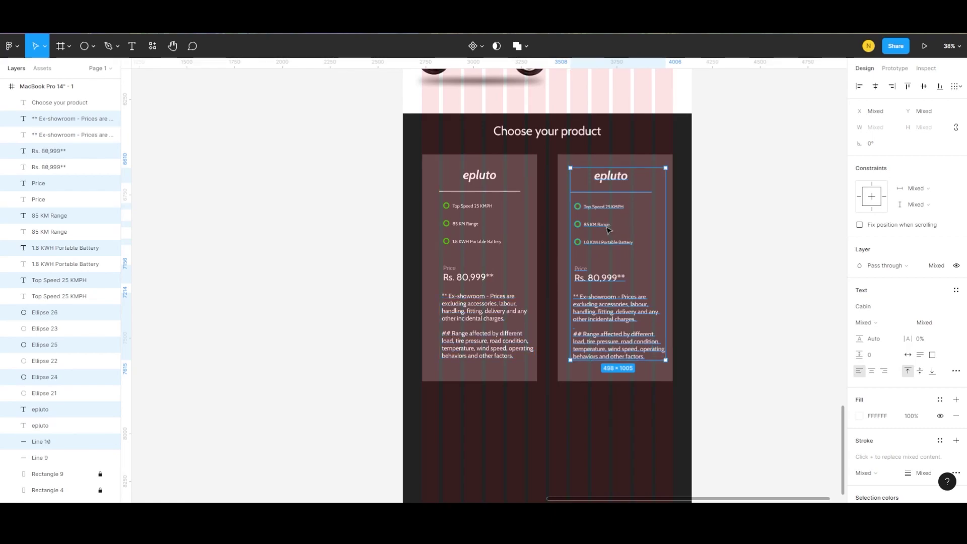
left_click_drag(608, 230, 606, 229)
Step: Change the copied title to 'epluto 7G' and its speed line to 'Top Speed 60 KMPH'
scroll(609, 176, "up", 3)
double_click(623, 175)
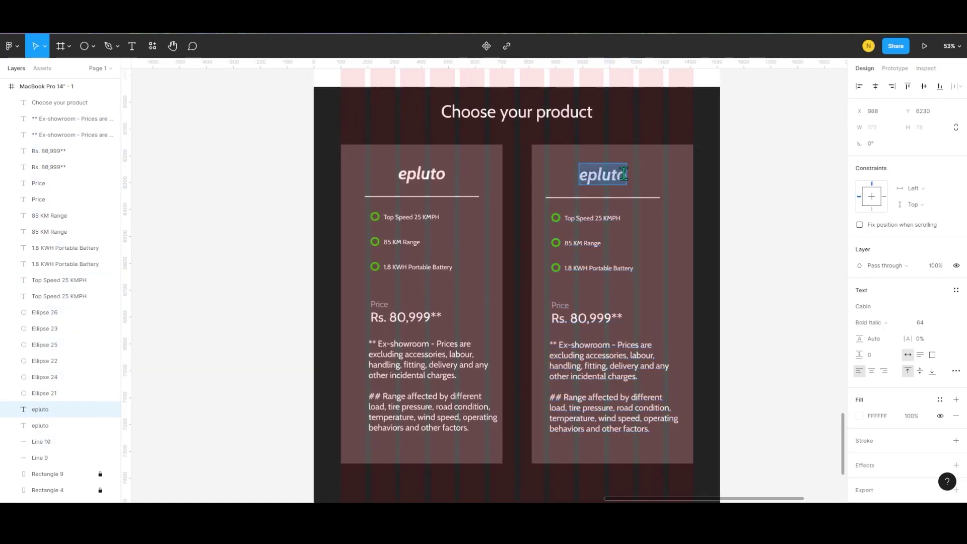
left_click(632, 174)
type("7G")
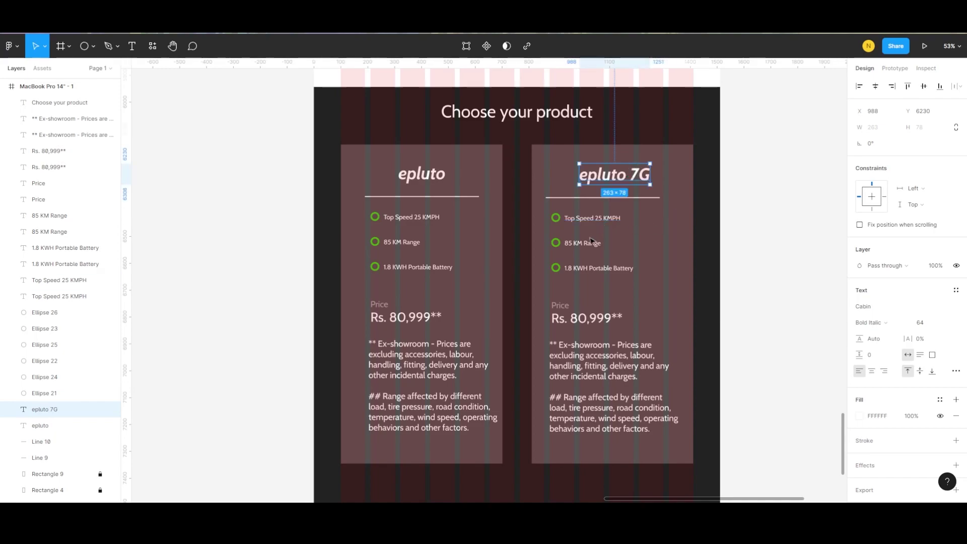
left_click(604, 217)
type("60")
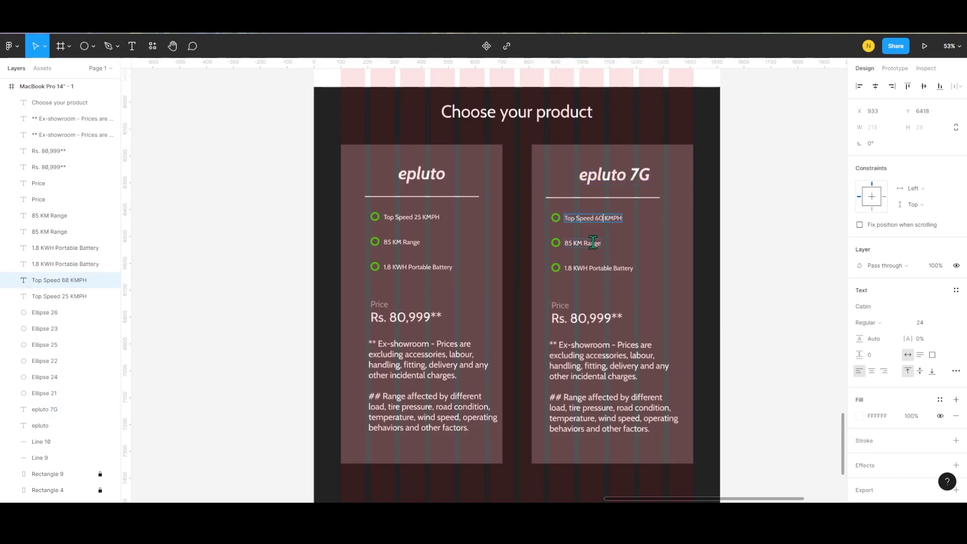
Step: Change the range to '120 KM Range' and the battery to '2.5 KWH Patented Battery'
left_click(574, 241)
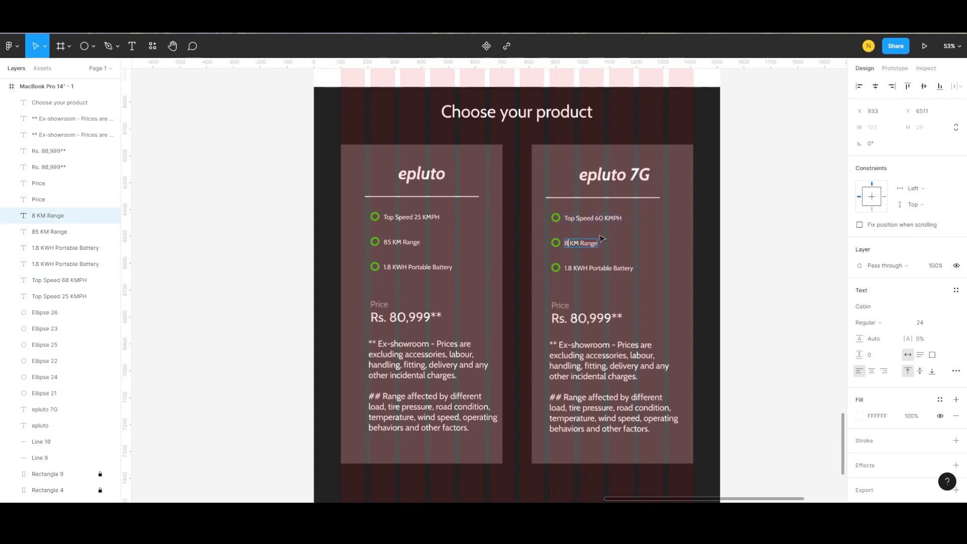
key("BackSpace")
type("120")
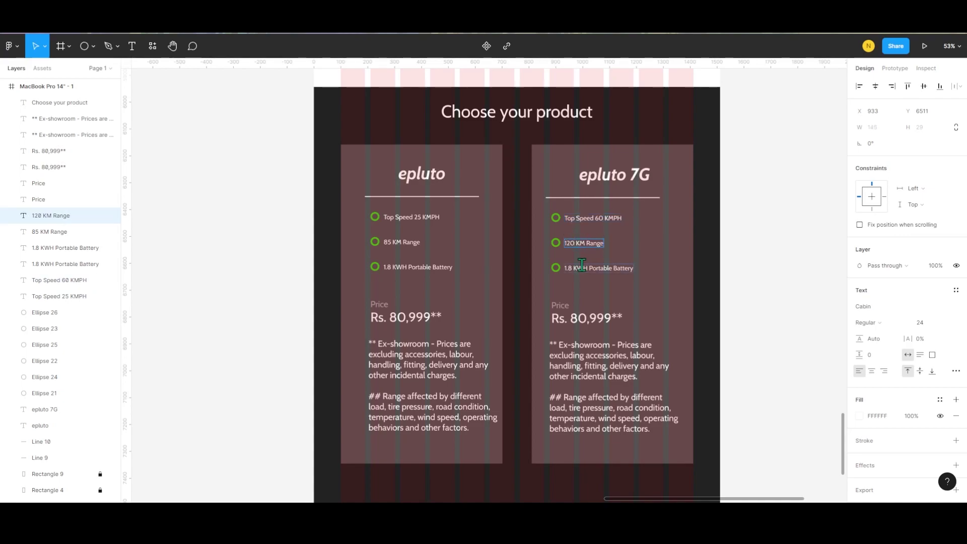
left_click(573, 267)
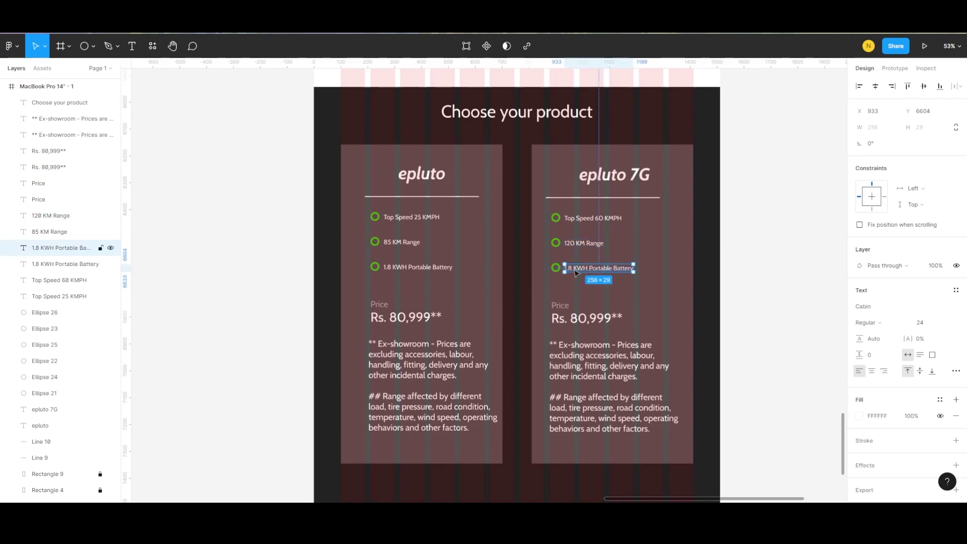
key("BackSpace")
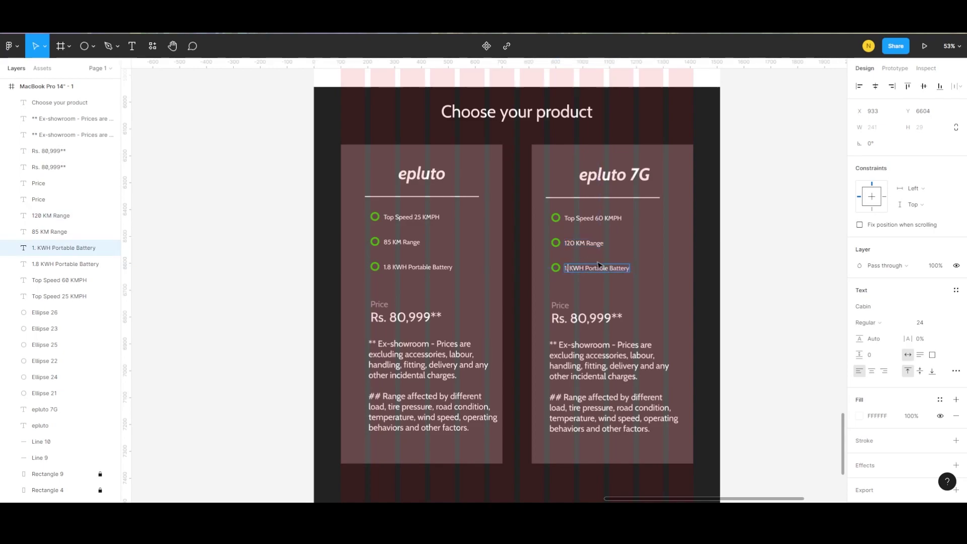
key("BackSpace")
type("2.")
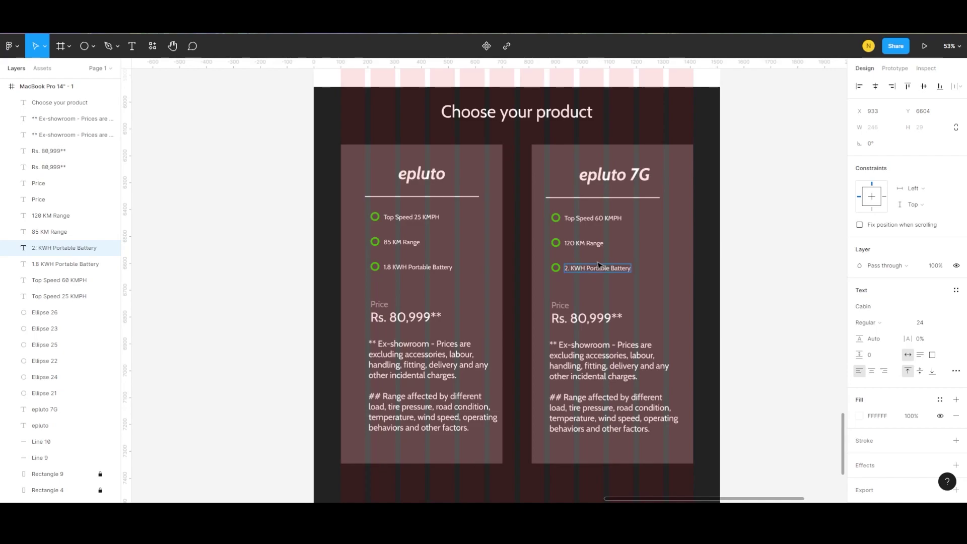
type("5")
type("tented")
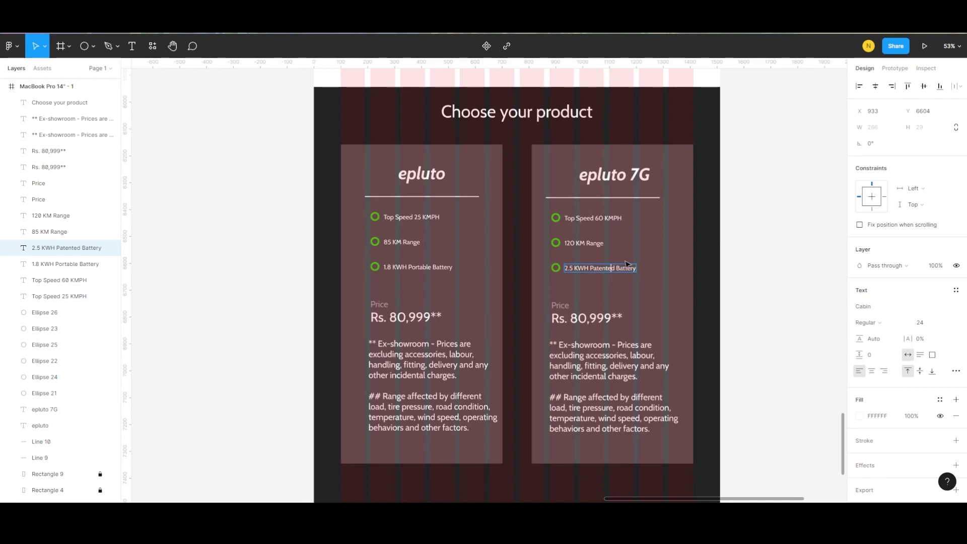
key("Escape")
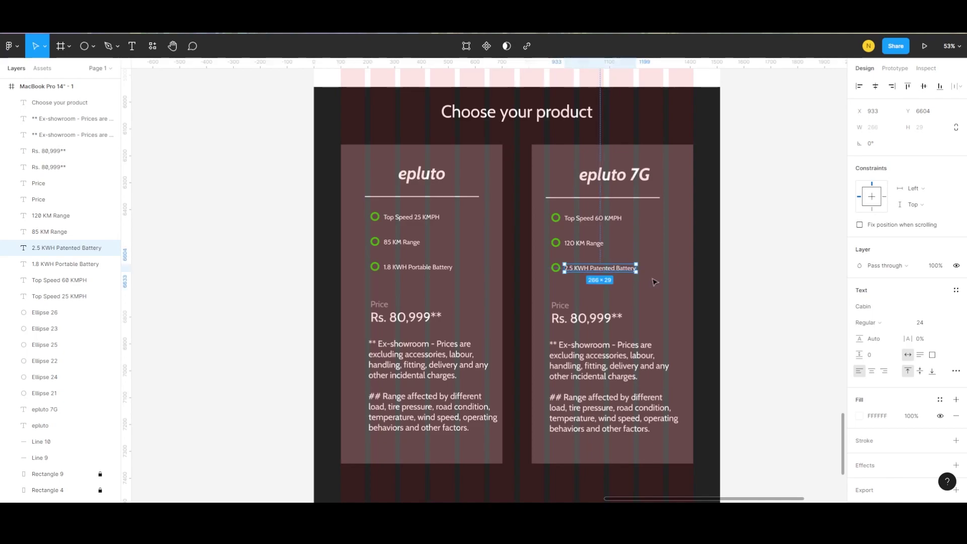
key("Escape")
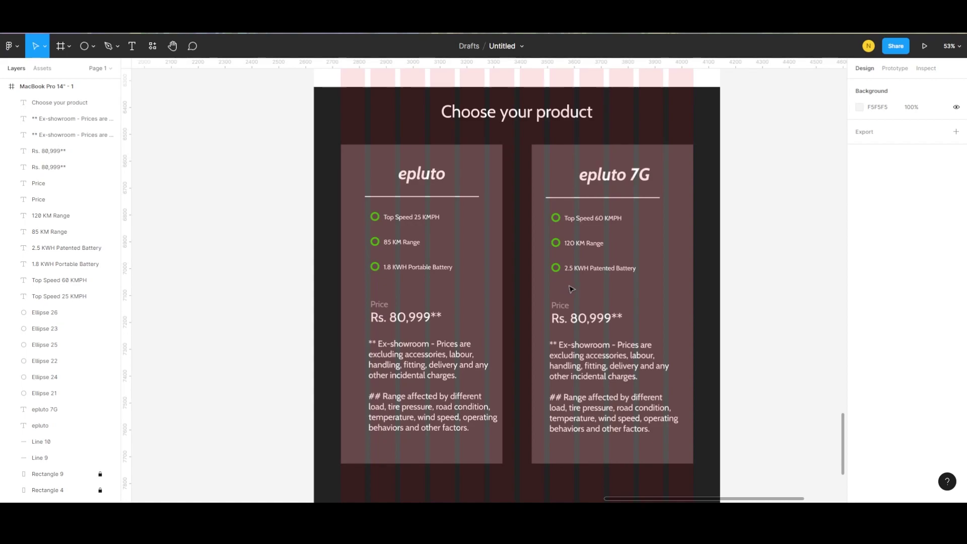
Step: Duplicate the battery spec row and change its text to 12 Degree Gradeability
mouse_move(548, 265)
left_mouse_down()
mouse_move(639, 271)
mouse_move(596, 295)
left_mouse_up()
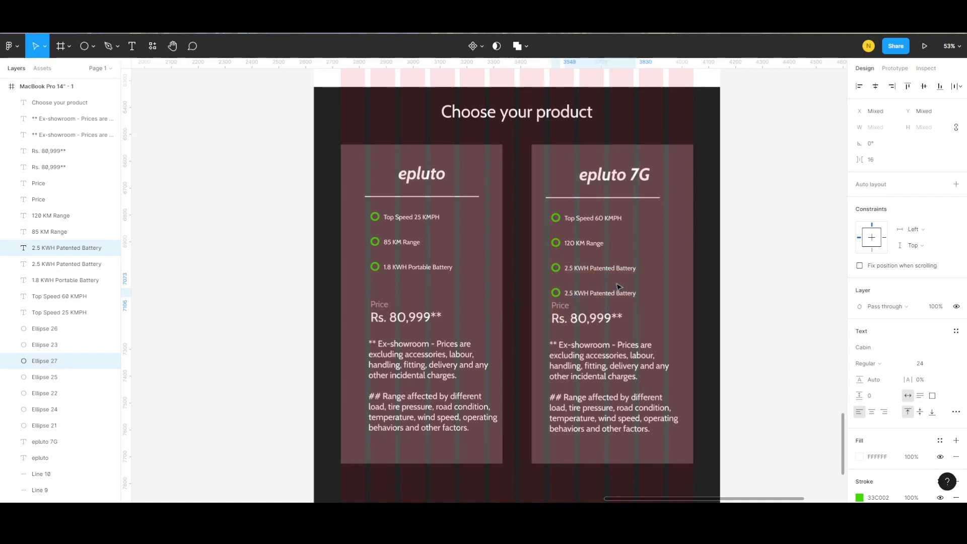
left_click(592, 268)
scroll(566, 309, "down", 1)
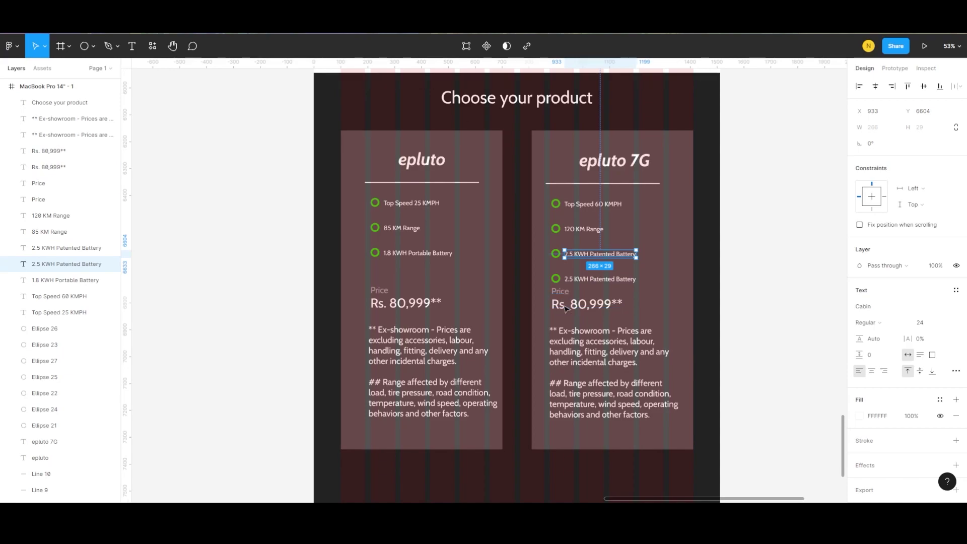
double_click(612, 279)
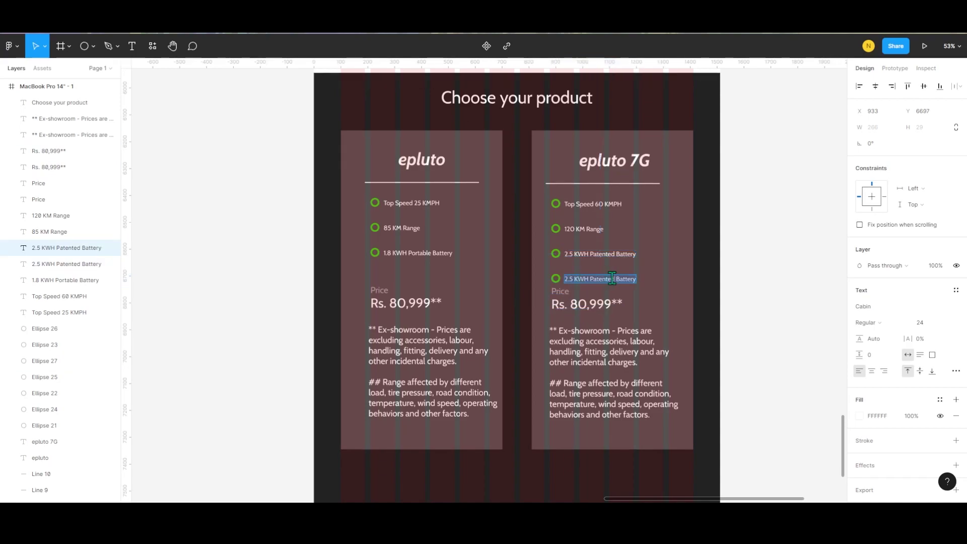
type("12 Degree Gradeability")
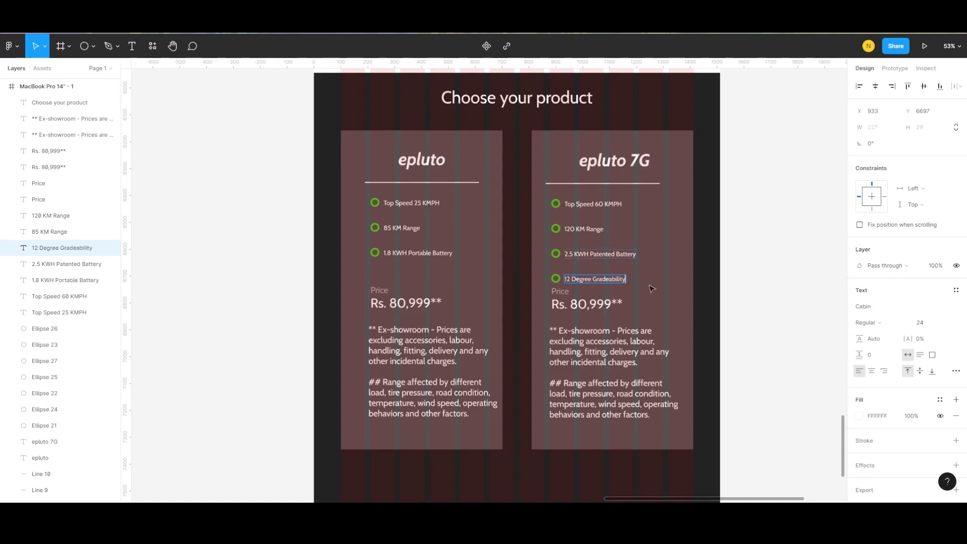
key("Escape")
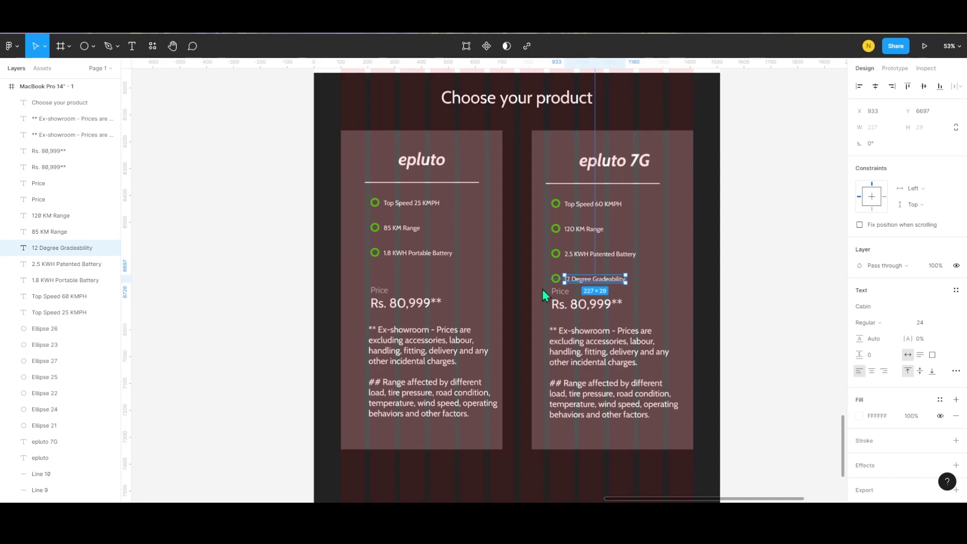
Step: Move both cards' price and notes groups down below the new spec row
left_click_drag(544, 294, 679, 421)
left_click_drag(610, 347, 609, 364)
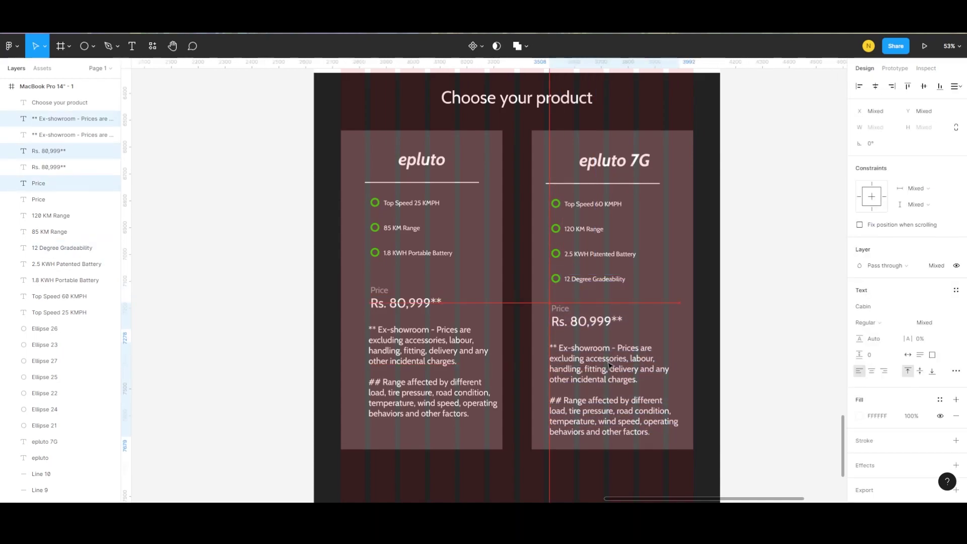
key("Escape")
left_click_drag(535, 272, 626, 280)
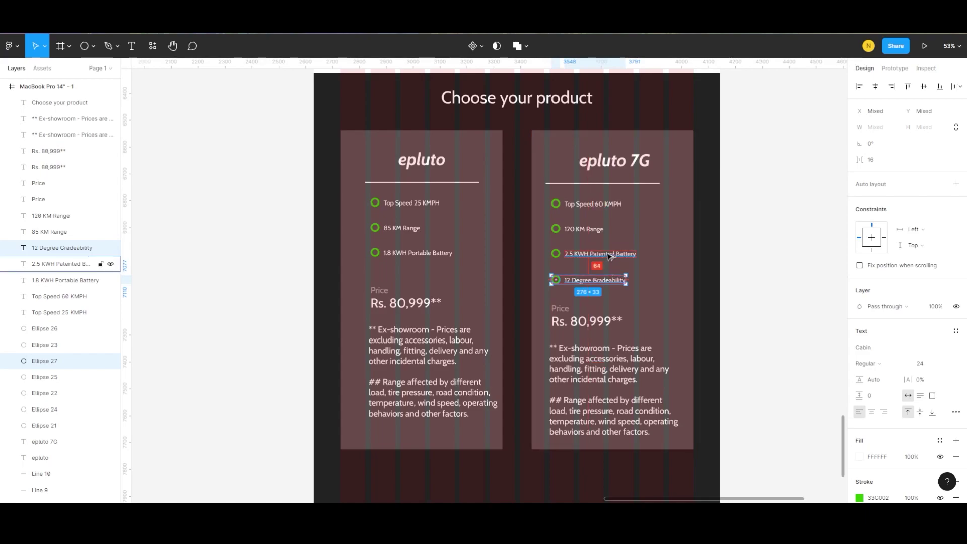
key("Escape")
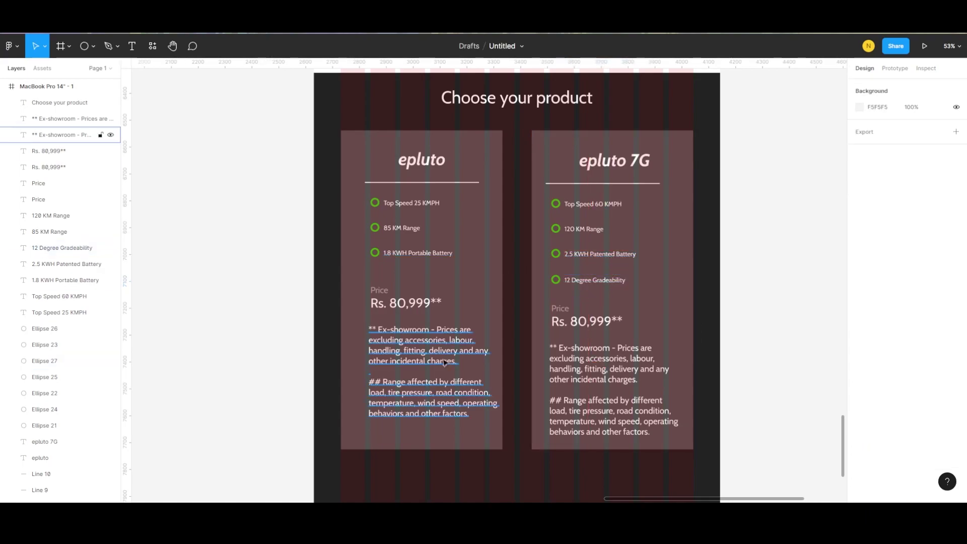
left_click_drag(357, 284, 410, 371)
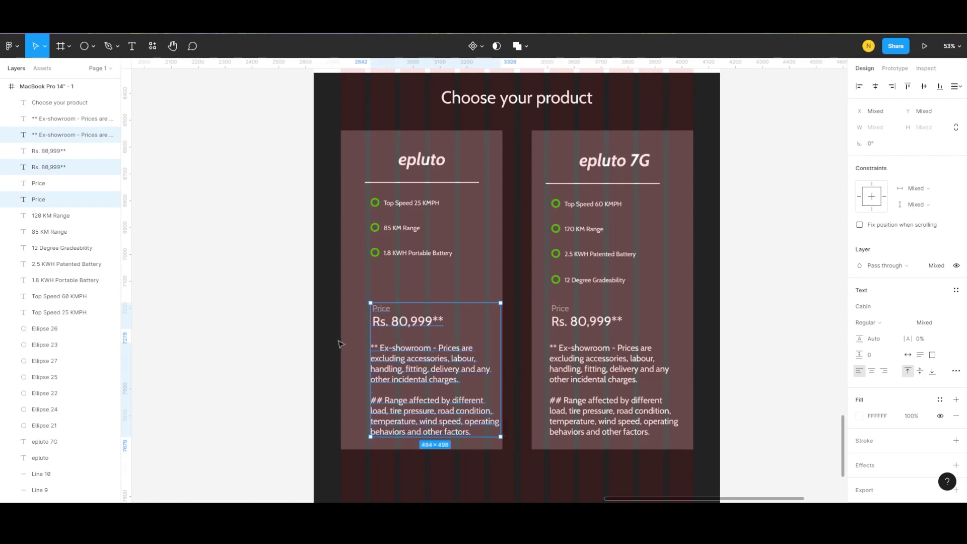
key("Escape")
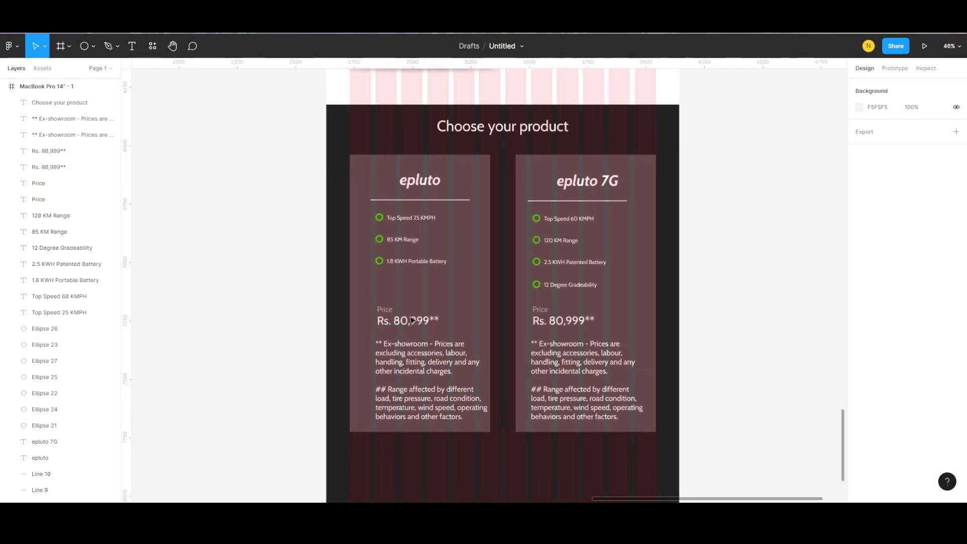
scroll(409, 322, "down", 1)
Step: Make the left card's Rs. 80,999** price bold and green (33C002)
double_click(409, 313)
left_click(860, 416)
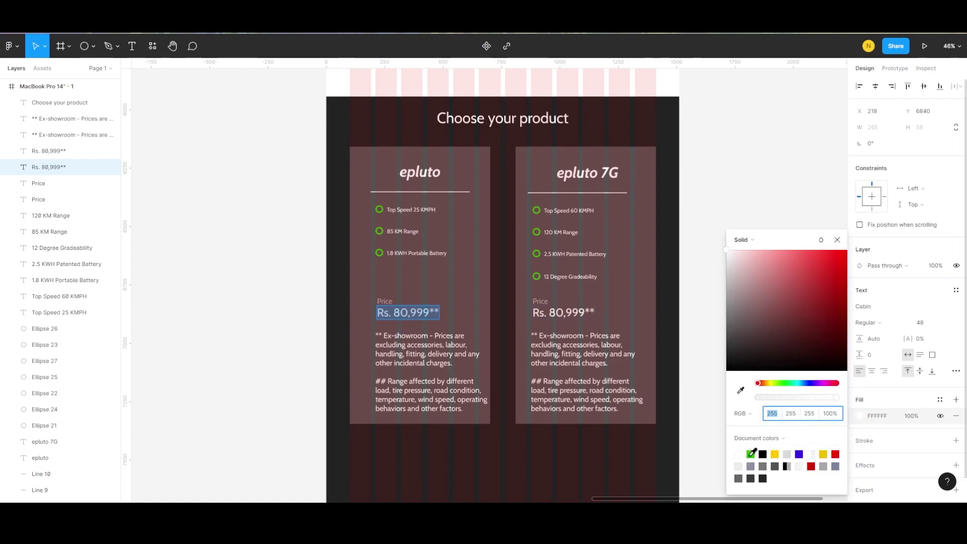
left_click(750, 454)
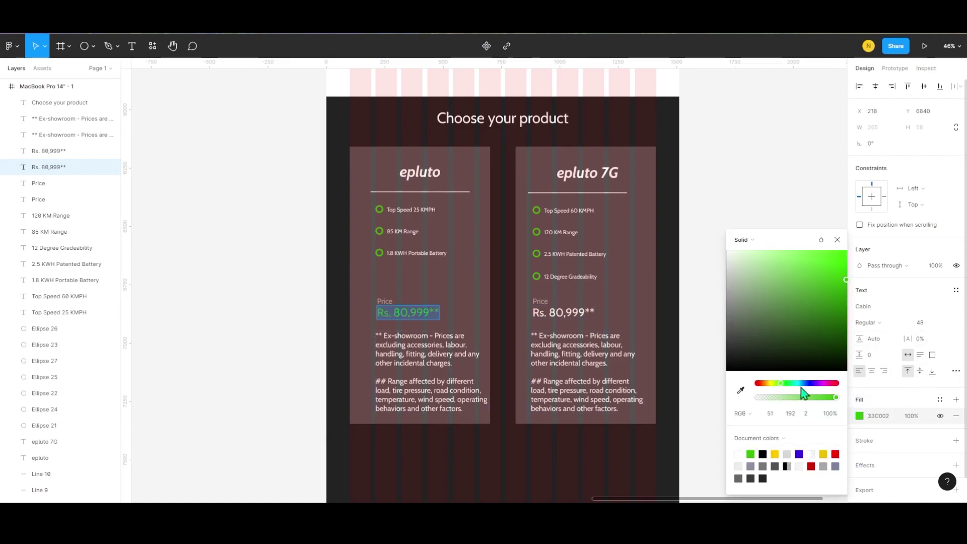
left_click(867, 322)
key("Escape")
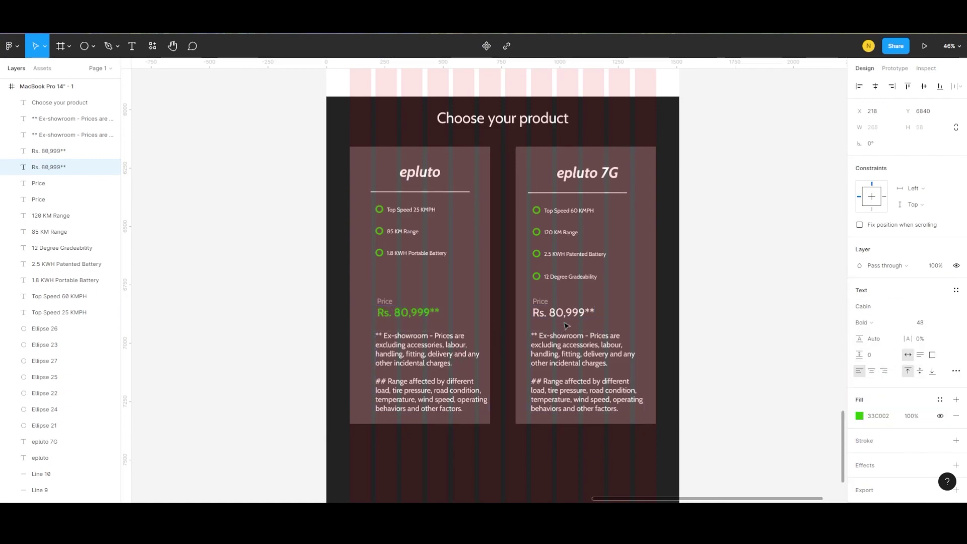
Step: Give the epluto 7G card's price the same bold green 33C002 styling
double_click(562, 313)
key("ctrl+a")
left_click(860, 415)
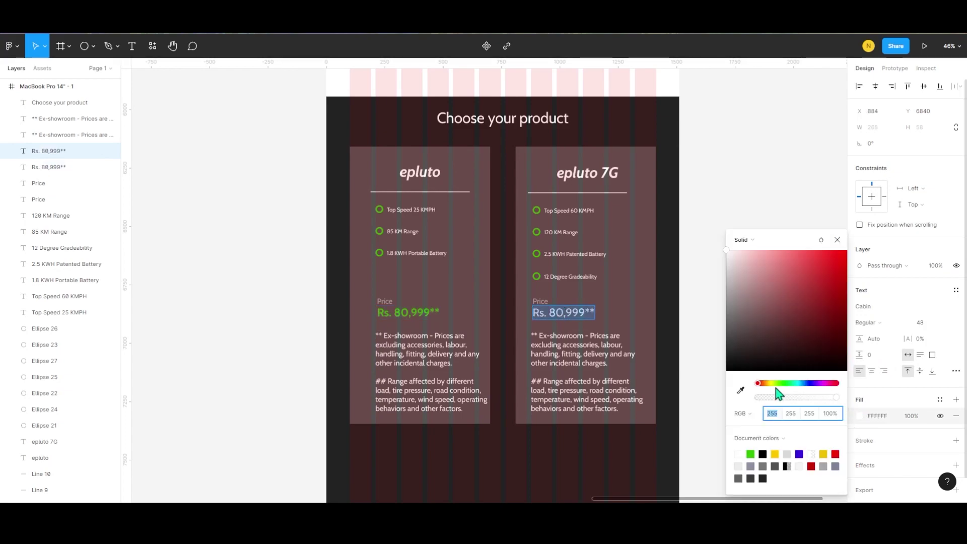
left_click(750, 454)
left_click(876, 322)
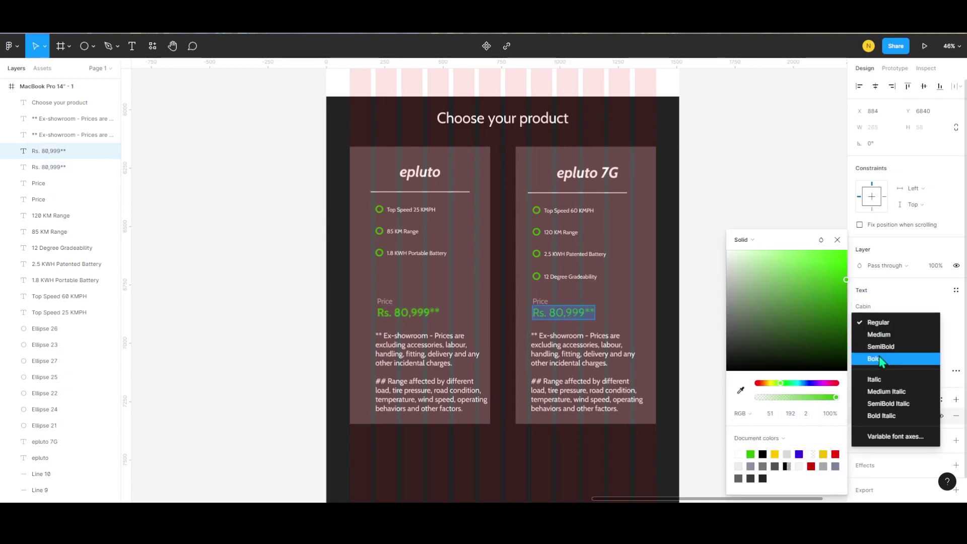
left_click(878, 359)
left_click(303, 328)
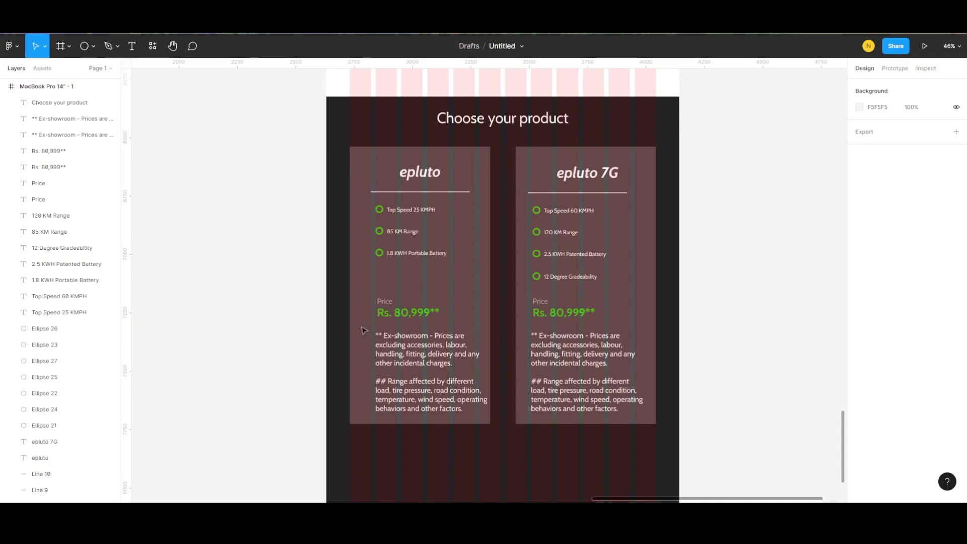
scroll(364, 330, "down", 2)
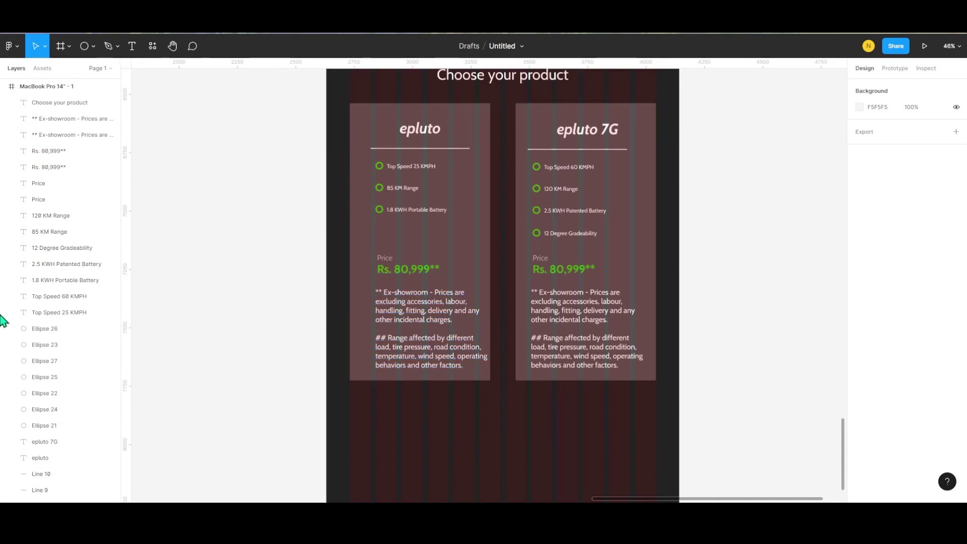
scroll(76, 300, "down", 5)
Step: Extend the bottom edge of both product card backgrounds (Rectangle 9 and Rectangle 4)
left_click(94, 268)
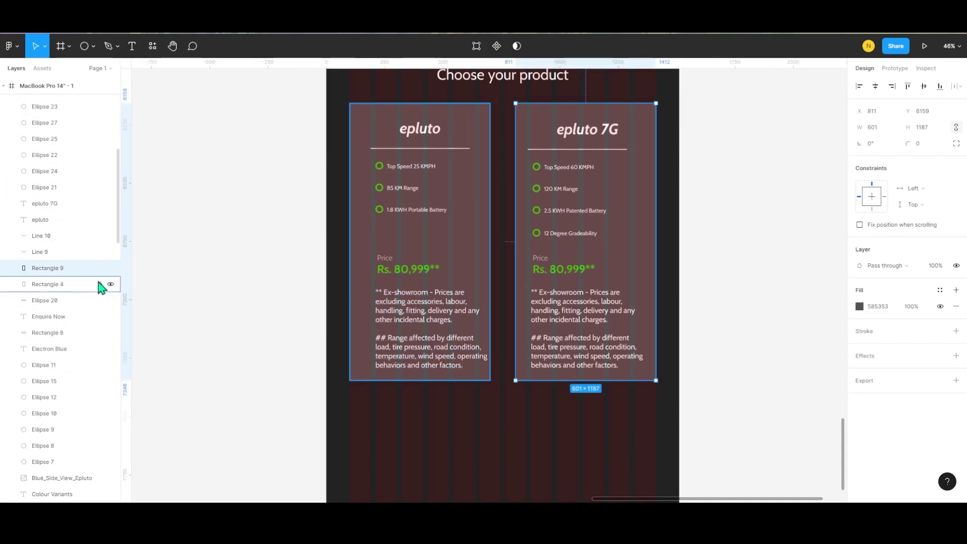
left_click(101, 285)
left_click(75, 268, "shift")
left_click_drag(498, 381, 498, 428)
scroll(527, 289, "up", 8)
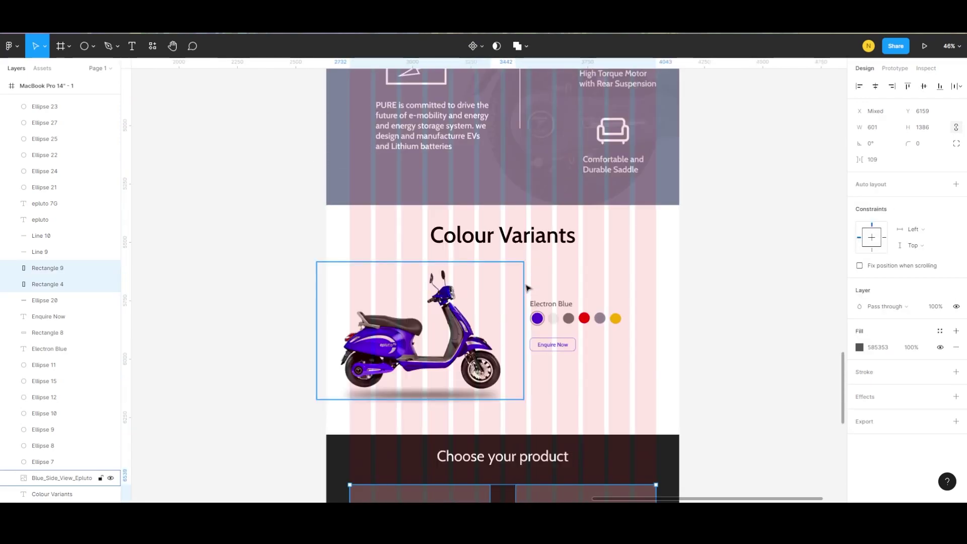
scroll(527, 288, "down", 1)
Step: Copy the Enquire Now button and place the copy beneath the epluto card's disclaimer text
left_click_drag(527, 288, 551, 307)
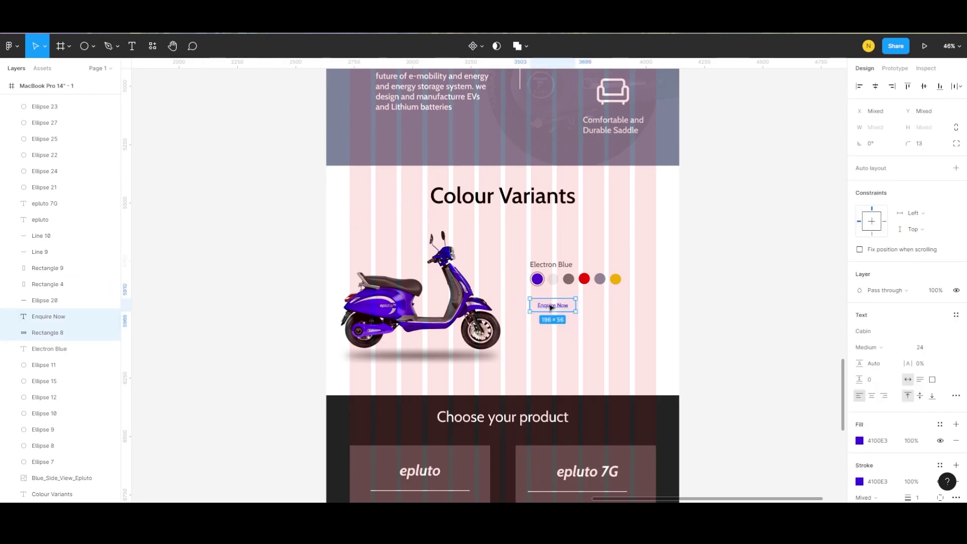
key("ctrl+c")
scroll(550, 307, "down", 8)
left_click(453, 260)
scroll(454, 260, "up", 3)
key("ctrl+v")
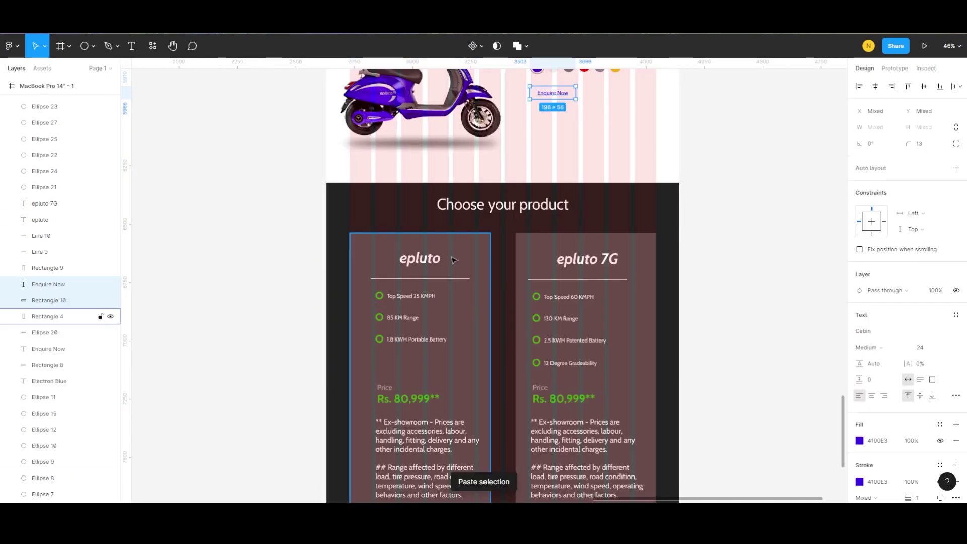
scroll(453, 259, "down", 5)
left_click(434, 299)
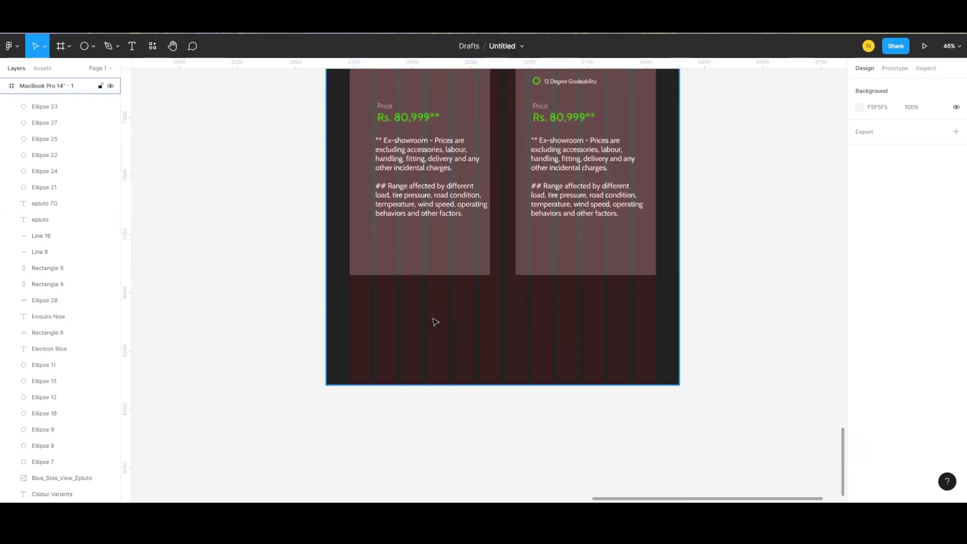
key("ctrl+v")
scroll(460, 280, "up", 5)
left_click_drag(523, 290, 369, 210)
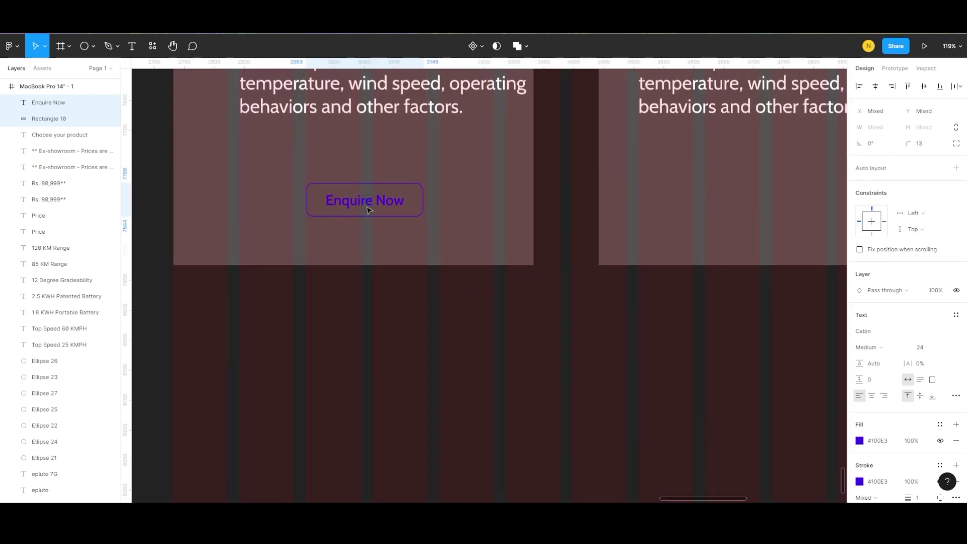
Step: Set the Enquire Now button's text fill and outline to white FFFFFF
left_click(860, 441)
left_click(738, 455)
left_click(860, 481)
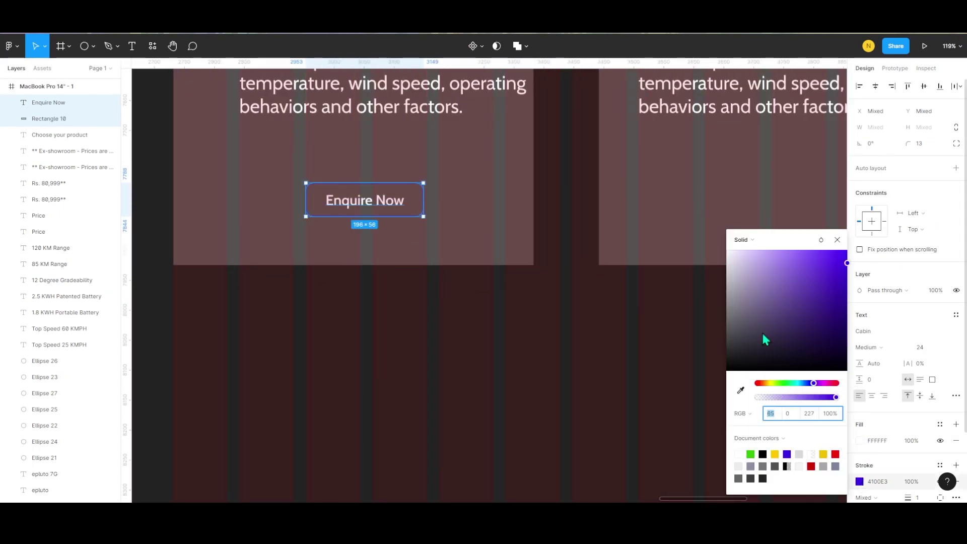
left_click(738, 454)
key("Escape")
scroll(399, 395, "up", 3)
left_click_drag(359, 316, 352, 308)
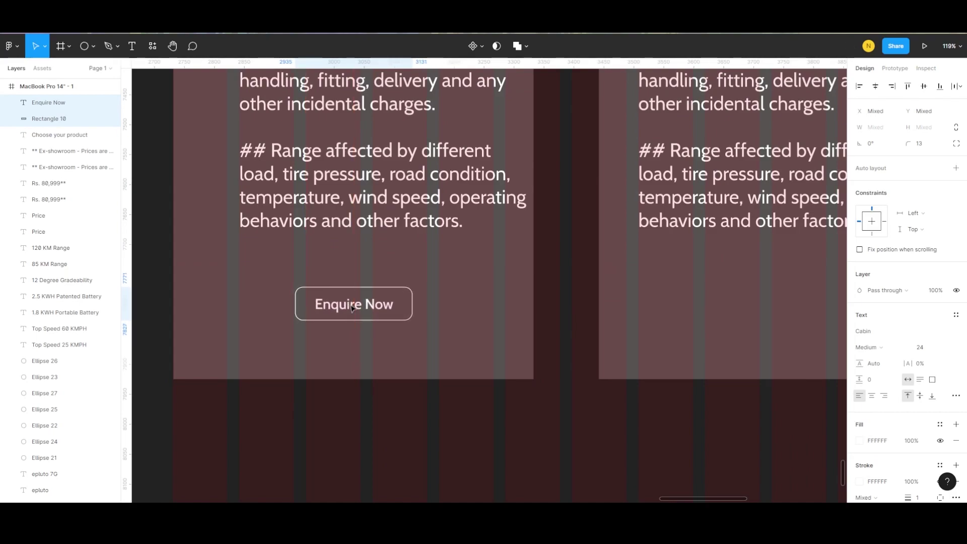
Step: Round the button's corners to radius 20 and thicken its outline stroke
left_click_drag(913, 145, 3, 142)
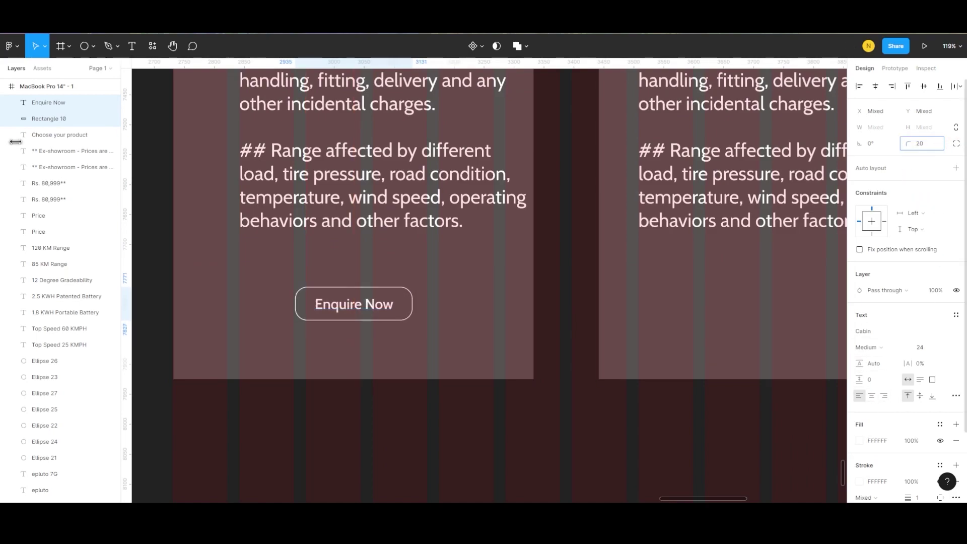
key("Escape")
scroll(452, 338, "down", 5)
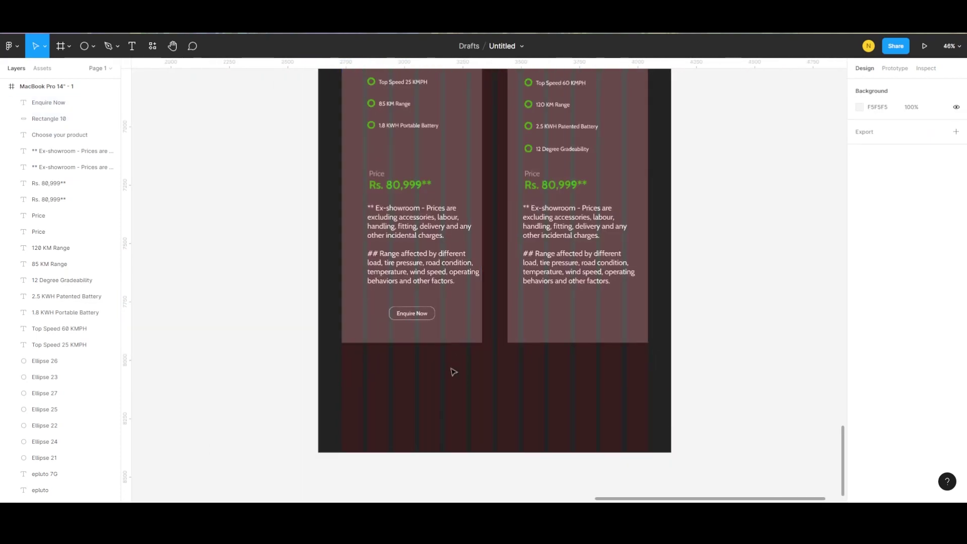
left_click(420, 314)
left_click_drag(911, 355, 927, 353)
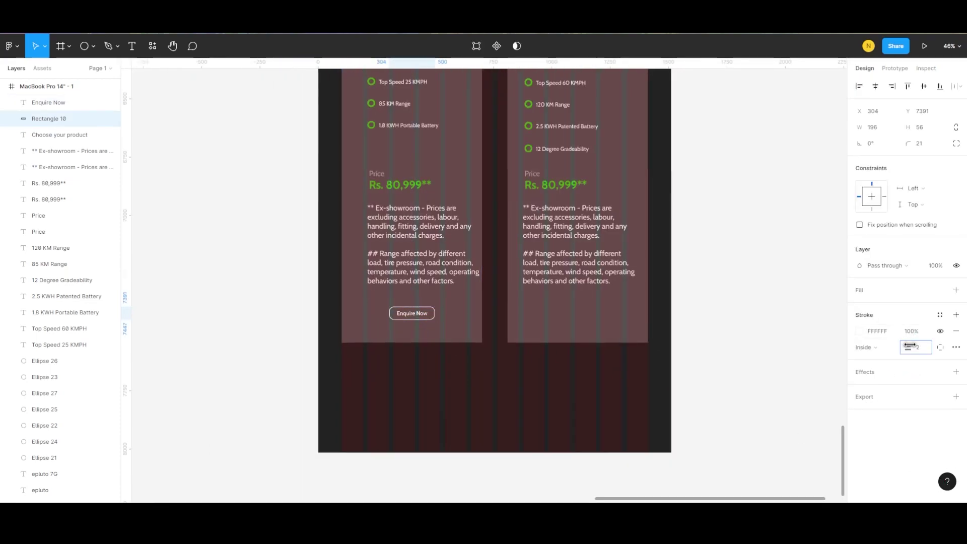
key("Escape")
Step: Duplicate the button onto the epluto 7G card, aligned level with the left button
scroll(471, 352, "up", 5)
left_click(440, 299)
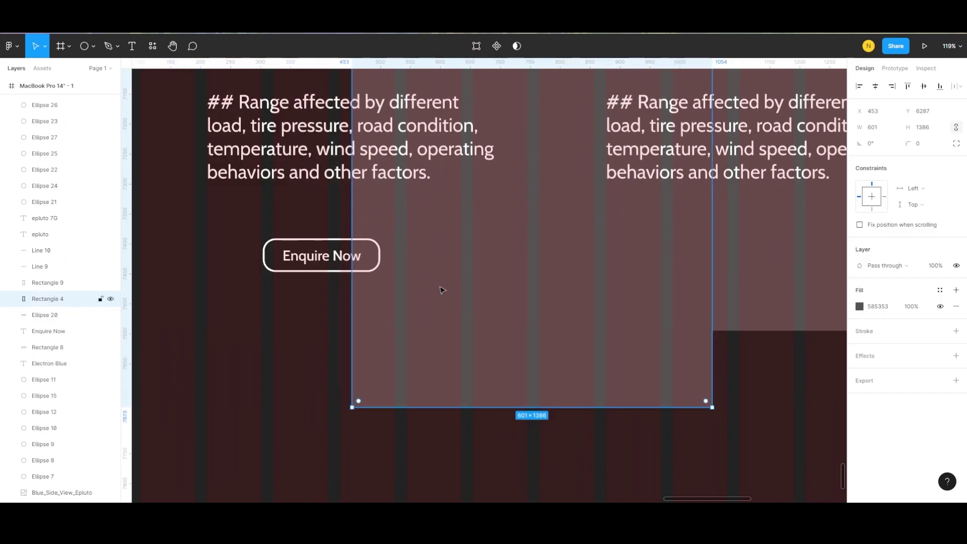
key("Escape")
left_click(302, 256)
left_click(322, 260, "shift")
left_click_drag(322, 260, 780, 260)
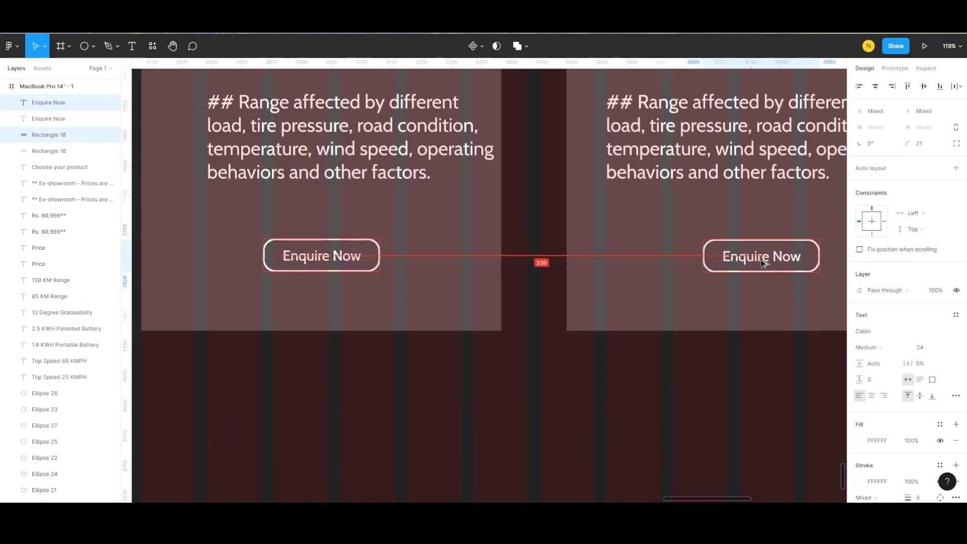
scroll(780, 260, "down", 3)
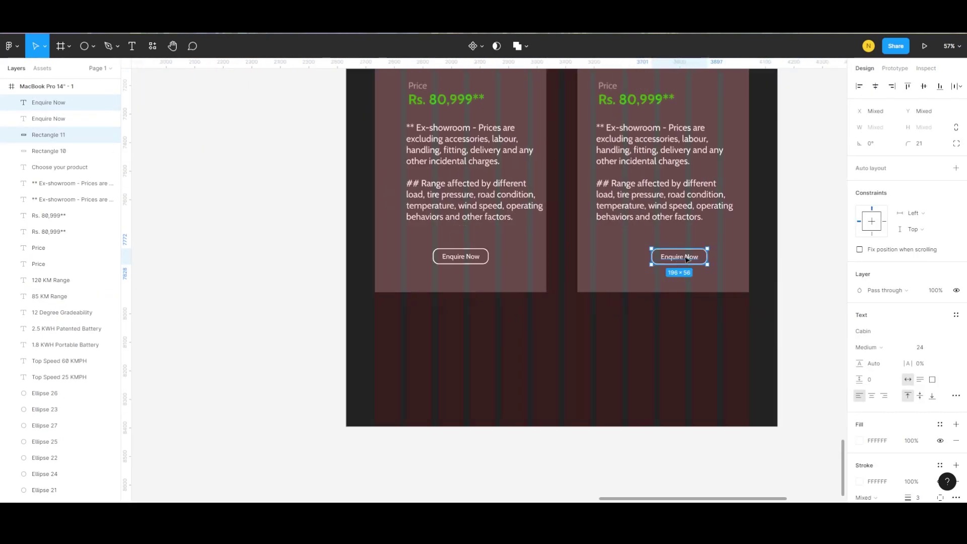
left_click_drag(681, 261, 667, 261)
scroll(554, 294, "down", 3)
left_click(554, 295)
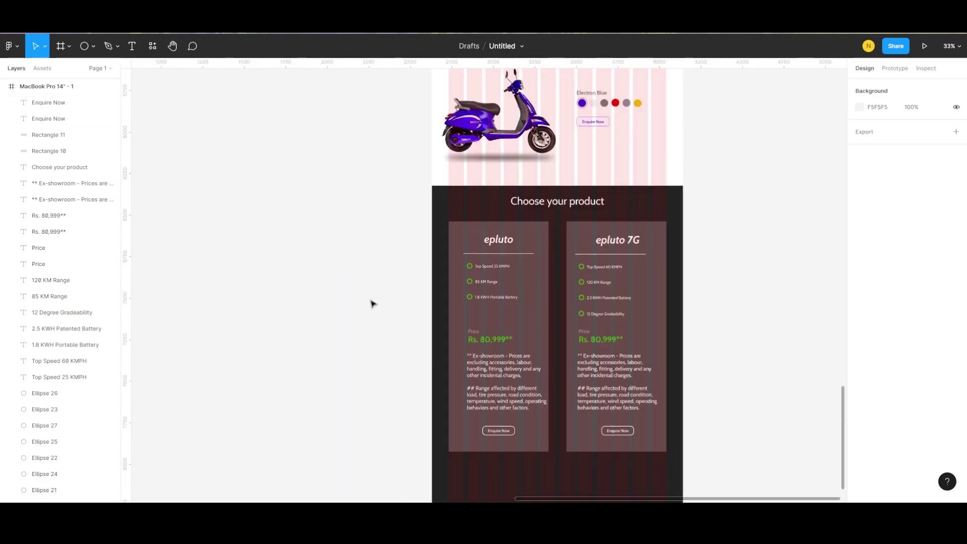
Step: Hide the page frame's column grid and draw a grey rectangle beside the frame
left_click(434, 217)
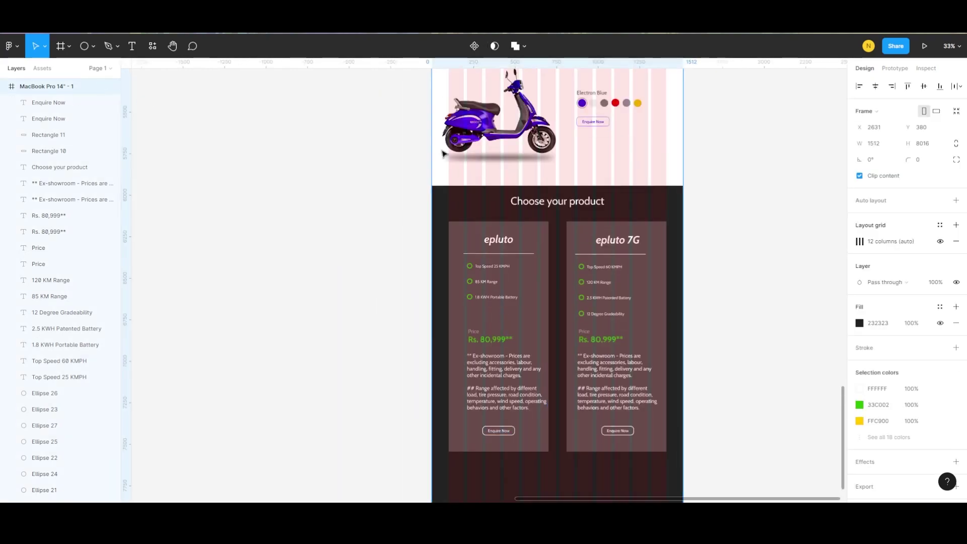
left_click(940, 241)
left_click(720, 294)
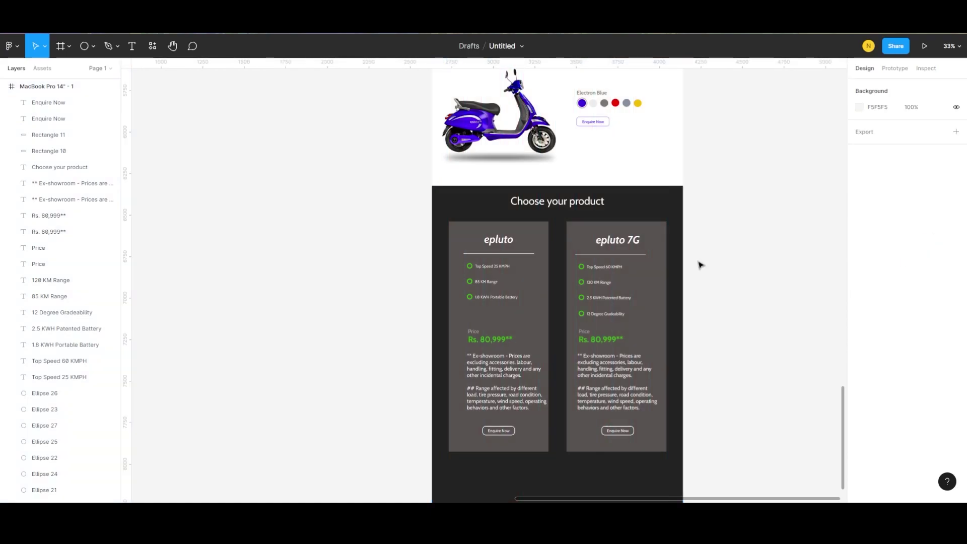
scroll(677, 254, "up", 1)
scroll(672, 262, "up", 4)
scroll(670, 266, "up", 10)
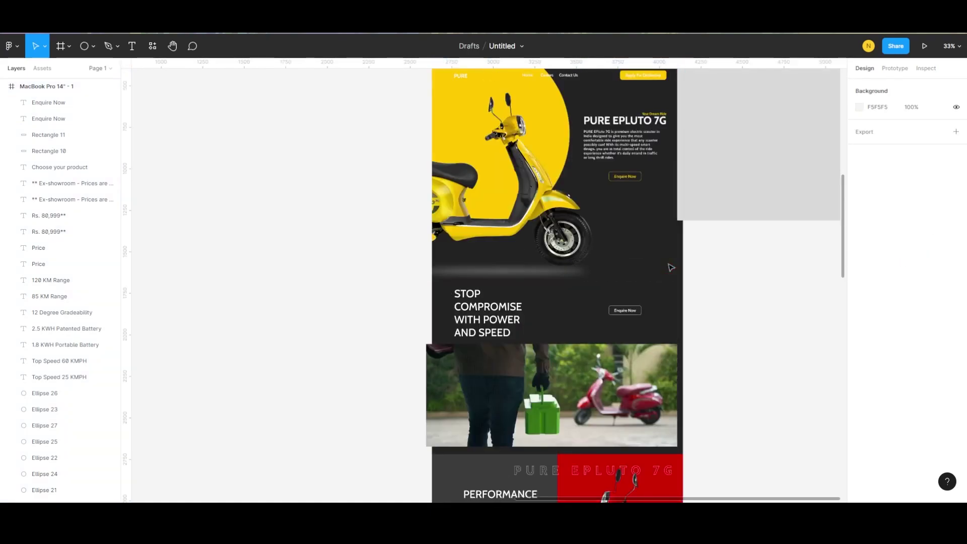
scroll(669, 270, "down", 8)
scroll(669, 270, "down", 5)
scroll(674, 265, "down", 3, "ctrl")
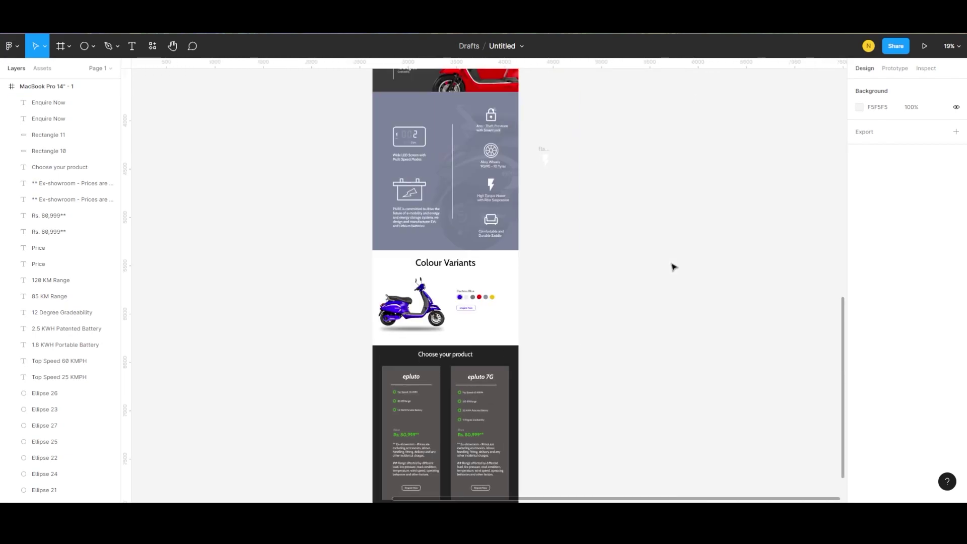
scroll(539, 287, "up", 3)
scroll(539, 287, "up", 3)
left_click_drag(559, 110, 675, 211)
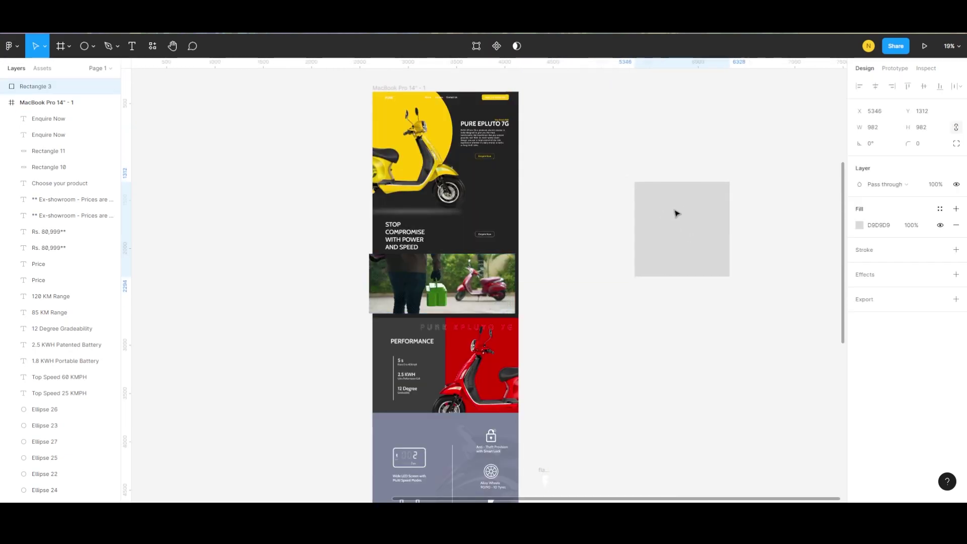
scroll(554, 226, "down", 3)
scroll(478, 240, "down", 5)
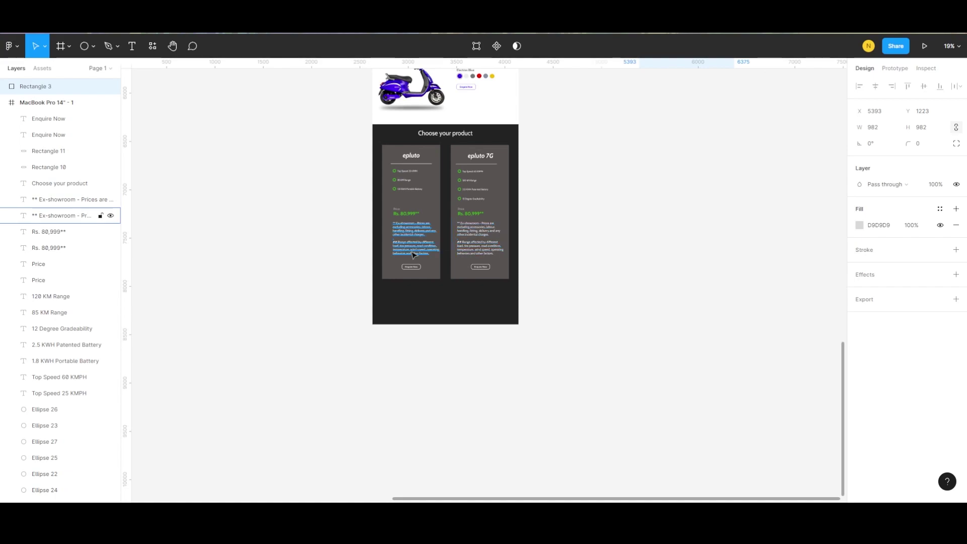
scroll(395, 287, "up", 5, "ctrl")
scroll(395, 282, "up", 3)
scroll(398, 263, "up", 5)
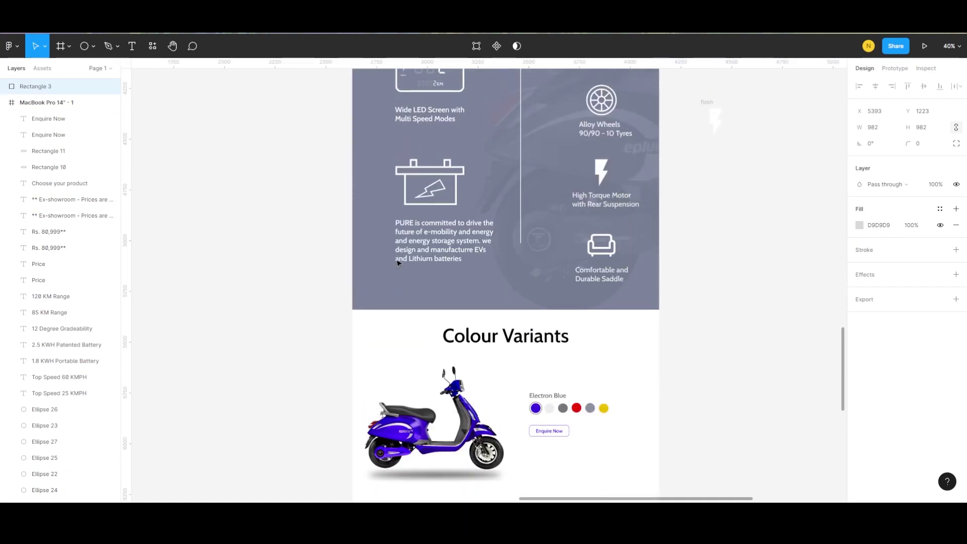
scroll(398, 262, "down", 10)
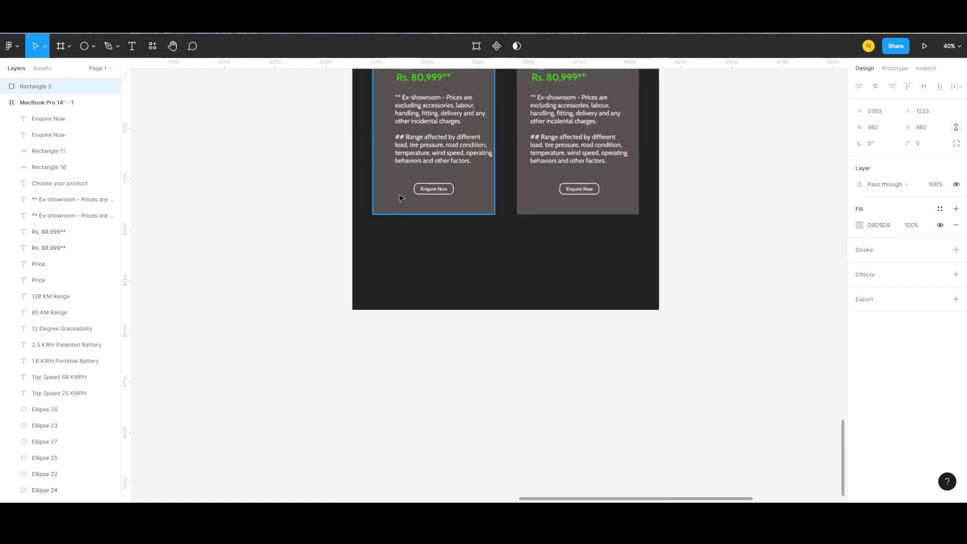
scroll(399, 263, "up", 3)
Step: Shorten the page frame, then select the grey 982×982 rectangle
left_click(55, 102)
scroll(461, 357, "down", 2)
scroll(461, 356, "down", 2)
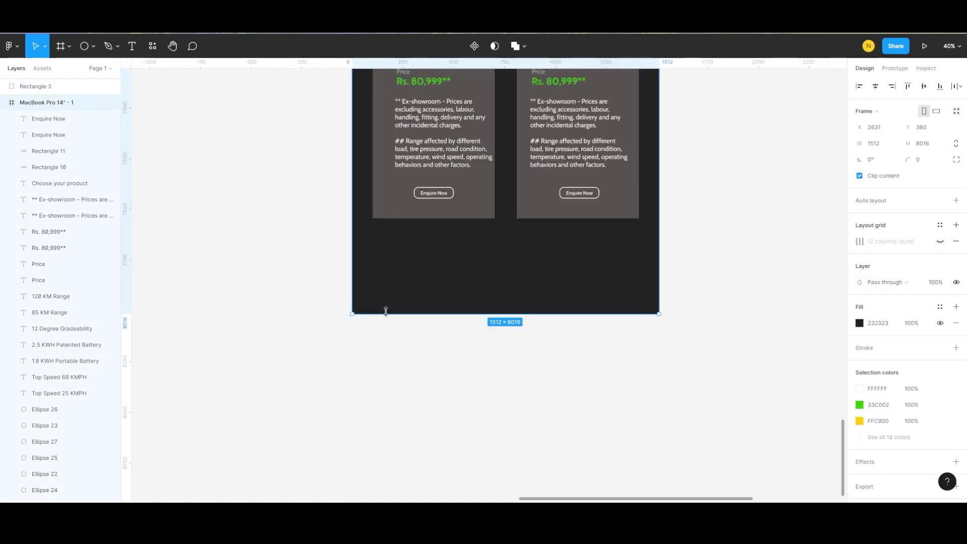
left_click_drag(385, 308, 371, 471)
scroll(453, 378, "up", 5)
scroll(596, 287, "down", 3)
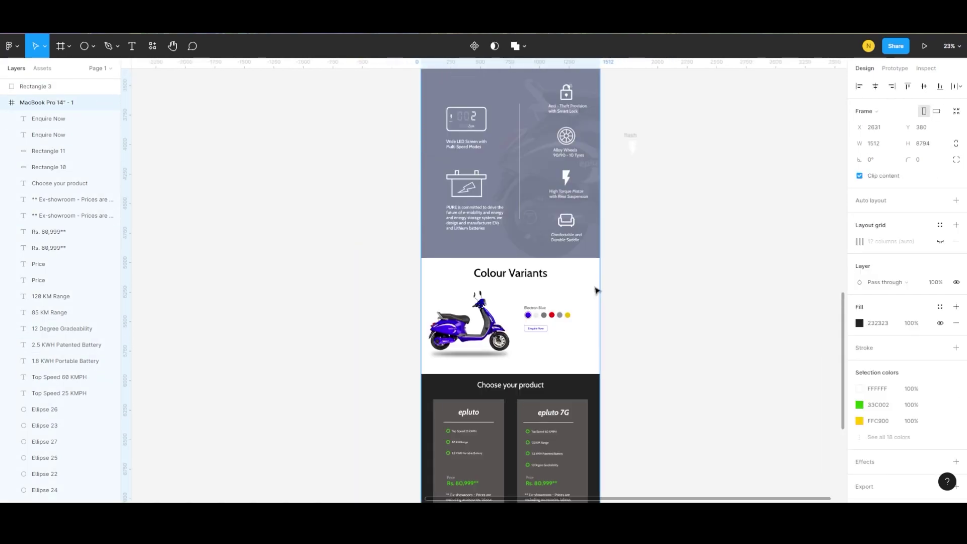
scroll(596, 287, "up", 3)
scroll(596, 288, "up", 4)
scroll(596, 287, "up", 3)
scroll(596, 287, "down", 10)
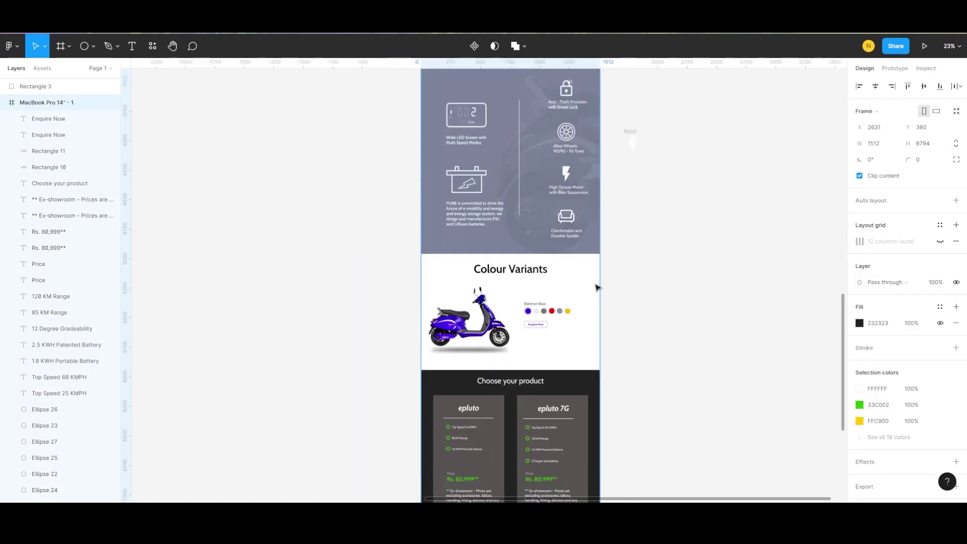
scroll(596, 287, "down", 5)
scroll(596, 287, "down", 2)
scroll(566, 240, "down", 1)
left_click(566, 240)
scroll(584, 211, "up", 5)
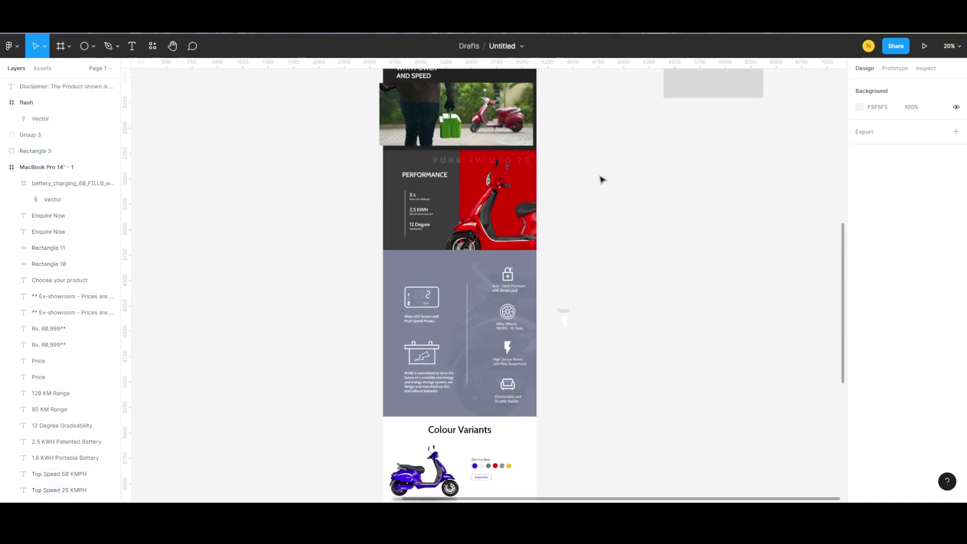
scroll(600, 179, "up", 3)
left_click(695, 216)
Step: Move the rectangle below the product cards and resize it to 1512×1100 at X 0
scroll(695, 215, "down", 3)
mouse_move(715, 68)
left_mouse_down()
mouse_move(574, 499)
mouse_move(426, 423)
left_mouse_up()
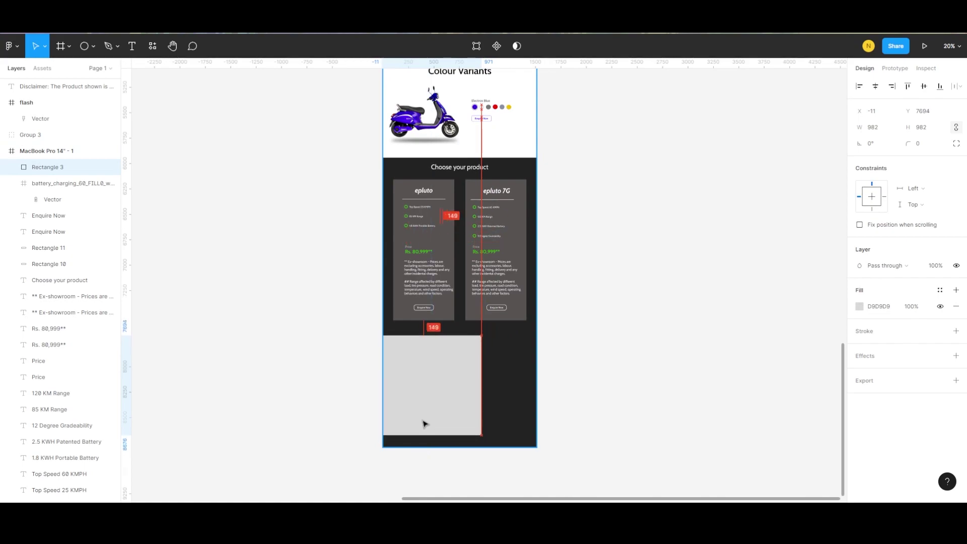
left_click_drag(482, 398, 538, 397)
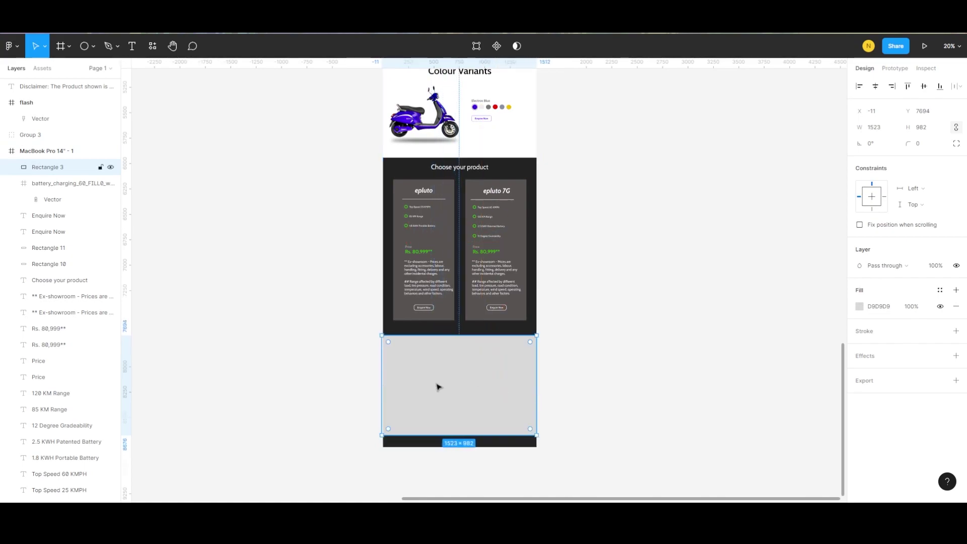
scroll(437, 387, "up", 4)
left_click_drag(344, 371, 346, 372)
scroll(467, 414, "down", 1)
left_click_drag(466, 416, 441, 432)
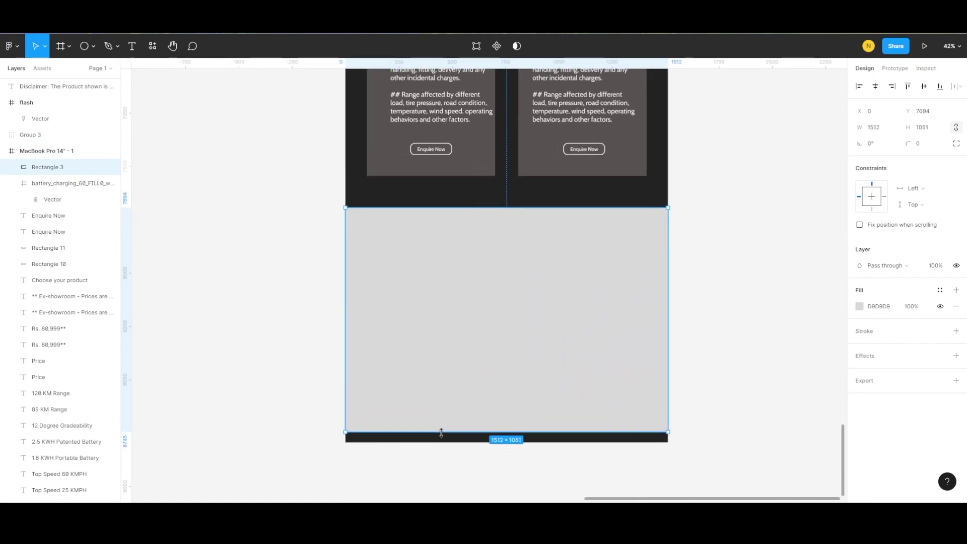
scroll(549, 286, "up", 2)
left_click(549, 286)
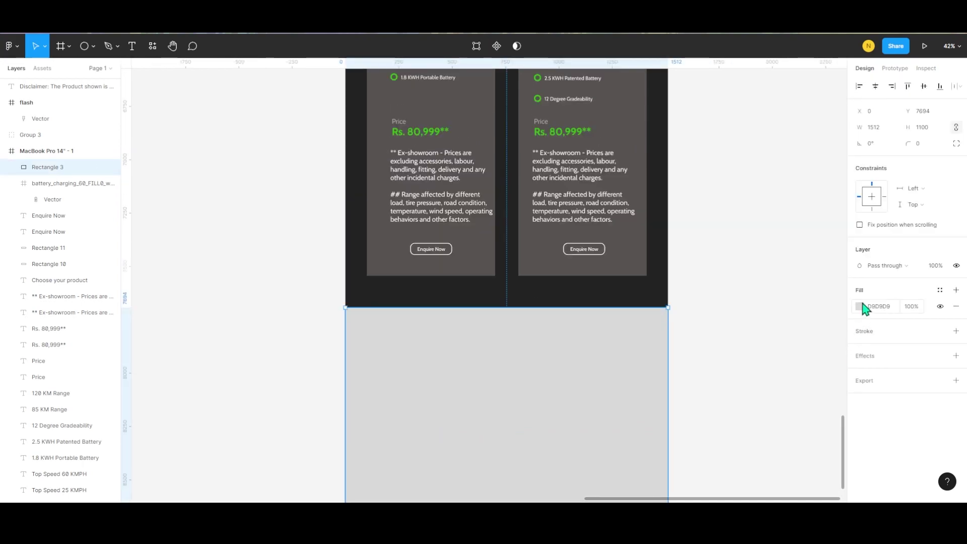
Step: Fill the rectangle with dark grey 3B3B3B sampled from the Performance section
left_click(862, 304)
left_click(860, 307)
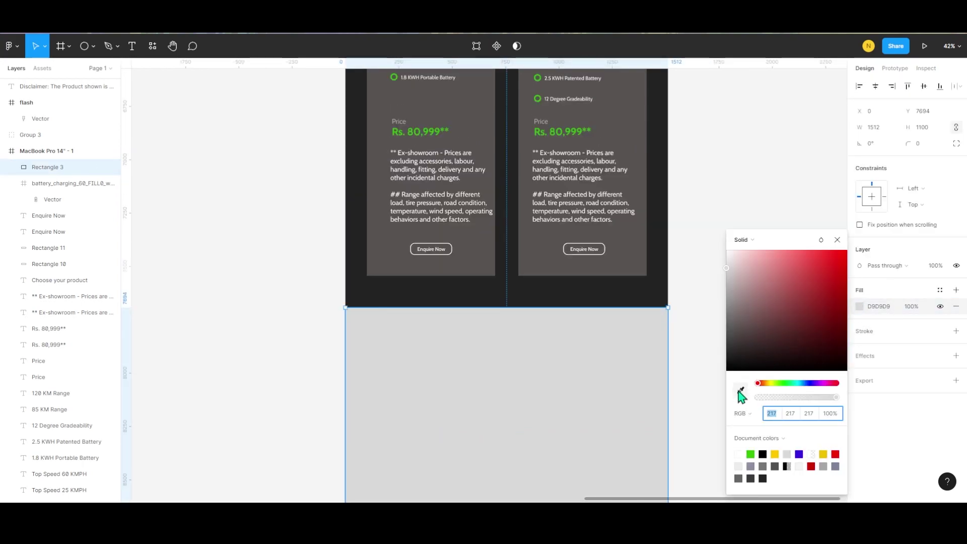
left_click(741, 392)
scroll(799, 103, "up", 20)
left_click(428, 282)
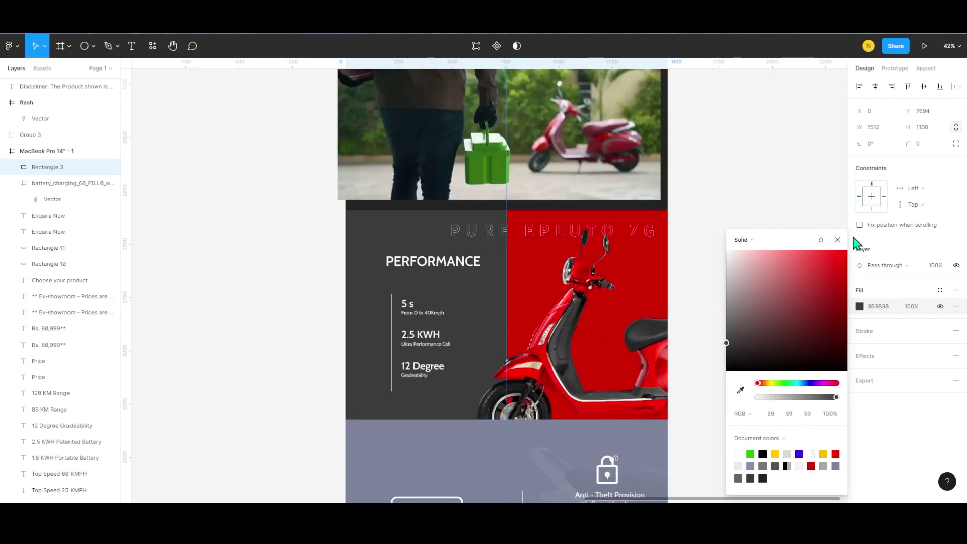
left_click(705, 261)
scroll(453, 262, "up", 5)
left_click(442, 262)
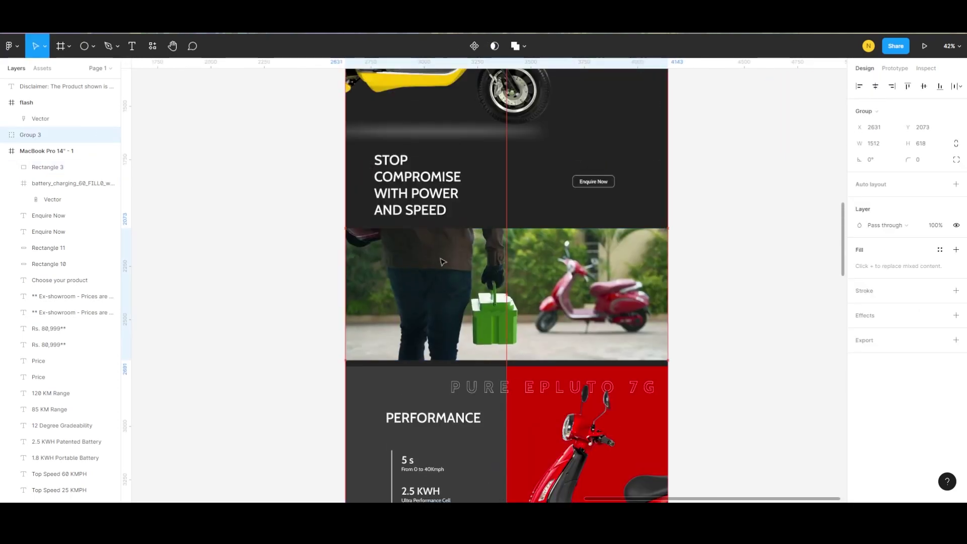
key("Escape")
scroll(490, 282, "down", 15)
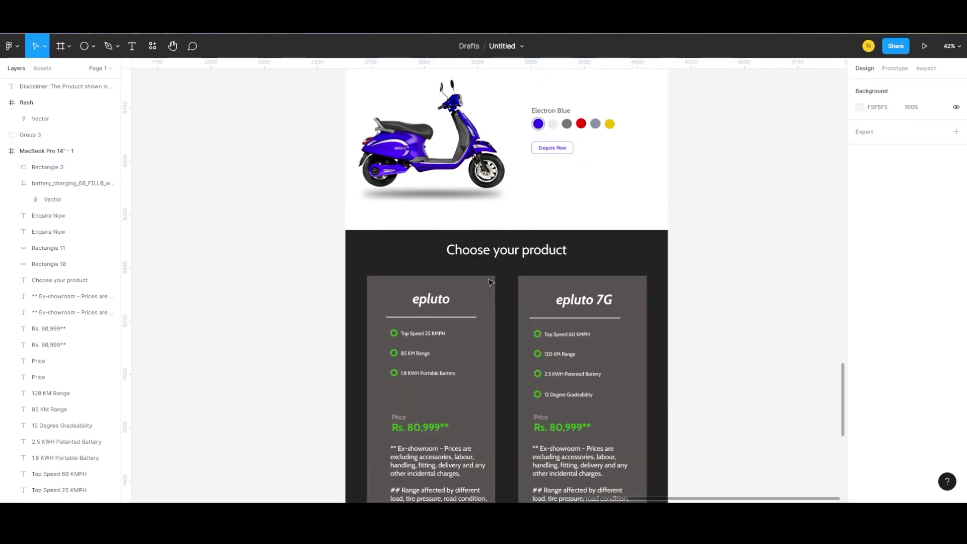
scroll(490, 282, "down", 10)
scroll(690, 276, "down", 3)
scroll(378, 305, "left", 3)
scroll(527, 300, "up", 2, "ctrl")
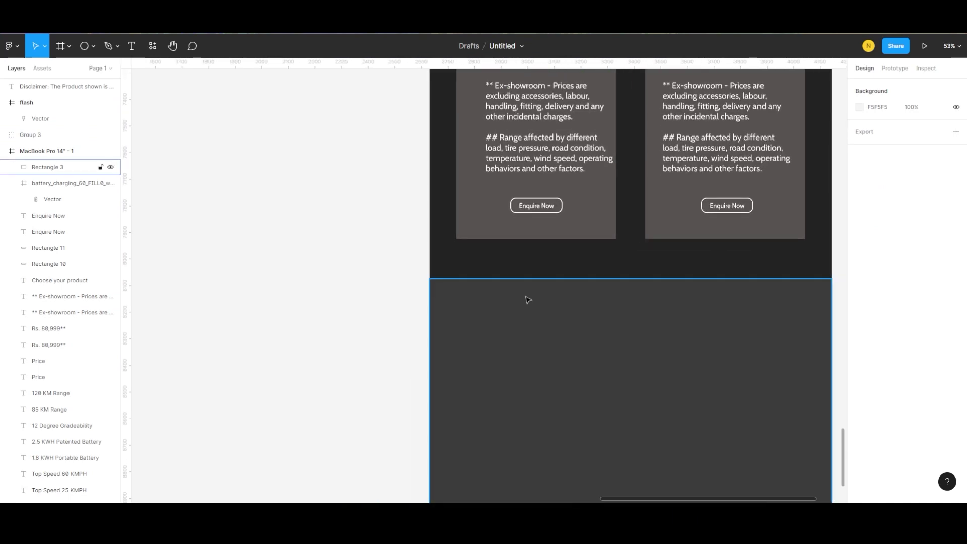
scroll(554, 294, "right", 2)
scroll(568, 296, "down", 1)
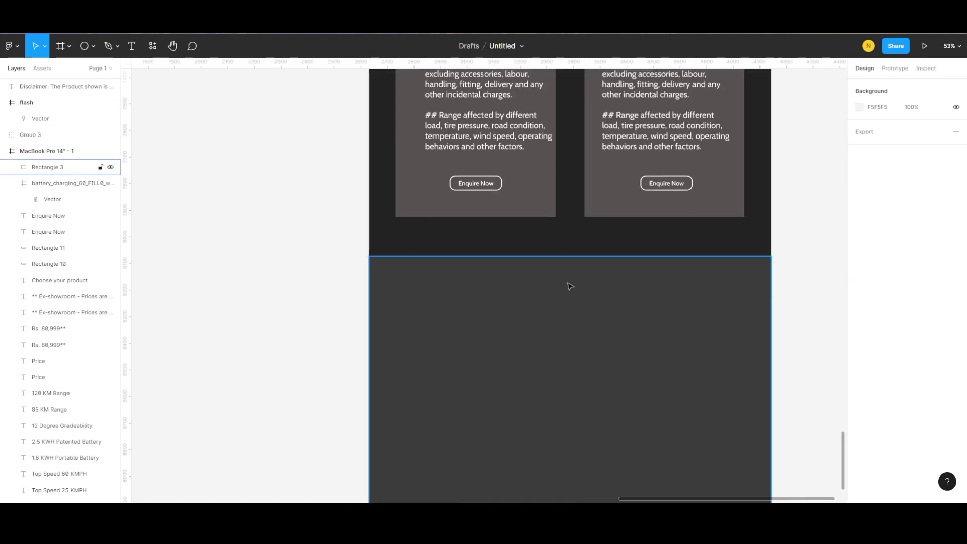
scroll(574, 283, "down", 2)
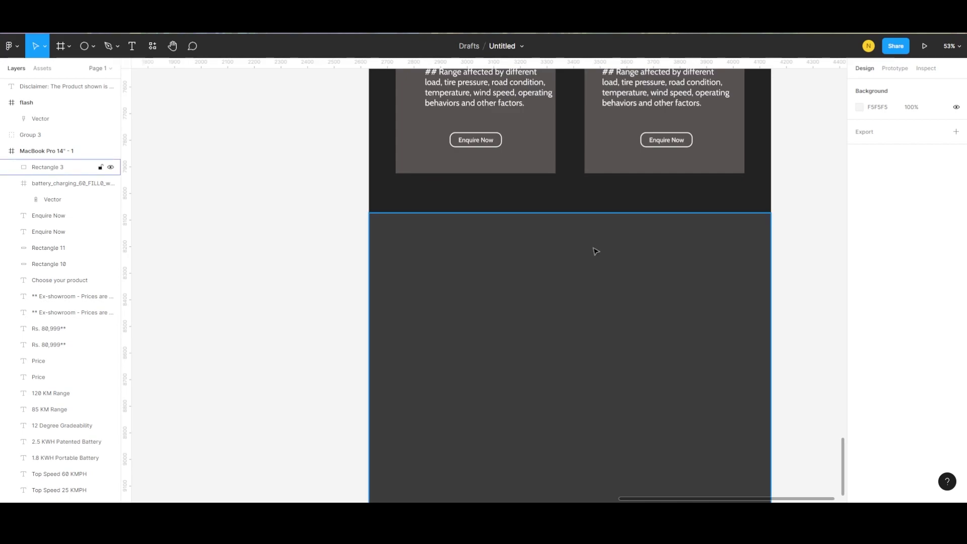
scroll(582, 243, "up", 2)
scroll(578, 242, "up", 2)
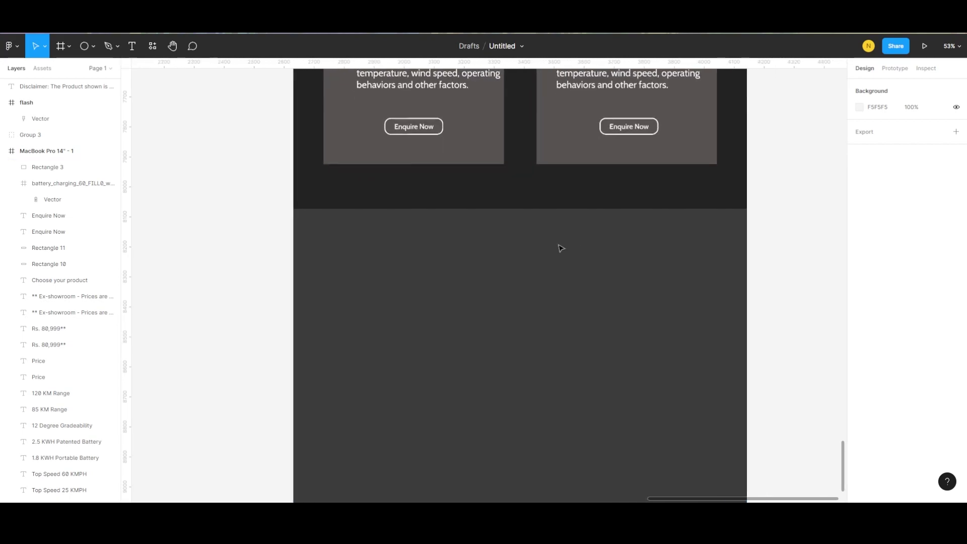
scroll(560, 249, "up", 2)
scroll(538, 248, "up", 1)
Step: Add a horizontally centred white 'Follow Us' heading at size 32 near the footer top
key("t")
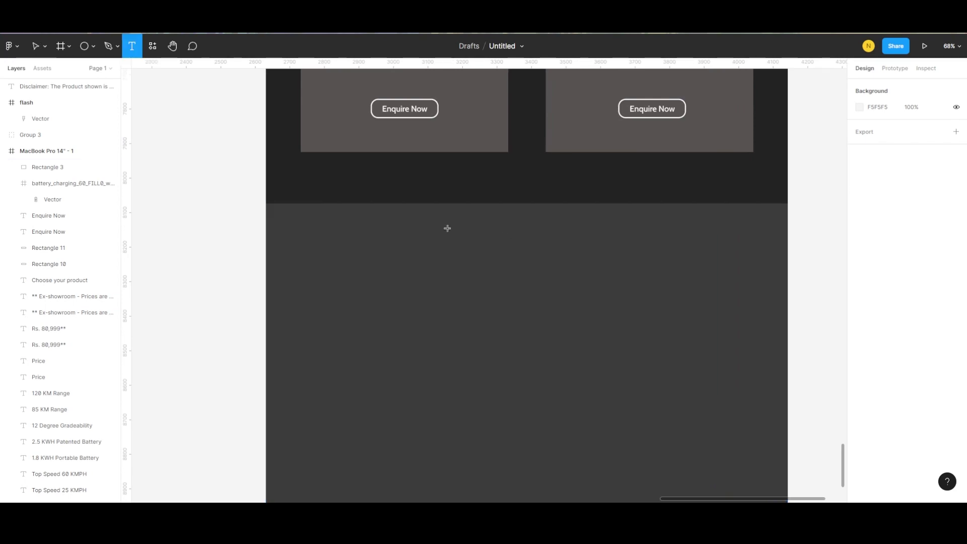
left_click(448, 227)
type("Follow Us")
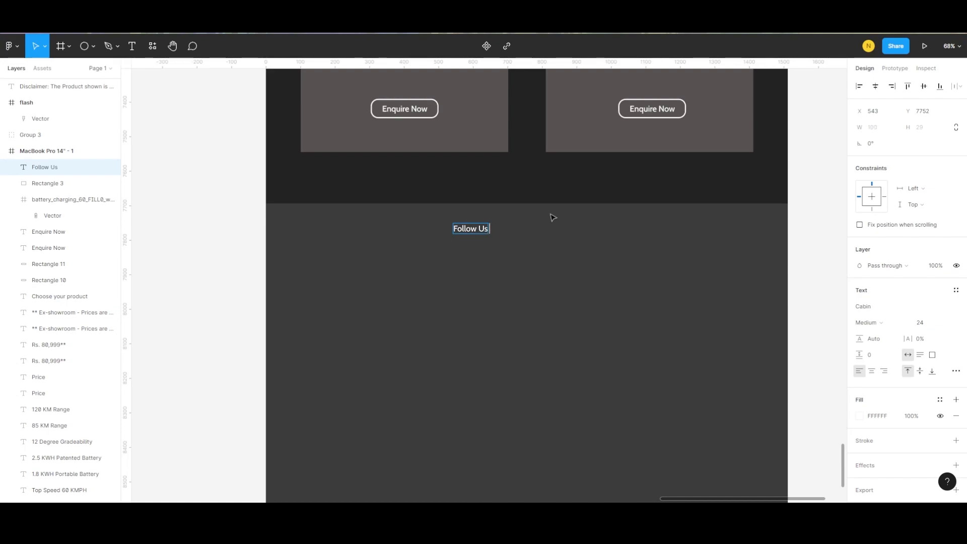
key("Escape")
key("alt+h")
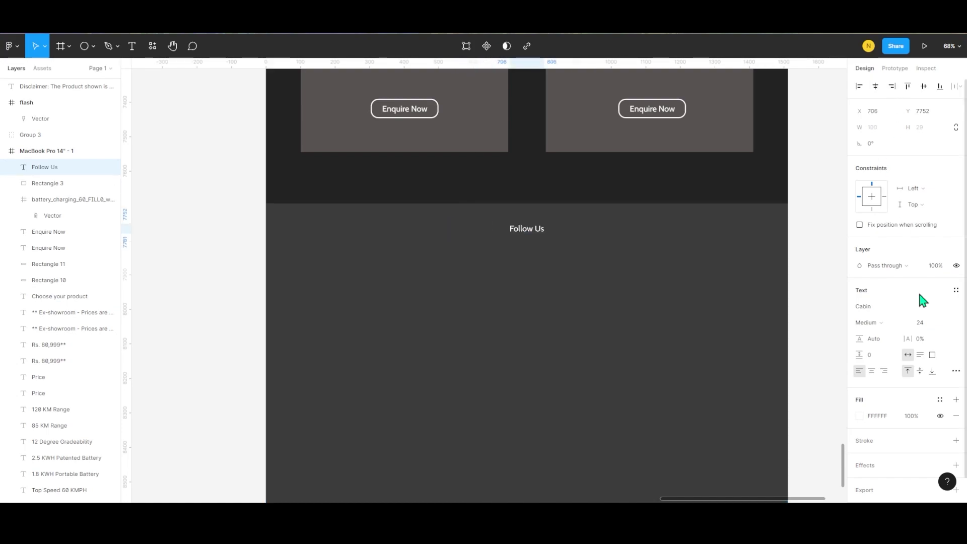
left_click(948, 328)
left_click(932, 347)
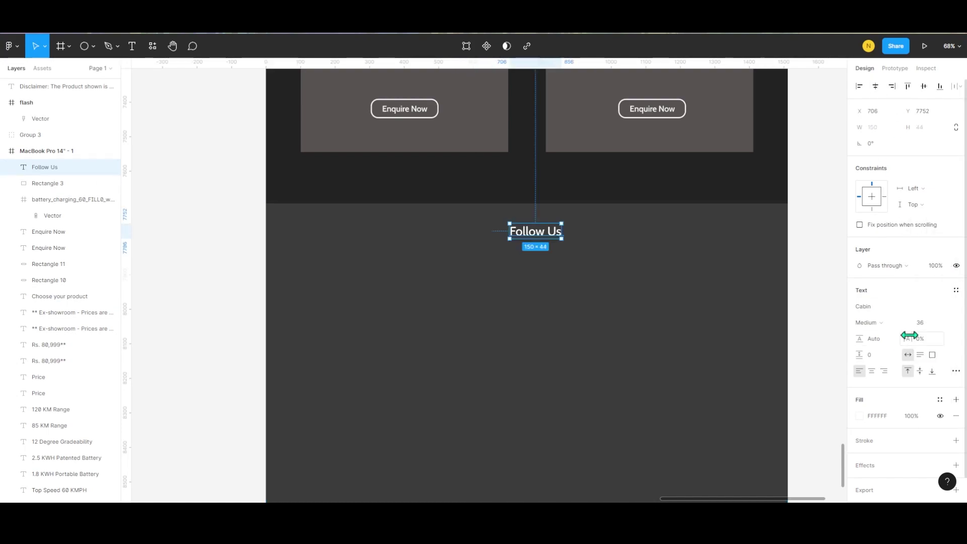
left_click(948, 328)
left_click(931, 311)
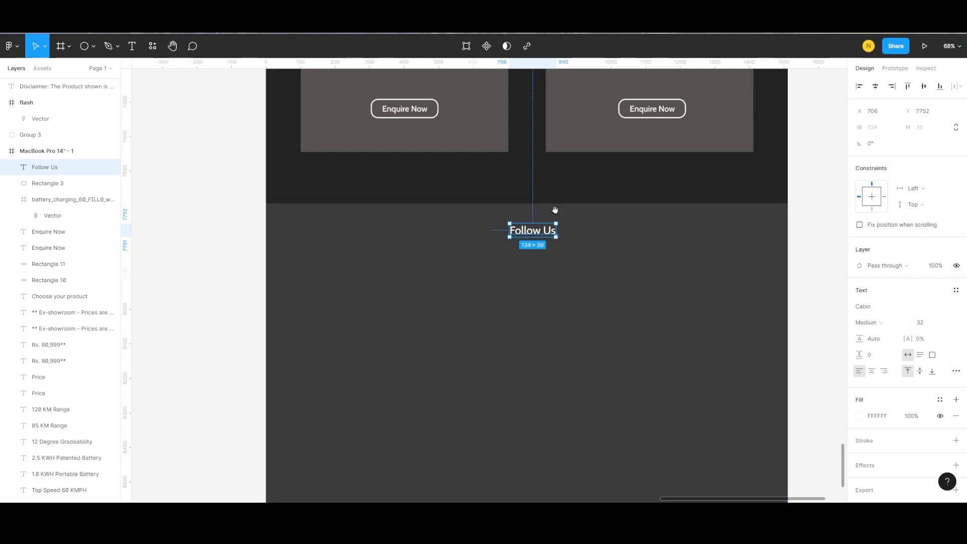
left_click(561, 322)
left_click(530, 228)
left_click_drag(530, 227, 536, 233)
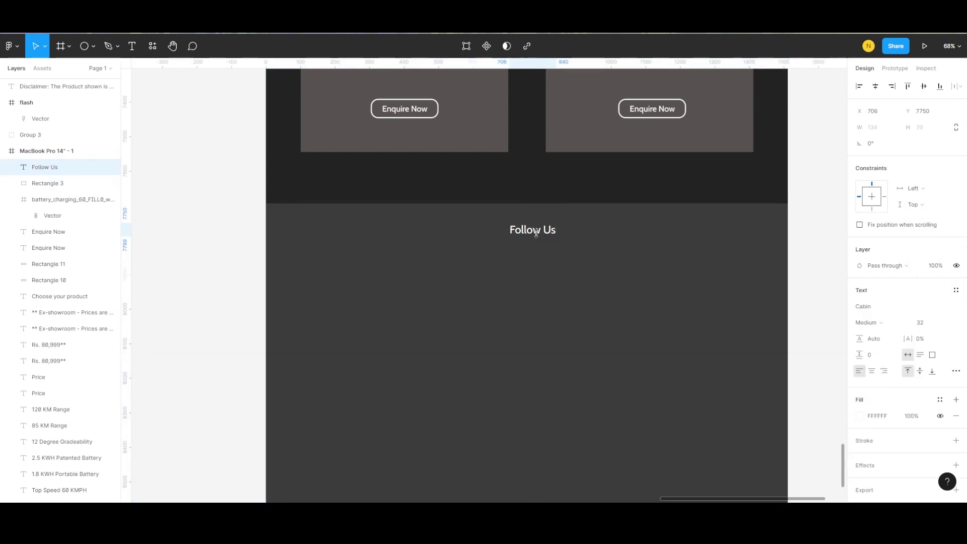
left_click(514, 266)
Step: Draw a white horizontal divider line with round ends under 'Follow Us'
key("l")
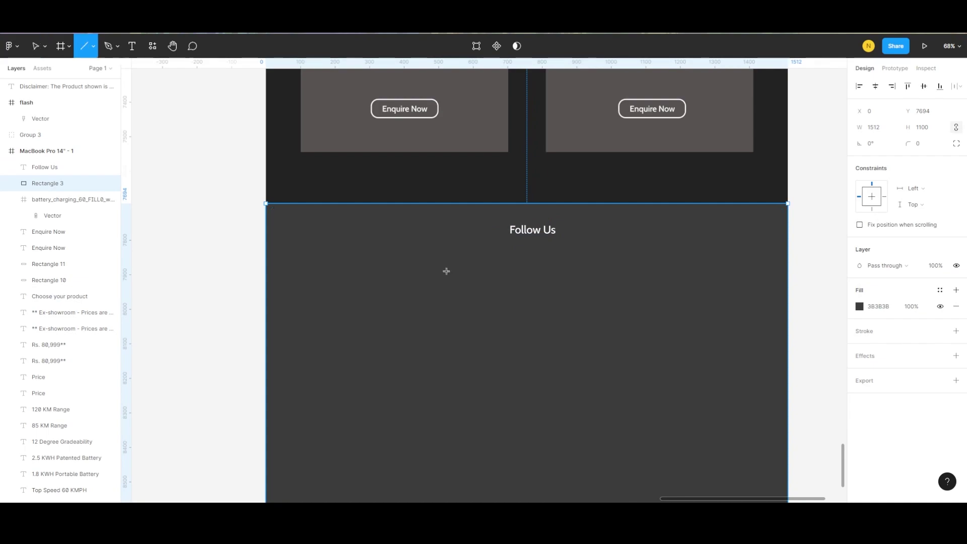
left_click_drag(329, 261, 756, 262)
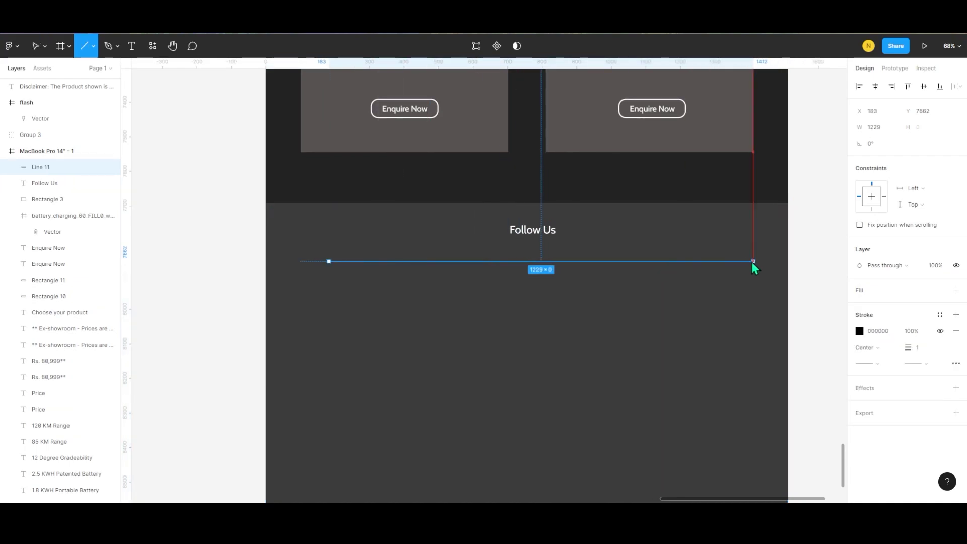
scroll(670, 252, "down", 3, "ctrl")
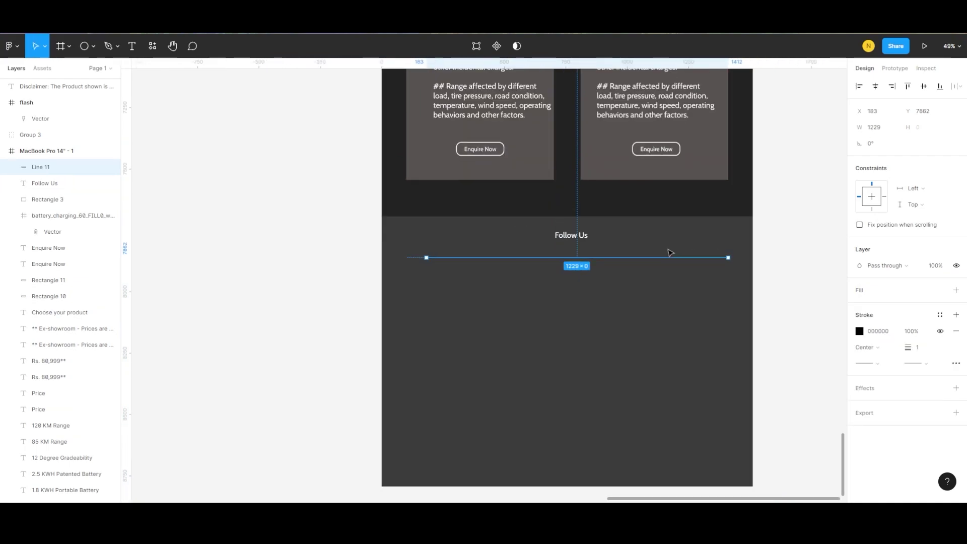
left_click(859, 331)
left_click(866, 364)
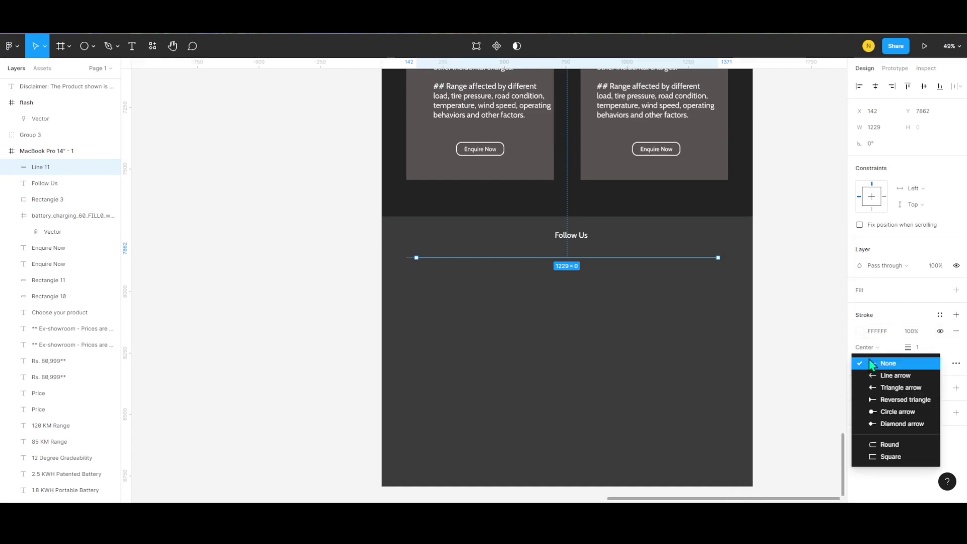
left_click(884, 443)
left_click(466, 328)
scroll(396, 298, "up", 3, "ctrl")
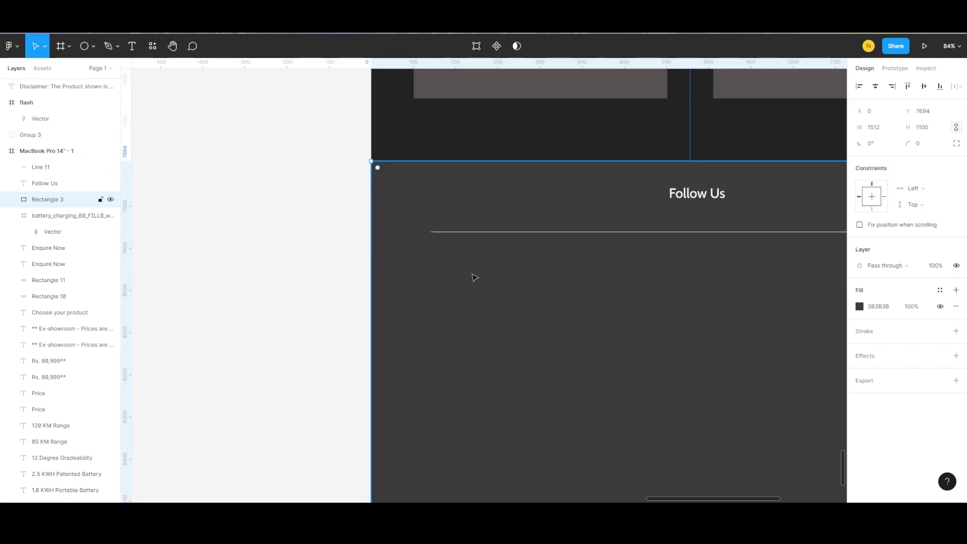
scroll(473, 277, "down", 5, "ctrl")
scroll(483, 179, "down", 3)
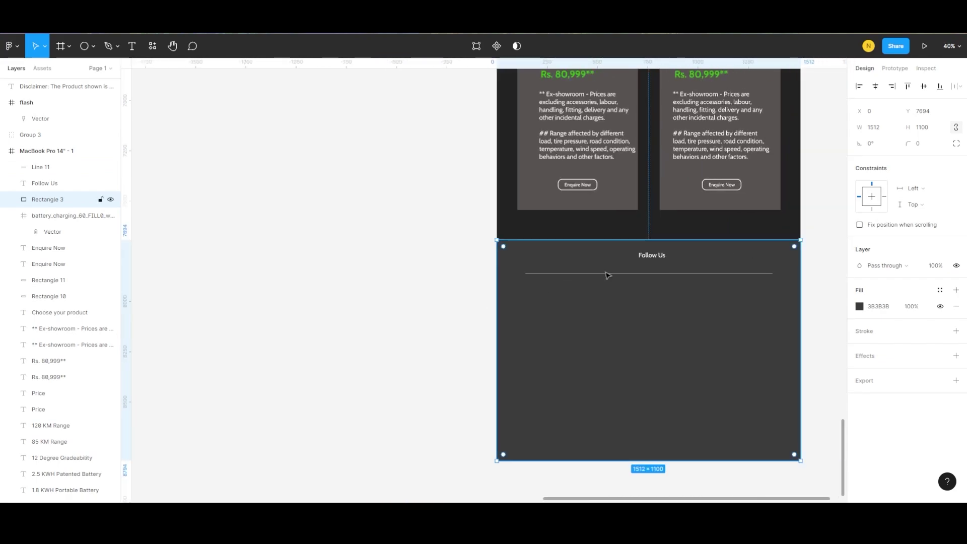
Step: Extend the divider's right end so the line spans about 1270 wide
key("Escape")
scroll(582, 285, "up", 5, "ctrl")
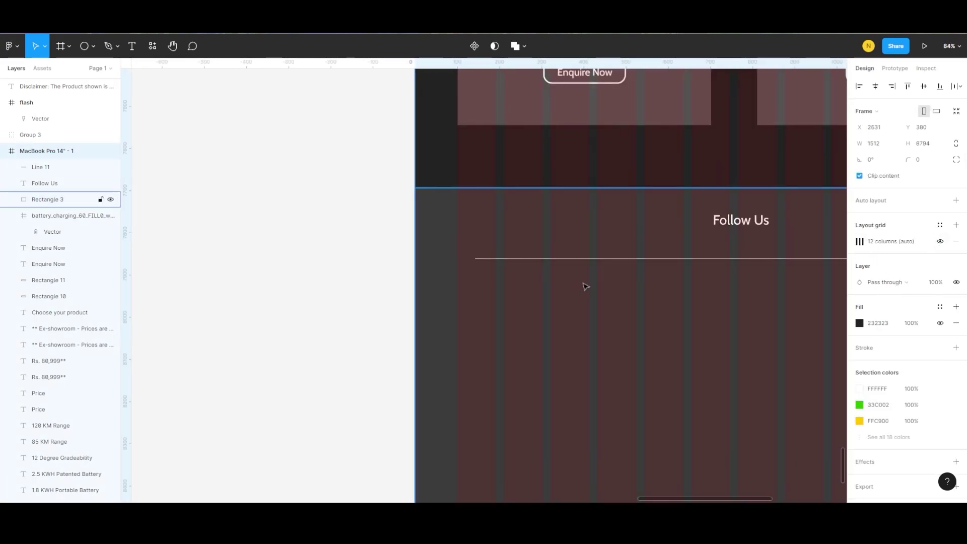
scroll(583, 284, "right", 5)
scroll(509, 274, "left", 1)
scroll(366, 263, "right", 1)
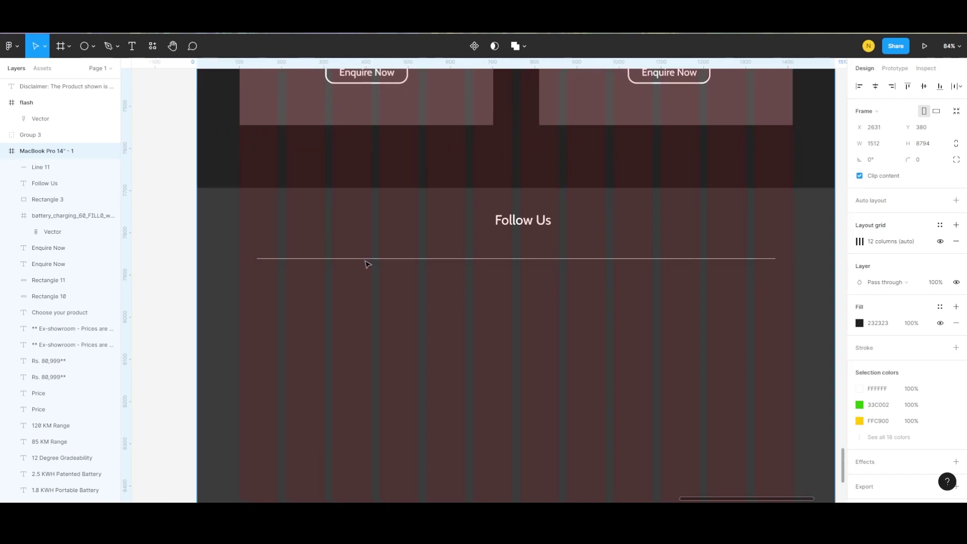
left_click(362, 260)
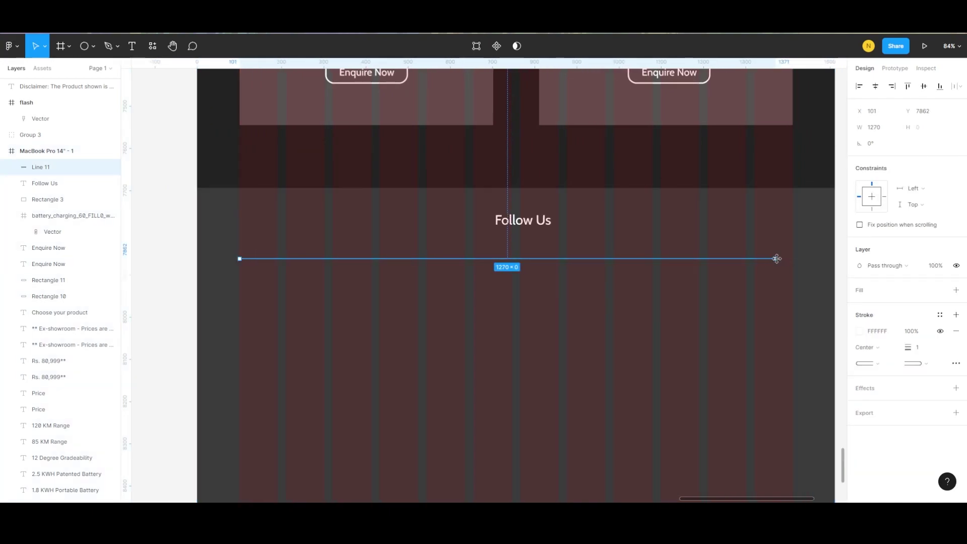
left_click_drag(775, 259, 793, 259)
left_click(530, 299)
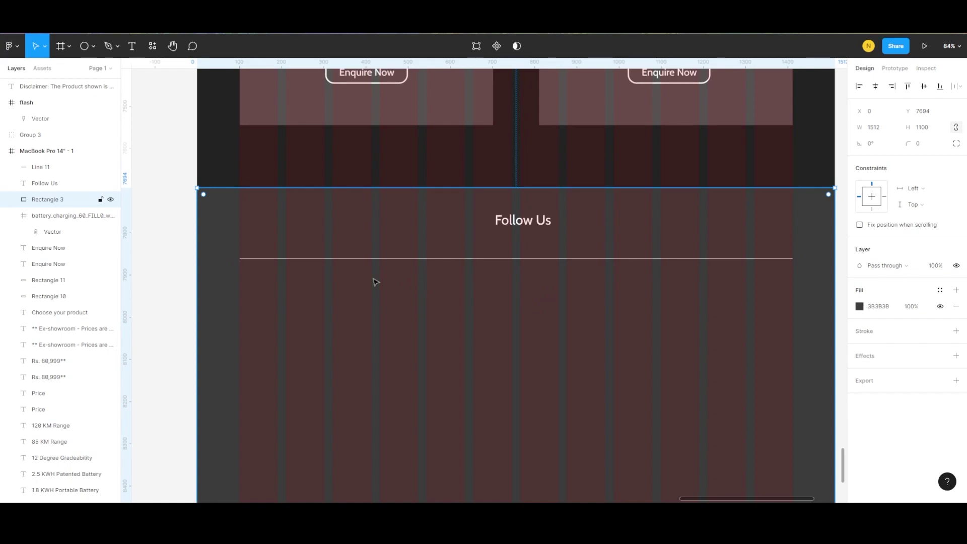
scroll(352, 281, "down", 1, "ctrl")
scroll(340, 281, "left", 2)
scroll(362, 283, "left", 1)
scroll(323, 287, "up", 3, "ctrl")
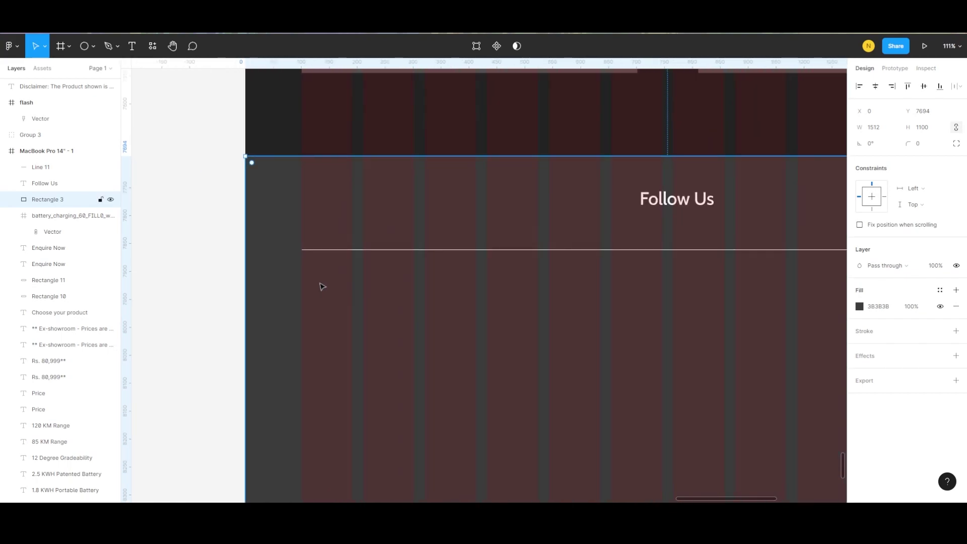
Step: Add a white 'PURE' wordmark text below the divider
key("t")
left_click(300, 273)
type("PURE")
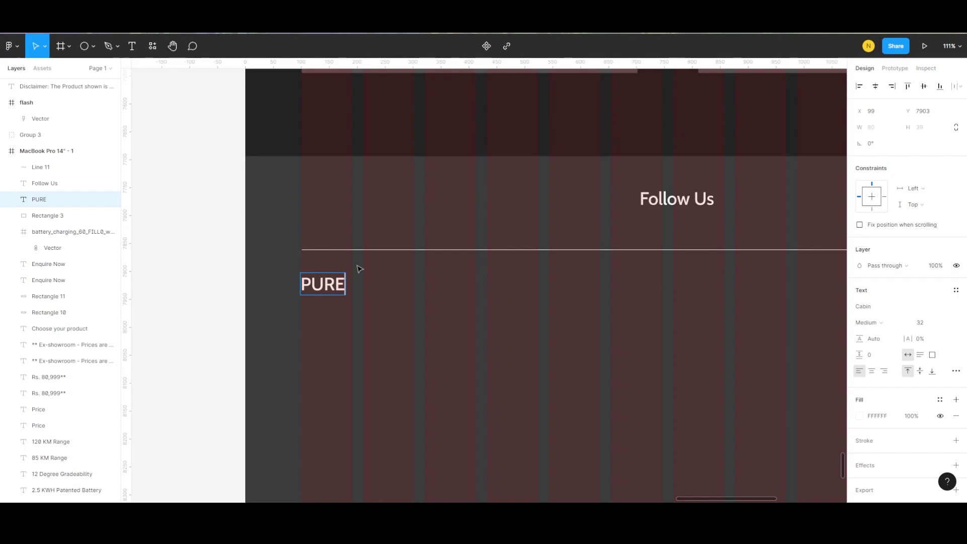
key("Escape")
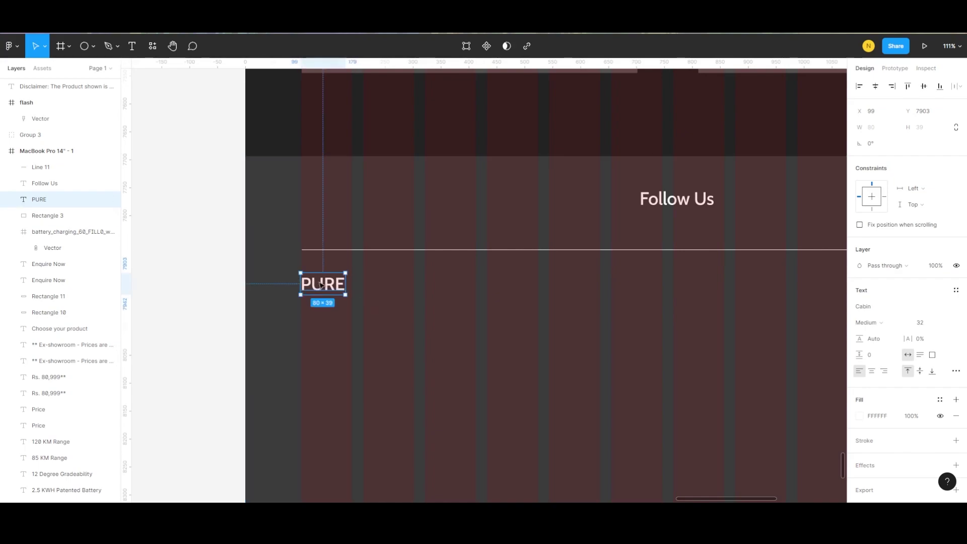
left_click_drag(321, 285, 340, 283)
scroll(339, 282, "down", 5, "ctrl")
scroll(485, 225, "up", 10)
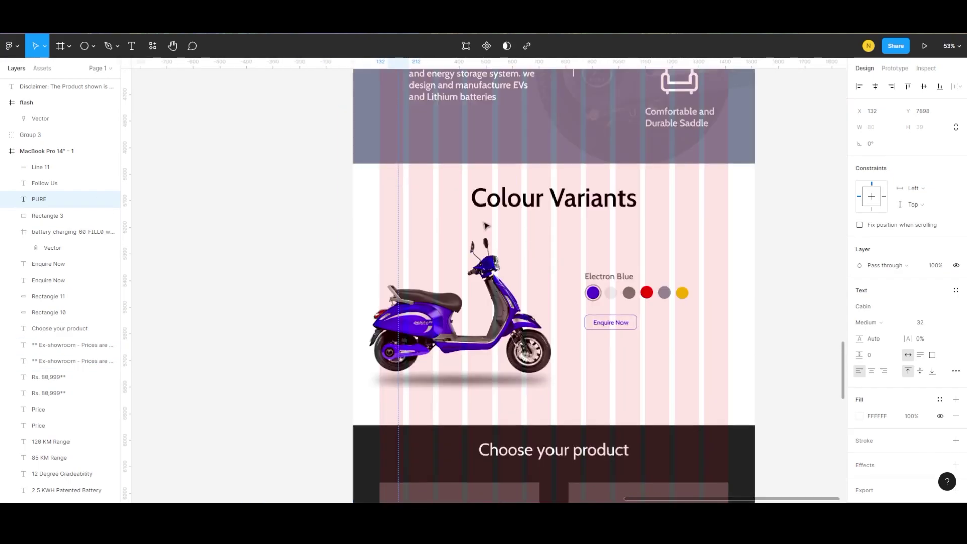
scroll(670, 191, "up", 3)
scroll(691, 185, "right", 2)
scroll(676, 160, "up", 2)
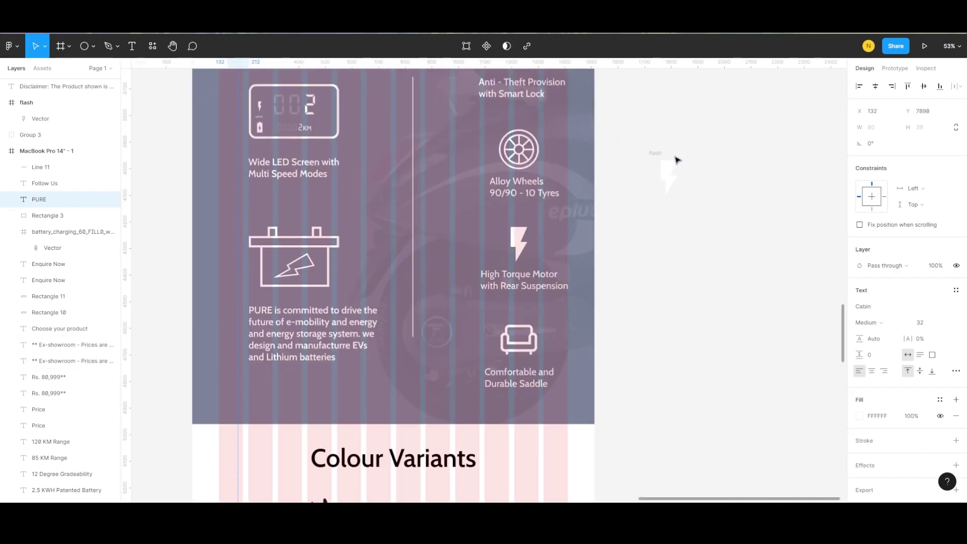
Step: Paste the flash lightning bolt into the footer, shrunk to about 12×25 beside 'PURE'
left_click(672, 169)
scroll(425, 252, "down", 5)
scroll(299, 285, "down", 8)
scroll(389, 360, "left", 3)
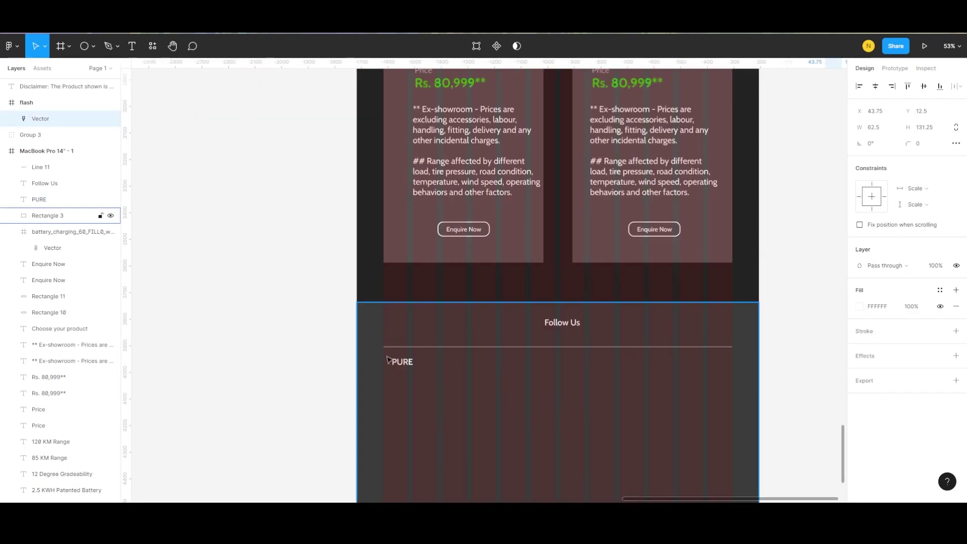
scroll(387, 359, "up", 5, "ctrl")
scroll(414, 319, "down", 3)
left_click(309, 300)
key("ctrl+v")
left_click_drag(481, 262, 321, 220)
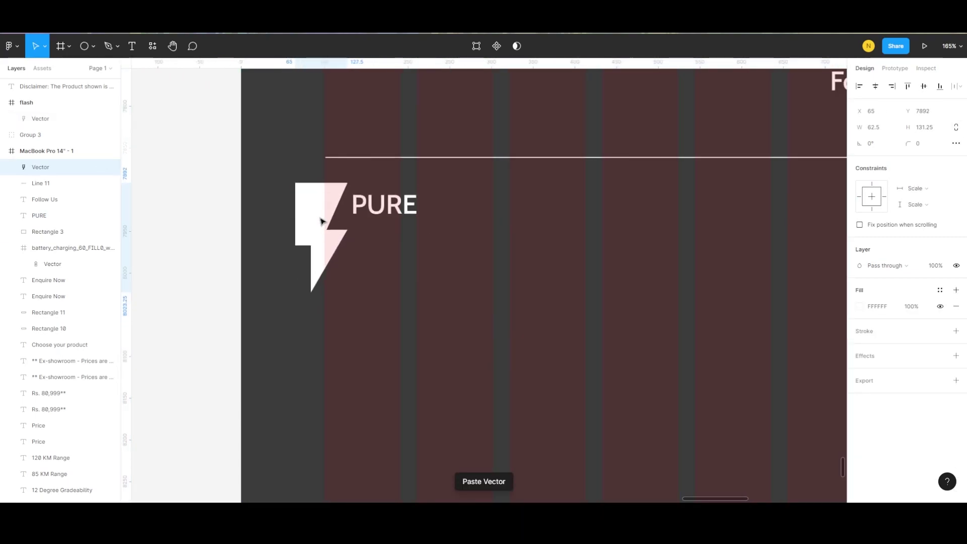
mouse_move(295, 293)
left_mouse_down()
mouse_move(299, 214)
mouse_move(338, 209)
left_mouse_up()
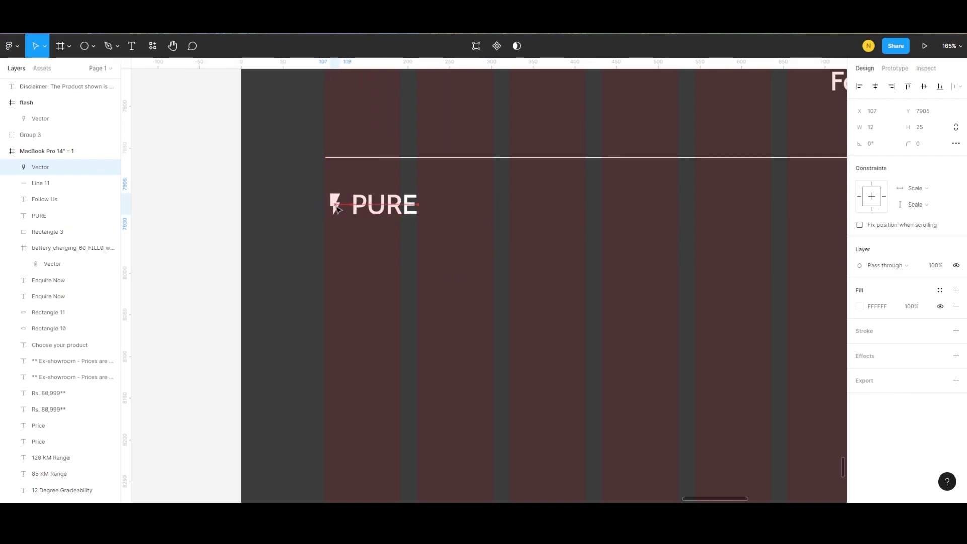
left_click(349, 230)
scroll(410, 278, "down", 2)
scroll(392, 242, "up", 4)
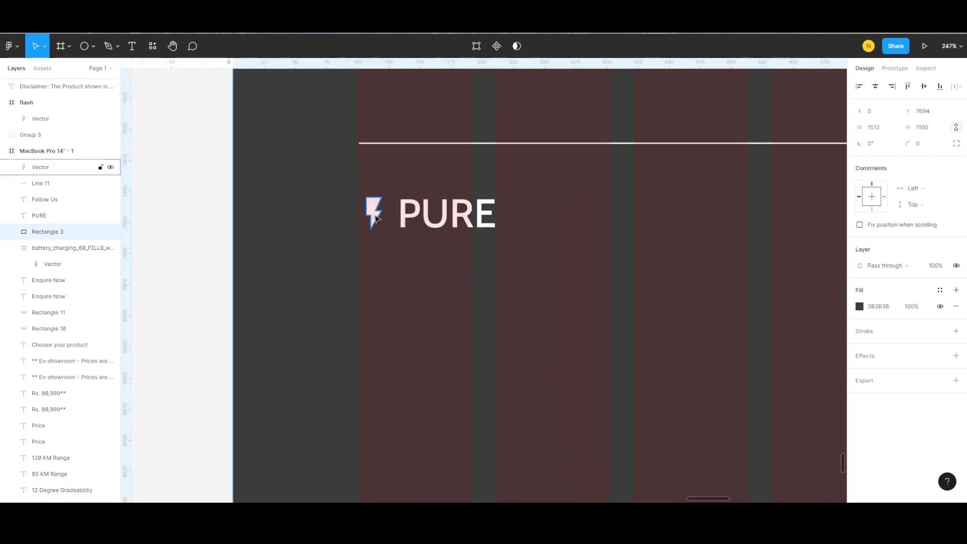
Step: Nudge the small lightning bolt closer to the left of 'PURE'
left_click(375, 217)
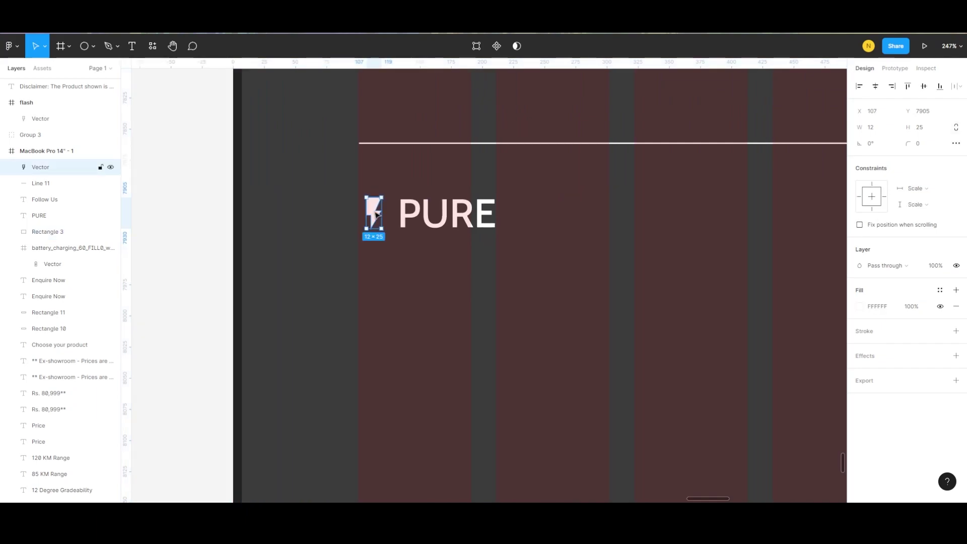
left_click(375, 214)
left_click_drag(375, 214, 384, 212)
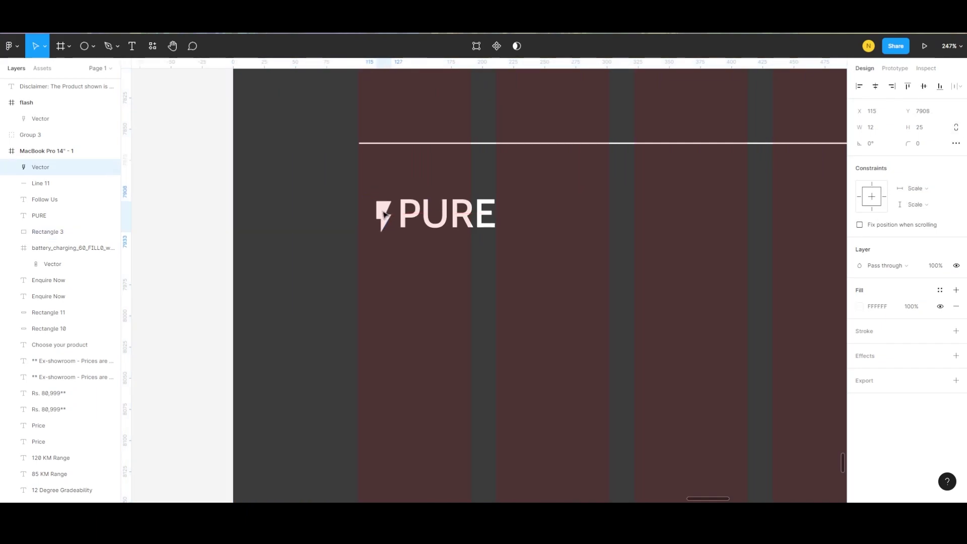
left_click(428, 289)
scroll(436, 244, "down", 4)
scroll(436, 244, "down", 1)
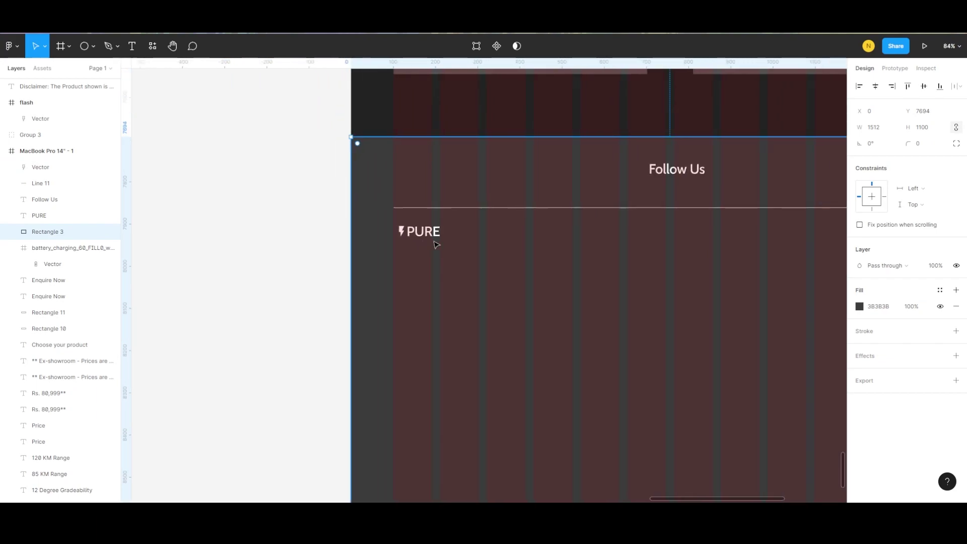
scroll(436, 245, "down", 1)
scroll(434, 244, "down", 3)
scroll(434, 244, "up", 5)
scroll(354, 202, "left", 5)
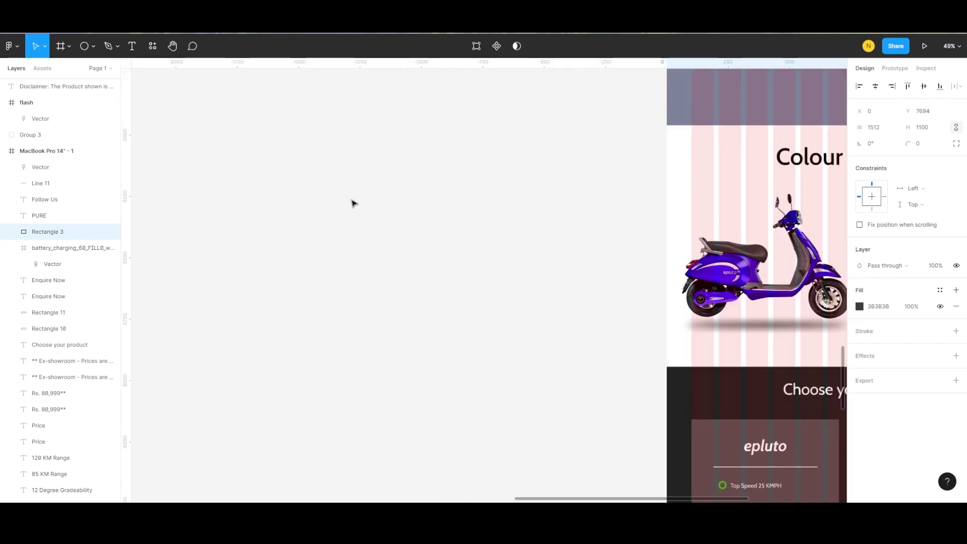
scroll(302, 190, "up", 5)
scroll(306, 190, "left", 5)
scroll(298, 188, "down", 5)
Step: Move Frame 1, holding the source text, beside the landing page
scroll(240, 185, "down", 3)
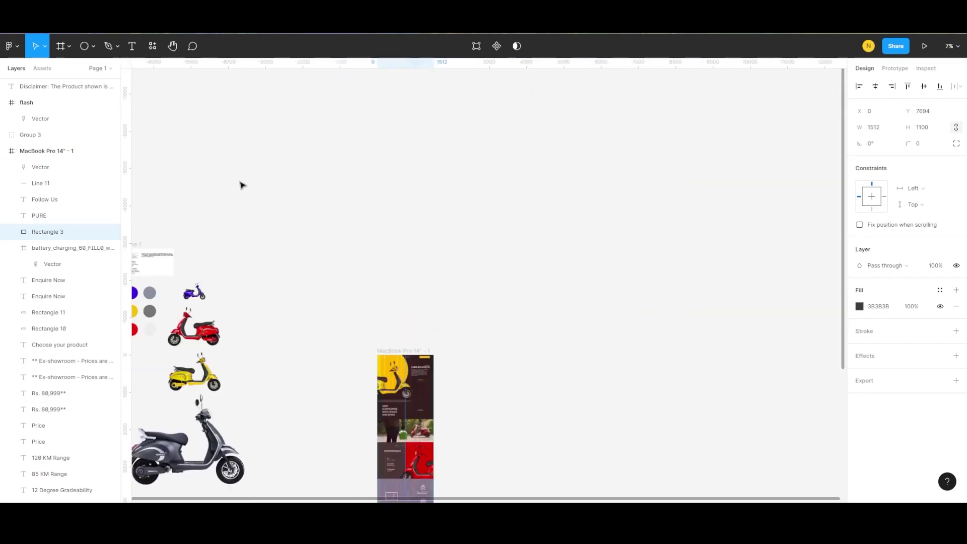
scroll(247, 222, "left", 5)
left_click(309, 262)
scroll(309, 262, "down", 3)
mouse_move(318, 209)
left_mouse_down()
mouse_move(484, 455)
mouse_move(476, 471)
left_mouse_up()
scroll(527, 384, "up", 5)
scroll(401, 324, "down", 3)
scroll(332, 184, "up", 5)
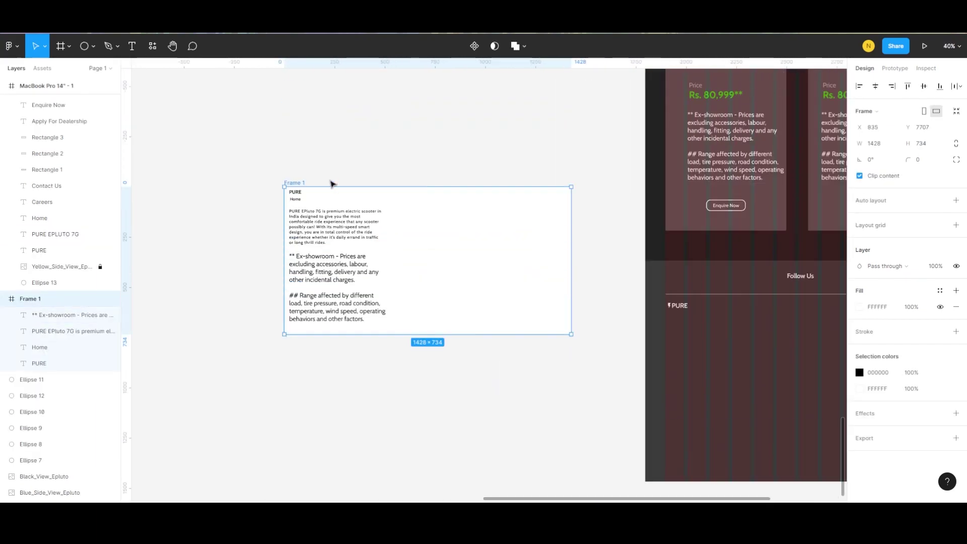
Step: Copy the PURE EPluto 7G description paragraph and paste it under the footer's PURE logo
left_click(307, 236)
key("ctrl+c")
scroll(650, 325, "up", 5)
left_click(458, 335)
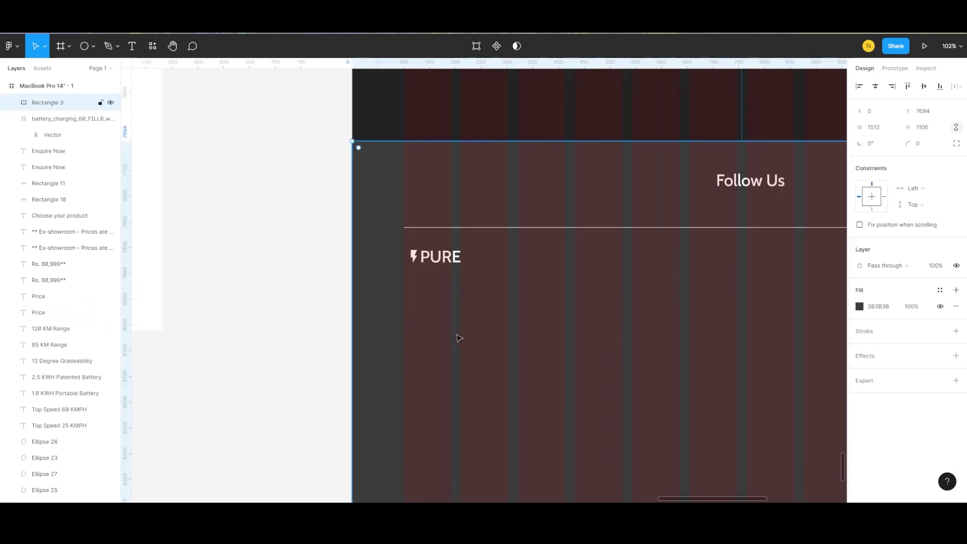
key("ctrl+v")
left_click_drag(427, 281, 485, 331)
Step: Make the description text white (FFFFFF) at font size 16
left_click(860, 415)
left_click_drag(747, 359, 705, 218)
left_click(837, 239)
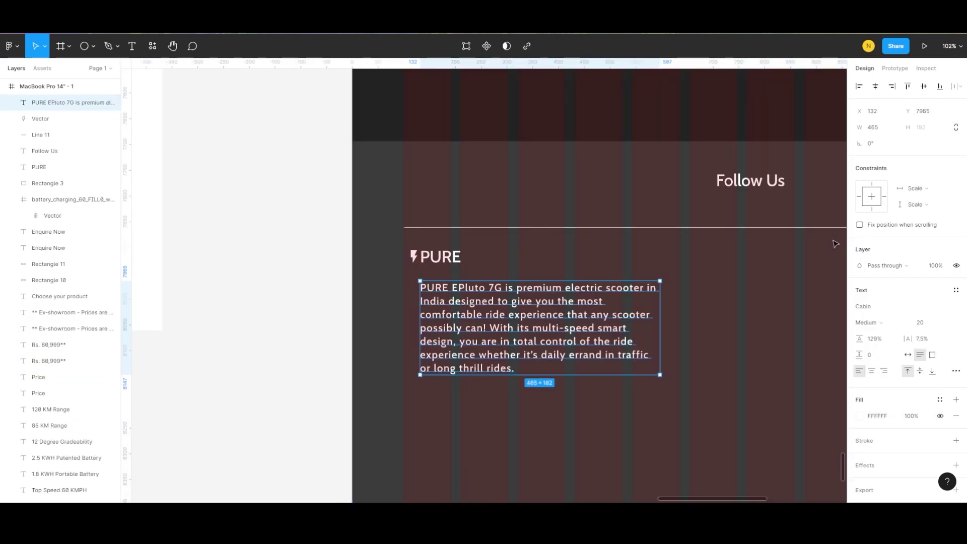
left_click(941, 323)
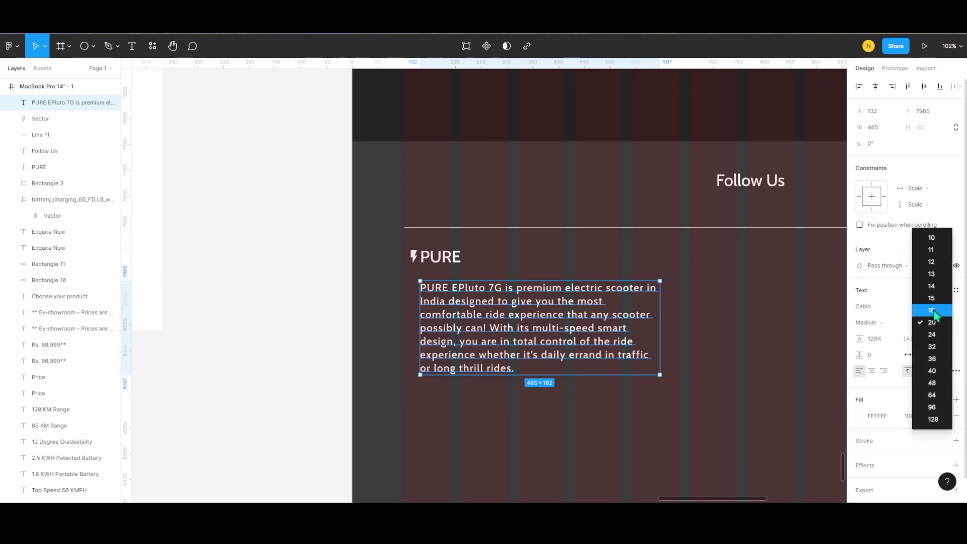
left_click(941, 311)
left_click(575, 366)
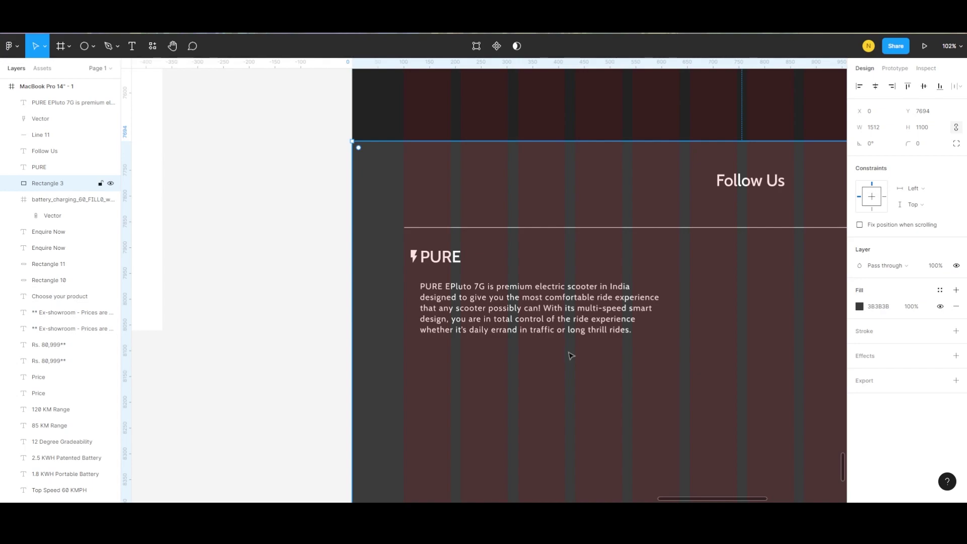
scroll(641, 338, "down", 5, "ctrl")
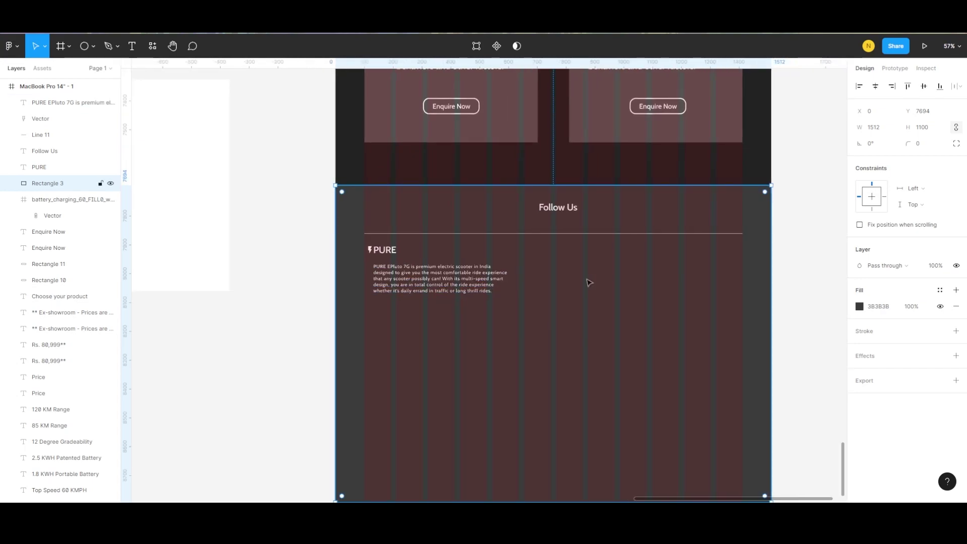
Step: Type an 'OUR PRODUCTS' heading and Alt-drag a duplicate to its right as a second column
key("t")
left_click(579, 245)
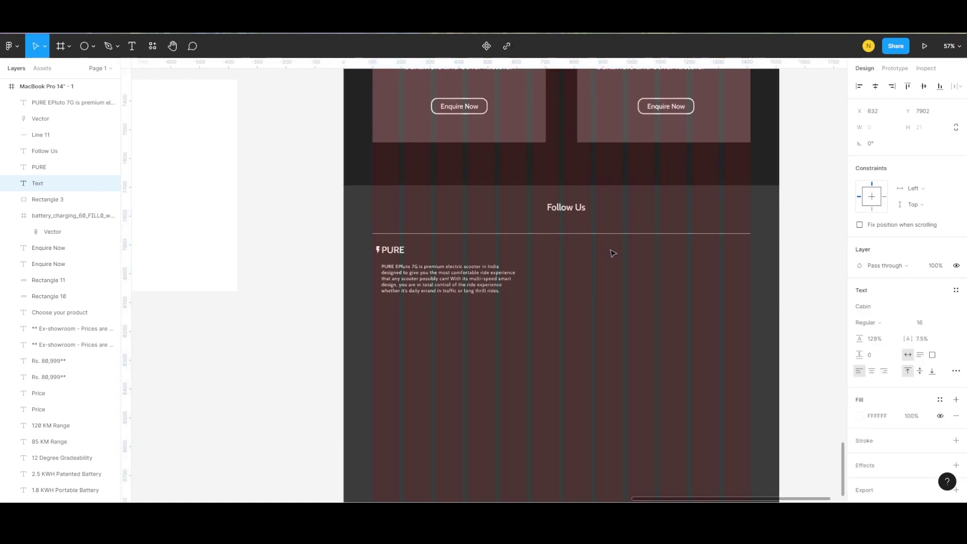
scroll(611, 253, "up", 5, "ctrl")
scroll(610, 253, "up", 3, "ctrl")
type("OUR")
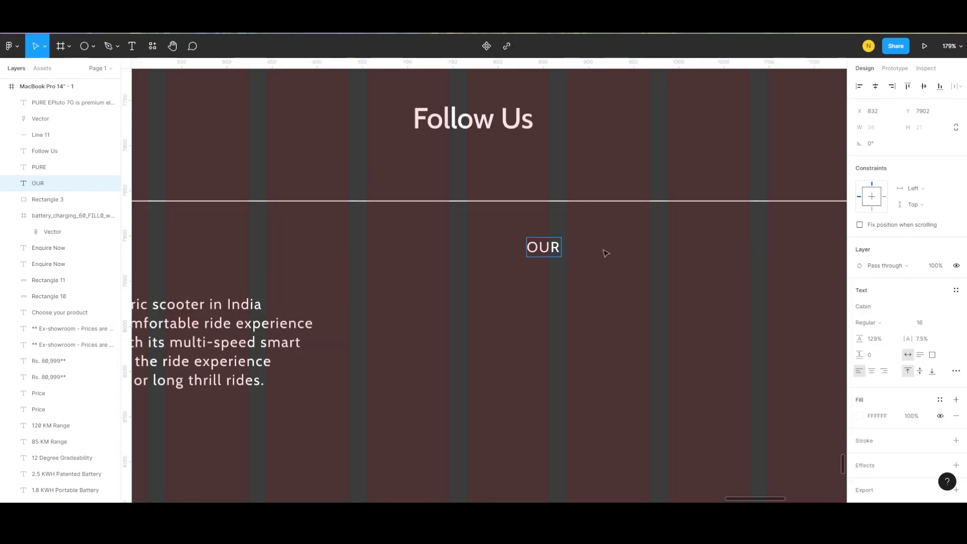
type("PRODUCTS")
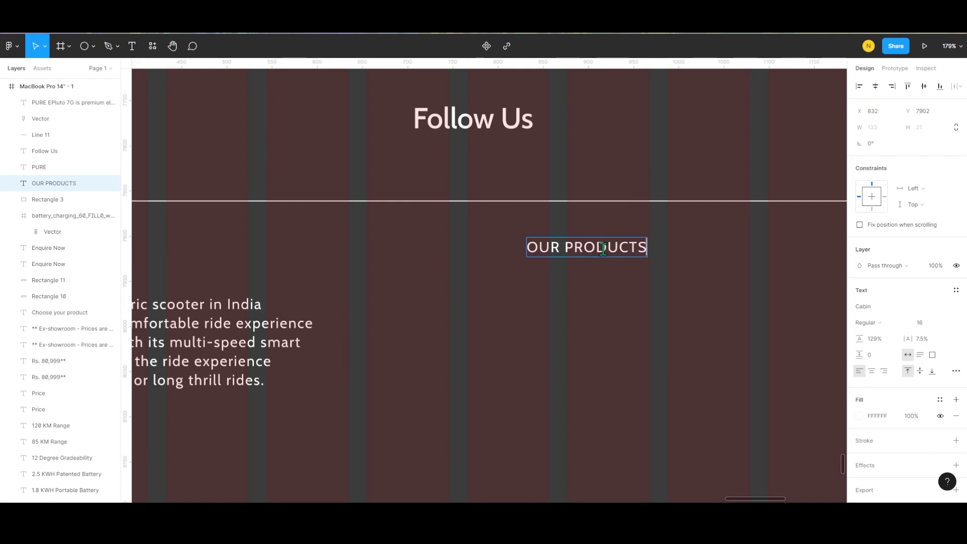
key("Escape")
scroll(634, 274, "down", 2, "ctrl")
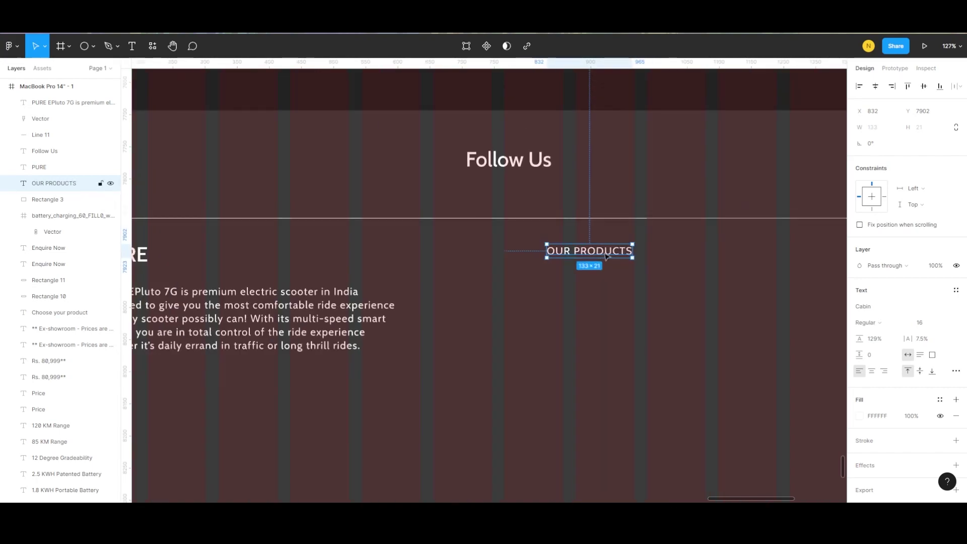
left_click_drag(602, 252, 721, 255, "alt")
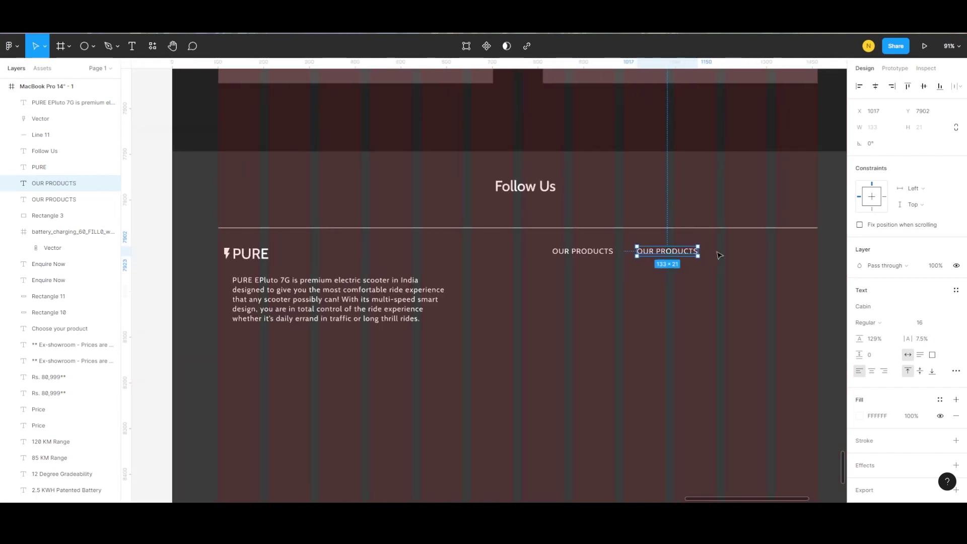
Step: Start a product link text layer below the first 'OUR PRODUCTS' heading
scroll(518, 263, "up", 4, "ctrl")
scroll(519, 264, "left", 2)
key("t")
left_click(510, 262)
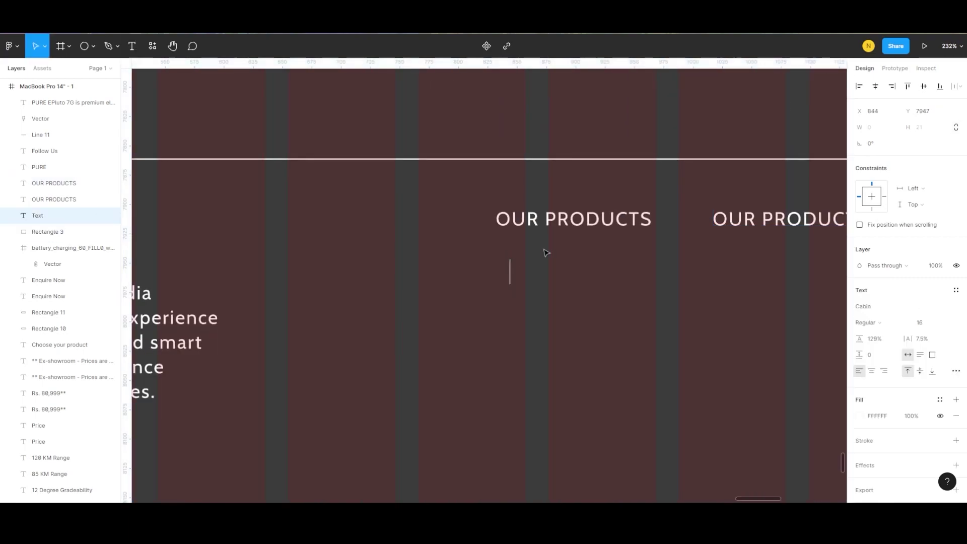
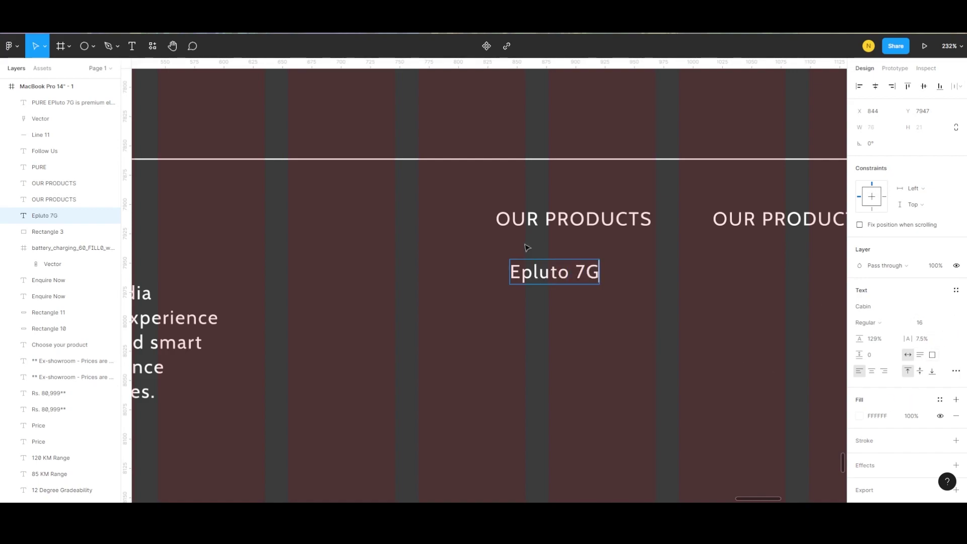
Step: Set the OUR PRODUCTS heading to font size 24
key("Escape")
key("shift+Tab")
left_click(947, 323)
left_click(929, 359)
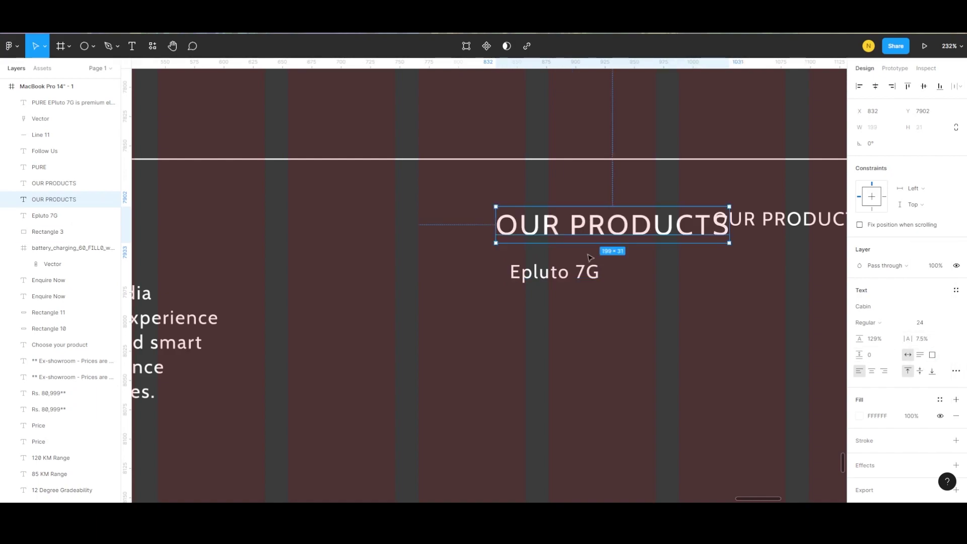
scroll(602, 237, "down", 3)
Step: Delete the duplicate OUR PRODUCTS heading
left_click(712, 225)
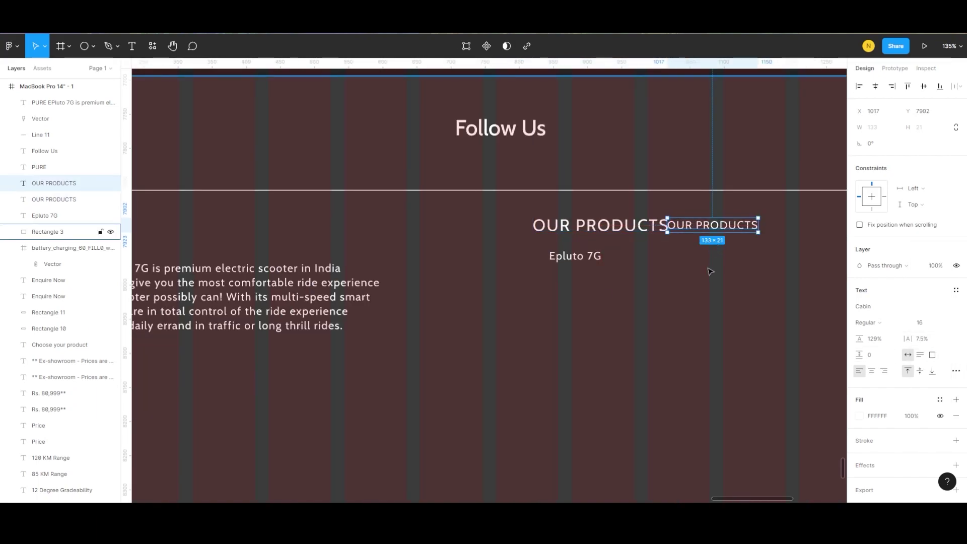
key("Delete")
left_click(575, 255)
scroll(630, 262, "down", 5)
scroll(630, 262, "up", 3)
scroll(630, 262, "down", 3)
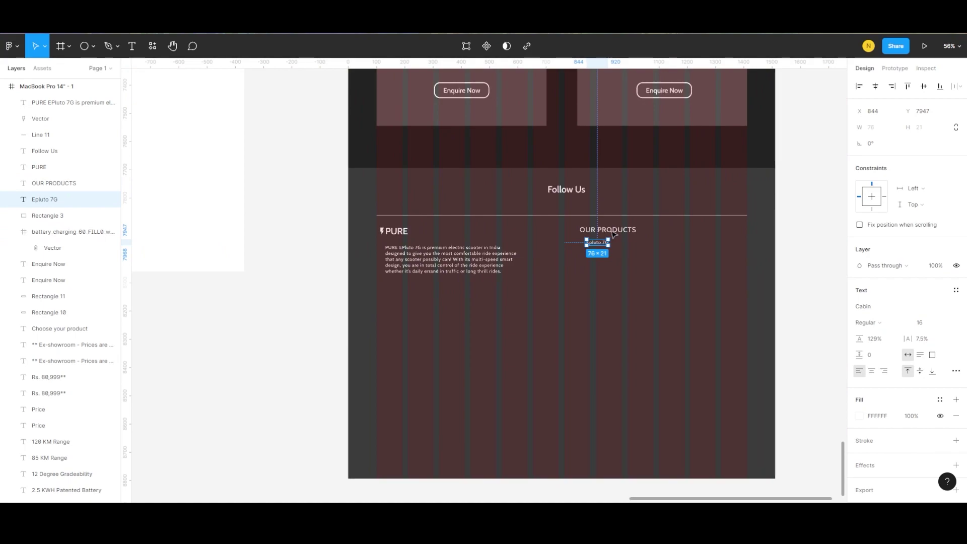
Step: Move OUR PRODUCTS into the footer's right column with Epluto 7G directly beneath it
left_click(401, 232)
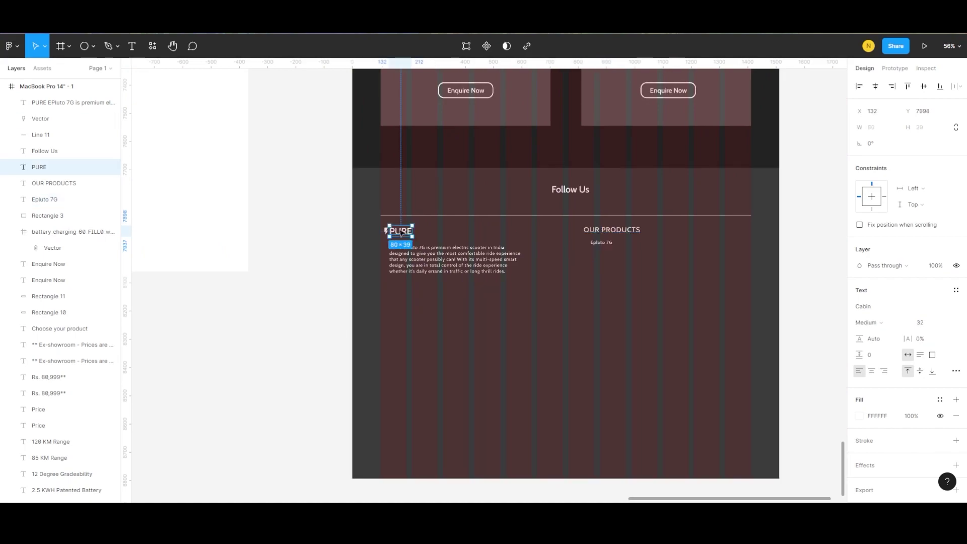
left_click(443, 227)
scroll(617, 230, "up", 5)
left_click_drag(610, 226, 579, 231)
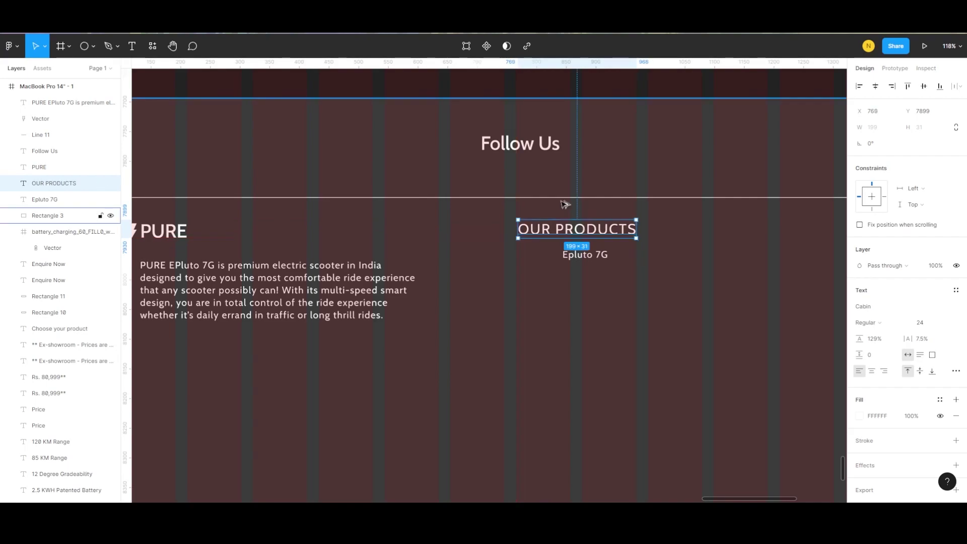
left_click(167, 230)
left_click(577, 229)
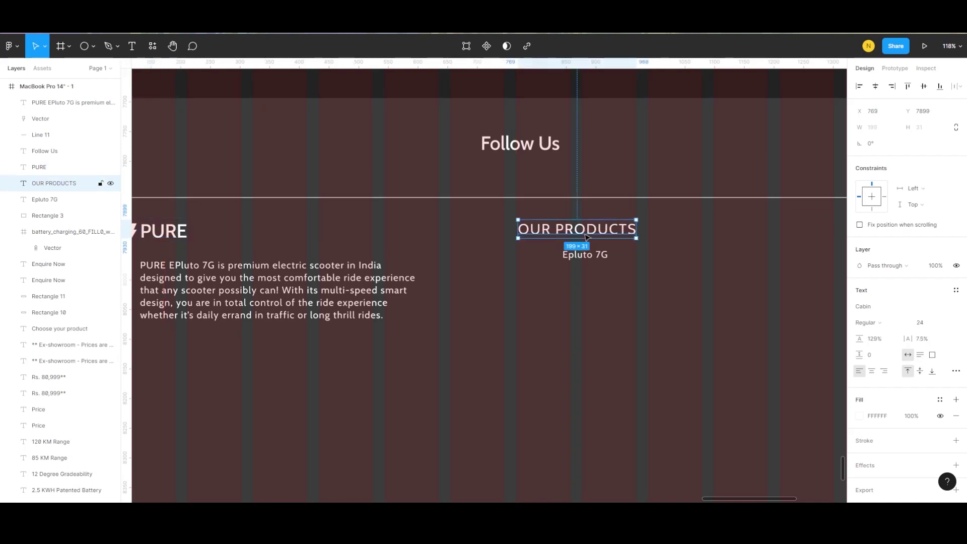
left_click_drag(579, 259, 538, 253)
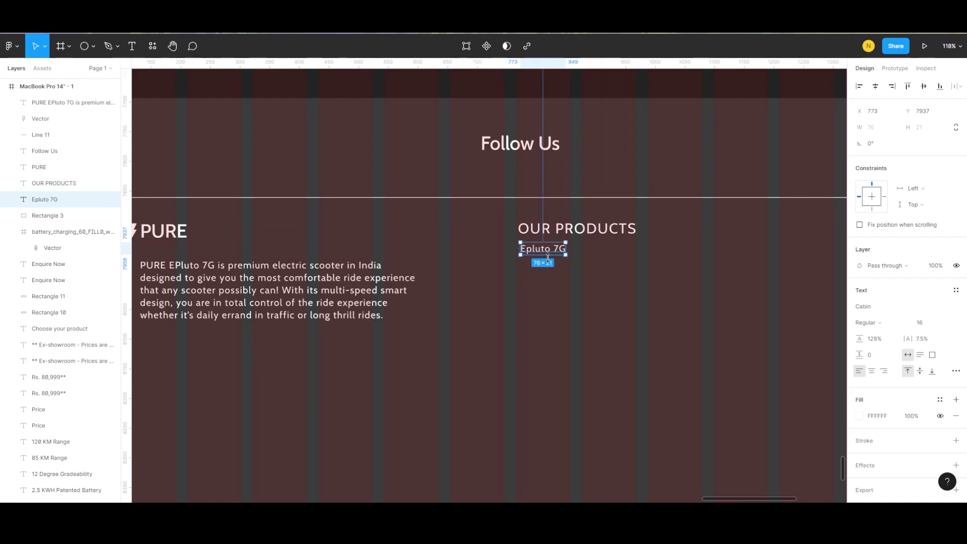
Step: Duplicate Epluto 7G twice below itself and widen the spacing between the three links
key("ctrl+d")
left_click_drag(557, 263, 563, 280)
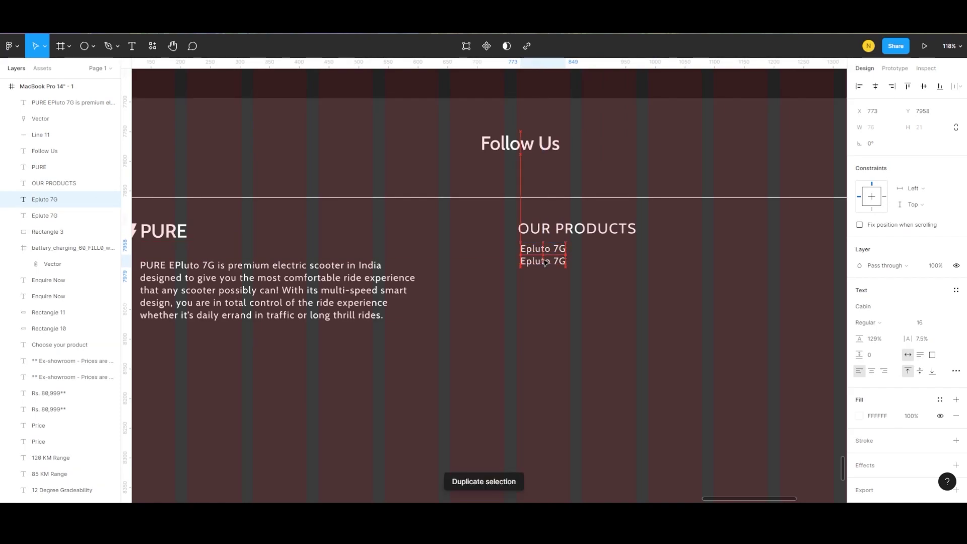
key("ctrl+d")
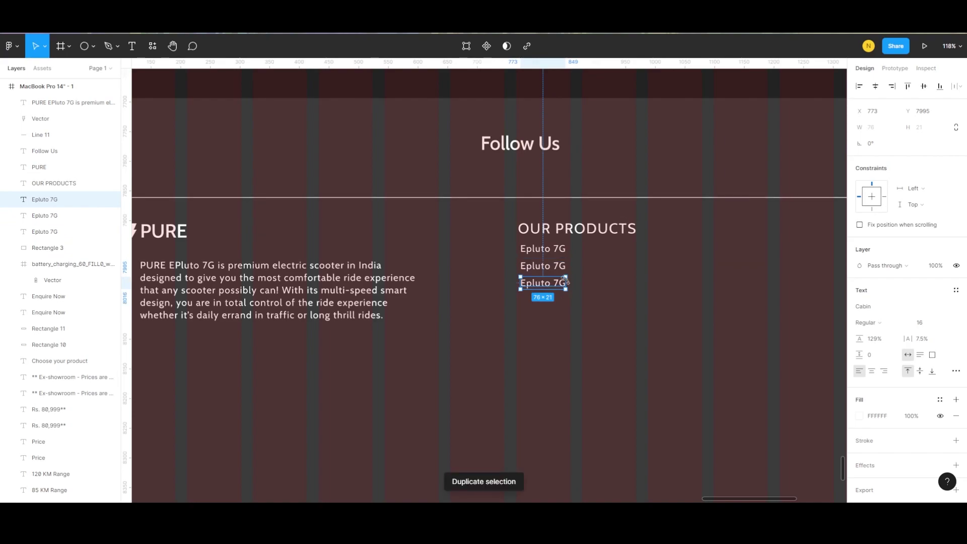
left_click(568, 330)
left_click(536, 265)
left_click(537, 285, "shift")
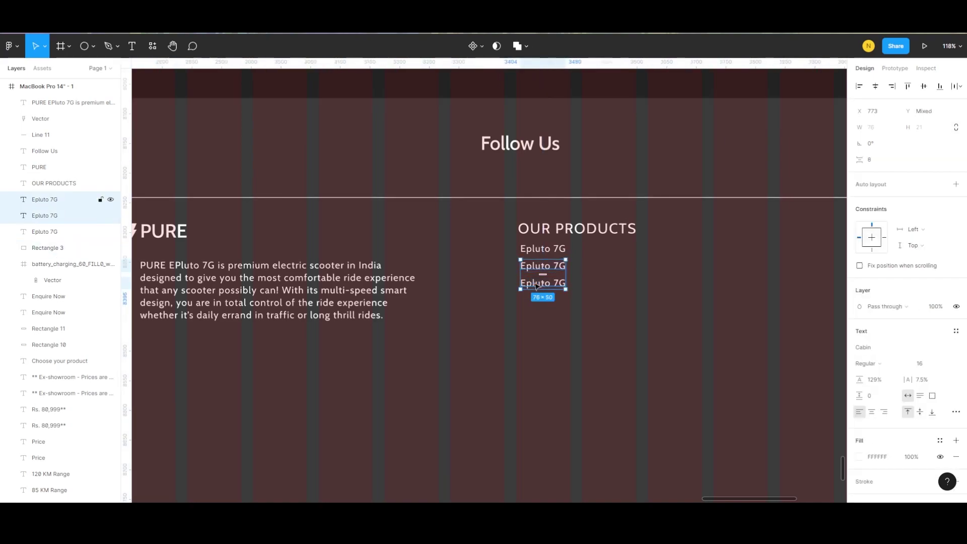
left_click_drag(549, 256, 549, 264)
left_click(529, 339)
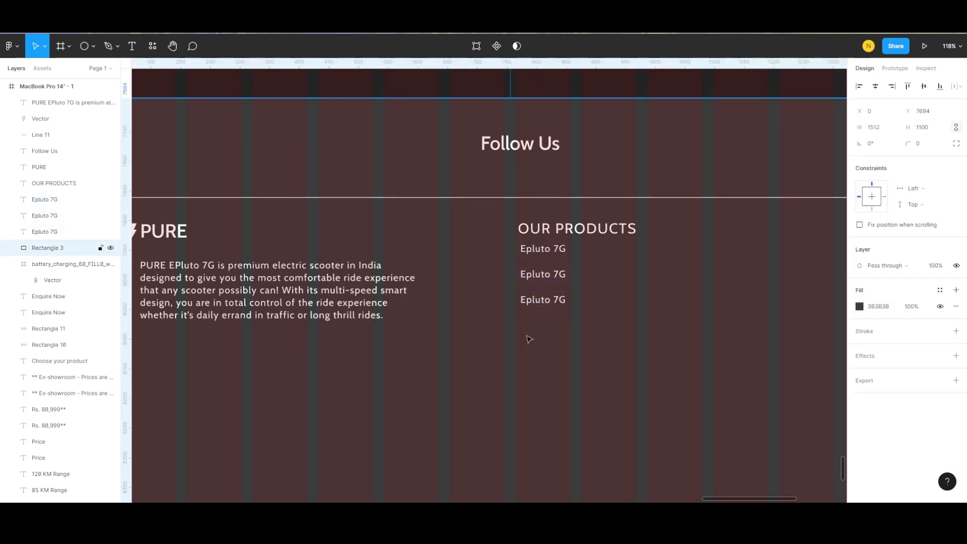
Step: Rename the two copies to Etrance Neo and Etryst 350
left_click(538, 275)
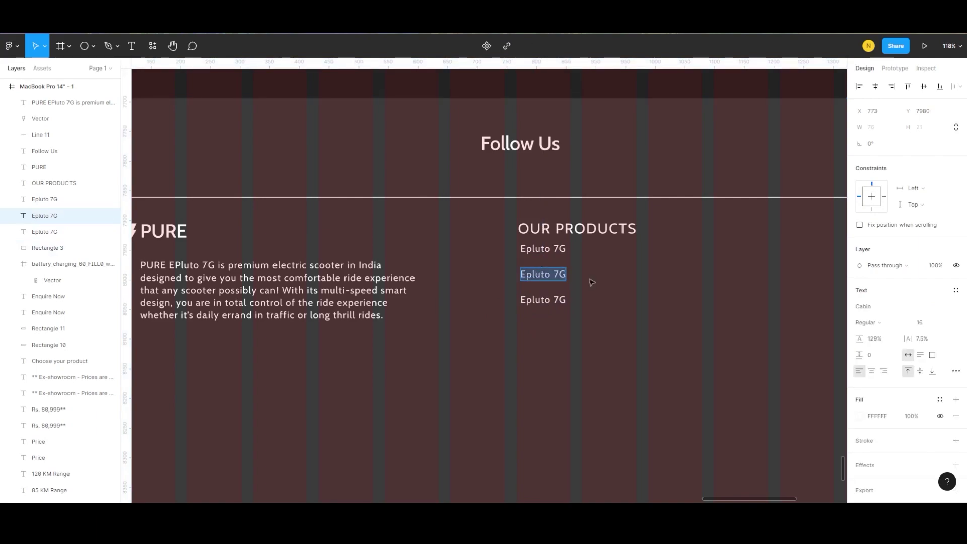
type("Etrance Neo")
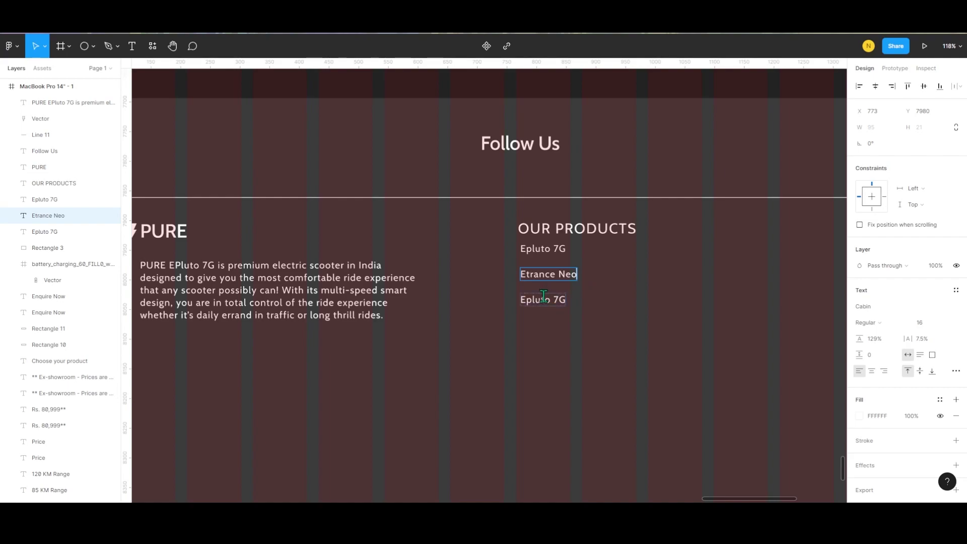
left_click(544, 296)
type("Etryst 350")
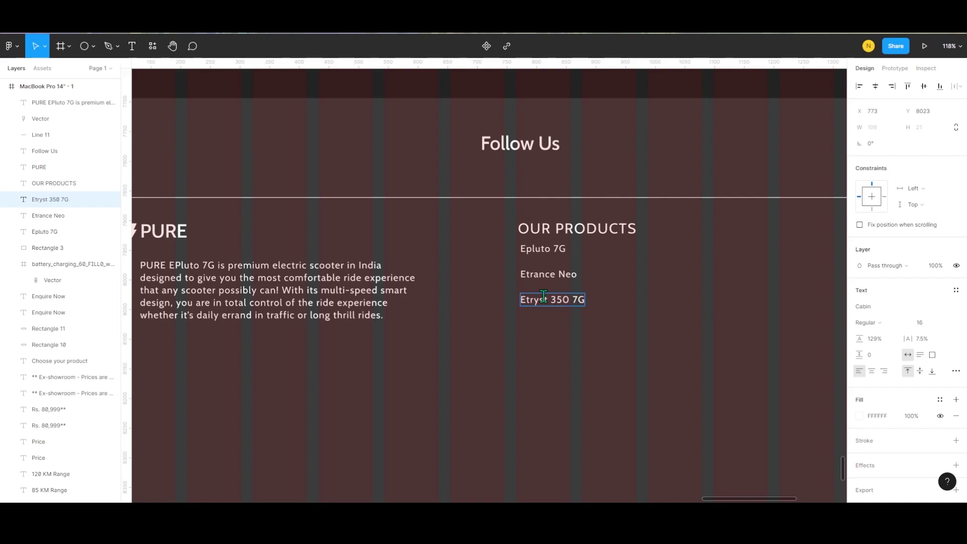
key("Escape")
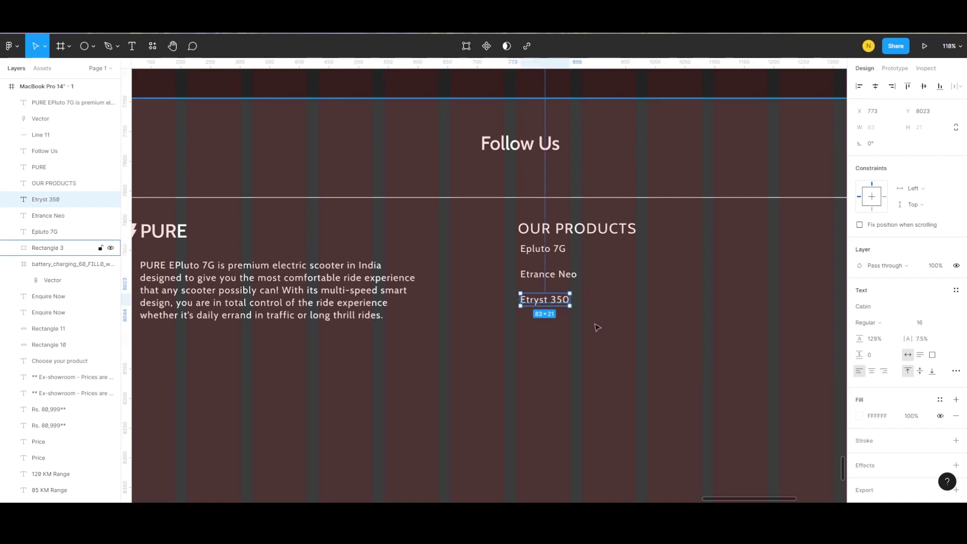
Step: Lock the footer background rectangle and nudge the three product links slightly down
left_click(559, 288)
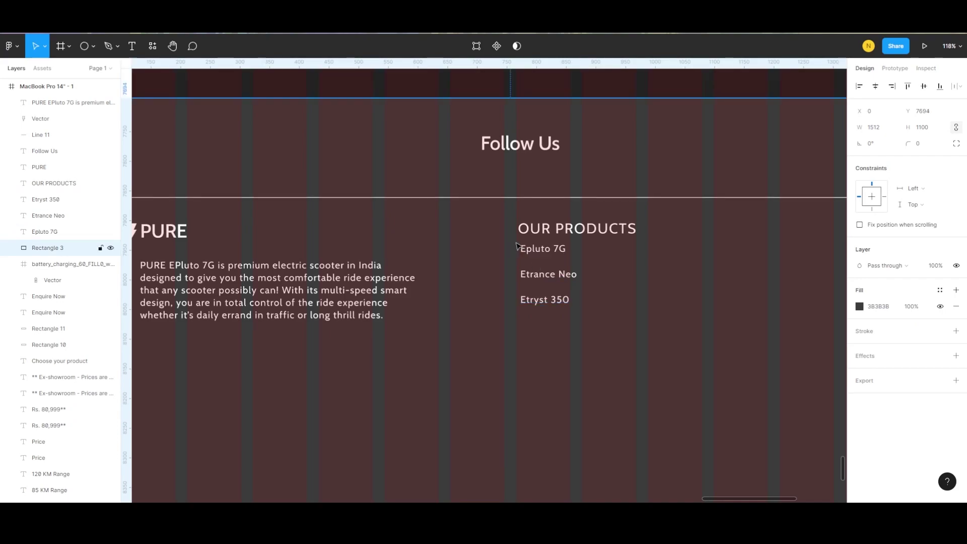
key("shift+2")
left_click(101, 247)
scroll(492, 259, "up", 5)
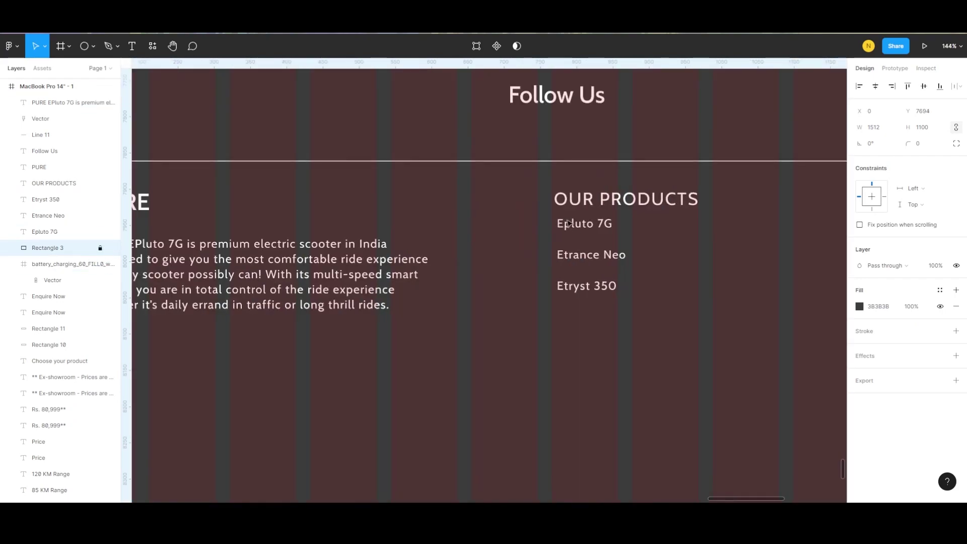
left_click_drag(534, 214, 628, 308)
left_click_drag(585, 247, 585, 251)
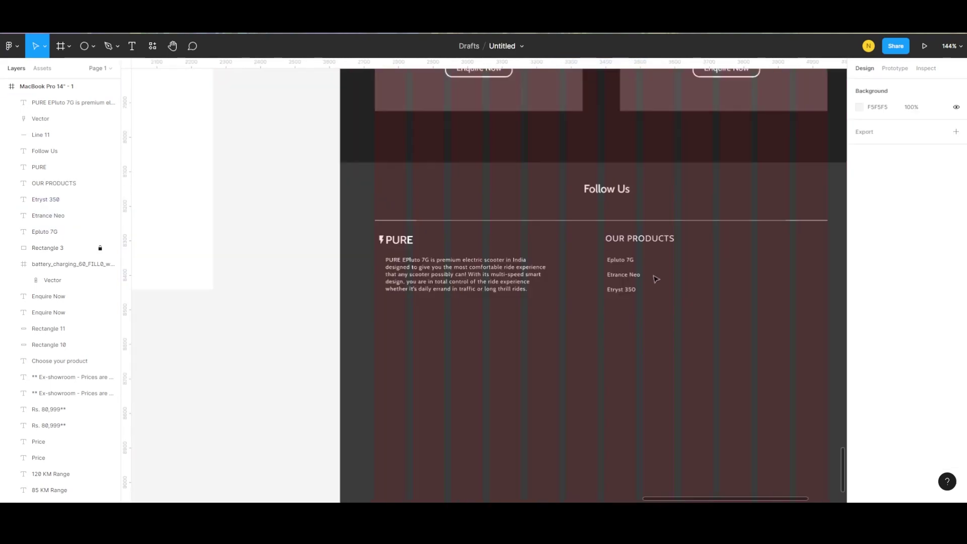
scroll(583, 291, "down", 5)
left_click(583, 291)
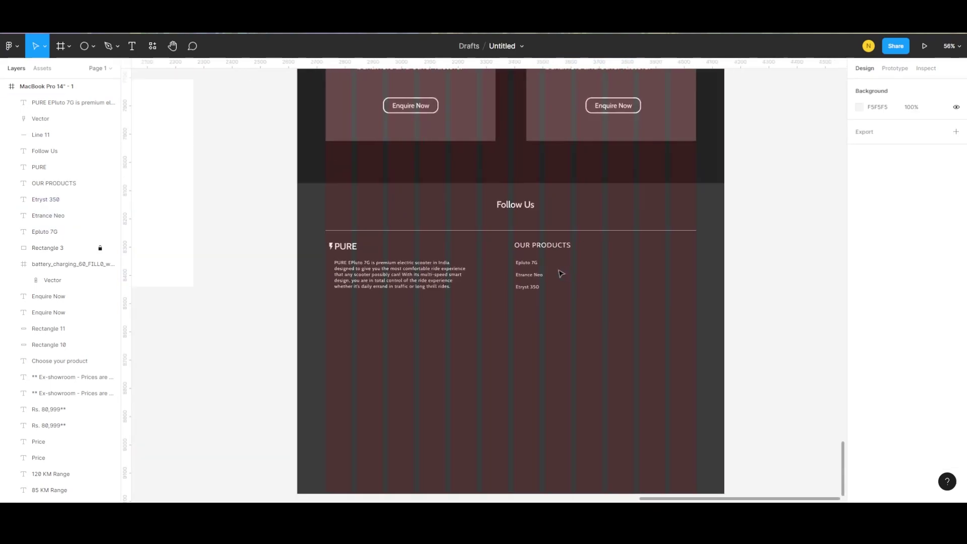
Step: Copy the OUR PRODUCTS column to the right and rename its heading LEARN MORE
left_click_drag(509, 245, 599, 247)
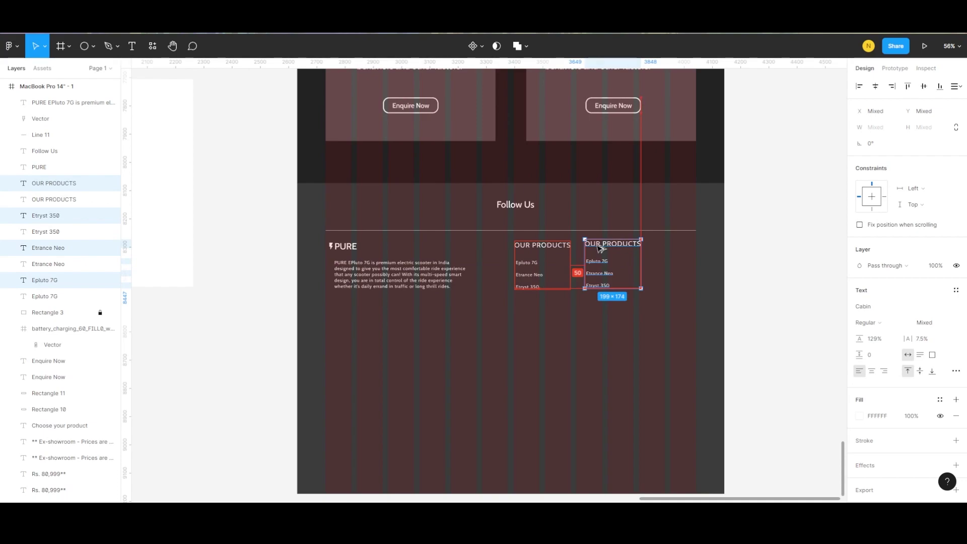
scroll(600, 247, "up", 5)
left_click(600, 262)
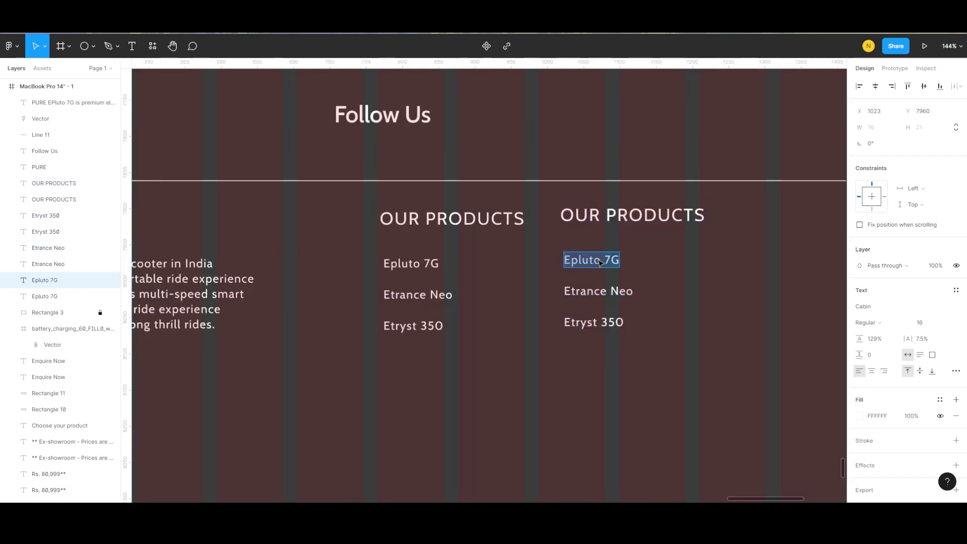
double_click(651, 219)
key("BackSpace")
key("BackSpace")
key("BackSpace")
type("LEARN MORE")
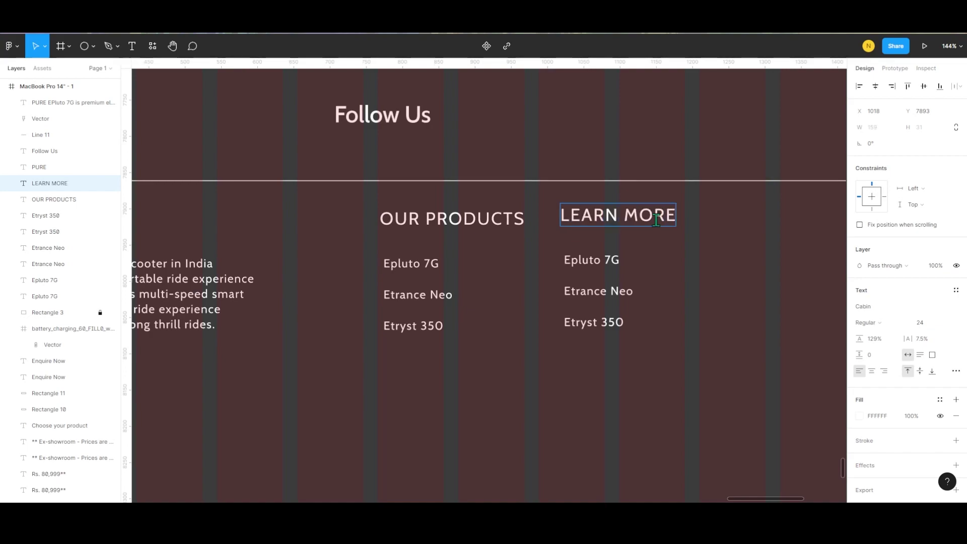
Step: Retype the copied links as About Us, Location and News
double_click(608, 262)
type("About Us")
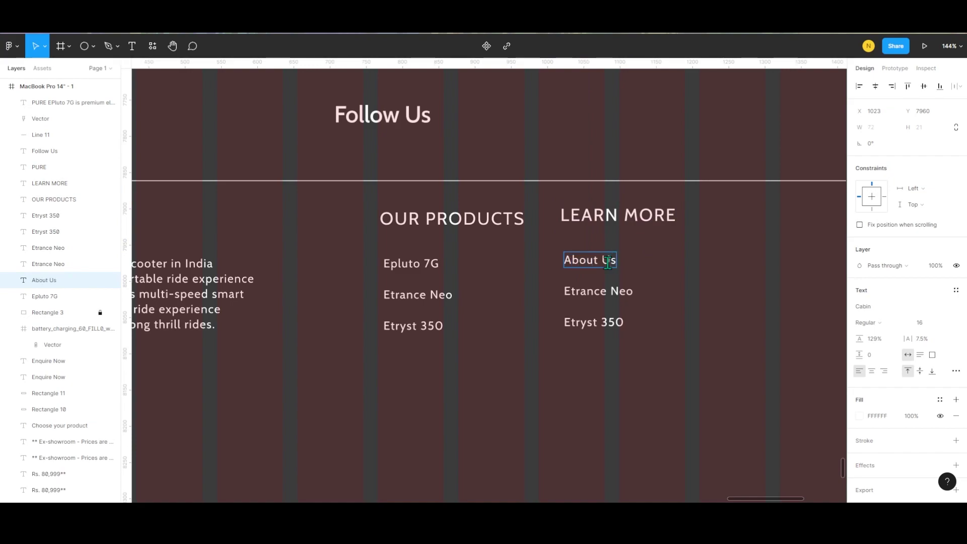
double_click(590, 292)
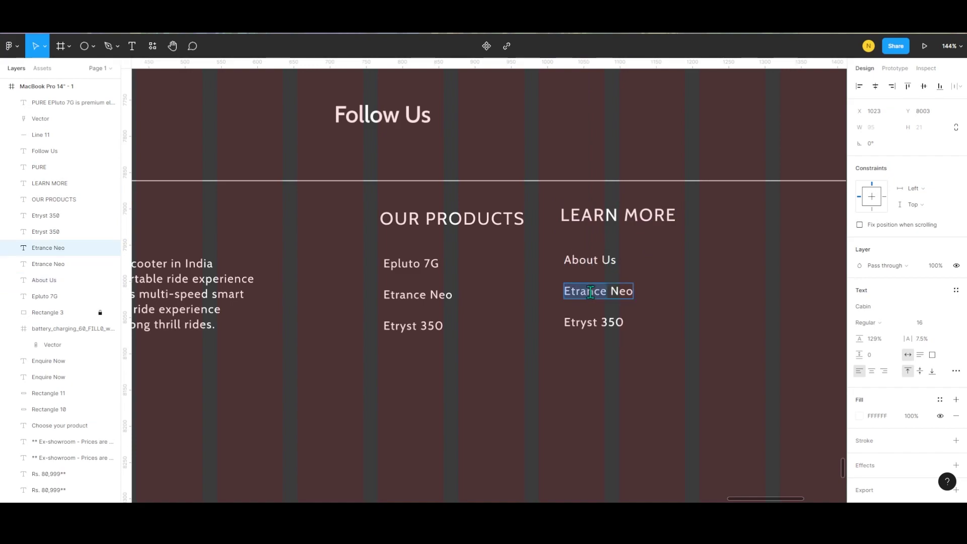
type("Locatio")
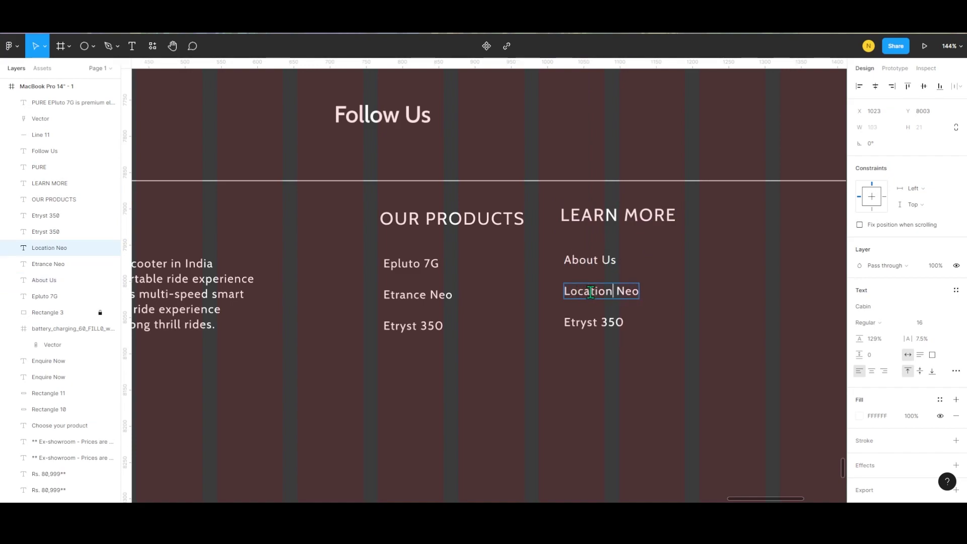
double_click(586, 323)
type("News")
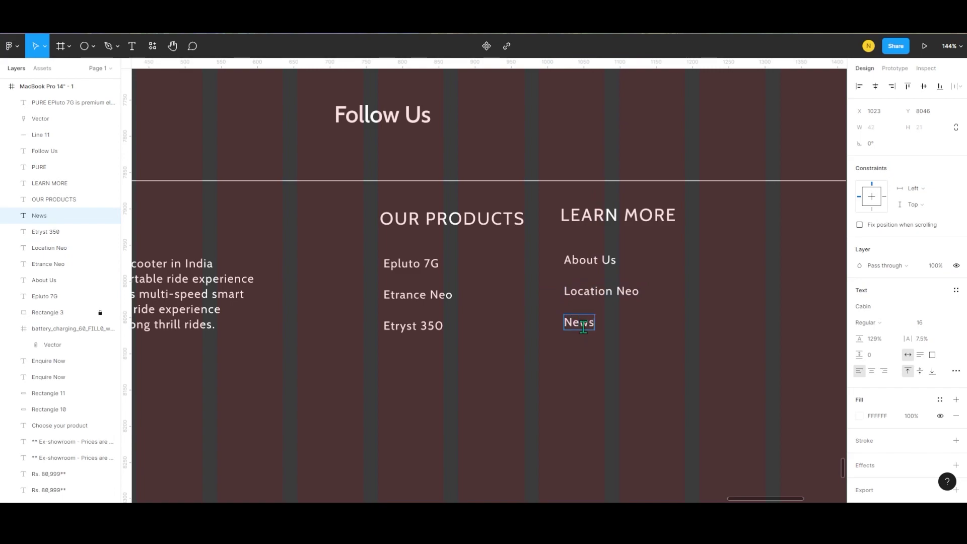
key("Escape")
Step: Remove the leftover word 'Neo' from the Location link
left_click(600, 291)
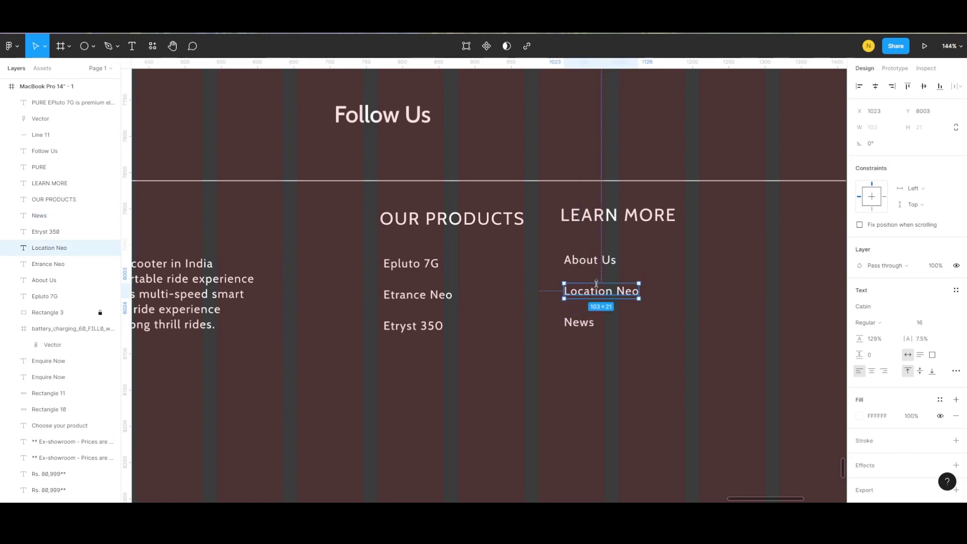
left_click(579, 323)
left_click(599, 291)
double_click(620, 292)
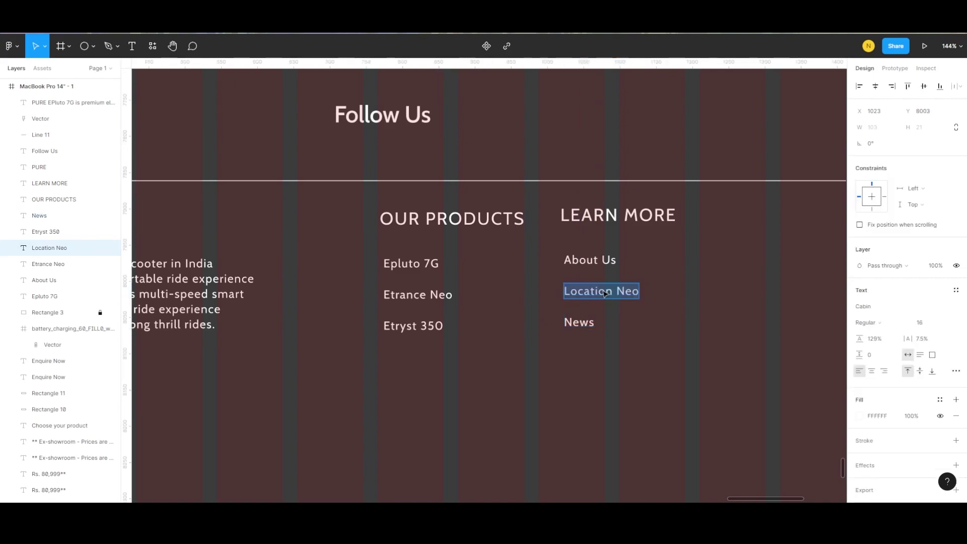
left_click(628, 291)
key("Escape")
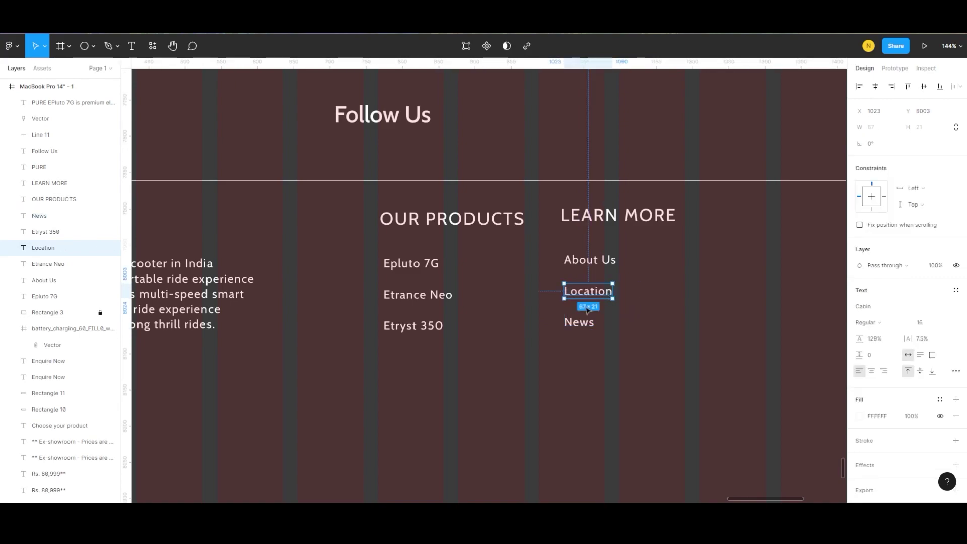
Step: Duplicate Location and News below the column and retype them as FAQs and Investor
left_click(577, 325, "shift")
left_click_drag(585, 297, 585, 360)
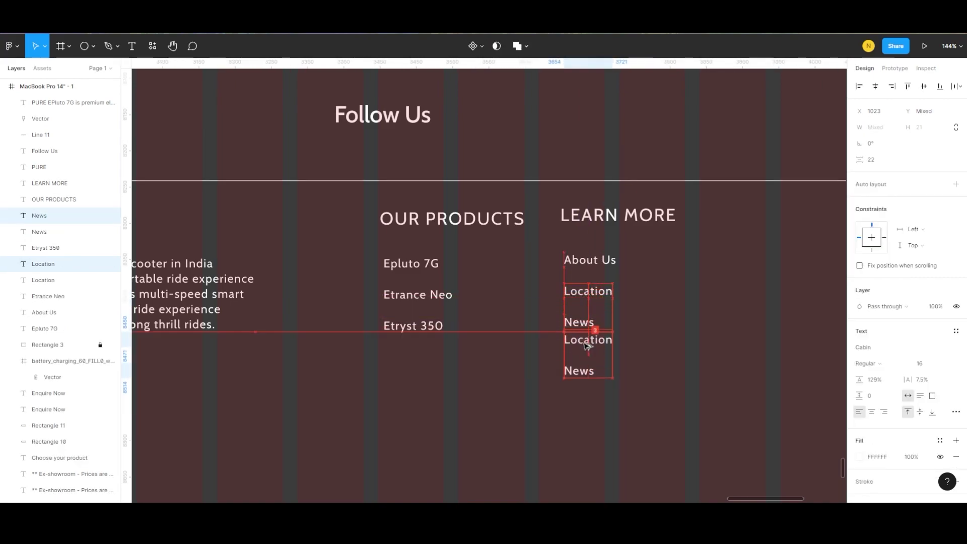
left_click(608, 349)
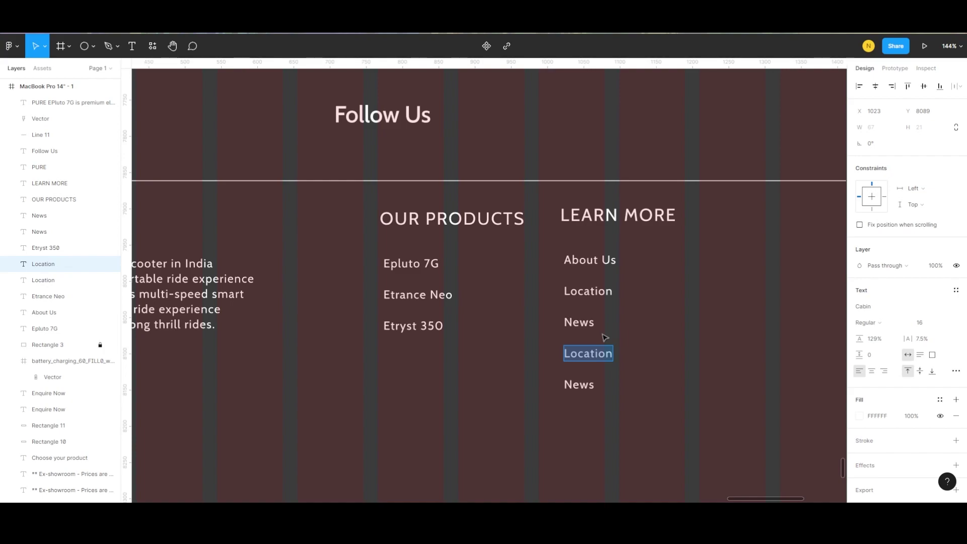
type("FAQs")
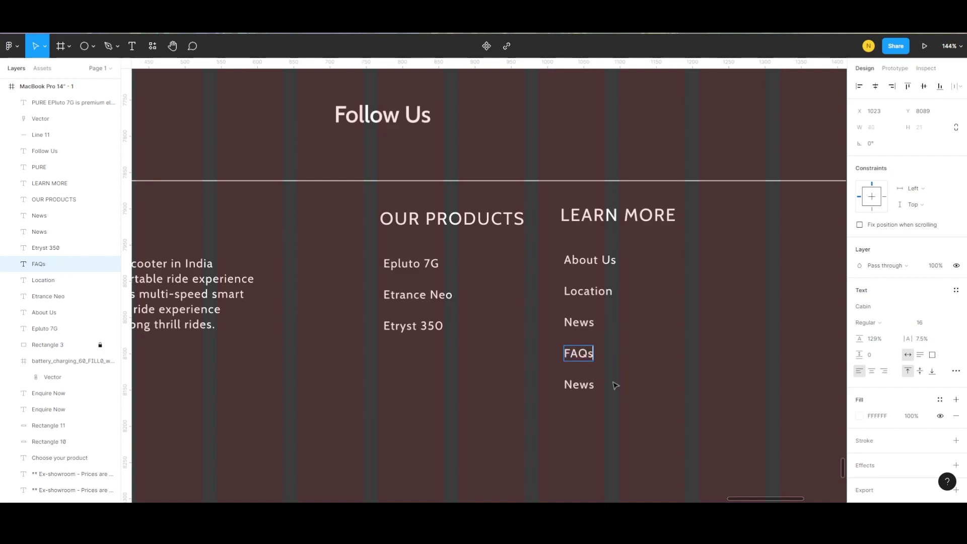
double_click(582, 387)
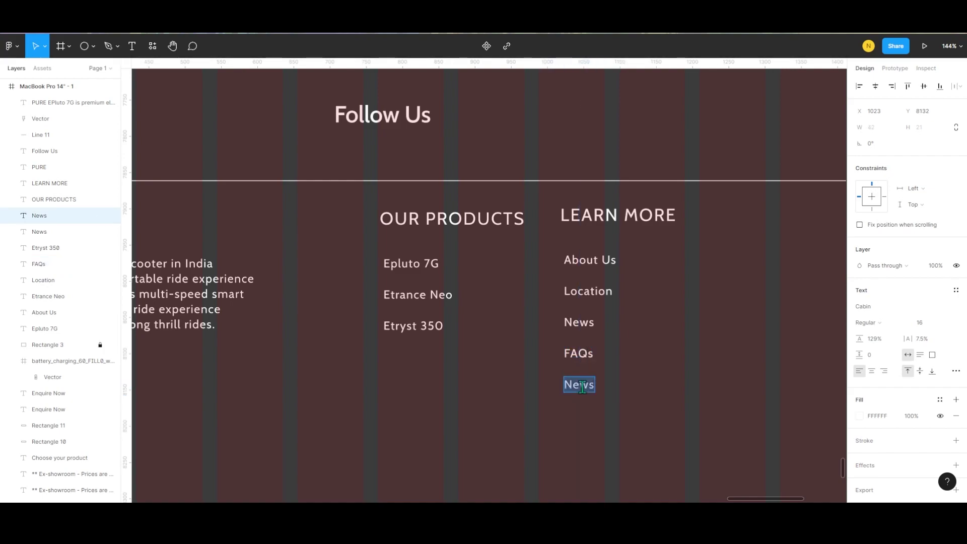
type("Investor")
key("Escape")
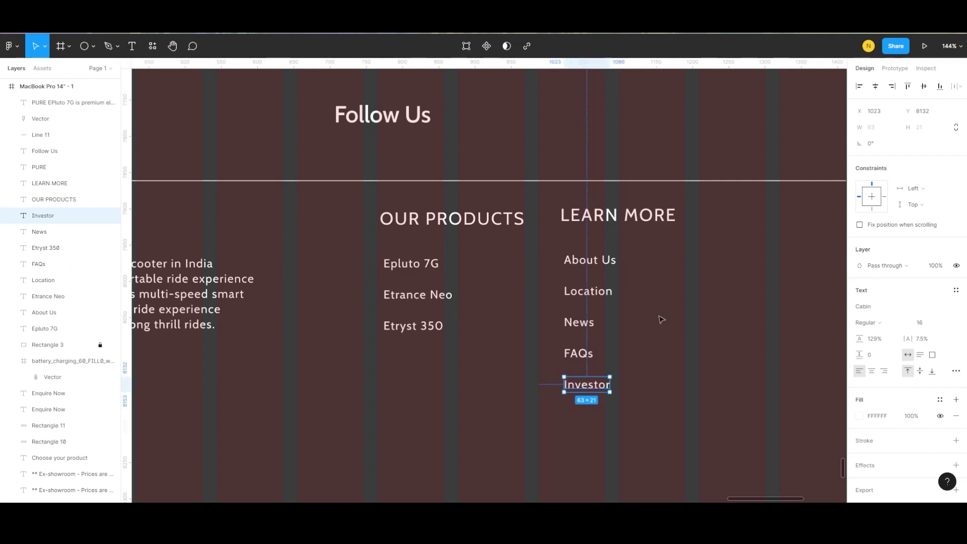
left_click(624, 224)
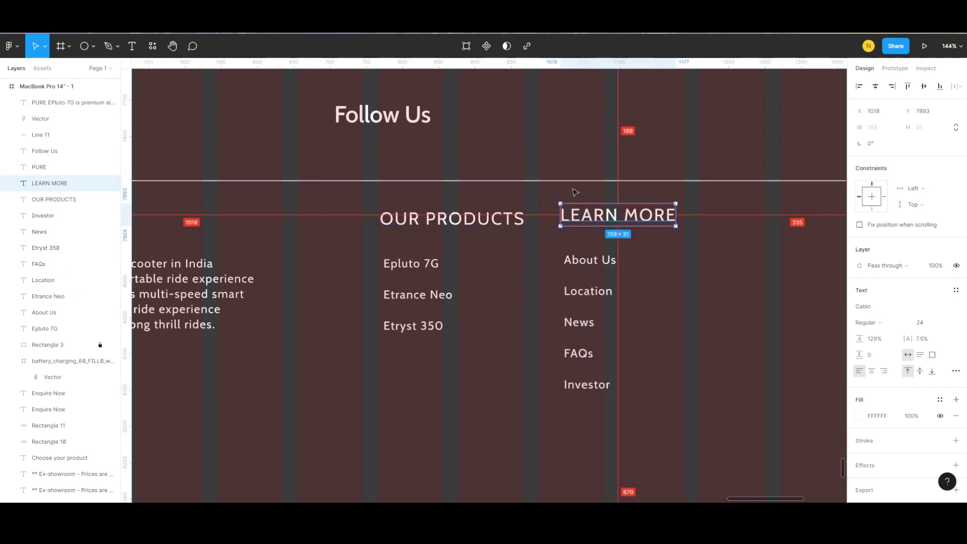
Step: Nudge the LEARN MORE heading down level with OUR PRODUCTS
left_click(499, 218)
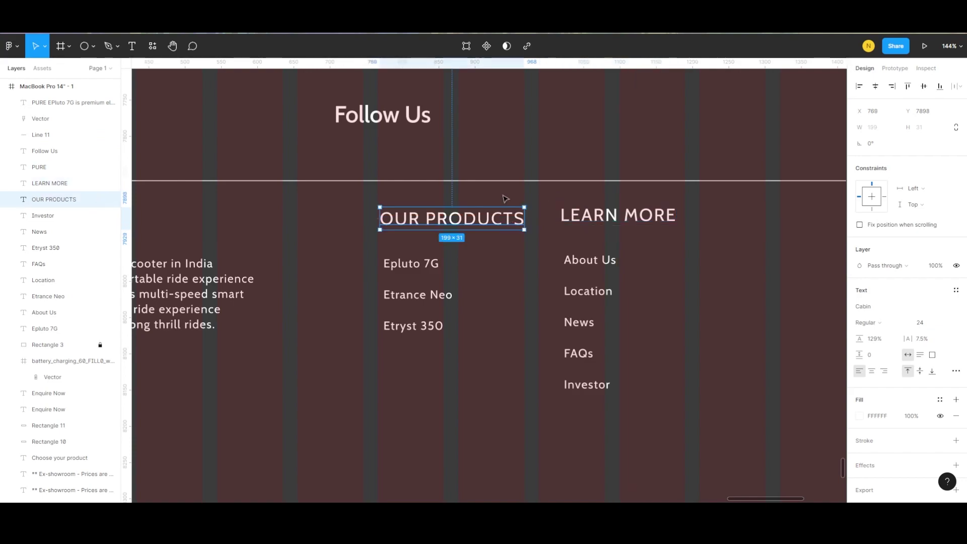
left_click(598, 219)
key("Down")
key("Down")
key("Down")
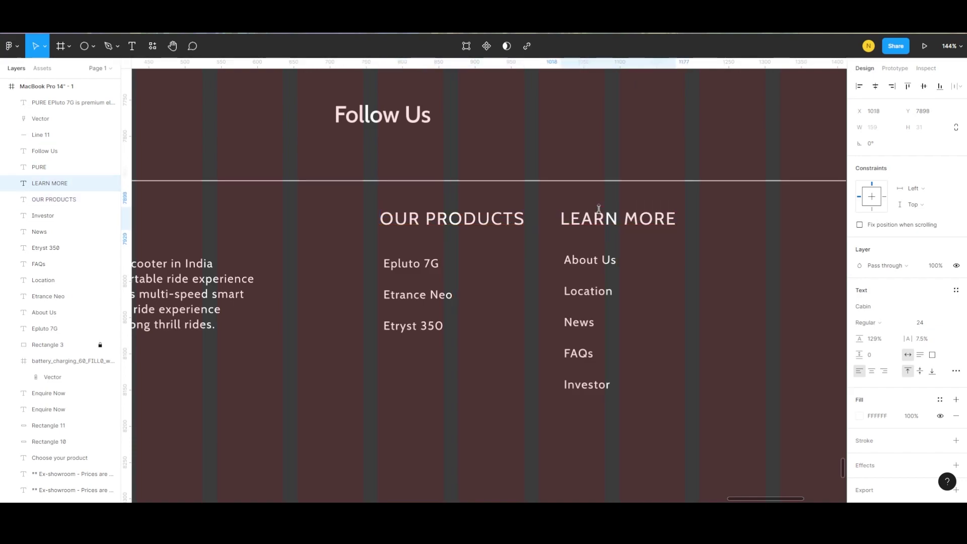
Step: Nudge About Us, Location, News, FAQs and Investor down to align with Epluto 7G
left_click(585, 260)
left_click(410, 263)
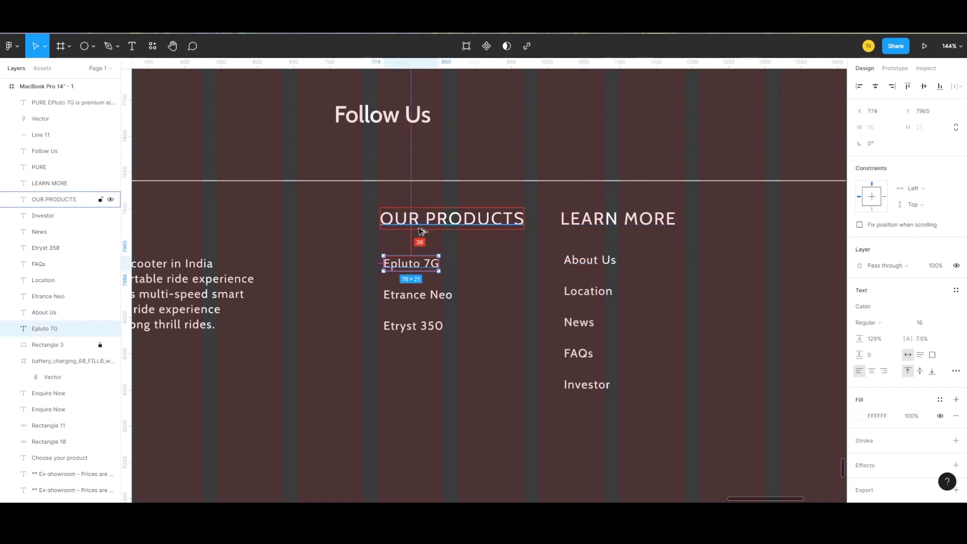
left_click(587, 260)
left_click(584, 291, "shift")
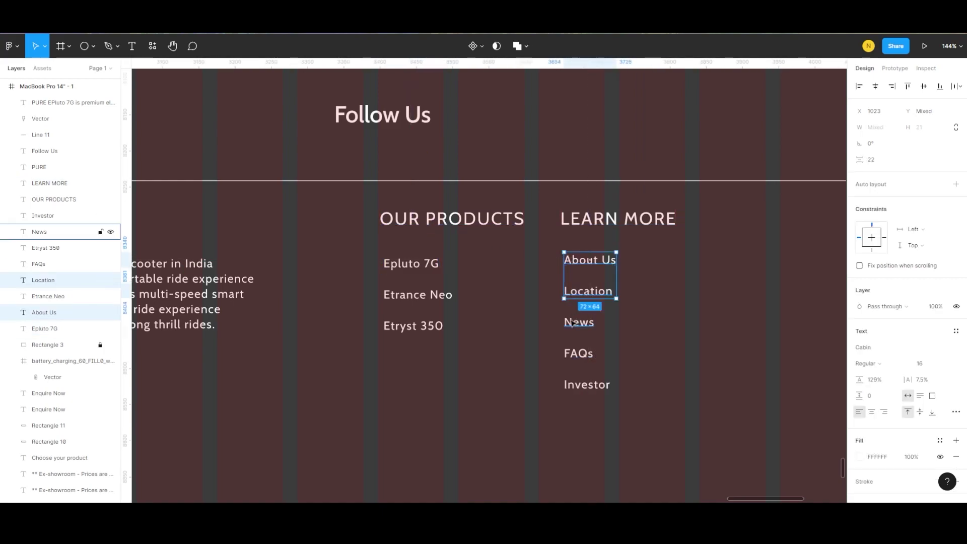
left_click(579, 323, "shift")
left_click(578, 353, "shift")
left_click(578, 384, "shift")
key("Down")
key("Down")
key("Down")
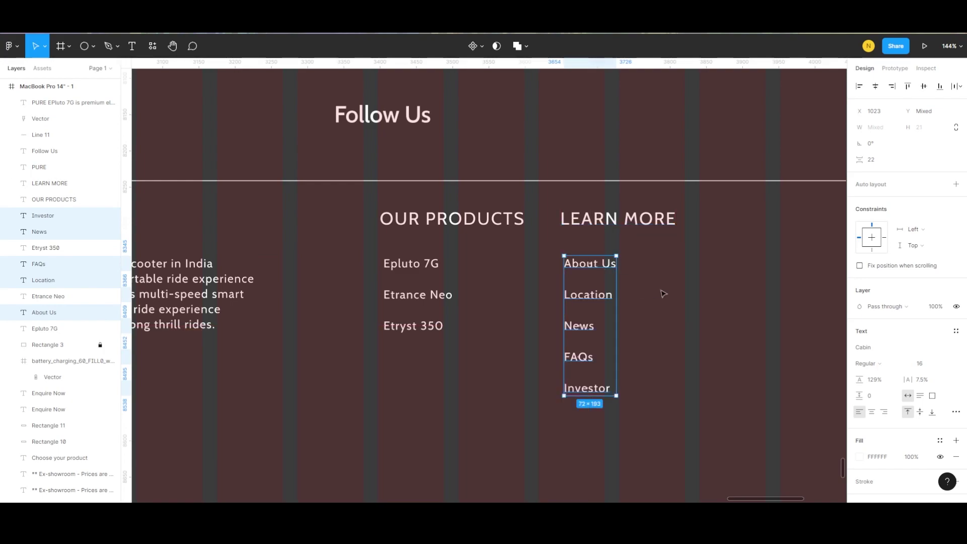
left_click(625, 262)
Step: Copy the LEARN MORE heading to the right and rename it CONNECT
scroll(570, 220, "down", 2, "ctrl")
left_click(583, 199)
left_click_drag(583, 199, 691, 200)
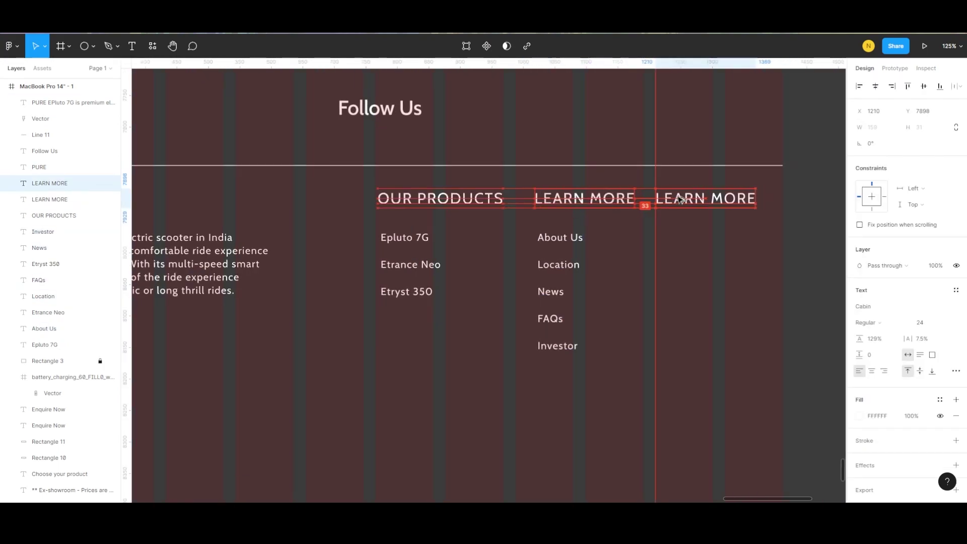
double_click(718, 197)
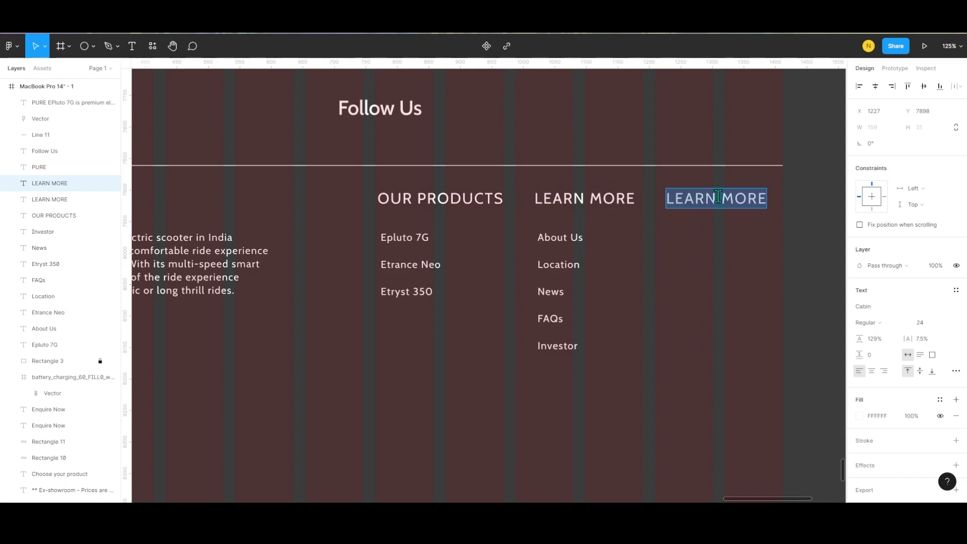
type("Co")
key("BackSpace")
key("BackSpace")
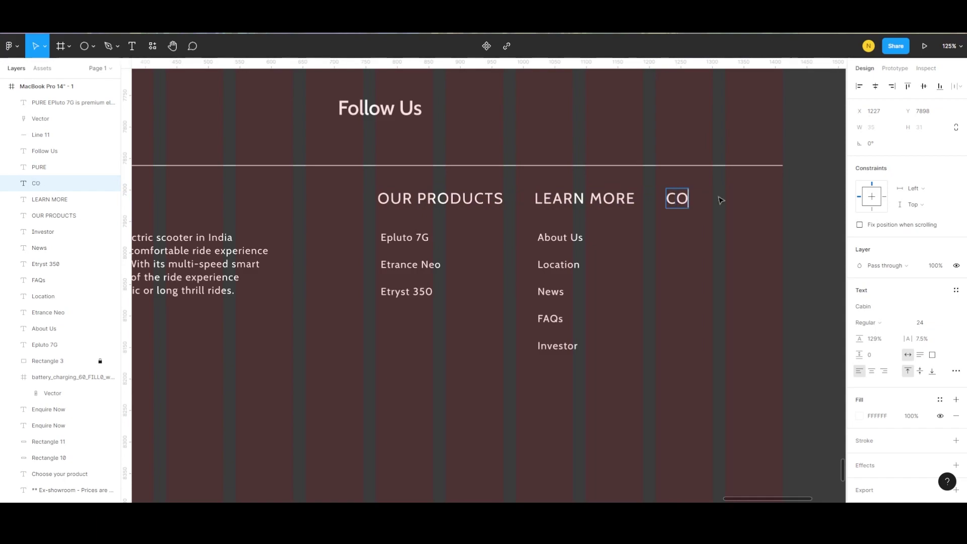
type("NNECT")
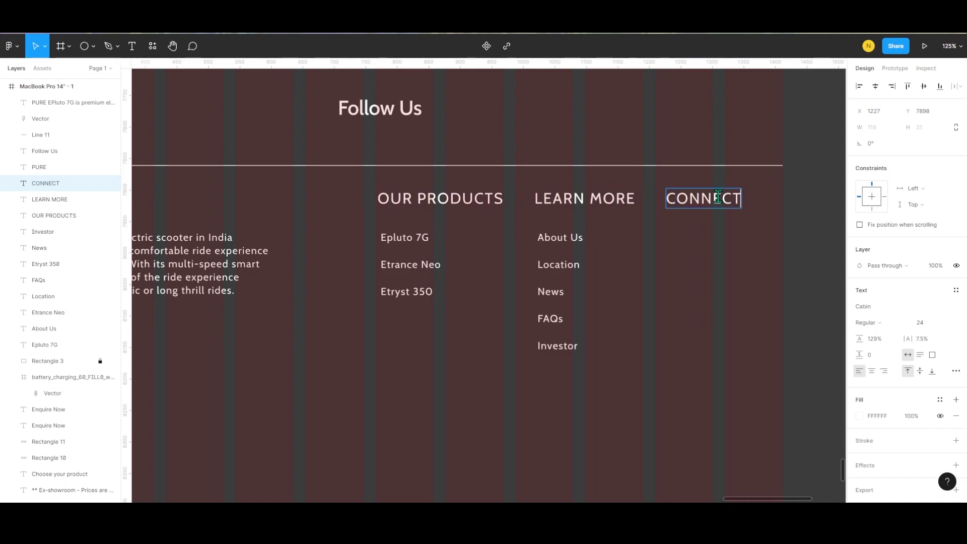
key("Escape")
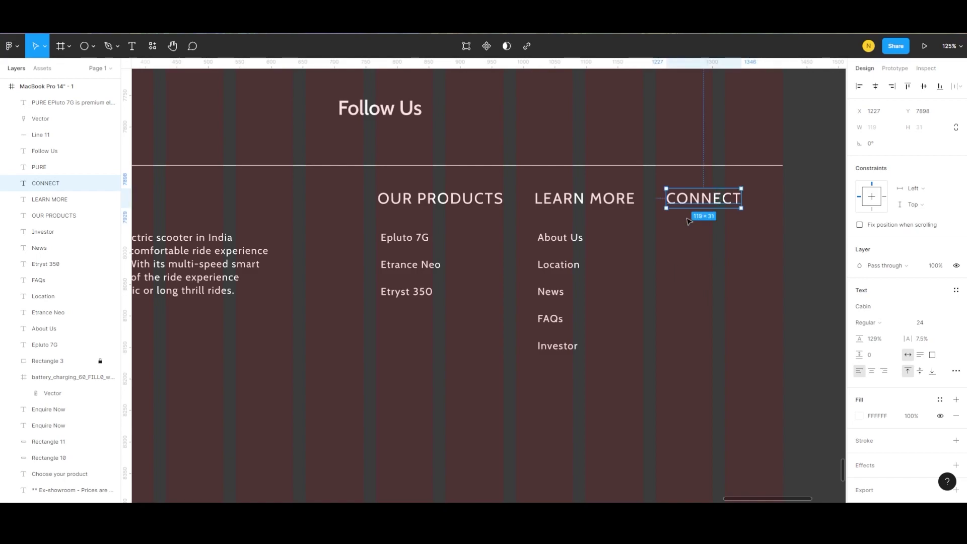
Step: Copy About Us under CONNECT and retype it as Contact Us
left_click(564, 240)
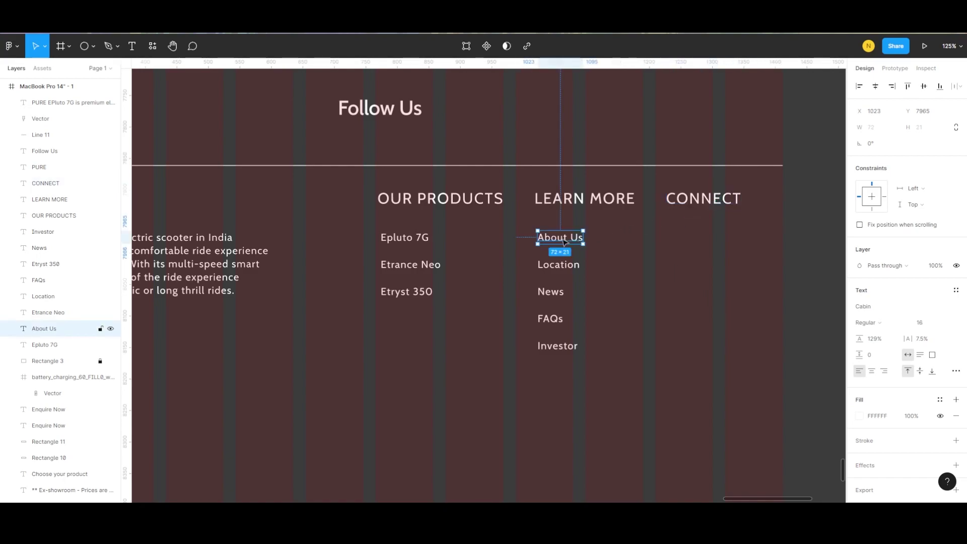
left_click_drag(565, 241, 695, 241)
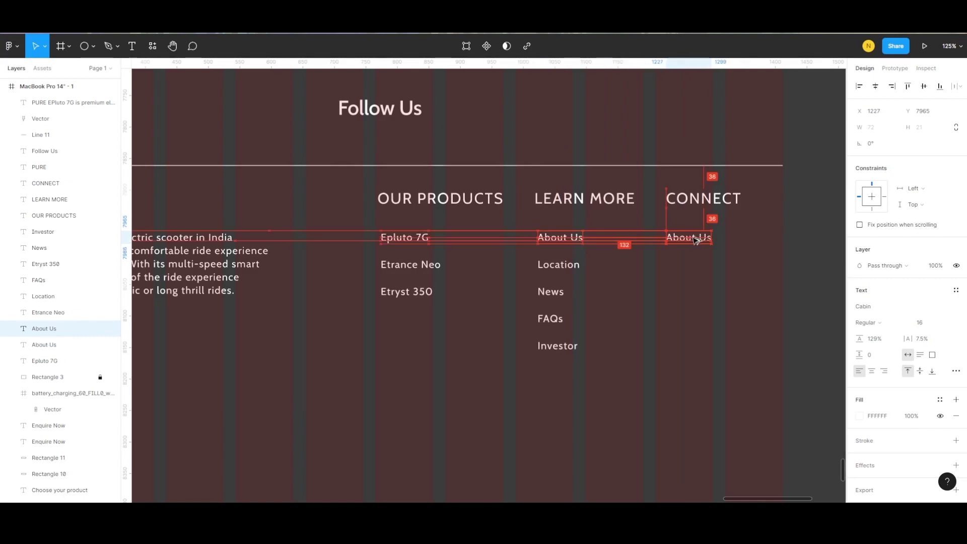
double_click(686, 238)
type("Contac")
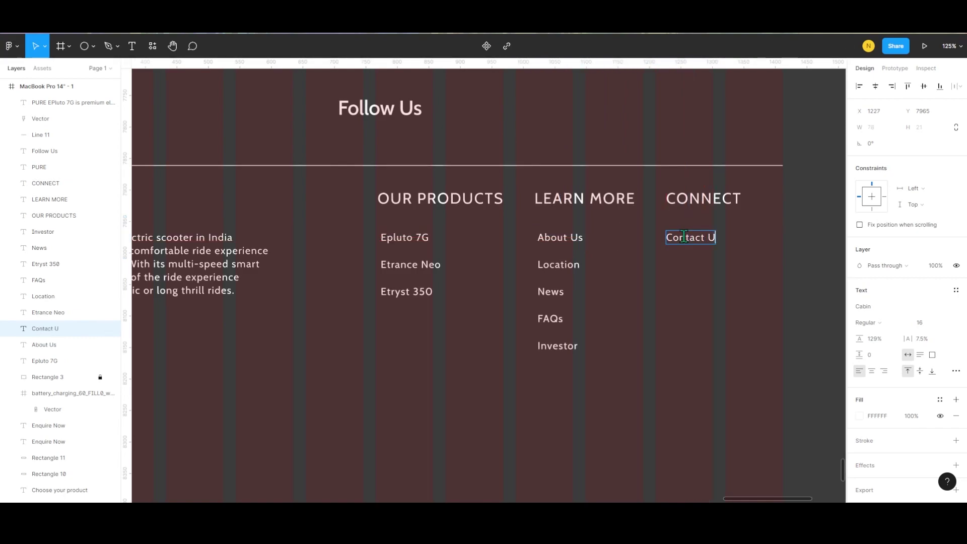
key("Escape")
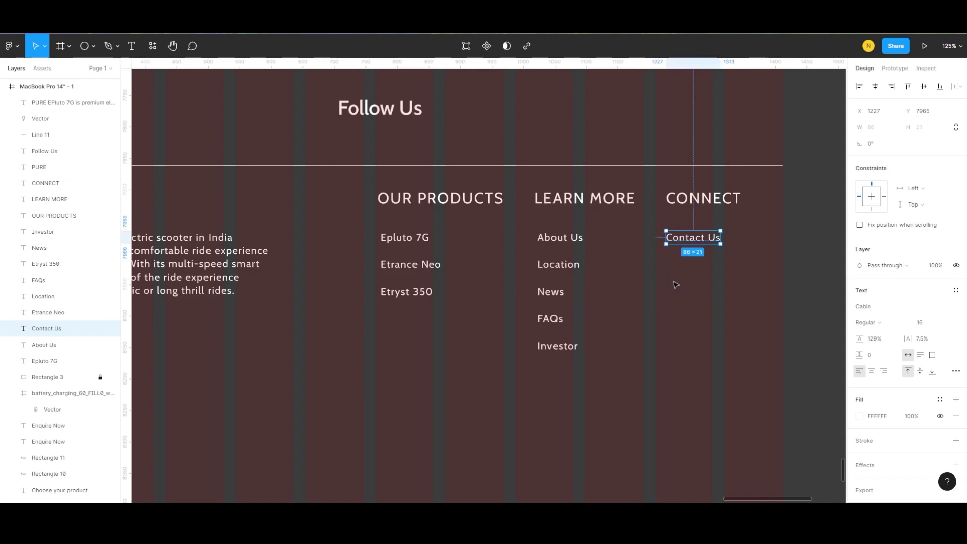
Step: Shift all three footer link columns to the right
left_click(699, 274)
scroll(654, 251, "down", 5)
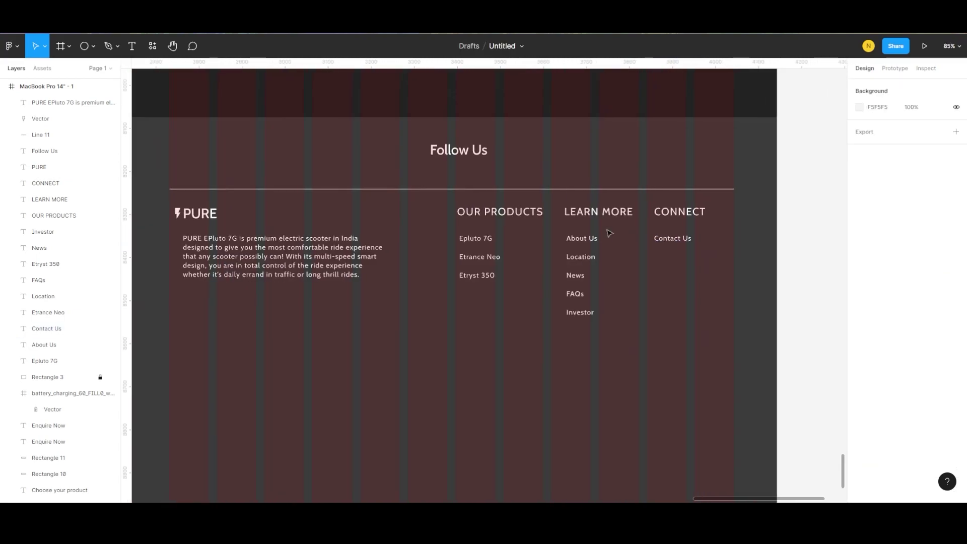
mouse_move(706, 319)
left_mouse_down()
mouse_move(435, 199)
mouse_move(510, 217)
left_mouse_up()
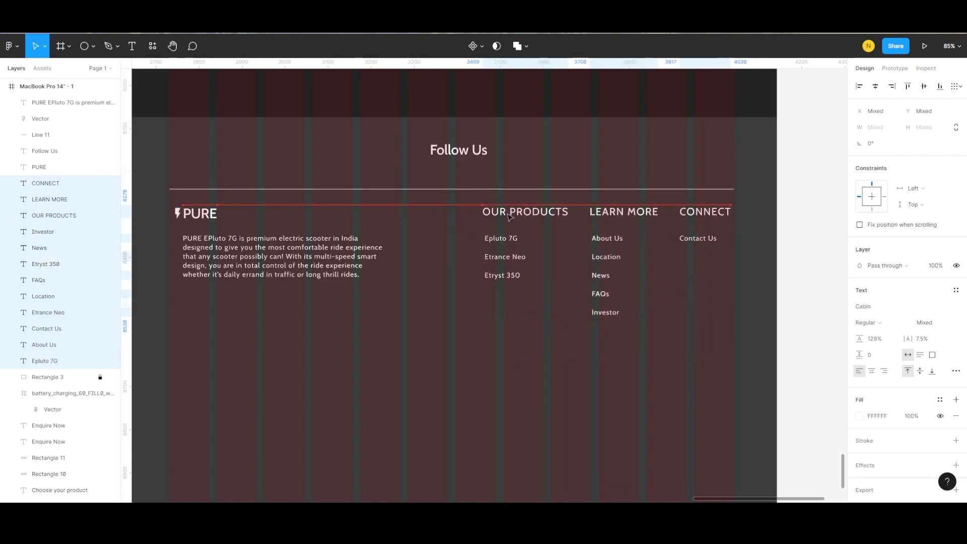
left_click(489, 312)
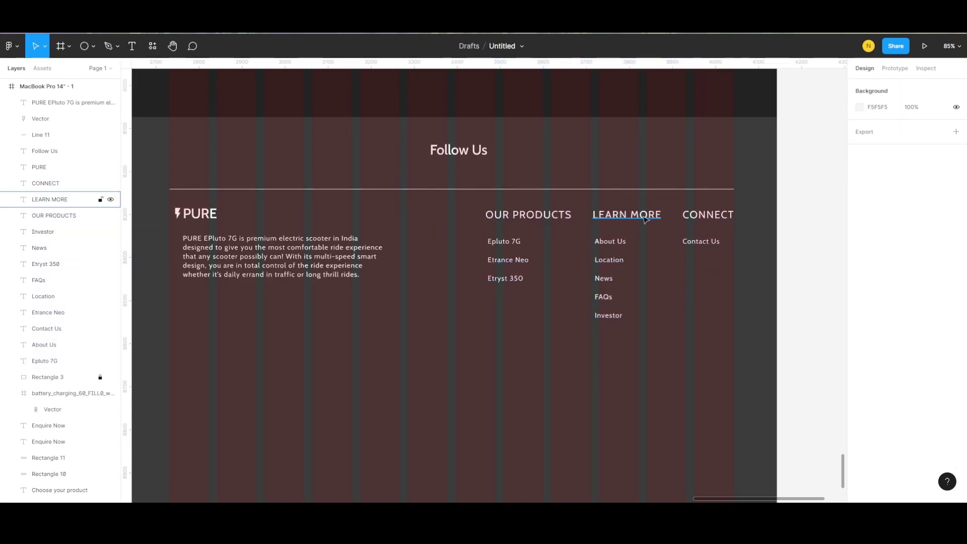
Step: Move the OUR PRODUCTS and LEARN MORE columns about 28 px left, undoing an accidental divider move
left_click(627, 217)
left_click(529, 215)
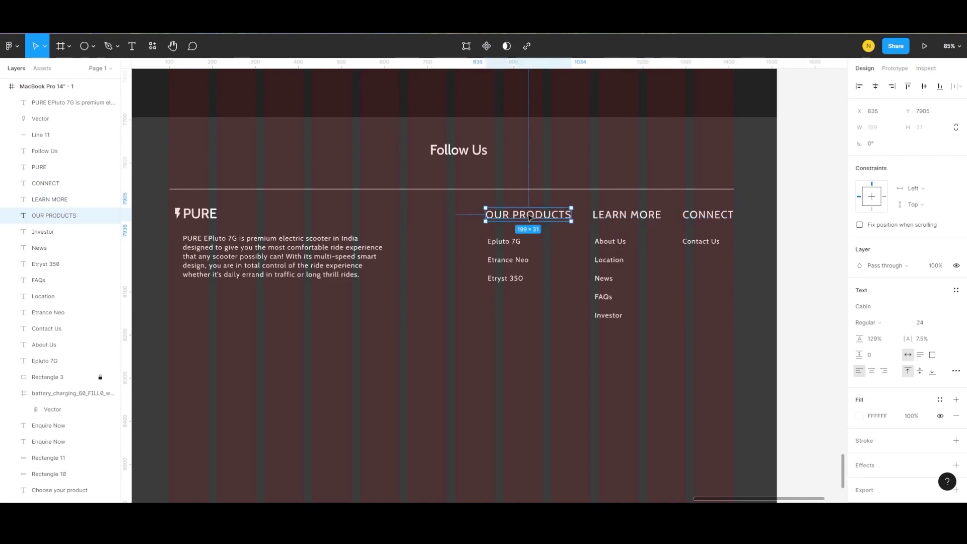
left_click(428, 237)
left_click_drag(452, 202, 660, 357)
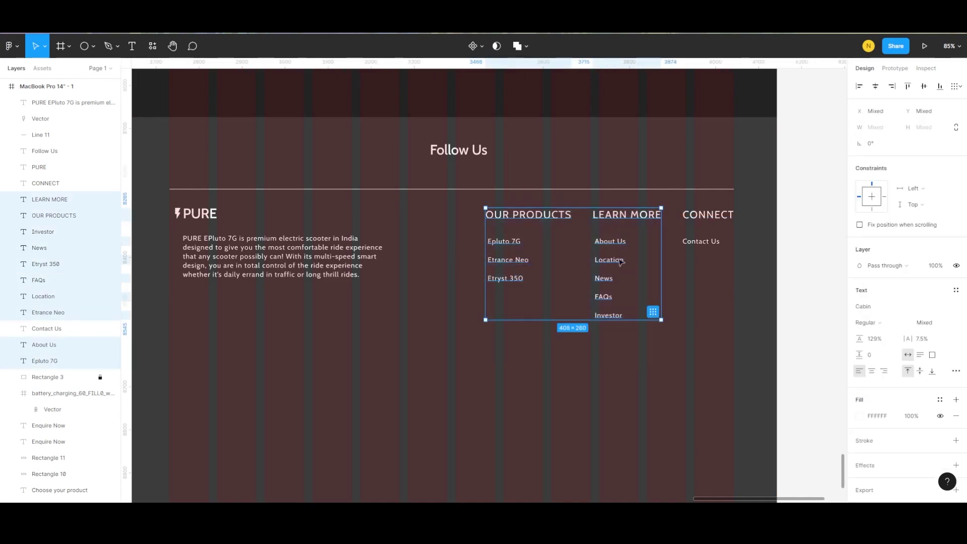
left_click_drag(617, 218, 603, 217)
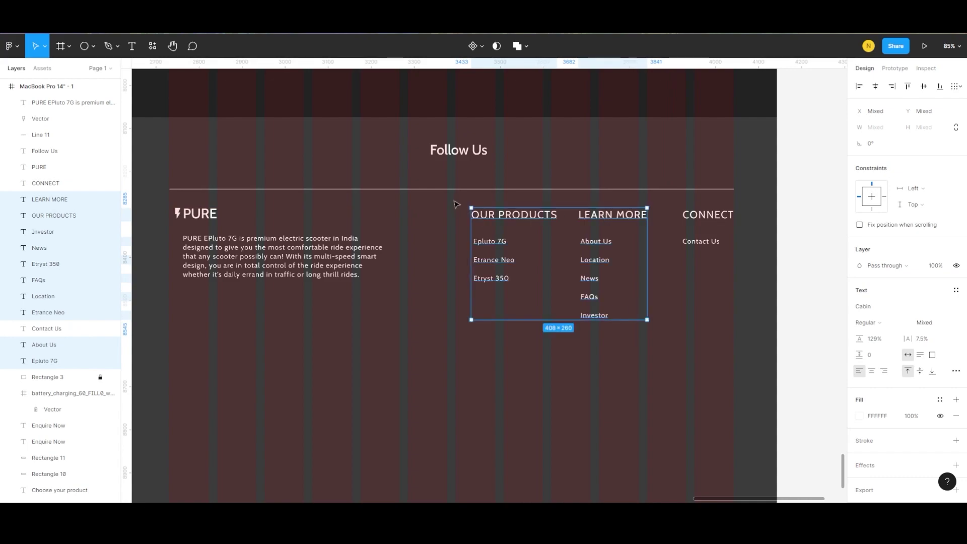
mouse_move(505, 191)
left_mouse_down()
mouse_move(505, 285)
mouse_move(518, 305)
left_mouse_up()
key("ctrl+z")
Step: Move the OUR PRODUCTS column further left to even the gaps
left_click_drag(440, 196, 528, 335)
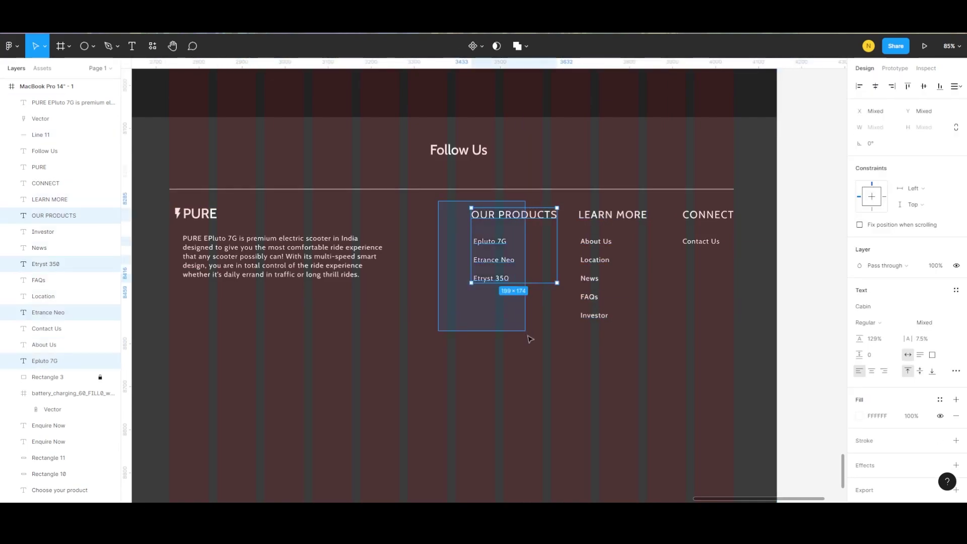
left_click_drag(515, 217, 501, 218)
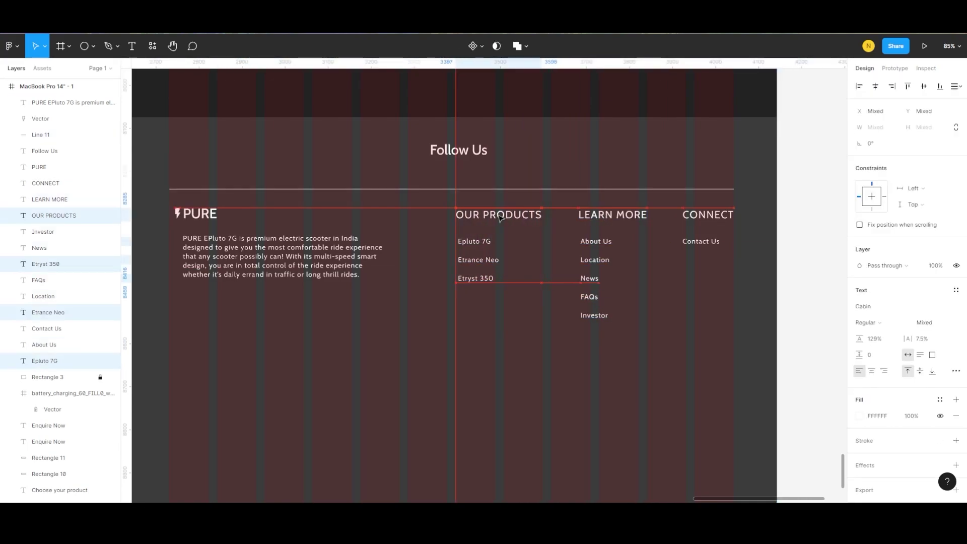
key("Escape")
scroll(469, 272, "down", 3)
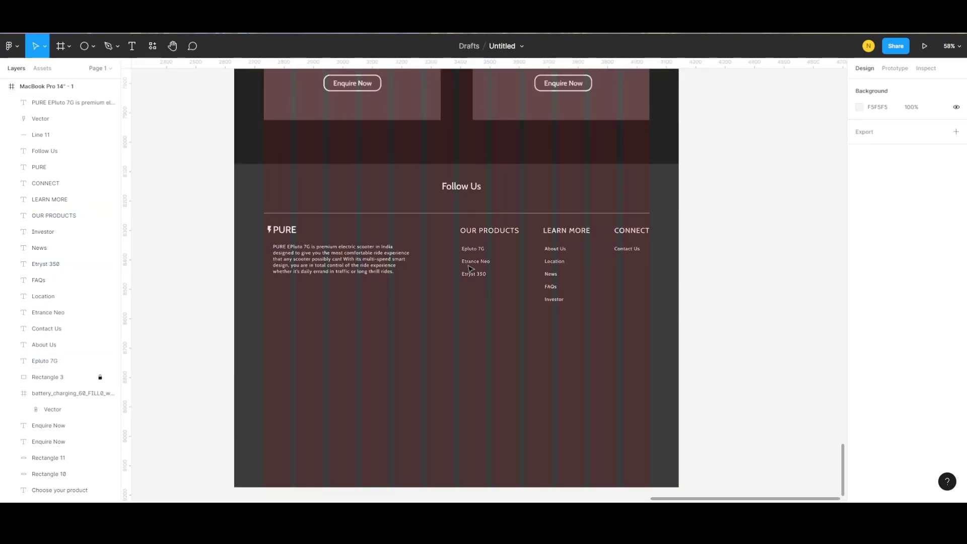
Step: Copy the divider below the footer links at 80% opacity and raise it closer to the columns
left_click_drag(391, 214, 384, 338)
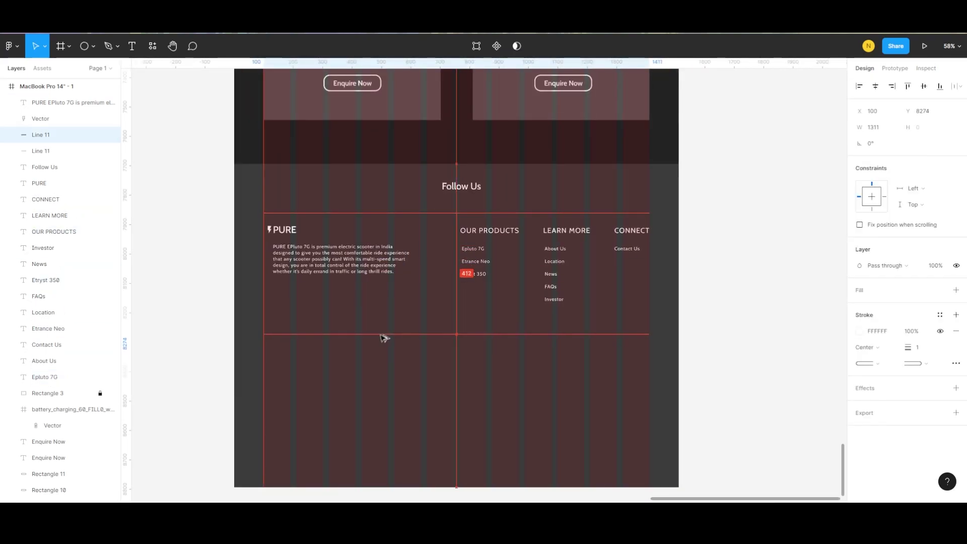
left_click(391, 381)
left_click(419, 333)
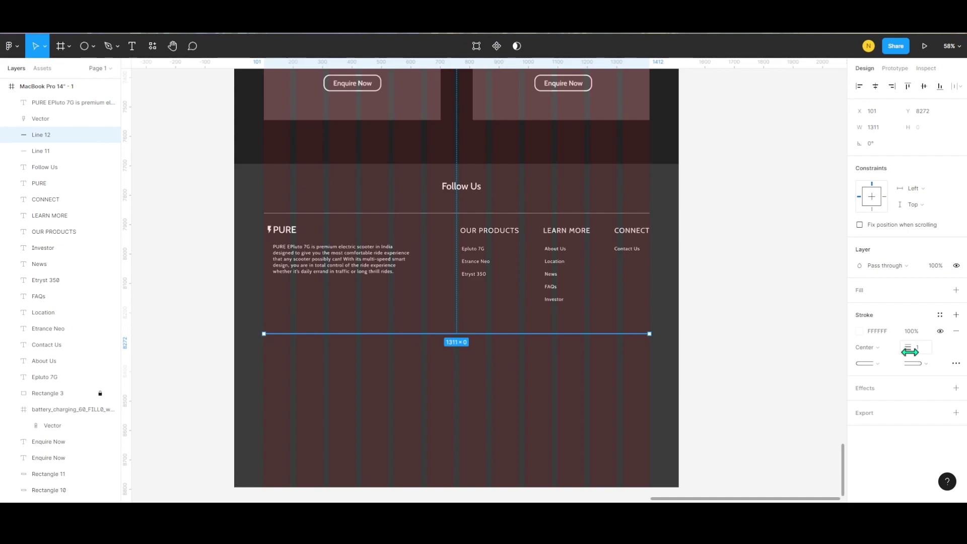
left_click(446, 344)
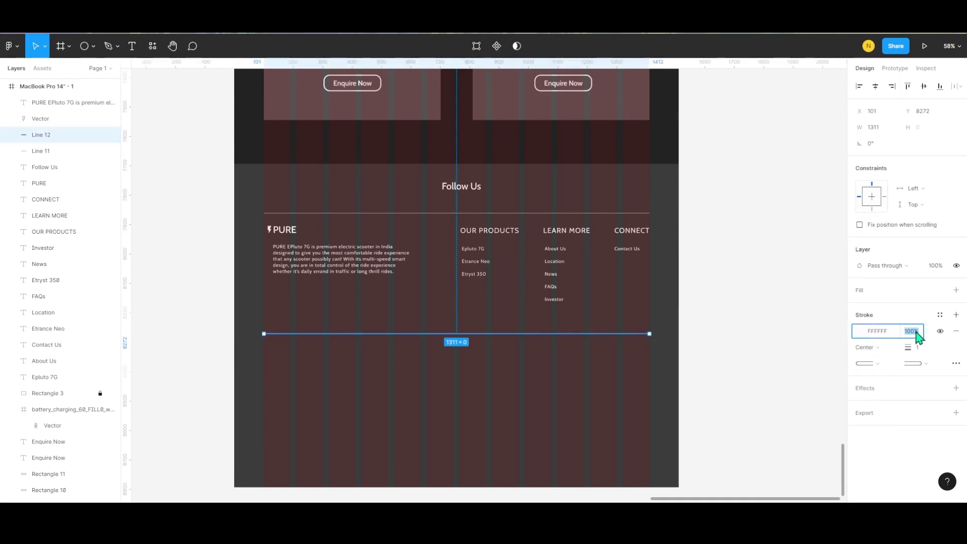
type("80")
left_click(735, 354)
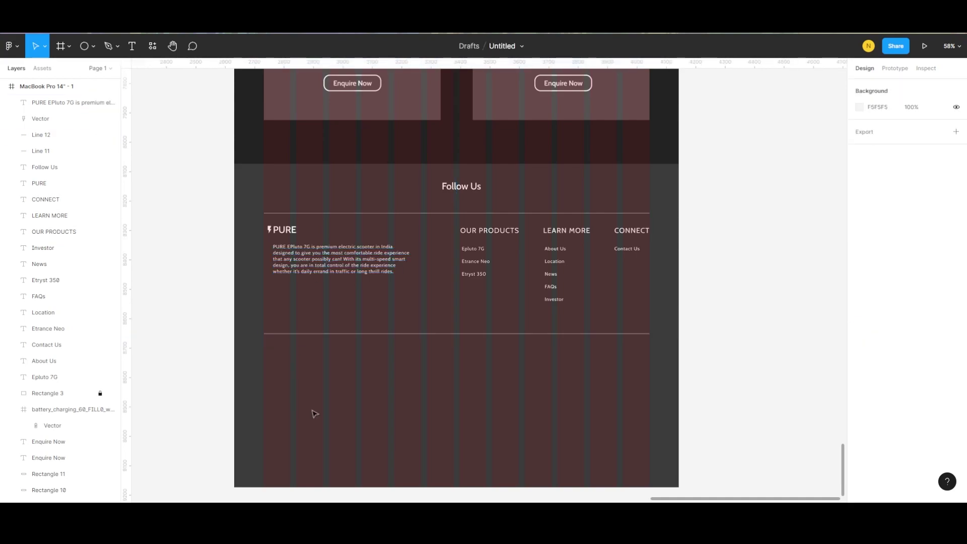
left_click_drag(306, 336, 308, 322)
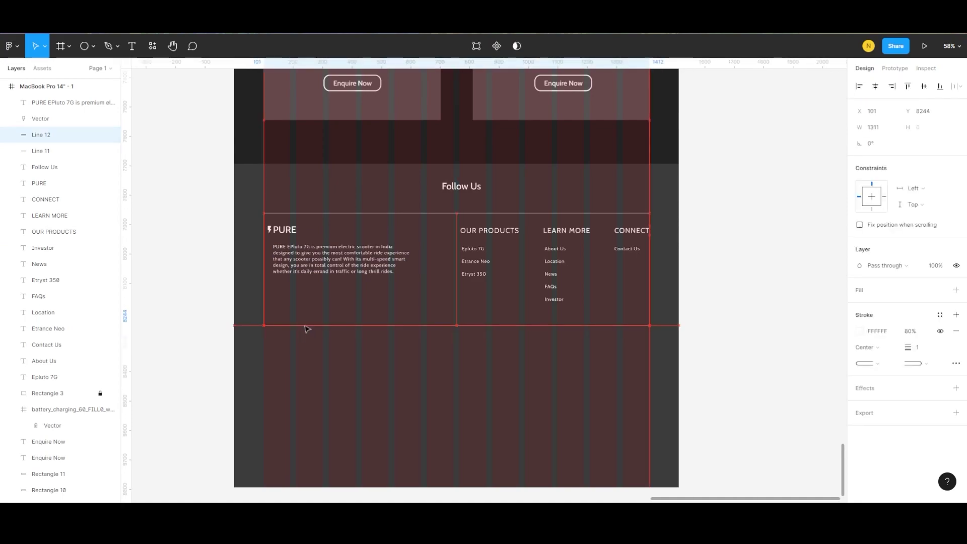
key("Escape")
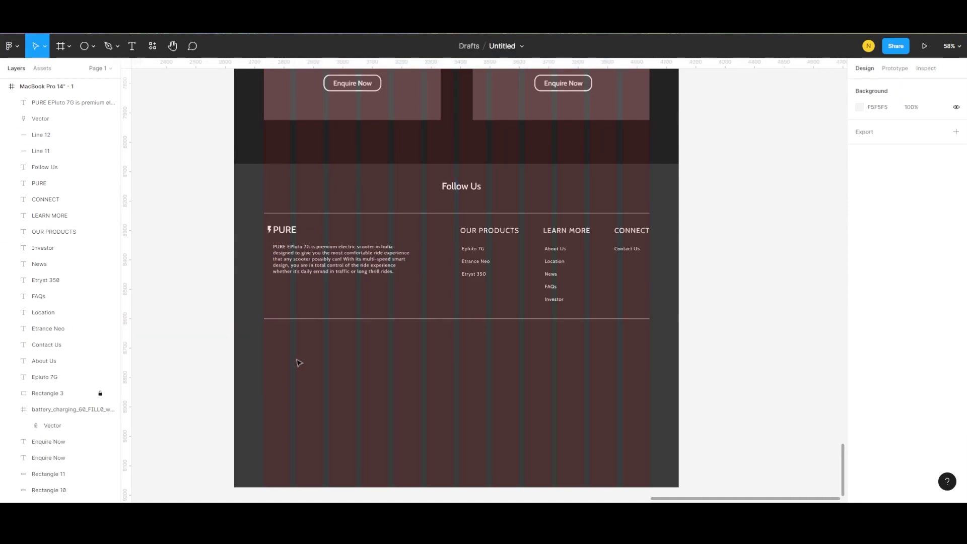
Step: Move the disclaimer text from Frame 1 into the footer below the divider
scroll(242, 259, "down", 1)
scroll(207, 227, "up", 3)
scroll(207, 226, "left", 3)
scroll(216, 287, "left", 4)
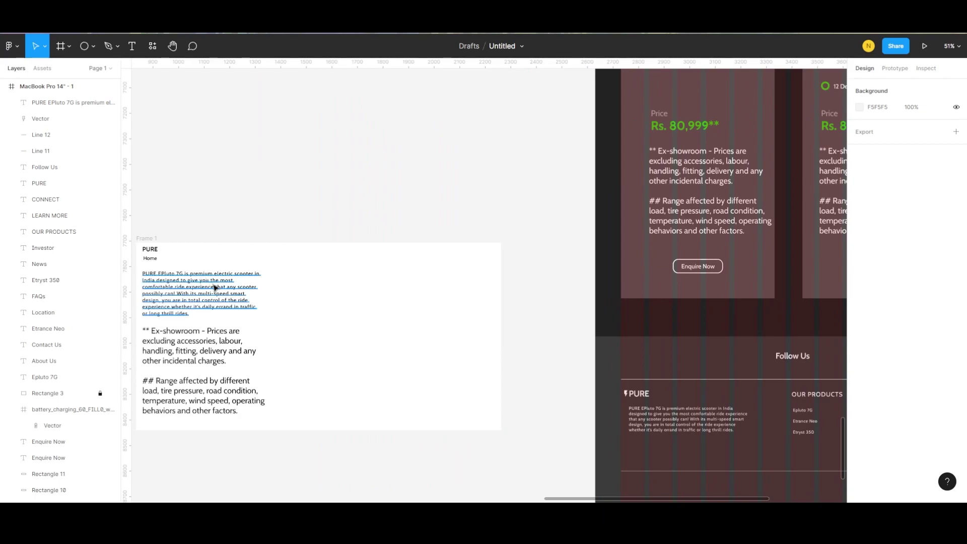
scroll(282, 298, "left", 2)
scroll(307, 282, "down", 5)
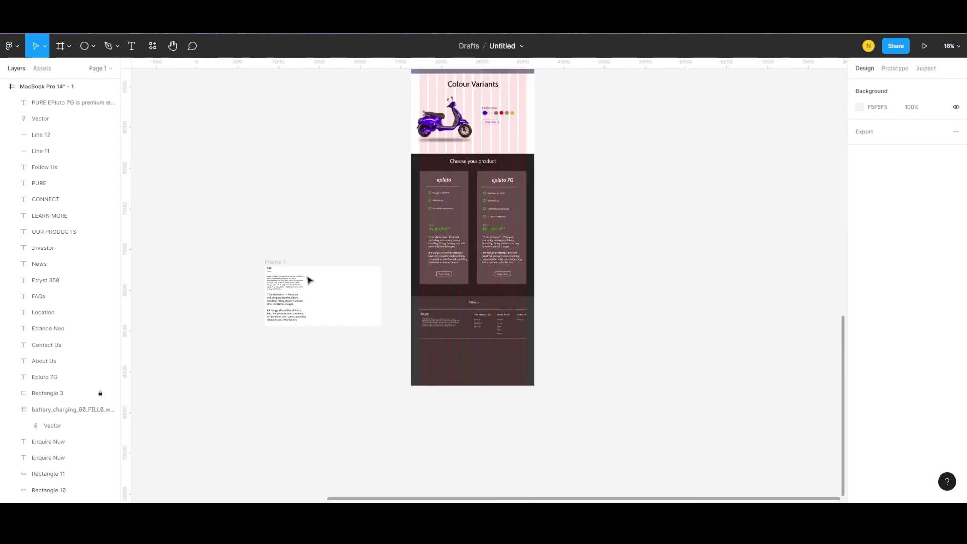
scroll(237, 183, "up", 5)
scroll(212, 197, "left", 5)
mouse_move(211, 197)
left_mouse_down()
mouse_move(520, 498)
mouse_move(731, 422)
mouse_move(450, 354)
left_mouse_up()
scroll(732, 422, "up", 10)
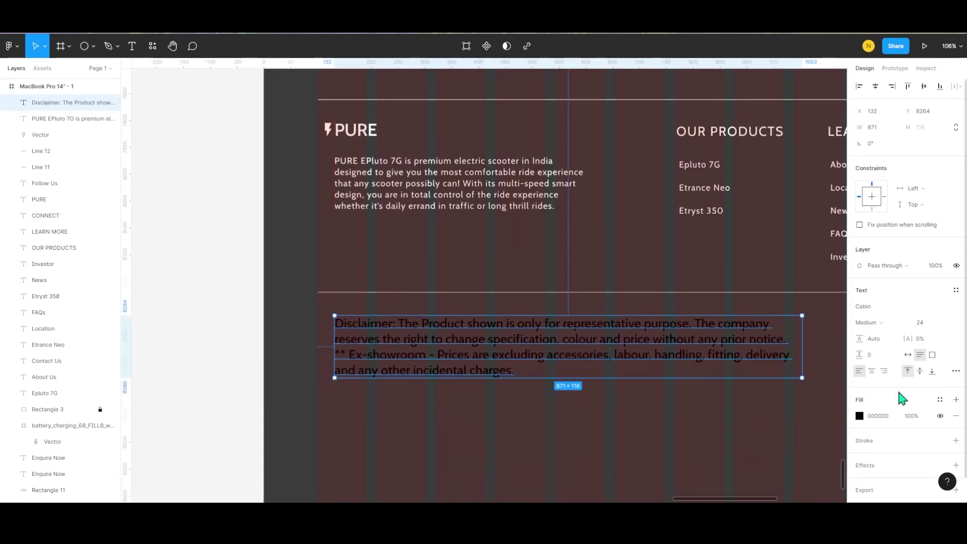
Step: Set the disclaimer to font size 16 with FFFFFF white fill
left_click(945, 324)
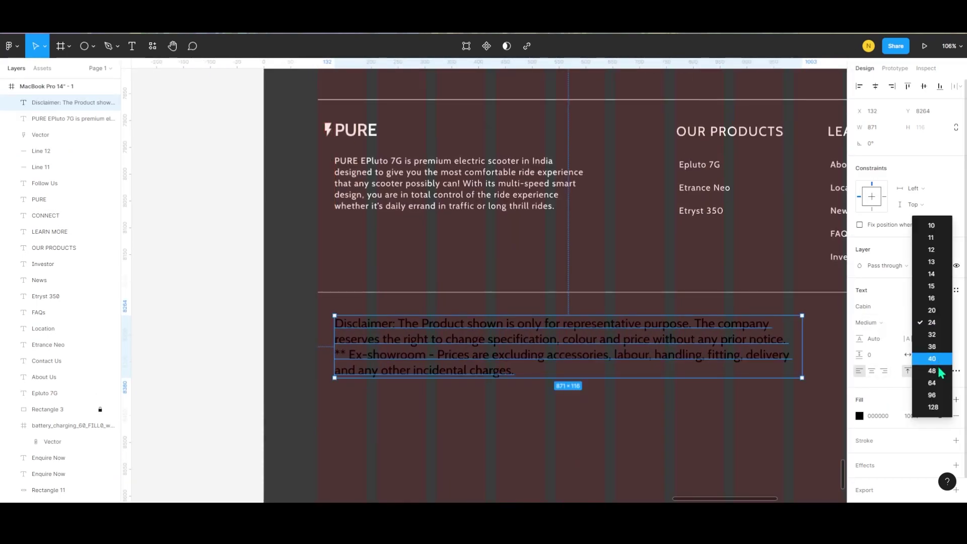
left_click(939, 307)
left_click(859, 416)
type("FFFFFF")
key("Escape")
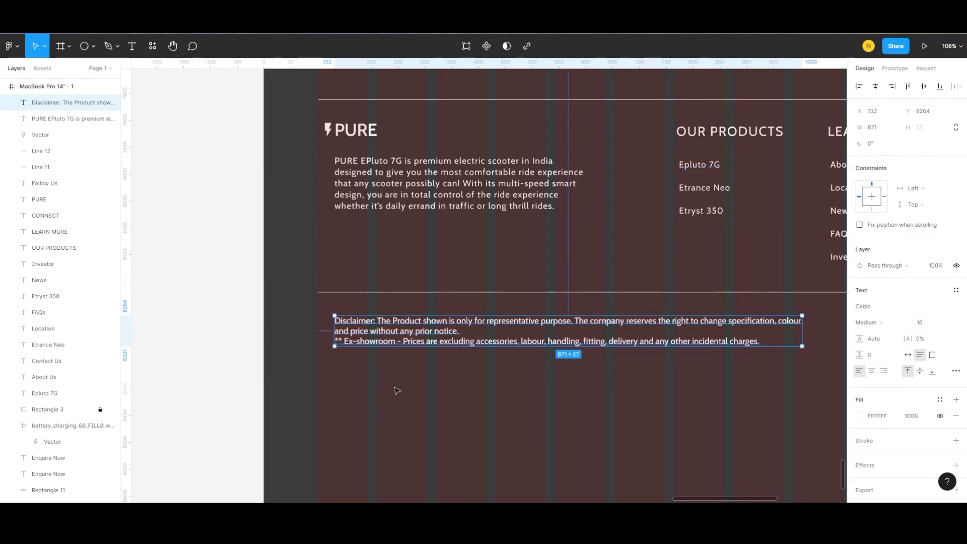
left_click(412, 402)
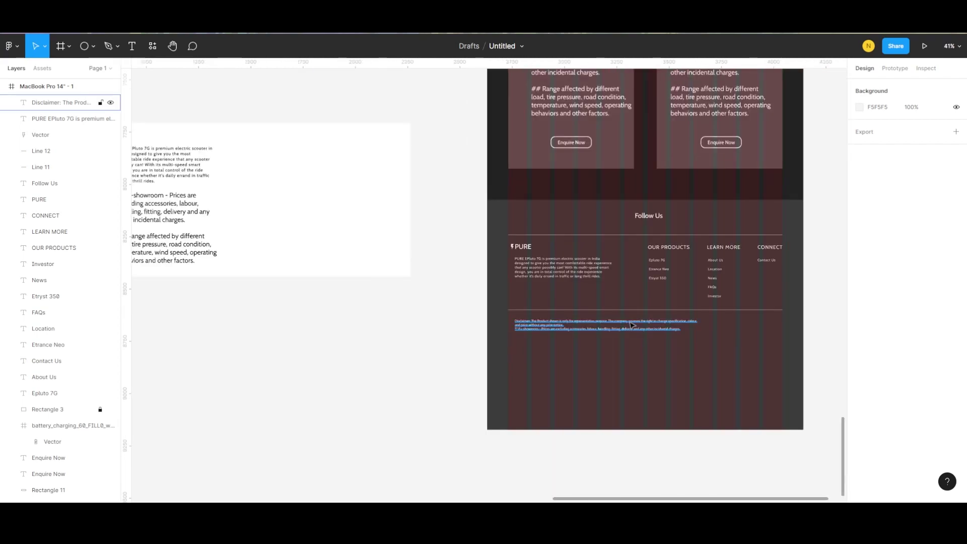
Step: Widen the disclaimer text box so it spans the footer in two lines
left_click(654, 333)
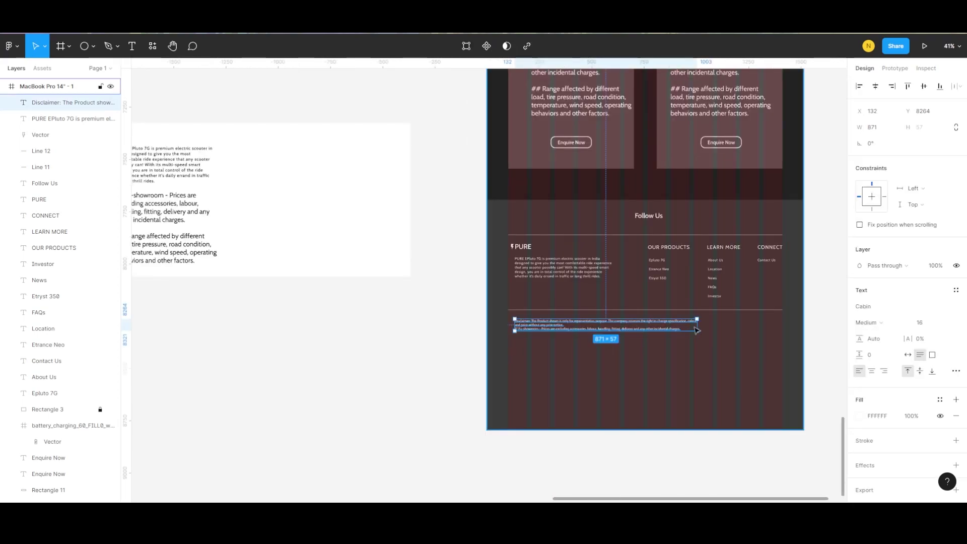
left_click_drag(707, 323, 833, 322)
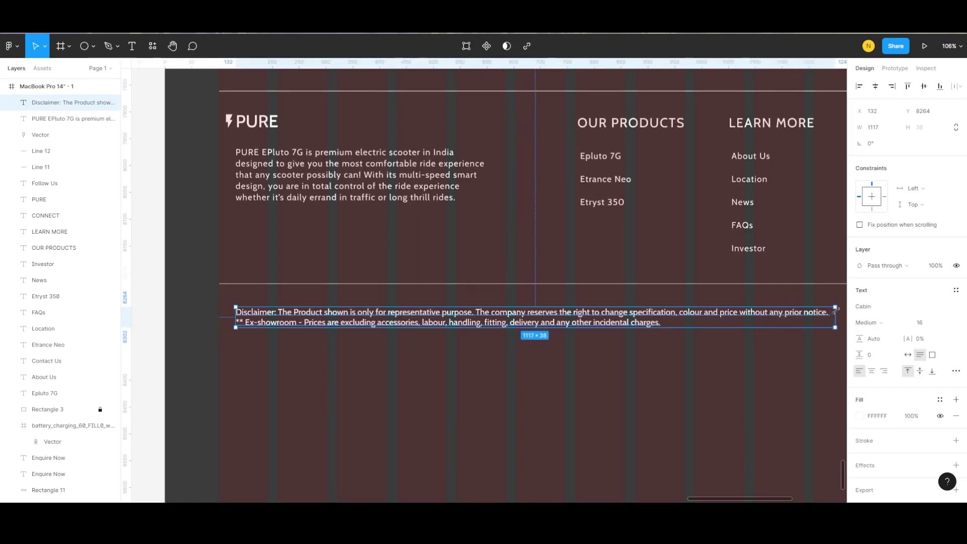
key("Escape")
scroll(541, 343, "down", 5)
scroll(504, 347, "up", 1)
scroll(496, 353, "up", 3)
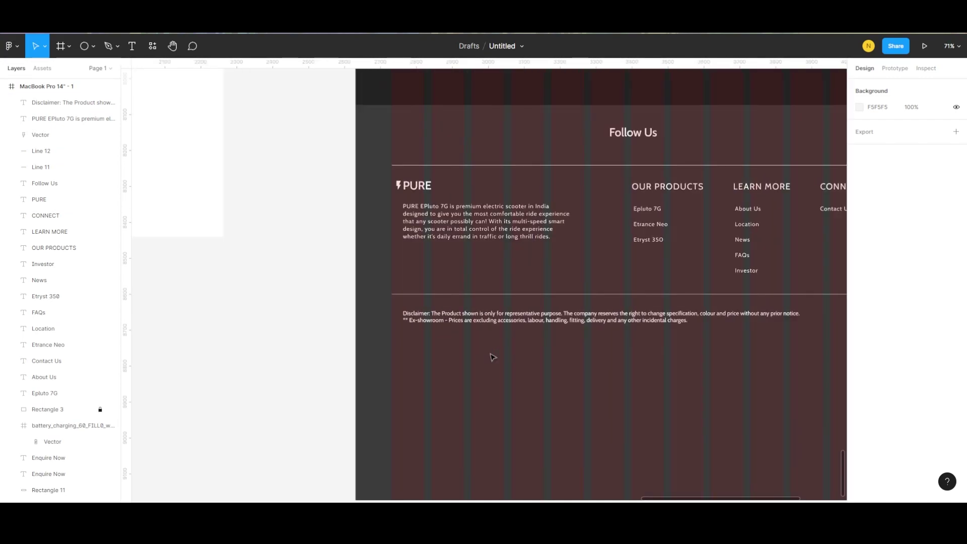
scroll(495, 360, "up", 1)
scroll(496, 350, "left", 1)
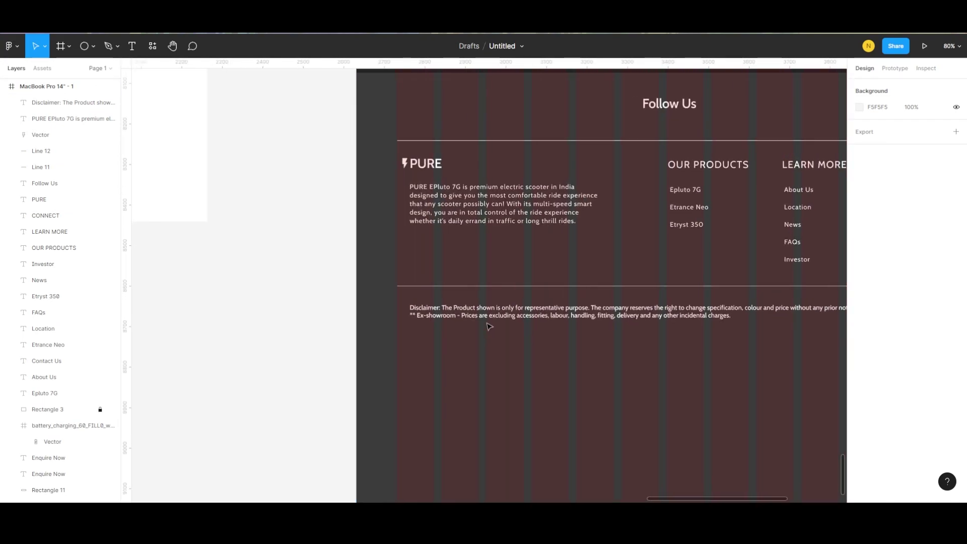
scroll(462, 340, "up", 3)
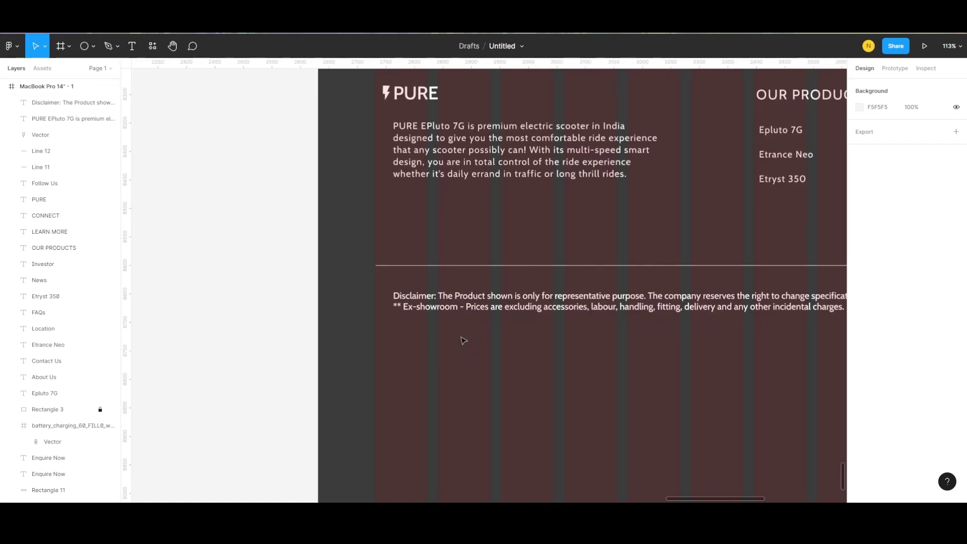
key("t")
left_click(409, 345)
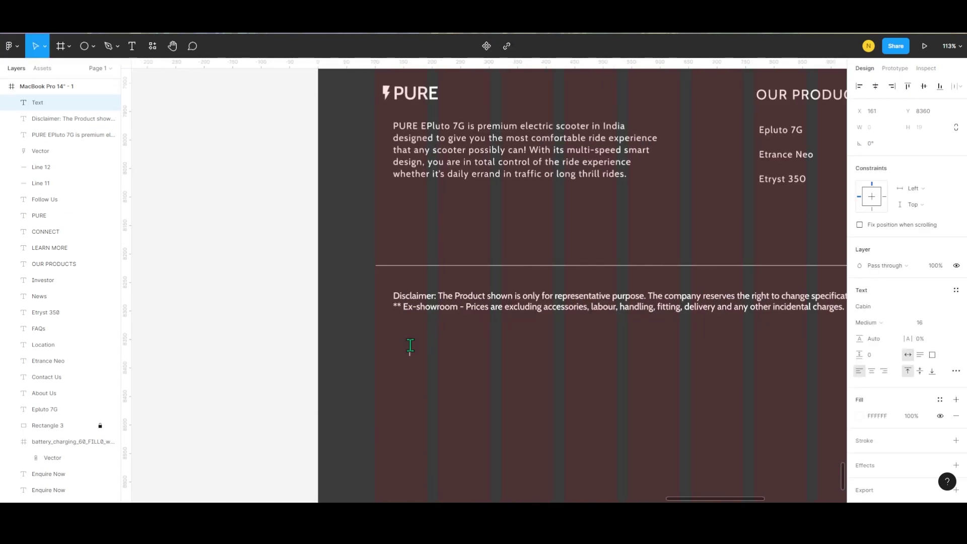
type("c")
type("PURE EV")
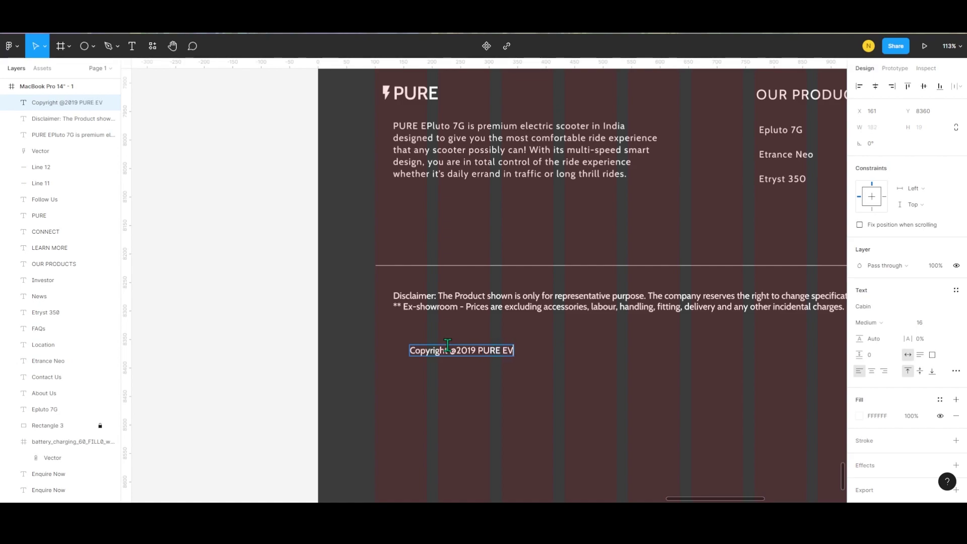
key("Escape")
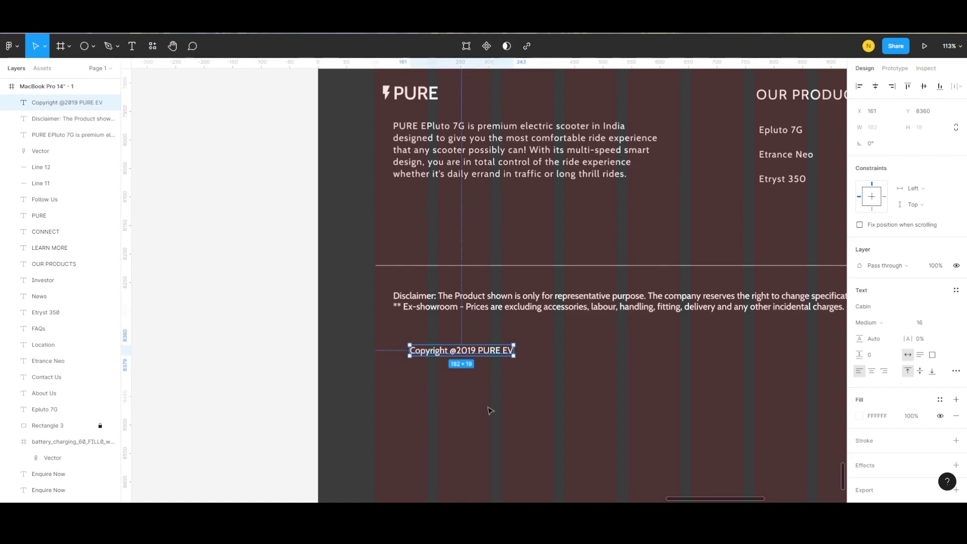
Step: Select the new copyright line to check its placement
scroll(496, 388, "down", 3)
scroll(499, 388, "up", 2)
left_click(499, 387)
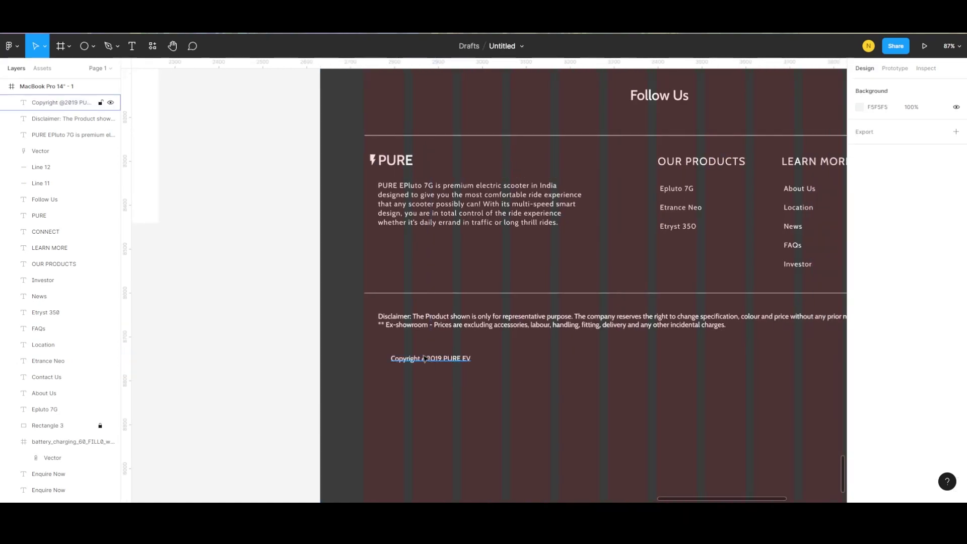
left_click(424, 359)
Step: Shorten the MacBook Pro landing page frame to end just below the copyright line
left_click(475, 371)
scroll(495, 373, "down", 5)
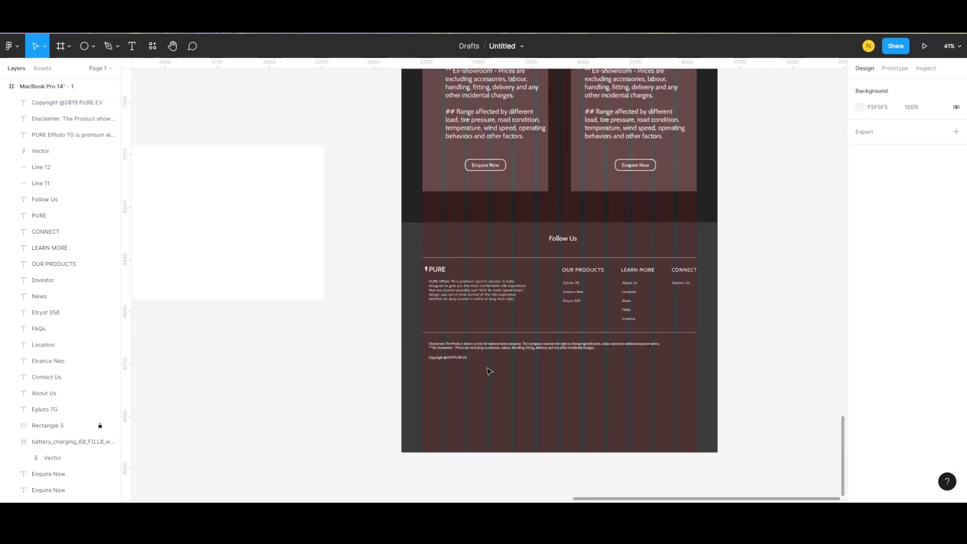
left_click(40, 86)
left_click_drag(450, 452, 456, 369)
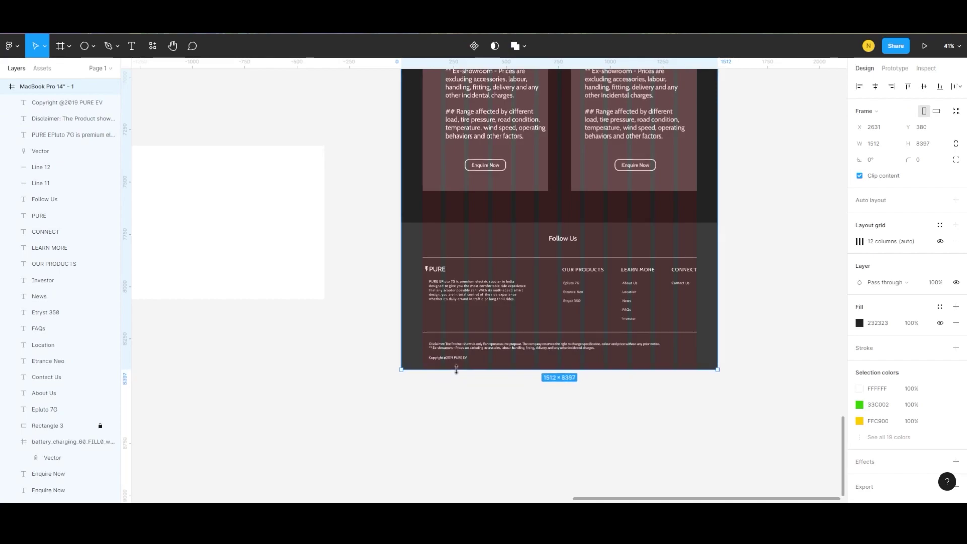
left_click(452, 404)
Step: Move the leftover Frame 1 away from the landing page
scroll(547, 305, "down", 5)
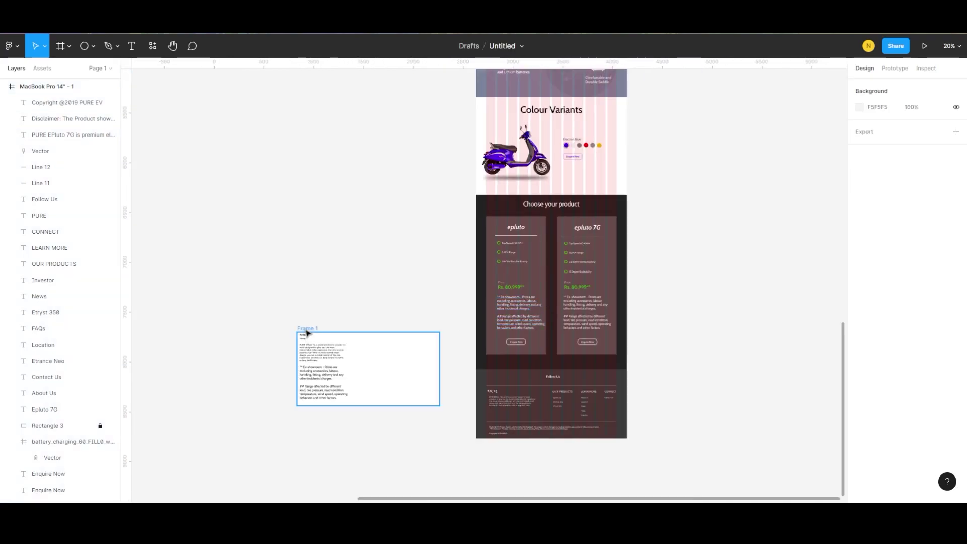
left_click_drag(311, 345, 552, 216)
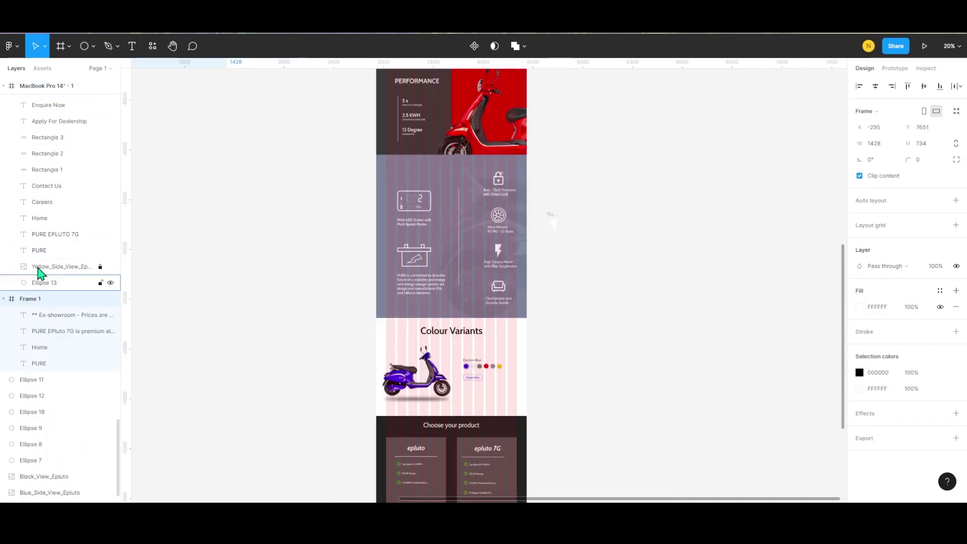
left_click(45, 86)
left_click(531, 338)
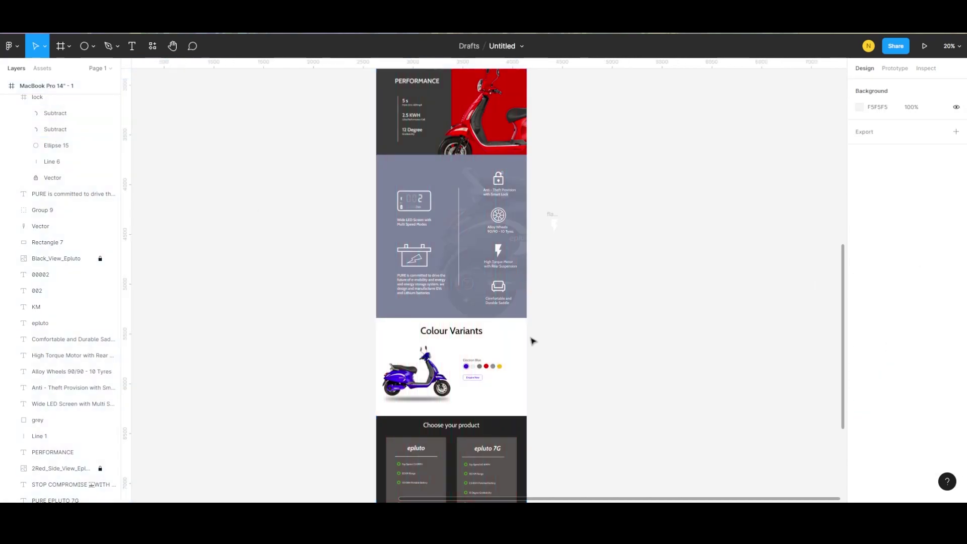
Step: Present the landing page as a prototype
scroll(531, 338, "down", 5)
scroll(531, 304, "up", 6)
scroll(360, 291, "up", 5)
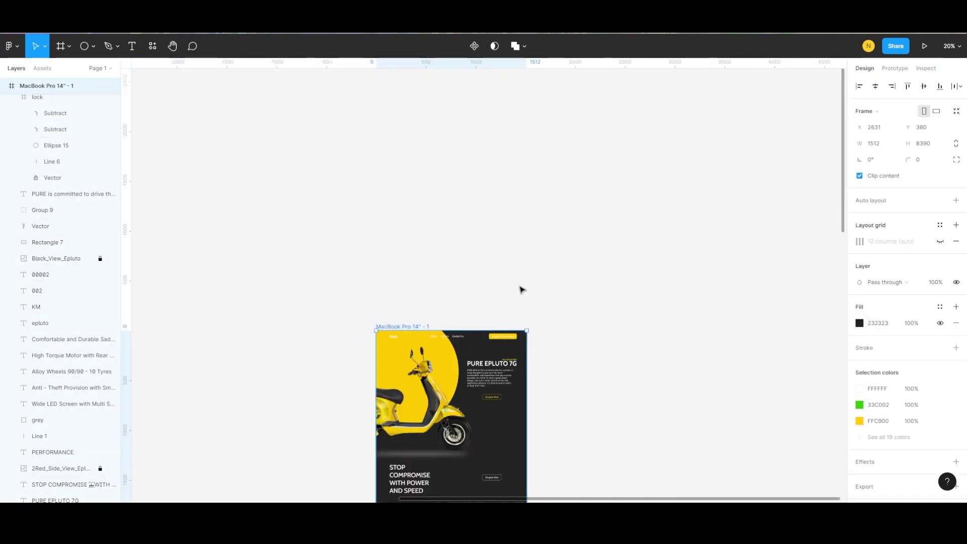
left_click(925, 47)
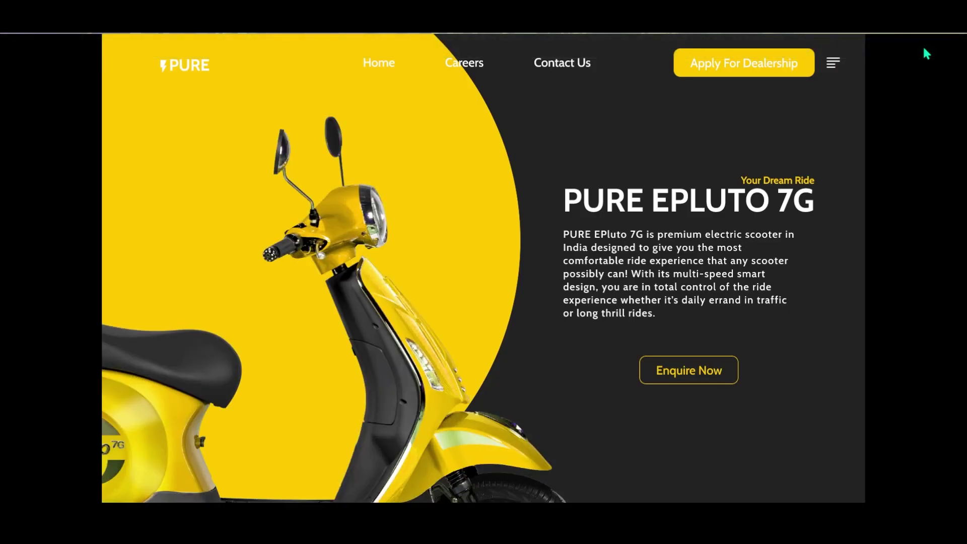
Step: Show the prototype full screen and begin scrolling past the EPLUTO 7G hero
left_click(958, 47)
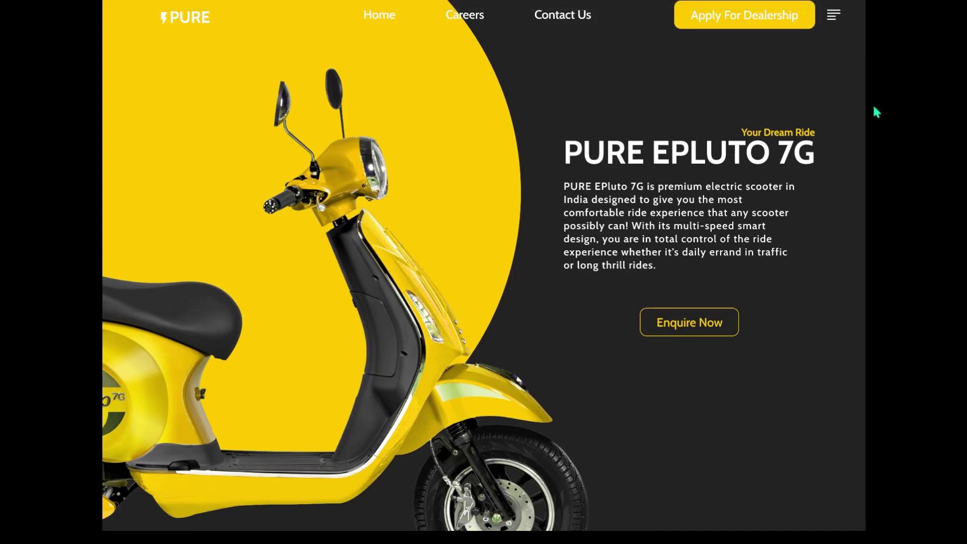
scroll(876, 112, "down", 6)
scroll(877, 112, "down", 6)
scroll(877, 112, "down", 2)
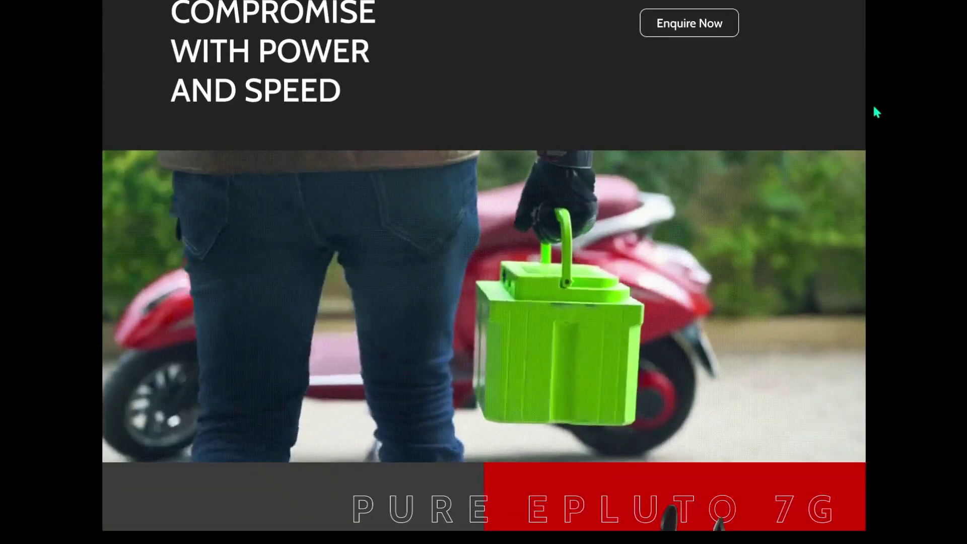
scroll(876, 112, "down", 2)
scroll(877, 112, "up", 1)
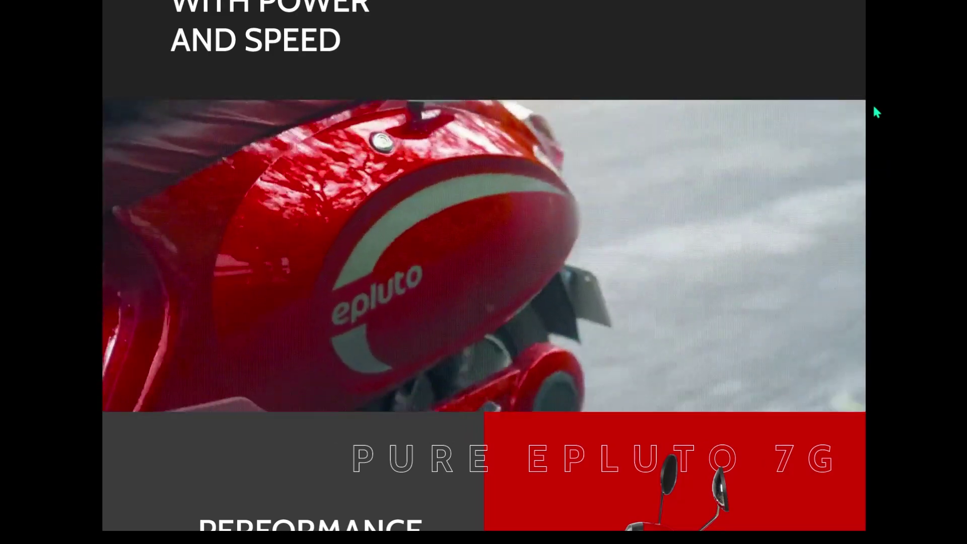
Step: Scroll down through the features and product comparison to the finished footer
scroll(877, 111, "down", 2)
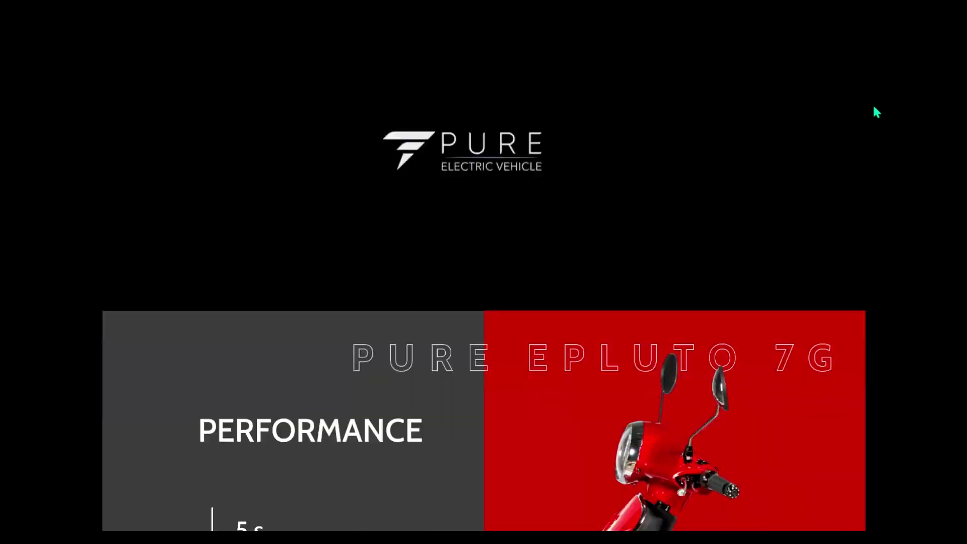
scroll(876, 112, "down", 5)
scroll(876, 112, "down", 1)
scroll(877, 112, "down", 3)
scroll(876, 112, "down", 5)
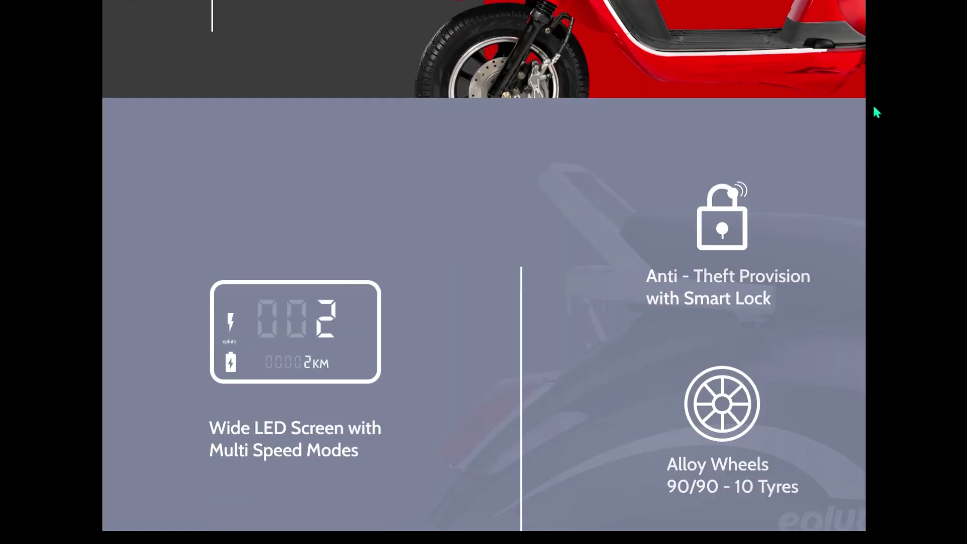
scroll(876, 112, "down", 2)
scroll(876, 112, "down", 4)
scroll(877, 112, "down", 3)
scroll(876, 112, "down", 3)
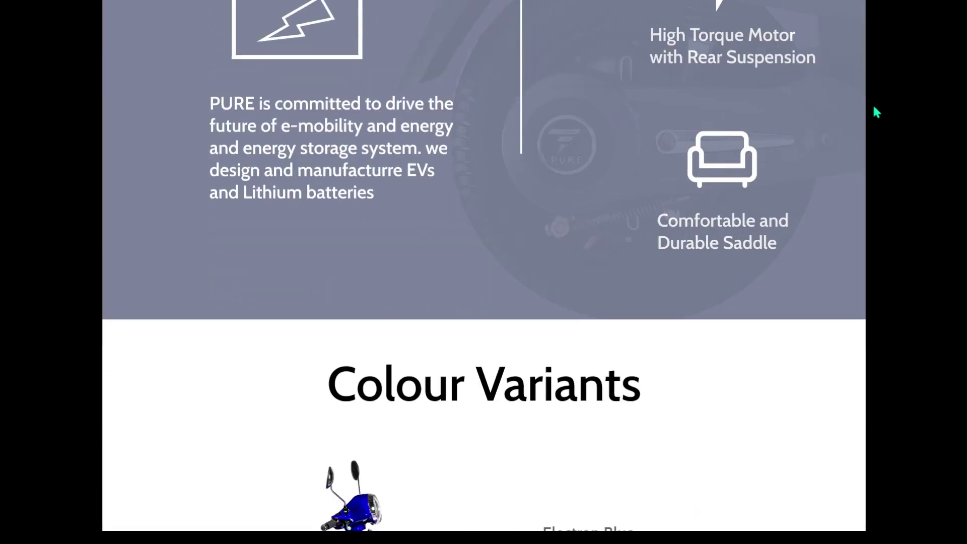
scroll(876, 112, "down", 6)
scroll(876, 112, "down", 2)
scroll(877, 111, "down", 6)
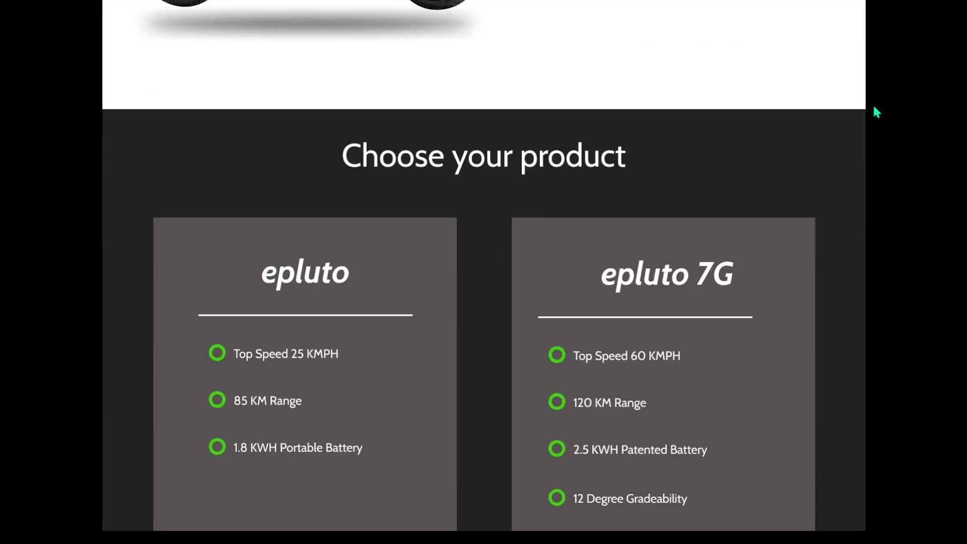
scroll(877, 112, "down", 4)
scroll(876, 112, "down", 3)
scroll(877, 112, "down", 7)
scroll(876, 112, "down", 2)
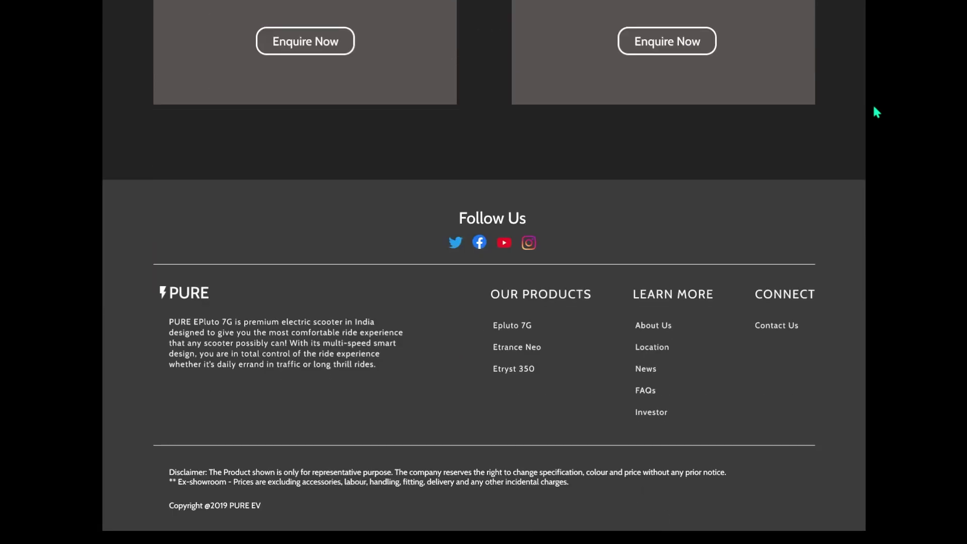
Step: Scroll back up from the footer toward the hero section
scroll(876, 112, "up", 15)
scroll(876, 112, "up", 5)
scroll(877, 112, "up", 5)
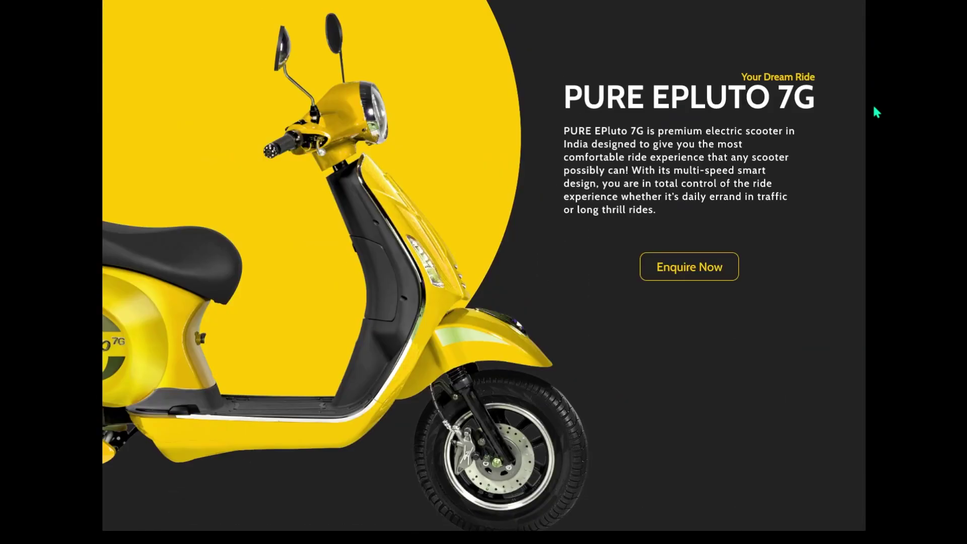